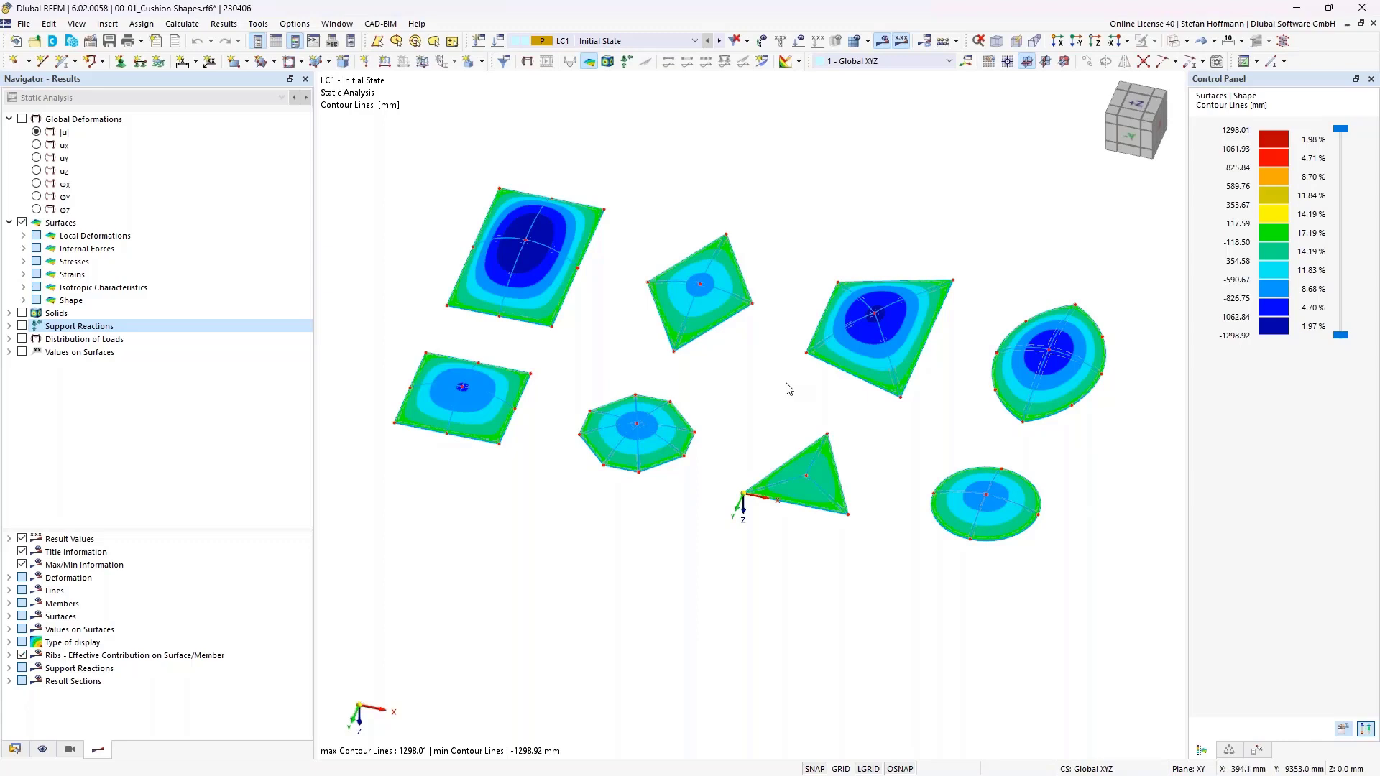
Delete the mesh of the cushion model so that its calculated results are removed.
{"action": "middle_click_drag", "start_coordinate": [784, 400], "coordinate": [773, 367], "text": "ctrl"}
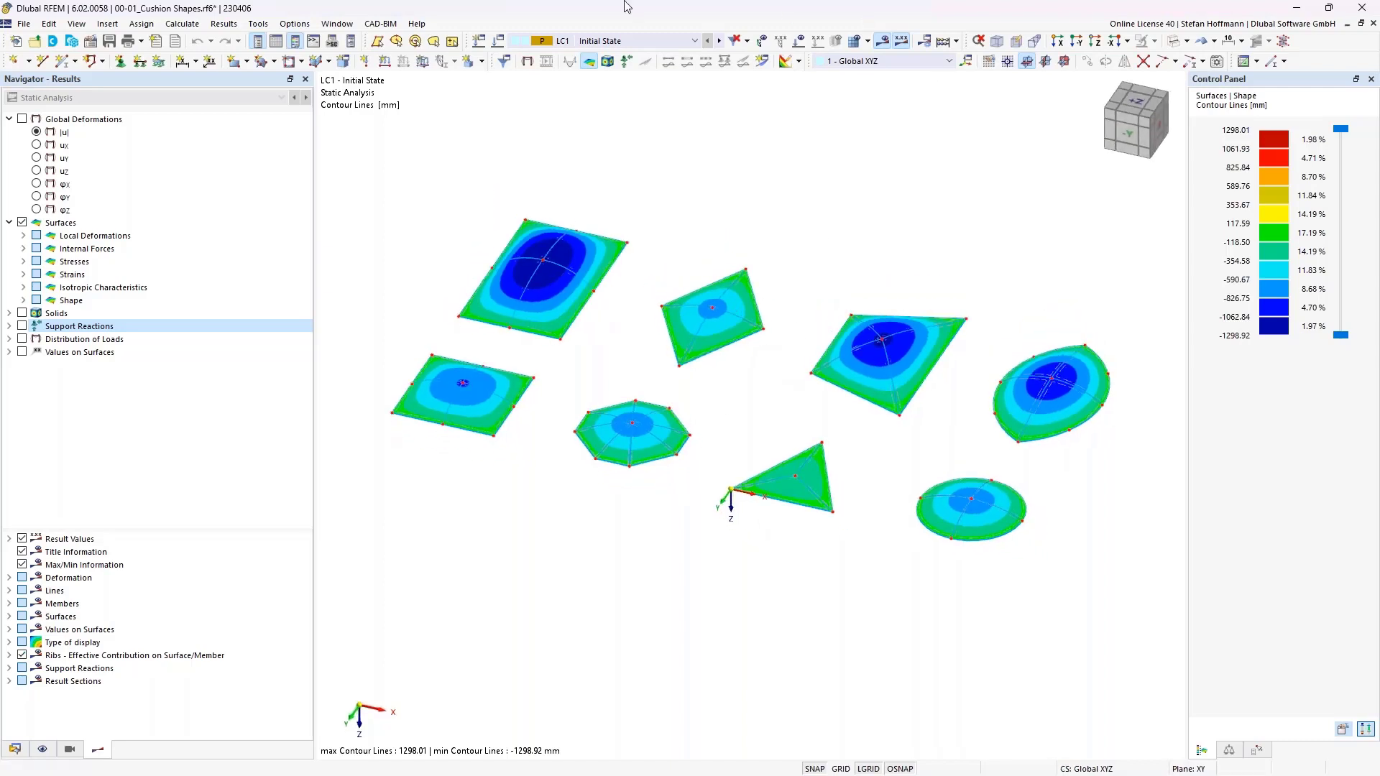
{"action": "left_click", "coordinate": [337, 24]}
{"action": "mouse_move", "coordinate": [182, 24]}
{"action": "left_click", "coordinate": [208, 224]}
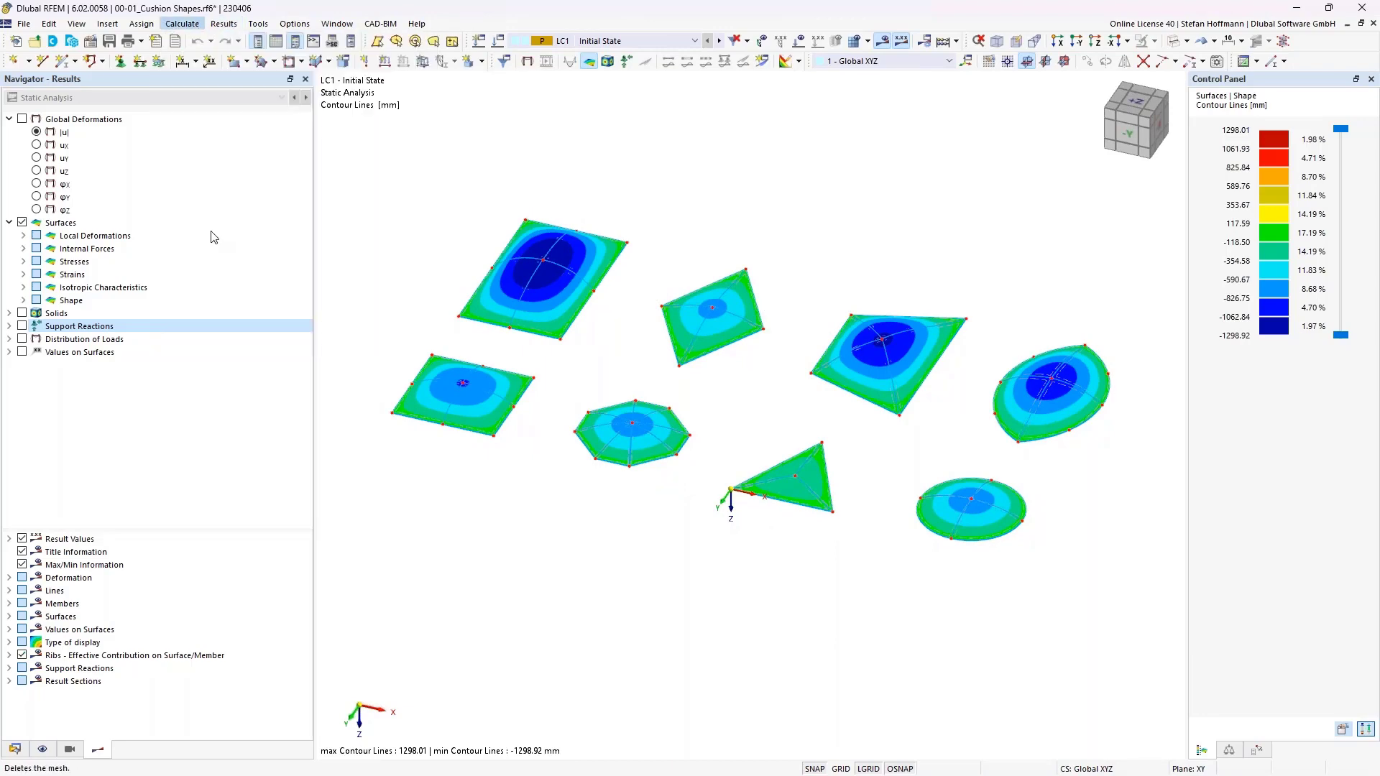
{"action": "left_click", "coordinate": [743, 456]}
Isolate the large rectangular cushion at the rear of the model using a visibility limited to the selected objects.
{"action": "left_click_drag", "start_coordinate": [549, 184], "coordinate": [739, 352]}
{"action": "left_click", "coordinate": [1155, 41]}
{"action": "left_click", "coordinate": [1163, 58]}
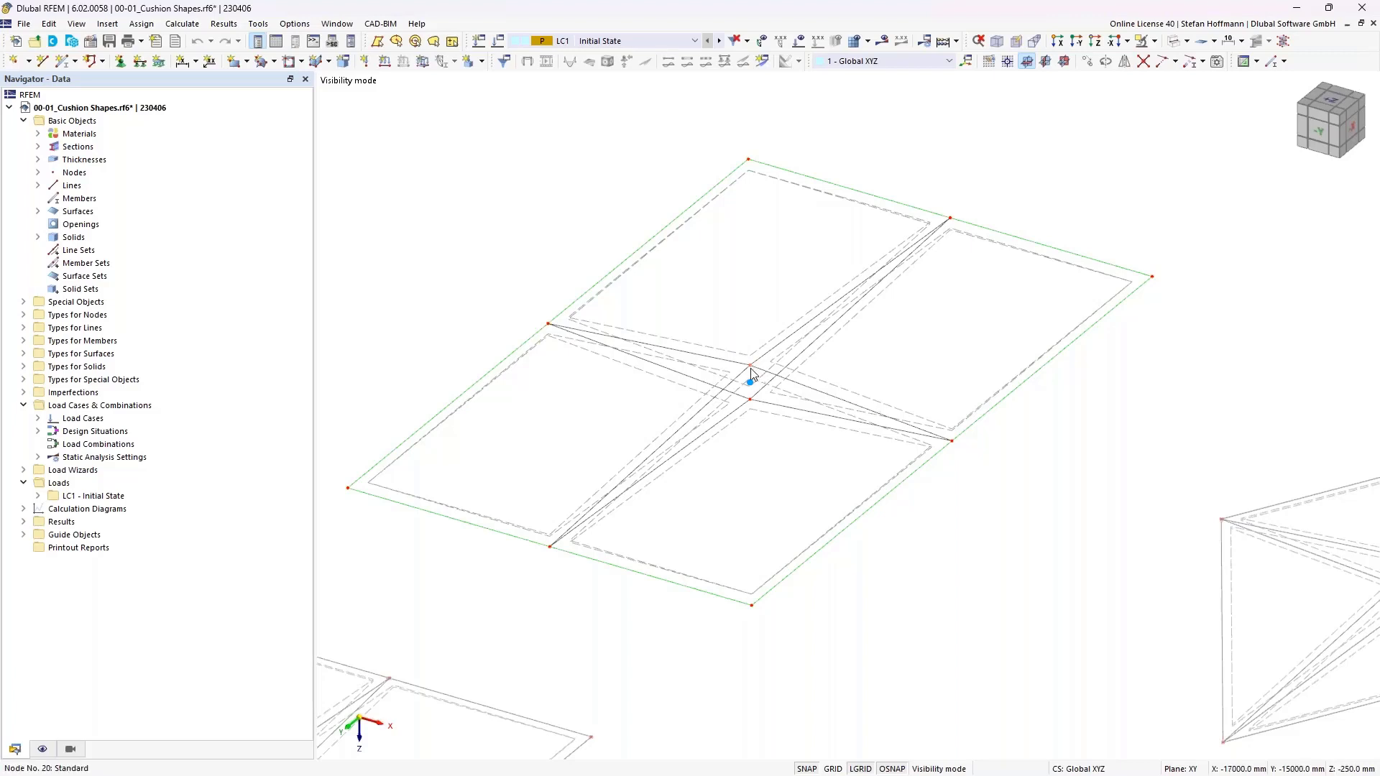
Inspect the coordinates of the upper centre node of the isolated rectangular cushion.
{"action": "left_click", "coordinate": [754, 405]}
{"action": "double_click", "coordinate": [752, 370]}
{"action": "left_click", "coordinate": [608, 384]}
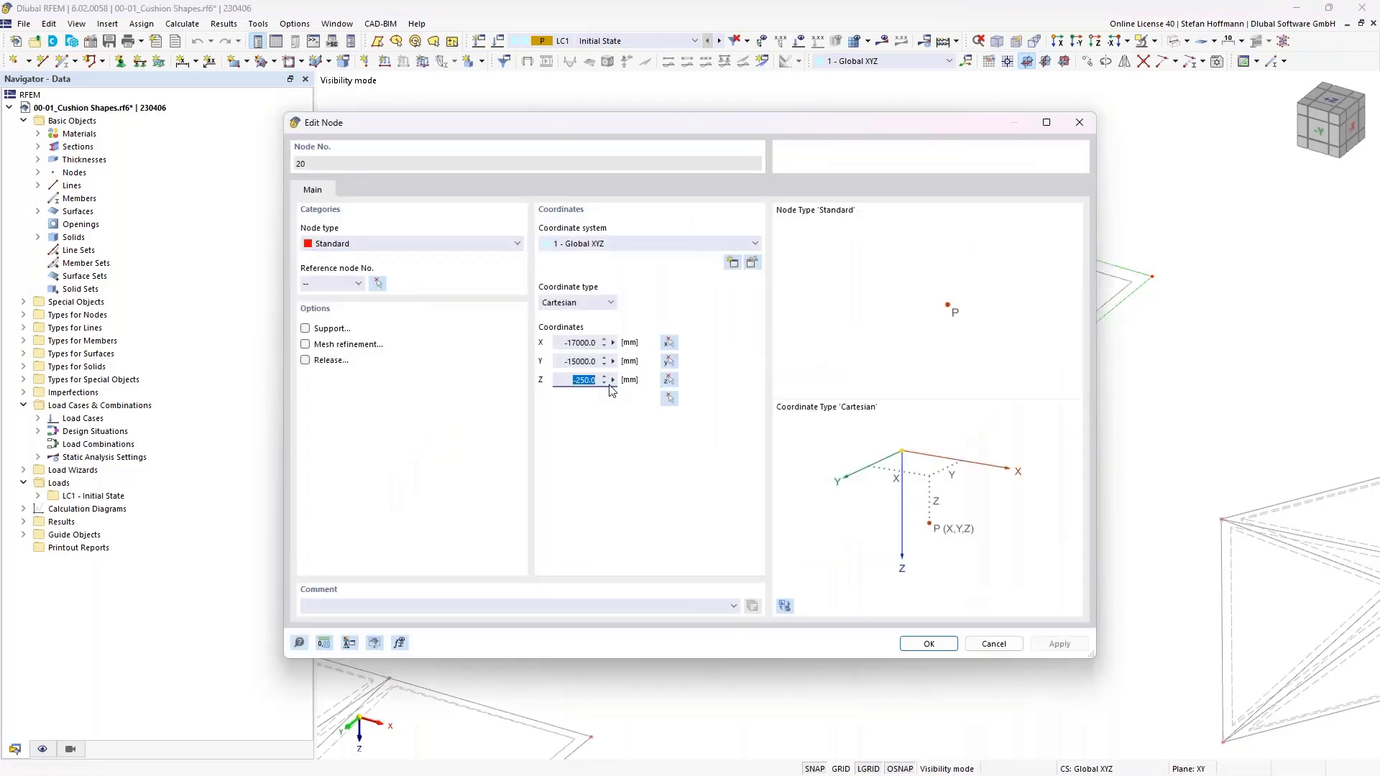
{"action": "key", "text": "Return"}
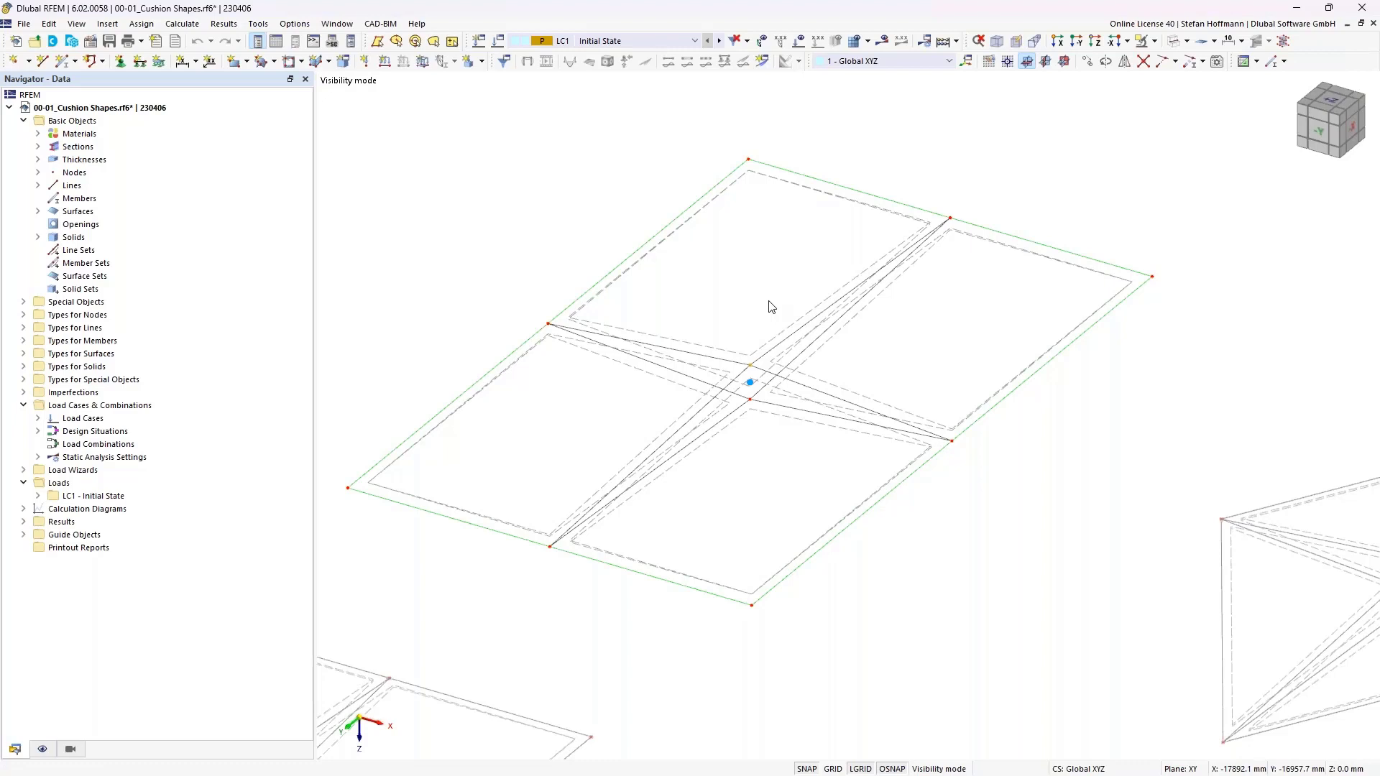
{"action": "left_click", "coordinate": [751, 368]}
{"action": "mouse_move", "coordinate": [752, 371]}
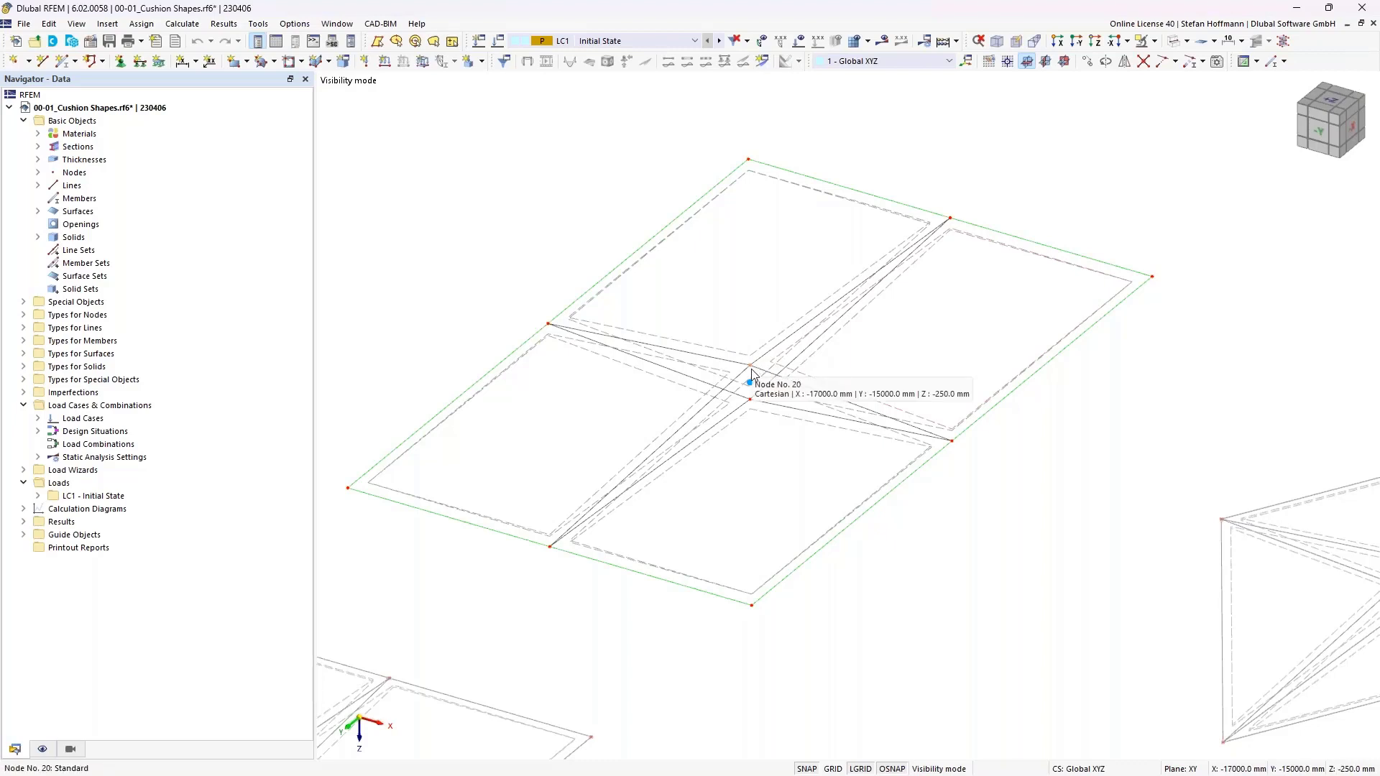
Display the LC1 loads on the isolated rectangular cushion.
{"action": "left_click", "coordinate": [800, 42]}
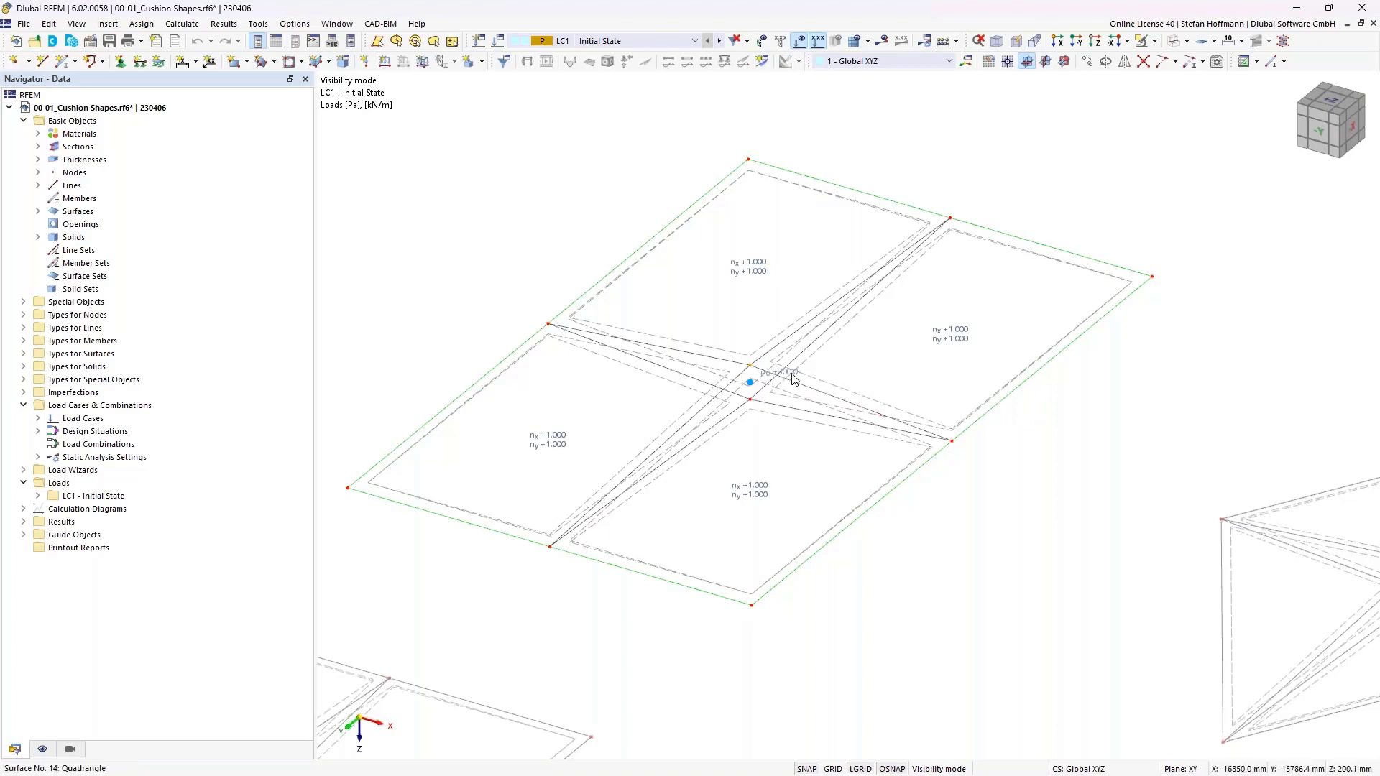
{"action": "mouse_move", "coordinate": [791, 374]}
{"action": "middle_mouse_down", "text": "ctrl"}
{"action": "mouse_move", "coordinate": [783, 335]}
{"action": "mouse_move", "coordinate": [789, 365]}
{"action": "middle_mouse_up", "text": "ctrl"}
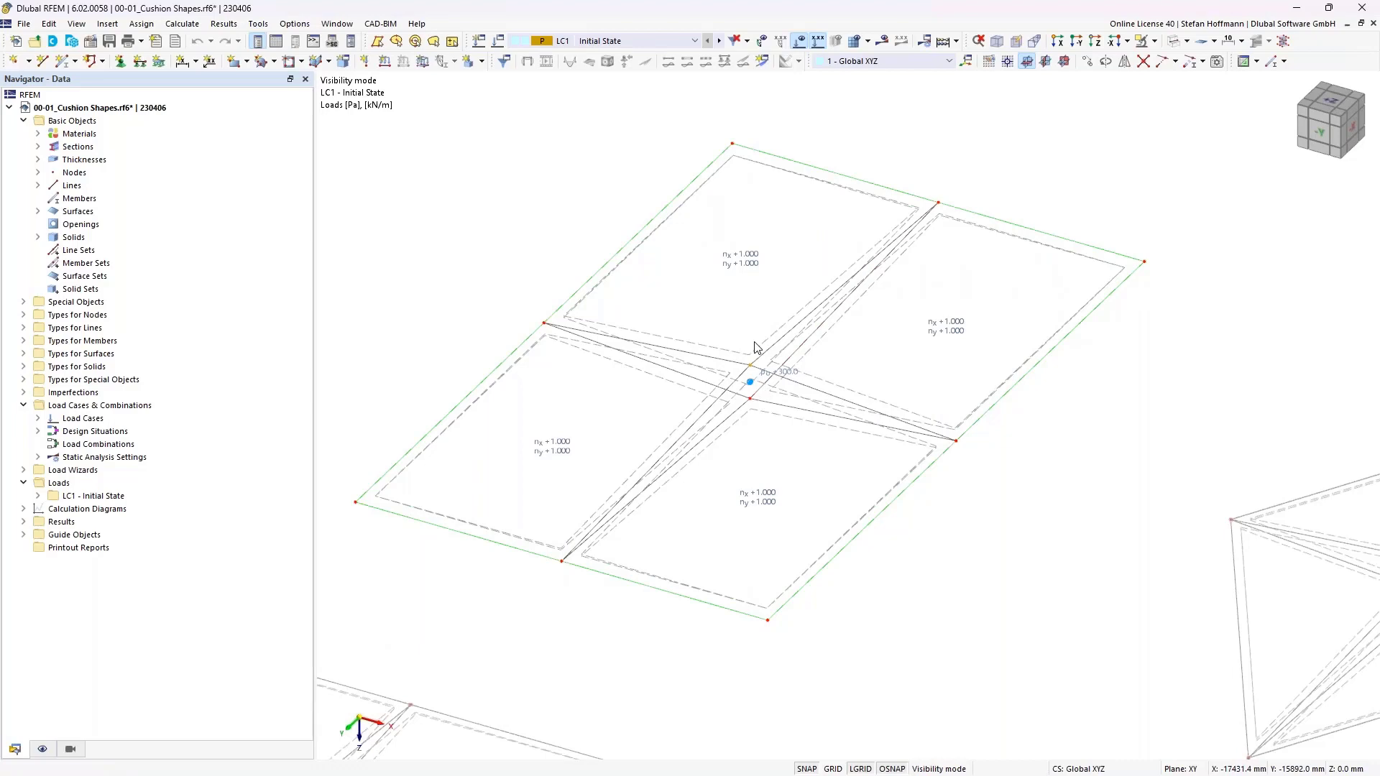
Check the Form-Finding add-on in the model's base data.
{"action": "left_click", "coordinate": [173, 108]}
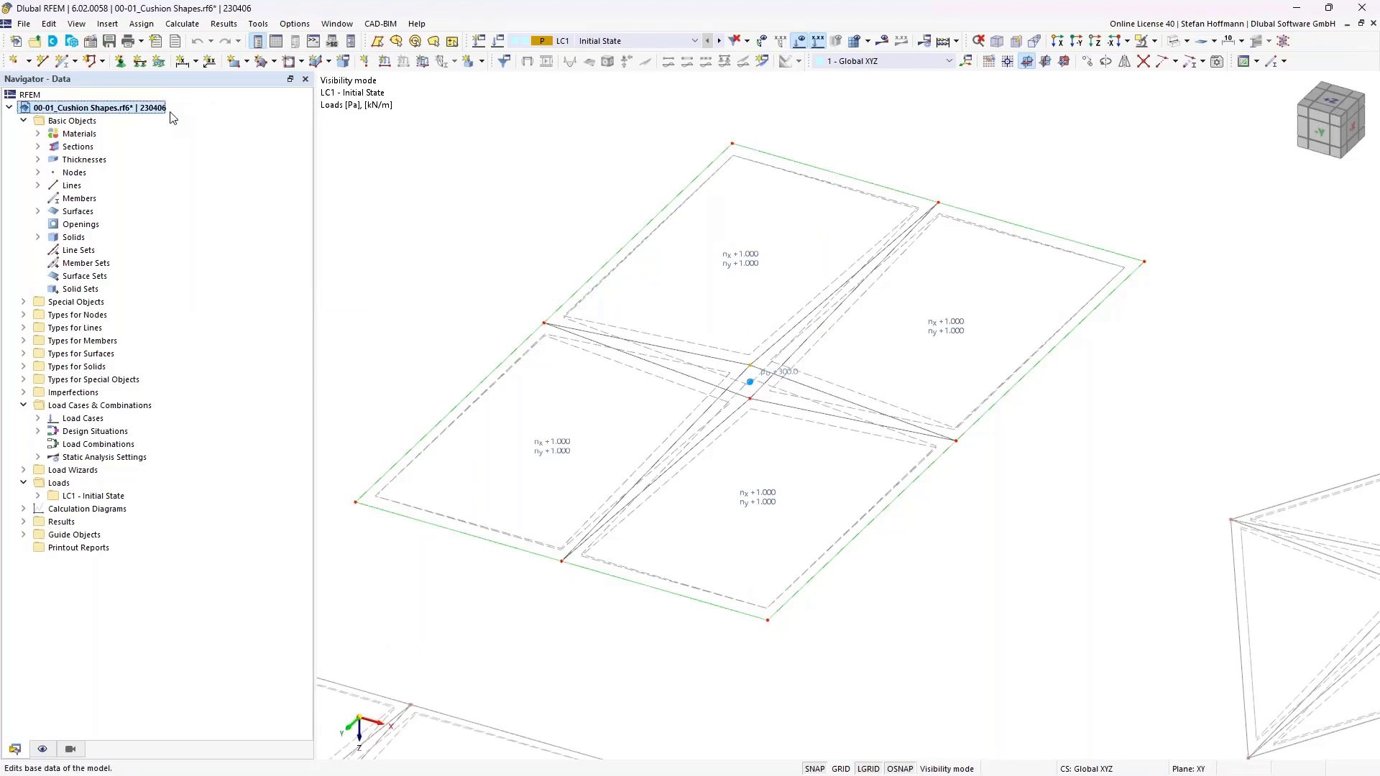
{"action": "left_click", "coordinate": [457, 116]}
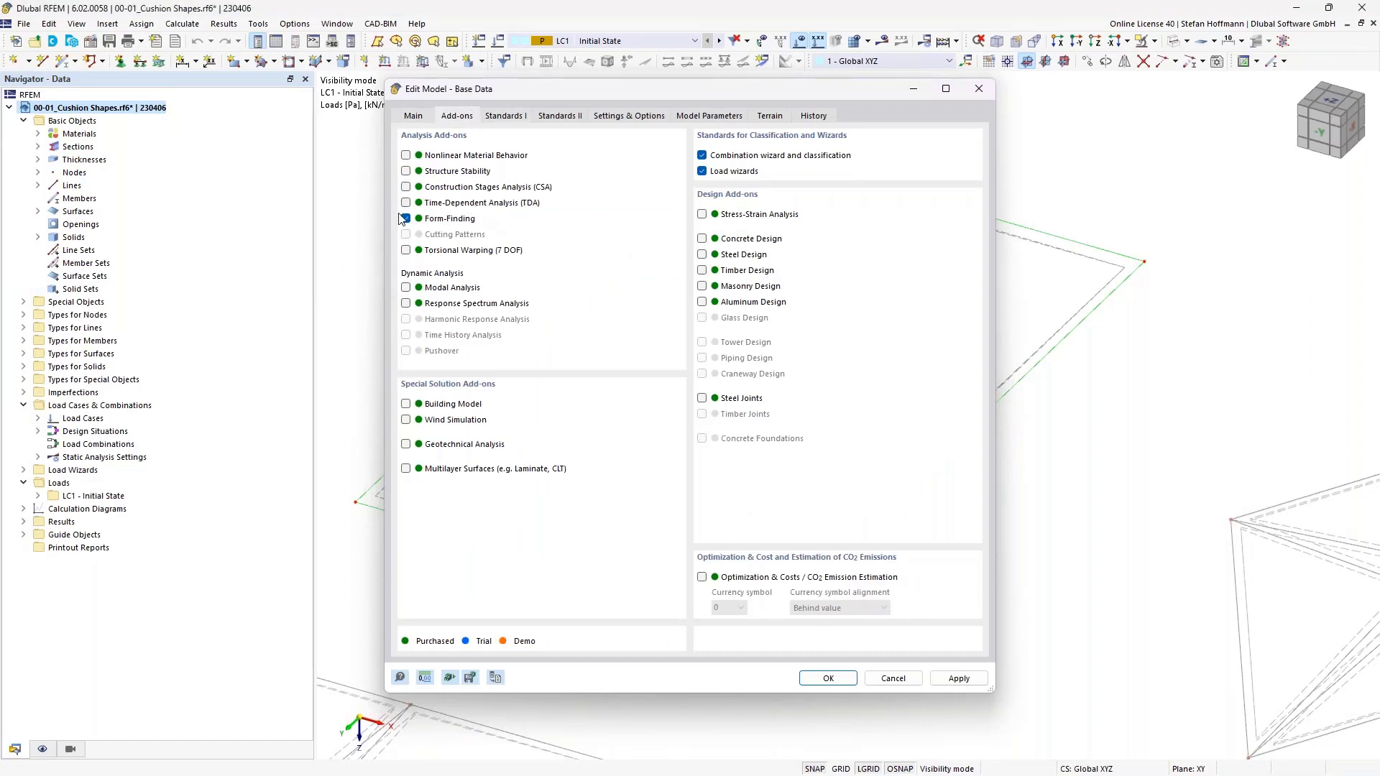
{"action": "key", "text": "Return"}
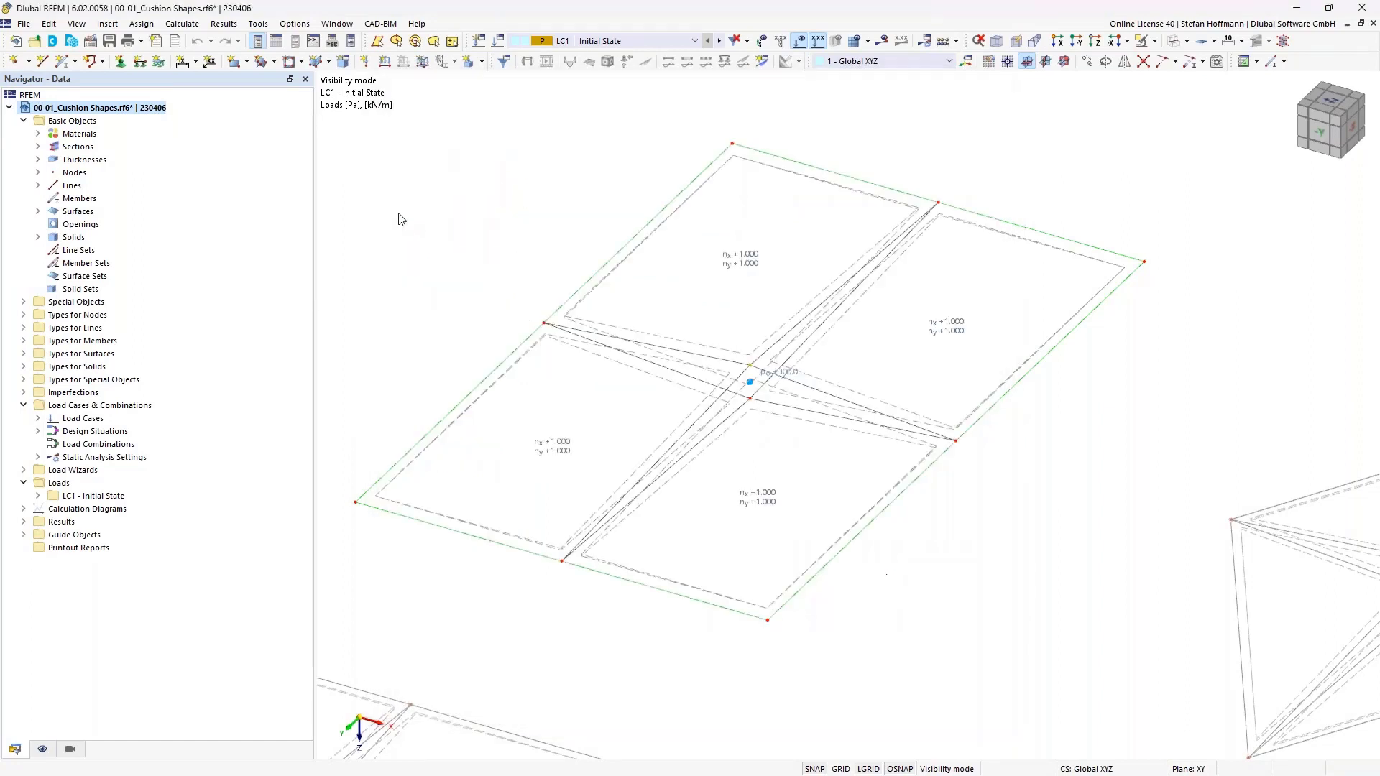
Review the rear membrane surface's properties and its surface load's Form-Finding type, calculation method, form-finding definition and forces along both axes.
{"action": "double_click", "coordinate": [755, 369]}
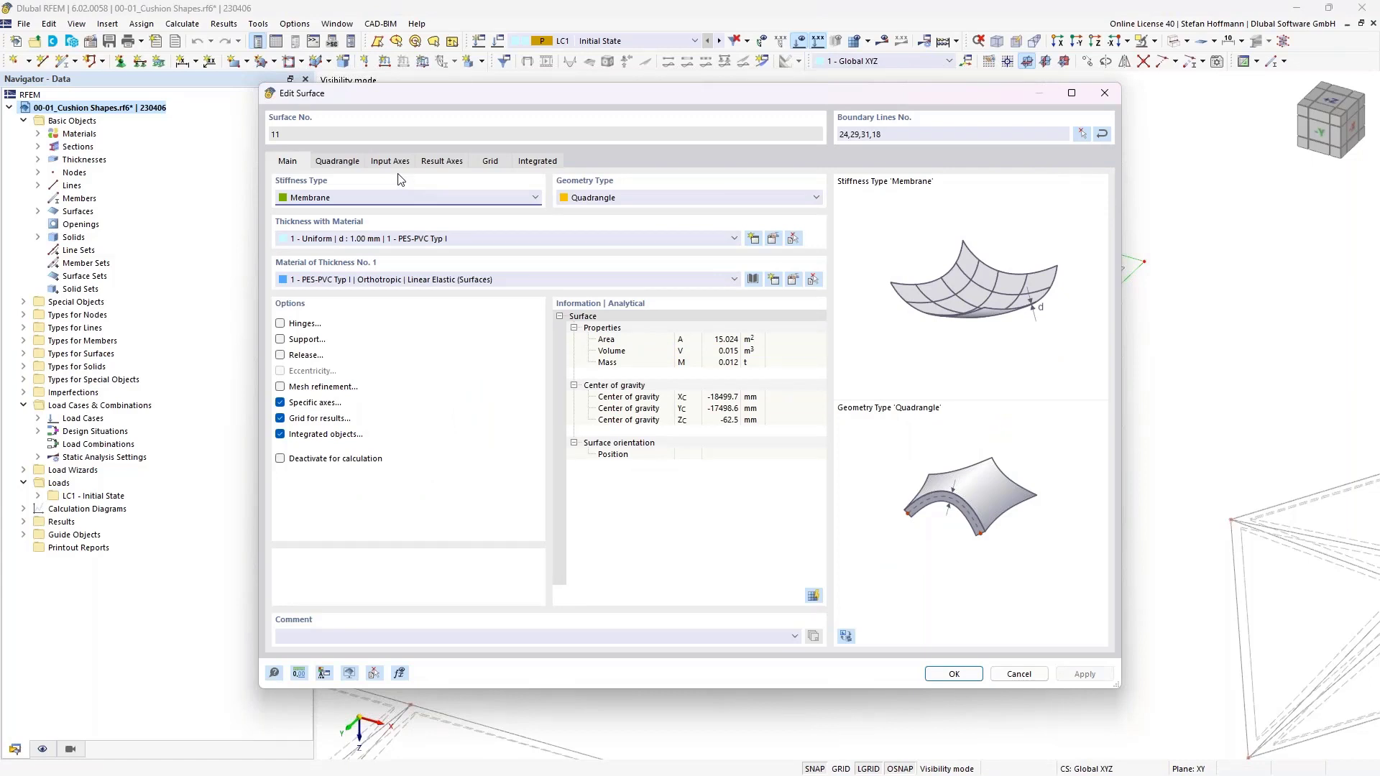
{"action": "key", "text": "Escape"}
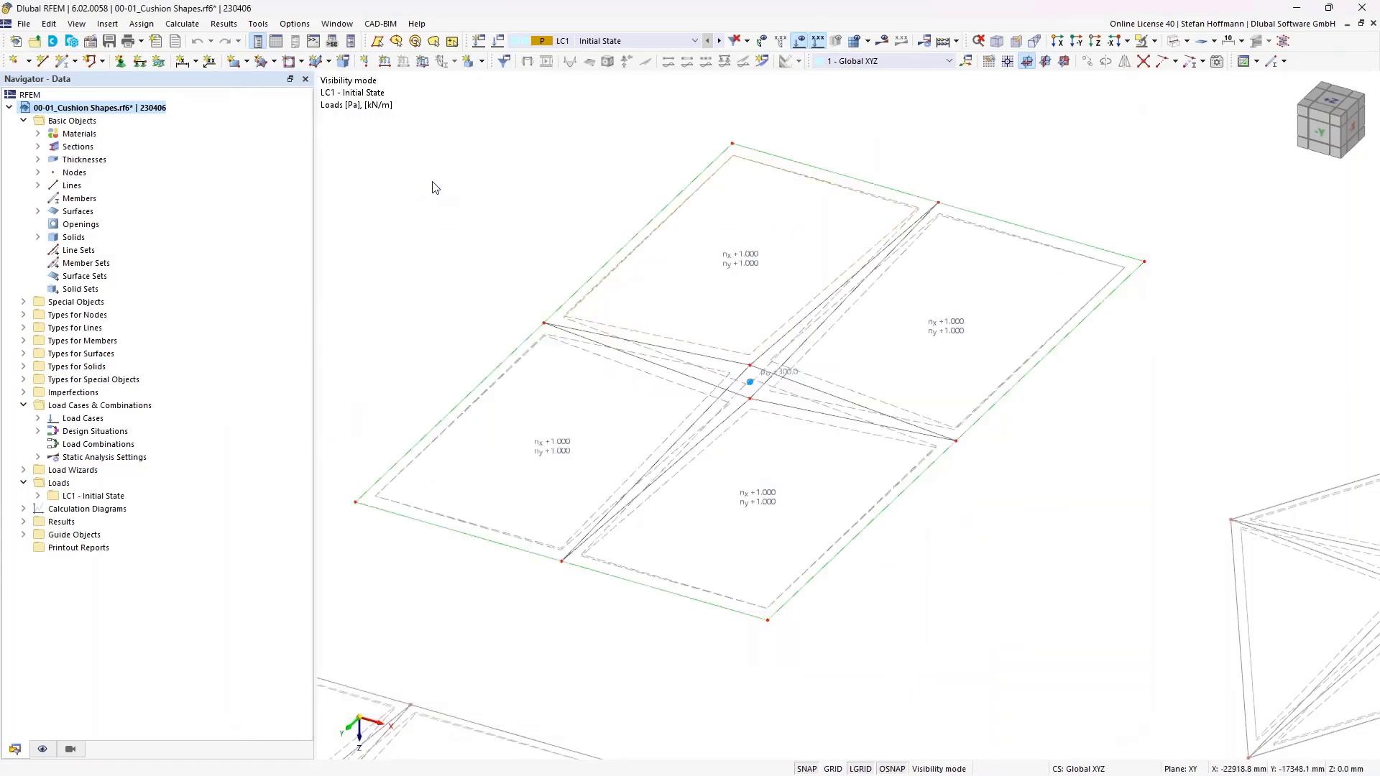
{"action": "double_click", "coordinate": [720, 293]}
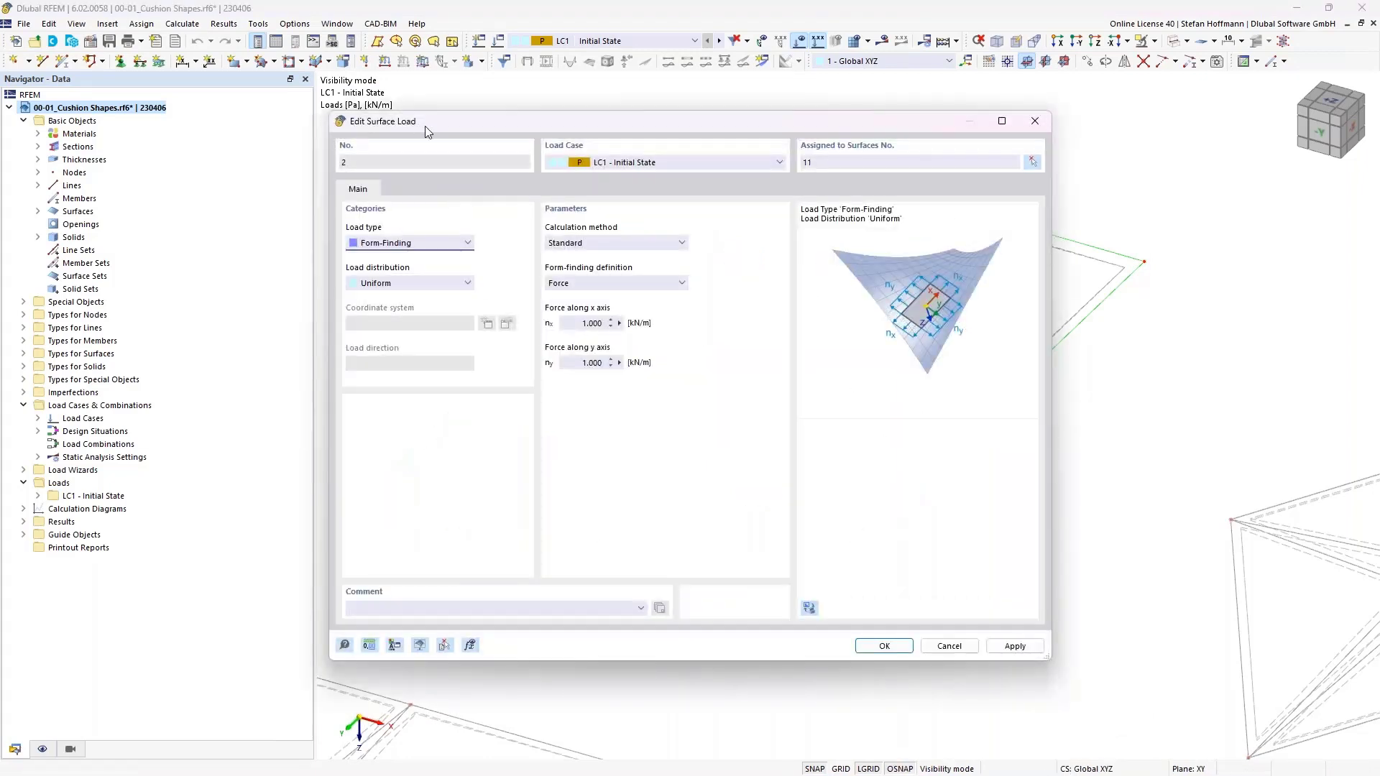
{"action": "left_click", "coordinate": [404, 244]}
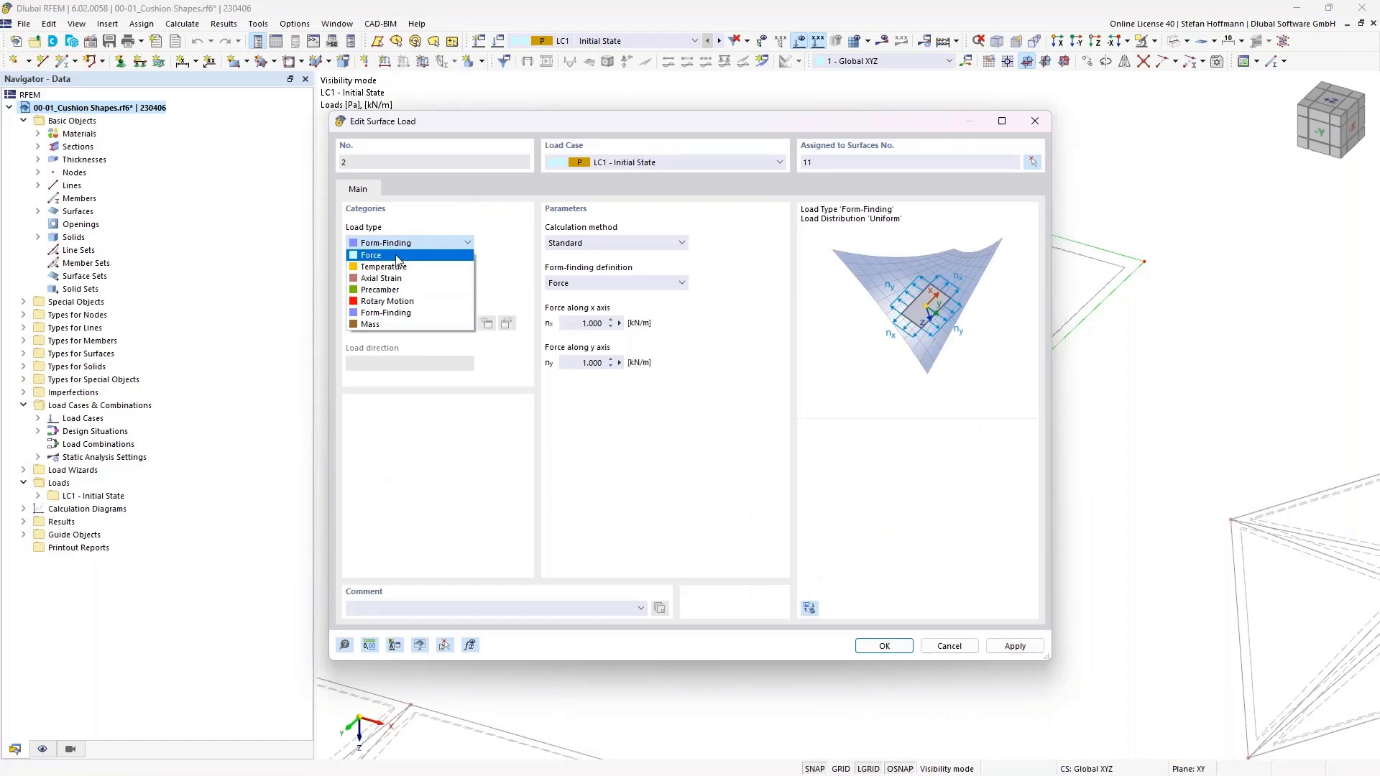
{"action": "left_click", "coordinate": [400, 317]}
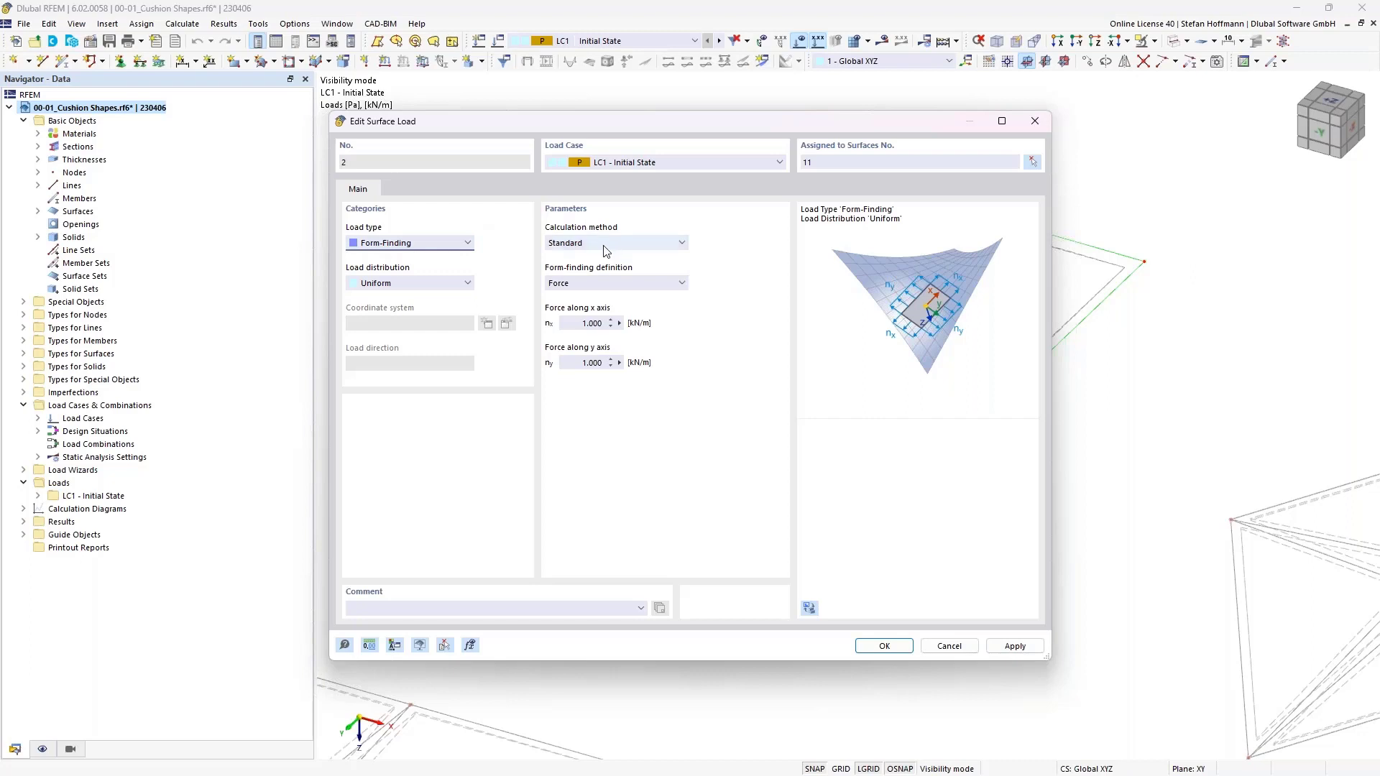
{"action": "left_click", "coordinate": [604, 245]}
{"action": "left_click", "coordinate": [604, 255]}
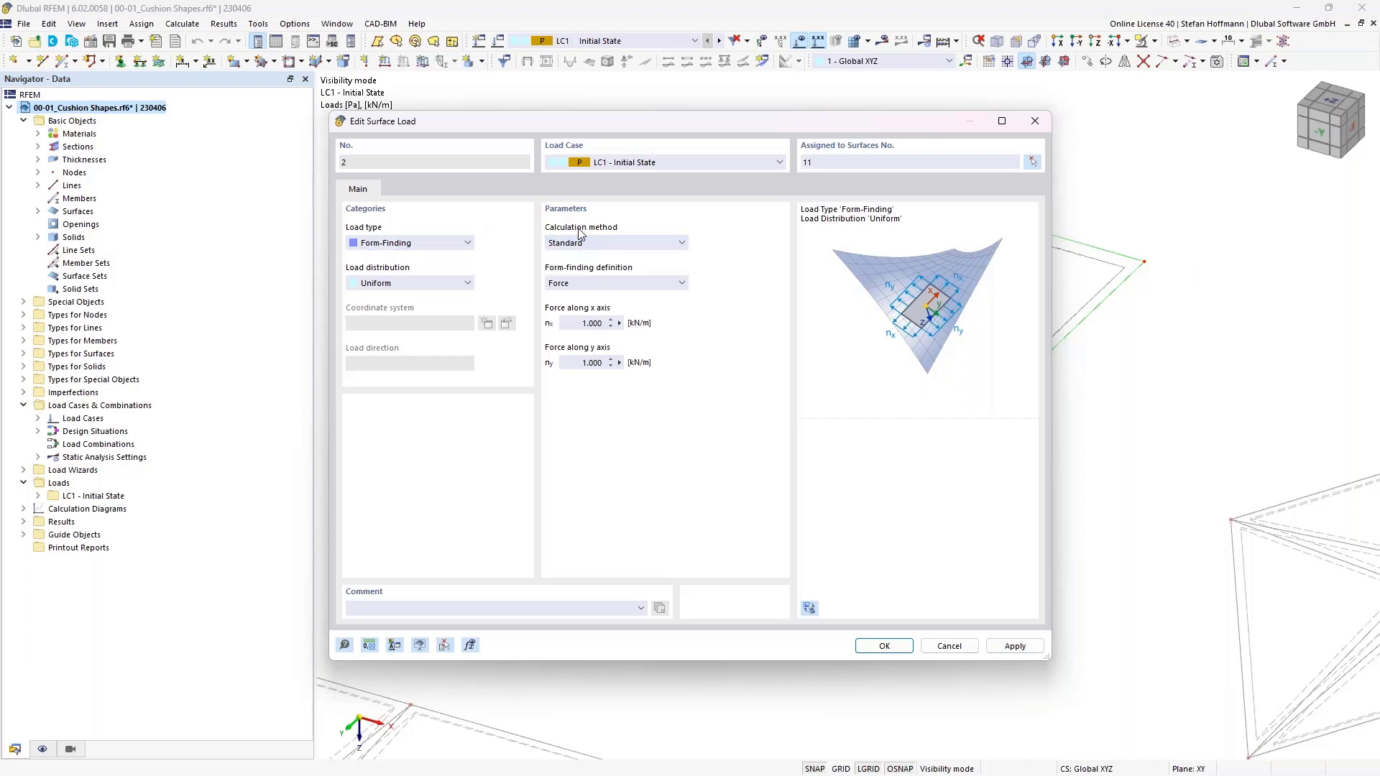
{"action": "left_click", "coordinate": [593, 284]}
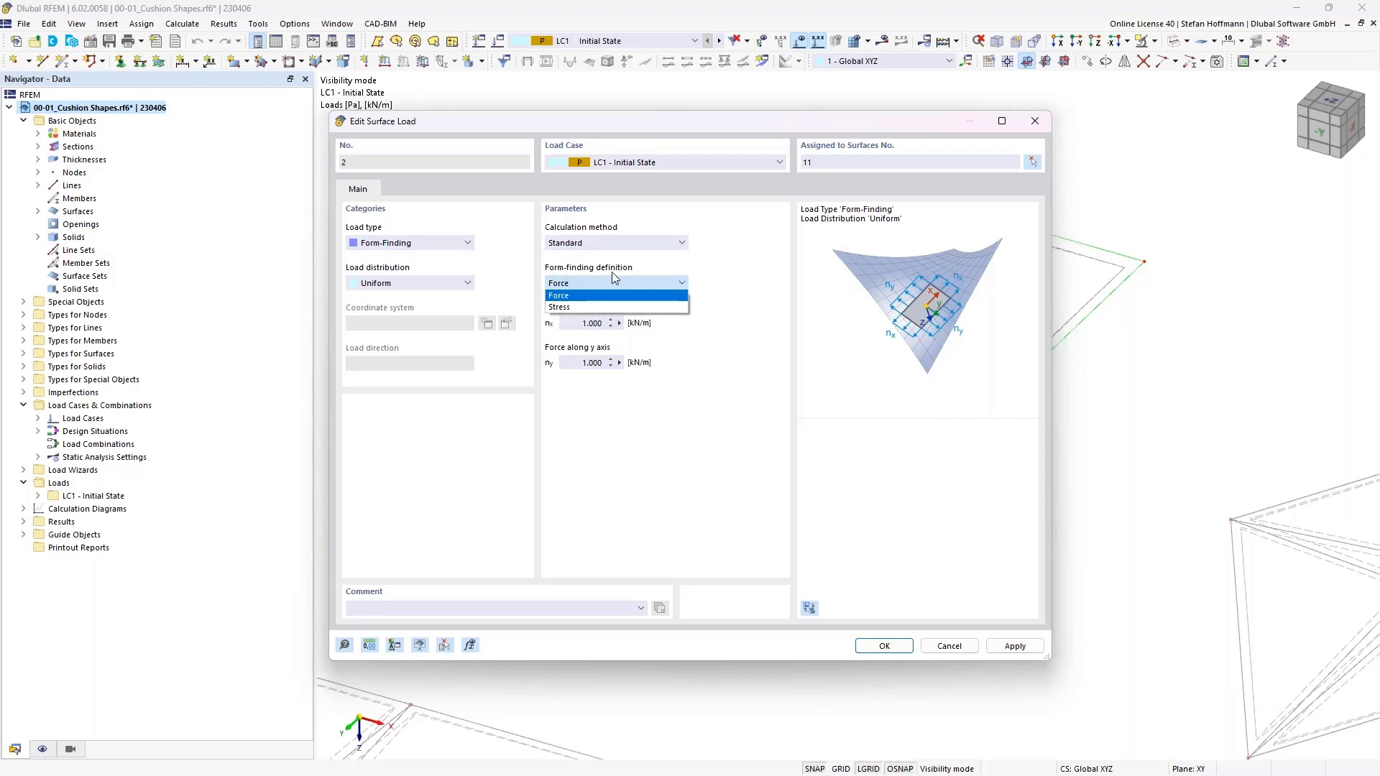
{"action": "left_click", "coordinate": [611, 275]}
{"action": "key", "text": "Tab"}
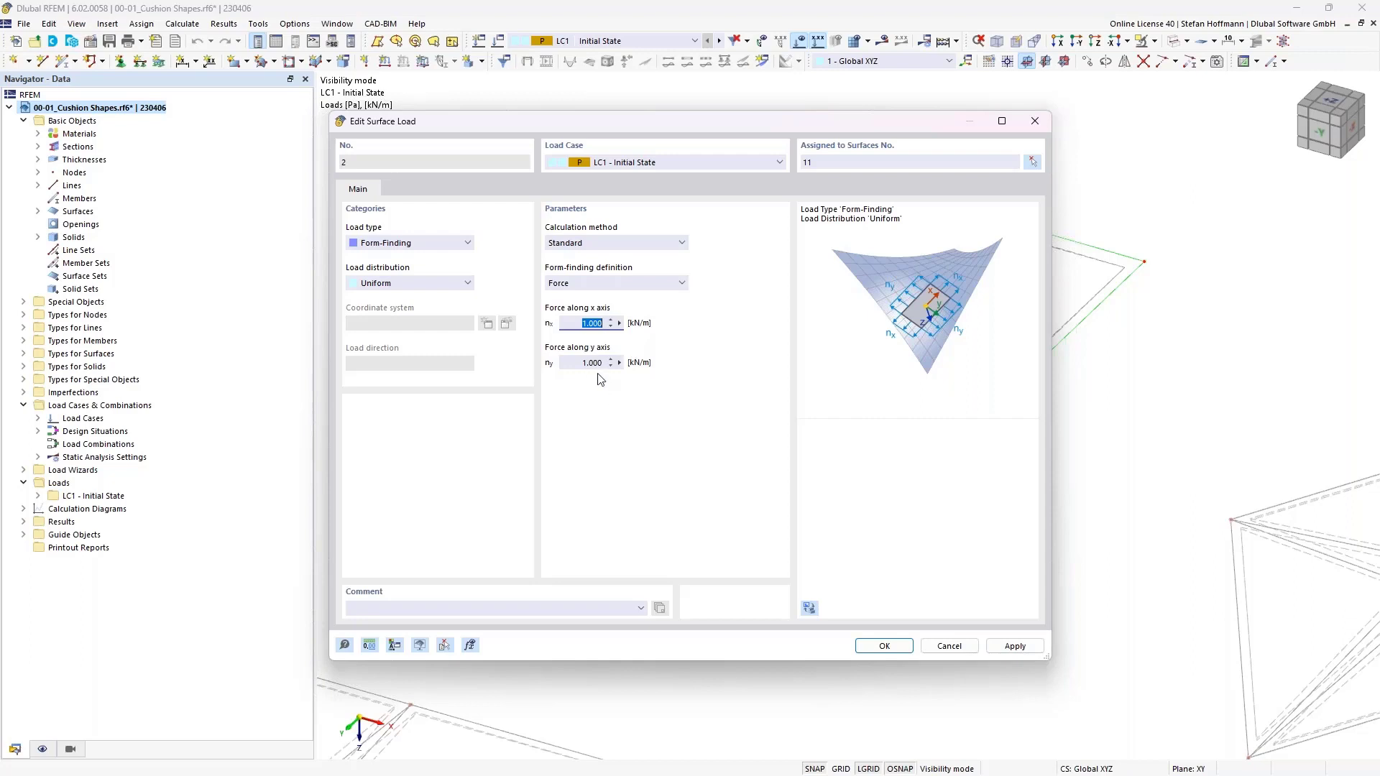
{"action": "key", "text": "Return"}
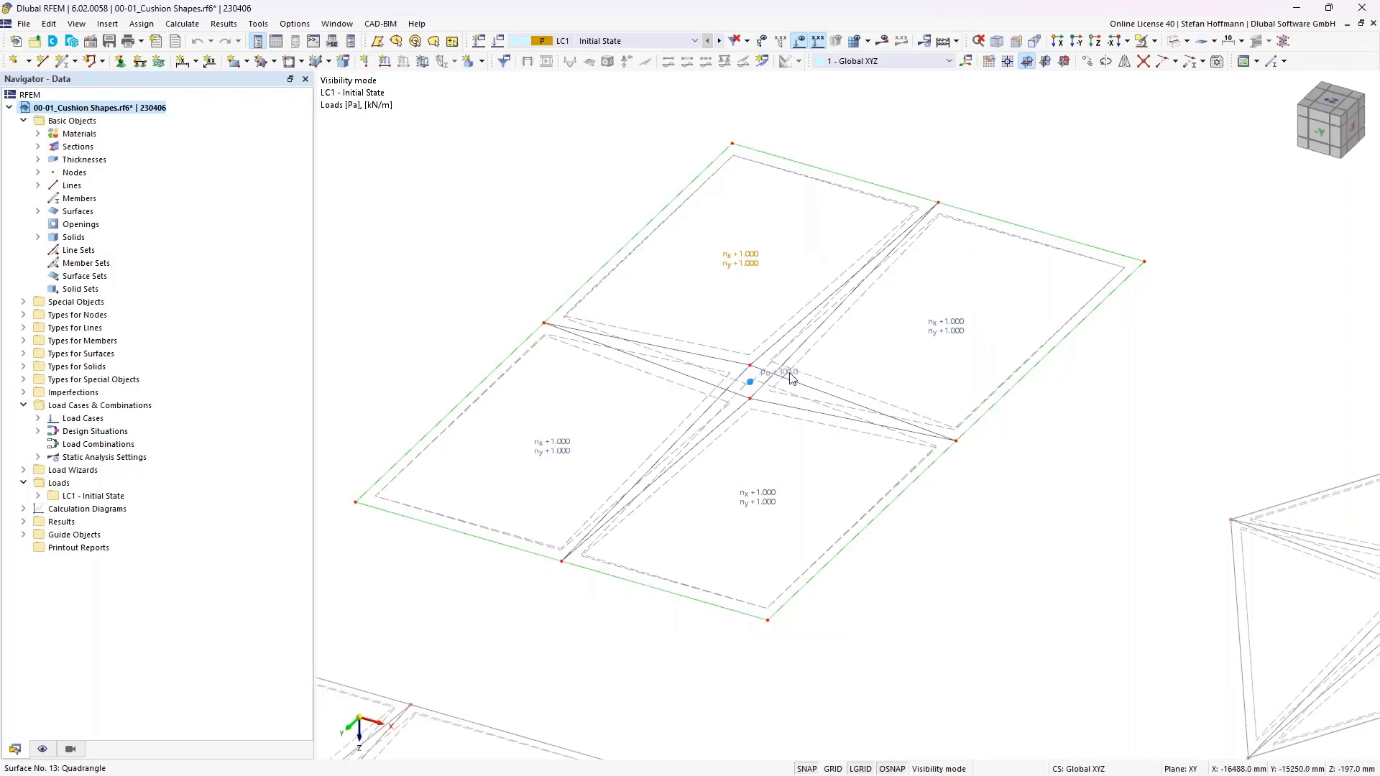
Open the first solid gas load of LC1 and try the Resulting volume gas behavior.
{"action": "left_click", "coordinate": [37, 496]}
{"action": "left_click", "coordinate": [51, 573]}
{"action": "left_click", "coordinate": [124, 587]}
{"action": "double_click", "coordinate": [123, 589]}
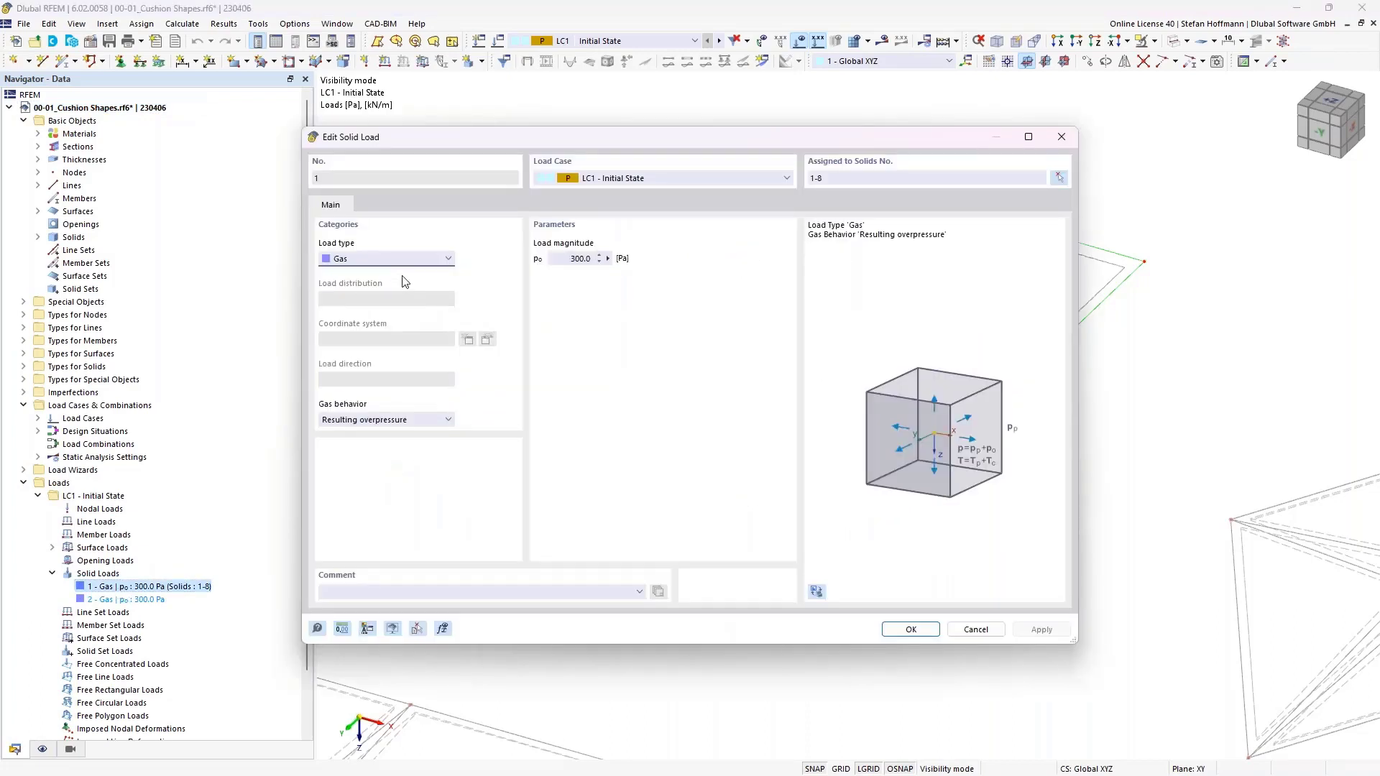
{"action": "left_click", "coordinate": [390, 260]}
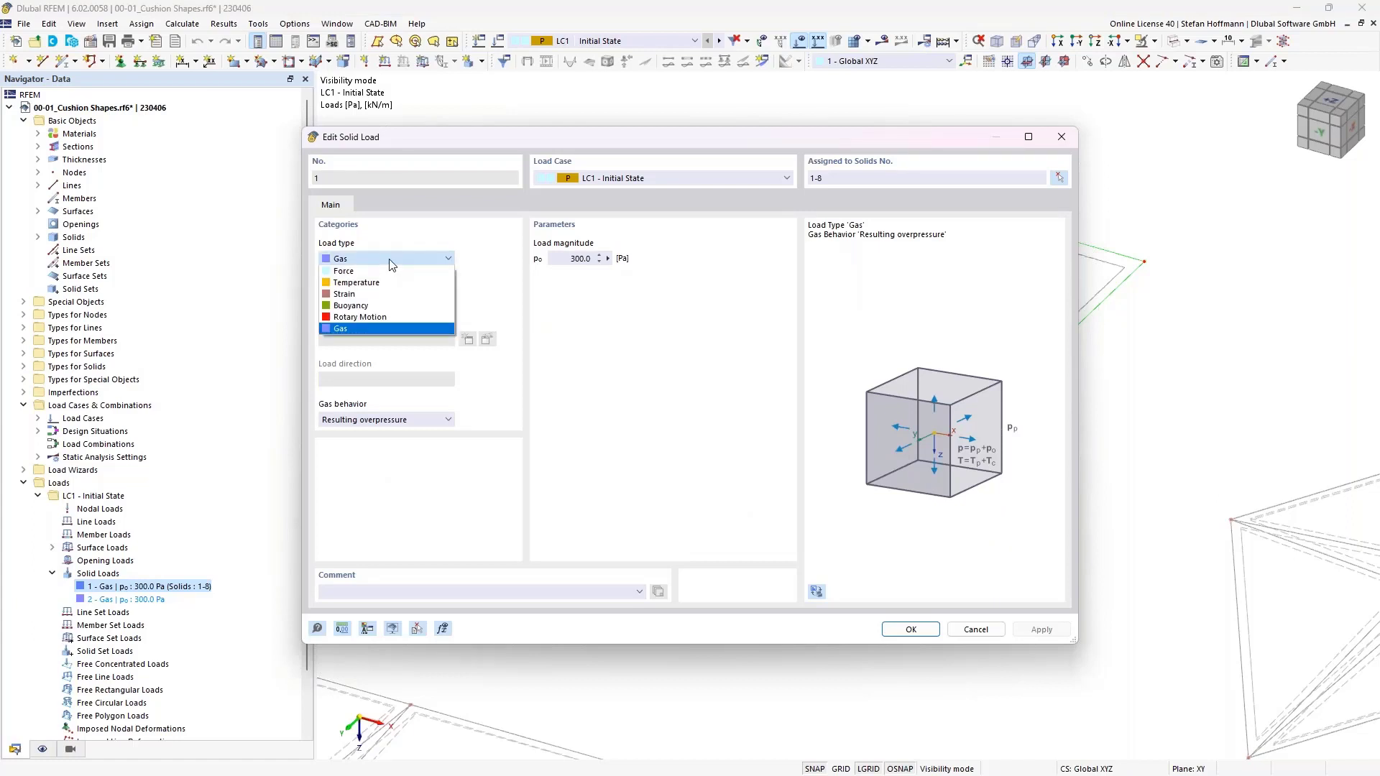
{"action": "left_click", "coordinate": [389, 327]}
{"action": "left_click", "coordinate": [445, 421]}
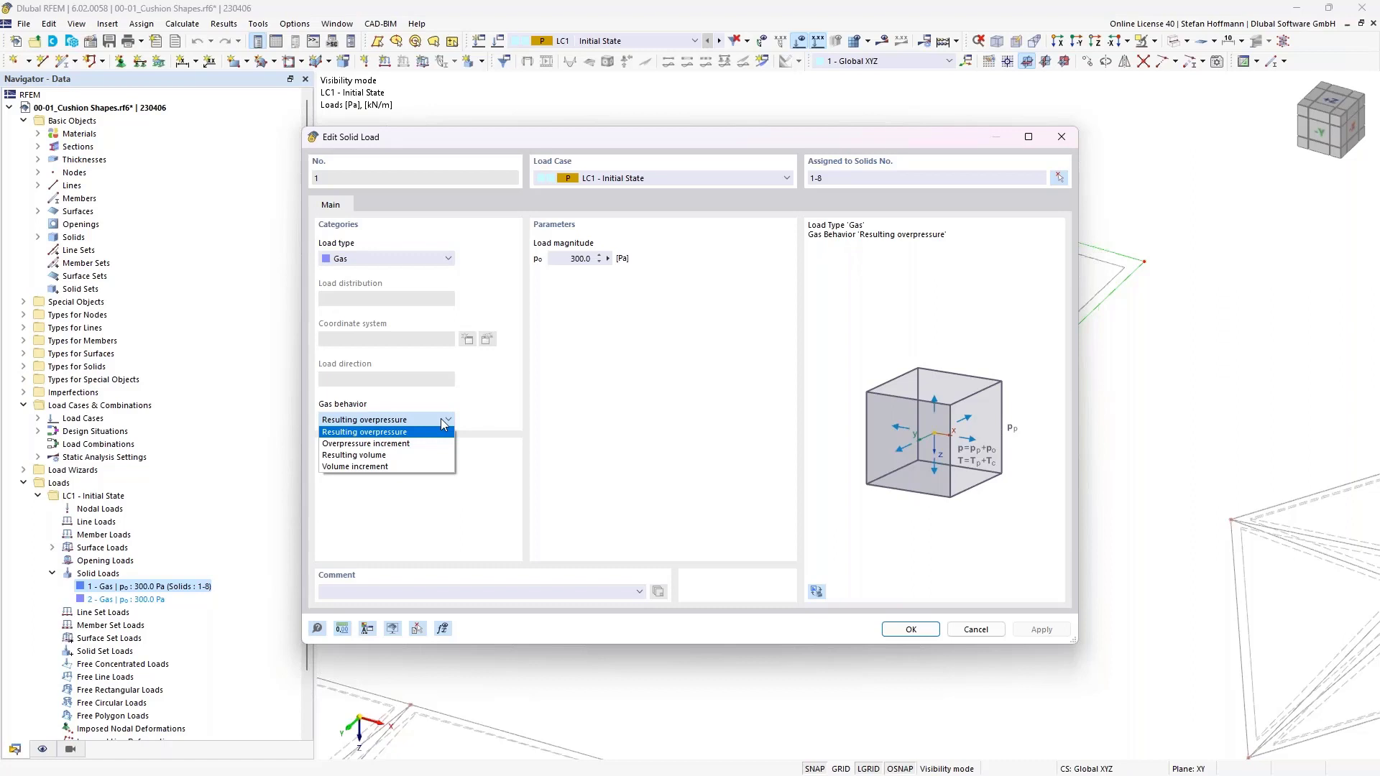
{"action": "left_click", "coordinate": [359, 455]}
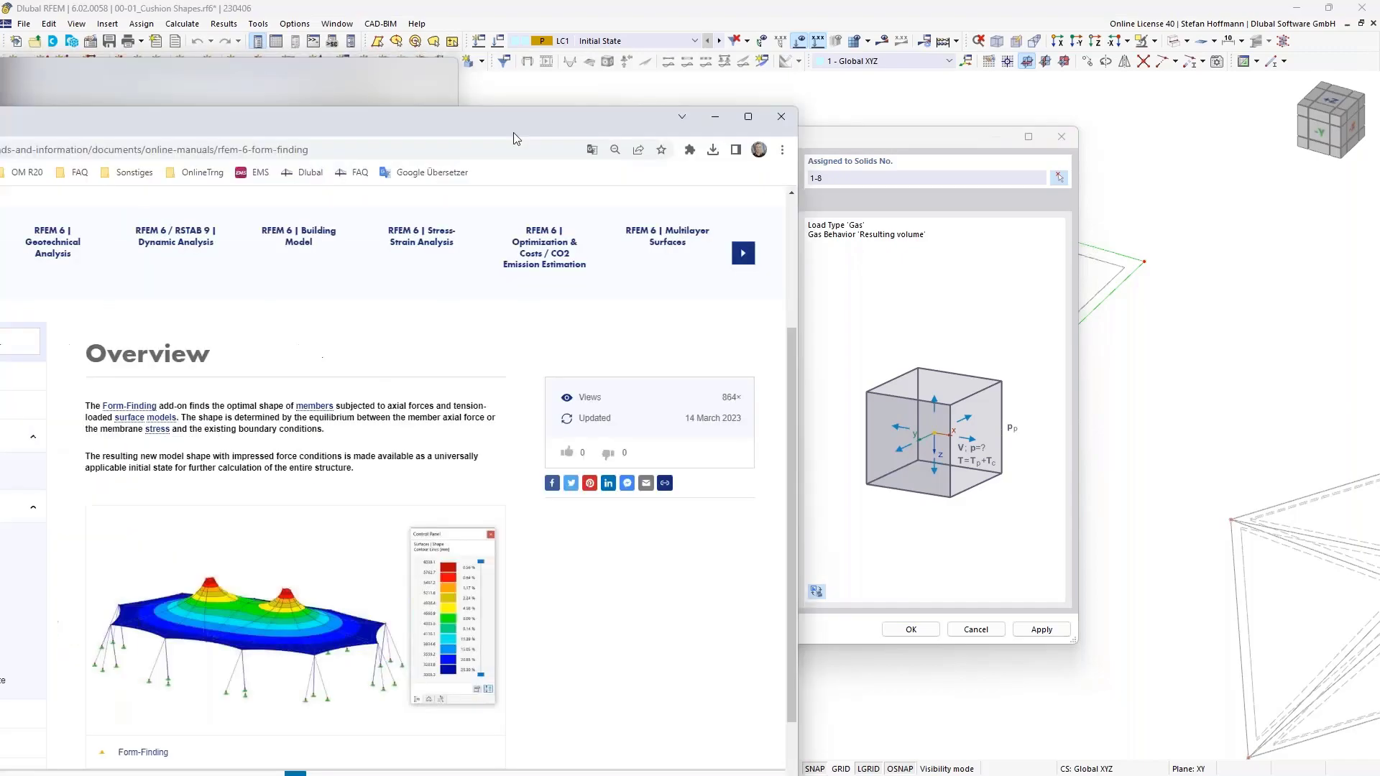
Consult the Form-Finding Loads chapter of the RFEM 6 manual in the browser, and discard the open solid load edit in RFEM.
{"action": "double_click", "coordinate": [513, 133]}
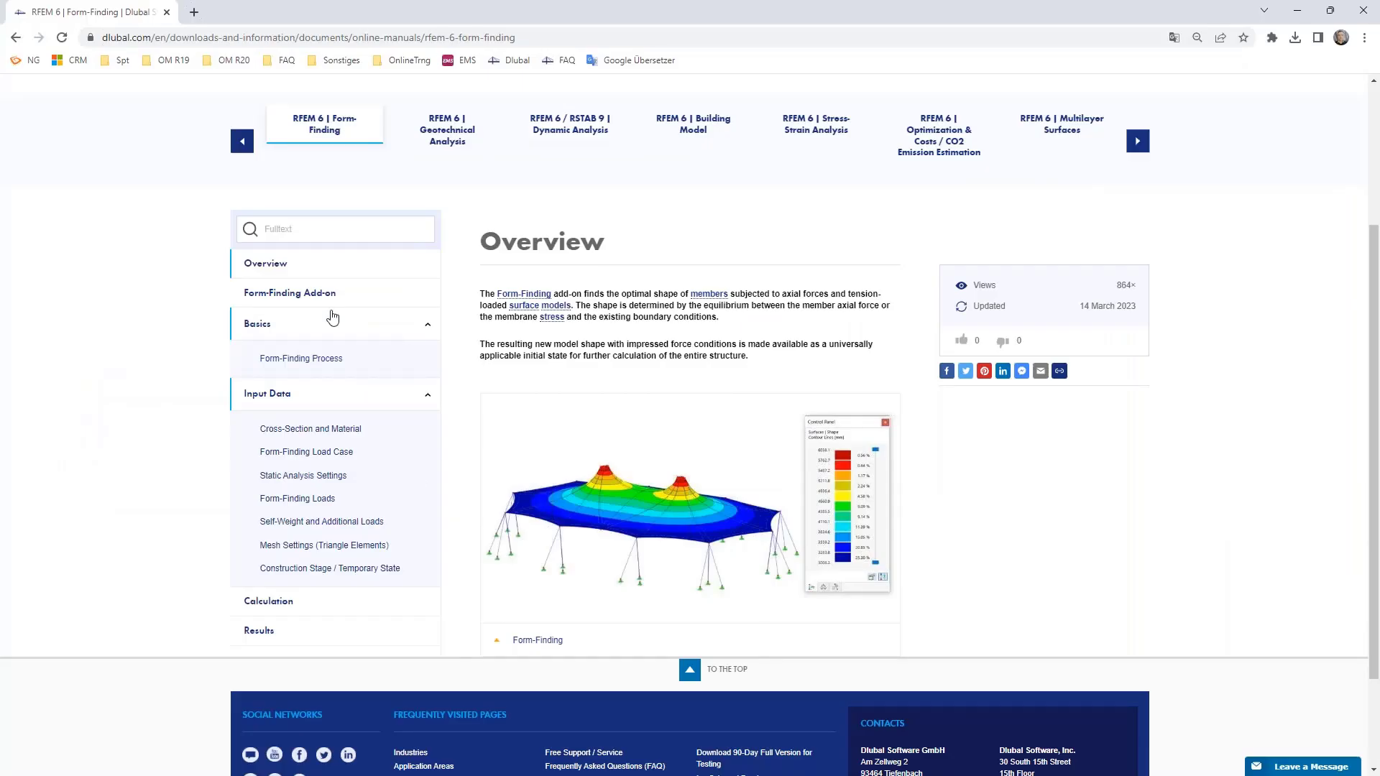
{"action": "left_click", "coordinate": [312, 503]}
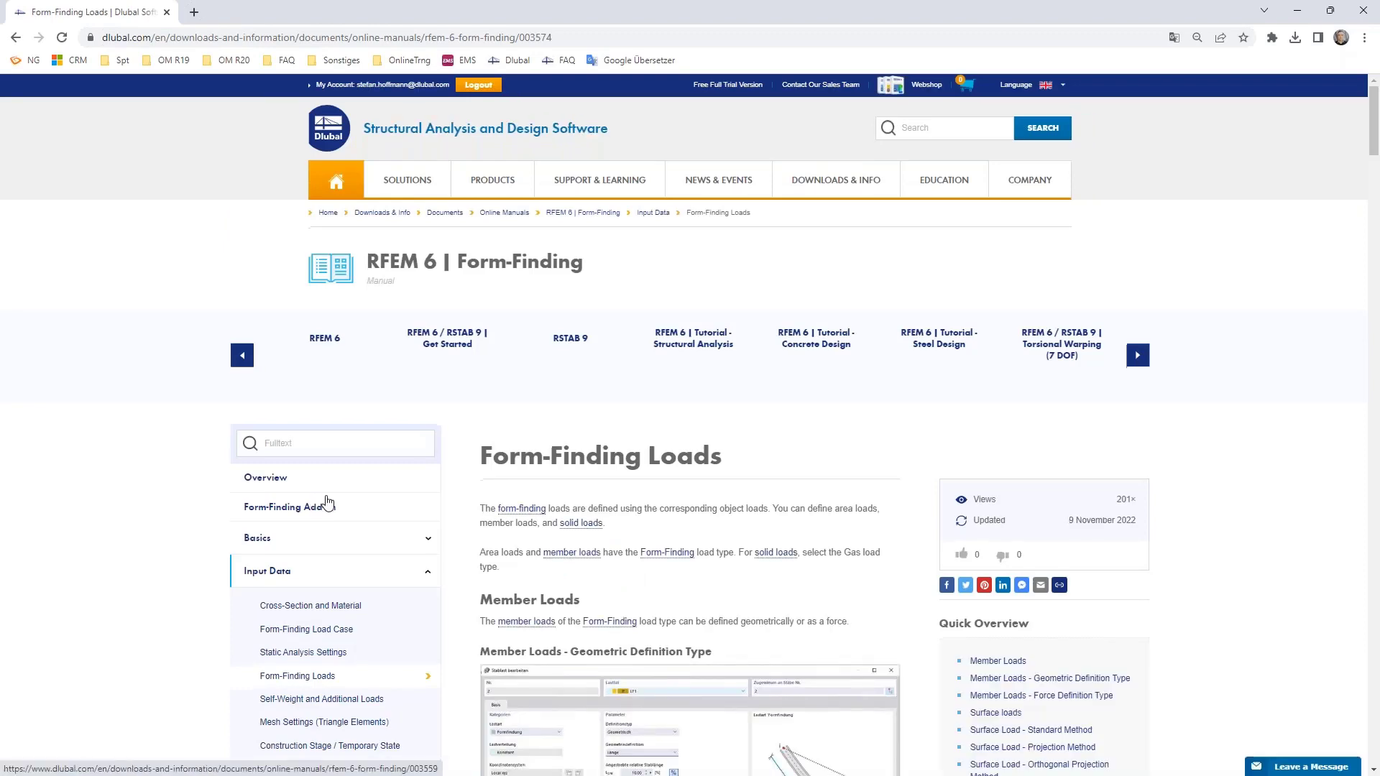
{"action": "scroll", "coordinate": [327, 503], "scroll_direction": "down", "scroll_amount": 3}
{"action": "left_click", "coordinate": [1024, 620]}
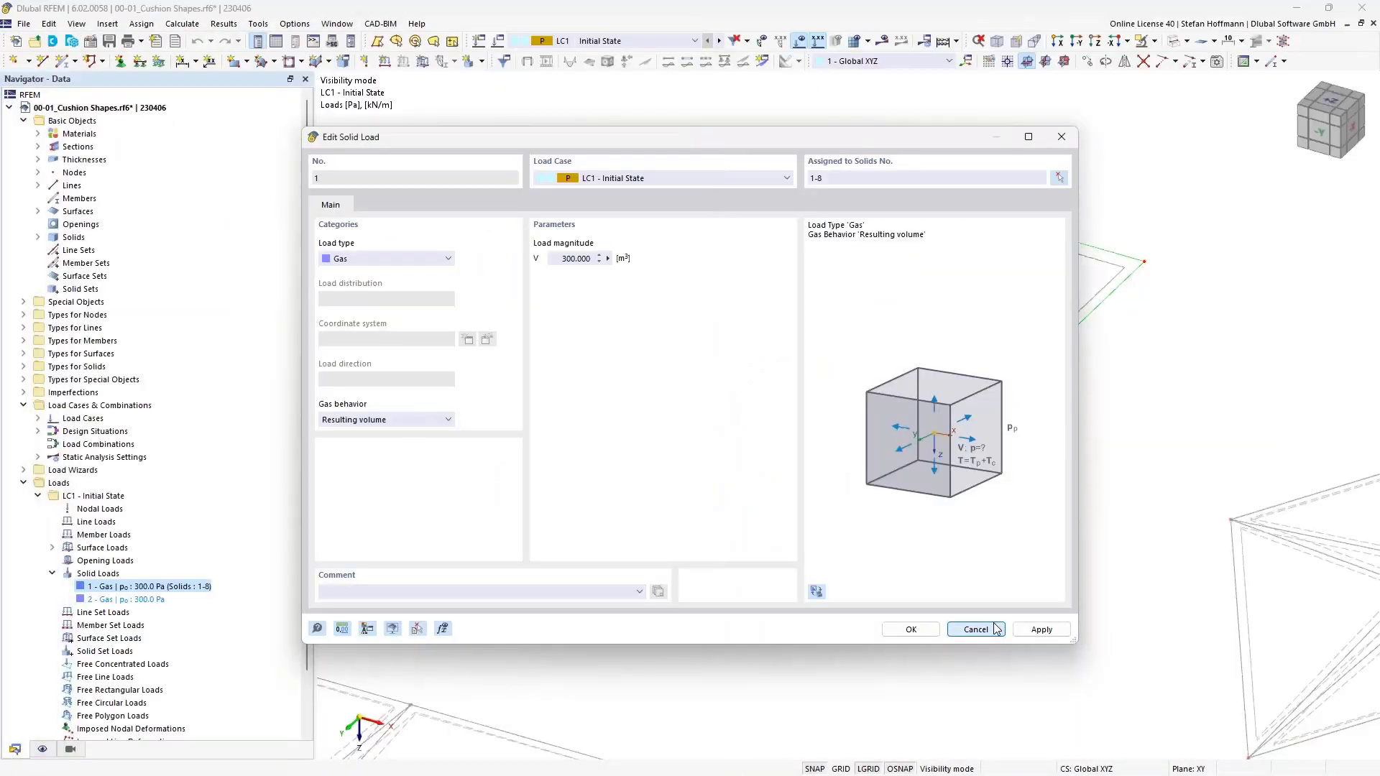
{"action": "left_click", "coordinate": [976, 630]}
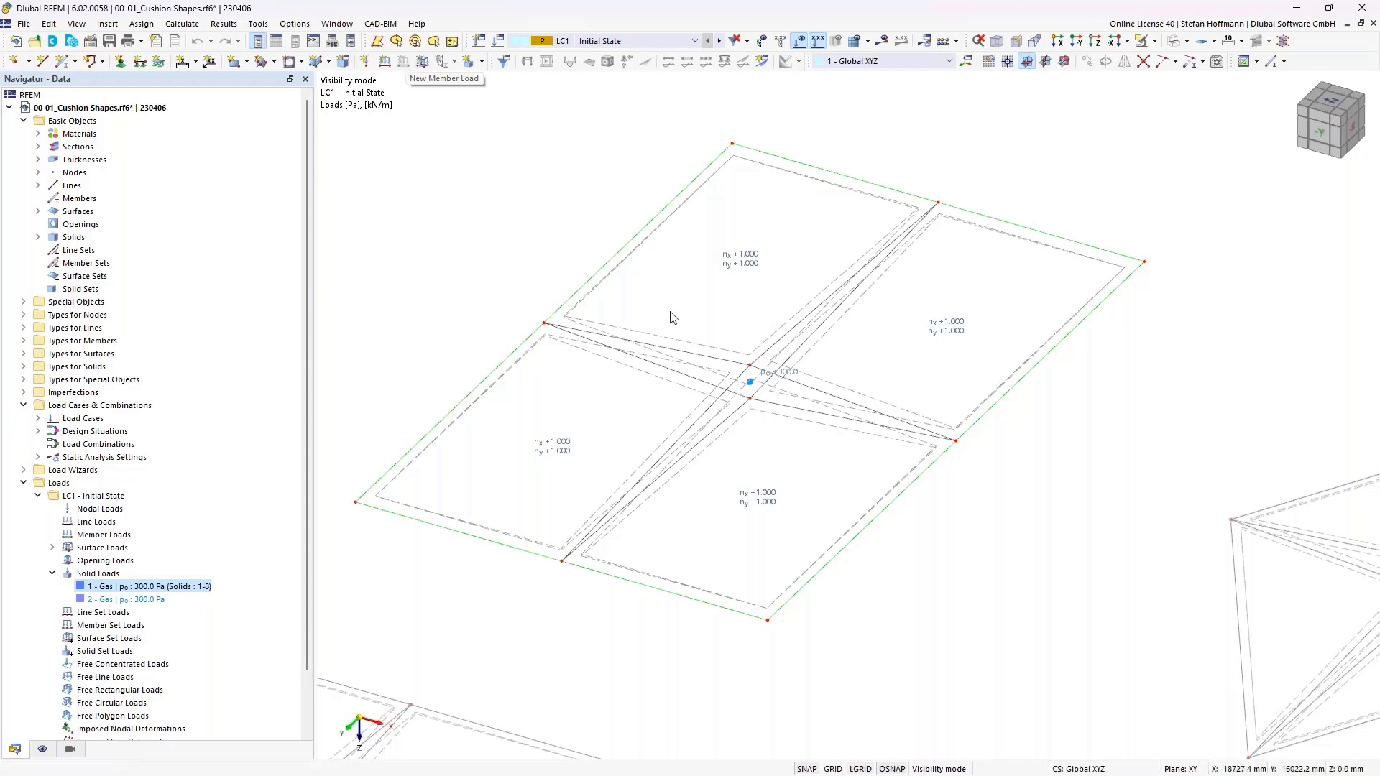
Review the static analysis settings SA1 assigned to the Initial State load case.
{"action": "scroll", "coordinate": [703, 299], "scroll_direction": "down", "scroll_amount": 3}
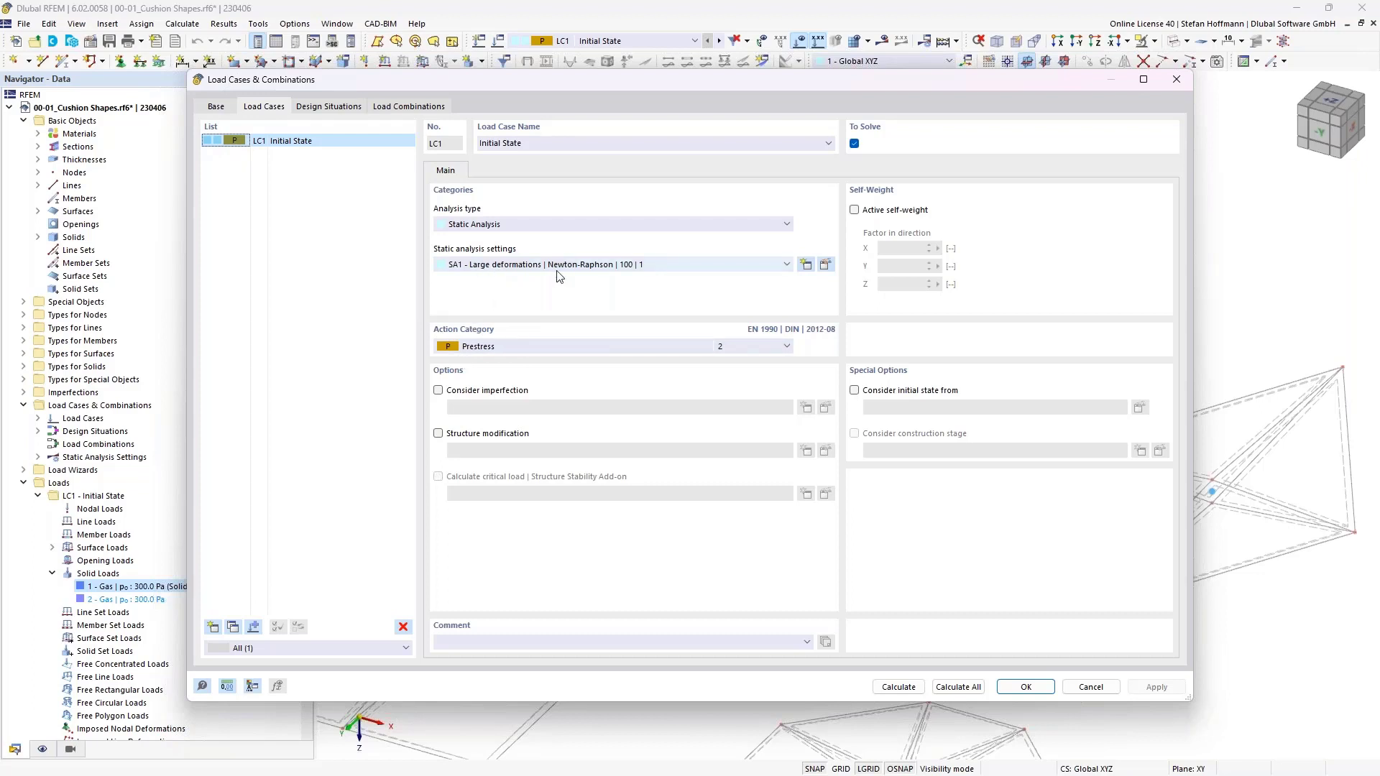
{"action": "left_click", "coordinate": [826, 264]}
{"action": "left_click", "coordinate": [602, 207]}
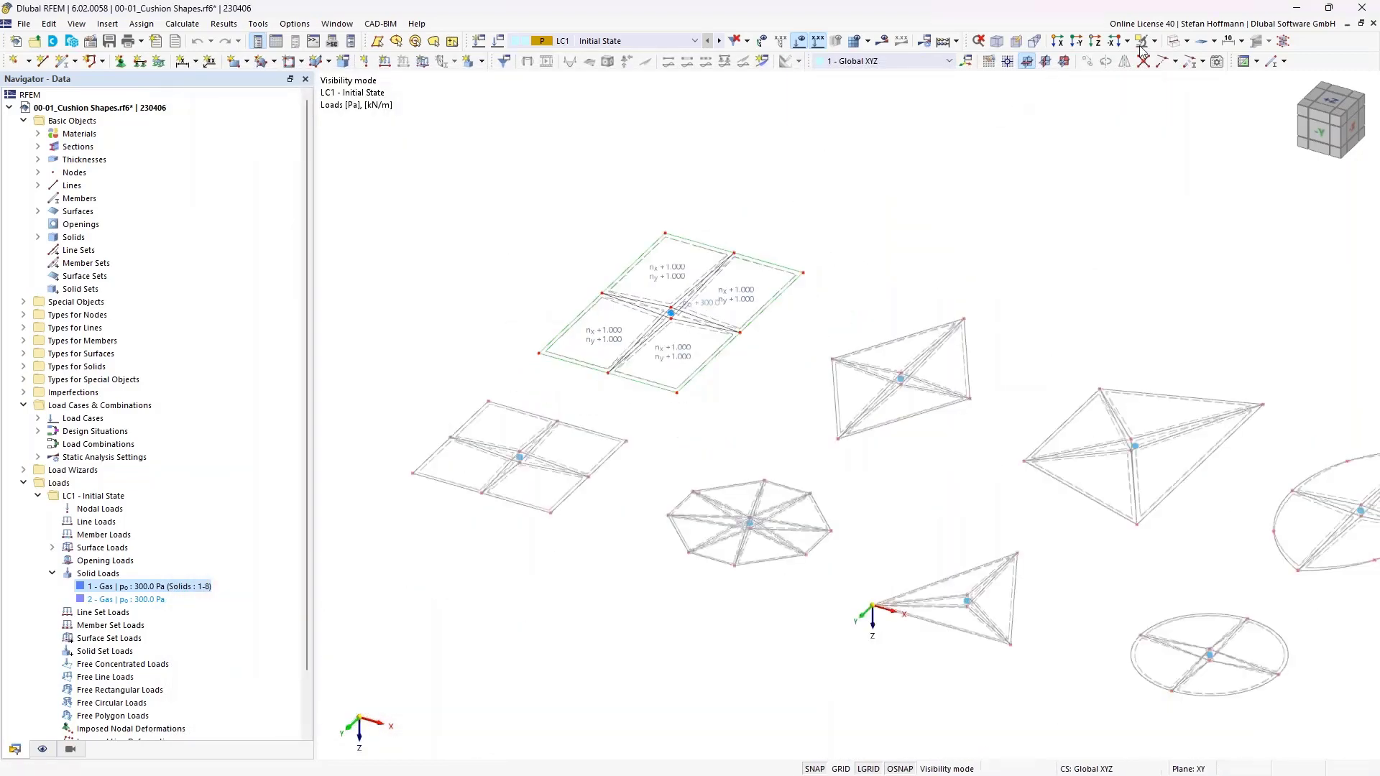
Leave visibility mode to show all cushions and calculate the form-finding results of LC1.
{"action": "left_click", "coordinate": [1154, 41]}
{"action": "left_click", "coordinate": [1229, 133]}
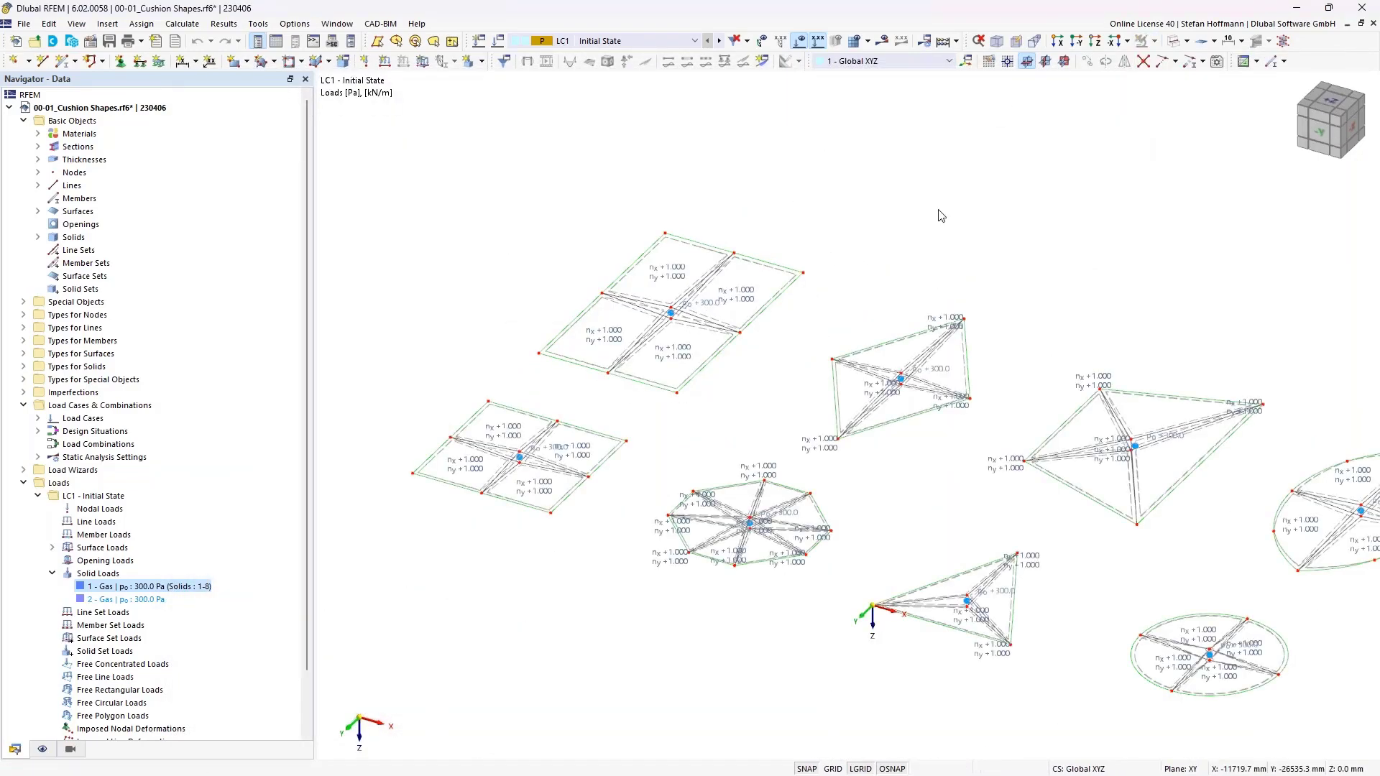
{"action": "key", "text": "F4"}
{"action": "key", "text": "Return"}
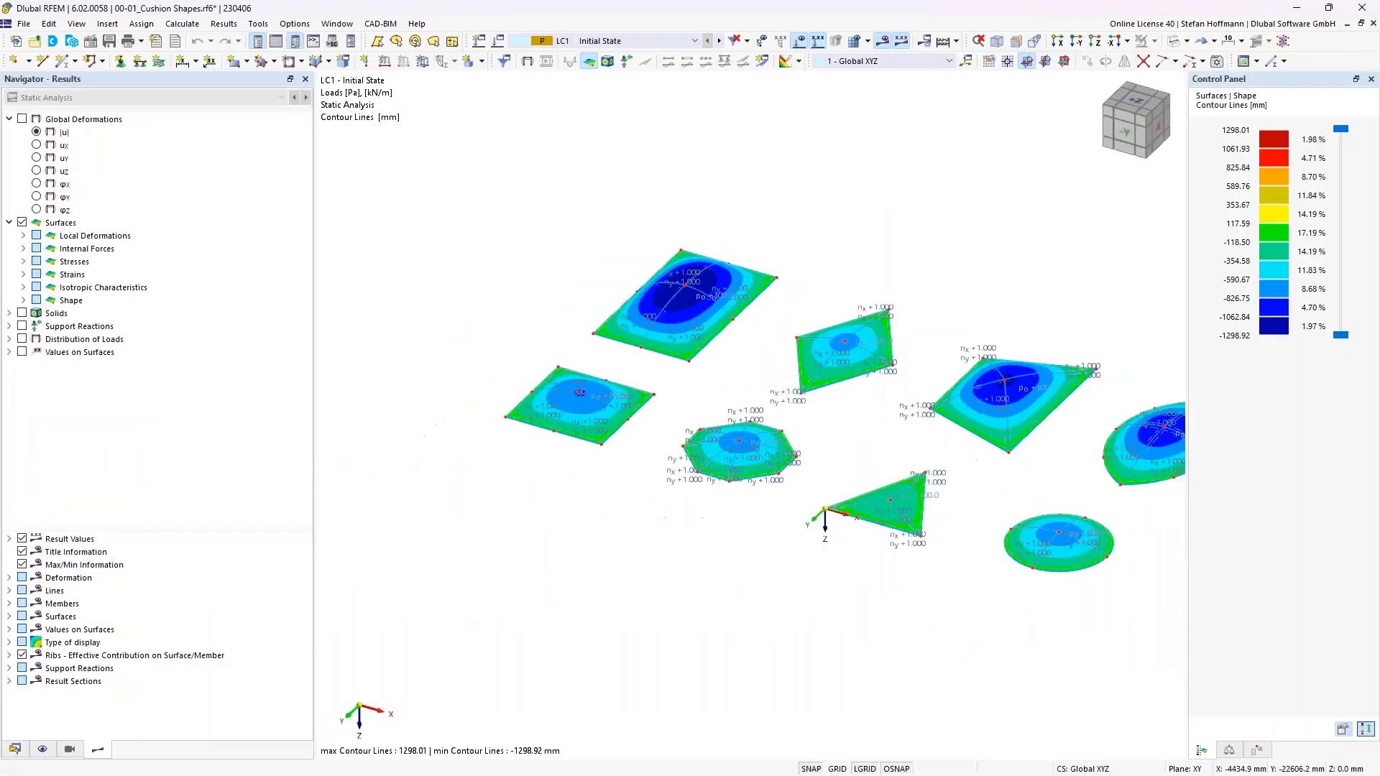
Hide the loads in the results view and expand the Shape results of the surfaces.
{"action": "left_click", "coordinate": [796, 44]}
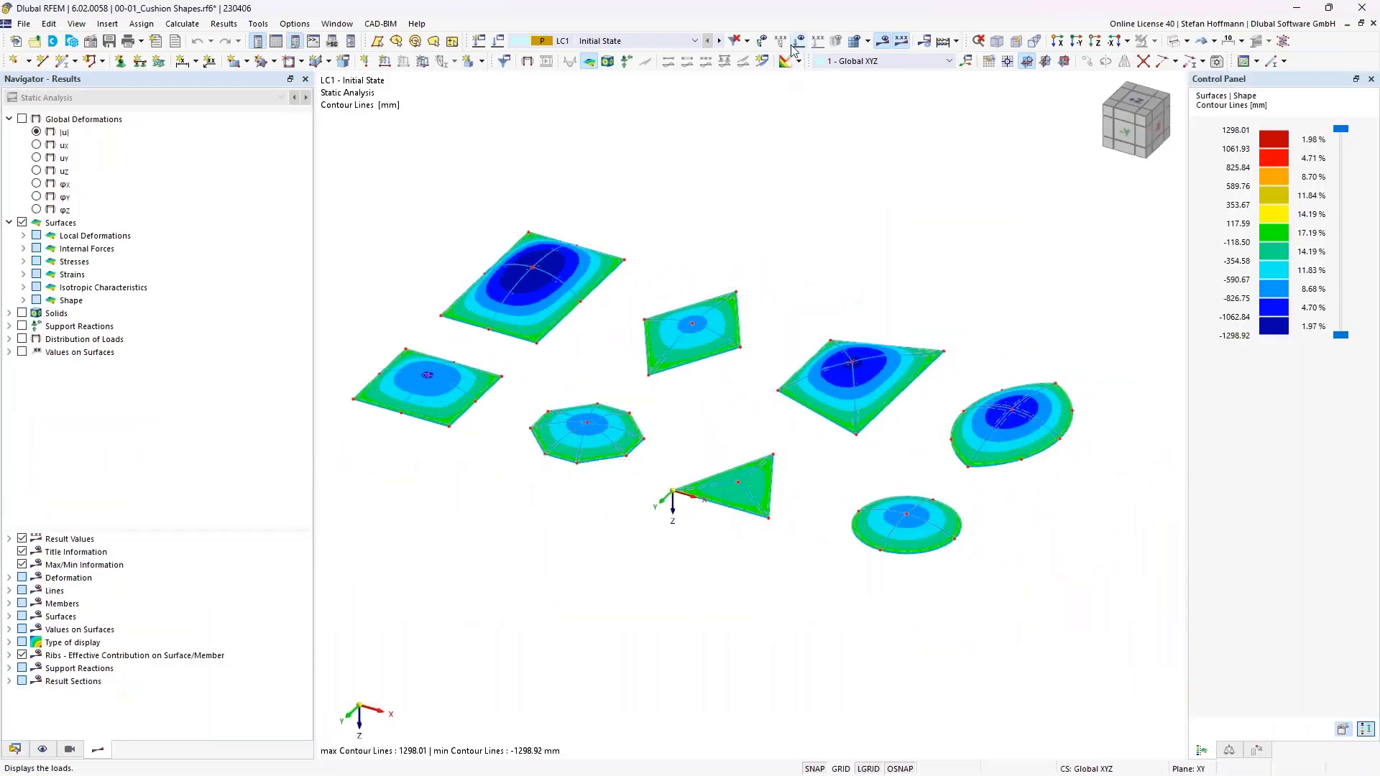
{"action": "middle_click_drag", "start_coordinate": [615, 273], "coordinate": [577, 252], "text": "ctrl"}
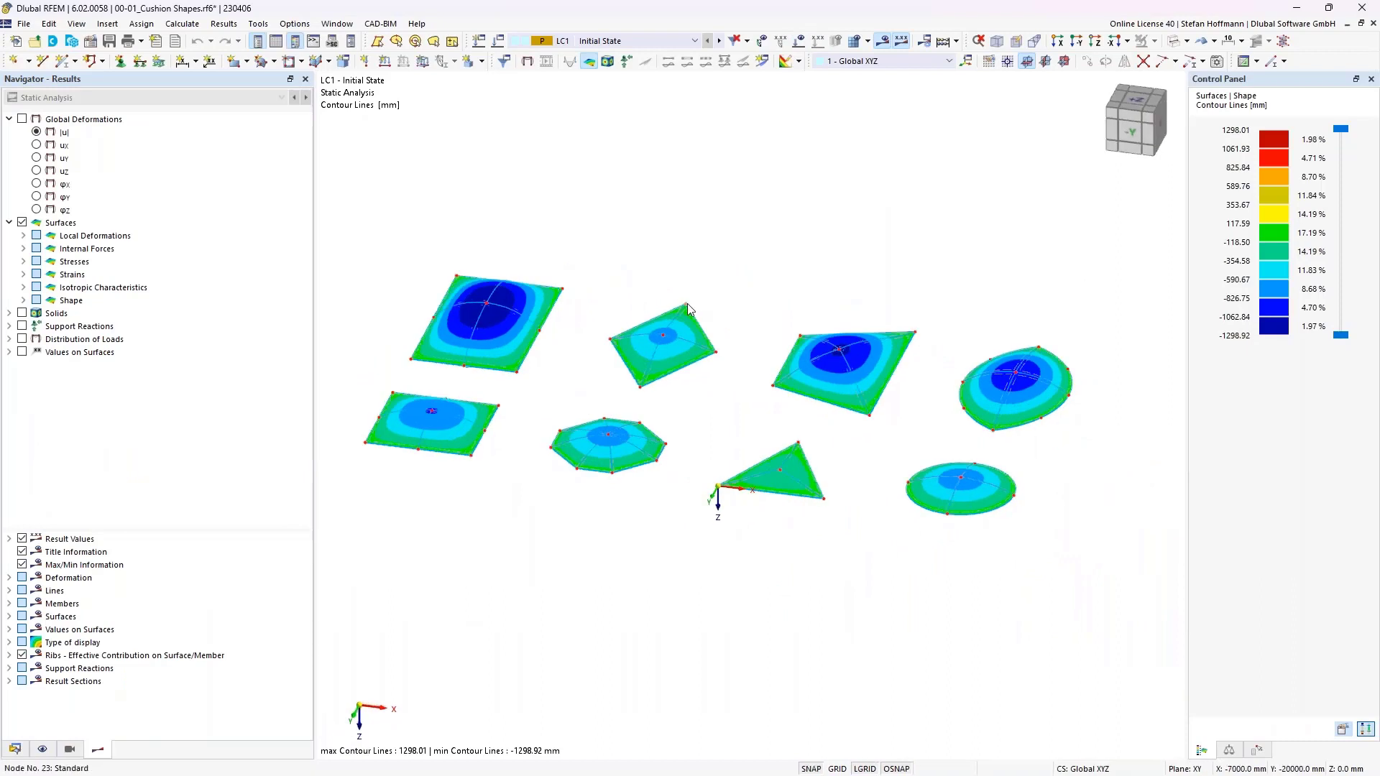
{"action": "left_click", "coordinate": [23, 301]}
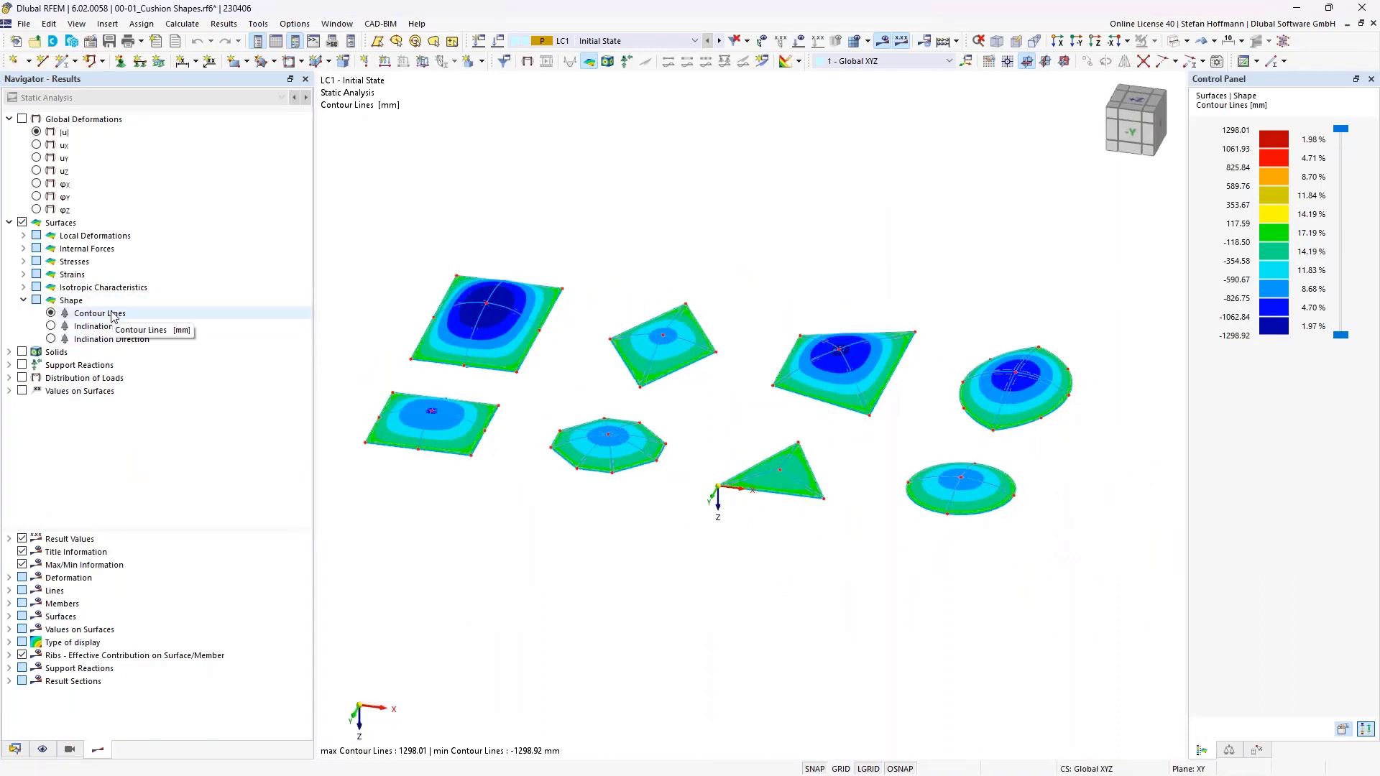
Check the Z coordinate of the large rectangular cushion's corner node, and examine the contour-line shapes from the side and with loads shown.
{"action": "double_click", "coordinate": [516, 372]}
{"action": "left_click", "coordinate": [595, 380]}
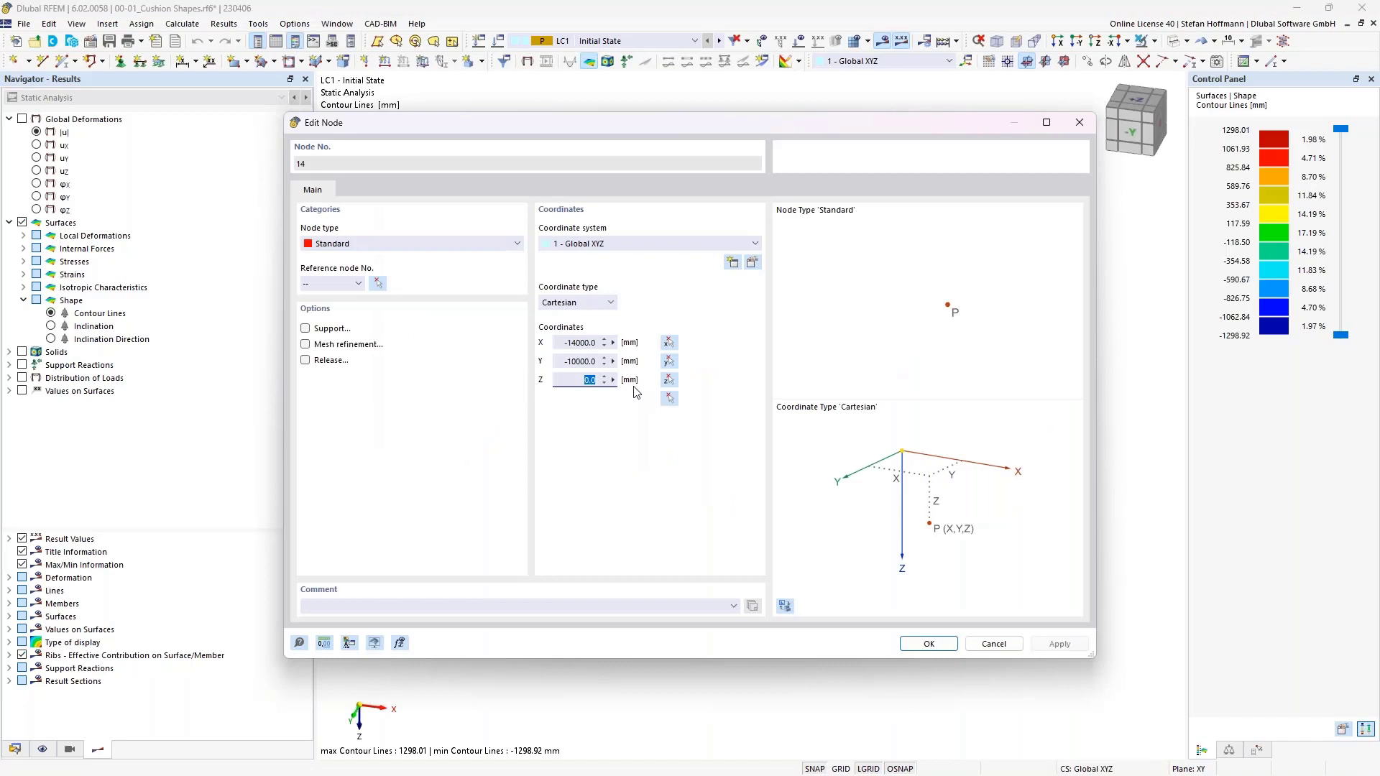
{"action": "key", "text": "Escape"}
{"action": "middle_click_drag", "start_coordinate": [591, 389], "coordinate": [552, 330], "text": "ctrl"}
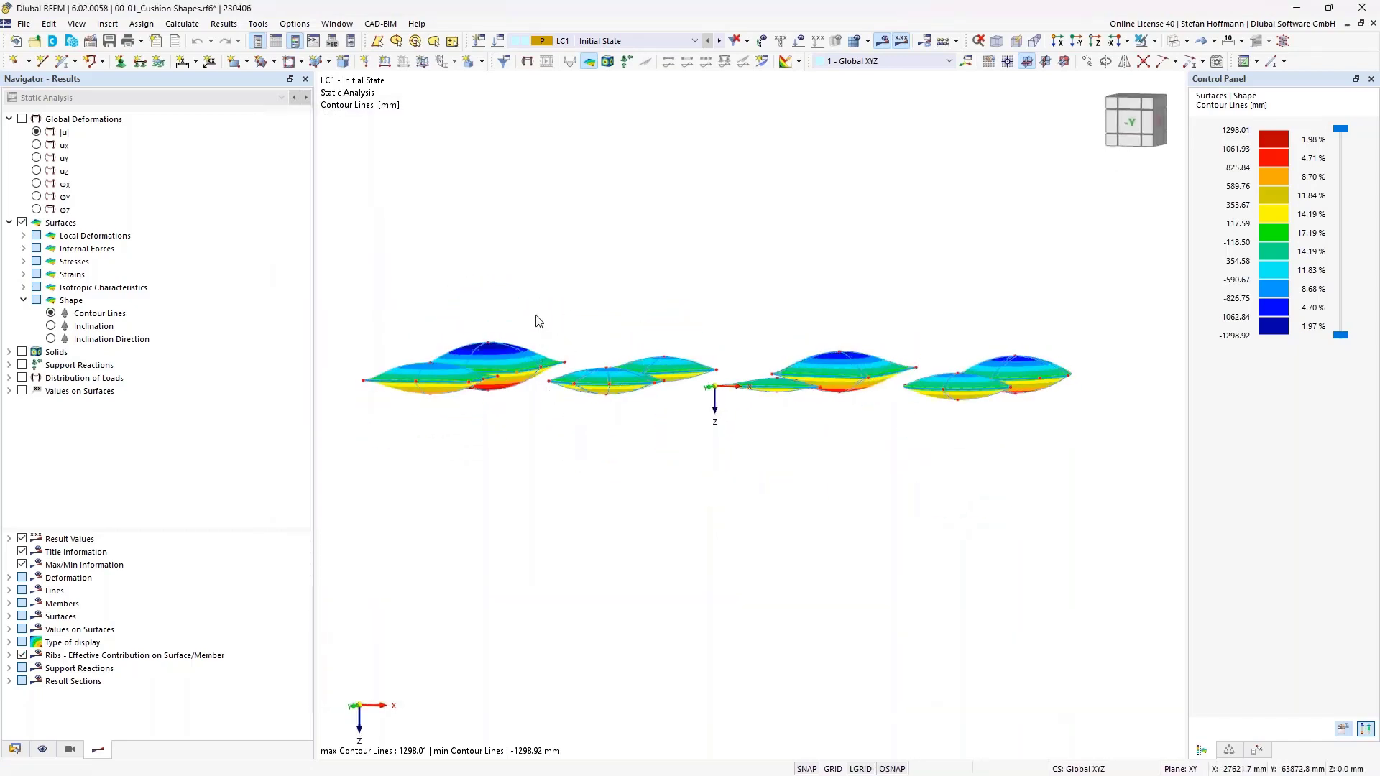
{"action": "middle_click_drag", "start_coordinate": [586, 308], "coordinate": [575, 352], "text": "ctrl"}
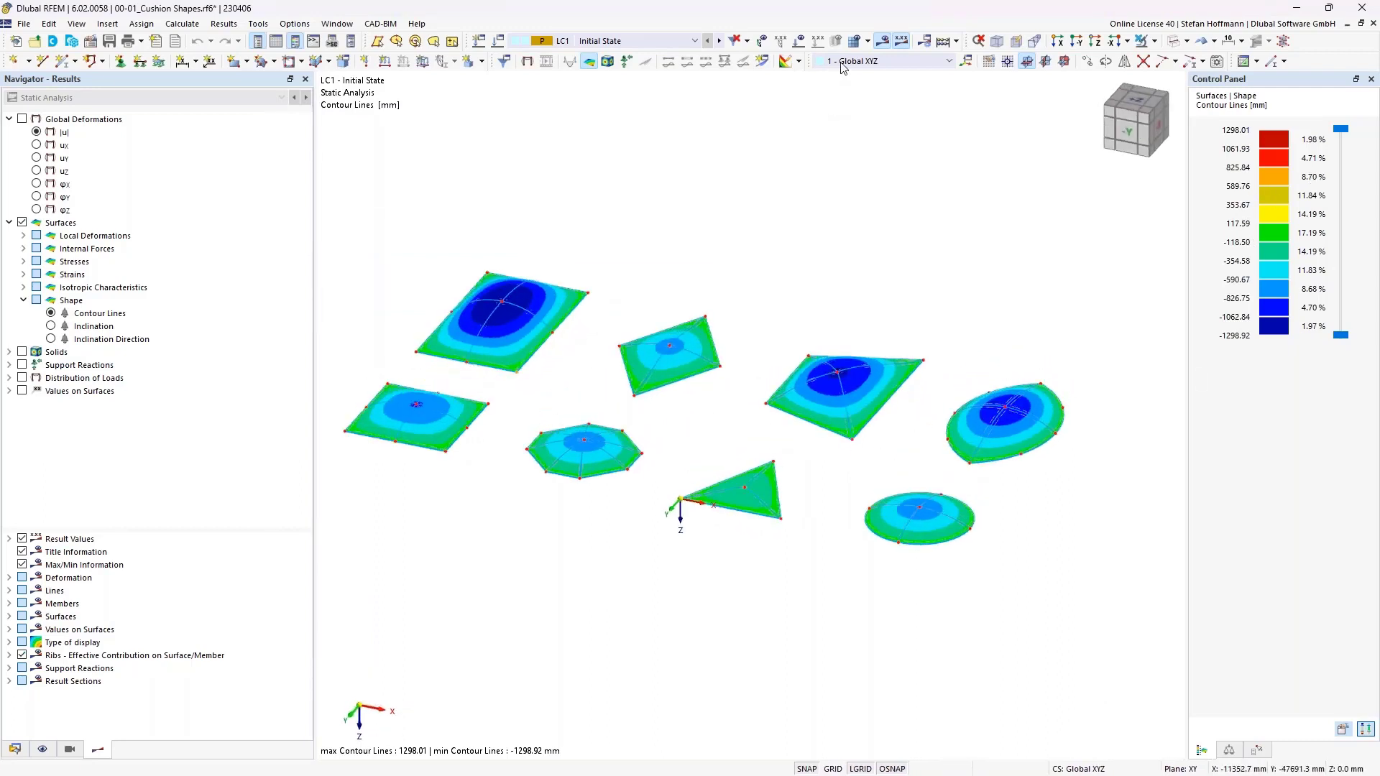
{"action": "left_click", "coordinate": [800, 41]}
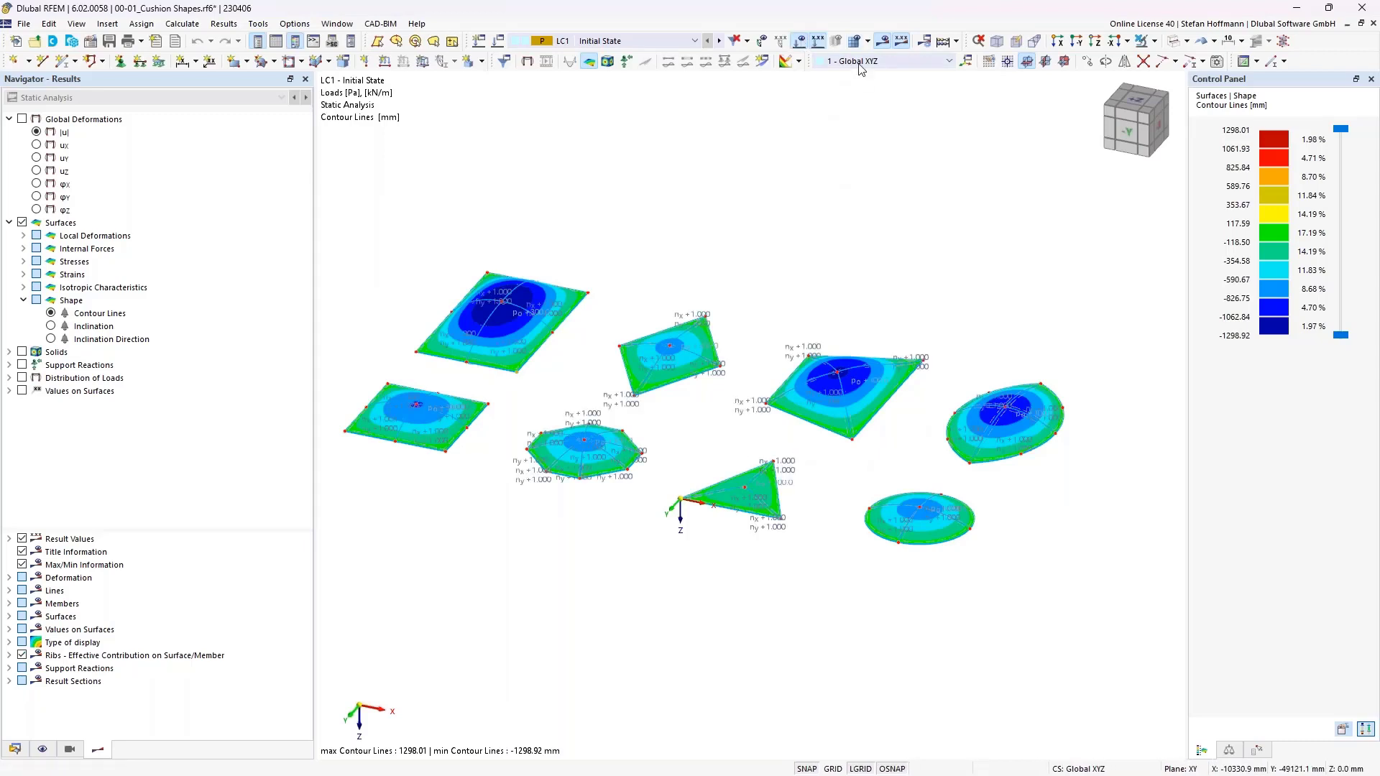
{"action": "left_click", "coordinate": [800, 41]}
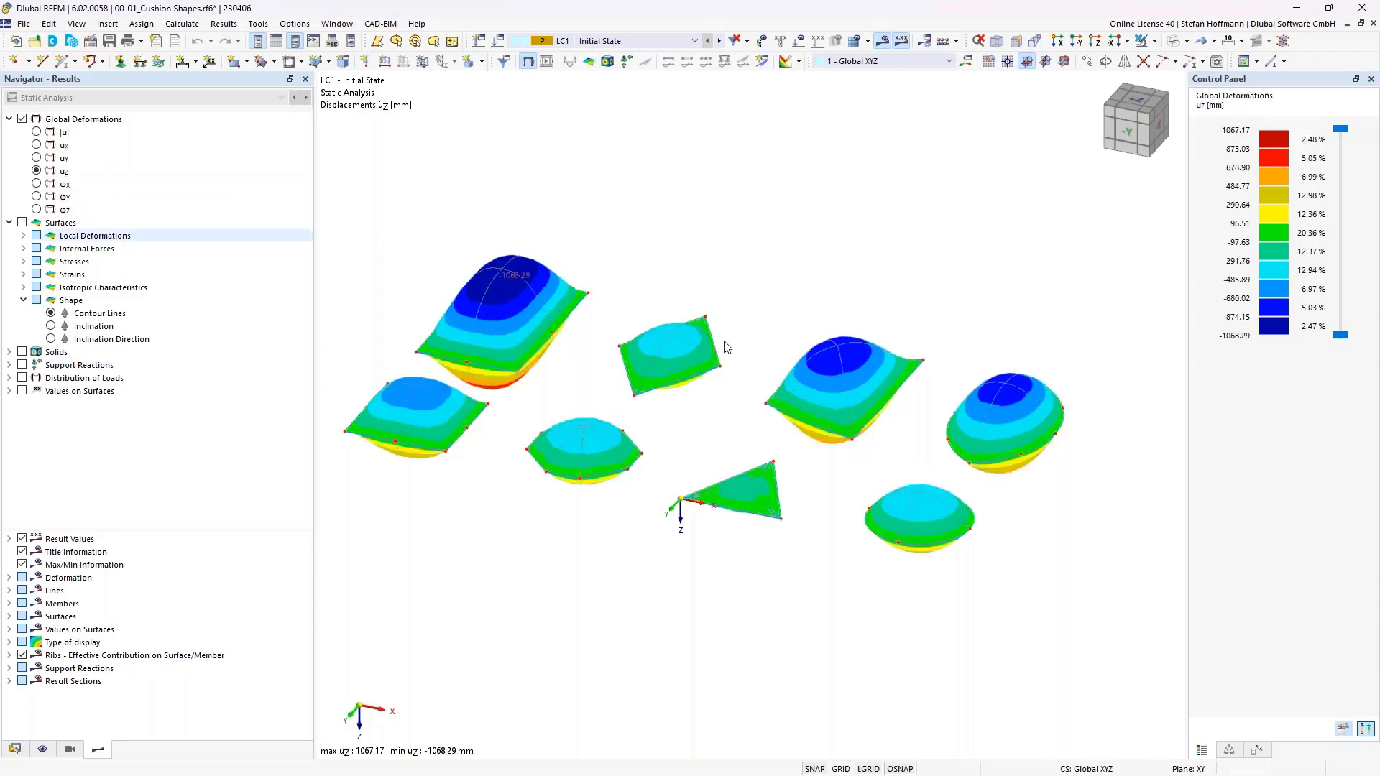
Set the display factor for deformations to 1.00 and compare the largest cushion's displacements with the surface contour lines.
{"action": "left_click", "coordinate": [1226, 752]}
{"action": "left_click", "coordinate": [1341, 132]}
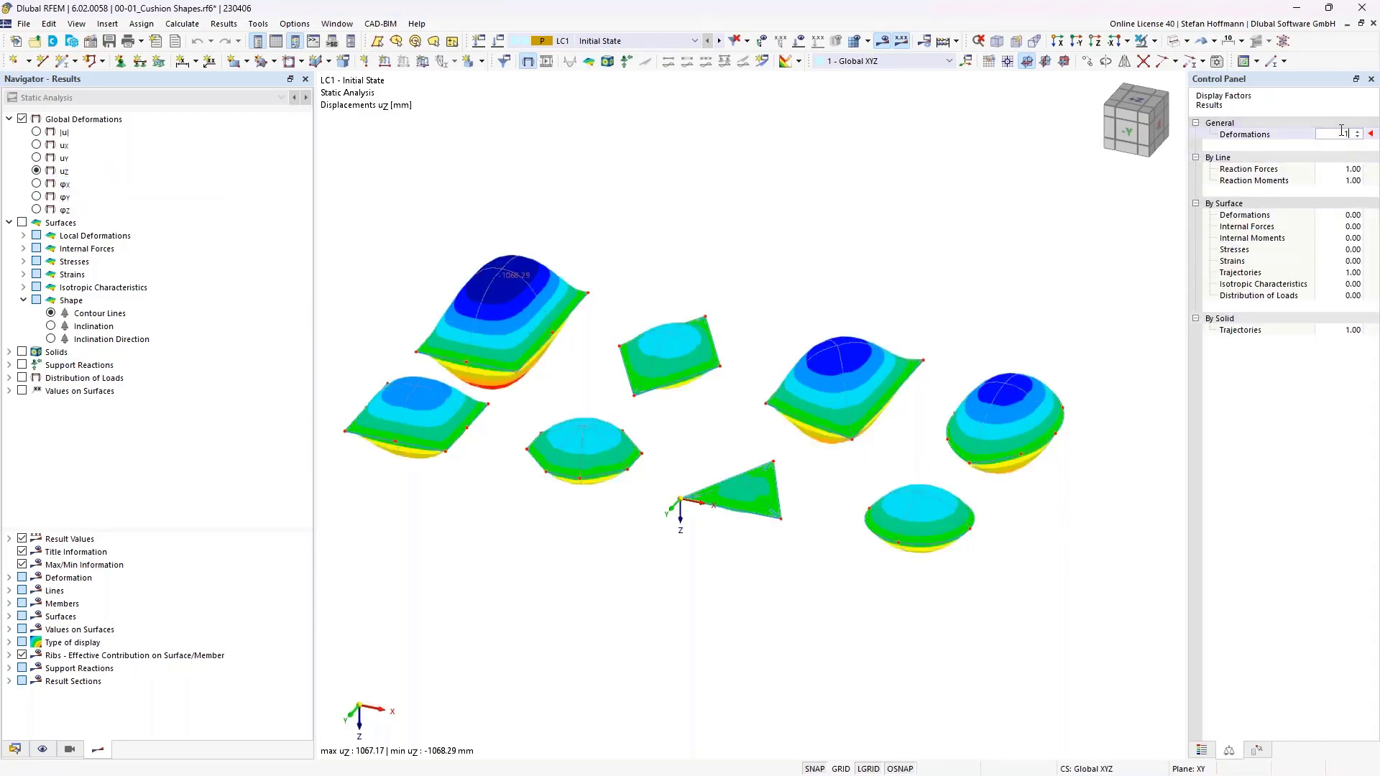
{"action": "key", "text": "Tab"}
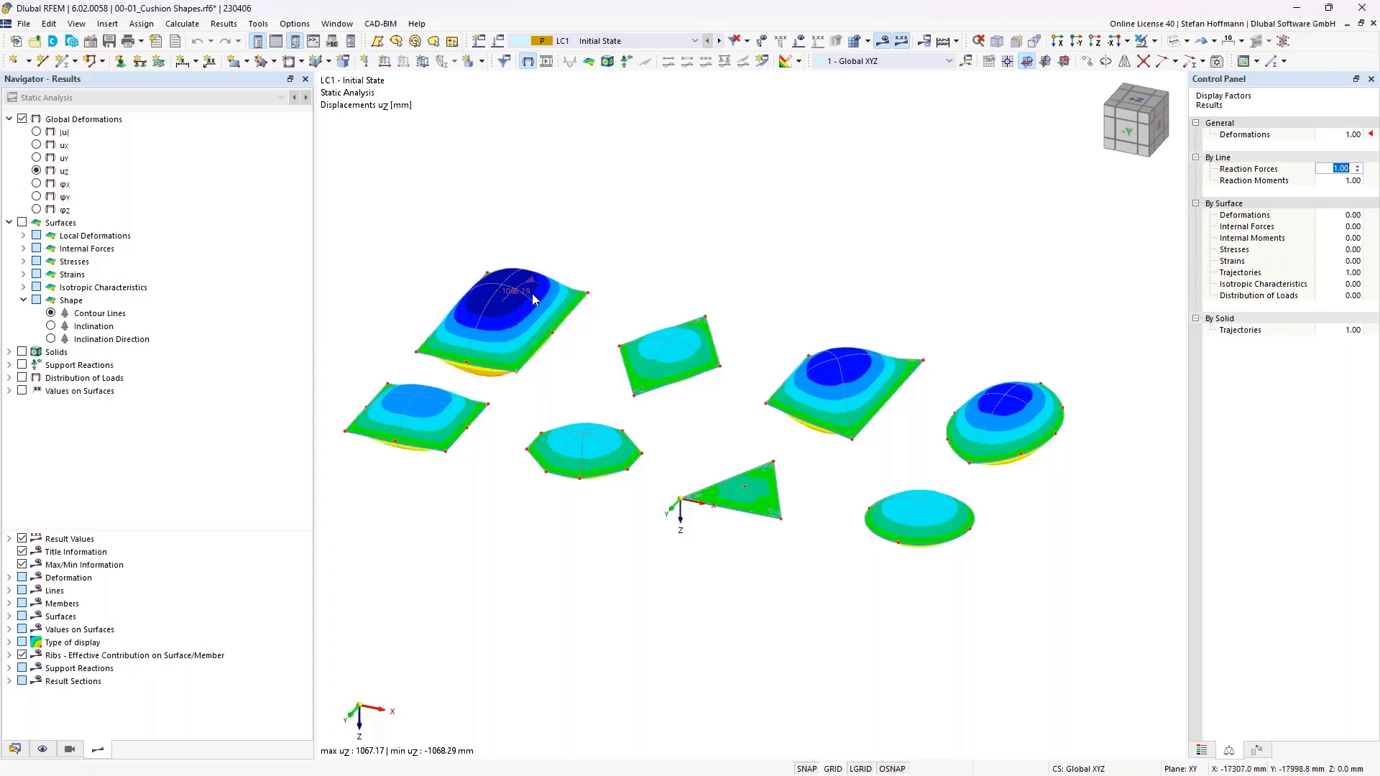
{"action": "scroll", "coordinate": [508, 295], "scroll_direction": "up", "scroll_amount": 2}
{"action": "scroll", "coordinate": [501, 294], "scroll_direction": "up", "scroll_amount": 1}
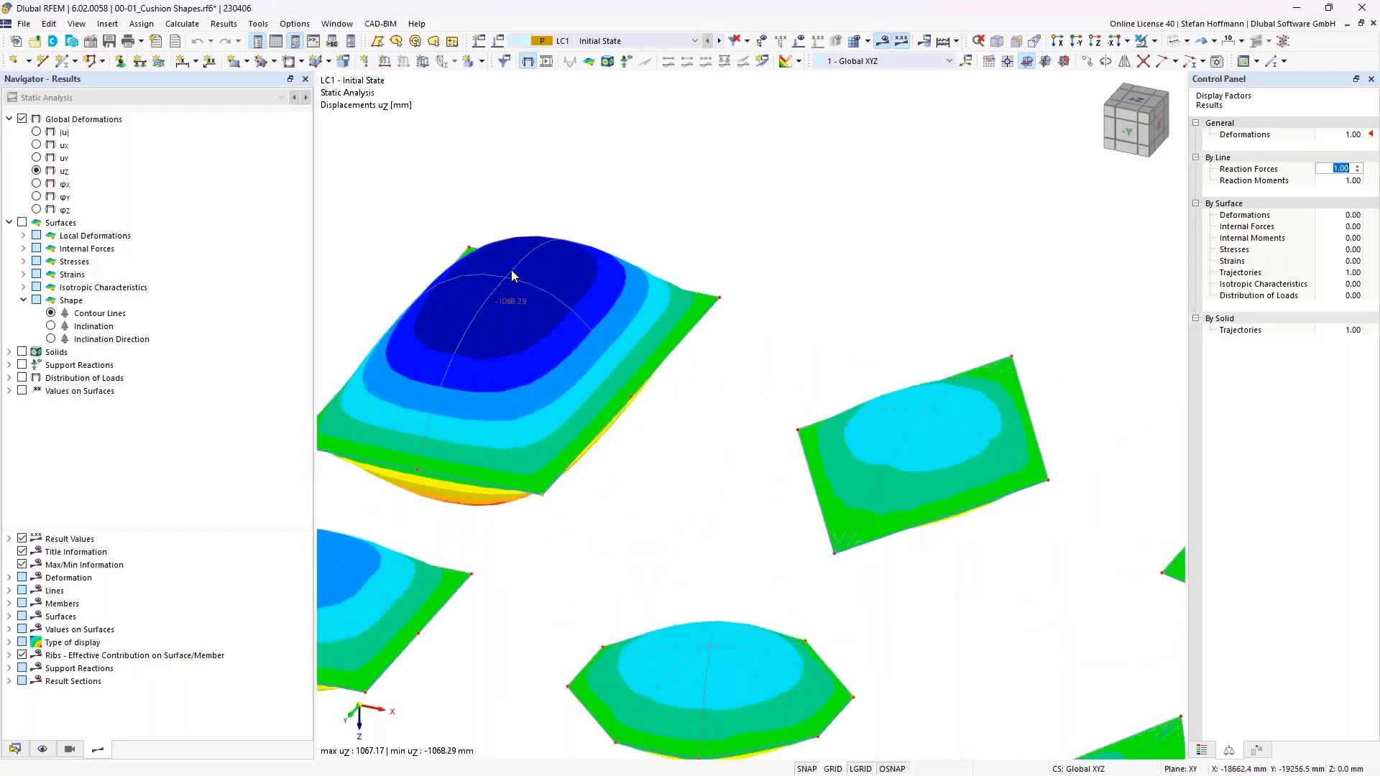
{"action": "left_click", "coordinate": [50, 314]}
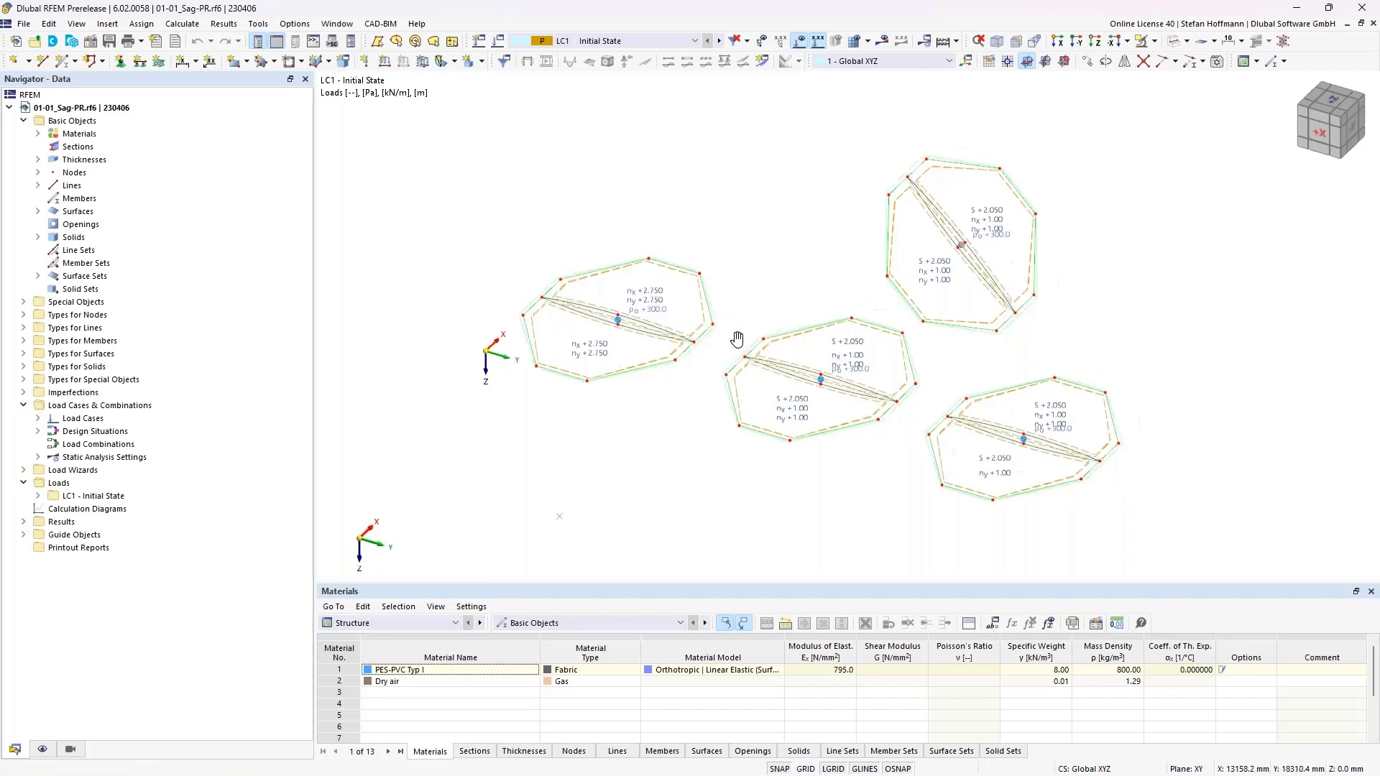
Review the force-defined form-finding load on the surface set of the cushion nearest the global origin in the 01-01_Sag-PR model.
{"action": "middle_click_drag", "start_coordinate": [738, 339], "coordinate": [662, 382]}
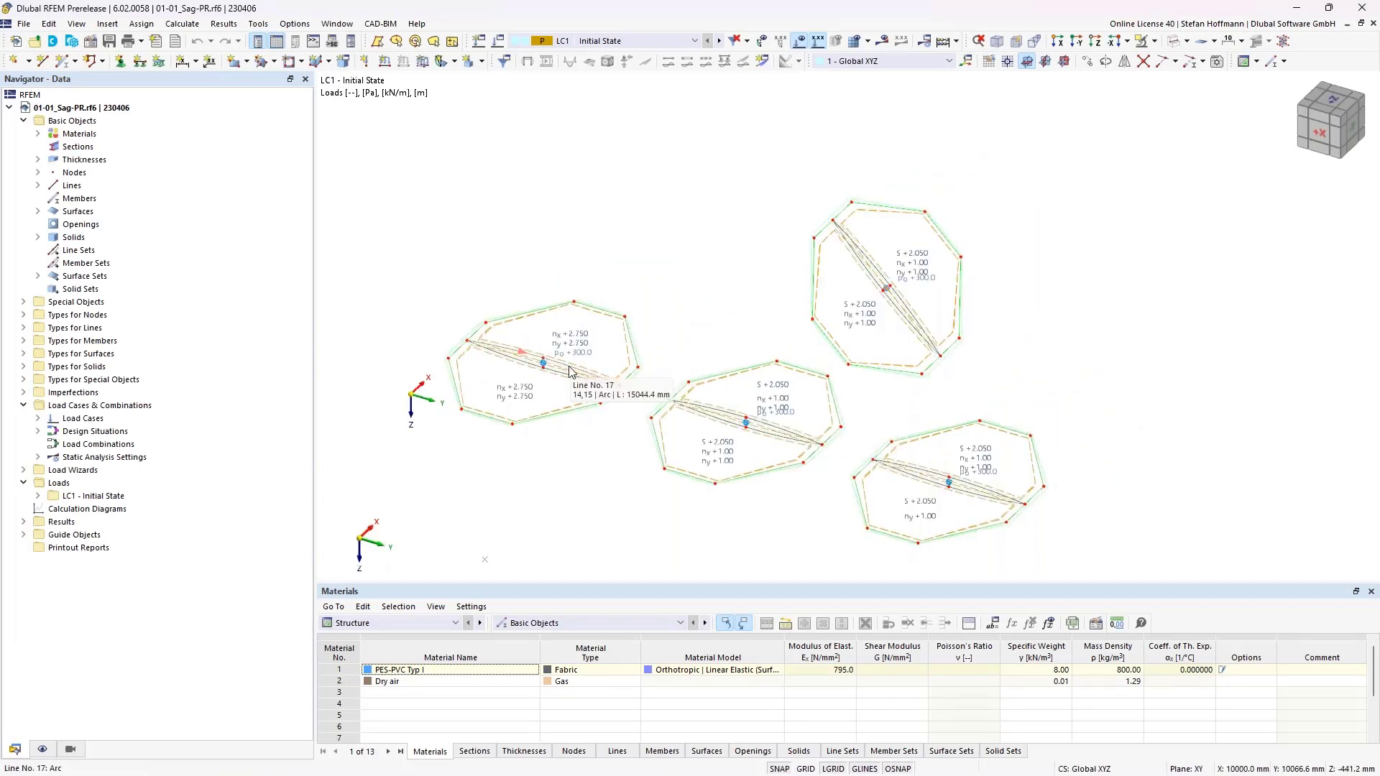
{"action": "middle_click_drag", "start_coordinate": [568, 368], "coordinate": [566, 393], "text": "ctrl"}
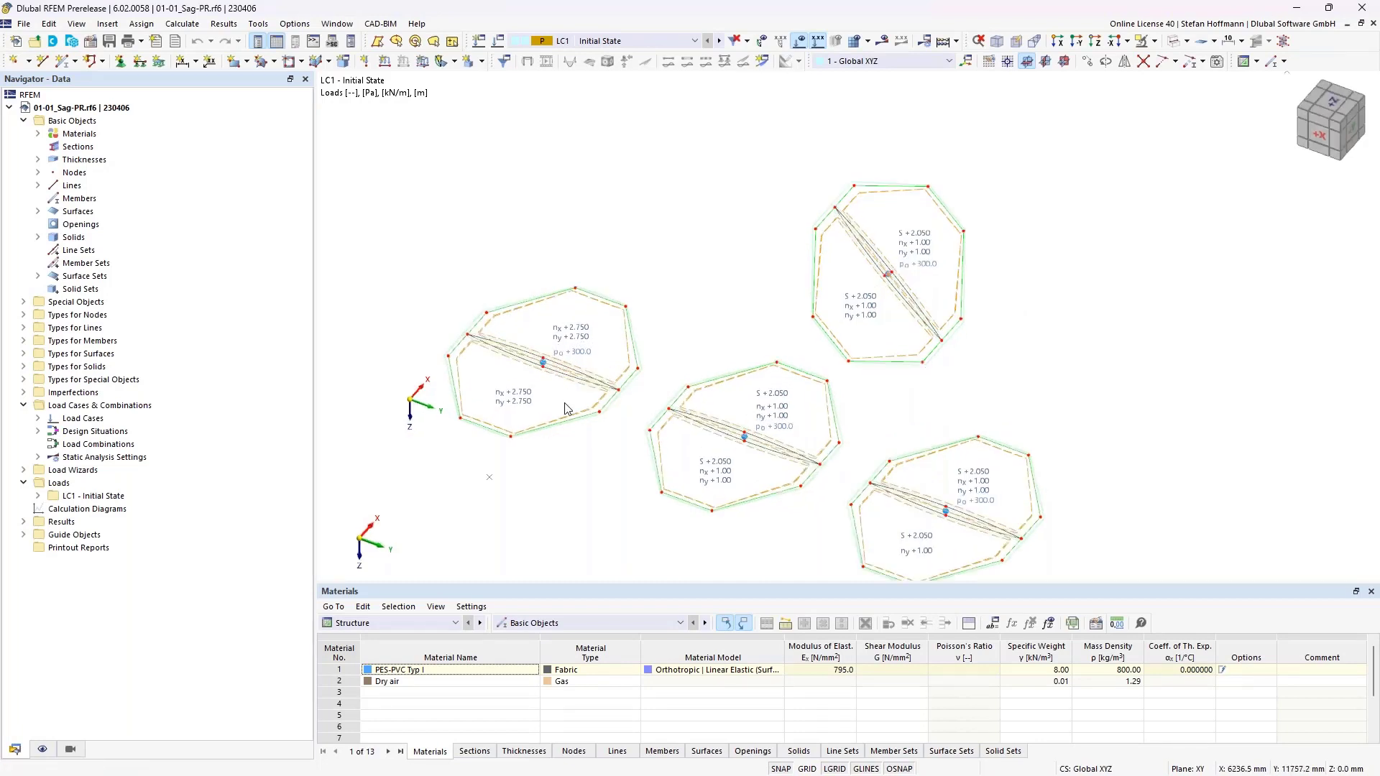
{"action": "middle_click_drag", "start_coordinate": [566, 408], "coordinate": [598, 372]}
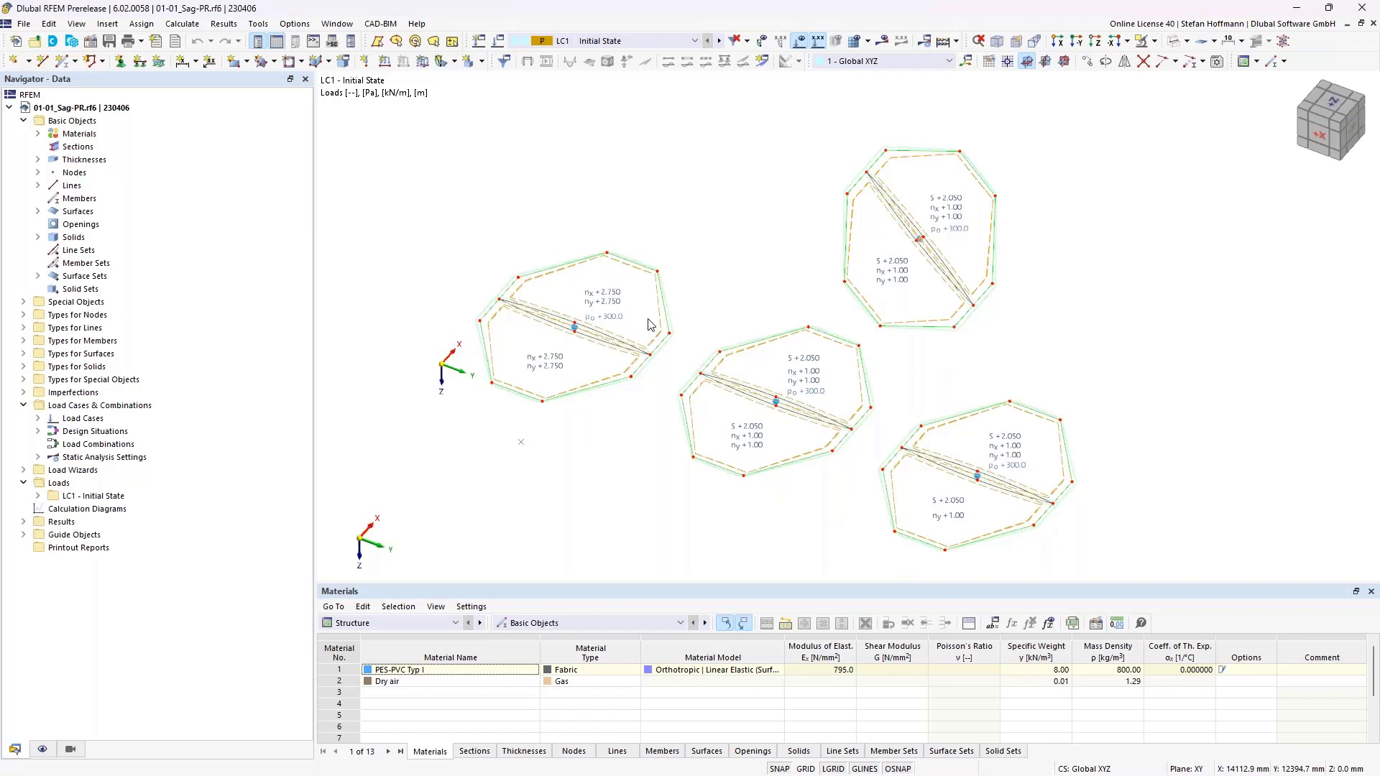
{"action": "double_click", "coordinate": [612, 311]}
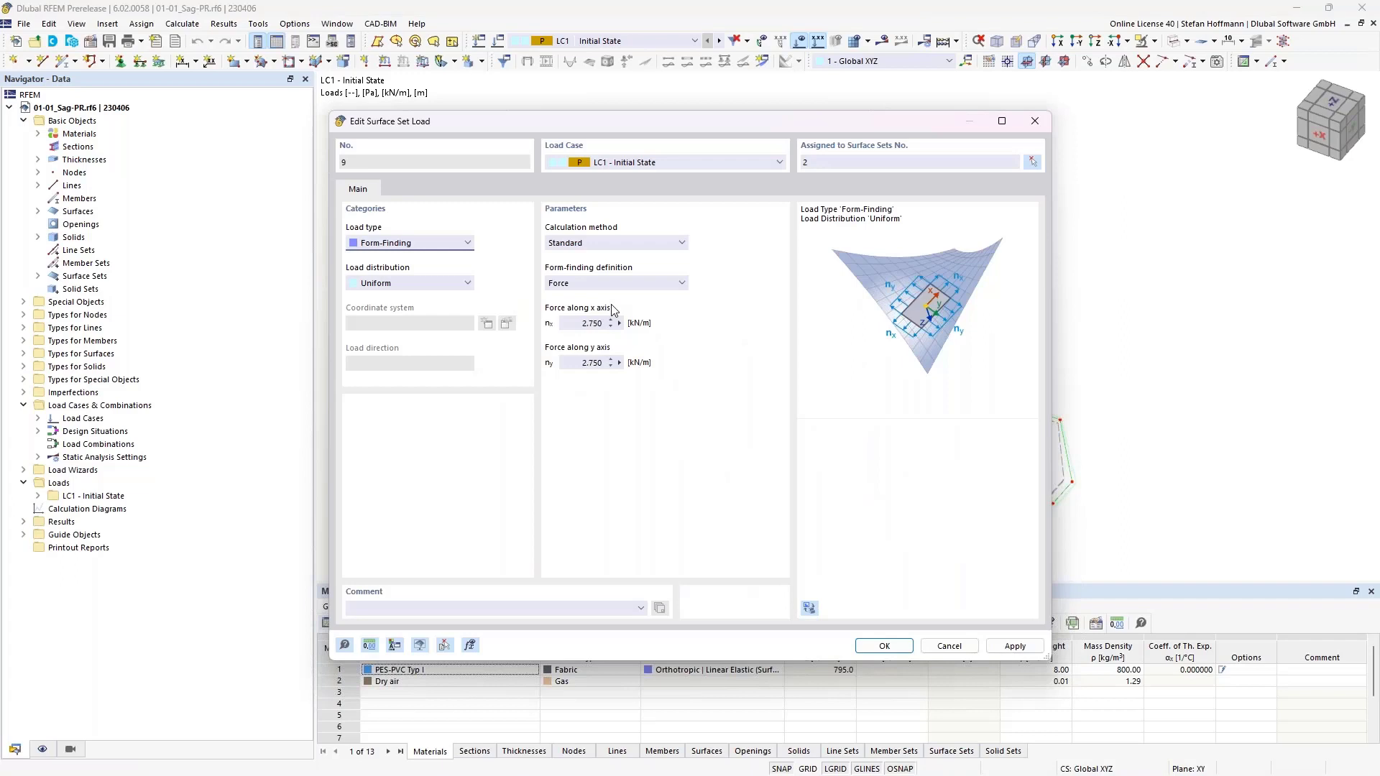
{"action": "double_click", "coordinate": [591, 324]}
{"action": "key", "text": "Return"}
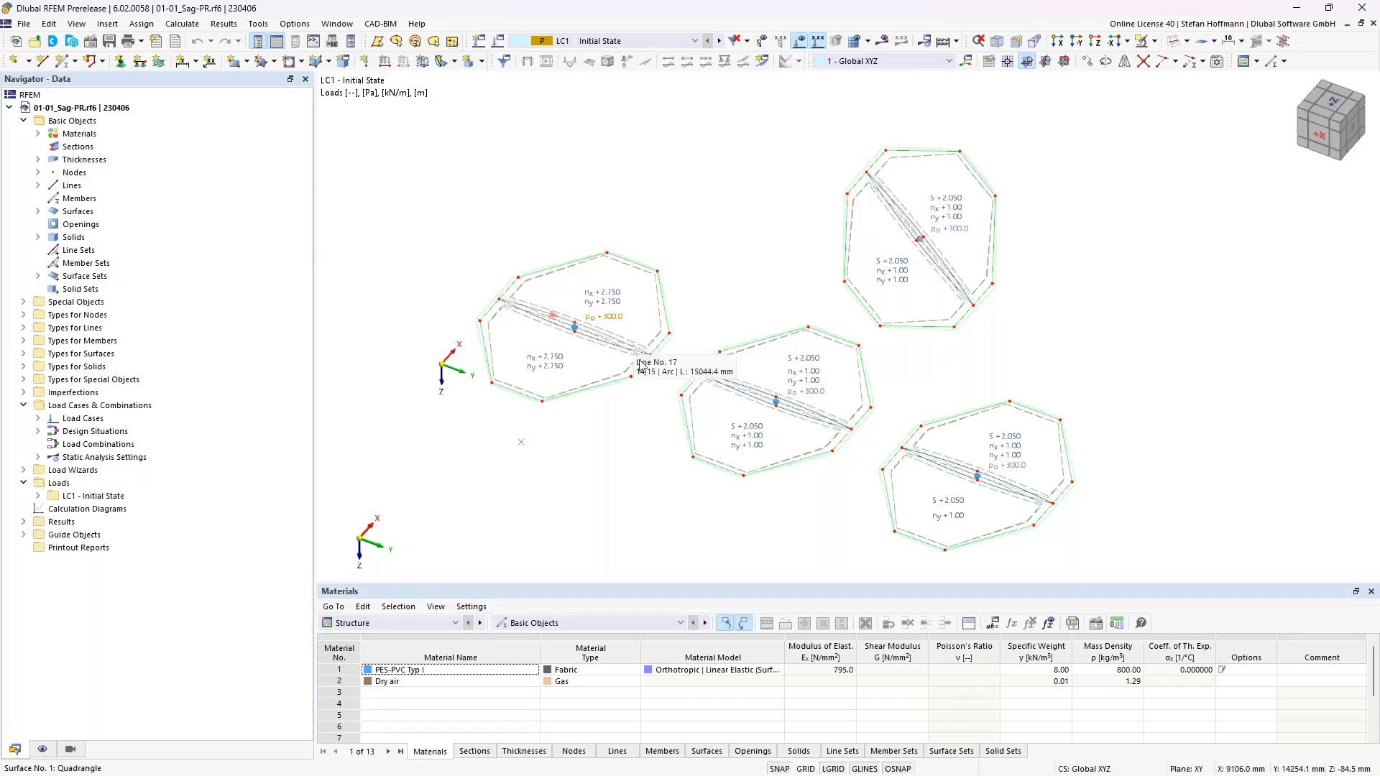
Open the sag form-finding load on the middle cushion's surface set and review the form-finding definition options, keeping Sag.
{"action": "middle_click_drag", "start_coordinate": [639, 368], "coordinate": [636, 359], "text": "ctrl"}
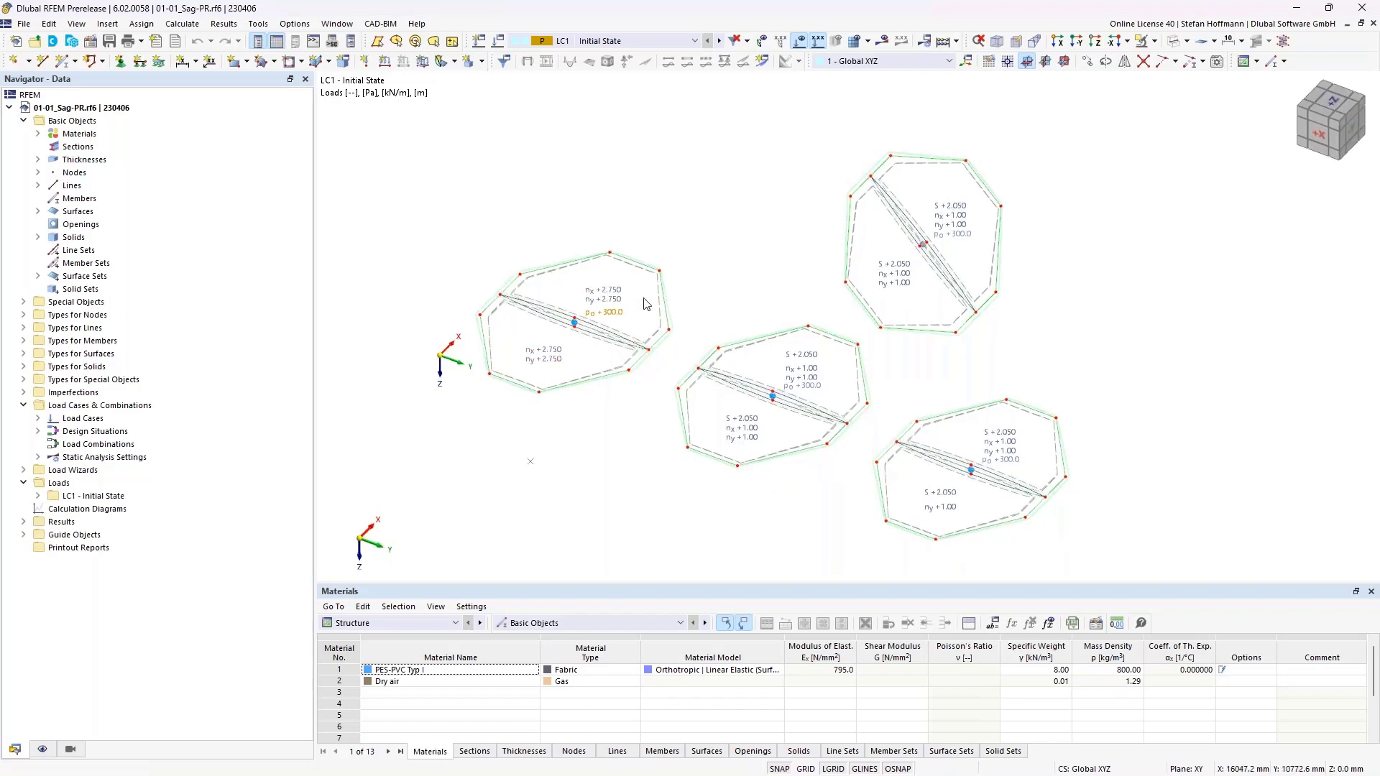
{"action": "scroll", "coordinate": [787, 368], "scroll_direction": "up", "scroll_amount": 2}
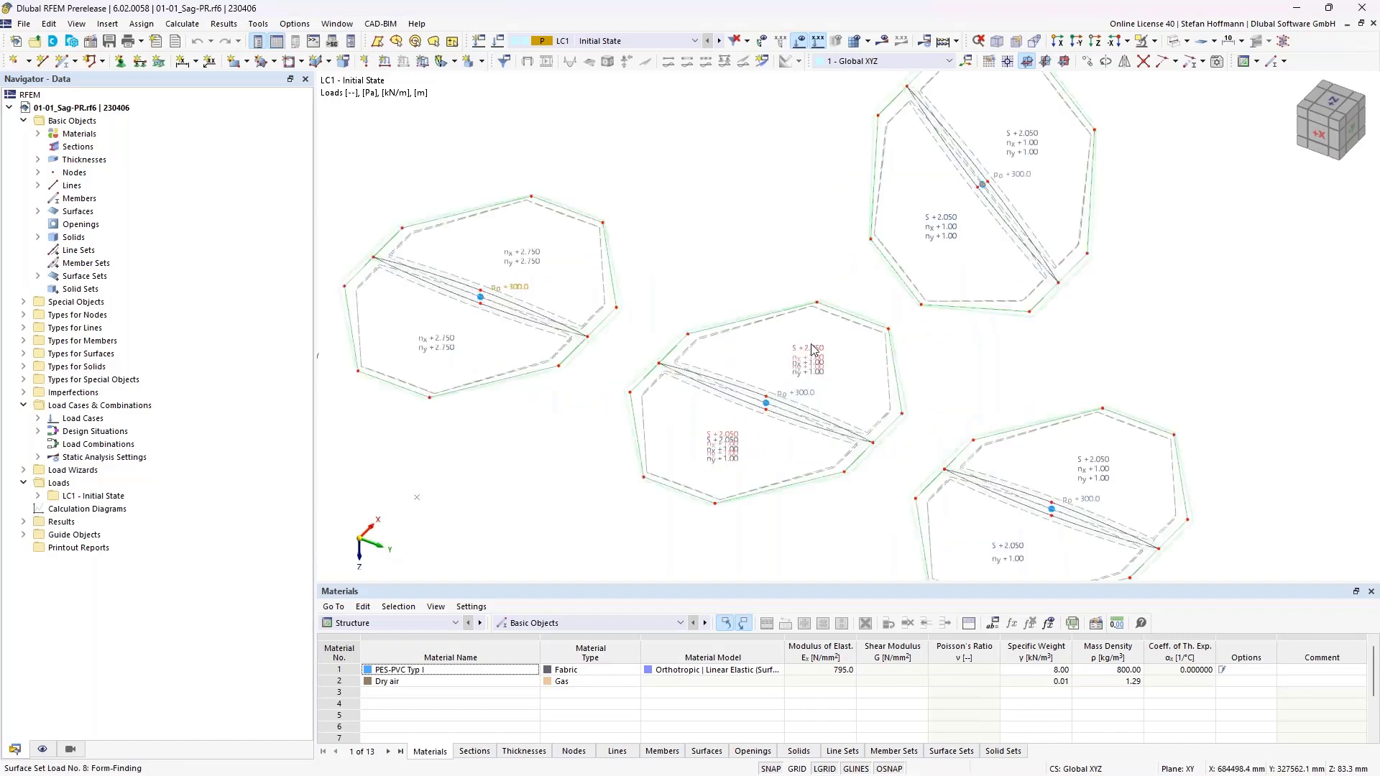
{"action": "double_click", "coordinate": [813, 350]}
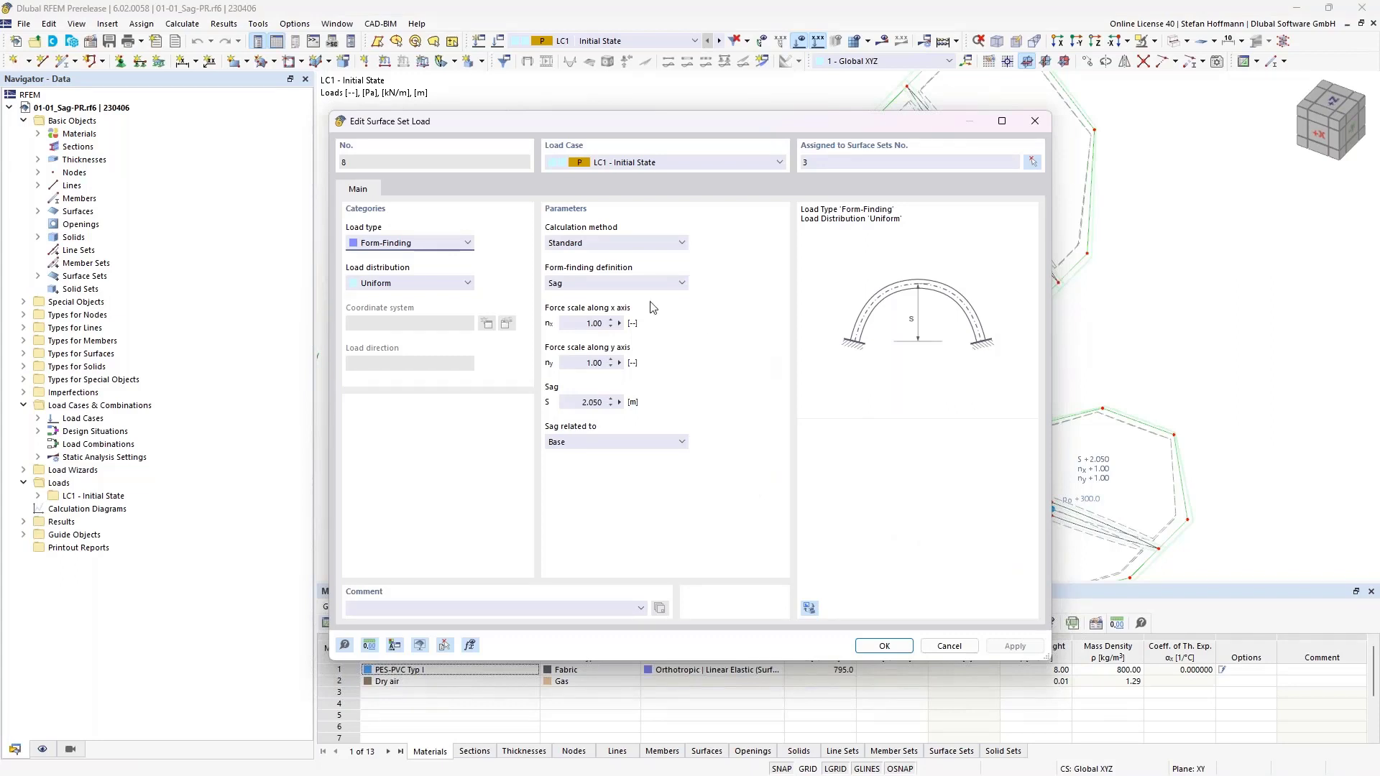
{"action": "left_click", "coordinate": [601, 284]}
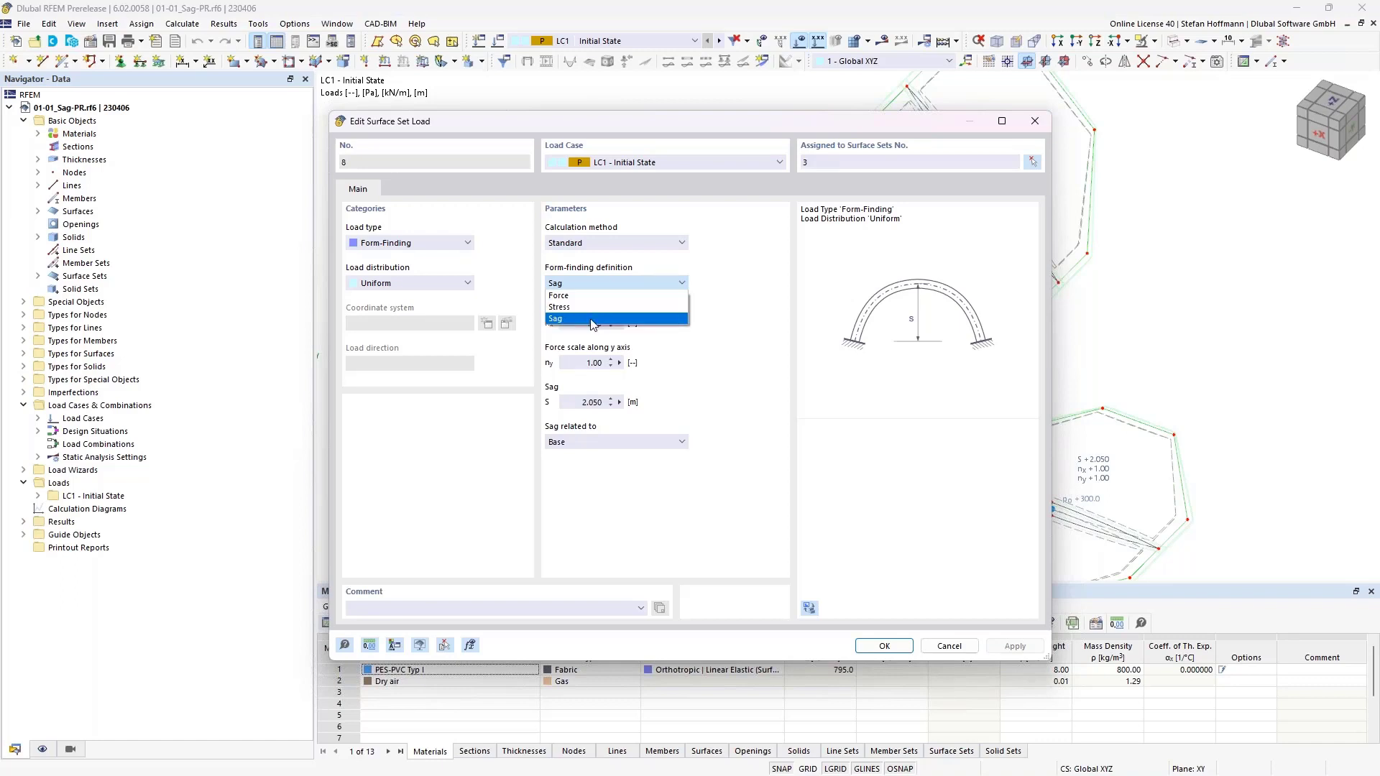
{"action": "left_click", "coordinate": [592, 320]}
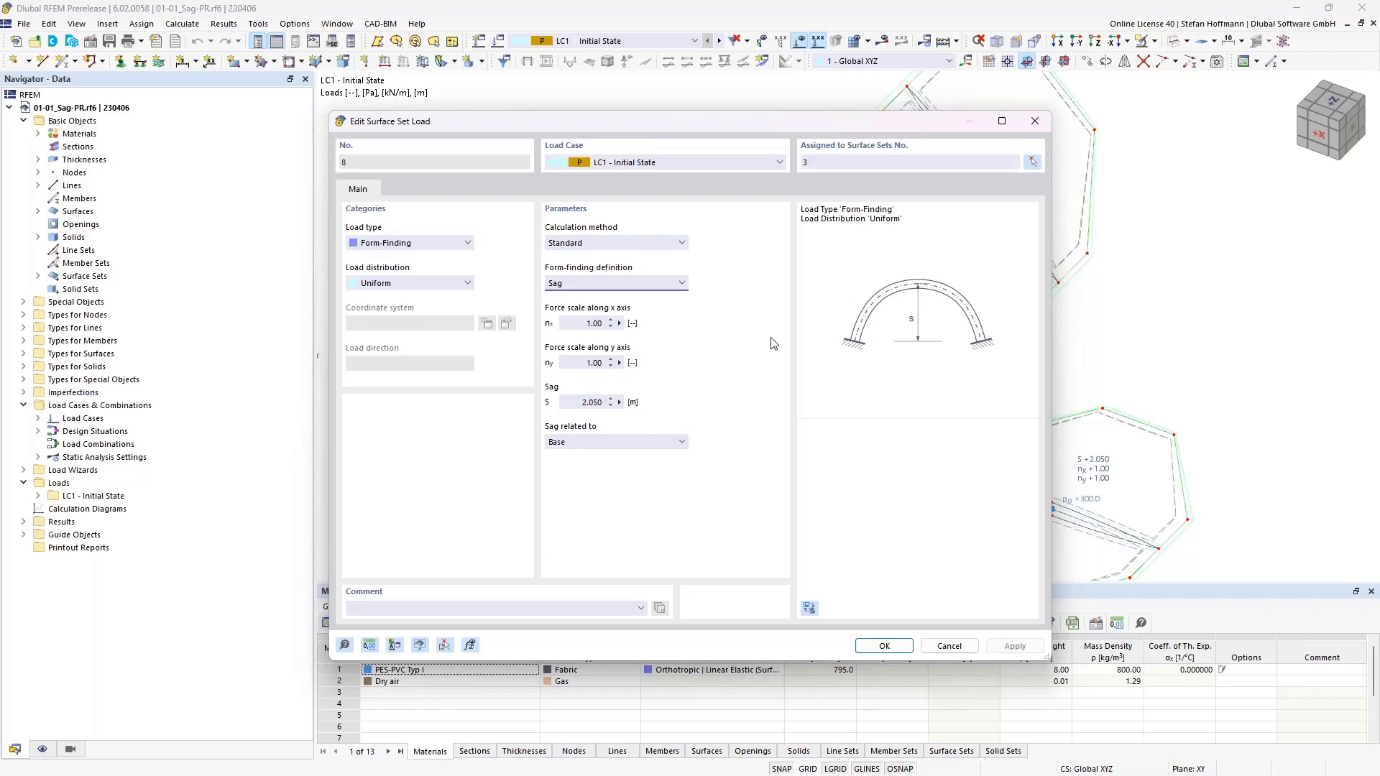
Review the force scales along x and y, the sag value and the available sag reference options of the surface set load.
{"action": "left_click", "coordinate": [576, 327]}
{"action": "left_click", "coordinate": [589, 364]}
{"action": "left_click", "coordinate": [591, 402]}
{"action": "left_click", "coordinate": [578, 443]}
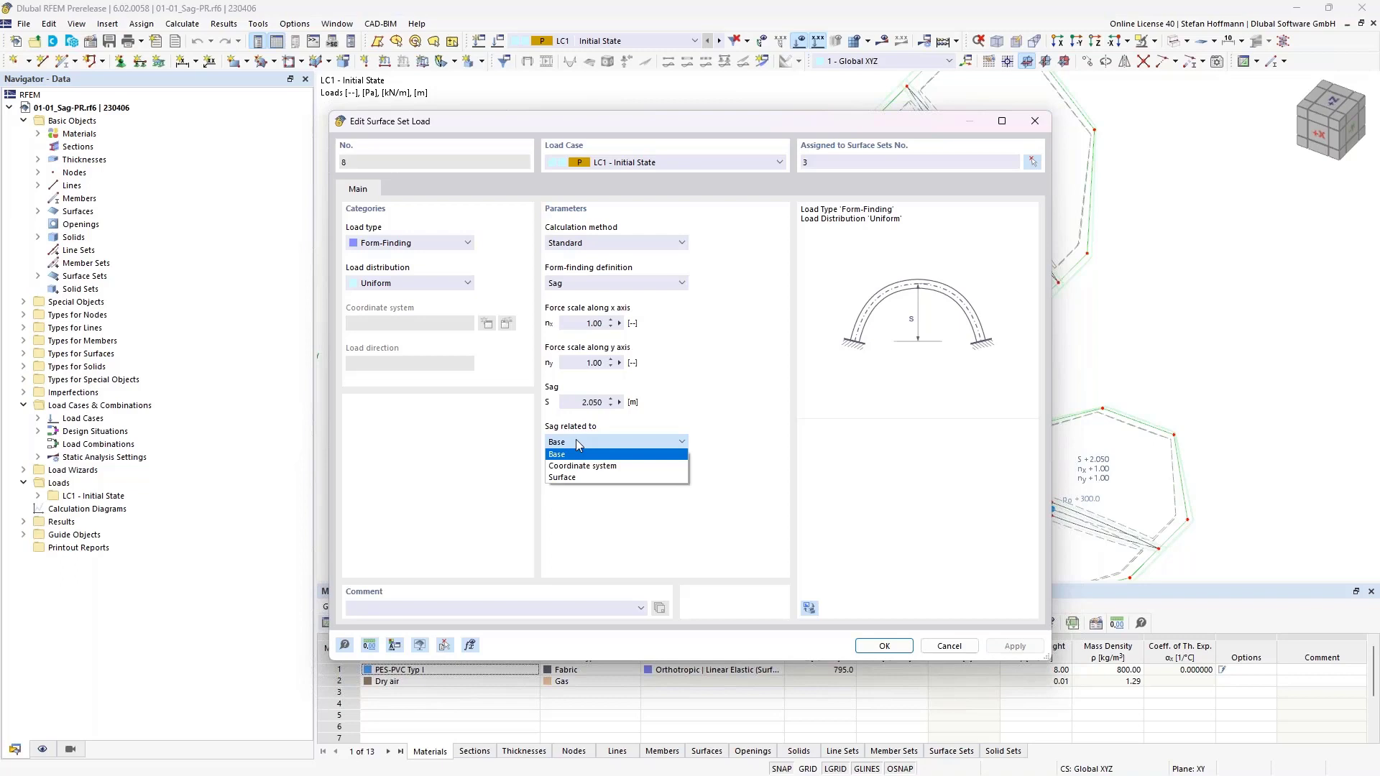
{"action": "left_click", "coordinate": [845, 328]}
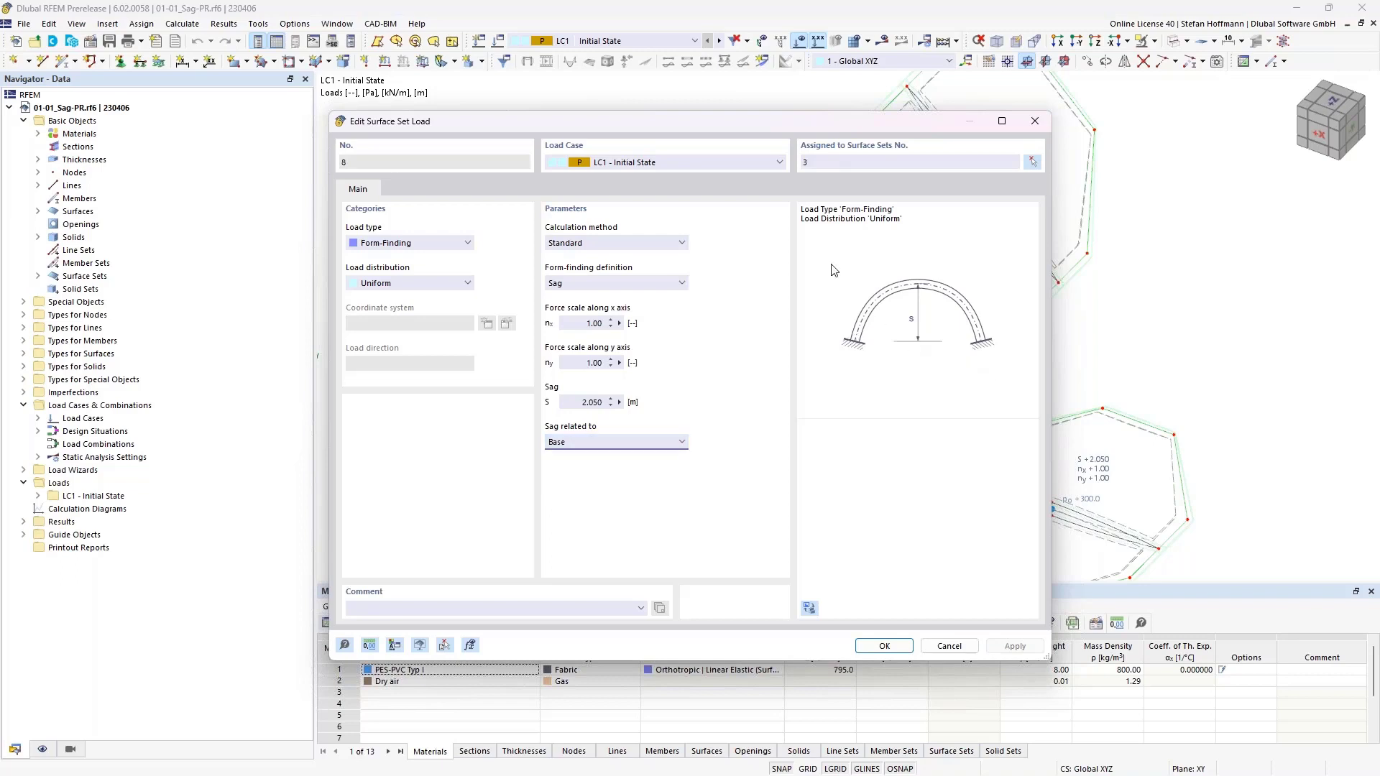
Capture the Edit Surface Set Load dialog into Snagit Editor and draw a red horizontal baseline below the sag illustration.
{"action": "key", "text": "Print"}
{"action": "left_click", "coordinate": [711, 138]}
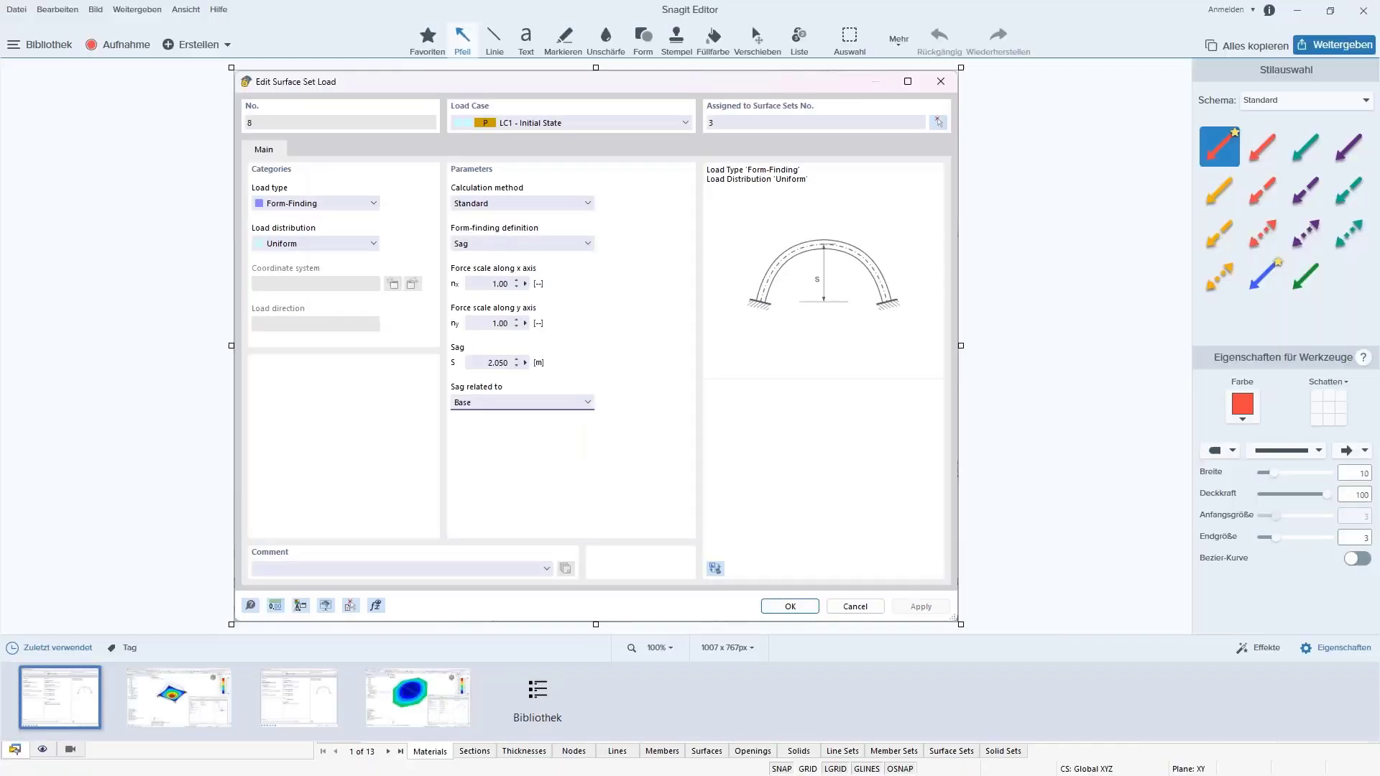
{"action": "left_click", "coordinate": [494, 36]}
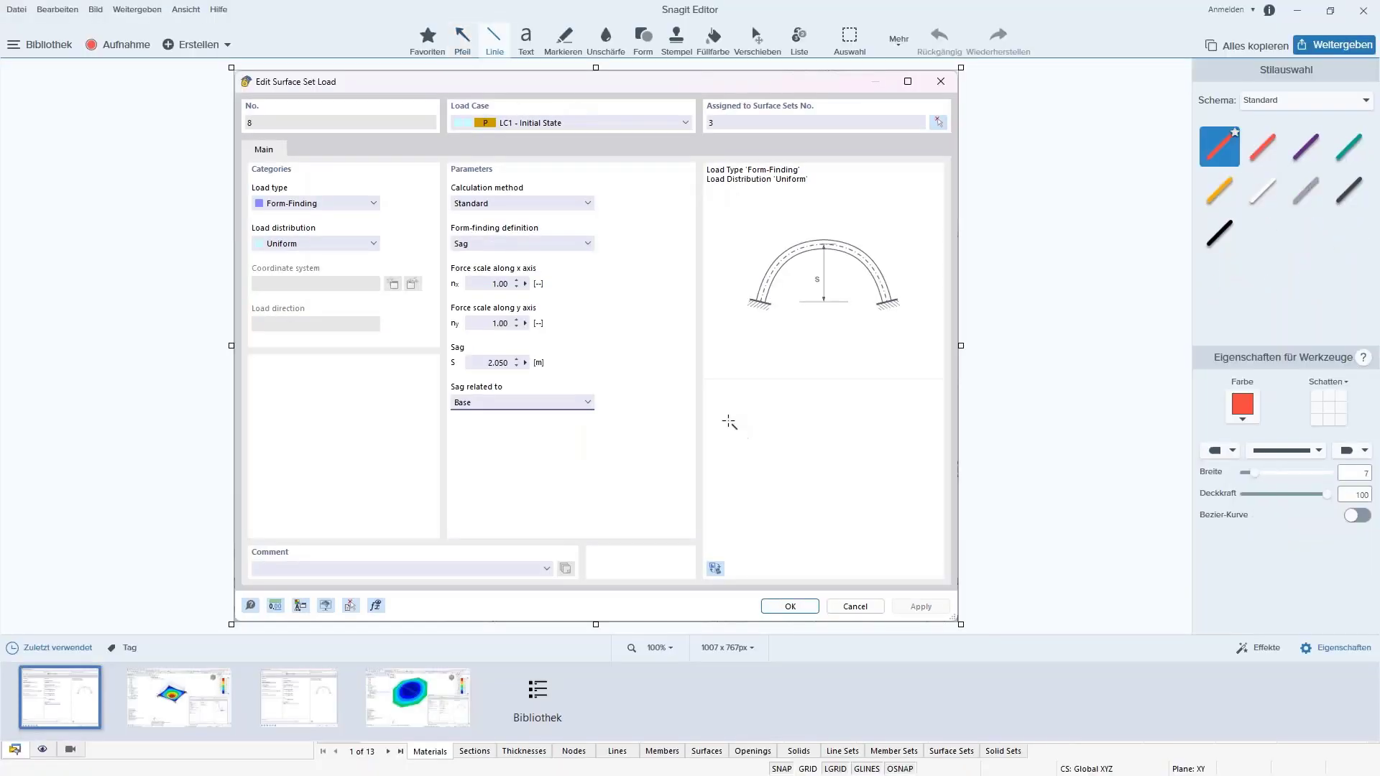
{"action": "left_click_drag", "start_coordinate": [695, 439], "coordinate": [874, 439]}
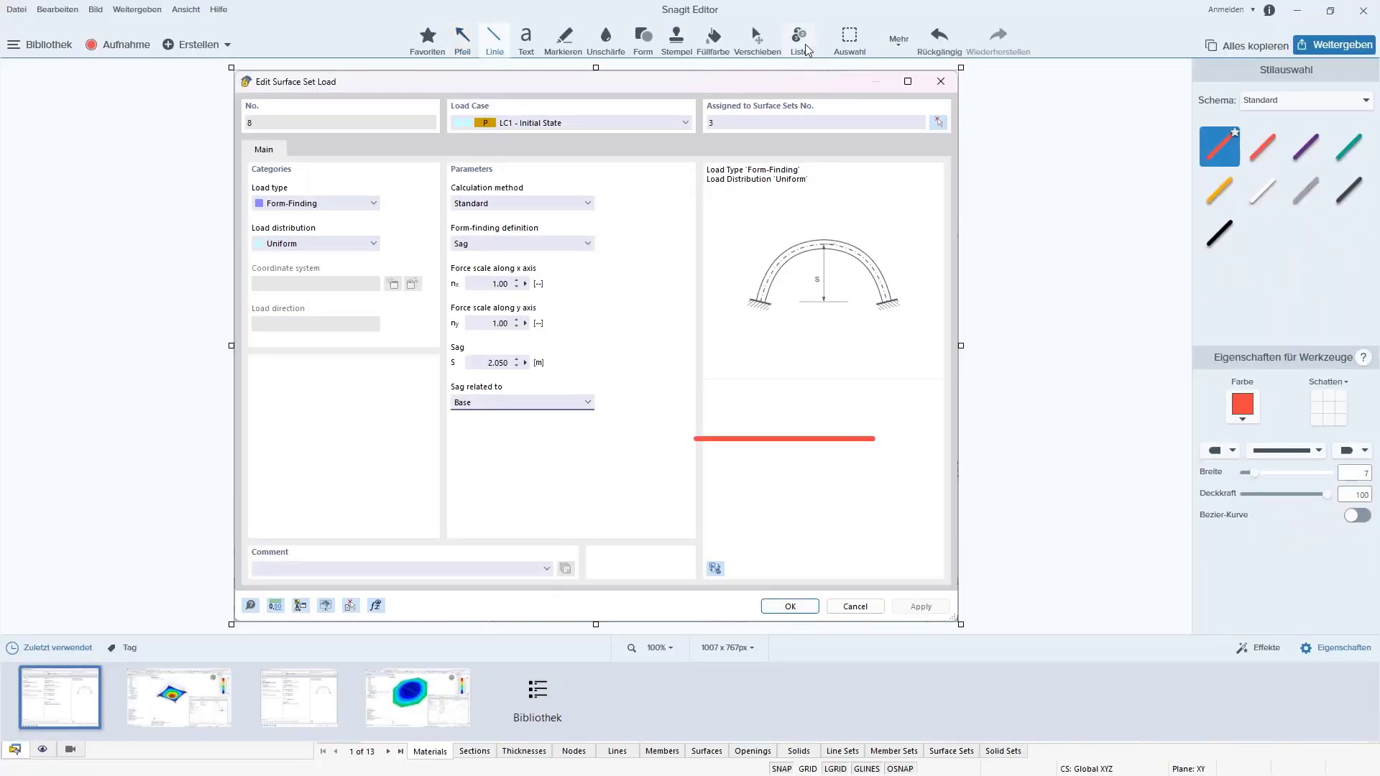
Sketch a semicircular membrane arc above the baseline with the pen tool, and draw the sag height from the baseline to its crown.
{"action": "left_click", "coordinate": [899, 50]}
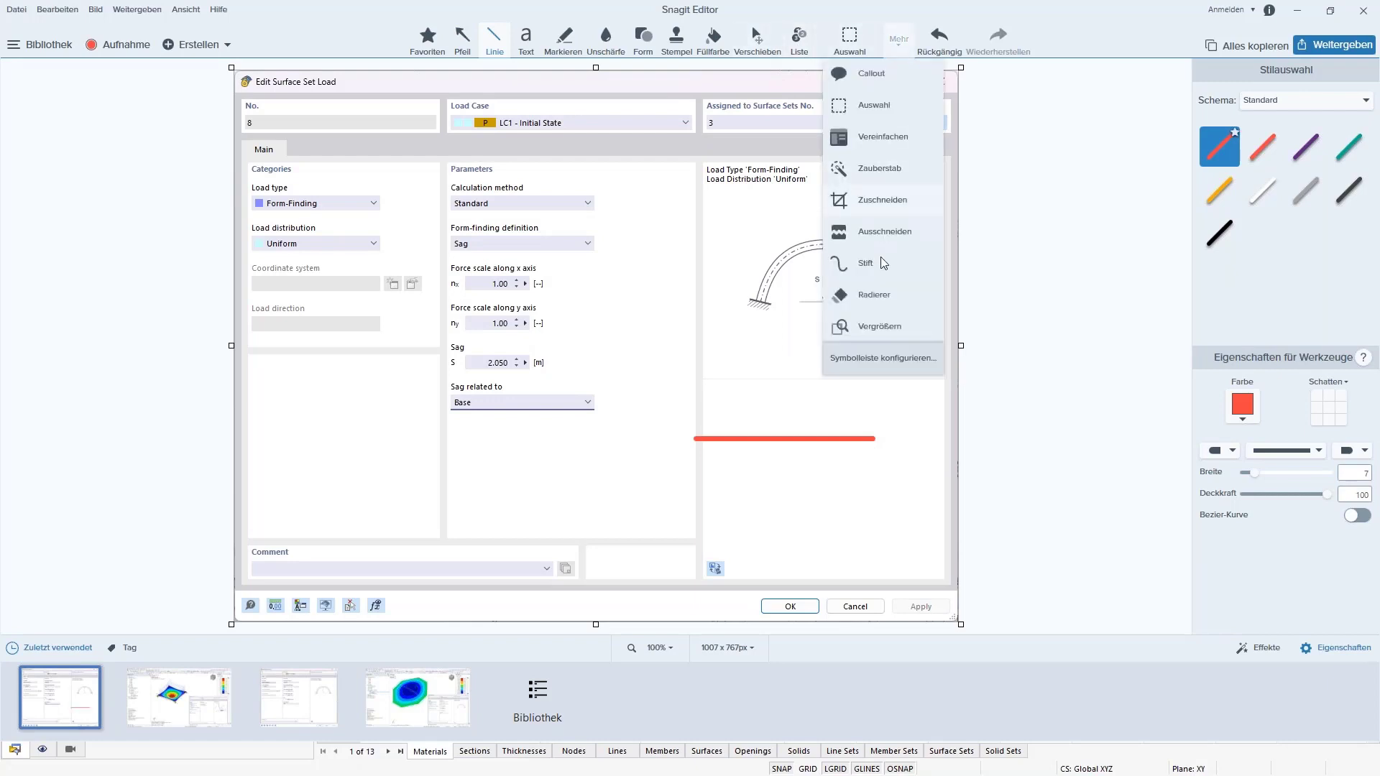
{"action": "left_click", "coordinate": [866, 273]}
{"action": "mouse_move", "coordinate": [696, 437]}
{"action": "left_mouse_down"}
{"action": "mouse_move", "coordinate": [715, 365]}
{"action": "mouse_move", "coordinate": [837, 363]}
{"action": "mouse_move", "coordinate": [870, 437]}
{"action": "left_mouse_up"}
{"action": "left_click_drag", "start_coordinate": [782, 437], "coordinate": [776, 348]}
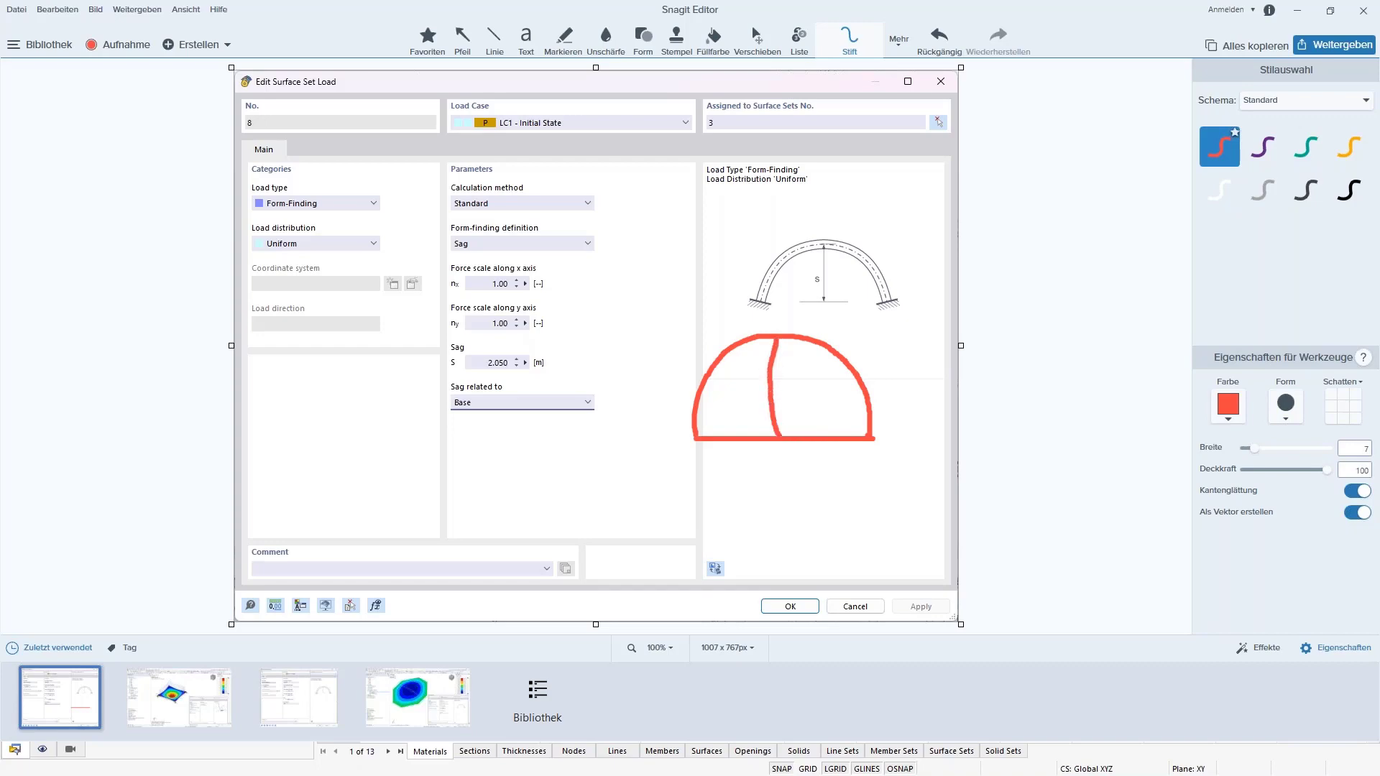
Switch back to RFEM and relate the sag of the surface set load to the coordinate system.
{"action": "left_click", "coordinate": [1297, 10]}
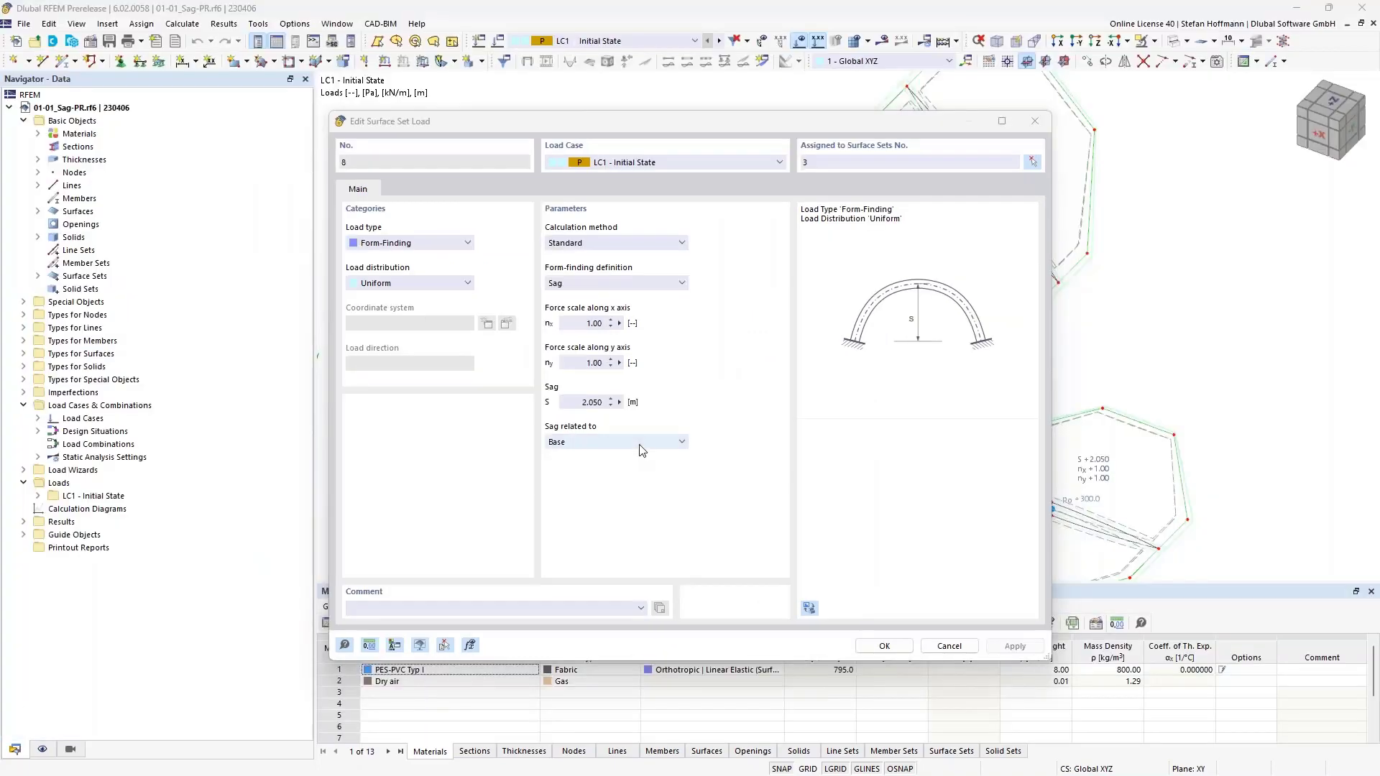
{"action": "left_click", "coordinate": [642, 450]}
{"action": "left_click", "coordinate": [638, 465]}
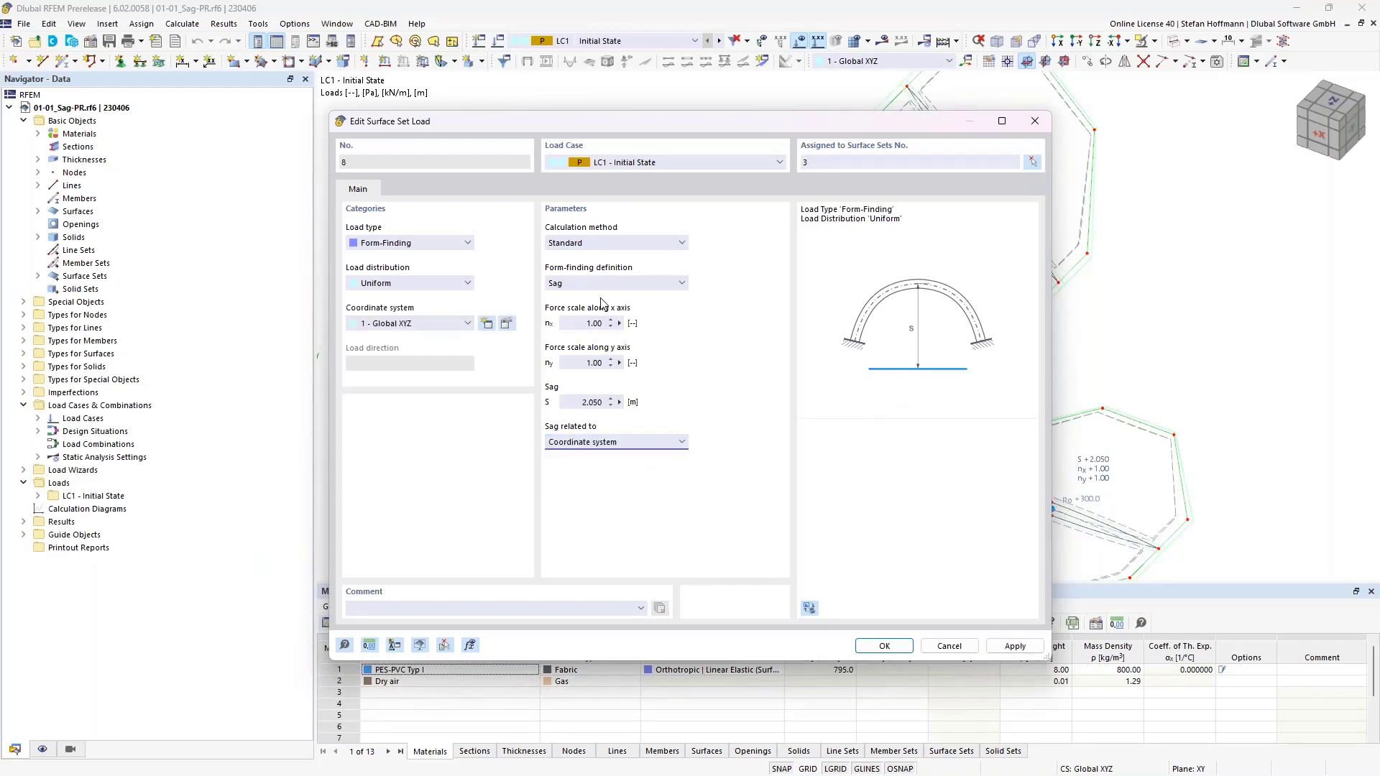
Switch to Snagit Editor and draw three horizontal reference lines beside the arc: level with the baseline, above it and below it.
{"action": "key", "text": "alt+Tab"}
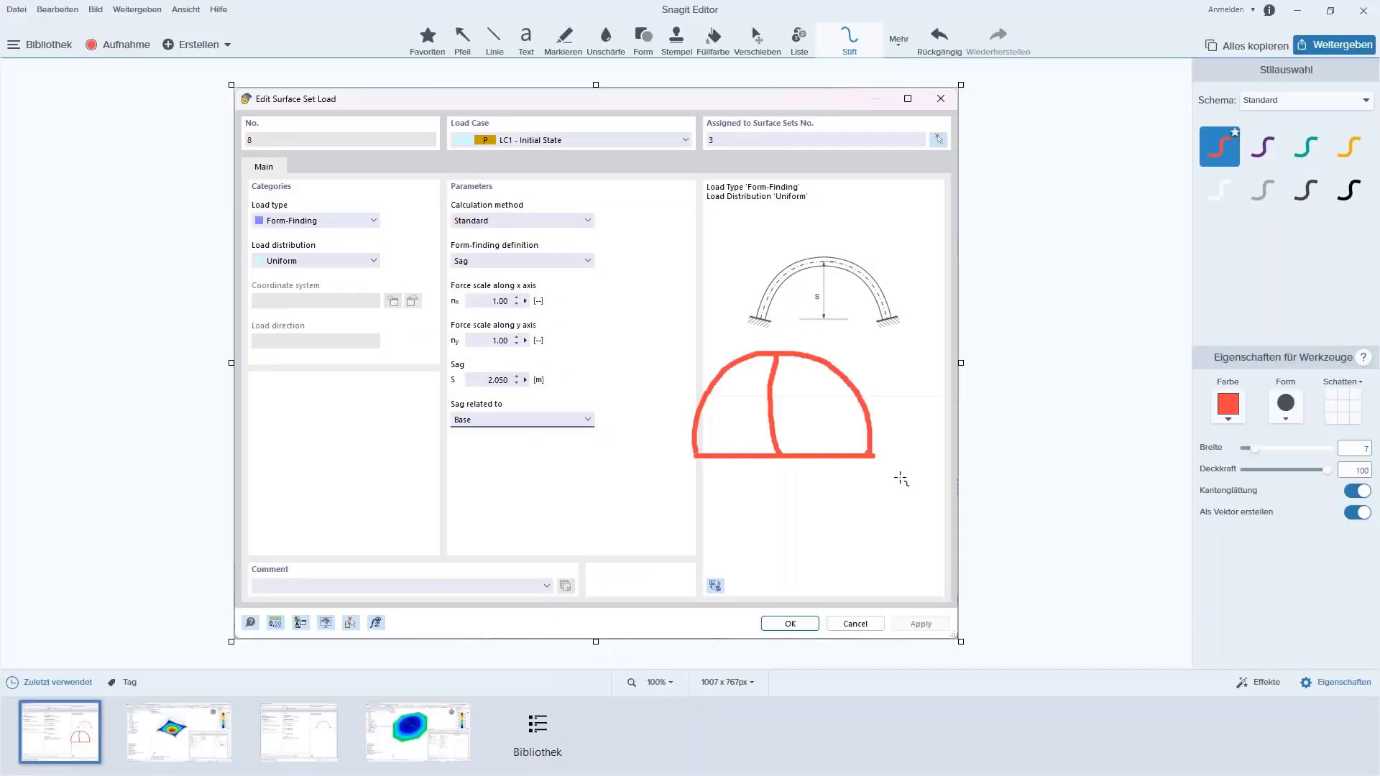
{"action": "left_click", "coordinate": [502, 49]}
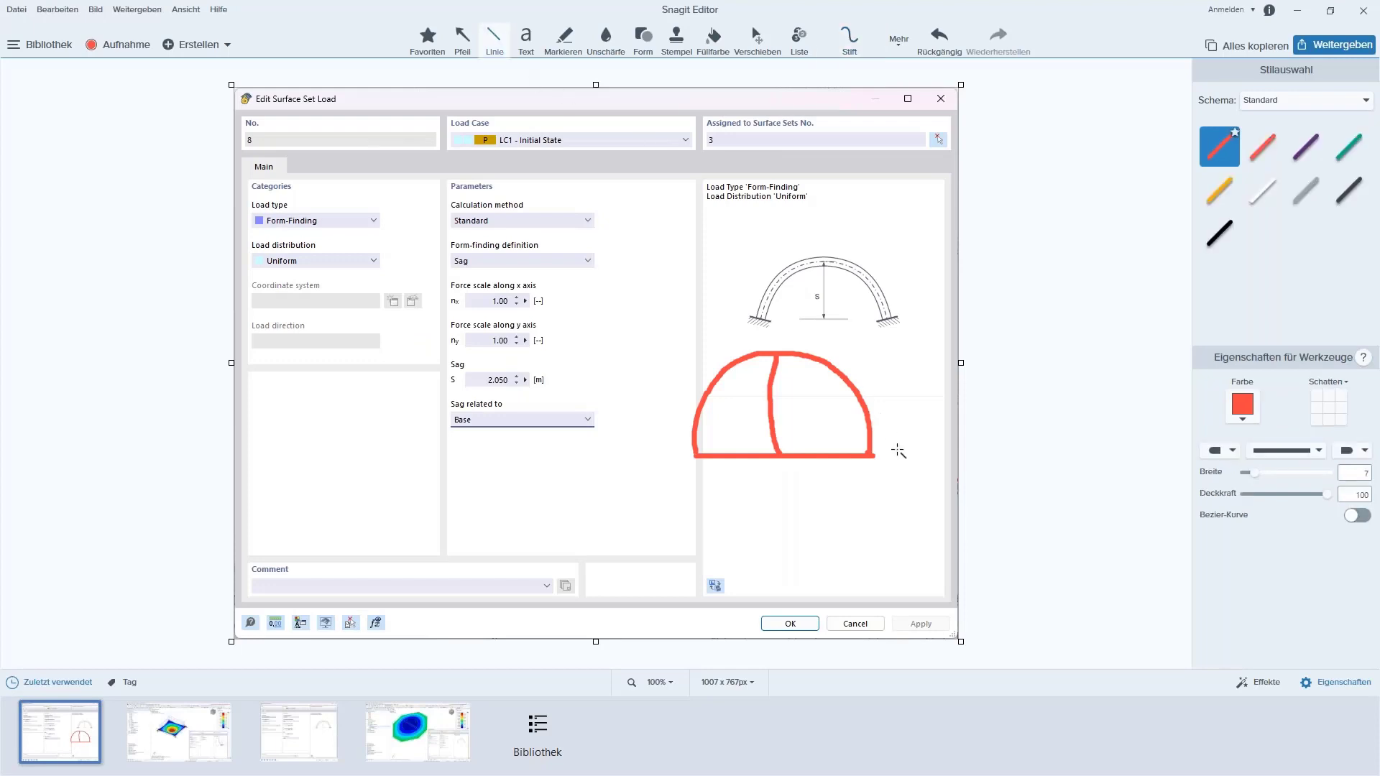
{"action": "left_click_drag", "start_coordinate": [898, 455], "coordinate": [1071, 455]}
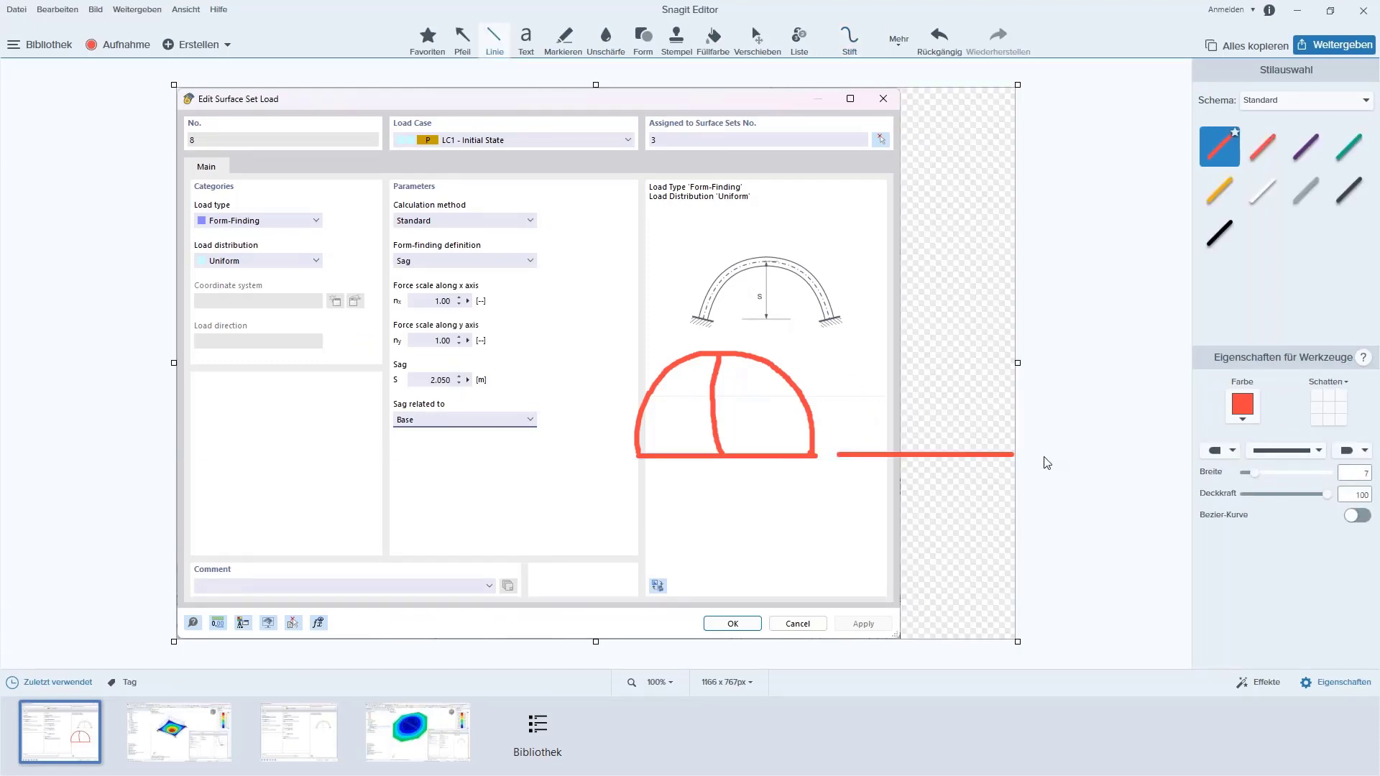
{"action": "left_click_drag", "start_coordinate": [837, 397], "coordinate": [1009, 396]}
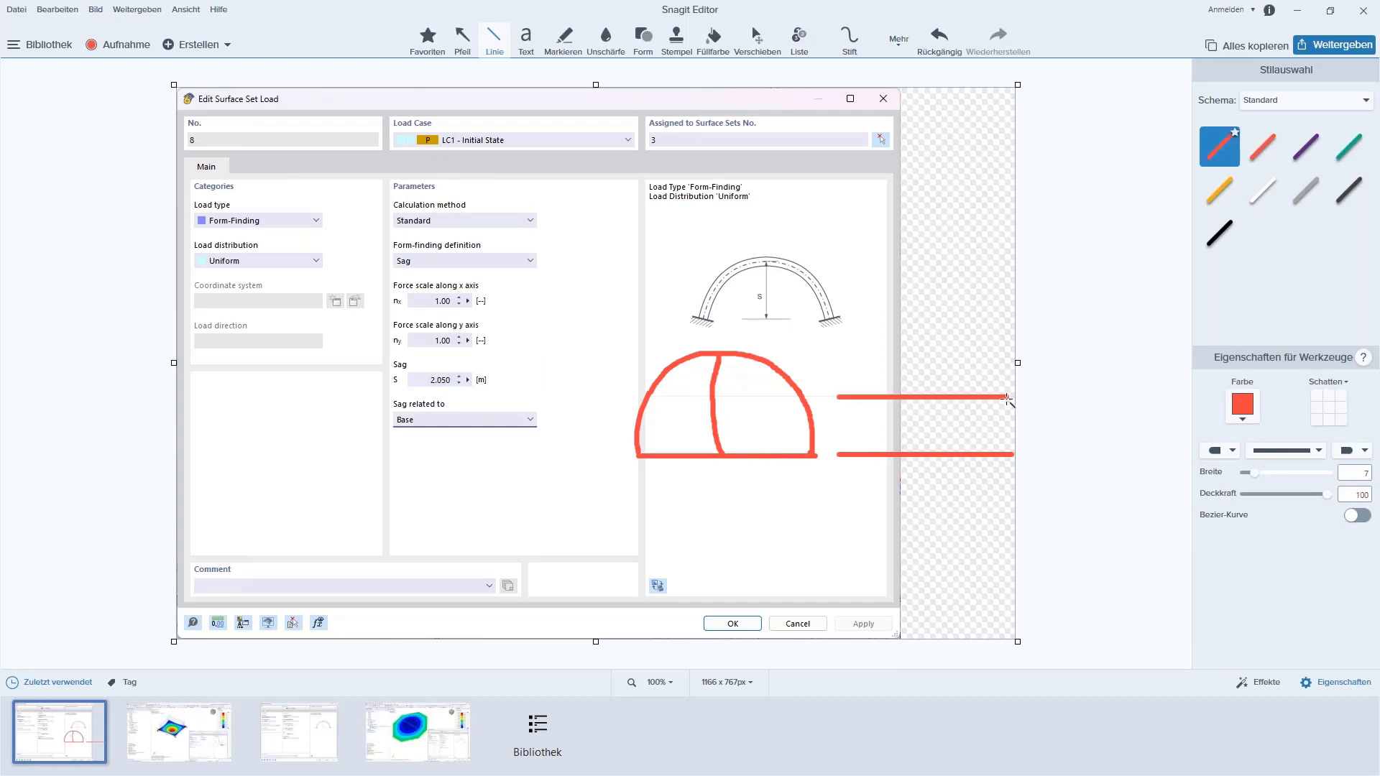
{"action": "left_click_drag", "start_coordinate": [841, 524], "coordinate": [1012, 523]}
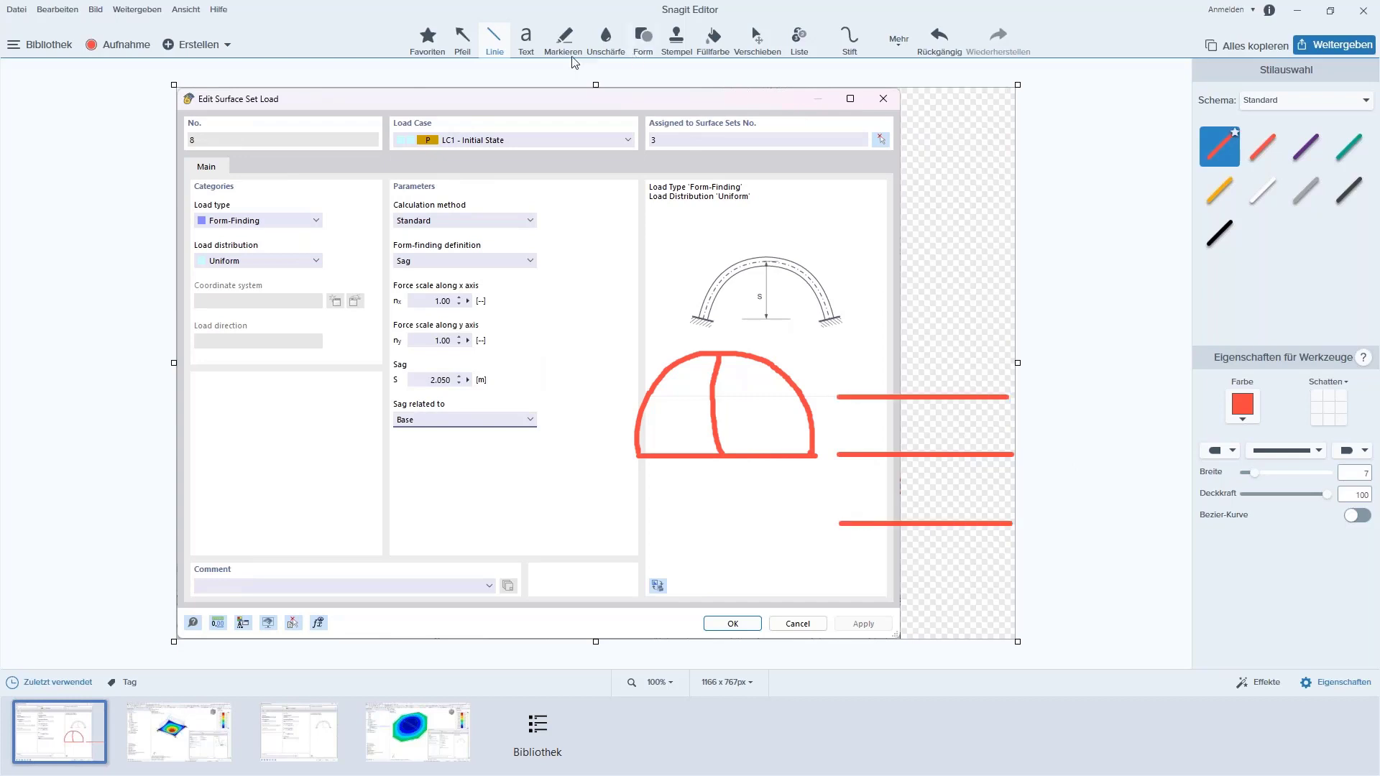
Draw two upward arrows to crown height, one from the upper and one from the lower reference line, and return to RFEM.
{"action": "left_click", "coordinate": [462, 35]}
{"action": "left_click_drag", "start_coordinate": [923, 397], "coordinate": [922, 329]}
{"action": "left_click_drag", "start_coordinate": [962, 524], "coordinate": [962, 329]}
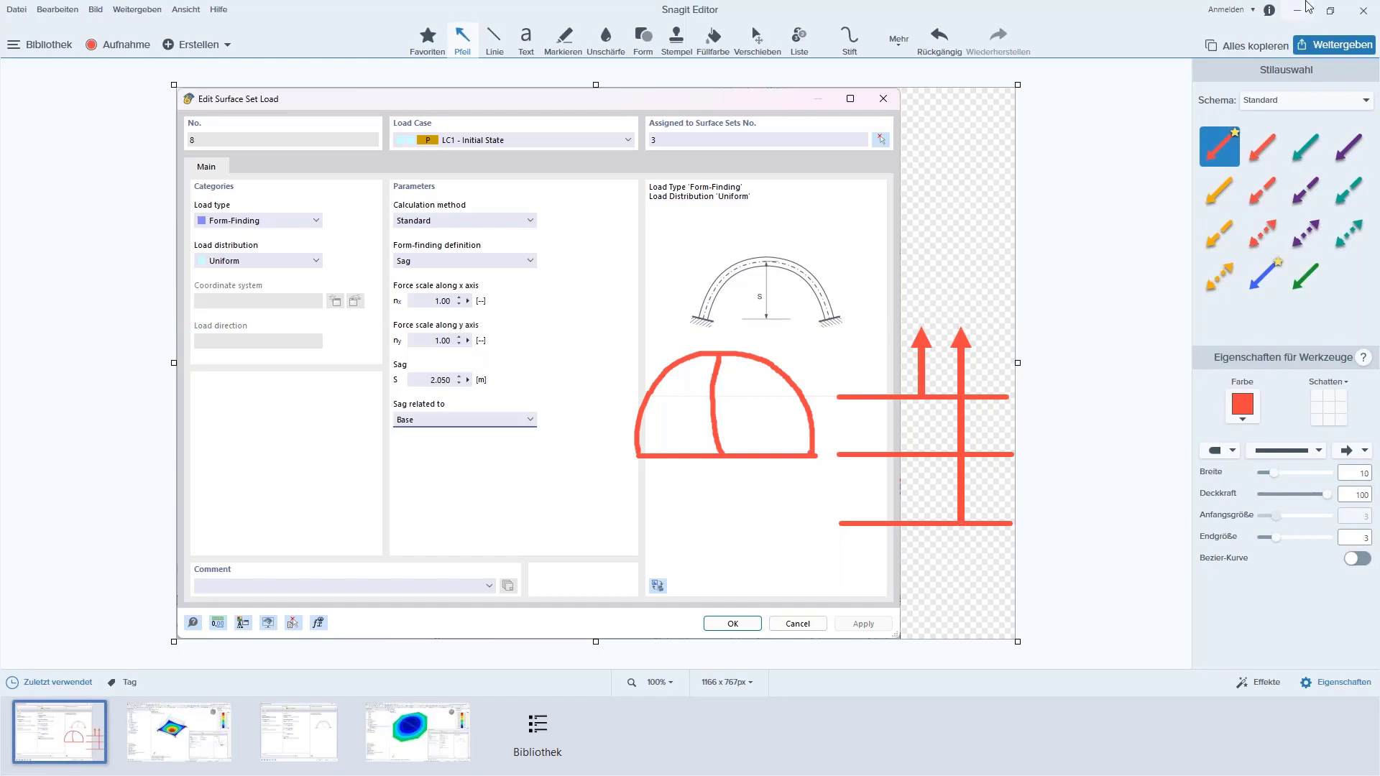
{"action": "left_click", "coordinate": [1302, 11]}
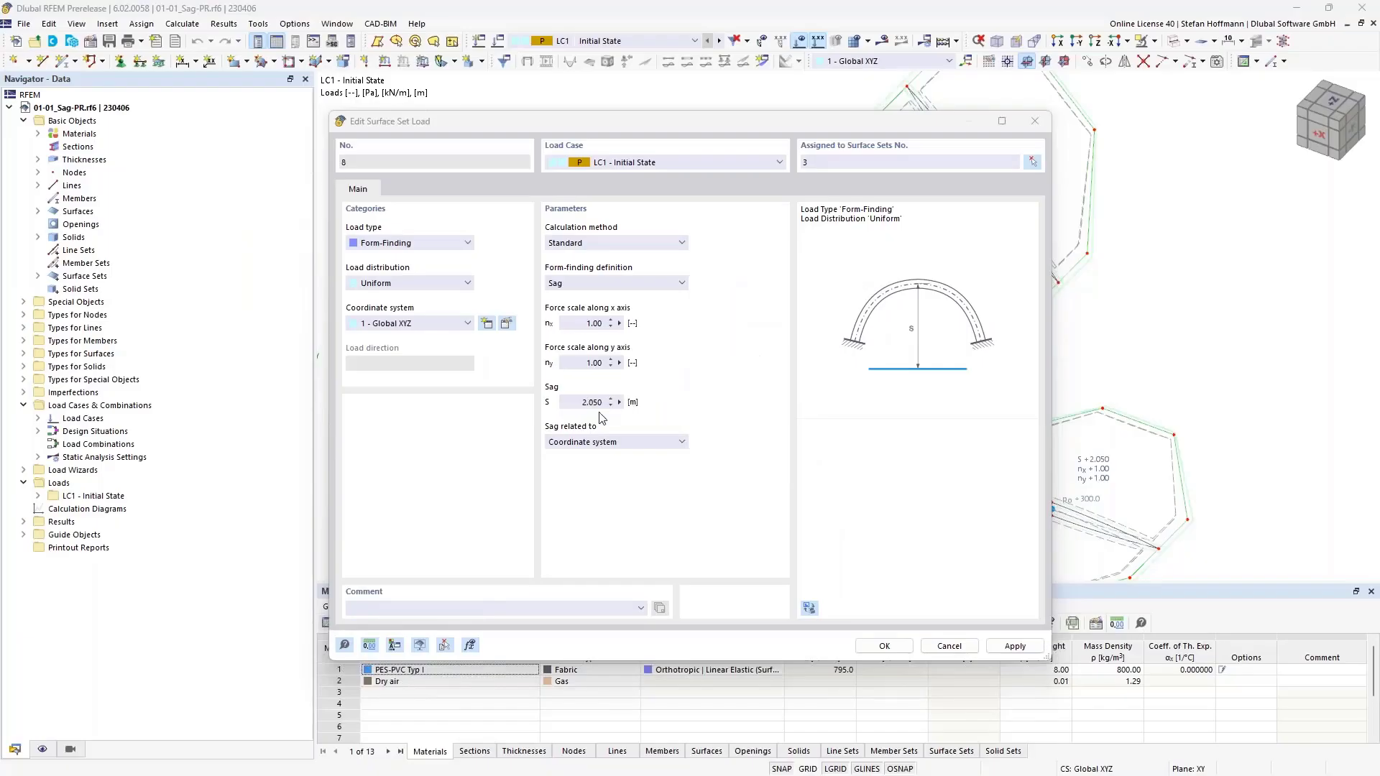
Cancel the surface set load edit and calculate load case LC1 - Initial State.
{"action": "left_click", "coordinate": [943, 645]}
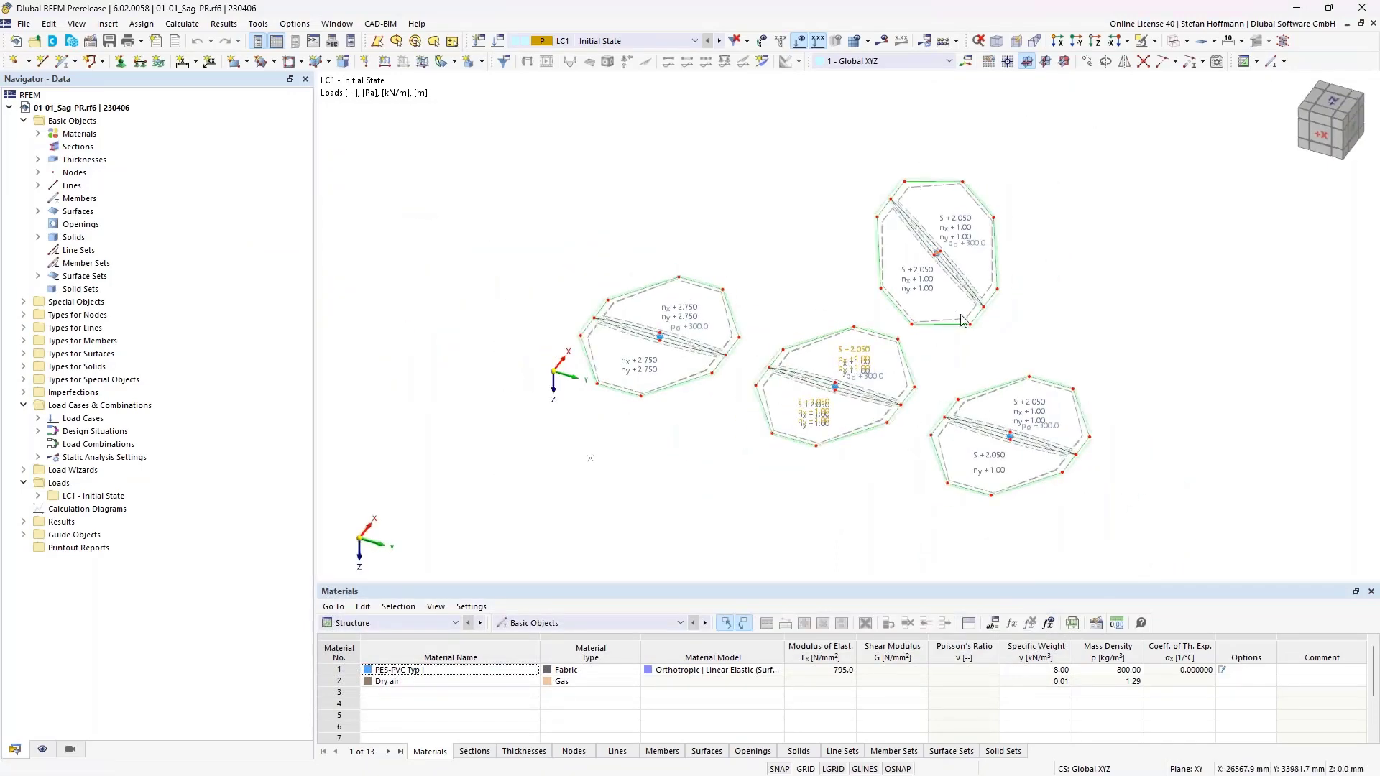
{"action": "left_click", "coordinate": [1065, 64]}
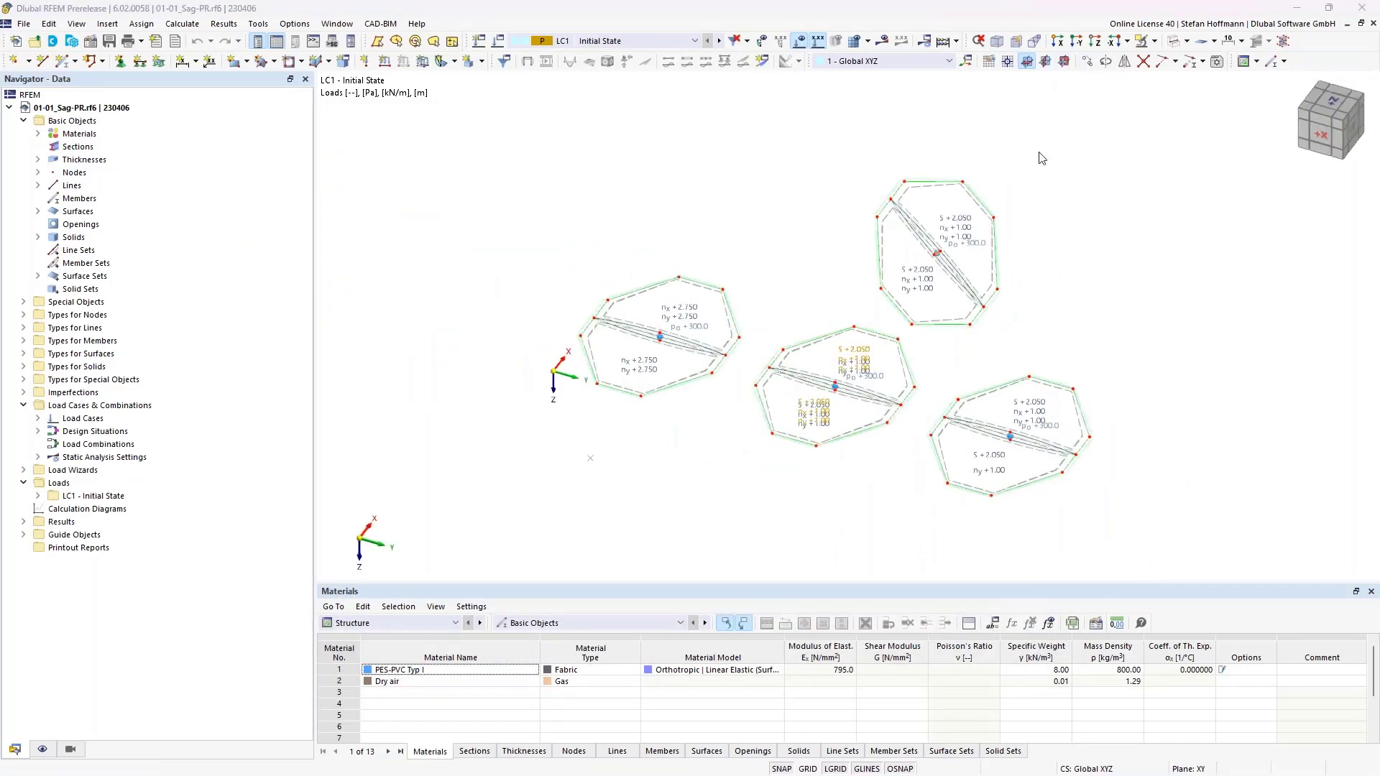
{"action": "left_click", "coordinate": [762, 454]}
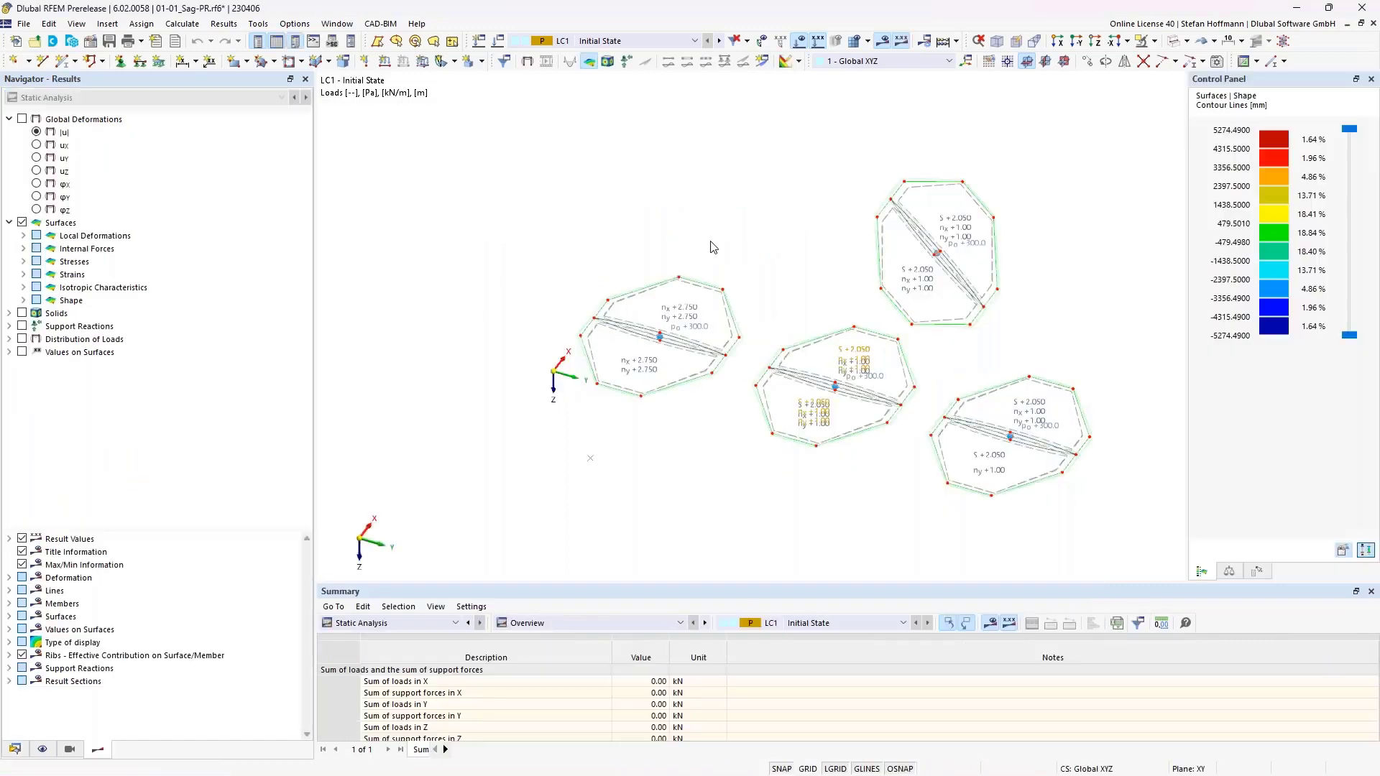
Isolate the force-defined cushion and the neighbouring sag-defined cushion and compare their shape contour lines.
{"action": "middle_click_drag", "start_coordinate": [847, 293], "coordinate": [656, 321], "text": "ctrl"}
{"action": "left_click_drag", "start_coordinate": [563, 103], "coordinate": [770, 379]}
{"action": "middle_click_drag", "start_coordinate": [770, 379], "coordinate": [952, 270], "text": "ctrl"}
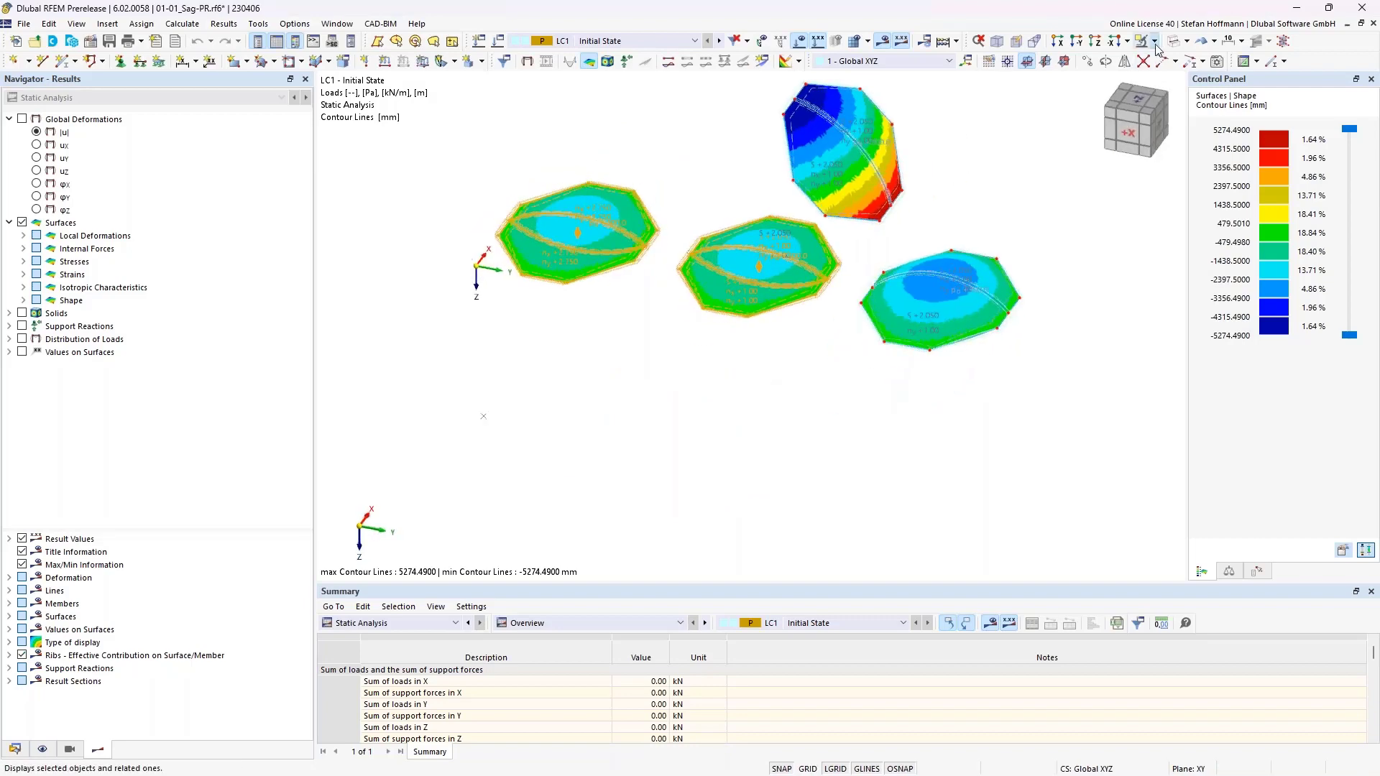
{"action": "left_click", "coordinate": [744, 203]}
{"action": "middle_click_drag", "start_coordinate": [740, 202], "coordinate": [771, 298]}
{"action": "scroll", "coordinate": [772, 299], "scroll_direction": "up", "scroll_amount": 3}
{"action": "scroll", "coordinate": [598, 336], "scroll_direction": "down", "scroll_amount": 2}
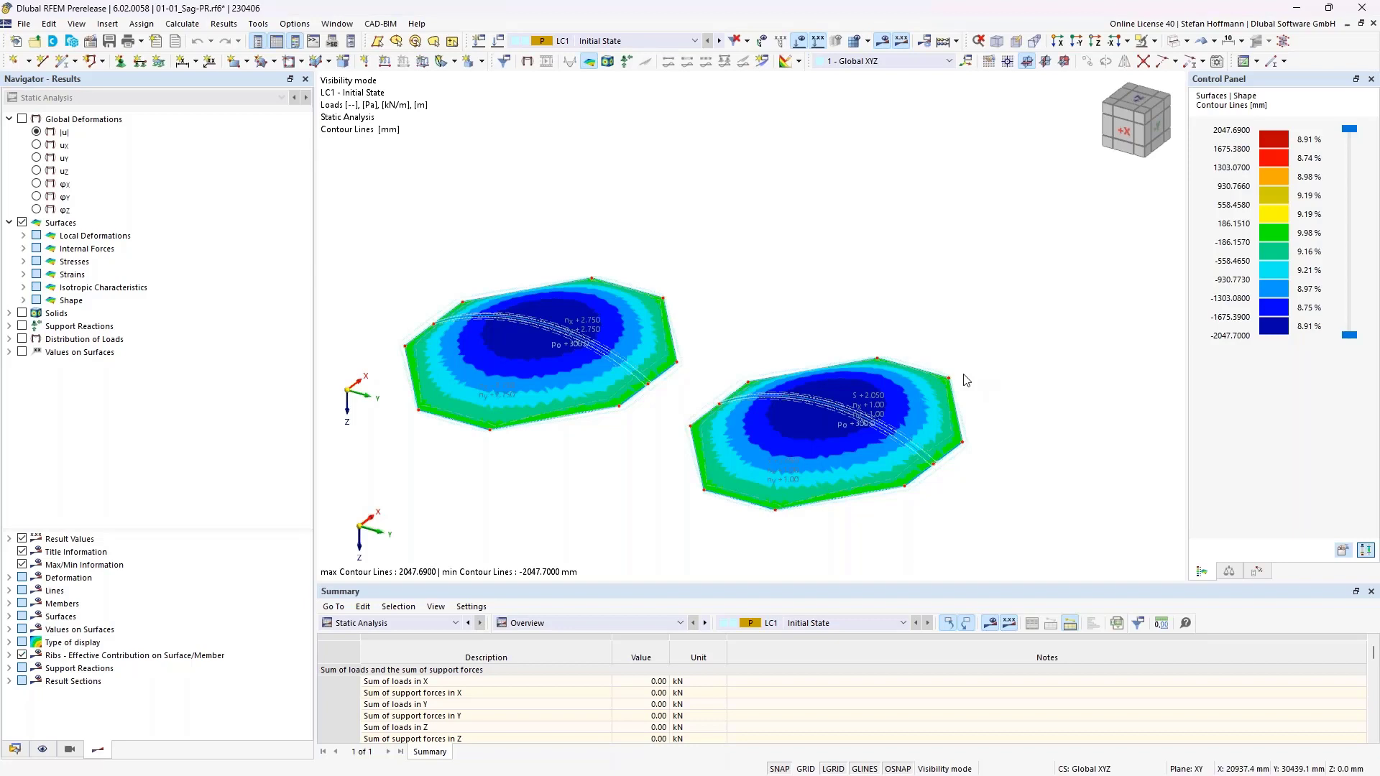
{"action": "middle_click_drag", "start_coordinate": [595, 332], "coordinate": [626, 296]}
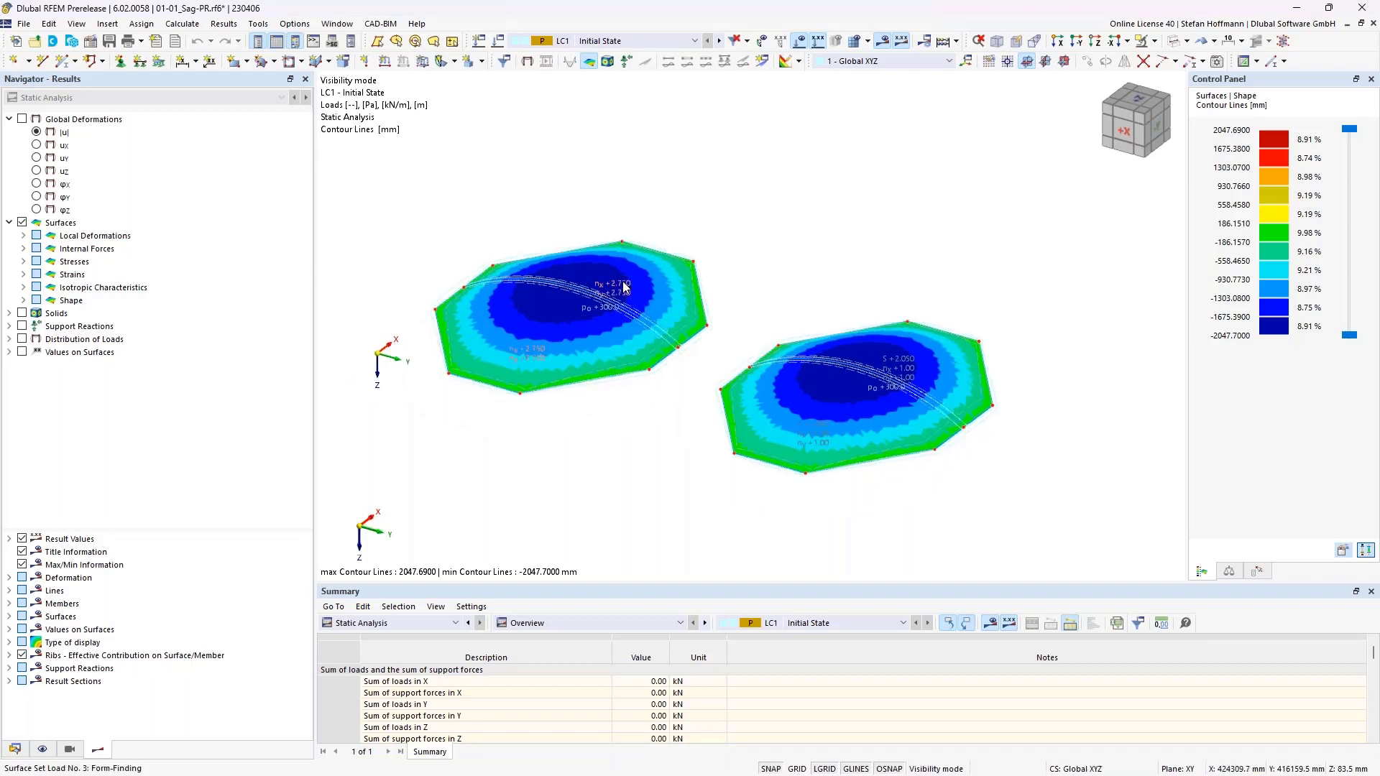
Display the basic internal force nx on both isolated cushions.
{"action": "mouse_move", "coordinate": [625, 297]}
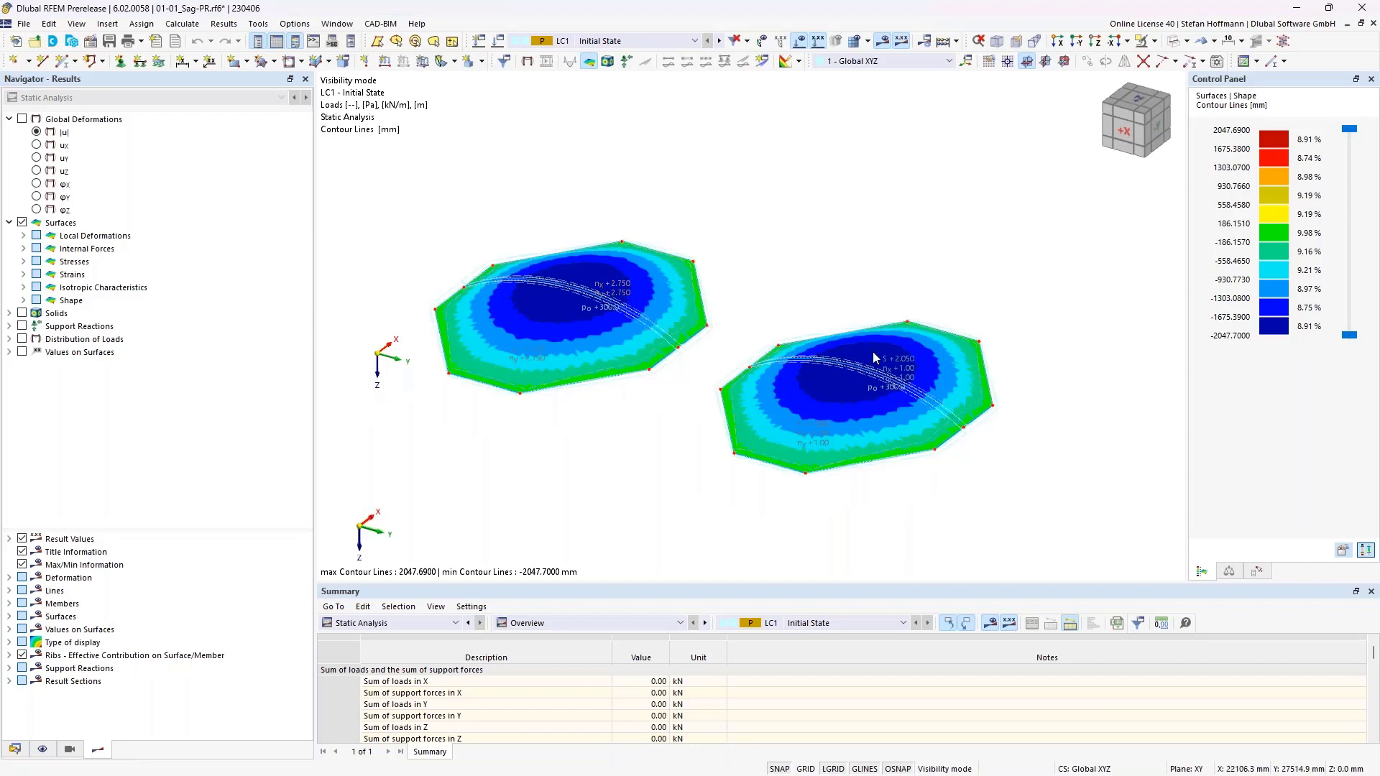
{"action": "mouse_move", "coordinate": [908, 365]}
{"action": "left_click", "coordinate": [24, 261]}
{"action": "left_click", "coordinate": [24, 248]}
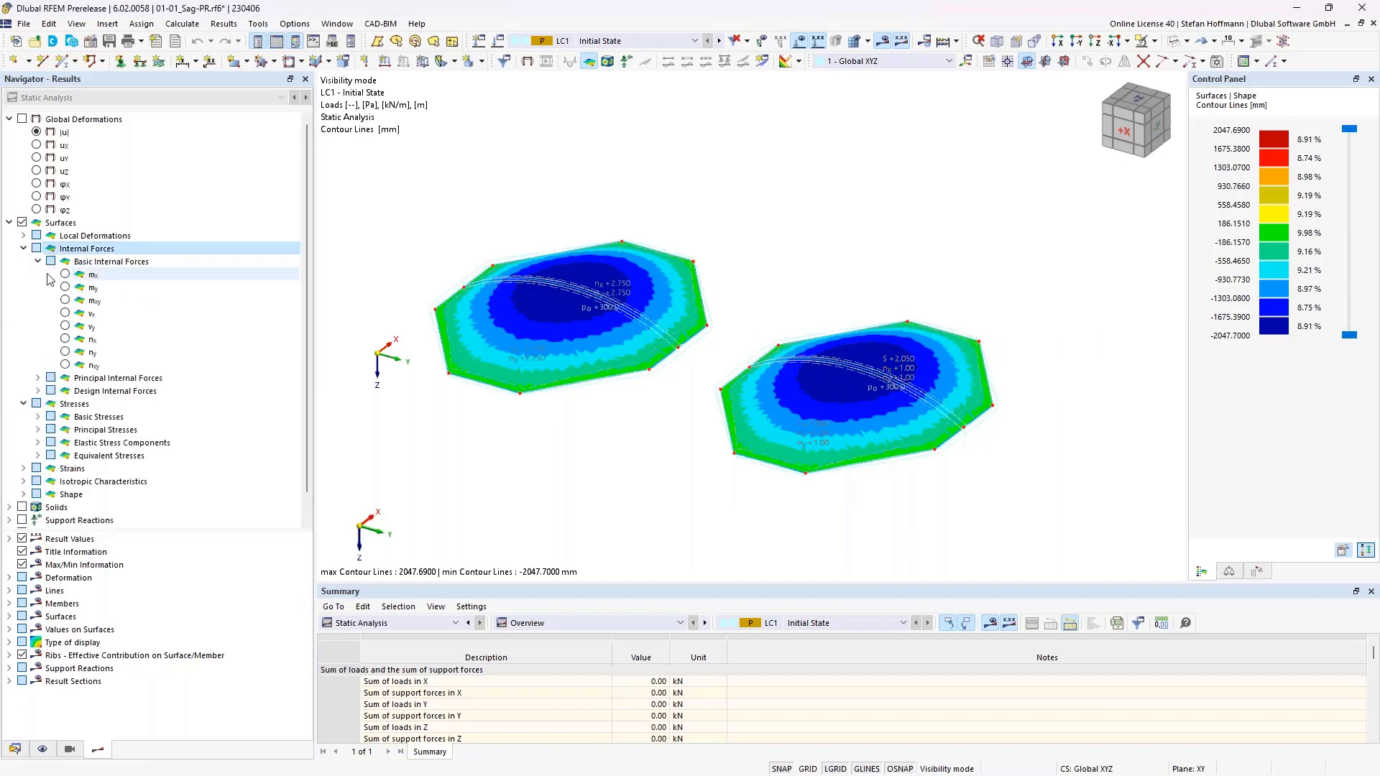
{"action": "left_click", "coordinate": [64, 339]}
{"action": "middle_click_drag", "start_coordinate": [706, 296], "coordinate": [701, 311], "text": "ctrl"}
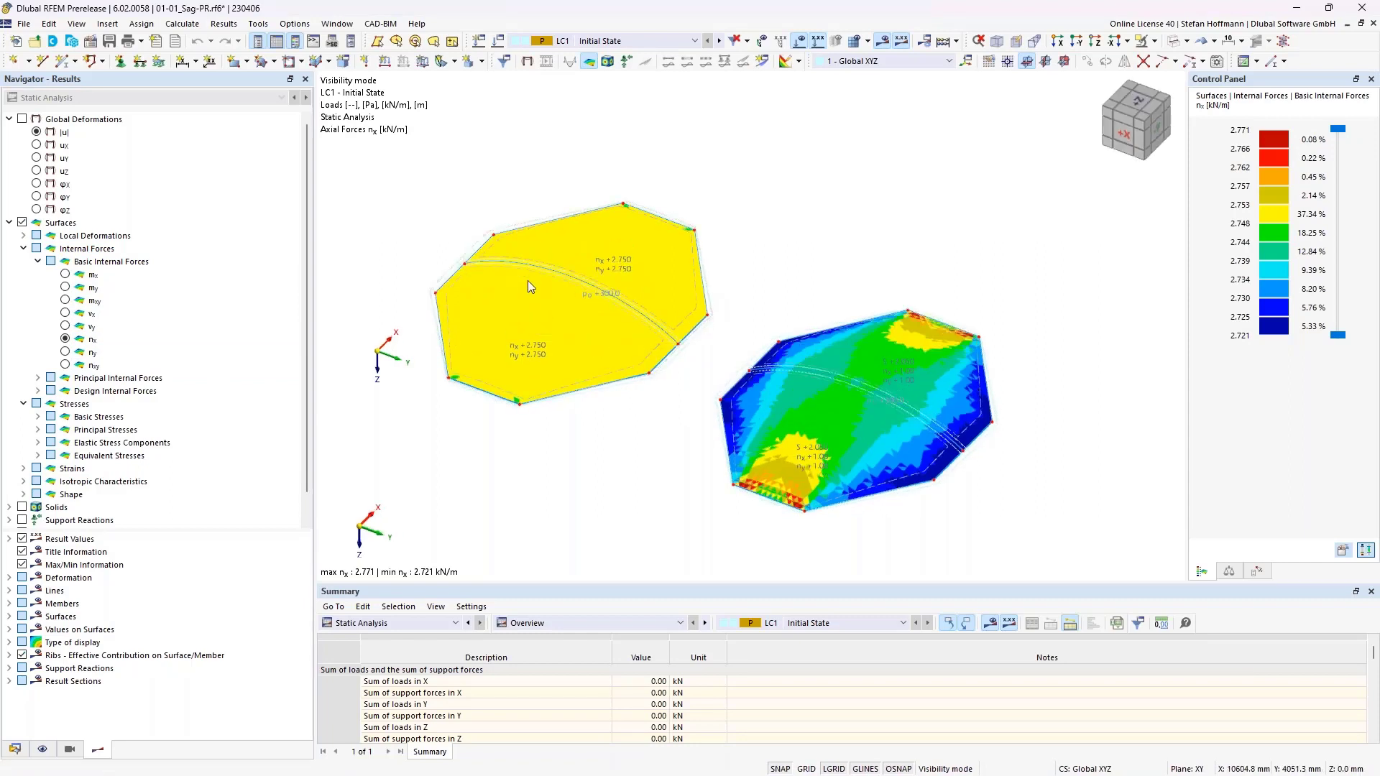
Check the smoothing type used for surface results, leave it unchanged, and display the axial forces ny.
{"action": "left_click", "coordinate": [181, 23]}
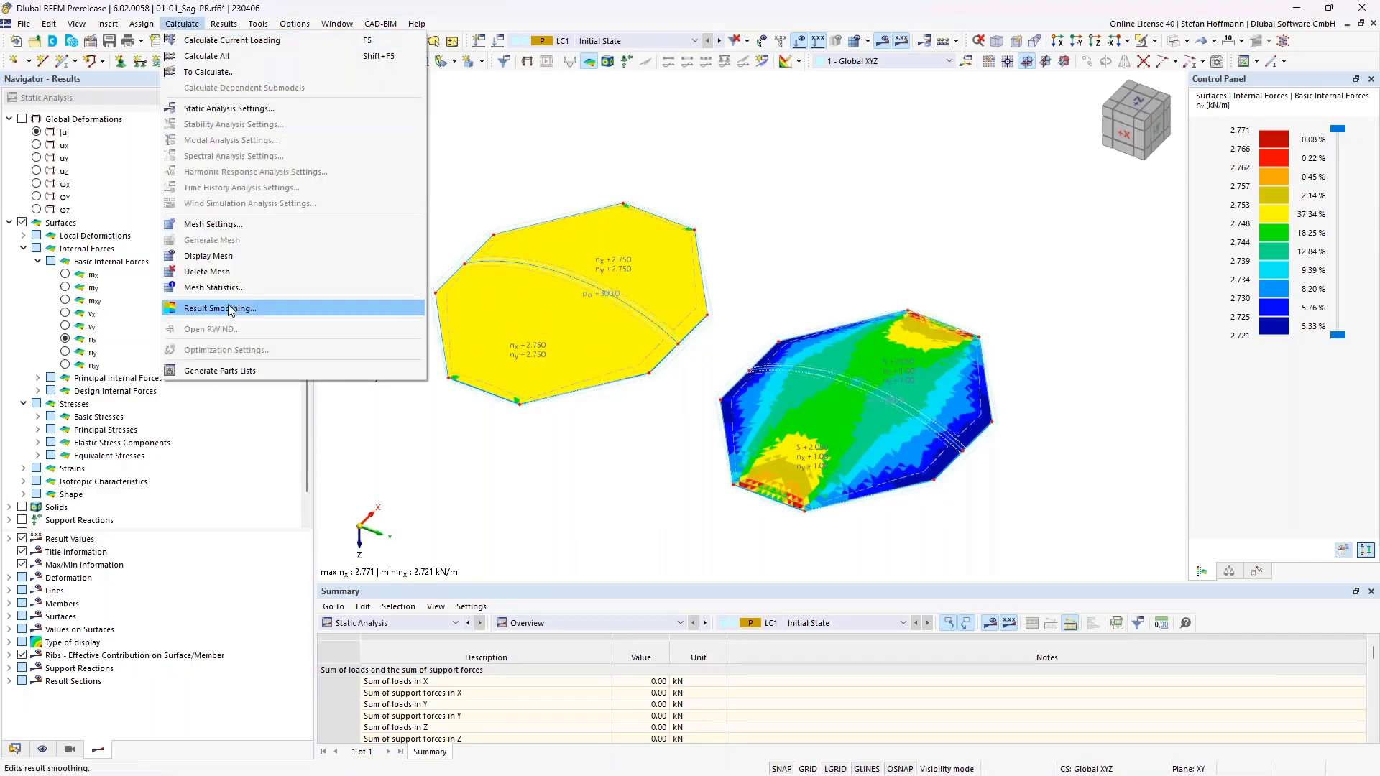
{"action": "left_click", "coordinate": [271, 306]}
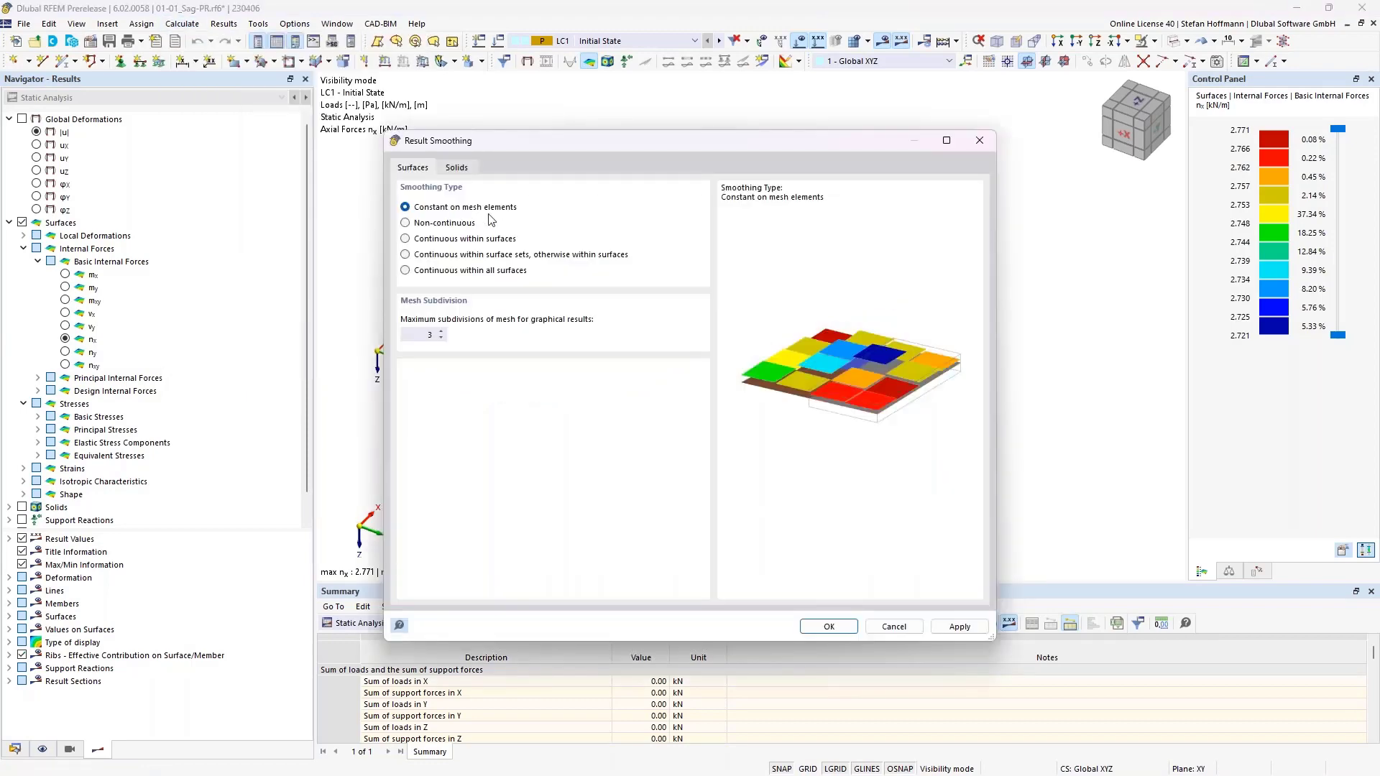
{"action": "key", "text": "Escape"}
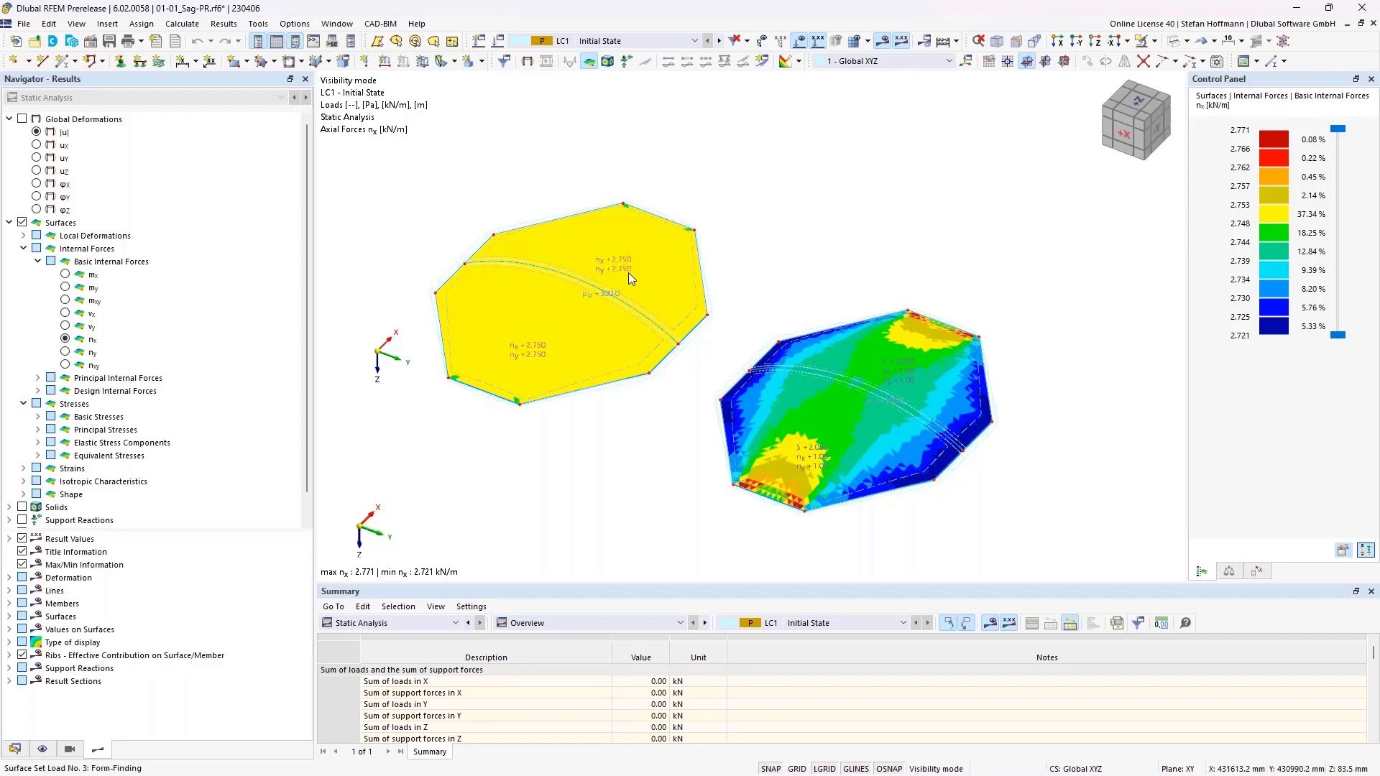
{"action": "left_click", "coordinate": [65, 352]}
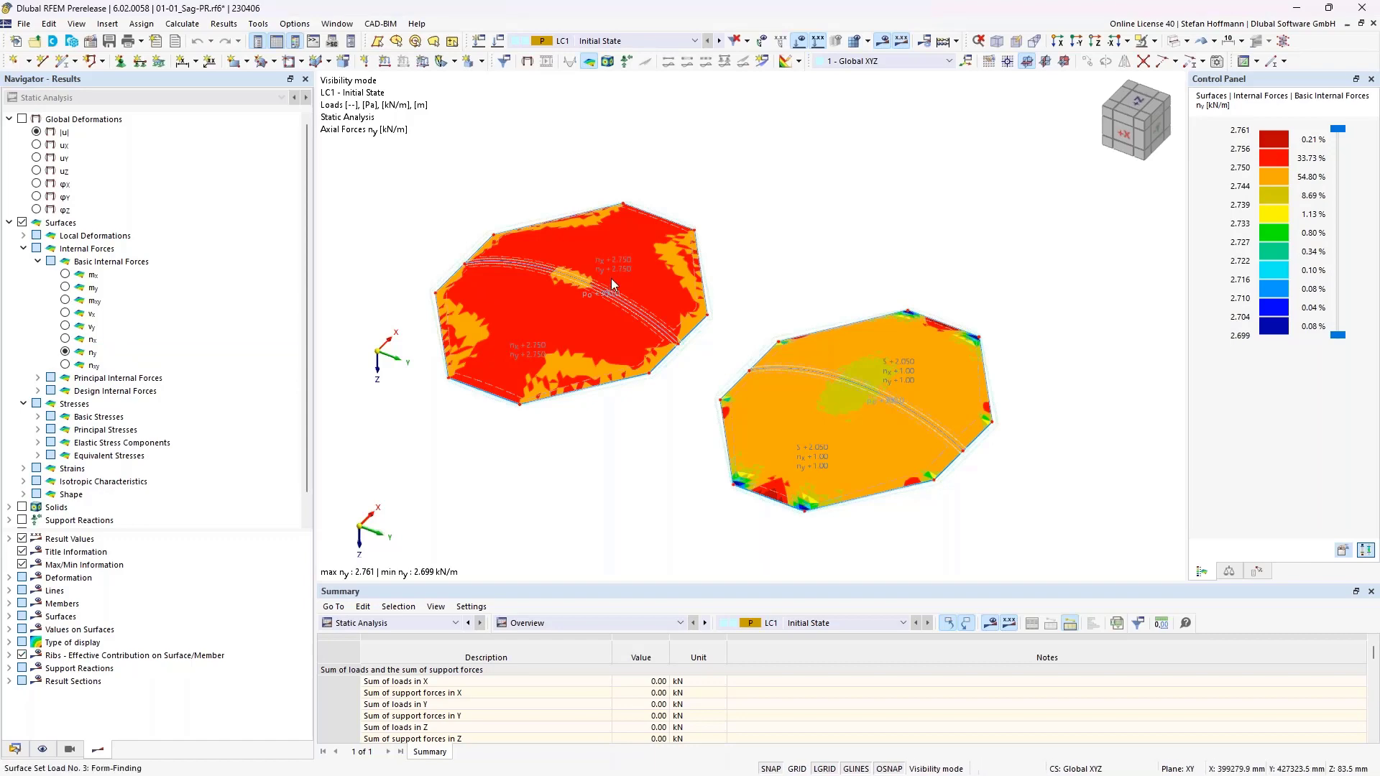
Show all four cushions again and look through the list of defined coordinate systems.
{"action": "left_click", "coordinate": [1156, 42]}
{"action": "left_click", "coordinate": [1157, 135]}
{"action": "middle_click_drag", "start_coordinate": [938, 375], "coordinate": [865, 318]}
{"action": "double_click", "coordinate": [956, 178]}
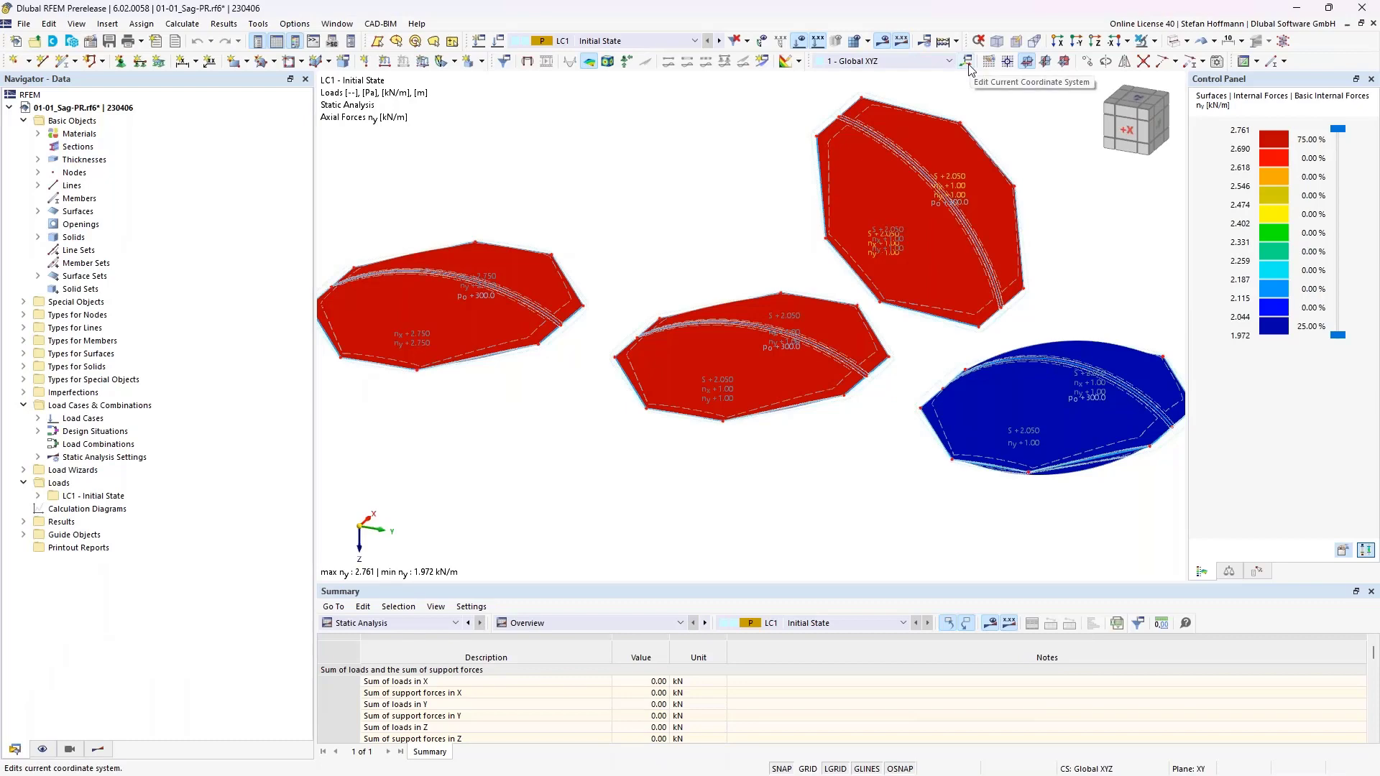
{"action": "left_click", "coordinate": [967, 62]}
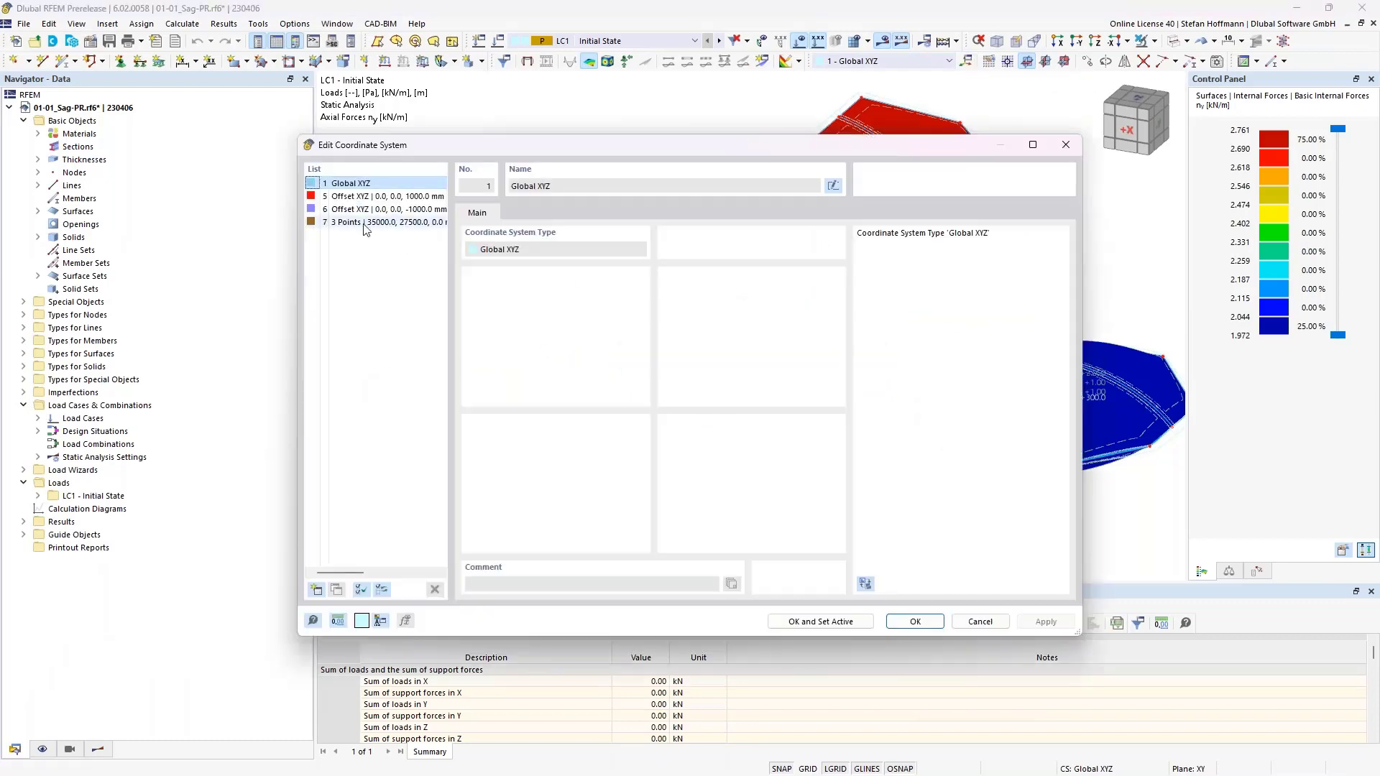
{"action": "key", "text": "Escape"}
Set the 3 Points coordinate system No. 7 active and inspect its axes on the inclined cushion.
{"action": "left_click", "coordinate": [24, 535]}
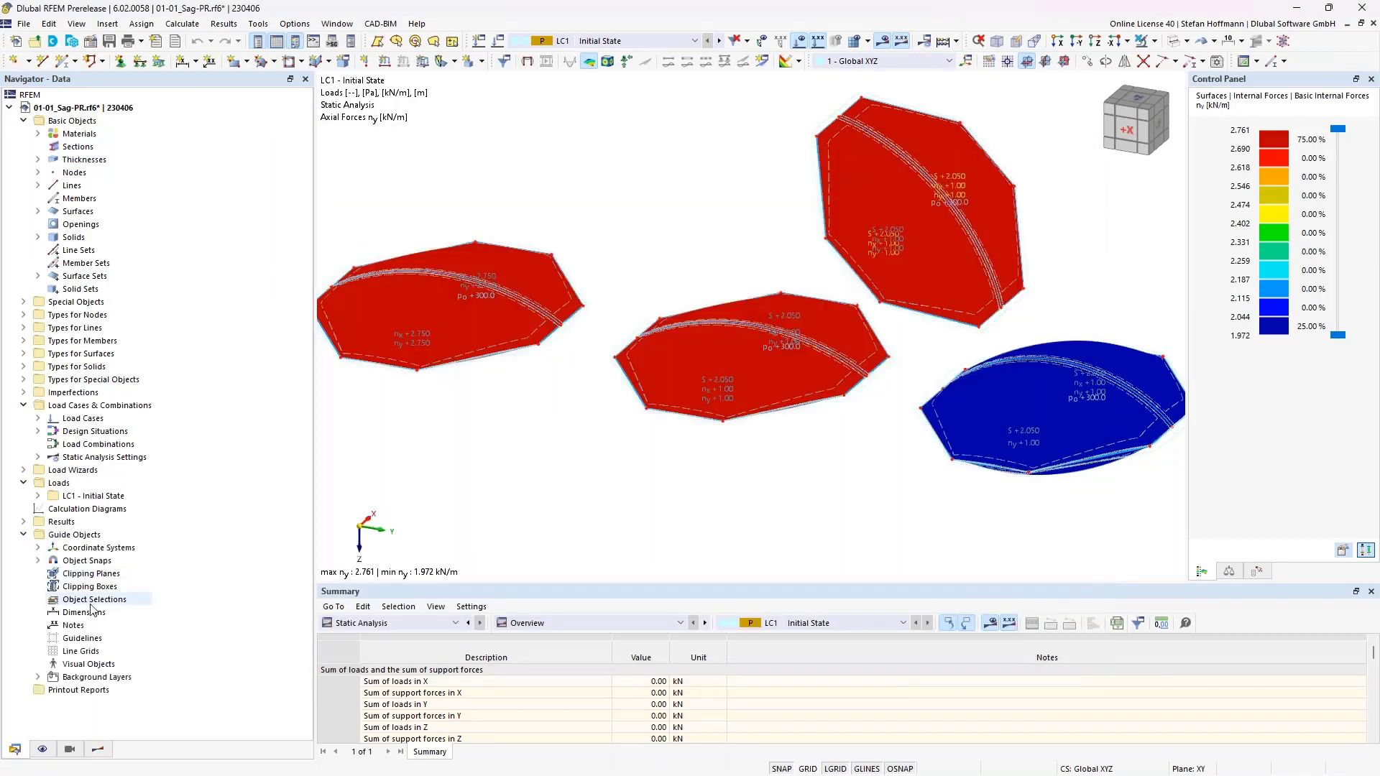
{"action": "left_click", "coordinate": [38, 547]}
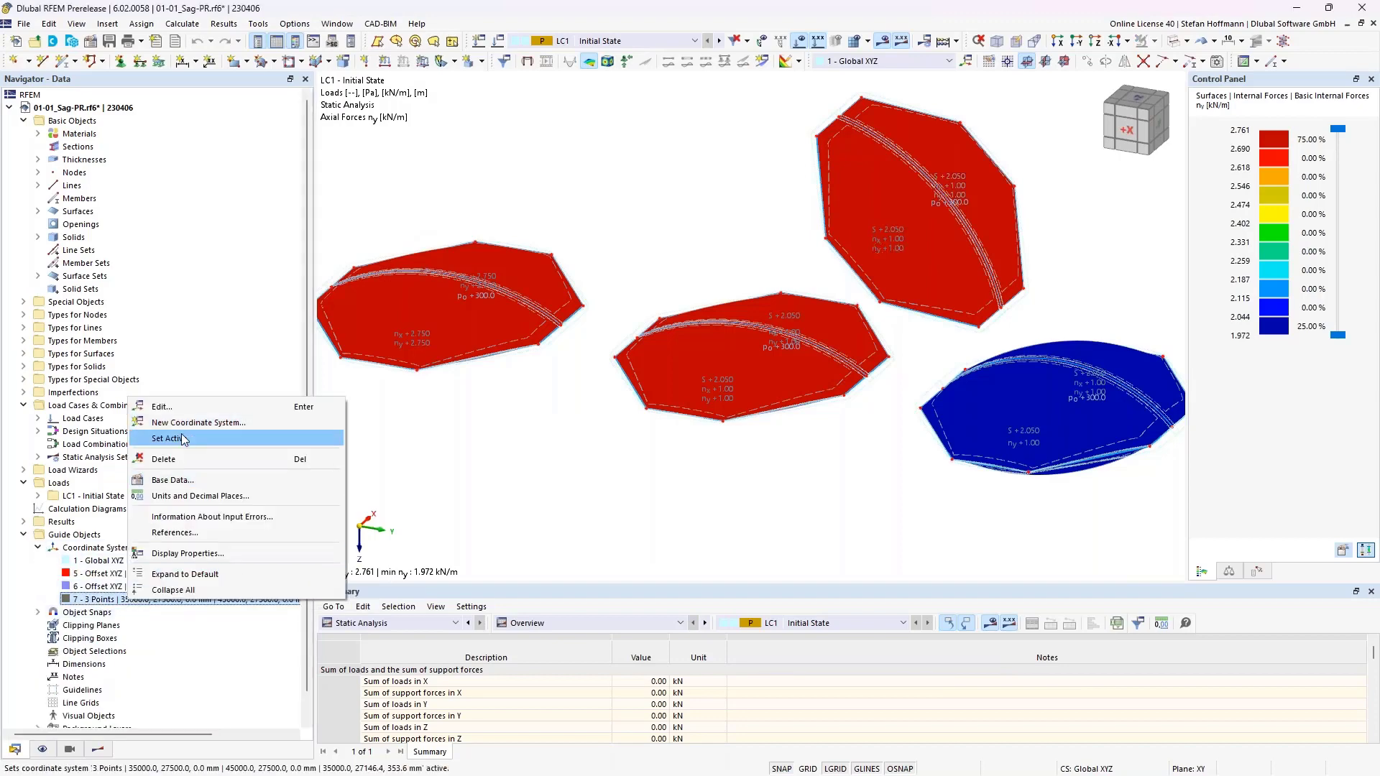
{"action": "left_click", "coordinate": [169, 438]}
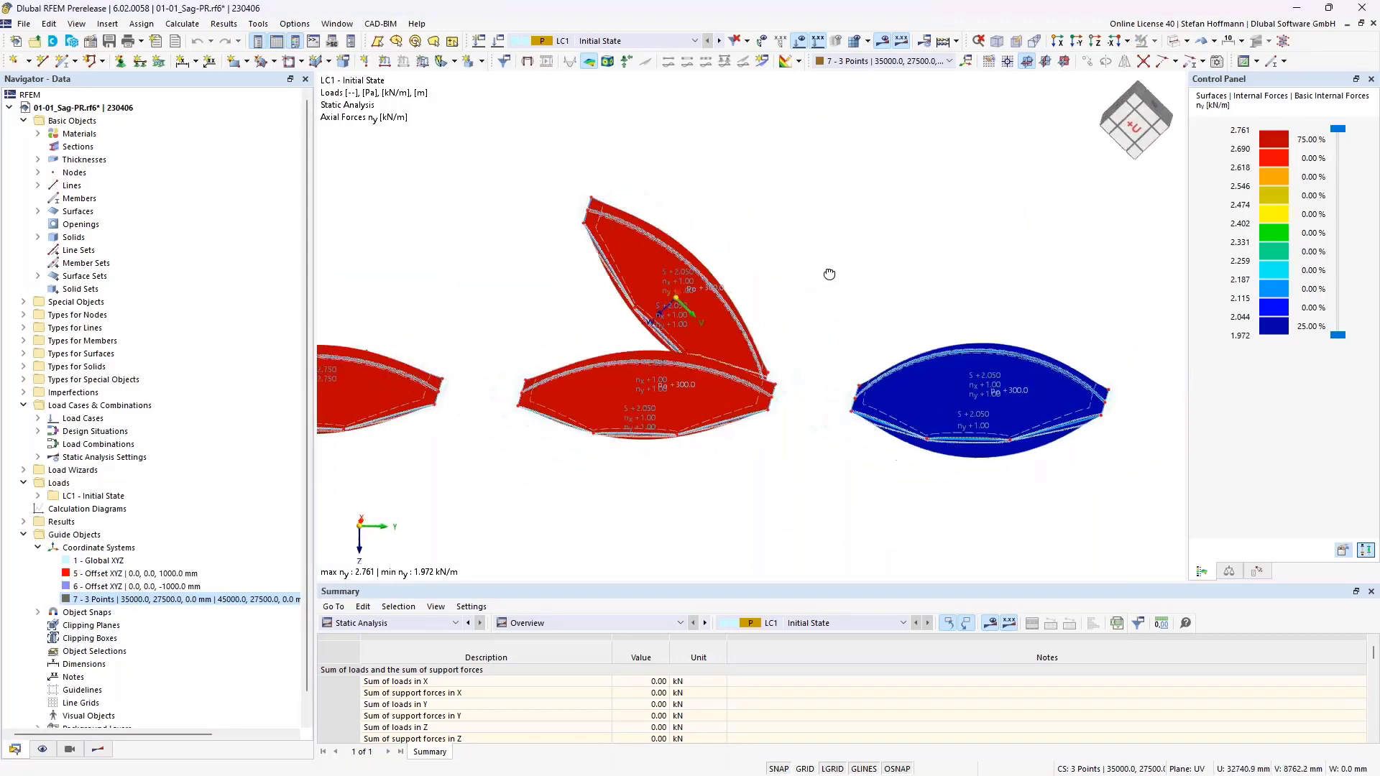
{"action": "scroll", "coordinate": [668, 316], "scroll_direction": "up", "scroll_amount": 4}
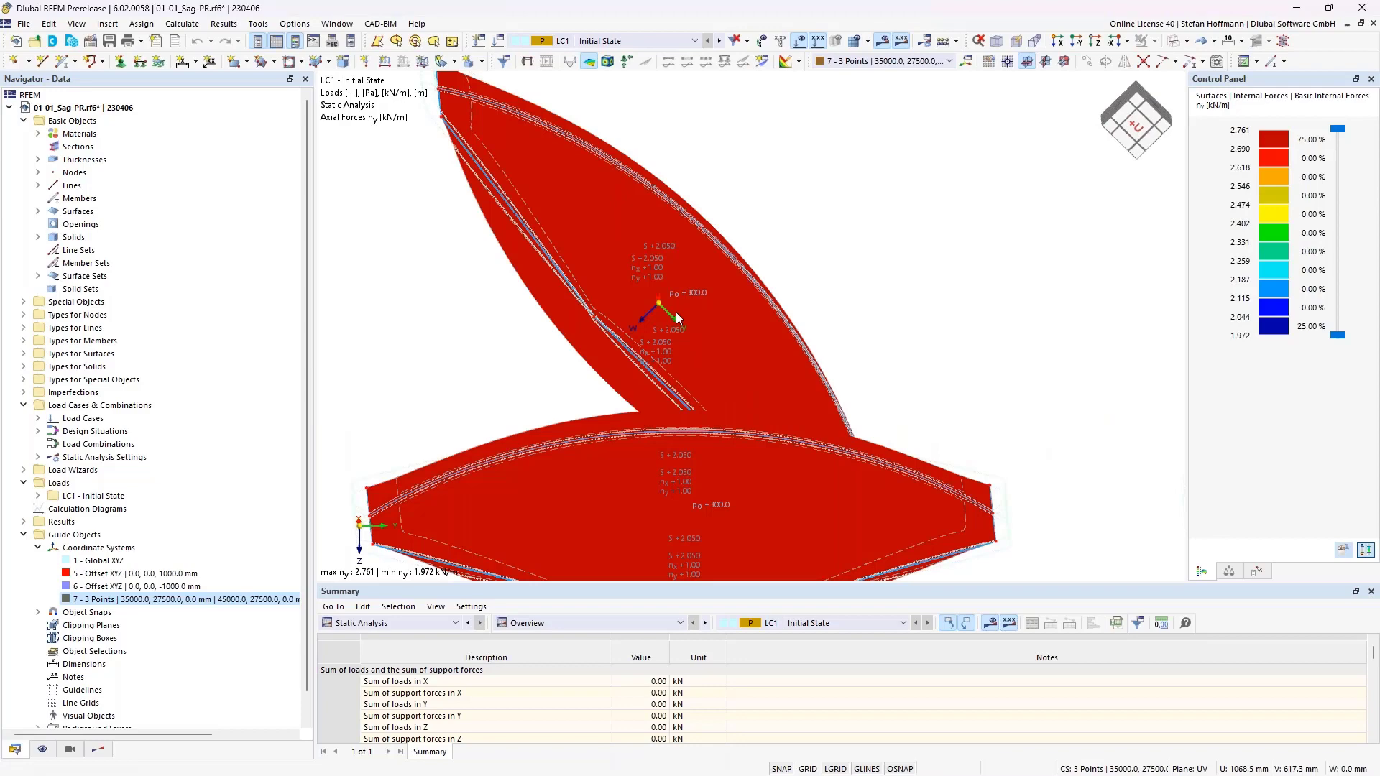
{"action": "scroll", "coordinate": [677, 312], "scroll_direction": "down", "scroll_amount": 2}
{"action": "middle_click_drag", "start_coordinate": [724, 316], "coordinate": [738, 252], "text": "ctrl"}
{"action": "scroll", "coordinate": [844, 248], "scroll_direction": "down", "scroll_amount": 1}
{"action": "scroll", "coordinate": [844, 248], "scroll_direction": "down", "scroll_amount": 1}
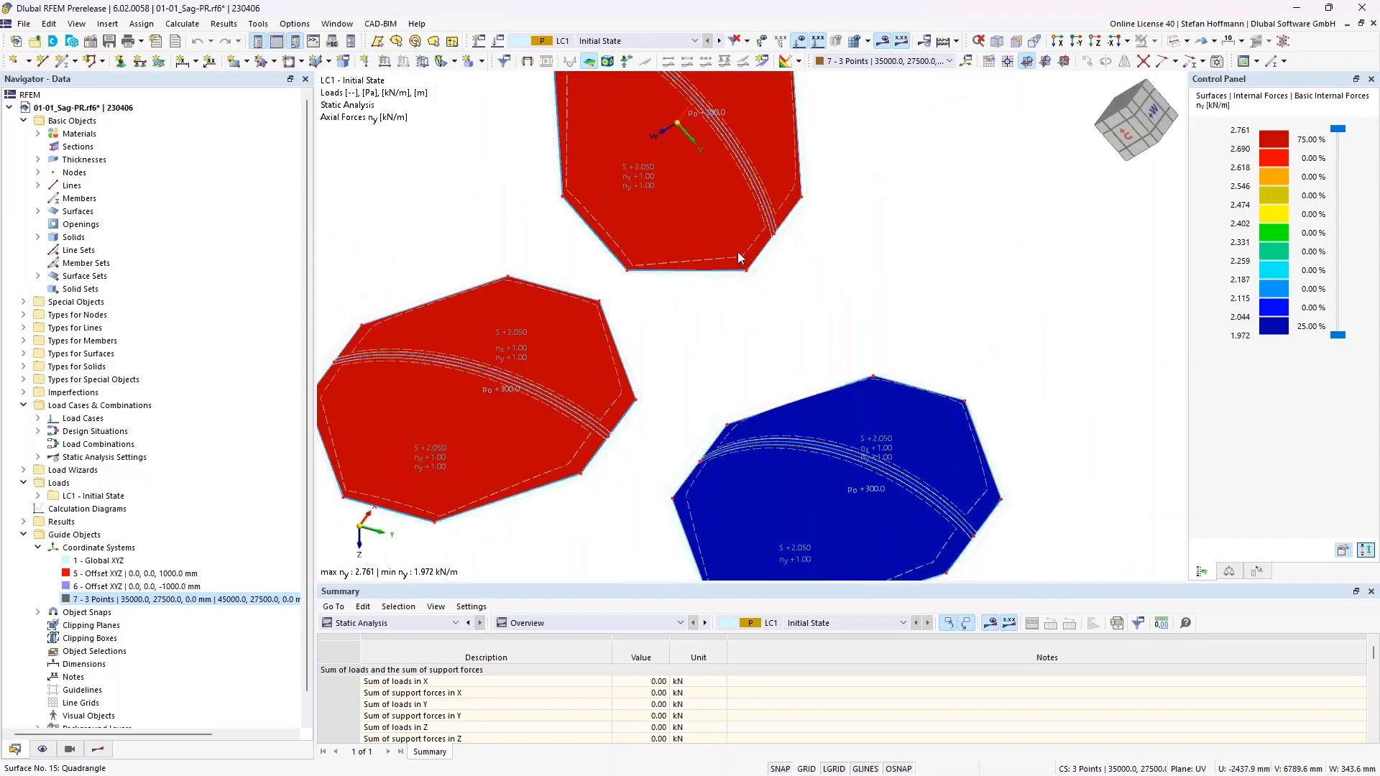
{"action": "scroll", "coordinate": [738, 251], "scroll_direction": "down", "scroll_amount": 4}
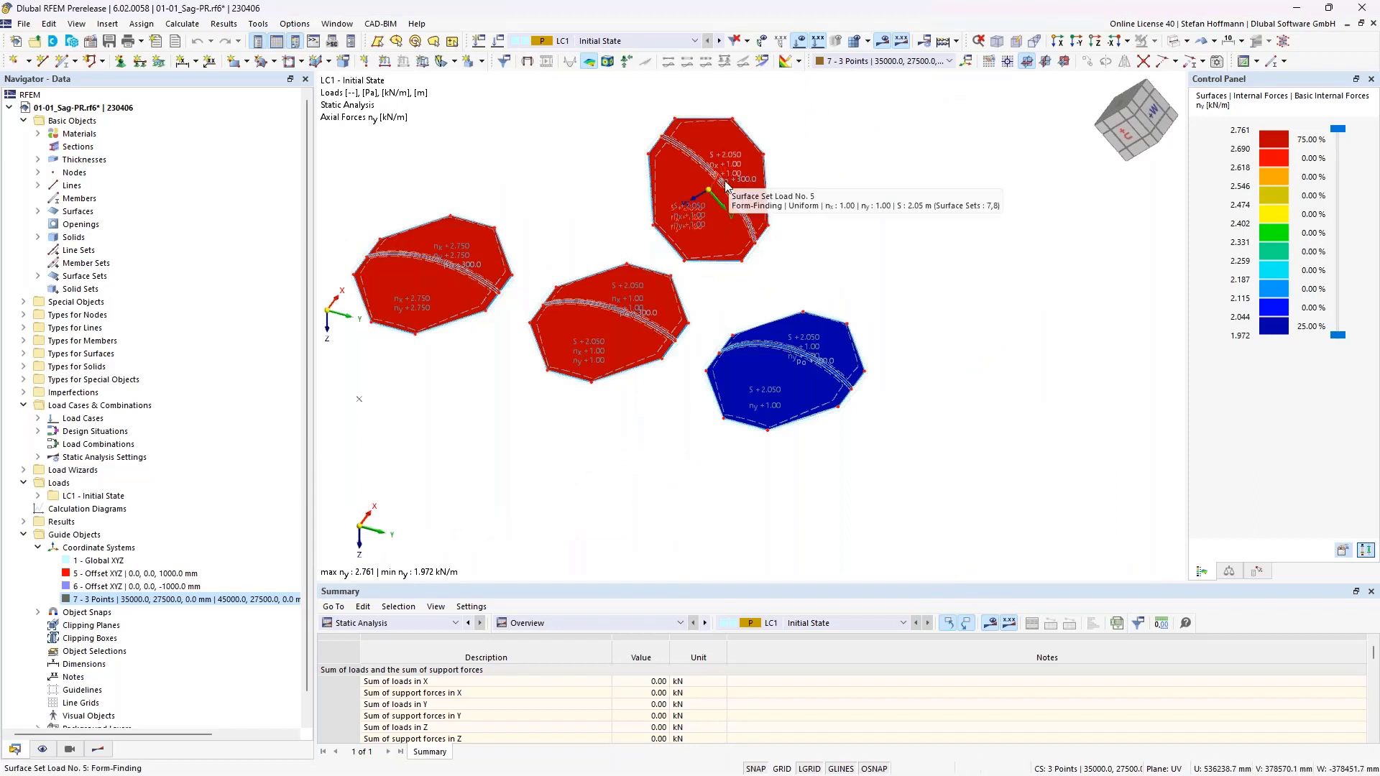
Isolate the cushion with the lowest ny forces and display its shape as contour lines.
{"action": "left_click_drag", "start_coordinate": [698, 303], "coordinate": [931, 471]}
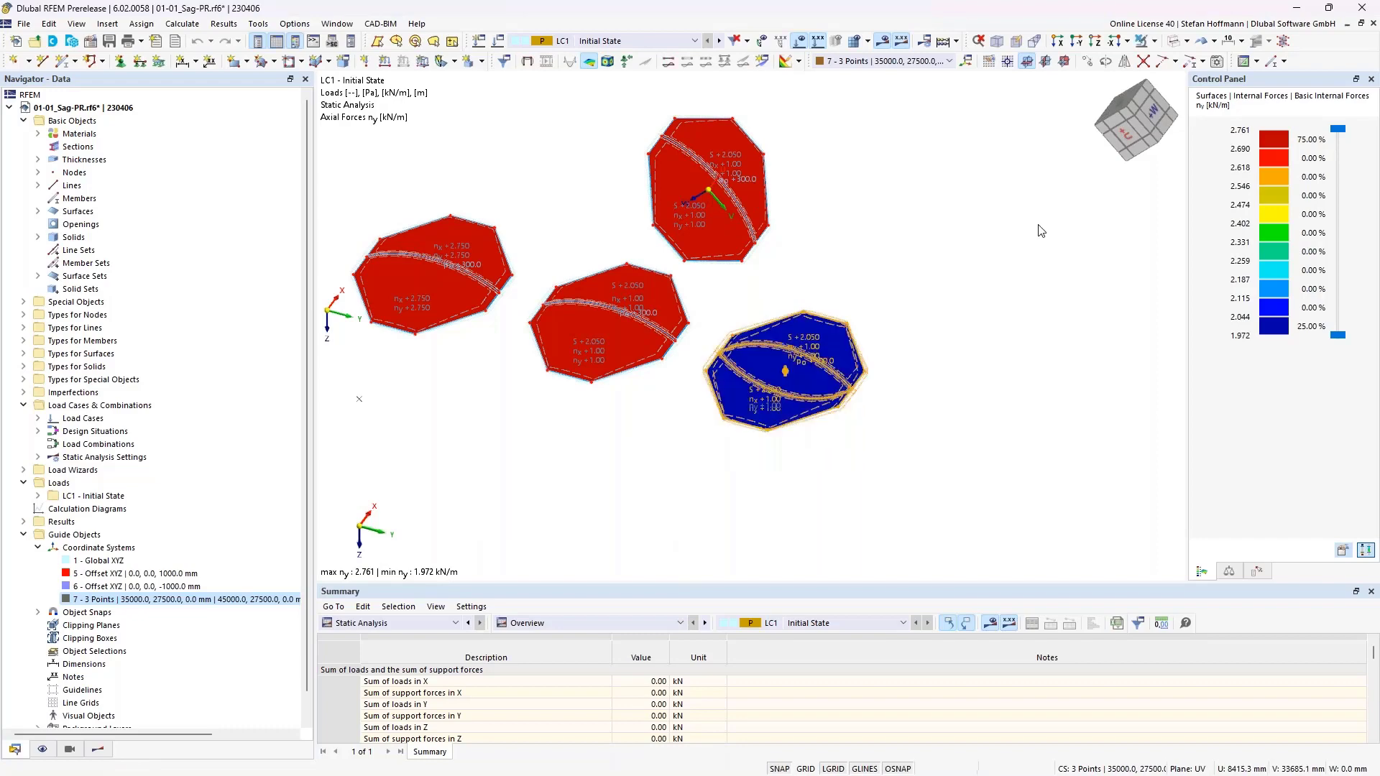
{"action": "left_click", "coordinate": [1142, 44]}
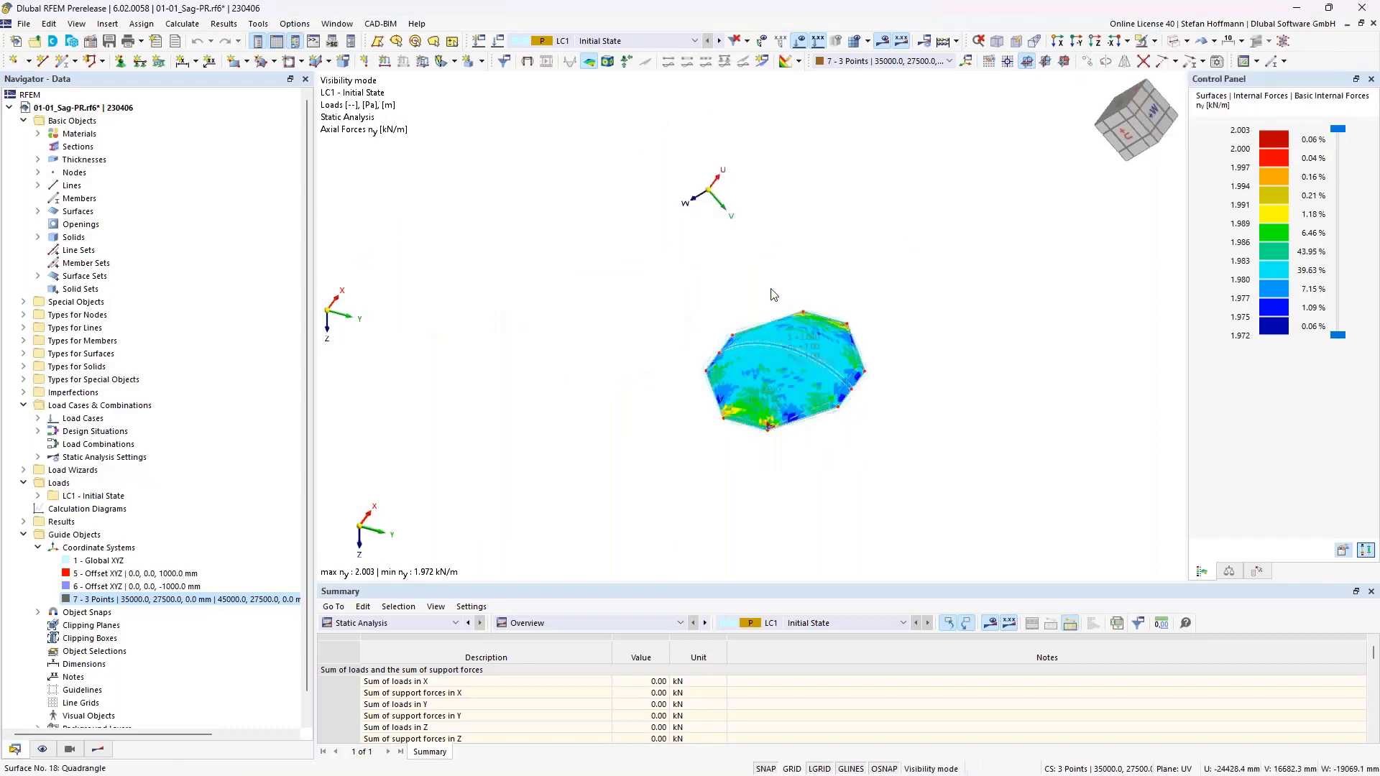
{"action": "left_click", "coordinate": [97, 749]}
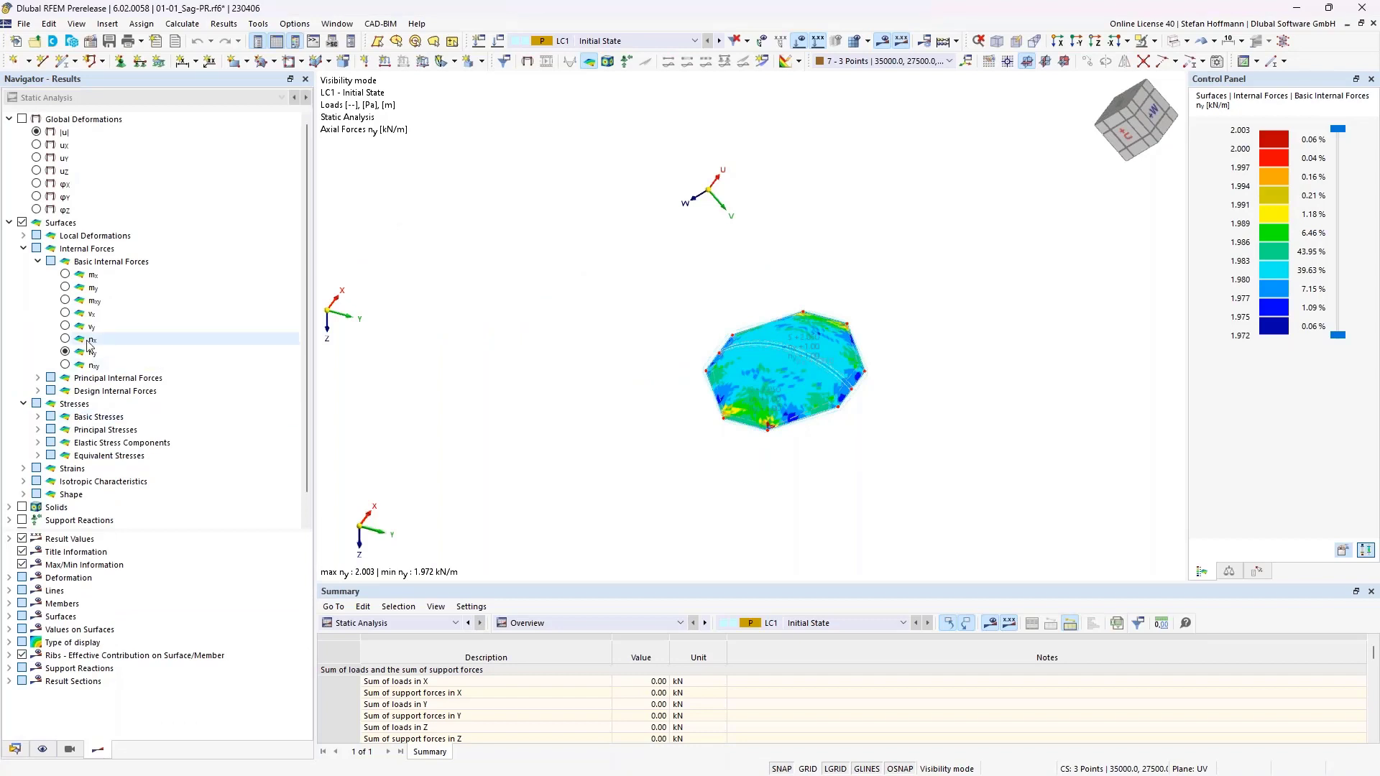
{"action": "scroll", "coordinate": [38, 470], "scroll_direction": "down", "scroll_amount": 1}
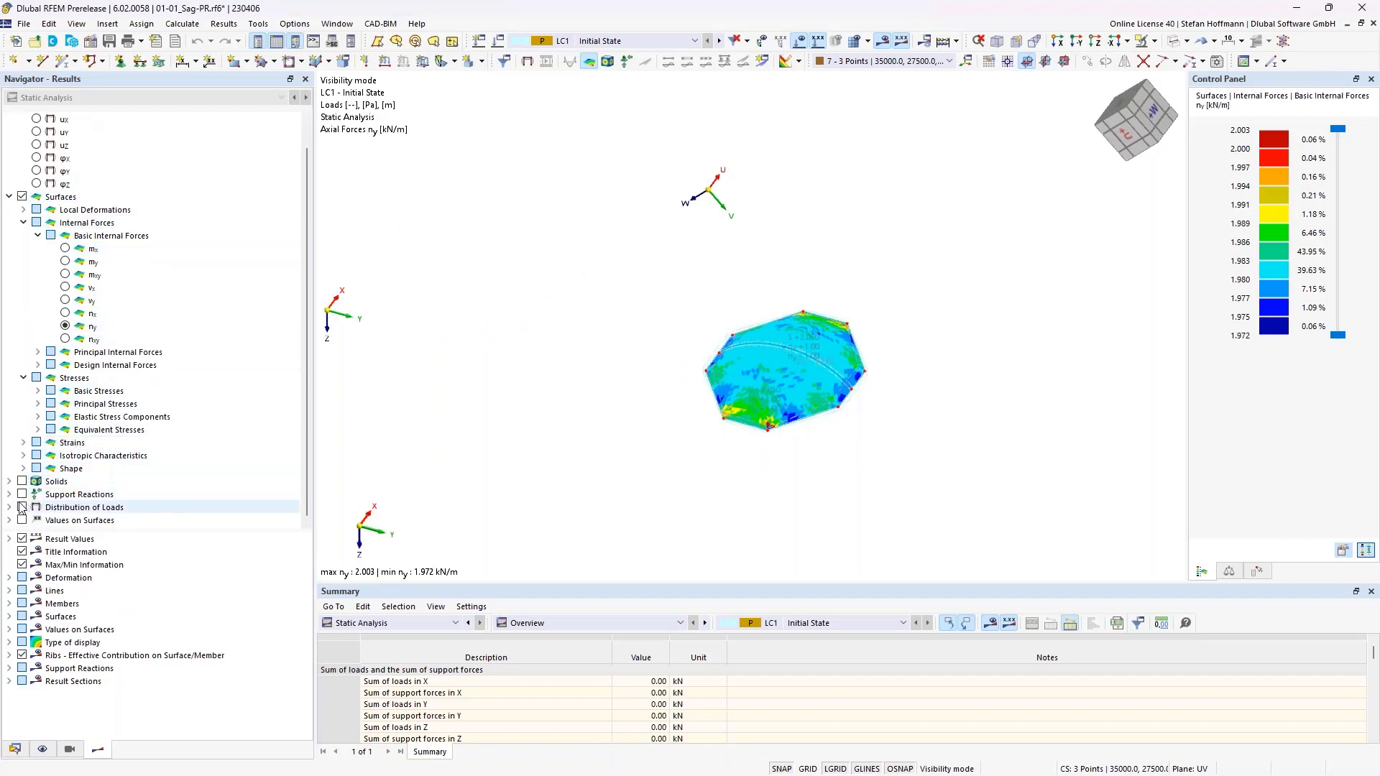
{"action": "left_click", "coordinate": [24, 469]}
{"action": "left_click", "coordinate": [50, 482]}
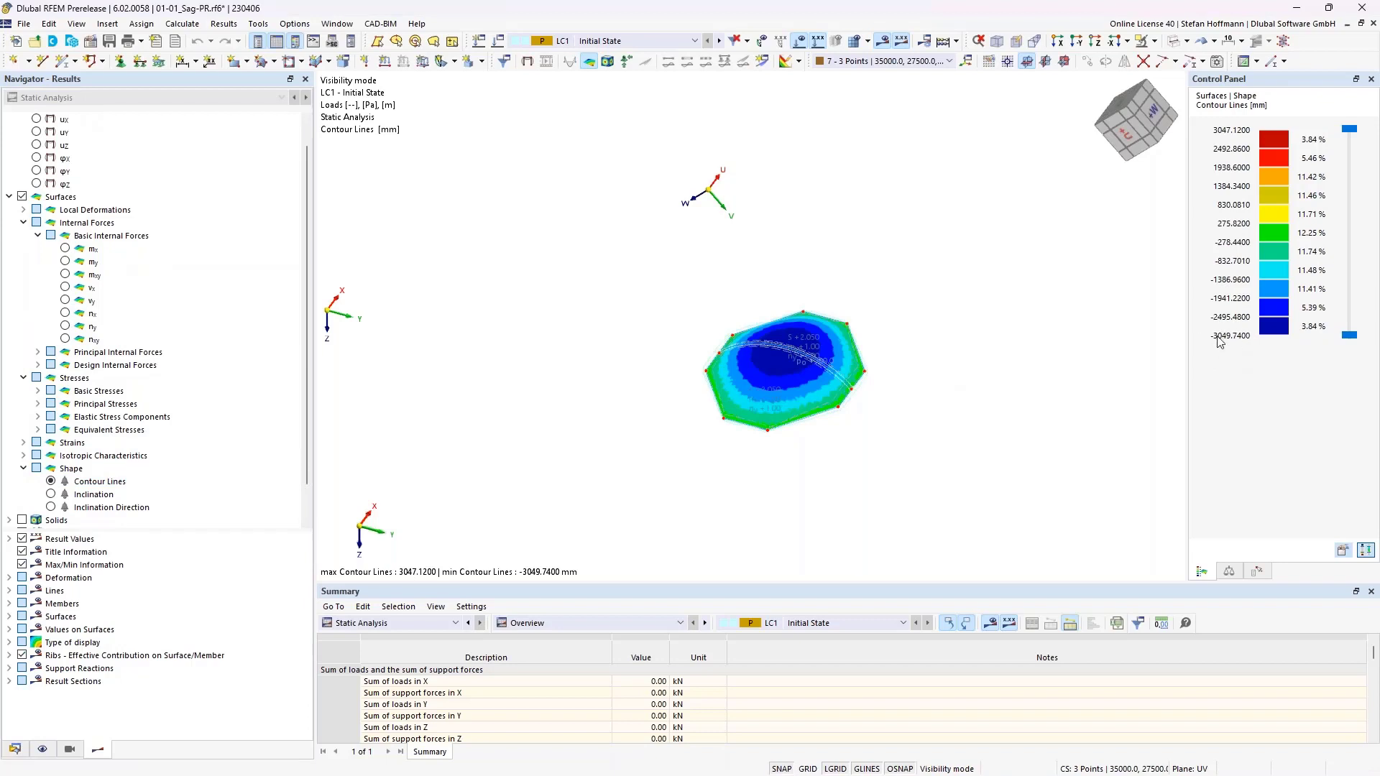
Open the isolated cushion's surface set load and the definition of its assigned coordinate system, 6 - Offset XYZ.
{"action": "scroll", "coordinate": [827, 370], "scroll_direction": "up", "scroll_amount": 5}
{"action": "middle_click_drag", "start_coordinate": [730, 368], "coordinate": [781, 301], "text": "ctrl"}
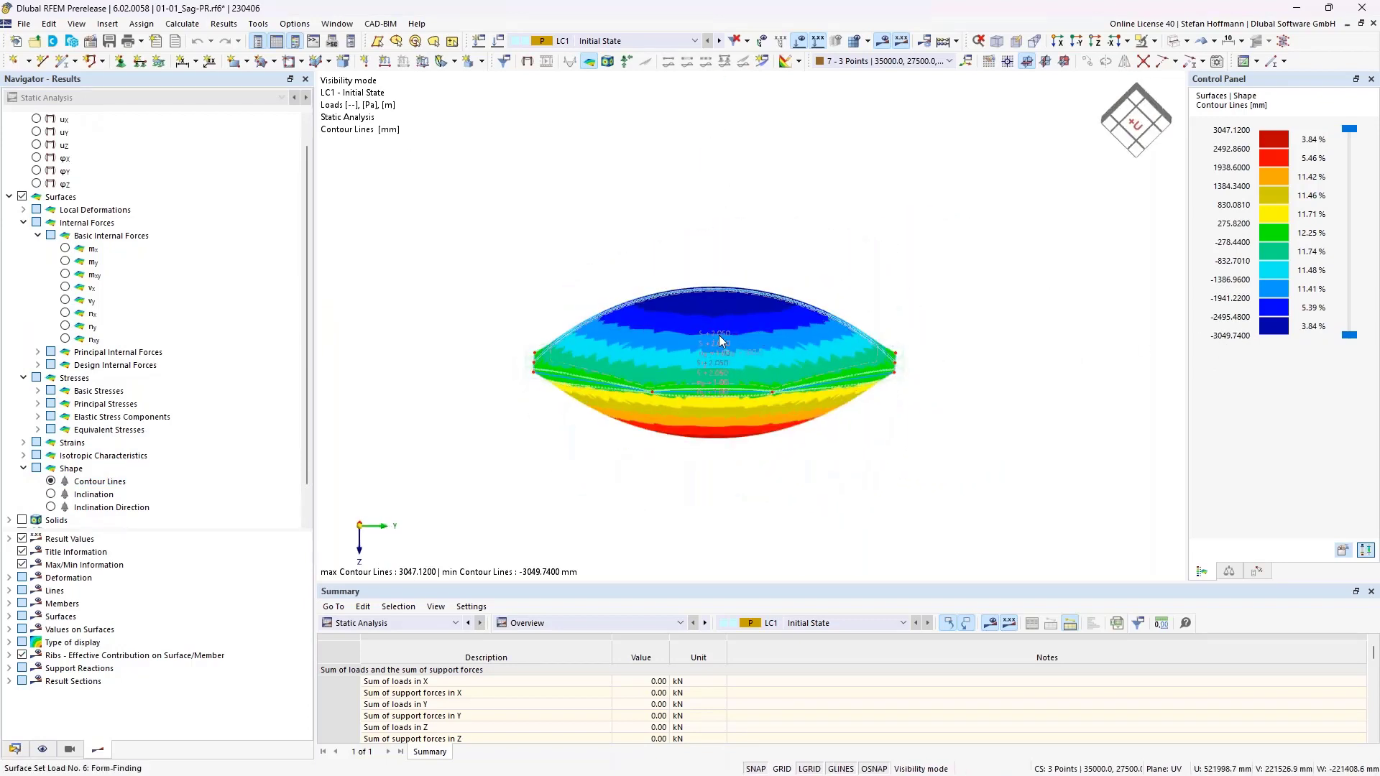
{"action": "middle_click_drag", "start_coordinate": [720, 331], "coordinate": [689, 356], "text": "ctrl"}
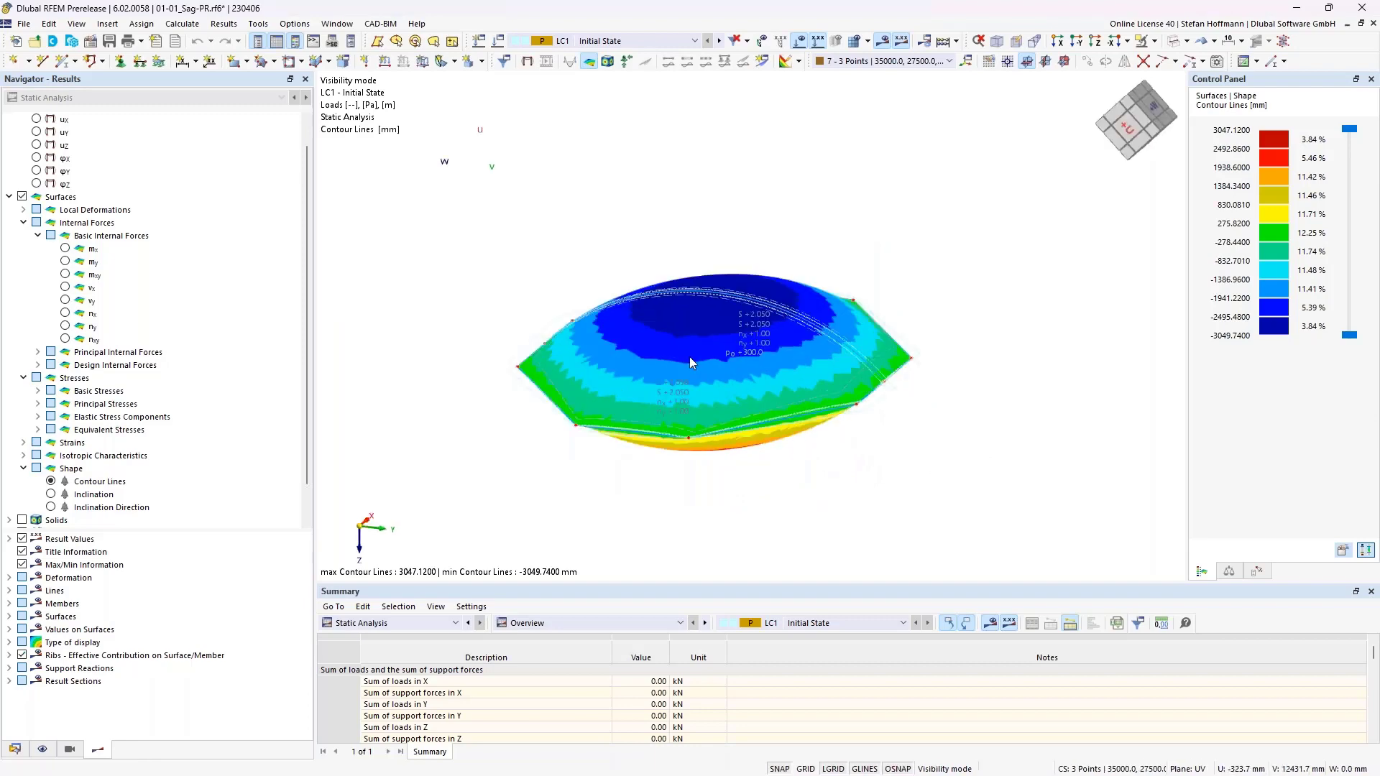
{"action": "double_click", "coordinate": [755, 316]}
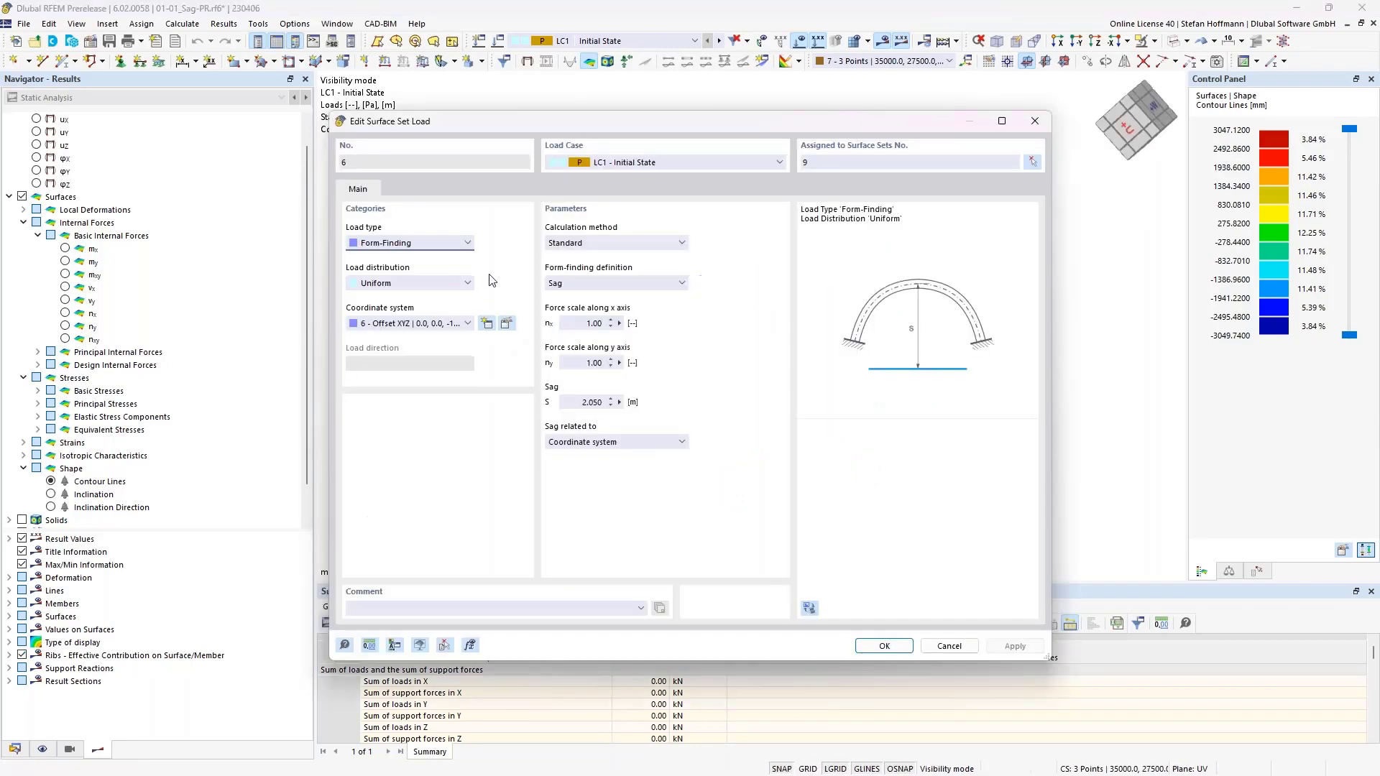
{"action": "left_click", "coordinate": [486, 323]}
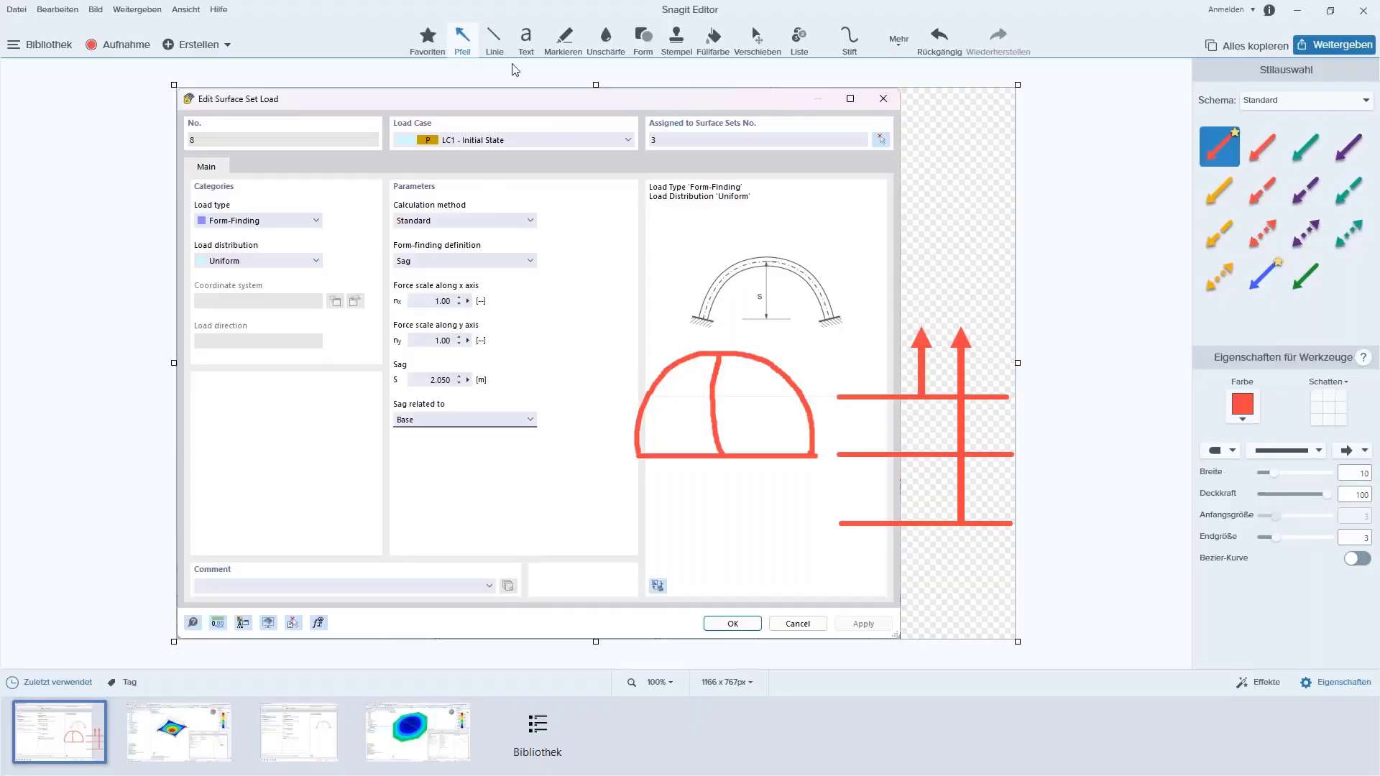
Switch to Snagit Editor and draw a horizontal reference line with an upward sag arrow over the load categories area.
{"action": "left_click", "coordinate": [495, 39]}
{"action": "mouse_move", "coordinate": [255, 436]}
{"action": "left_mouse_down"}
{"action": "mouse_move", "coordinate": [415, 436]}
{"action": "mouse_move", "coordinate": [335, 295]}
{"action": "left_mouse_up"}
{"action": "left_click", "coordinate": [473, 37]}
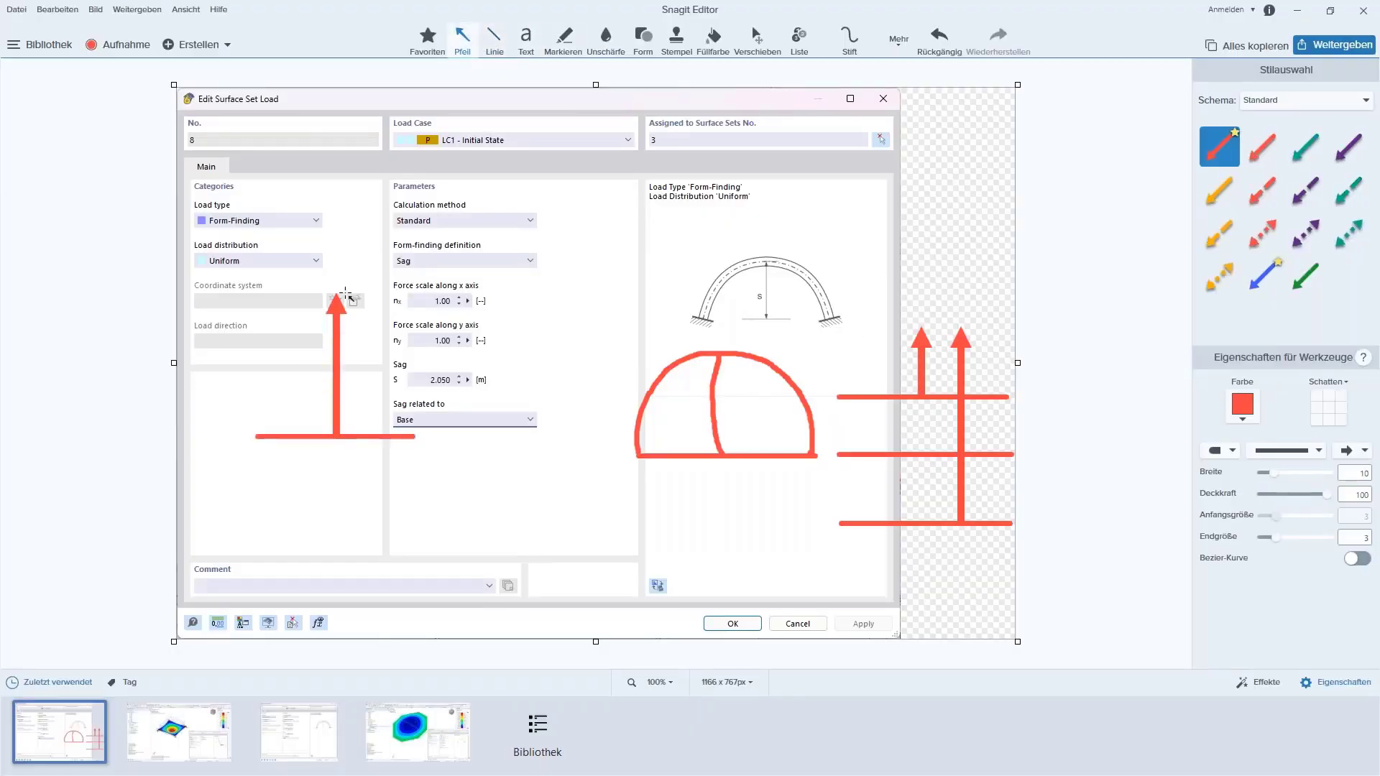
Draw a longer baseline below the new reference line and sketch a membrane arc from its ends over the arrow tip.
{"action": "left_click", "coordinate": [495, 39]}
{"action": "left_click_drag", "start_coordinate": [215, 475], "coordinate": [470, 475]}
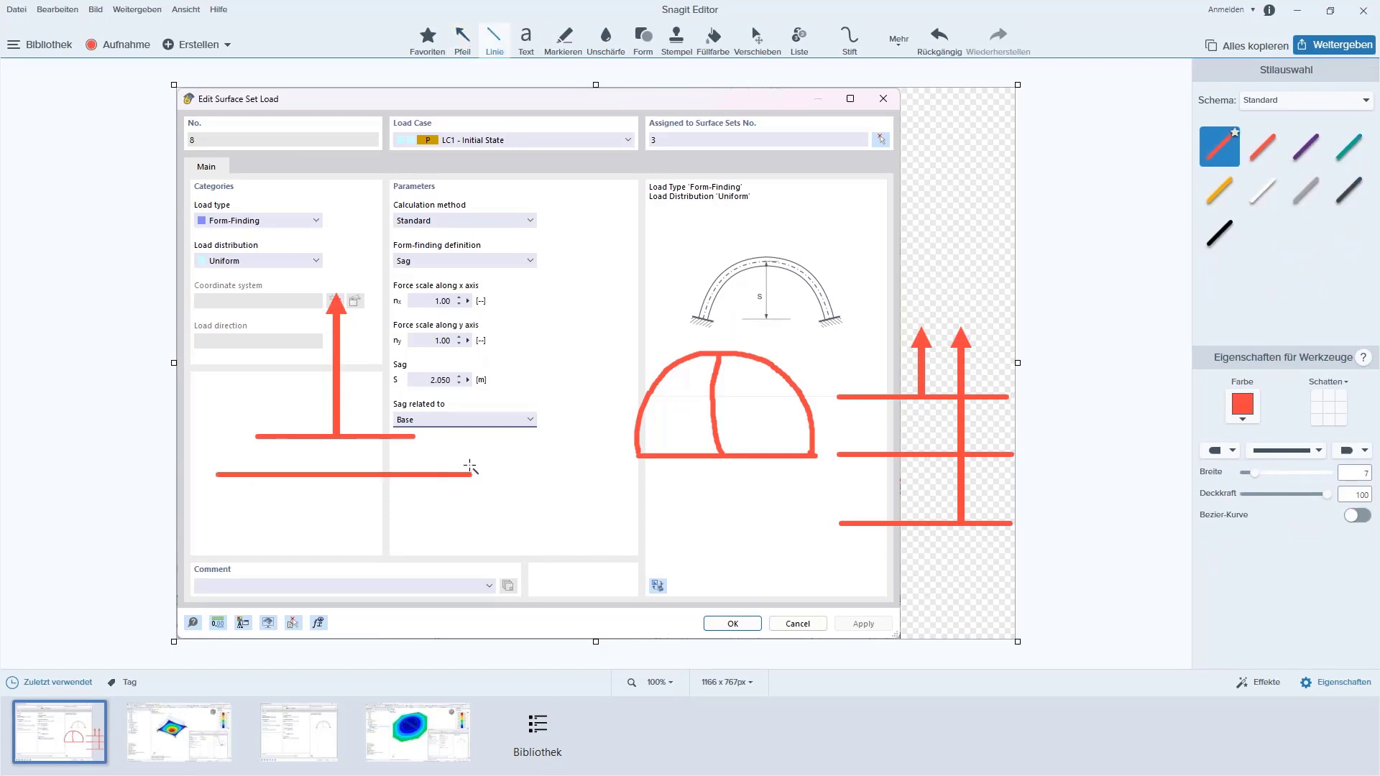
{"action": "left_click", "coordinate": [849, 40]}
{"action": "mouse_move", "coordinate": [210, 475]}
{"action": "left_mouse_down"}
{"action": "mouse_move", "coordinate": [299, 302]}
{"action": "mouse_move", "coordinate": [431, 375]}
{"action": "mouse_move", "coordinate": [471, 475]}
{"action": "left_mouse_up"}
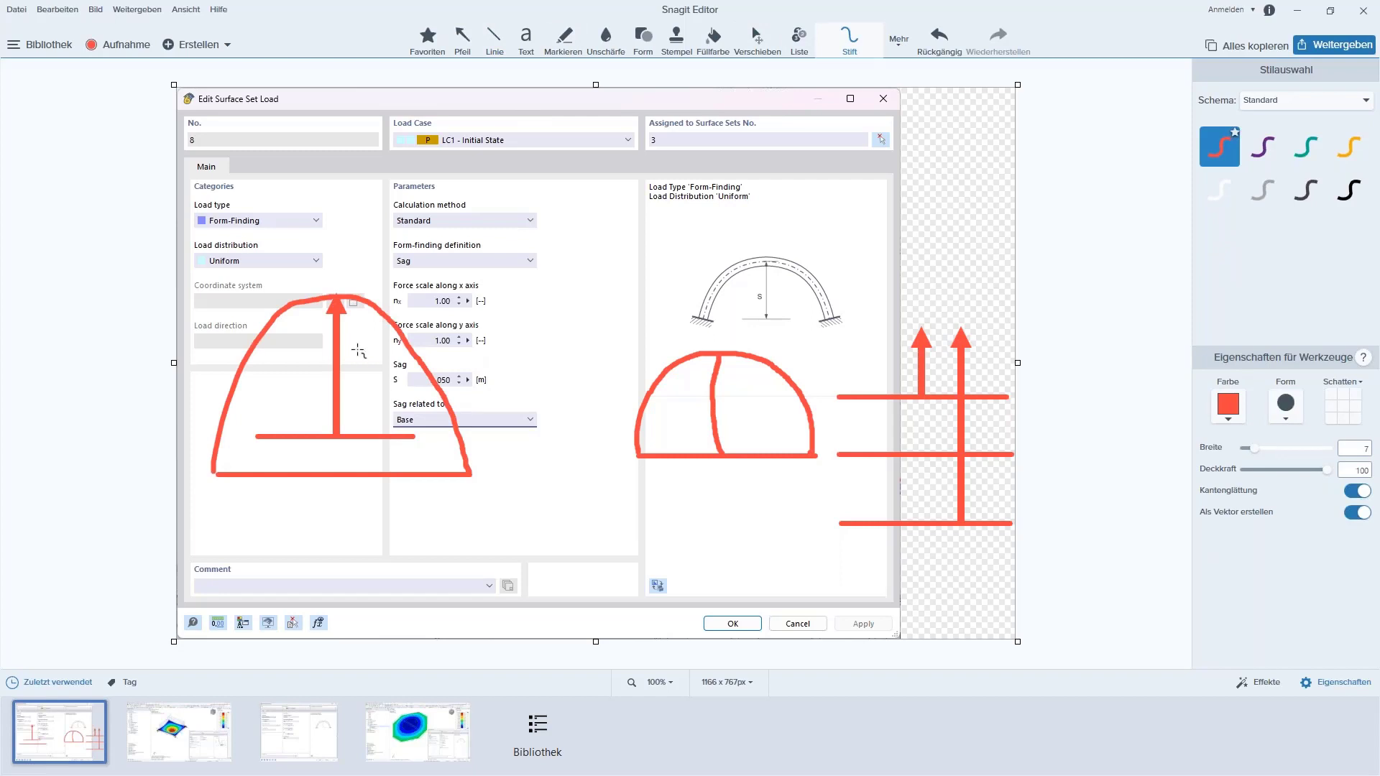
Mark the offset between the two lines, return to RFEM, and cancel the coordinate system and surface set load dialogs.
{"action": "left_click_drag", "start_coordinate": [355, 442], "coordinate": [355, 469]}
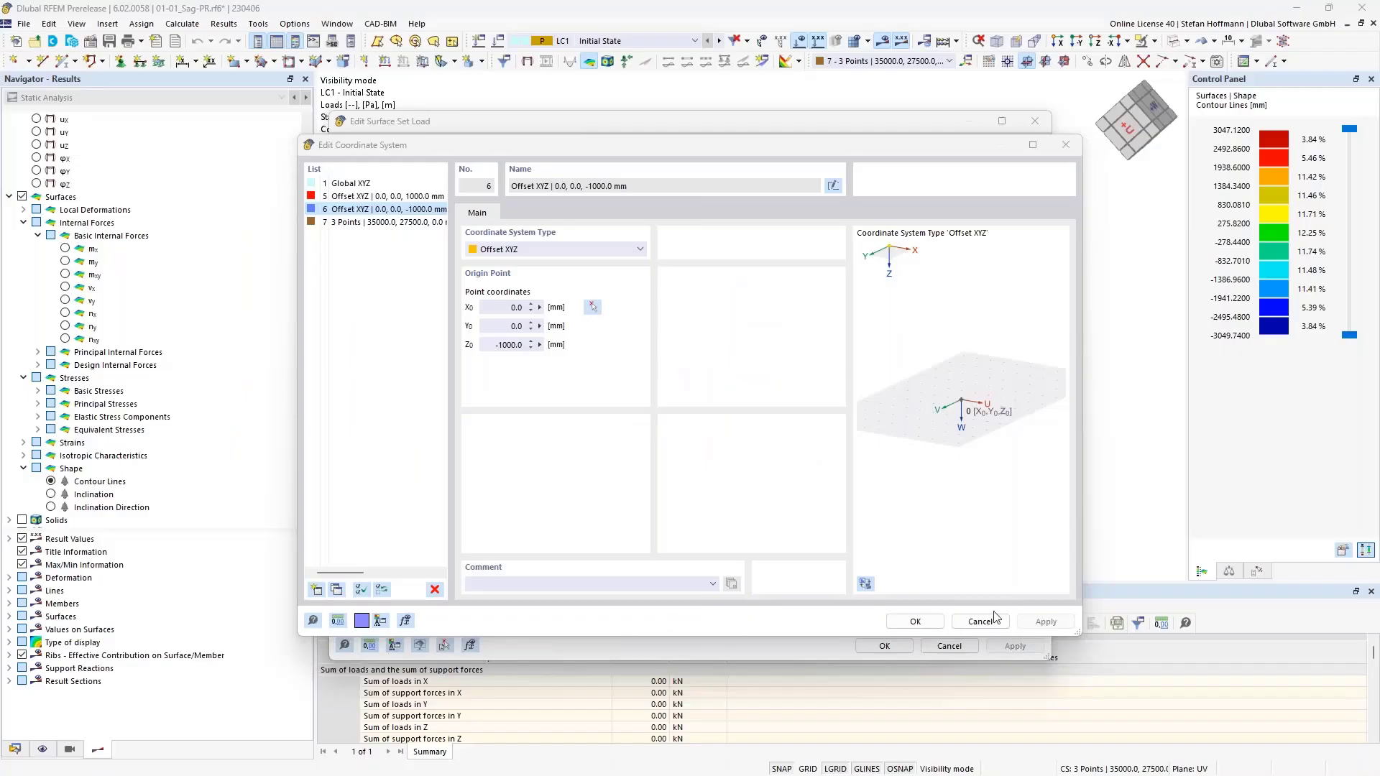
{"action": "left_click", "coordinate": [983, 622]}
{"action": "left_click", "coordinate": [961, 646]}
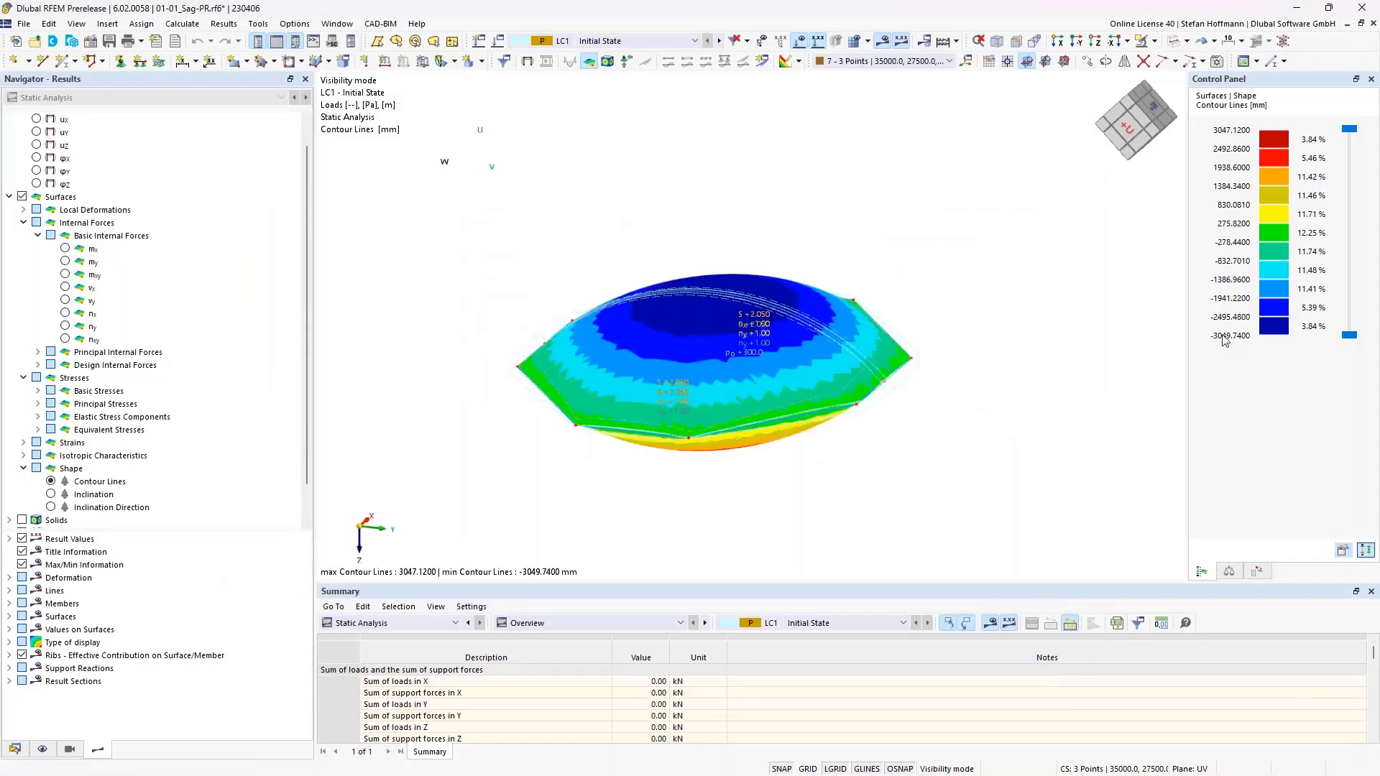
Display the axial forces nx on the isolated cushion and close the 01-01_Sag-PR model without saving changes.
{"action": "left_click", "coordinate": [65, 314]}
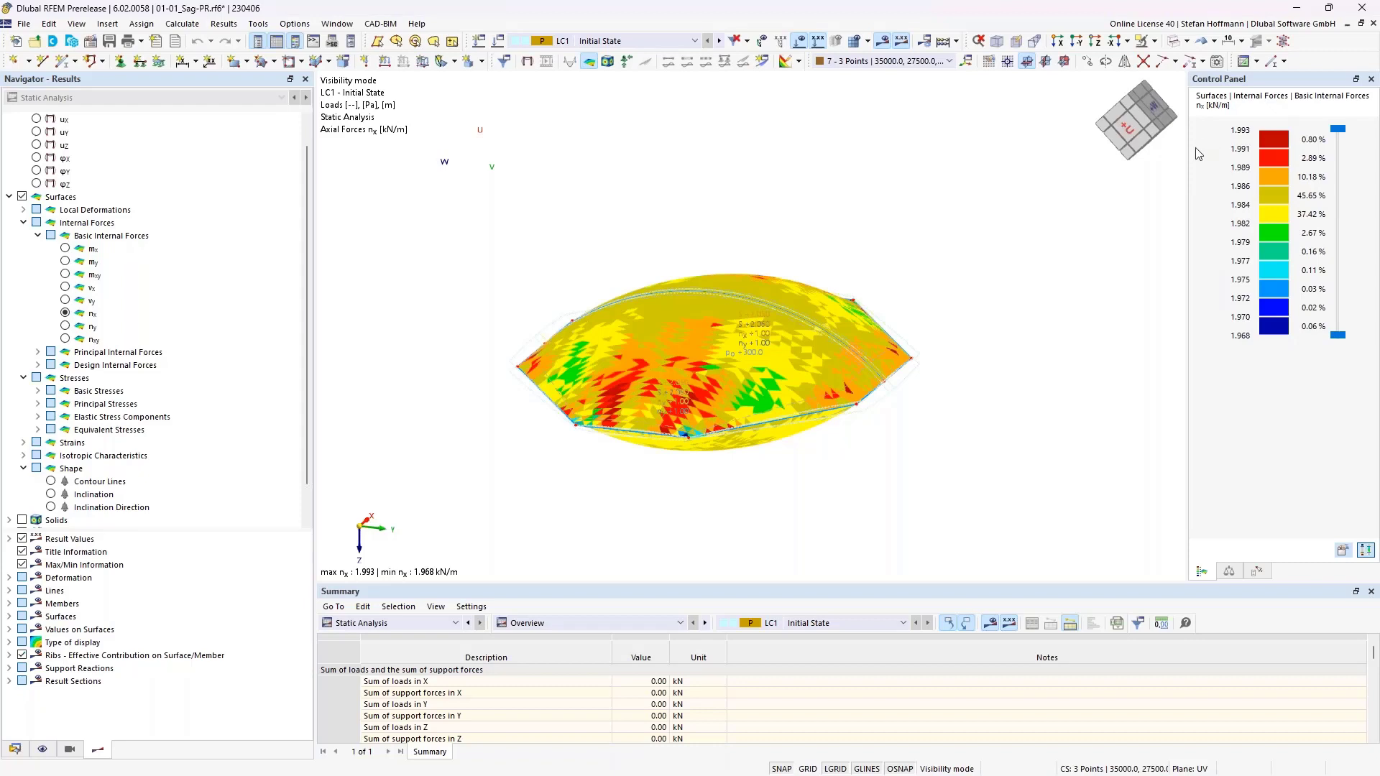
{"action": "middle_click_drag", "start_coordinate": [1017, 248], "coordinate": [980, 291], "text": "ctrl"}
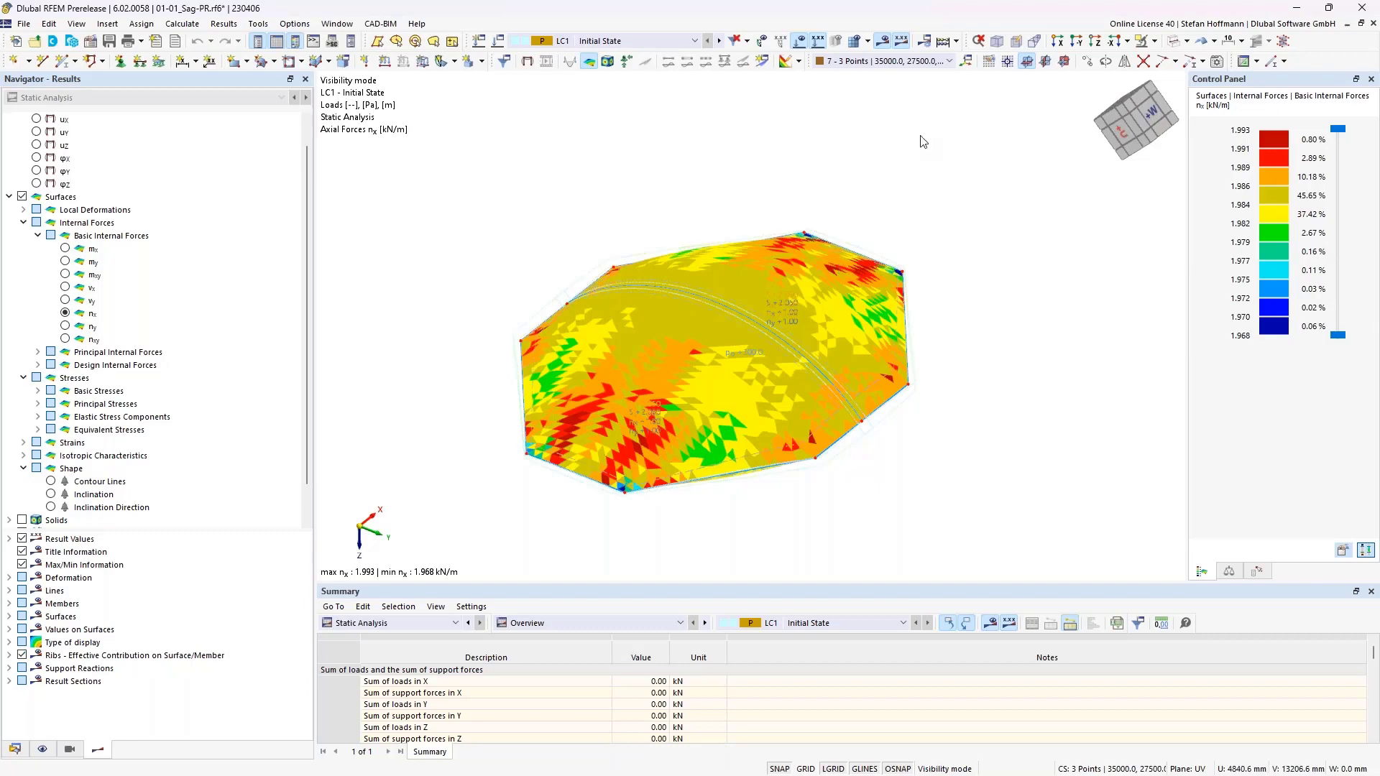
{"action": "left_click", "coordinate": [1363, 8]}
{"action": "left_click", "coordinate": [759, 459]}
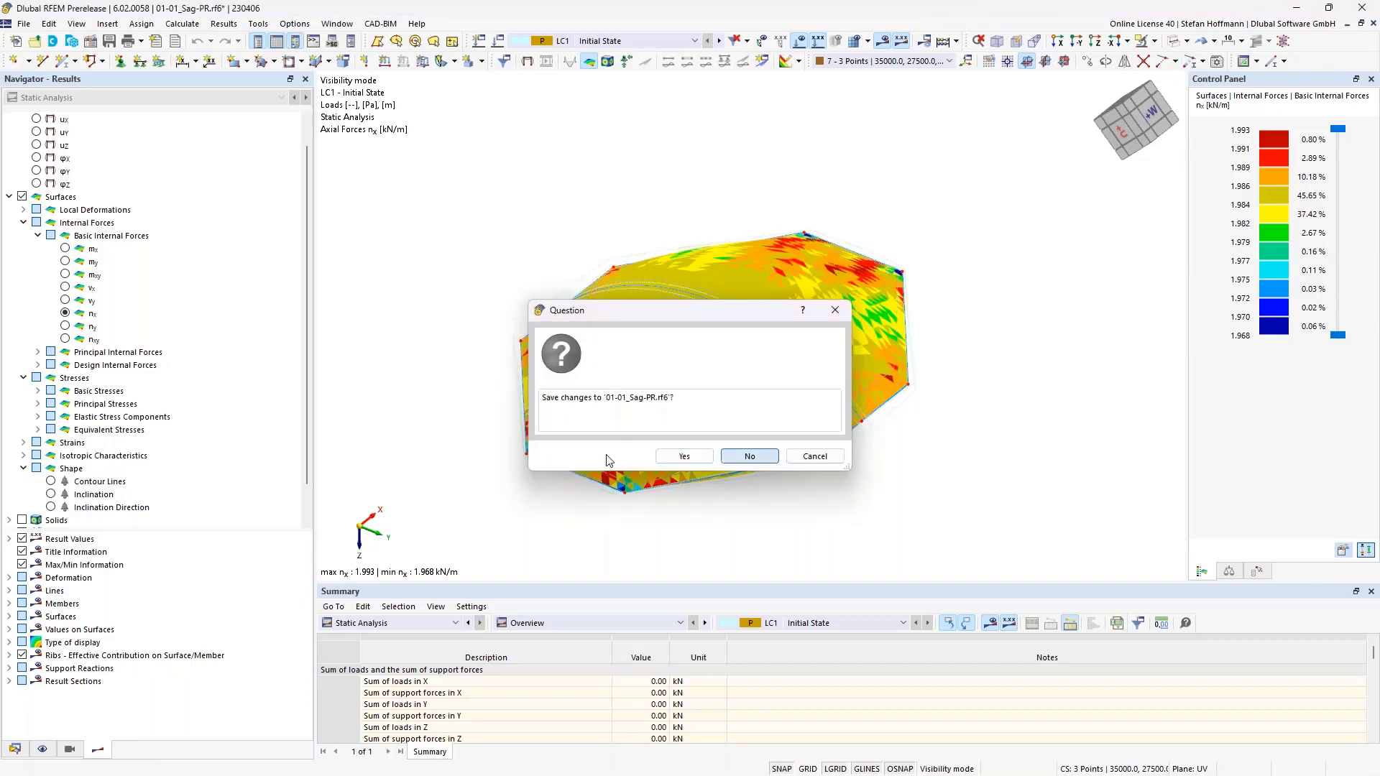
Switch to the 01-02_Ponding-PR model and make LC1 the active load case.
{"action": "key", "text": "alt+Tab"}
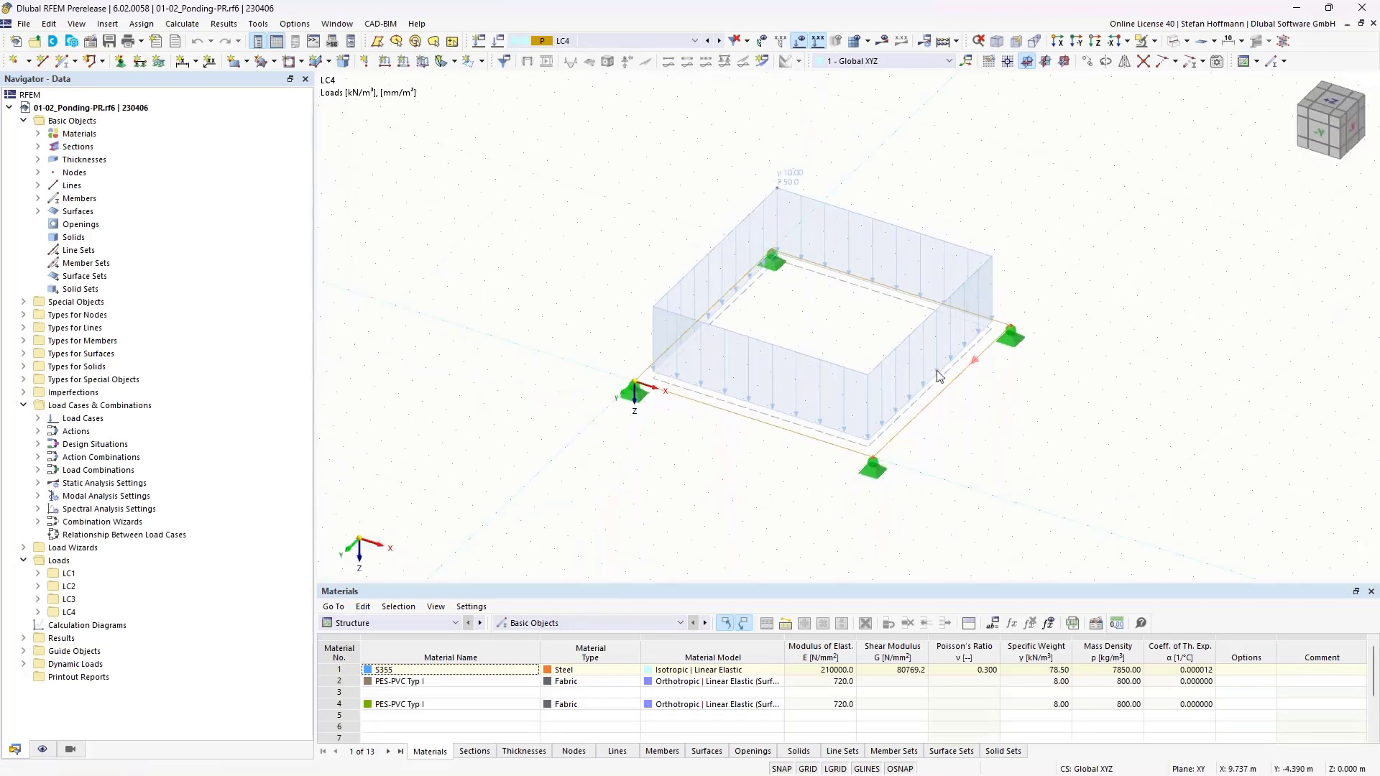
{"action": "left_click", "coordinate": [633, 41]}
{"action": "left_click", "coordinate": [633, 54]}
{"action": "middle_click_drag", "start_coordinate": [675, 180], "coordinate": [640, 205]}
{"action": "middle_click_drag", "start_coordinate": [763, 291], "coordinate": [789, 200]}
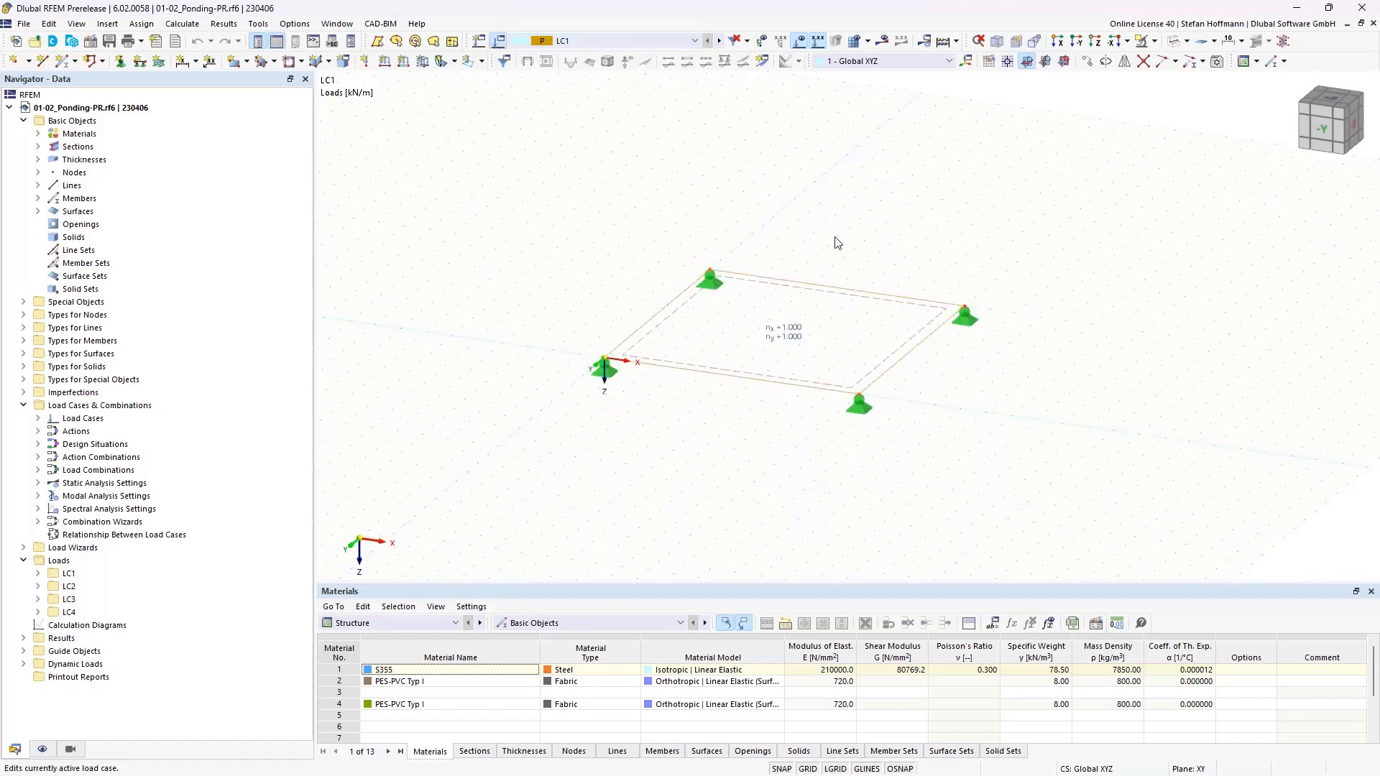
Look at the LC1 load case settings, close them unchanged, and calculate the membrane's LC1 results.
{"action": "double_click", "coordinate": [769, 220]}
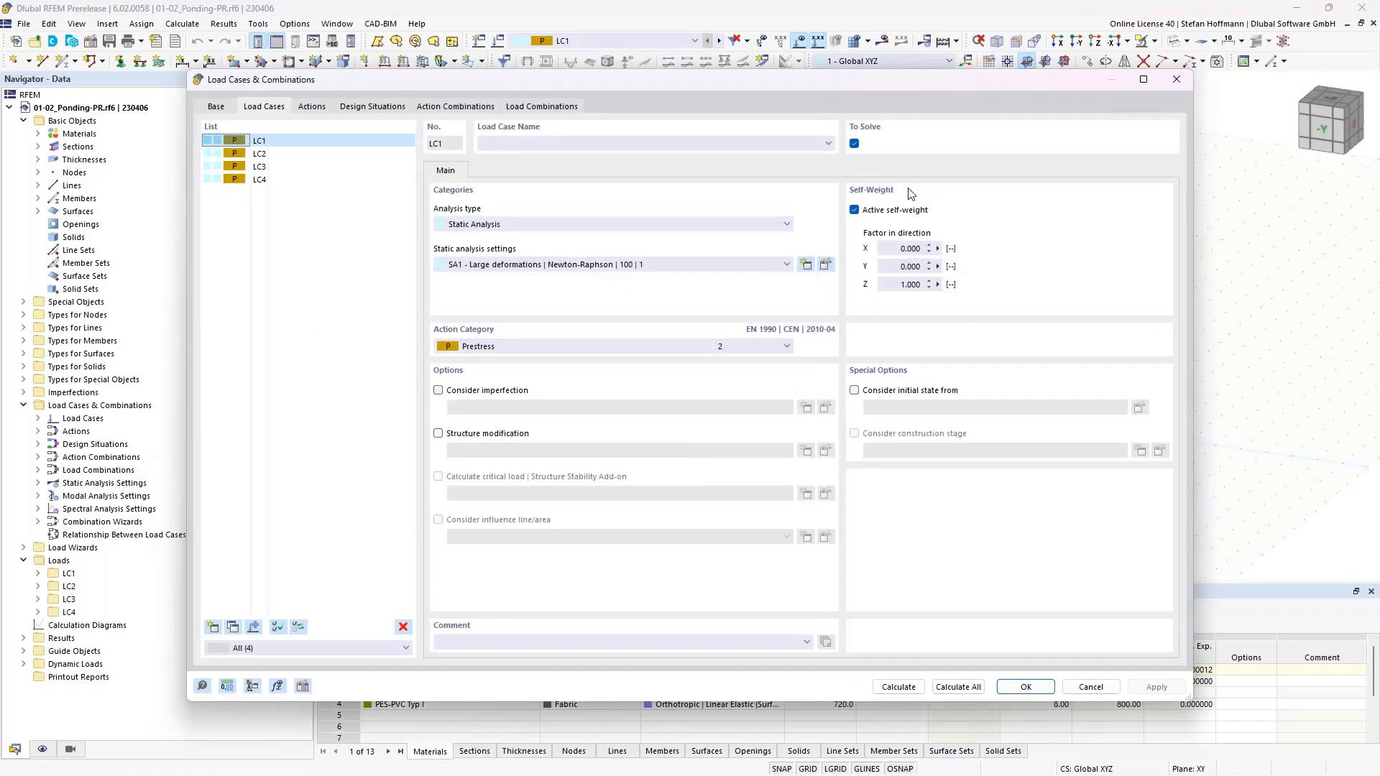
{"action": "key", "text": "Escape"}
{"action": "key", "text": "F5"}
{"action": "key", "text": "Return"}
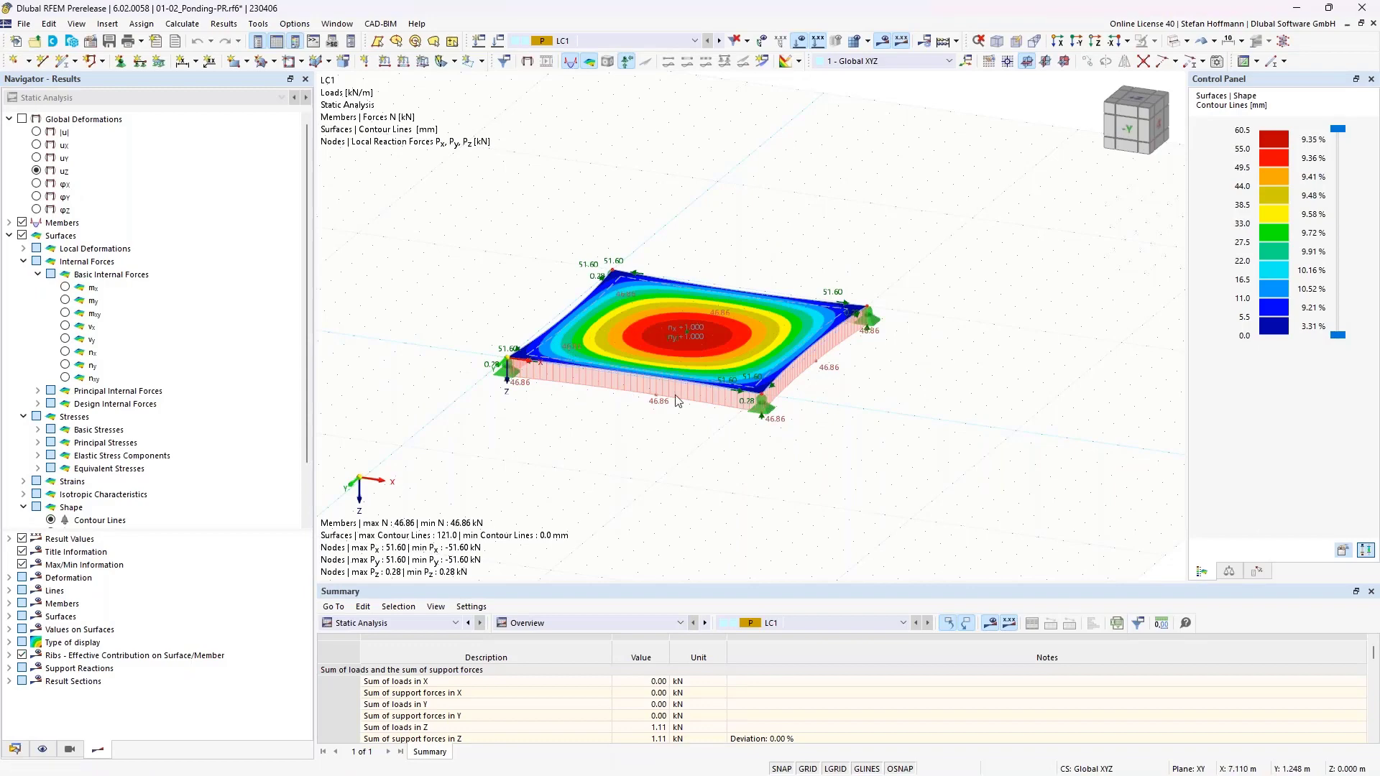
{"action": "scroll", "coordinate": [675, 373], "scroll_direction": "up", "scroll_amount": 2}
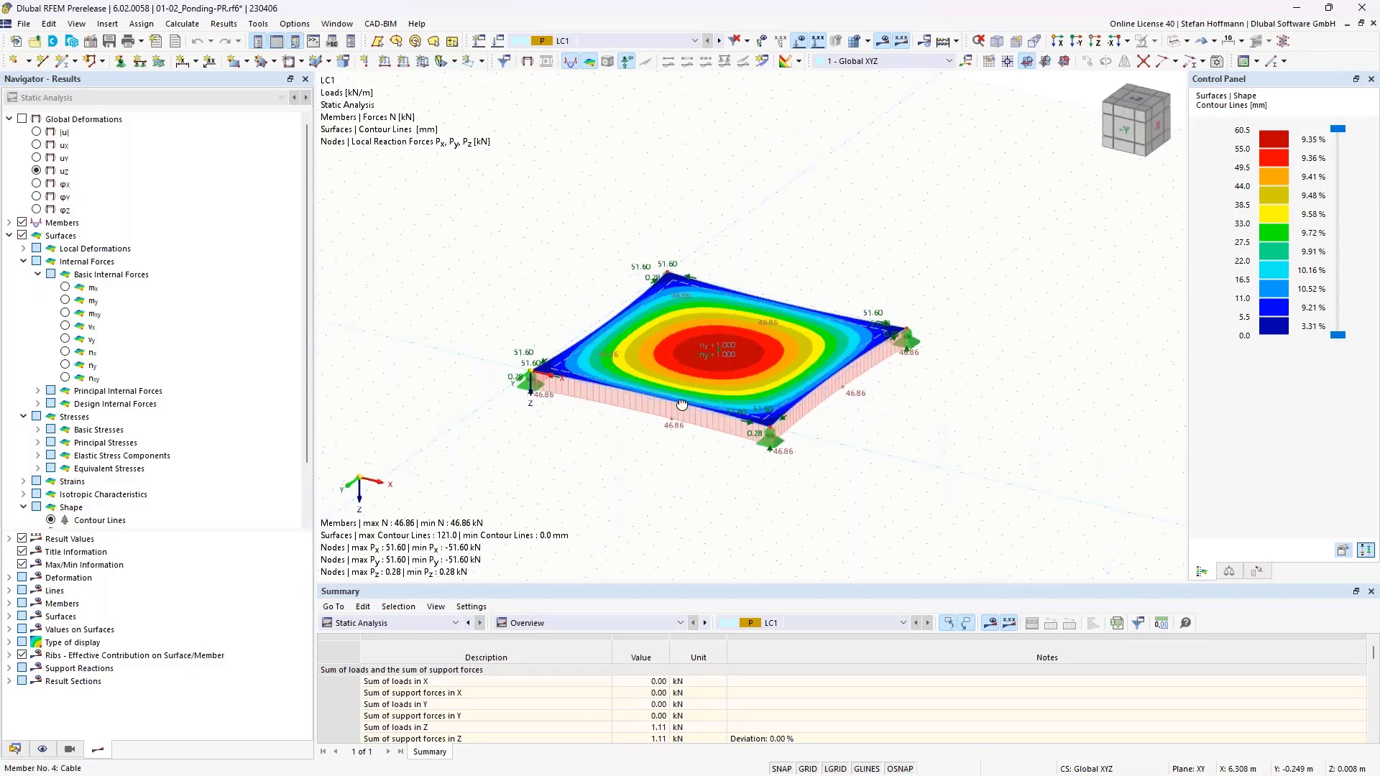
{"action": "middle_click_drag", "start_coordinate": [668, 370], "coordinate": [699, 258], "text": "ctrl"}
{"action": "scroll", "coordinate": [736, 373], "scroll_direction": "up", "scroll_amount": 3}
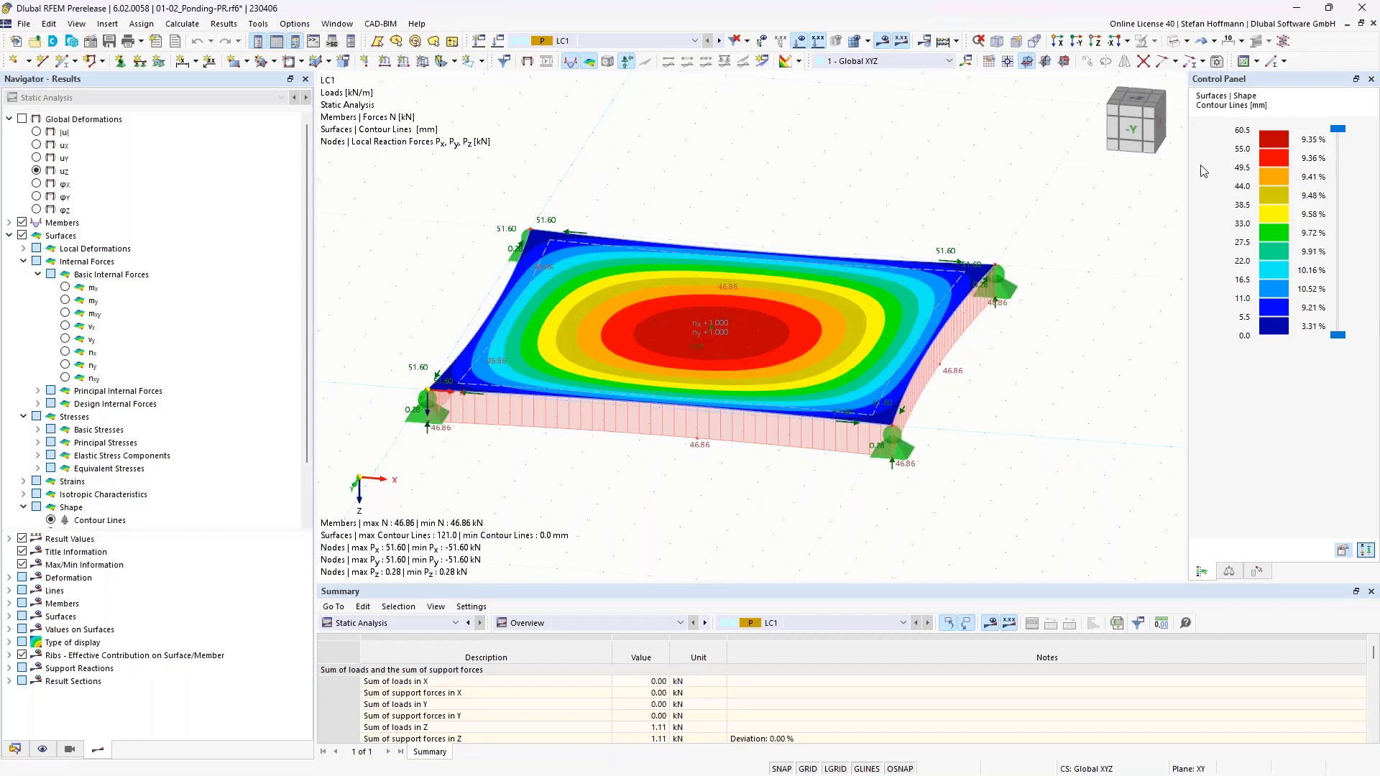
{"action": "middle_click_drag", "start_coordinate": [894, 335], "coordinate": [797, 413], "text": "ctrl"}
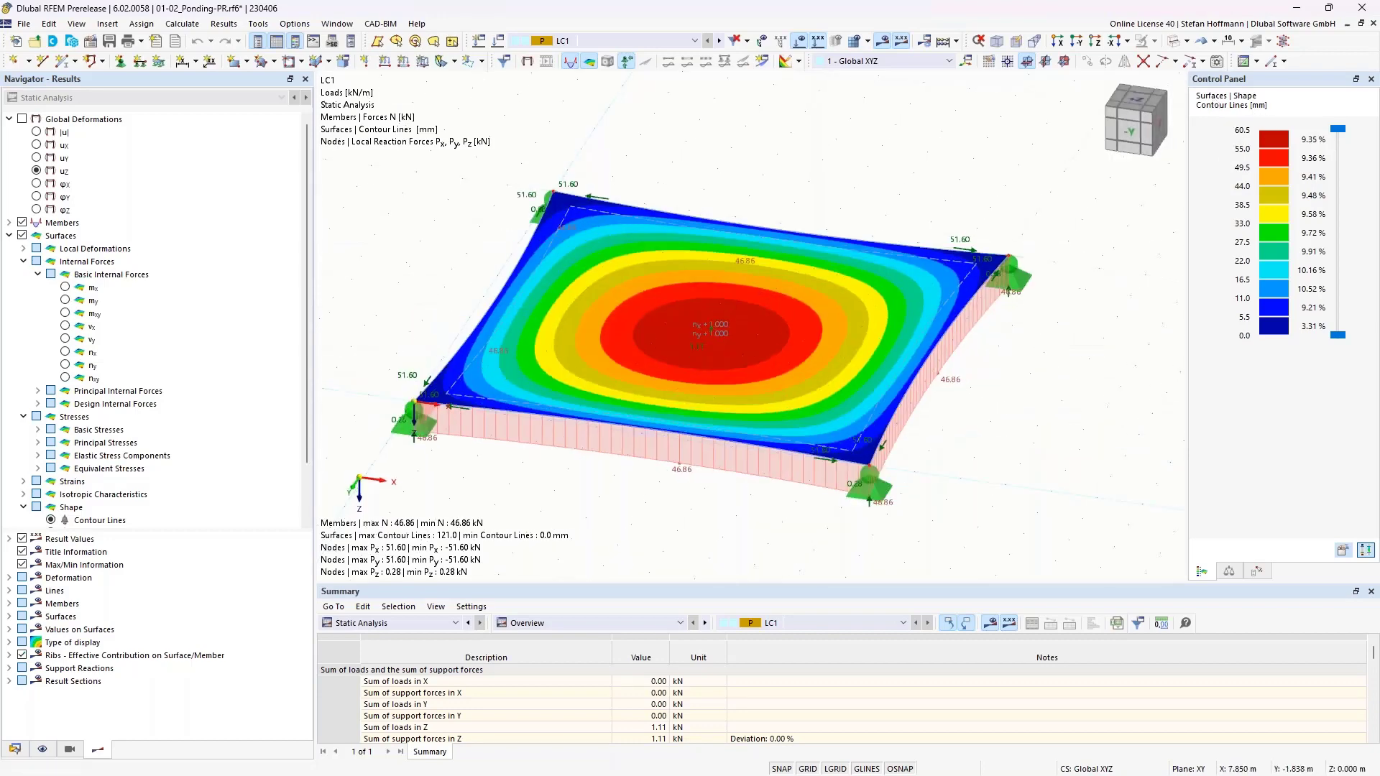
Activate LC2, open its ponding surface load for editing, and review the available load types.
{"action": "left_click", "coordinate": [719, 40]}
{"action": "scroll", "coordinate": [728, 197], "scroll_direction": "down", "scroll_amount": 1}
{"action": "middle_click_drag", "start_coordinate": [727, 197], "coordinate": [502, 290]}
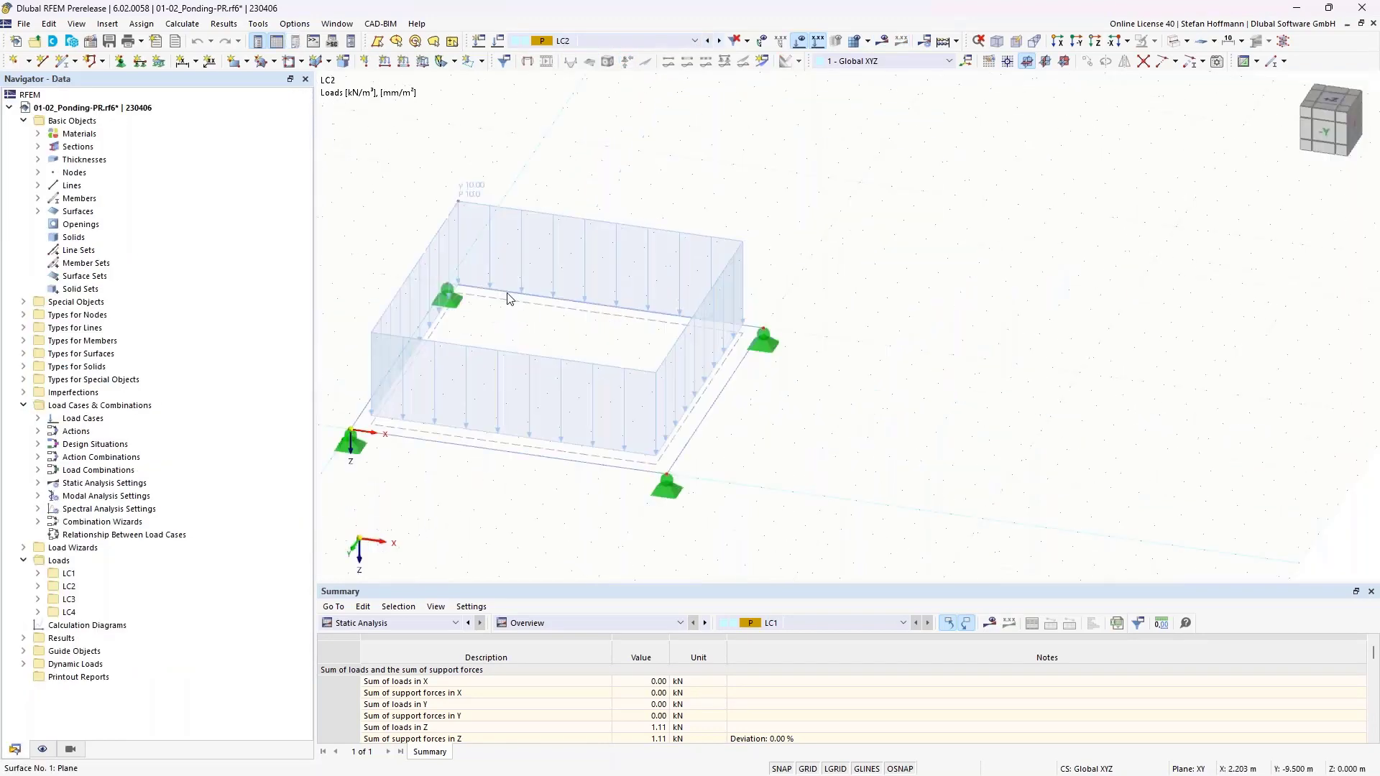
{"action": "double_click", "coordinate": [469, 196]}
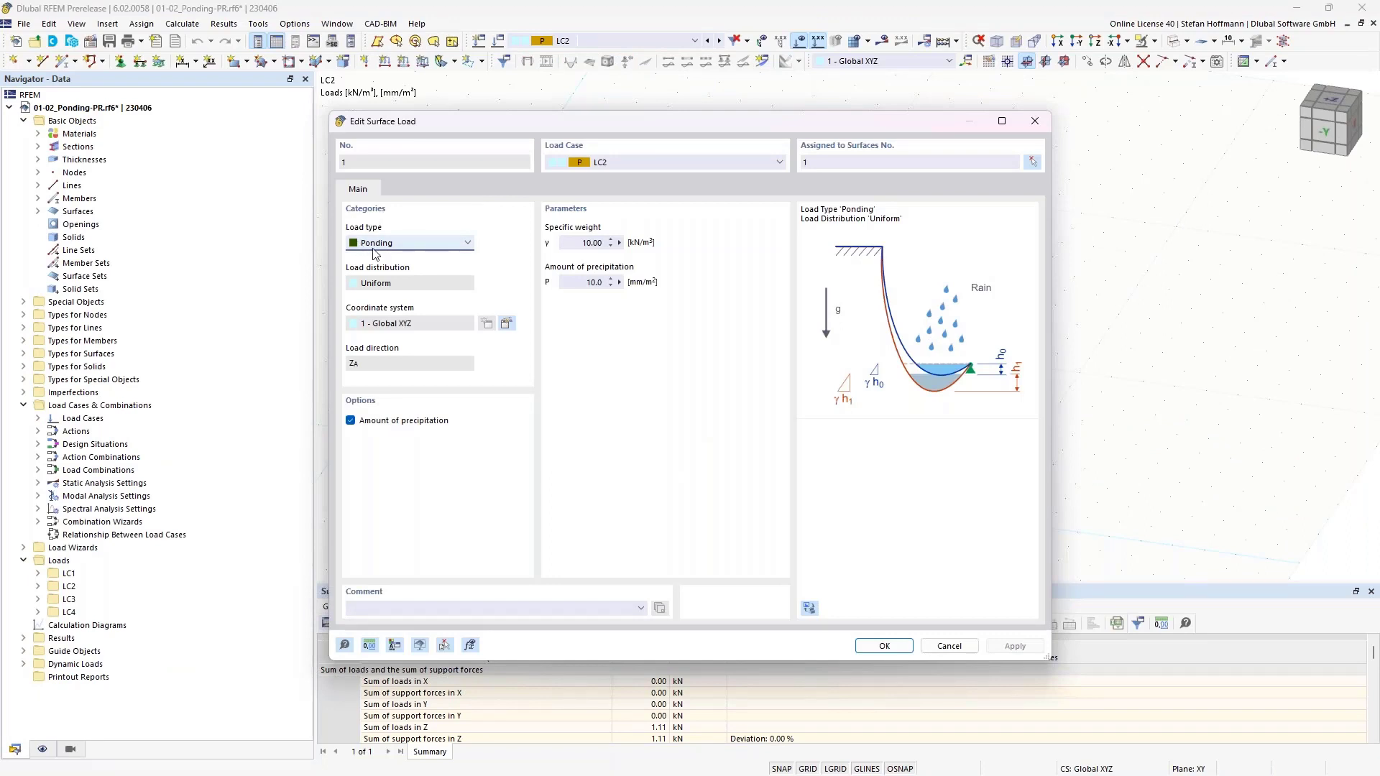
{"action": "left_click", "coordinate": [381, 248]}
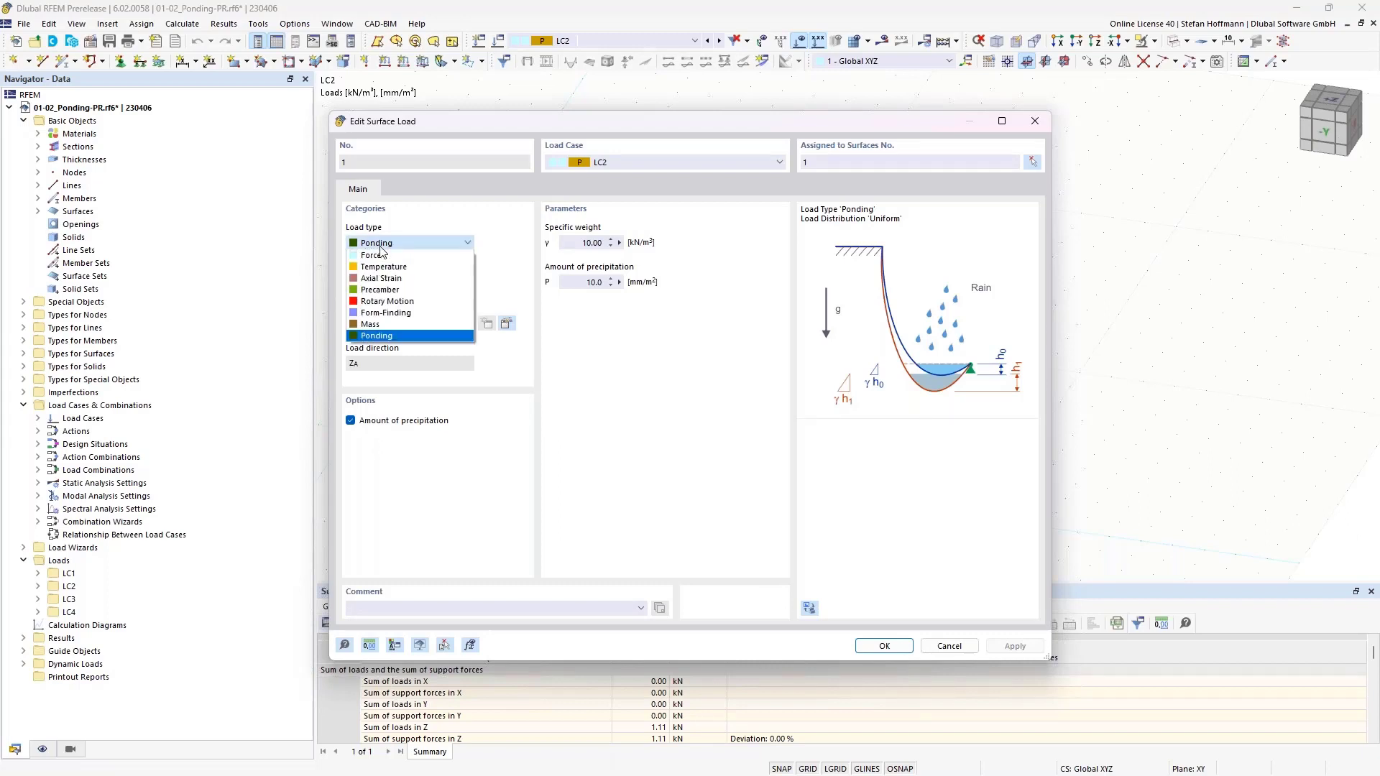
{"action": "left_click", "coordinate": [381, 246]}
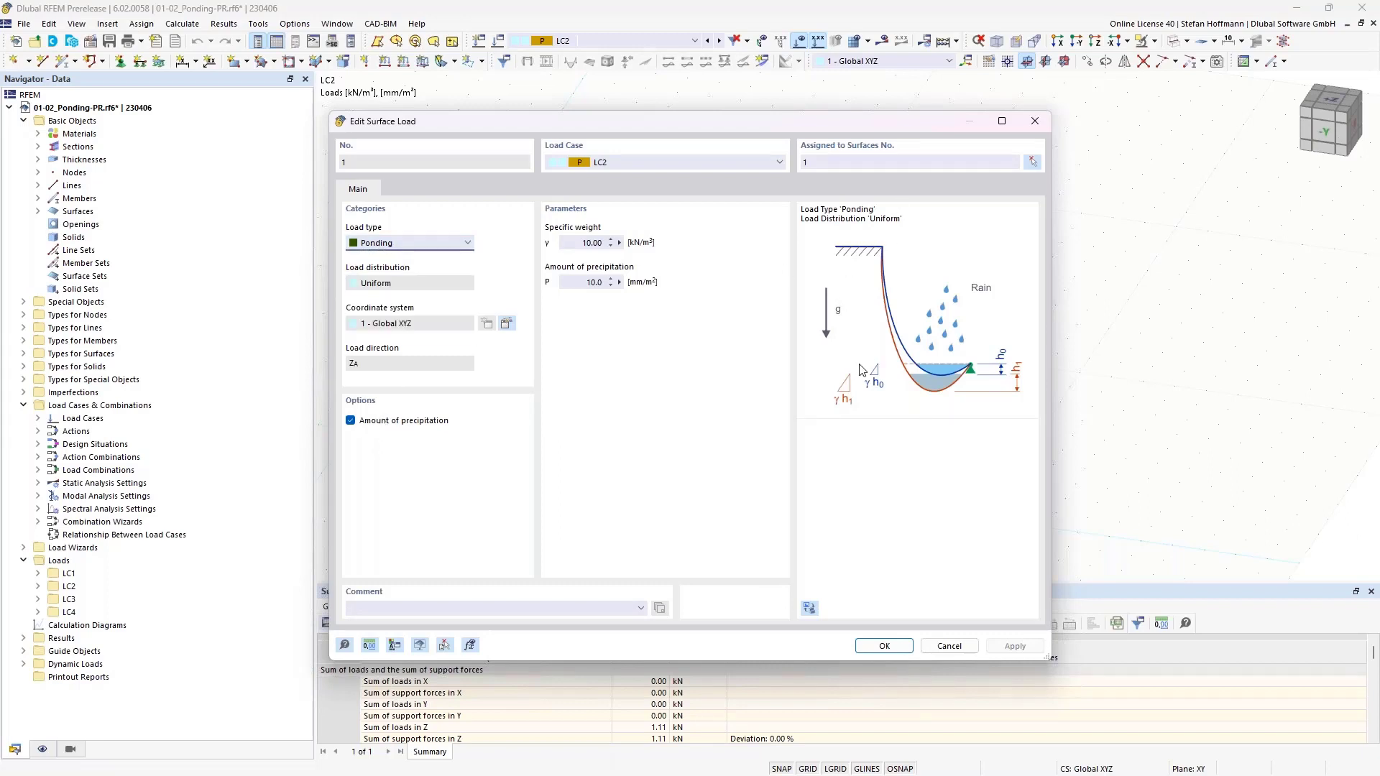
Turn the ponding load's amount of precipitation option off and back on, and accept the surface load.
{"action": "left_click", "coordinate": [424, 422]}
{"action": "left_click", "coordinate": [600, 243]}
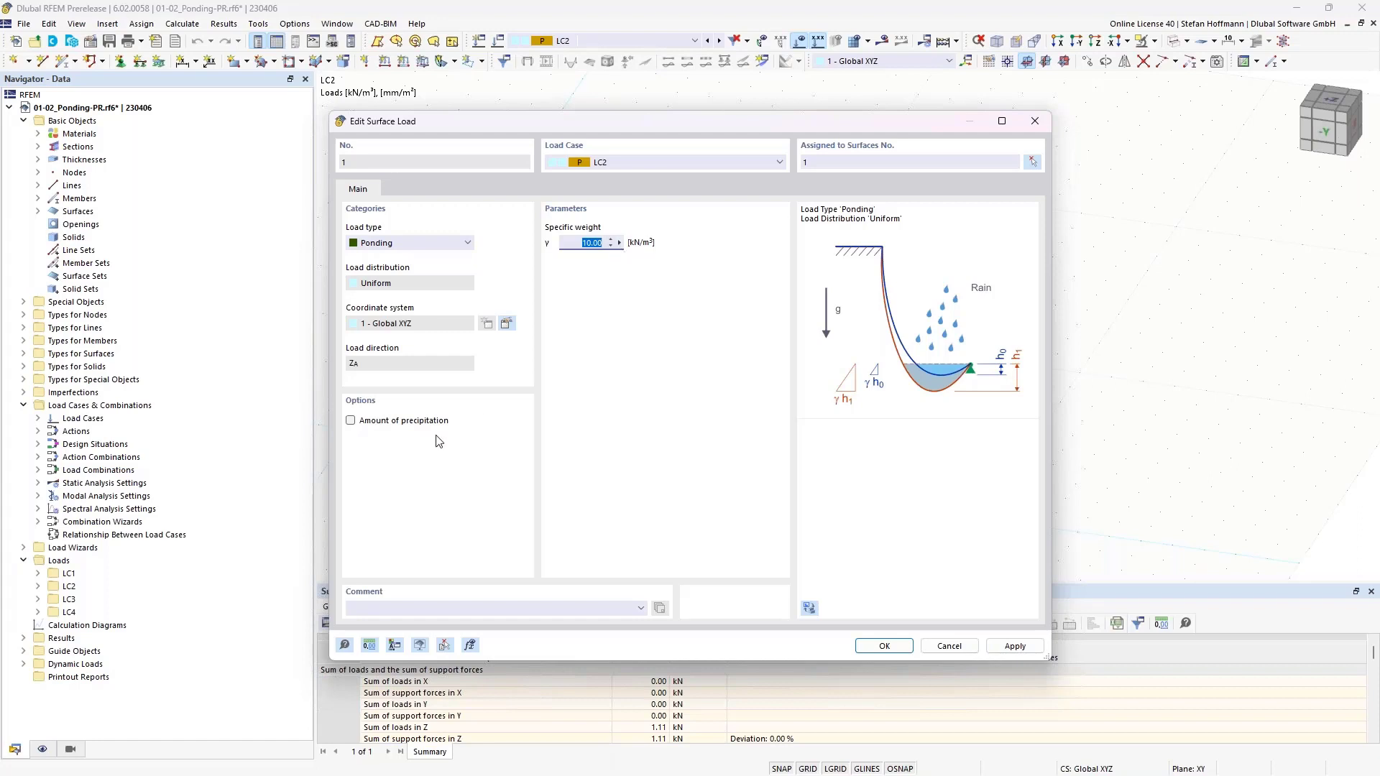
{"action": "left_click", "coordinate": [415, 424]}
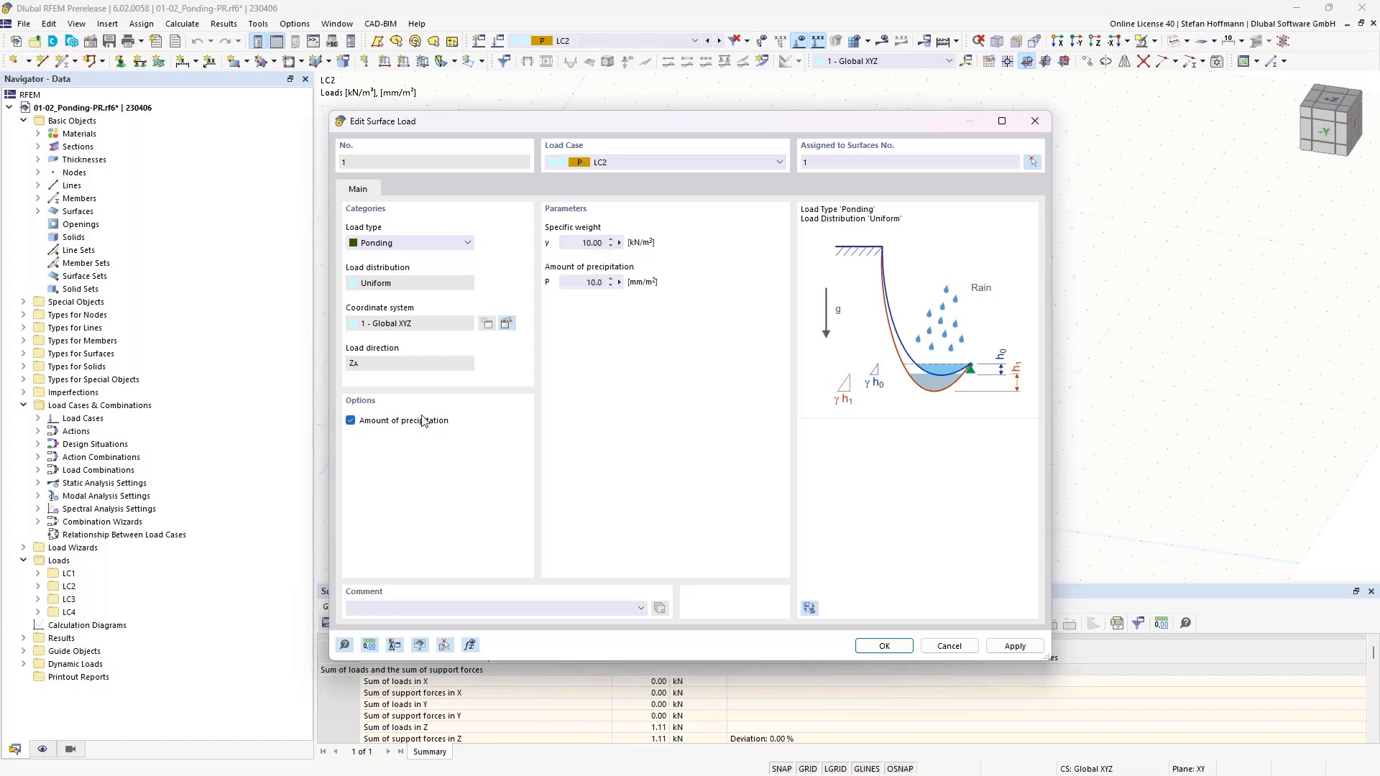
{"action": "left_click", "coordinate": [574, 285]}
{"action": "key", "text": "Return"}
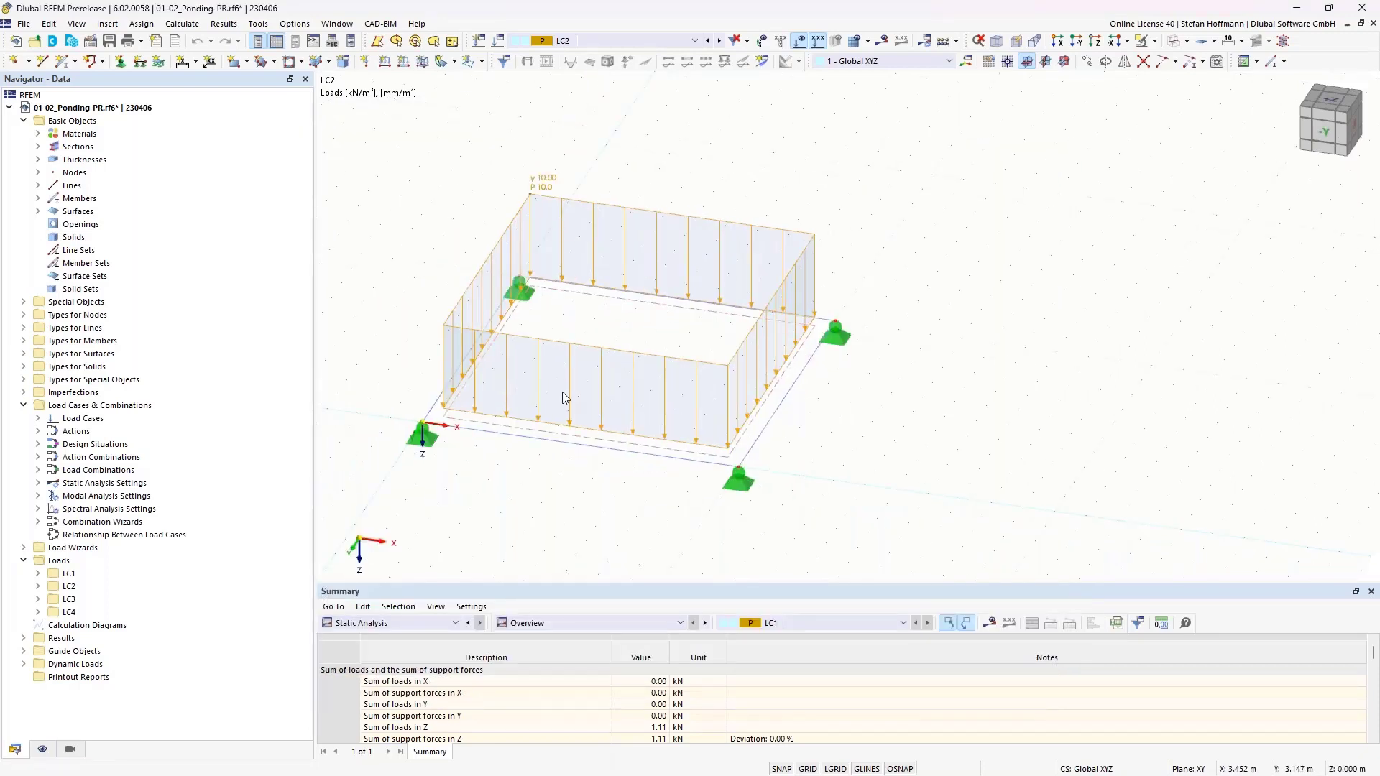
Calculate LC2 and highlight the sums of loads and support forces in Z in the result summary.
{"action": "mouse_move", "coordinate": [551, 195]}
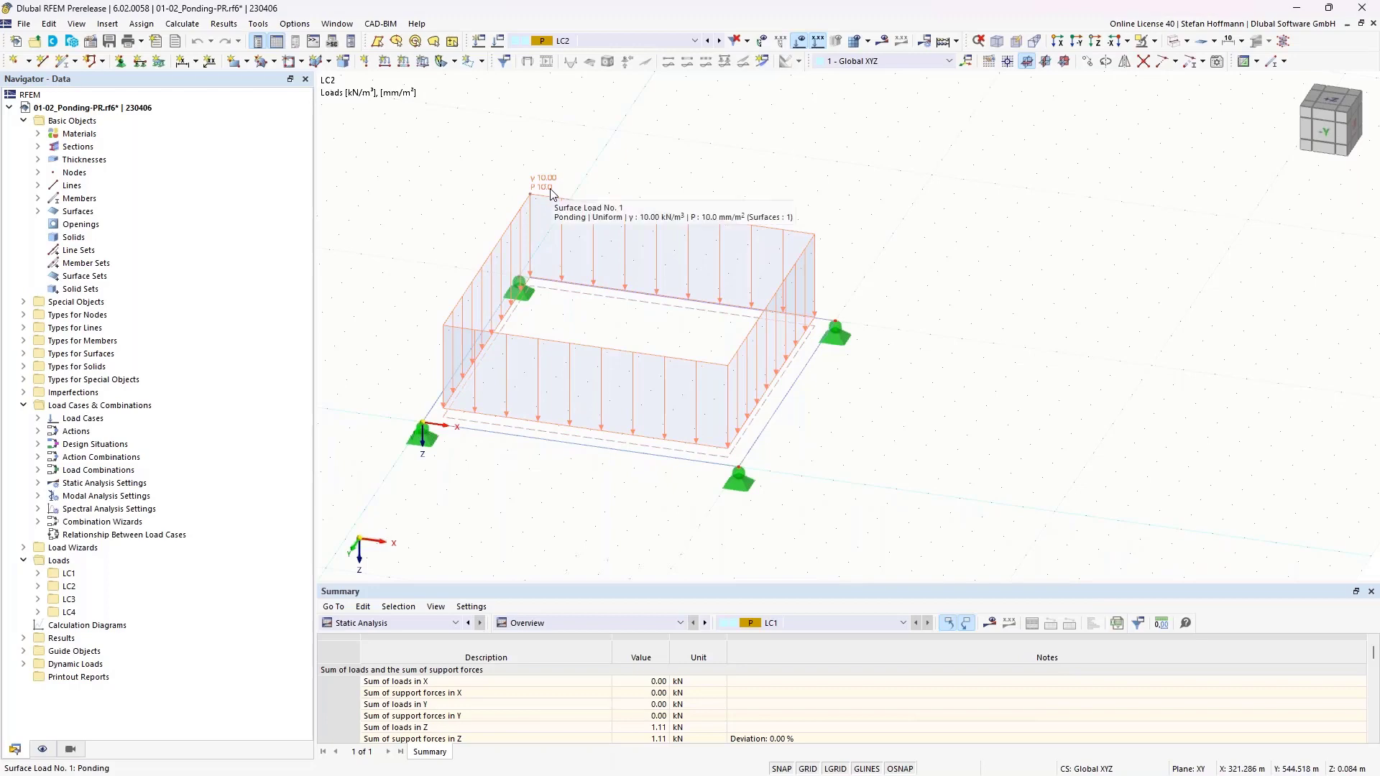
{"action": "key", "text": "F5"}
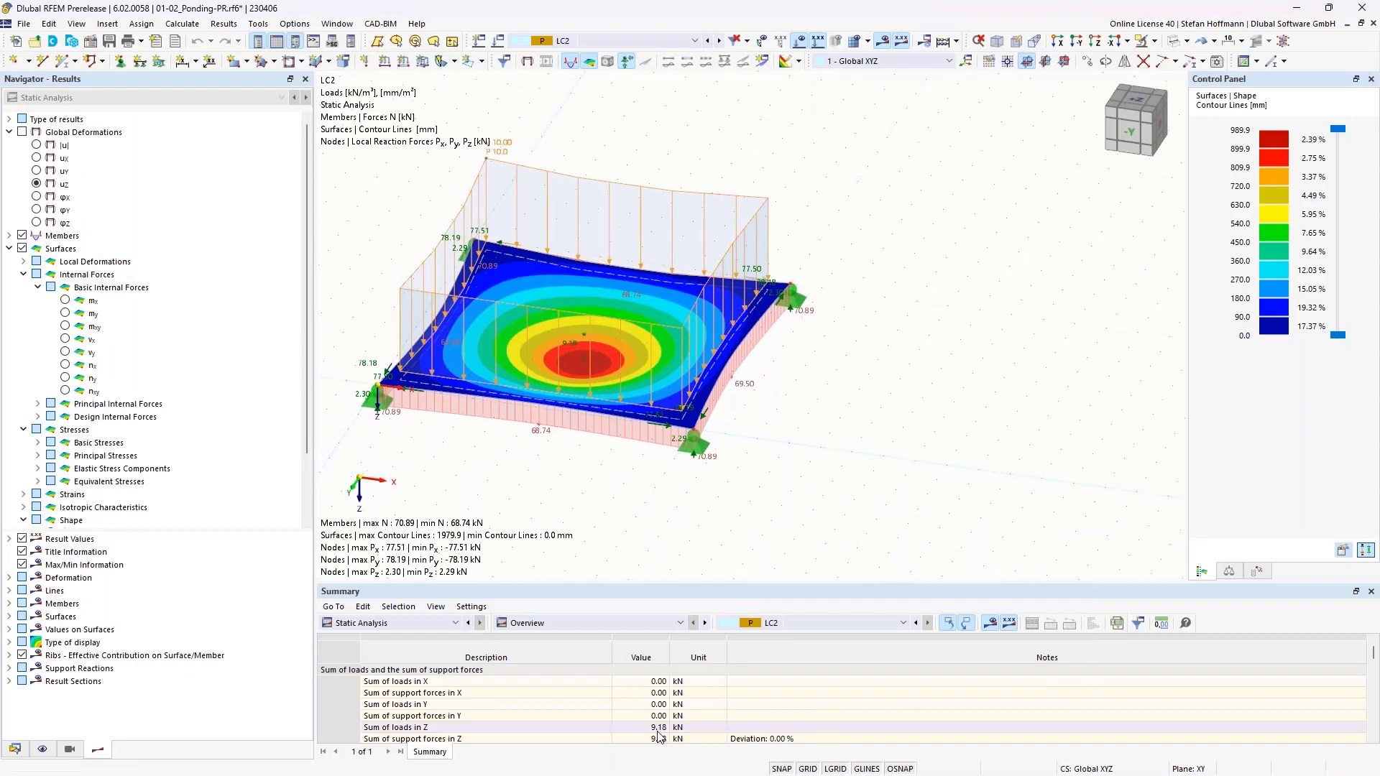
{"action": "left_click_drag", "start_coordinate": [658, 739], "coordinate": [677, 721]}
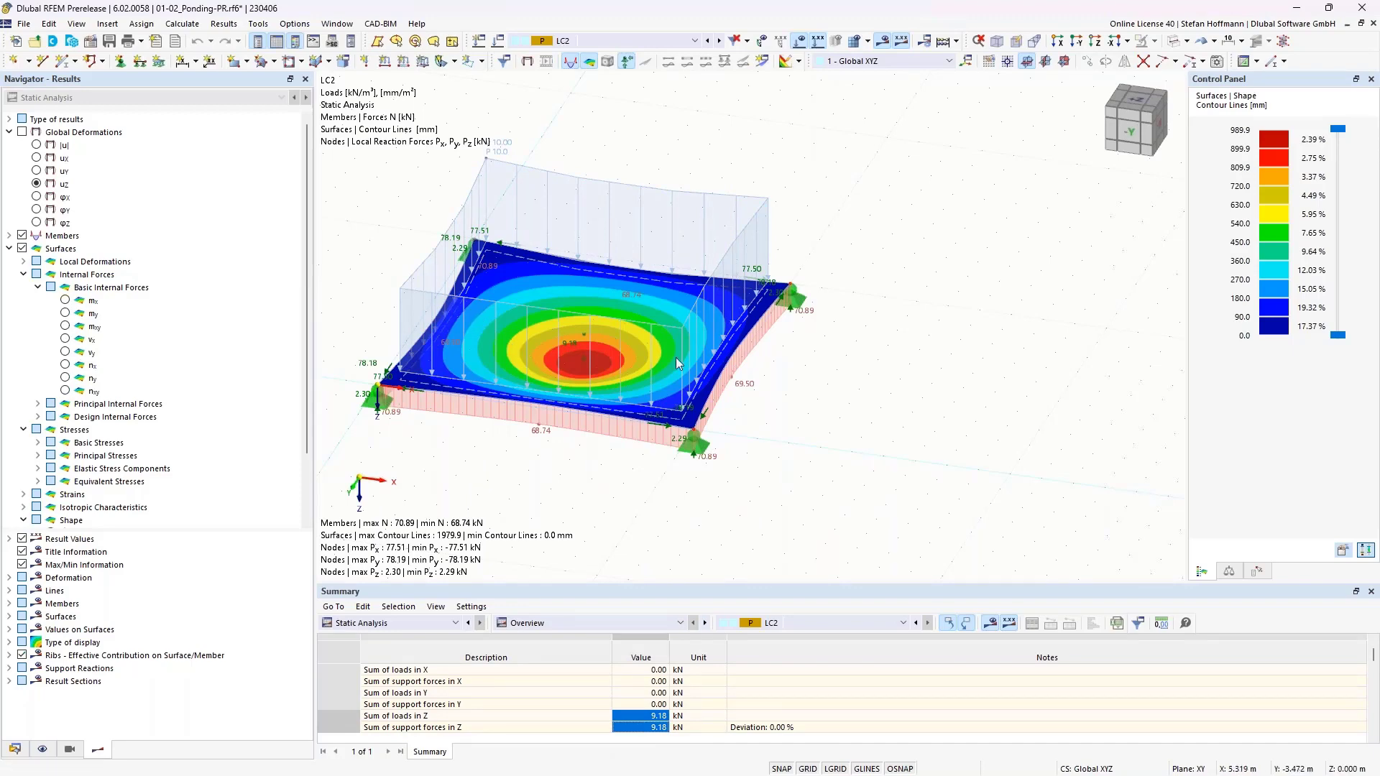
{"action": "middle_click_drag", "start_coordinate": [683, 414], "coordinate": [525, 144], "text": "ctrl"}
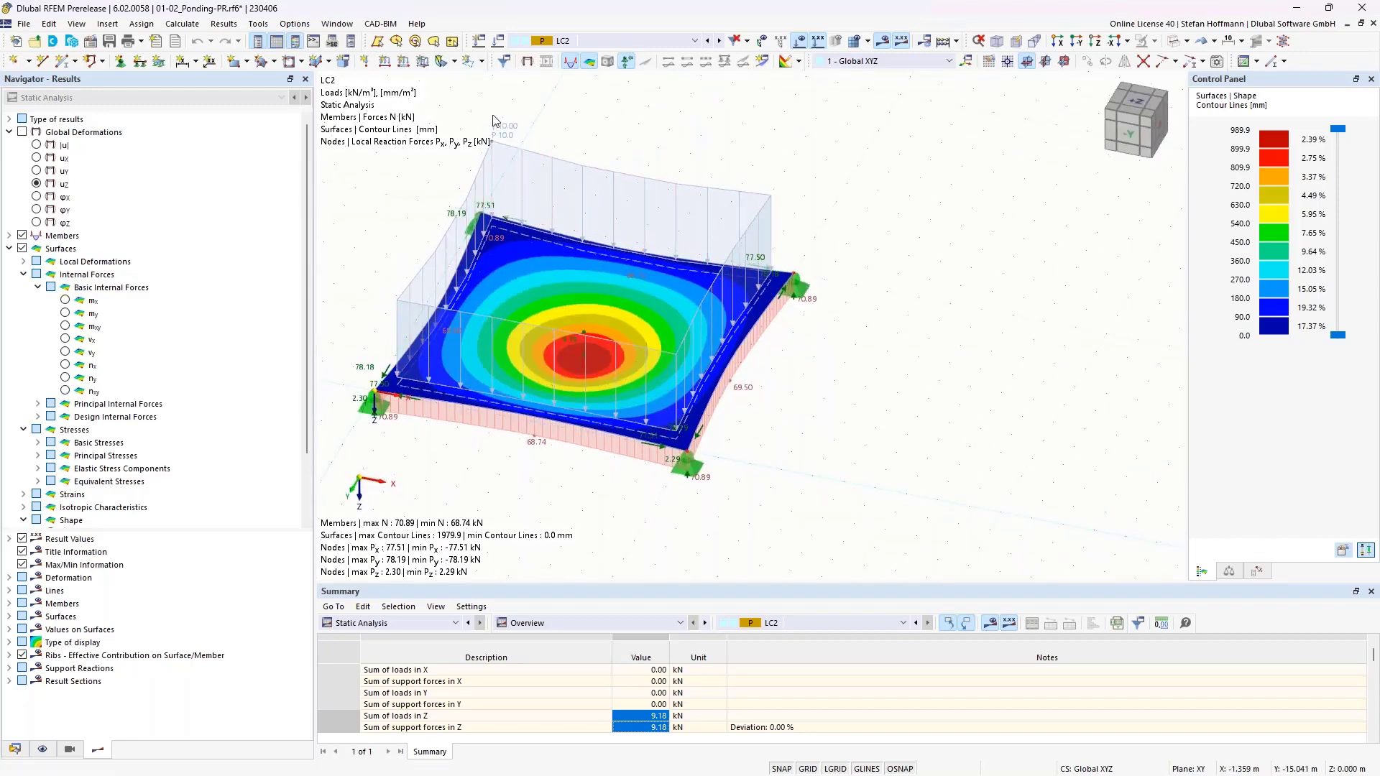
Activate LC4, calculate it, and inspect the ponded membrane's contour lines.
{"action": "left_click", "coordinate": [719, 41]}
{"action": "left_click", "coordinate": [721, 42]}
{"action": "key", "text": "F5"}
{"action": "key", "text": "Return"}
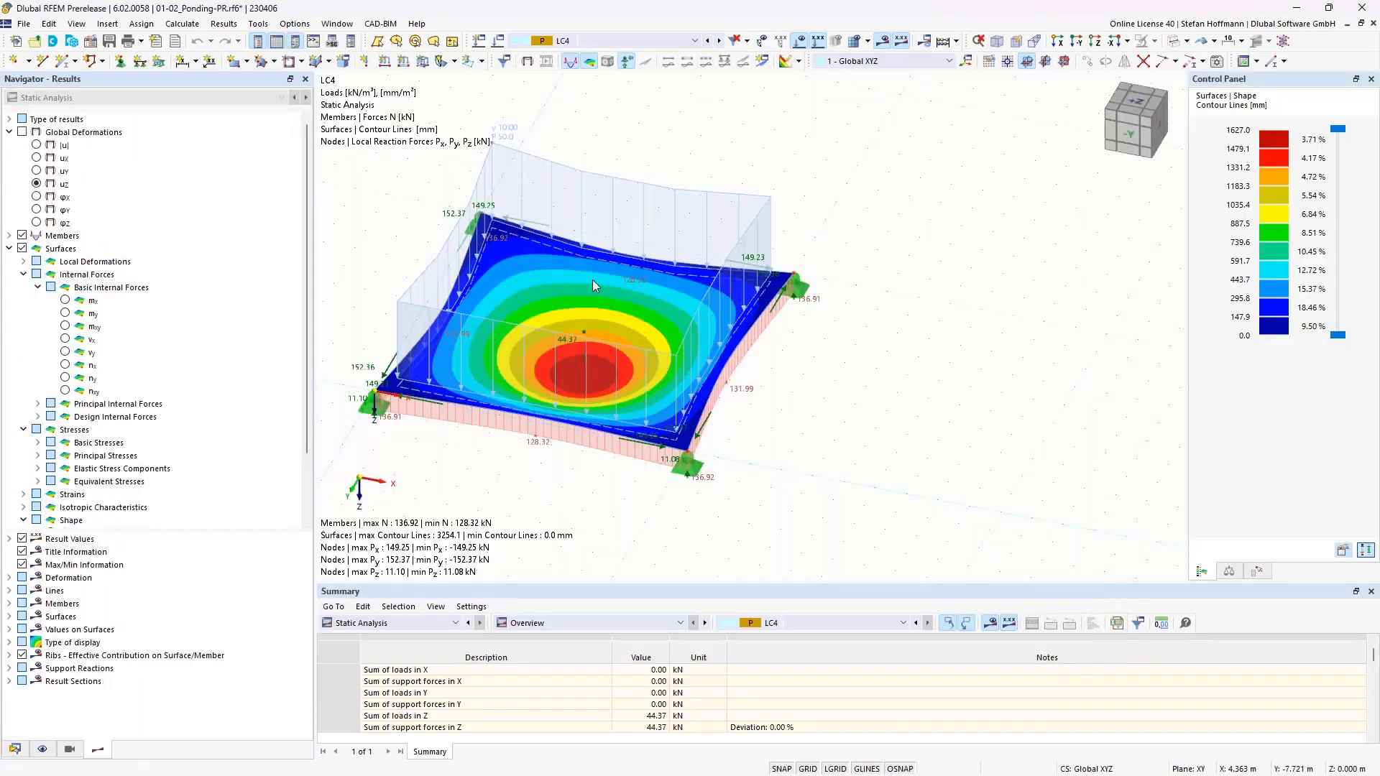
{"action": "middle_click_drag", "start_coordinate": [592, 279], "coordinate": [617, 291]}
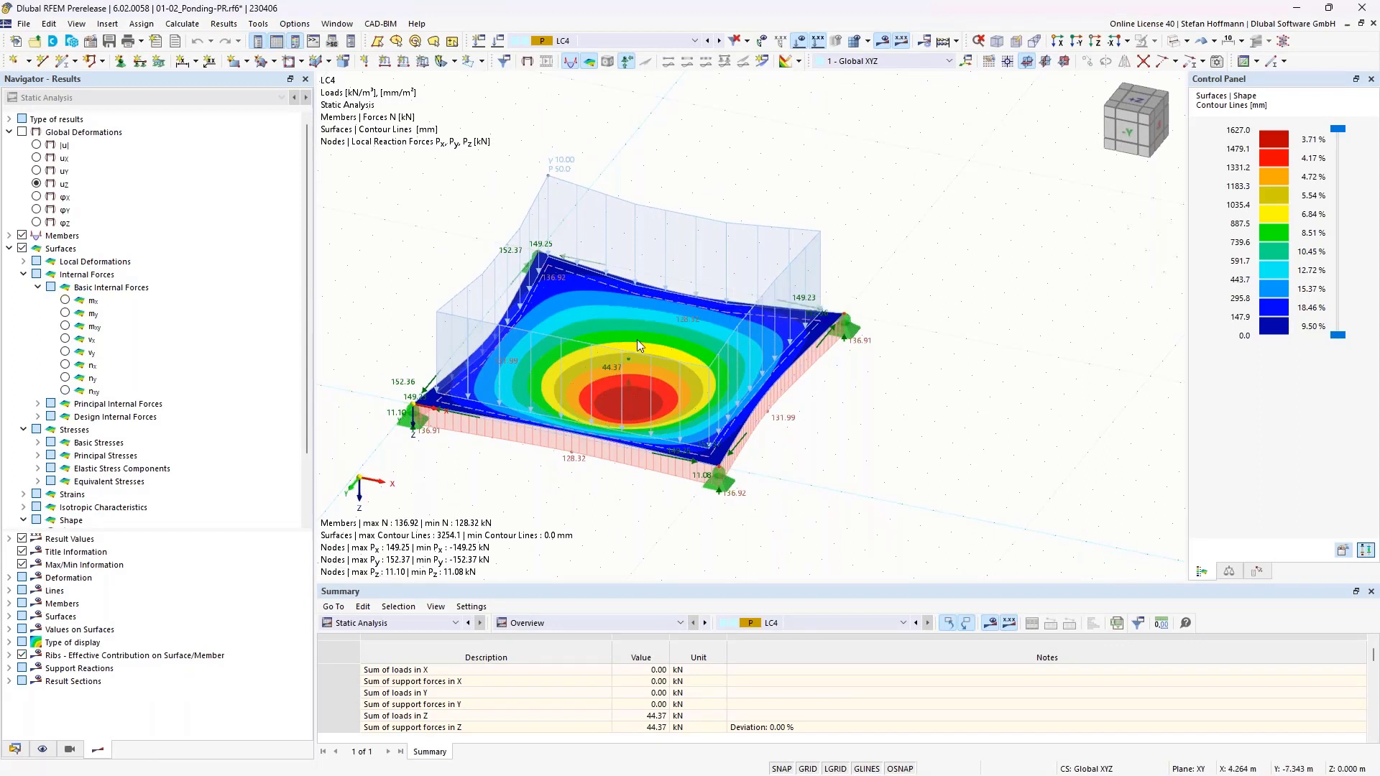
{"action": "middle_click_drag", "start_coordinate": [619, 343], "coordinate": [672, 322]}
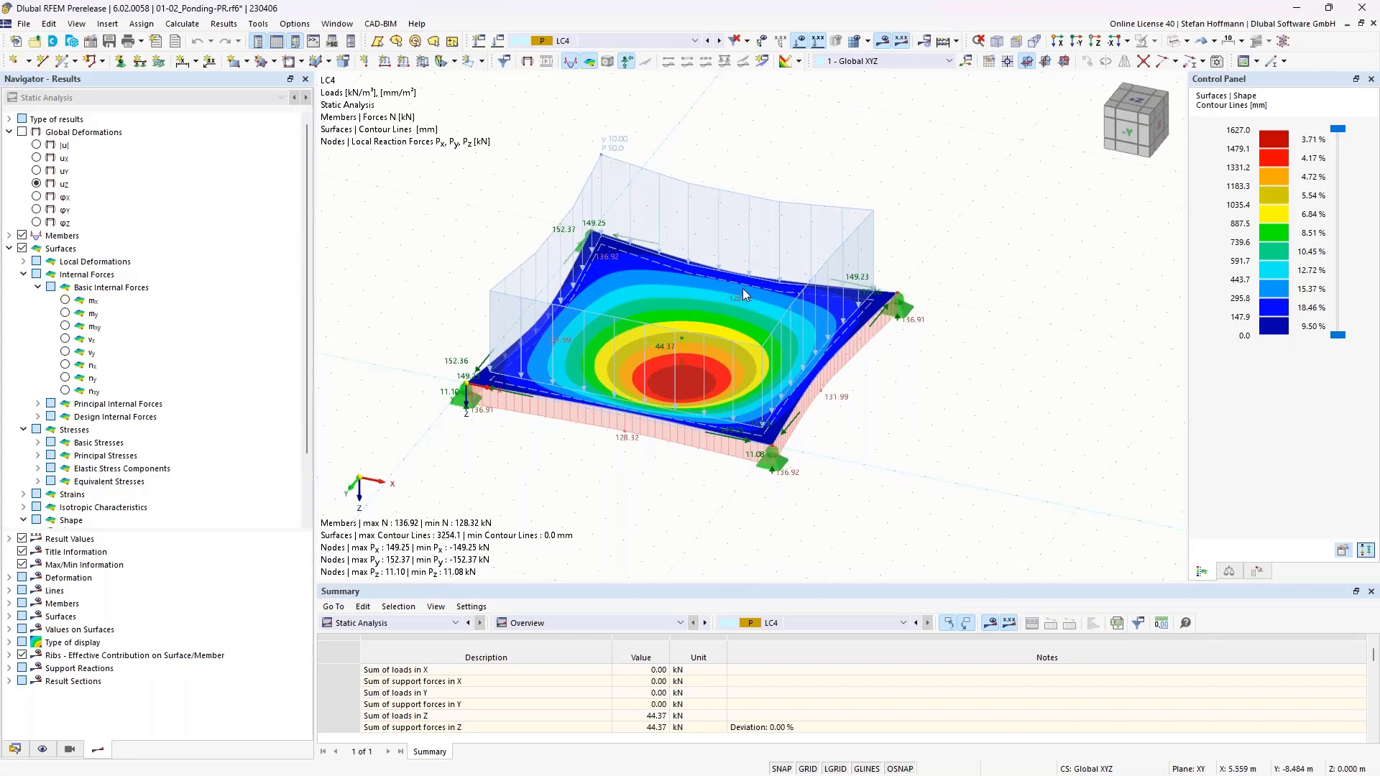
Close the 01-02_Ponding-PR and 00-01_Cushion Shapes models without saving changes.
{"action": "left_click", "coordinate": [1366, 12]}
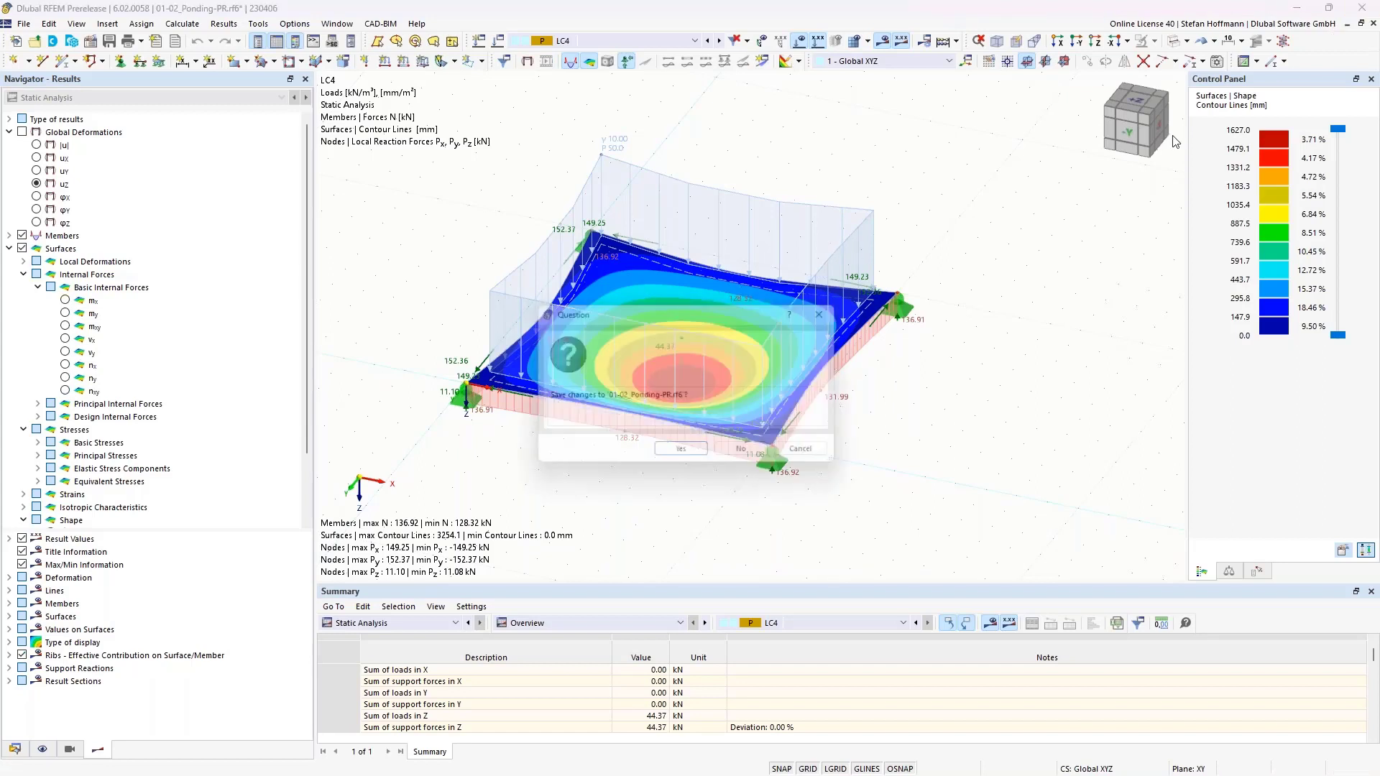
{"action": "left_click", "coordinate": [749, 456]}
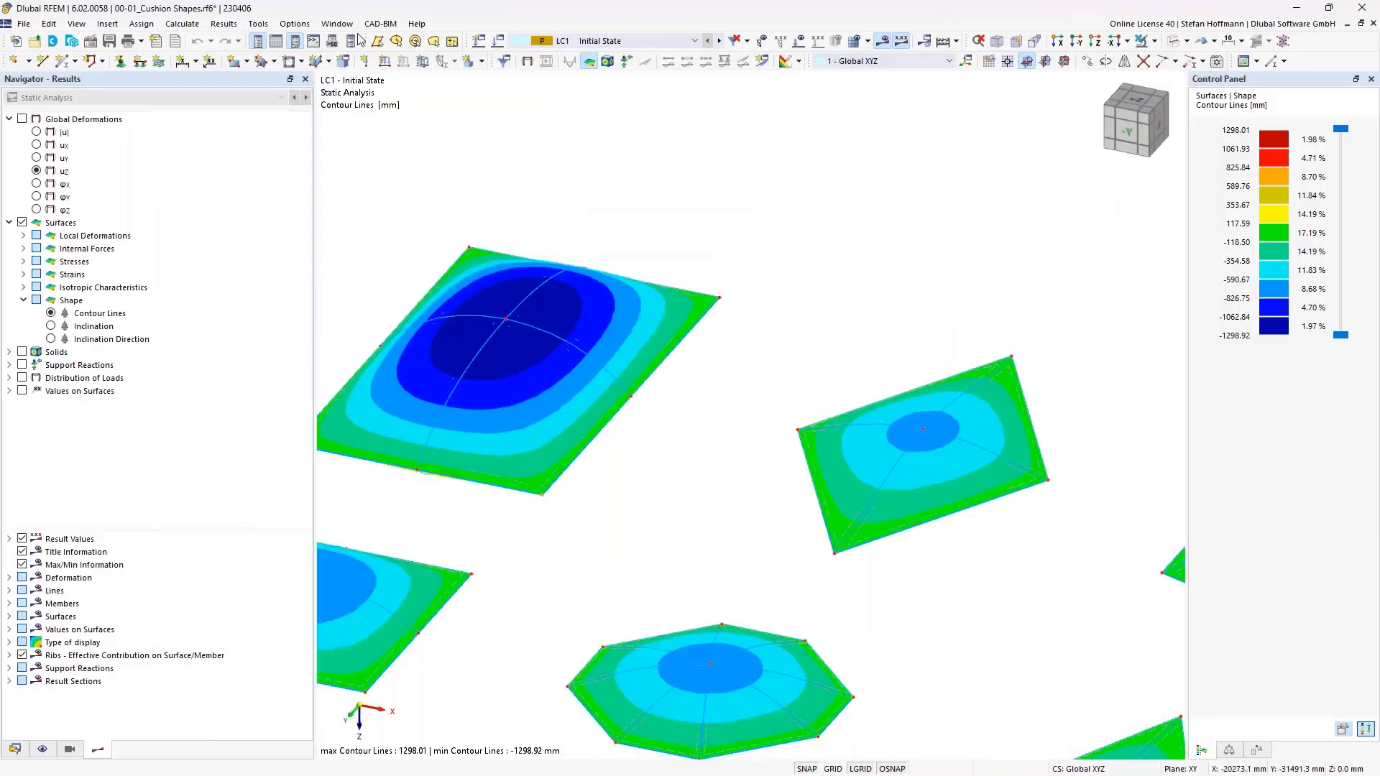
{"action": "left_click", "coordinate": [1373, 23]}
{"action": "left_click", "coordinate": [747, 457]}
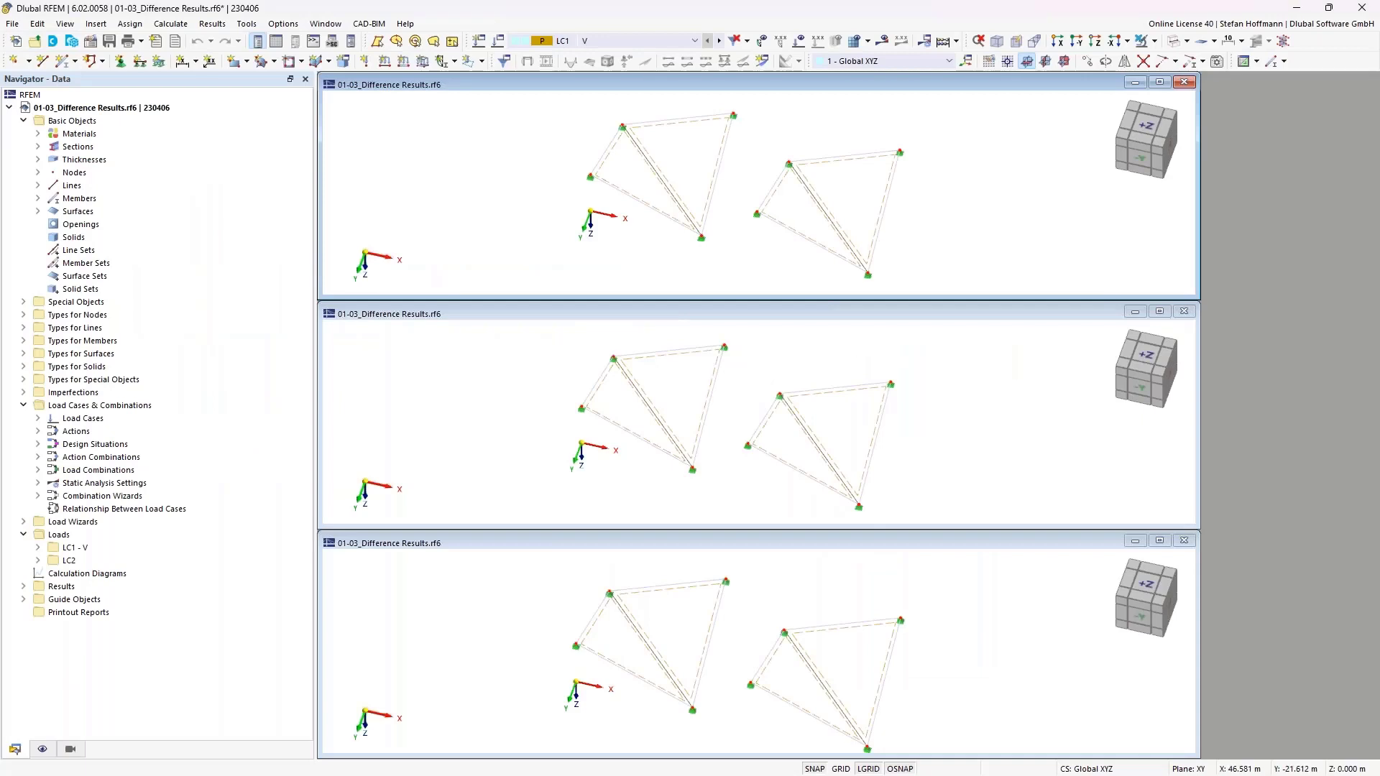
Minimize two of the three 01-03_Difference Results view windows and maximize the remaining one.
{"action": "left_click", "coordinate": [1171, 316]}
{"action": "left_click", "coordinate": [1135, 311]}
{"action": "left_click", "coordinate": [1135, 540]}
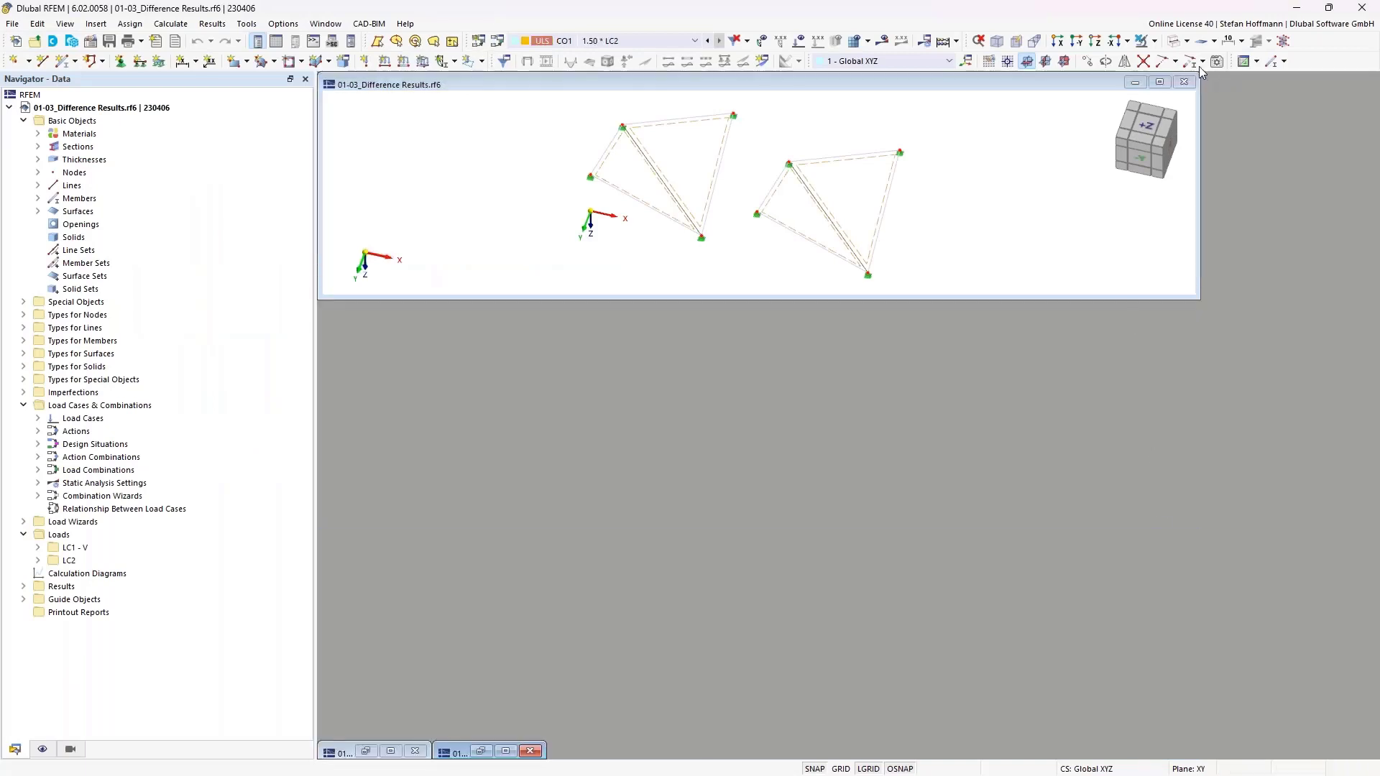
{"action": "left_click", "coordinate": [1160, 81]}
{"action": "middle_click_drag", "start_coordinate": [780, 302], "coordinate": [705, 311], "text": "ctrl"}
{"action": "scroll", "coordinate": [786, 369], "scroll_direction": "up", "scroll_amount": 2}
{"action": "middle_click_drag", "start_coordinate": [785, 367], "coordinate": [791, 373], "text": "ctrl"}
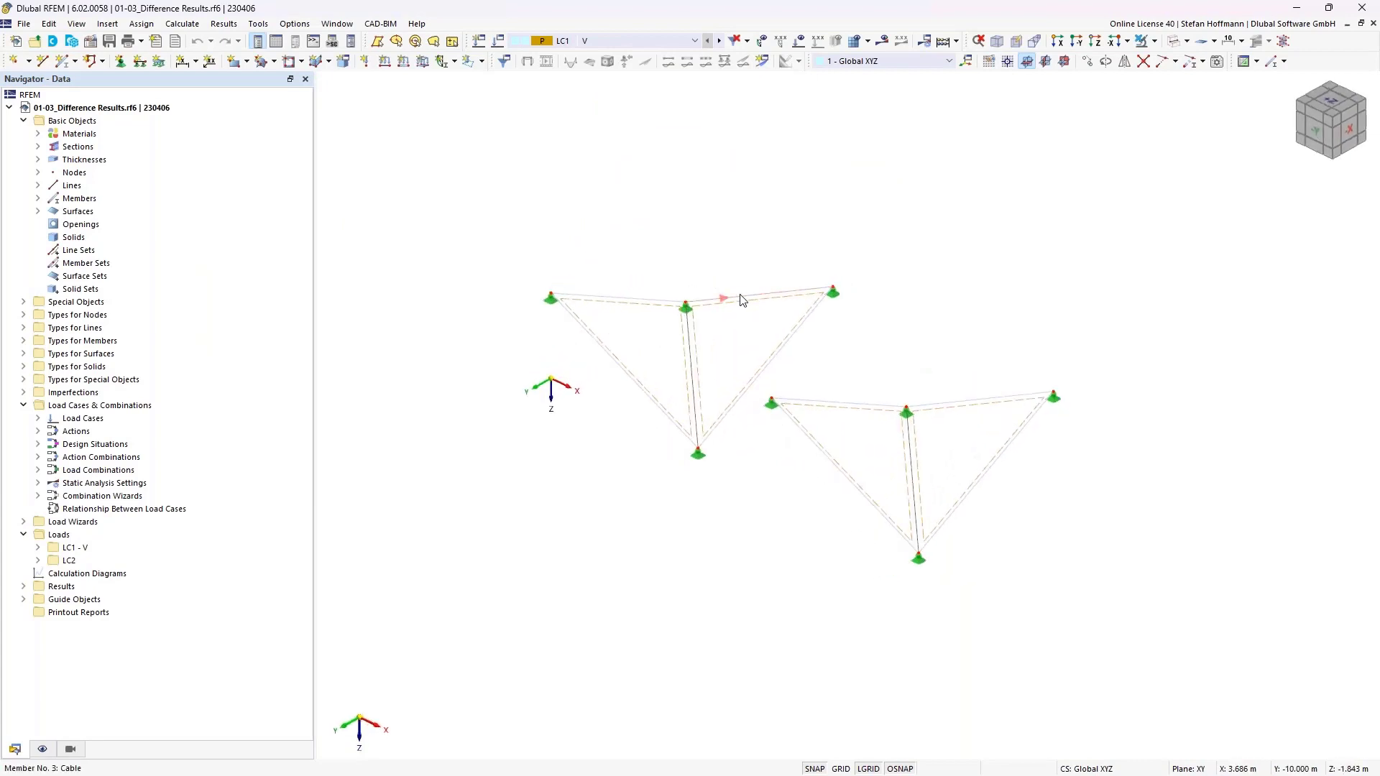
Turn on the load display and calculate LC1 - V to compare the two membranes' results.
{"action": "left_click", "coordinate": [800, 41]}
{"action": "mouse_move", "coordinate": [688, 357]}
{"action": "middle_mouse_down", "text": "ctrl"}
{"action": "mouse_move", "coordinate": [656, 330]}
{"action": "mouse_move", "coordinate": [673, 343]}
{"action": "middle_mouse_up", "text": "ctrl"}
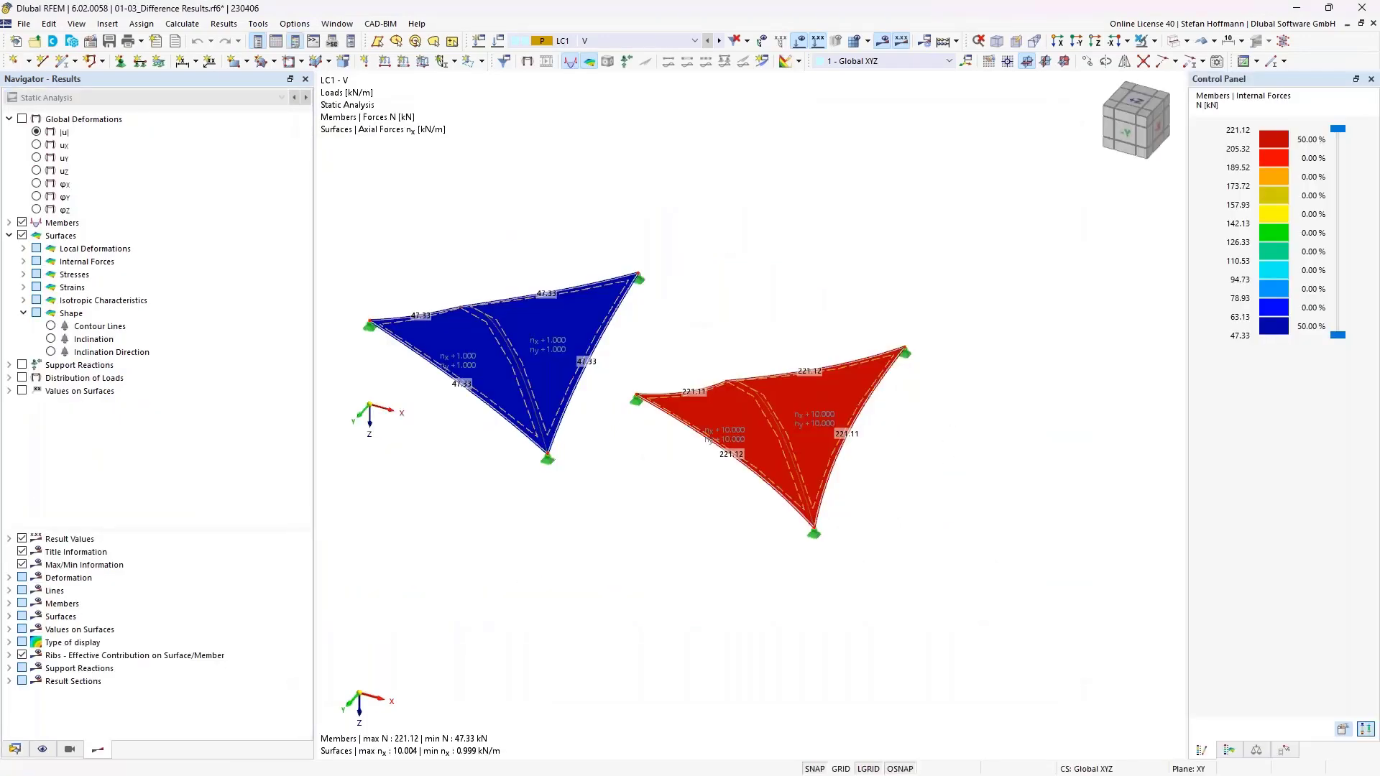
{"action": "middle_click_drag", "start_coordinate": [616, 208], "coordinate": [679, 291], "text": "ctrl"}
{"action": "middle_click_drag", "start_coordinate": [680, 292], "coordinate": [721, 252]}
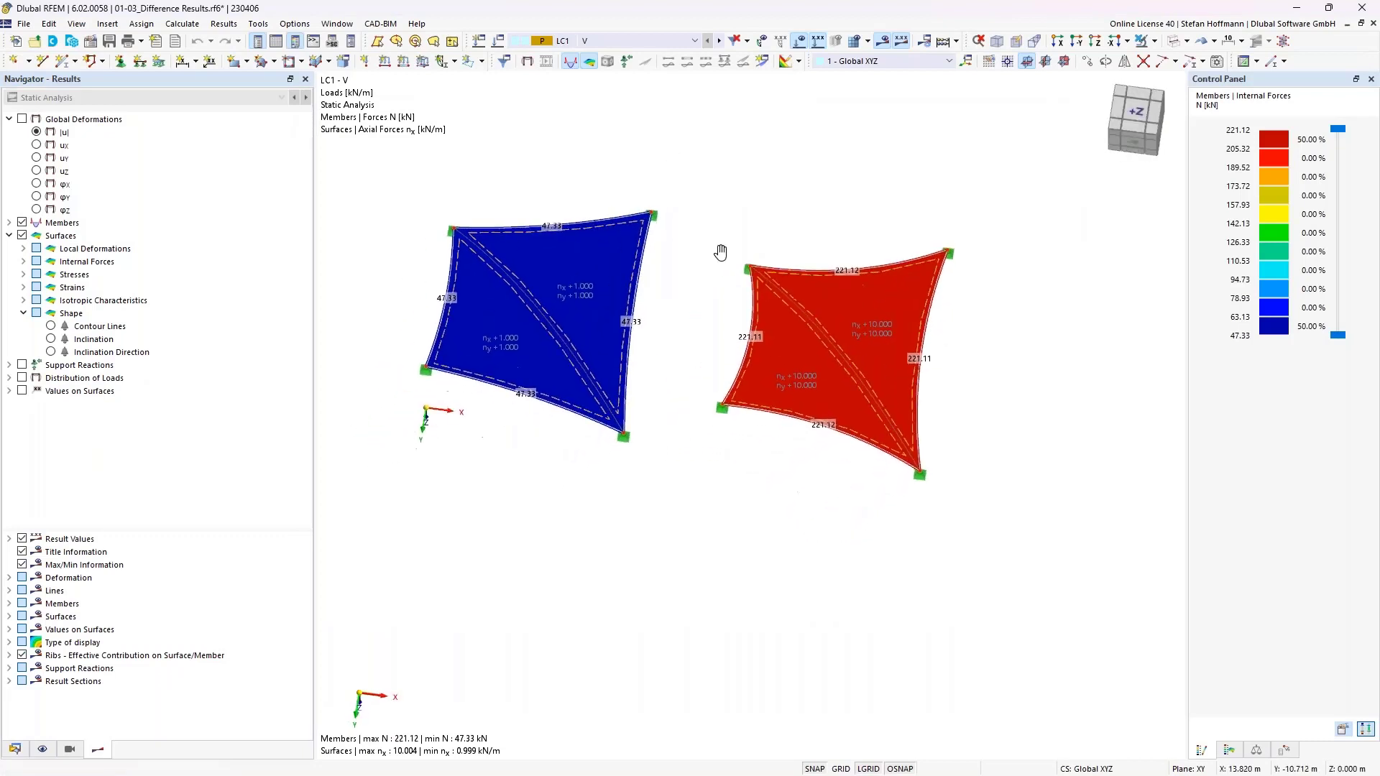
{"action": "middle_click_drag", "start_coordinate": [673, 304], "coordinate": [741, 340]}
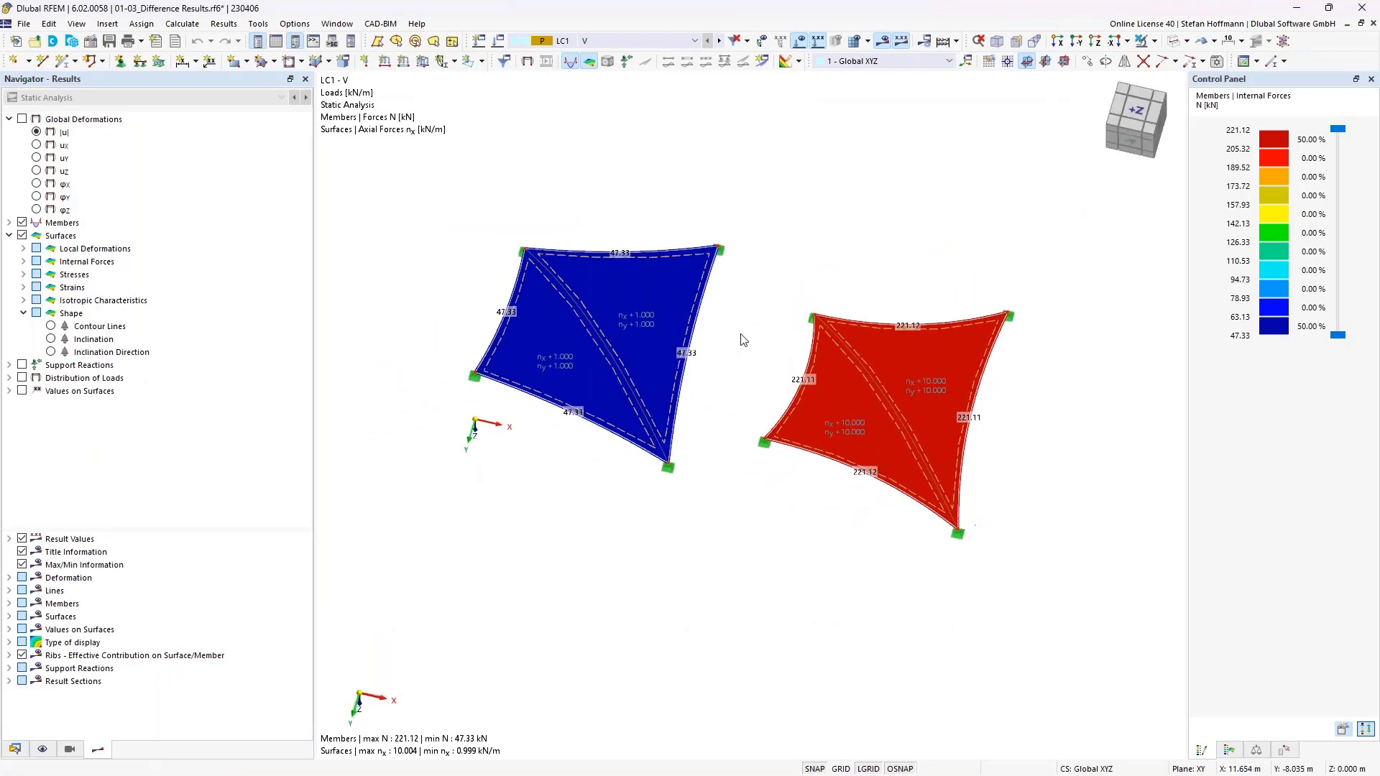
{"action": "scroll", "coordinate": [742, 341], "scroll_direction": "up", "scroll_amount": 1}
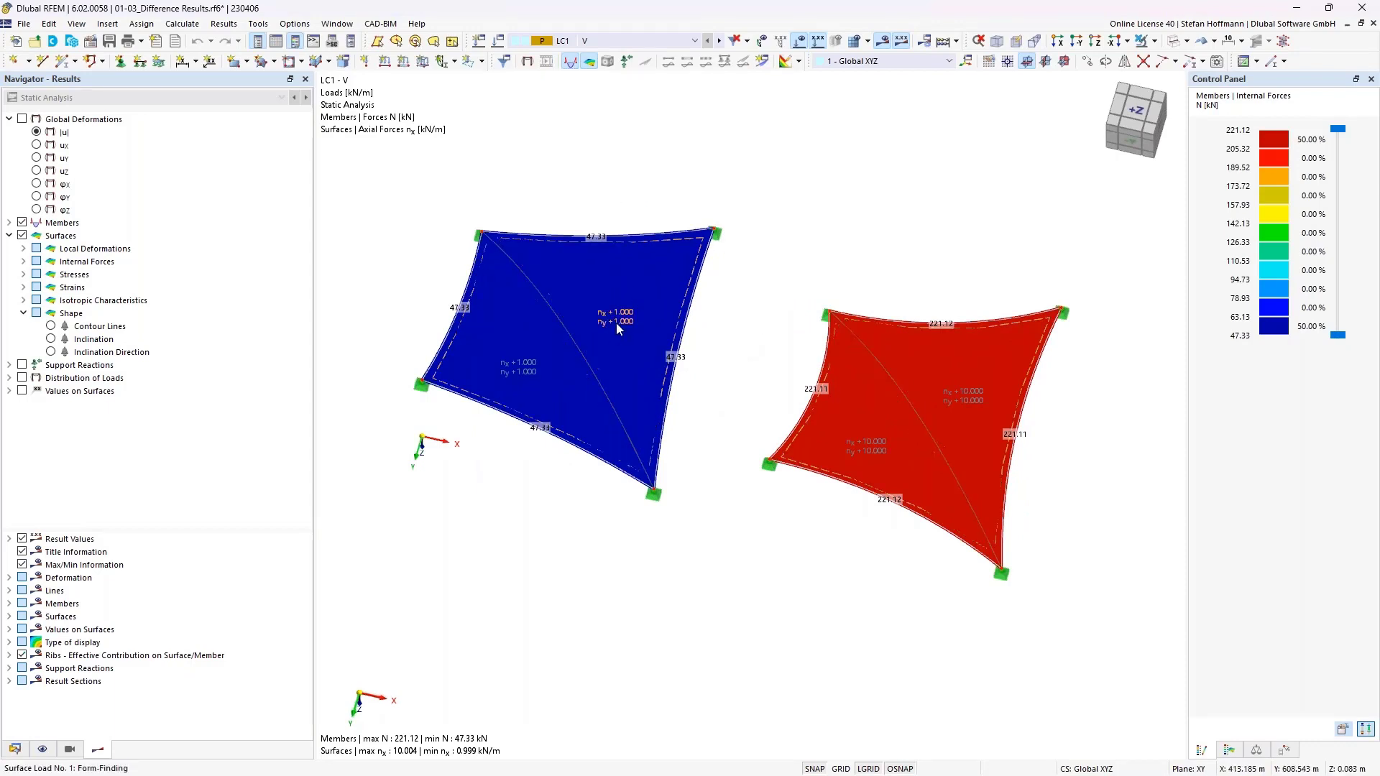
Hide the member results and examine the surface shape contour lines of both membranes under LC1 - V.
{"action": "mouse_move", "coordinate": [951, 414]}
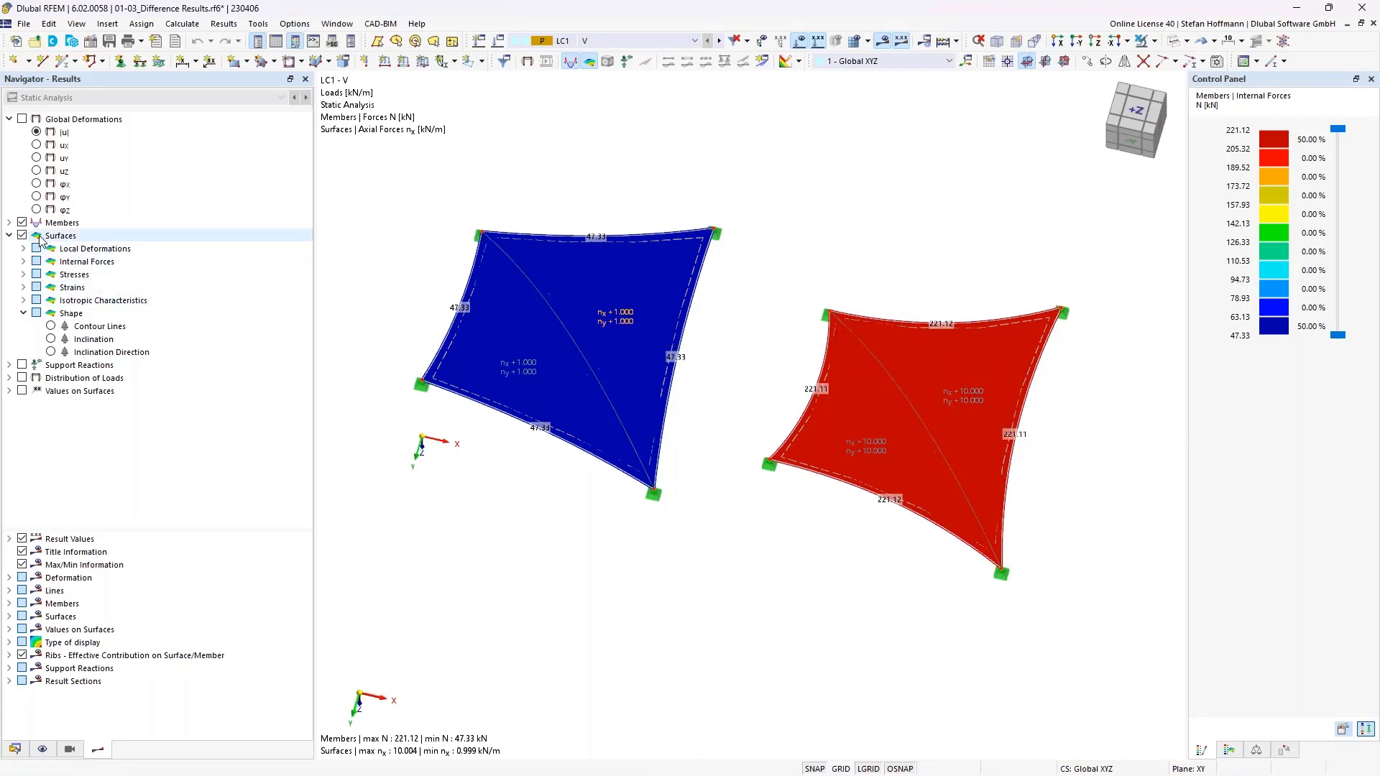
{"action": "left_click", "coordinate": [22, 223]}
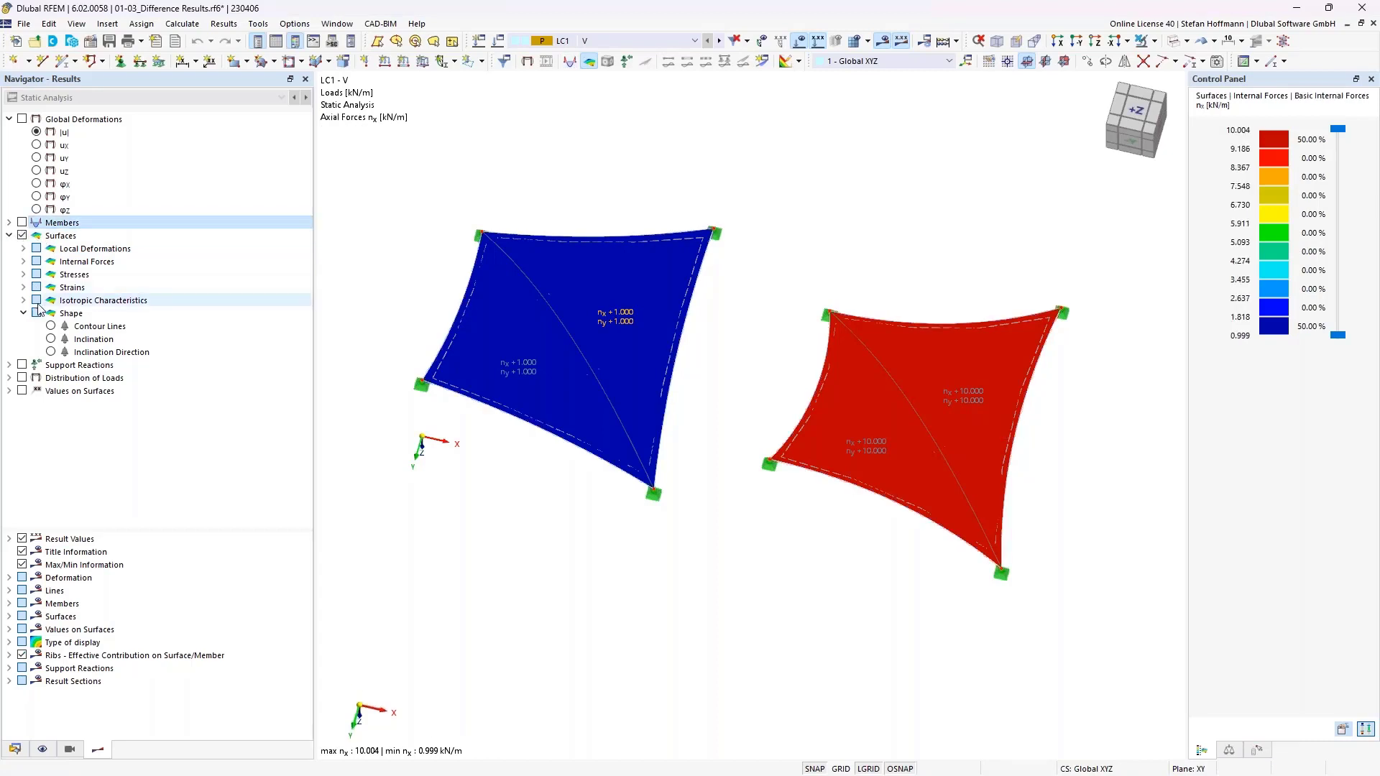
{"action": "left_click", "coordinate": [24, 262]}
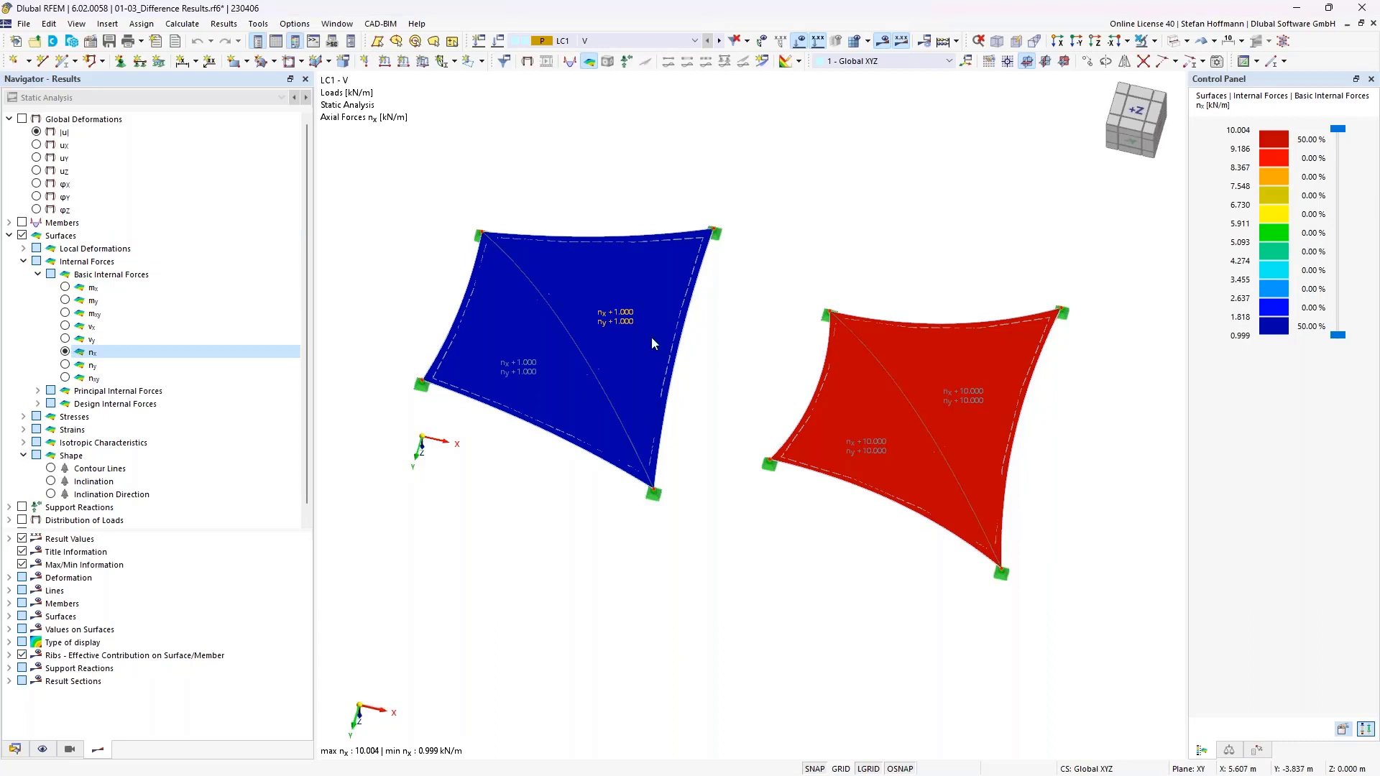
{"action": "left_click", "coordinate": [86, 468]}
{"action": "middle_click_drag", "start_coordinate": [879, 426], "coordinate": [962, 463], "text": "ctrl"}
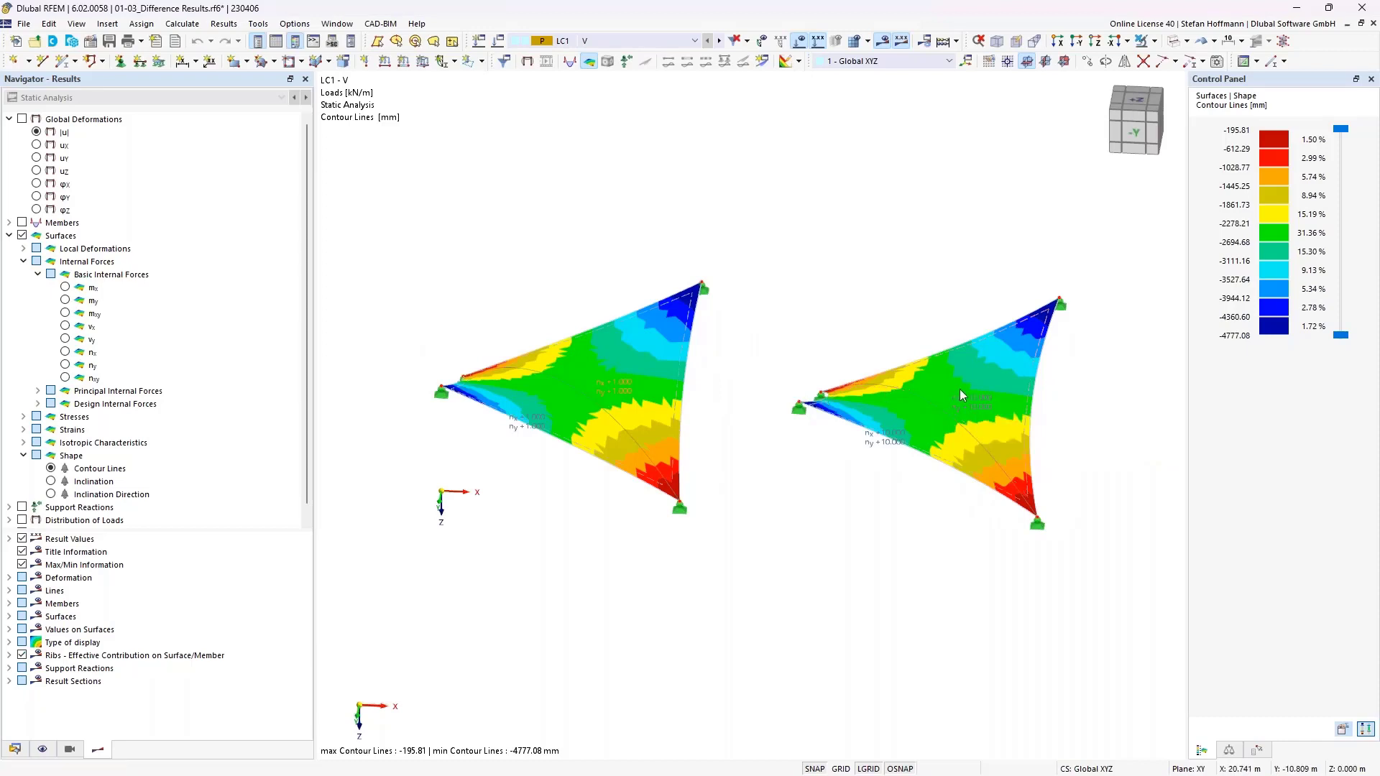
{"action": "middle_click_drag", "start_coordinate": [960, 394], "coordinate": [786, 207], "text": "ctrl"}
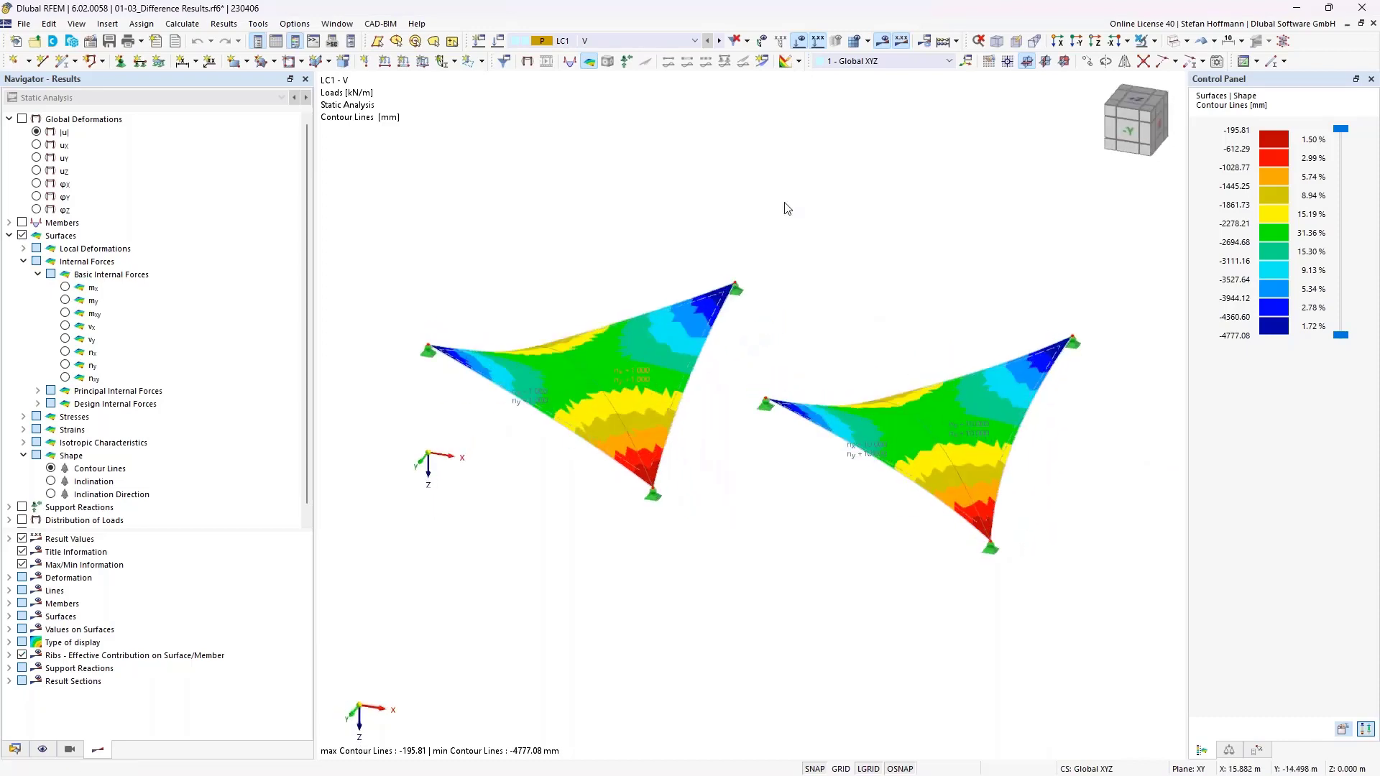
Activate LC2 and review the definition of a surface load on the first membrane without changing it.
{"action": "left_click", "coordinate": [529, 42]}
{"action": "left_click", "coordinate": [561, 79]}
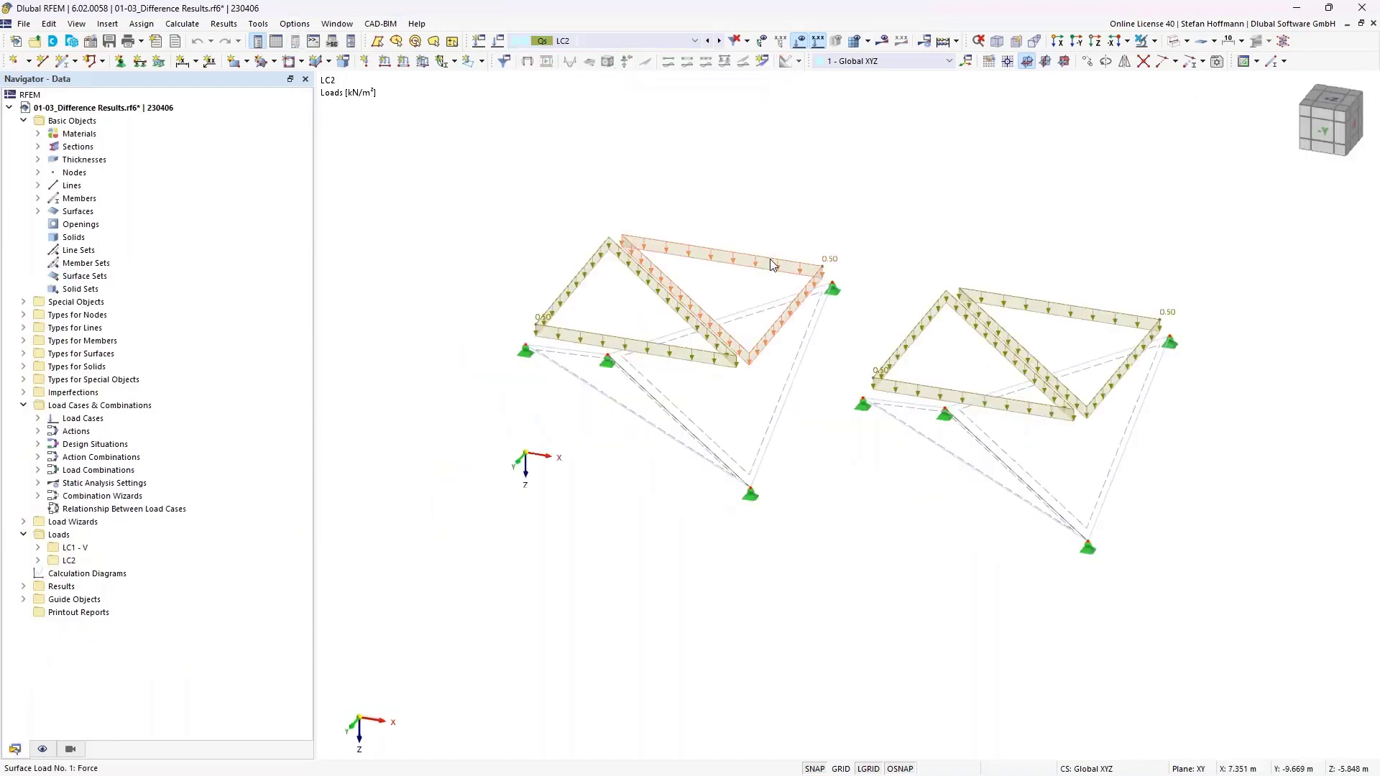
{"action": "double_click", "coordinate": [770, 265]}
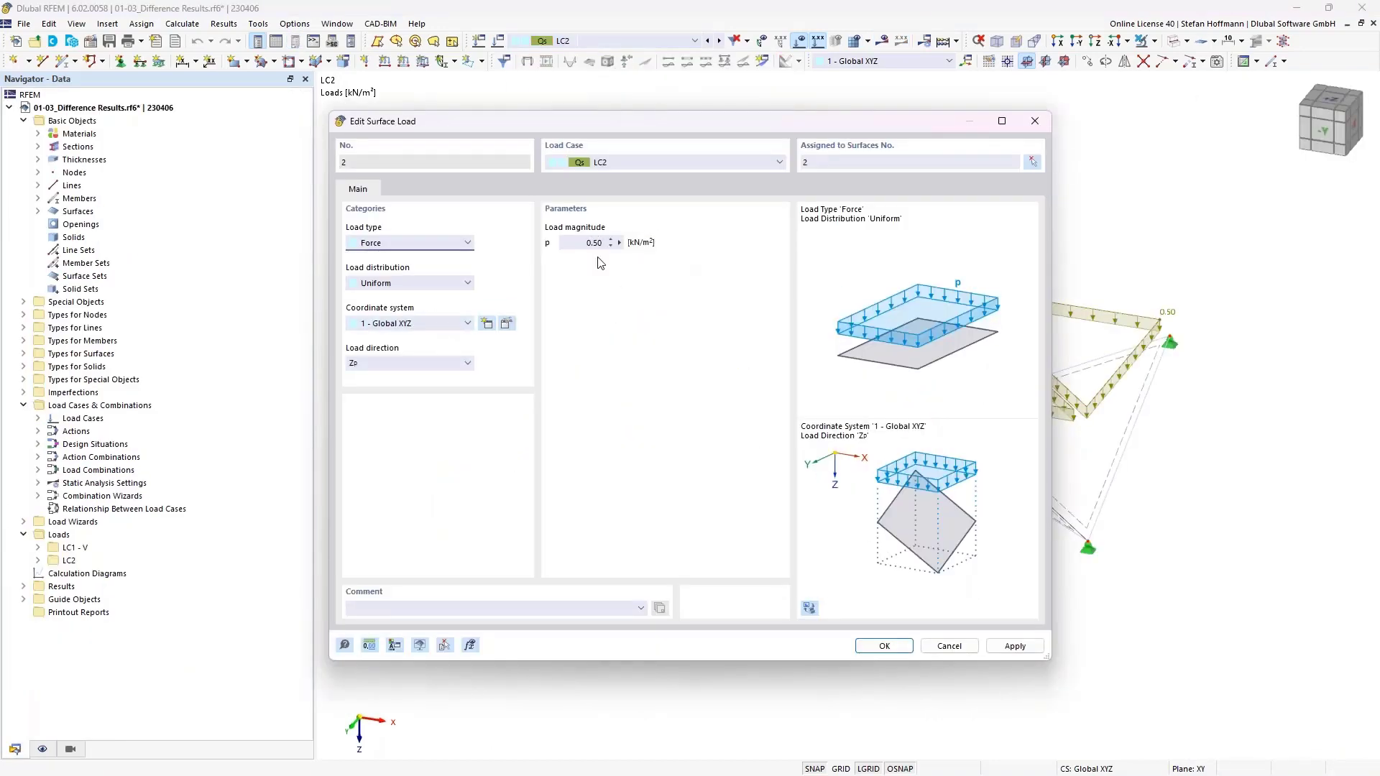
{"action": "key", "text": "Escape"}
Activate load combination CO1 and review its settings for considering the initial state from LC1 - V.
{"action": "left_click", "coordinate": [606, 41]}
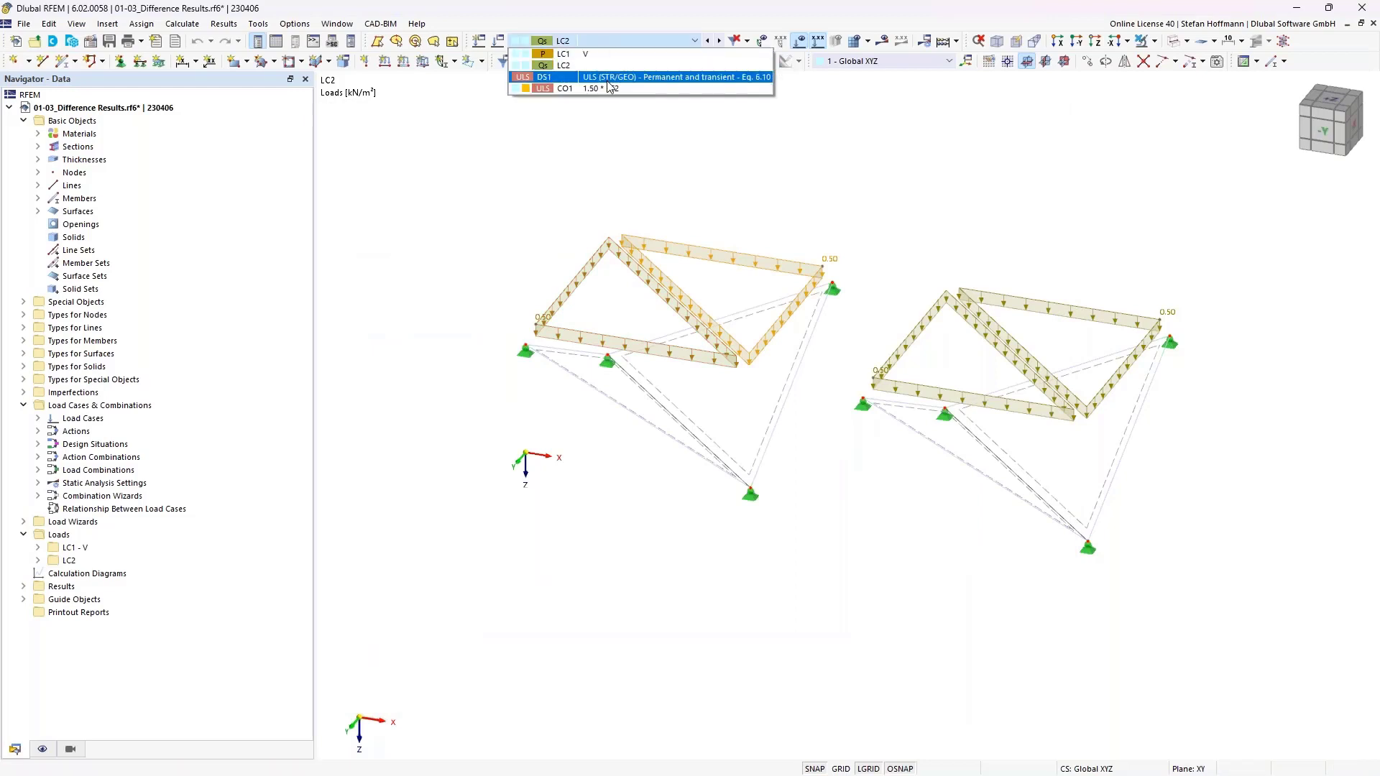
{"action": "left_click", "coordinate": [608, 88]}
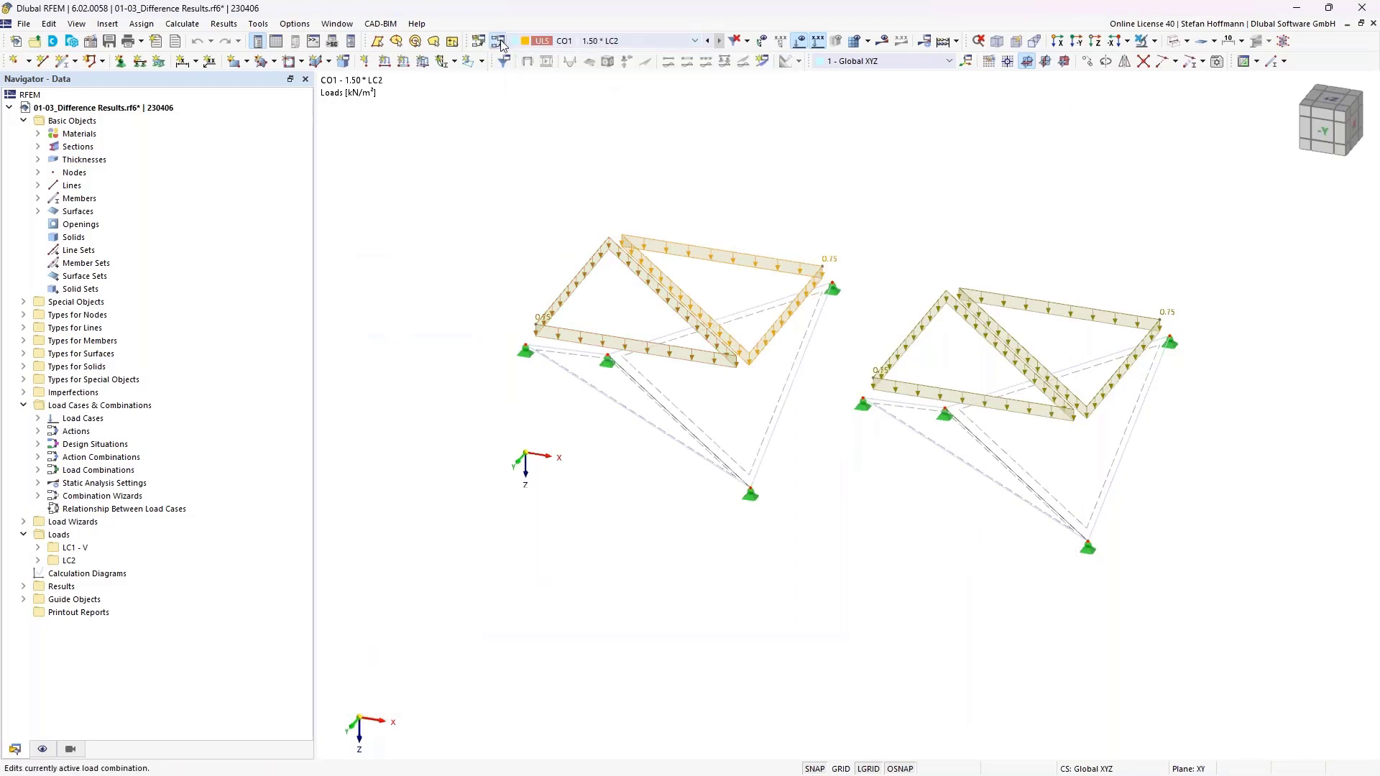
{"action": "left_click", "coordinate": [499, 45]}
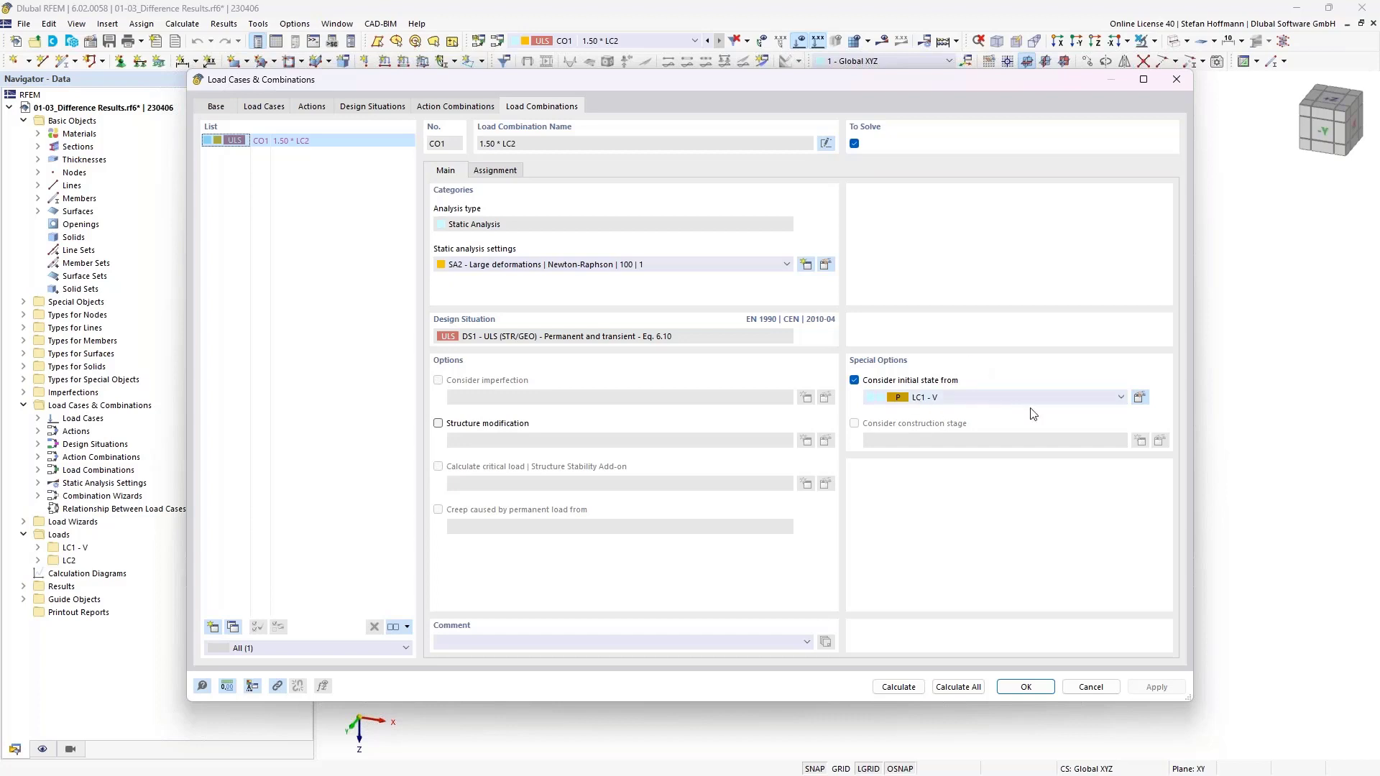
{"action": "left_click", "coordinate": [1139, 398]}
{"action": "left_click", "coordinate": [527, 258]}
{"action": "left_click", "coordinate": [527, 262]}
{"action": "left_click", "coordinate": [903, 198]}
{"action": "key", "text": "Escape"}
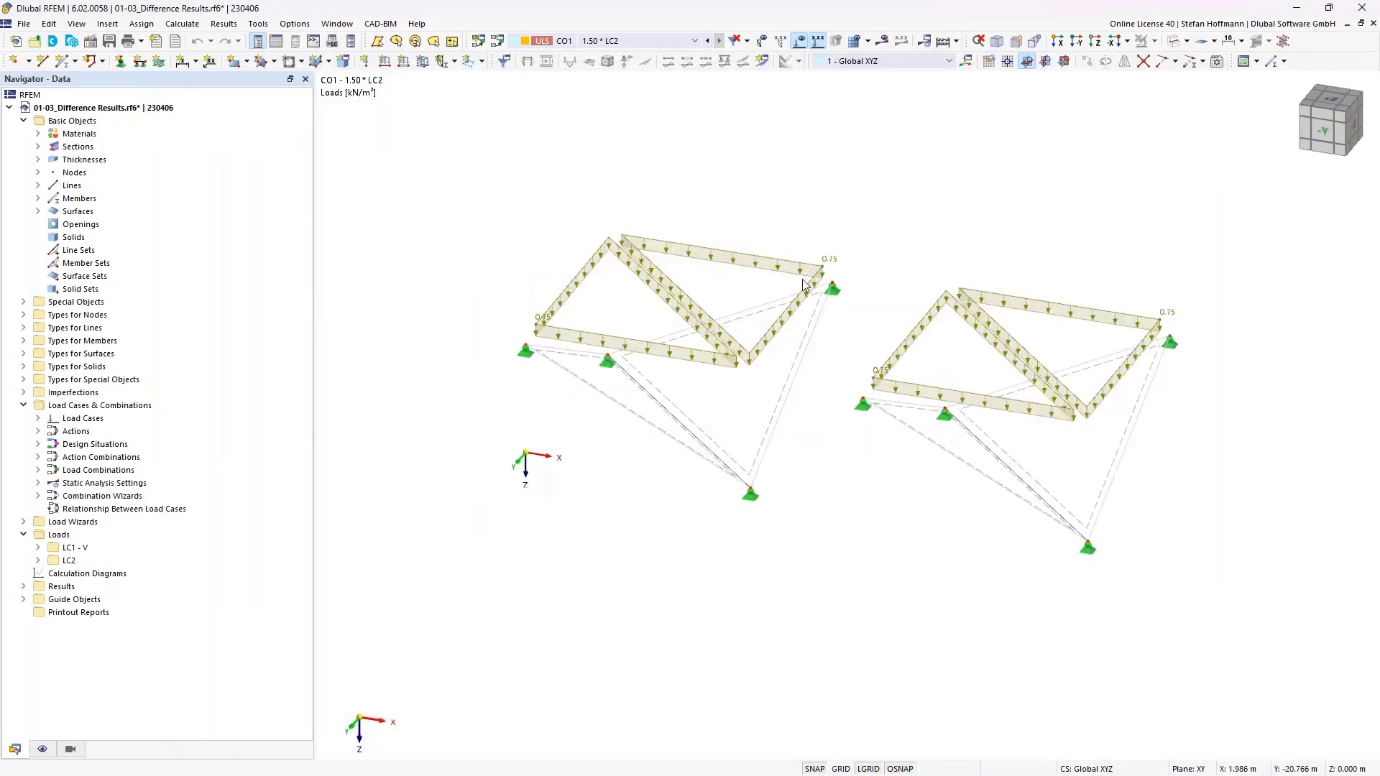
Calculate CO1, hide the loads, and expand the options for the type of results.
{"action": "mouse_move", "coordinate": [815, 288]}
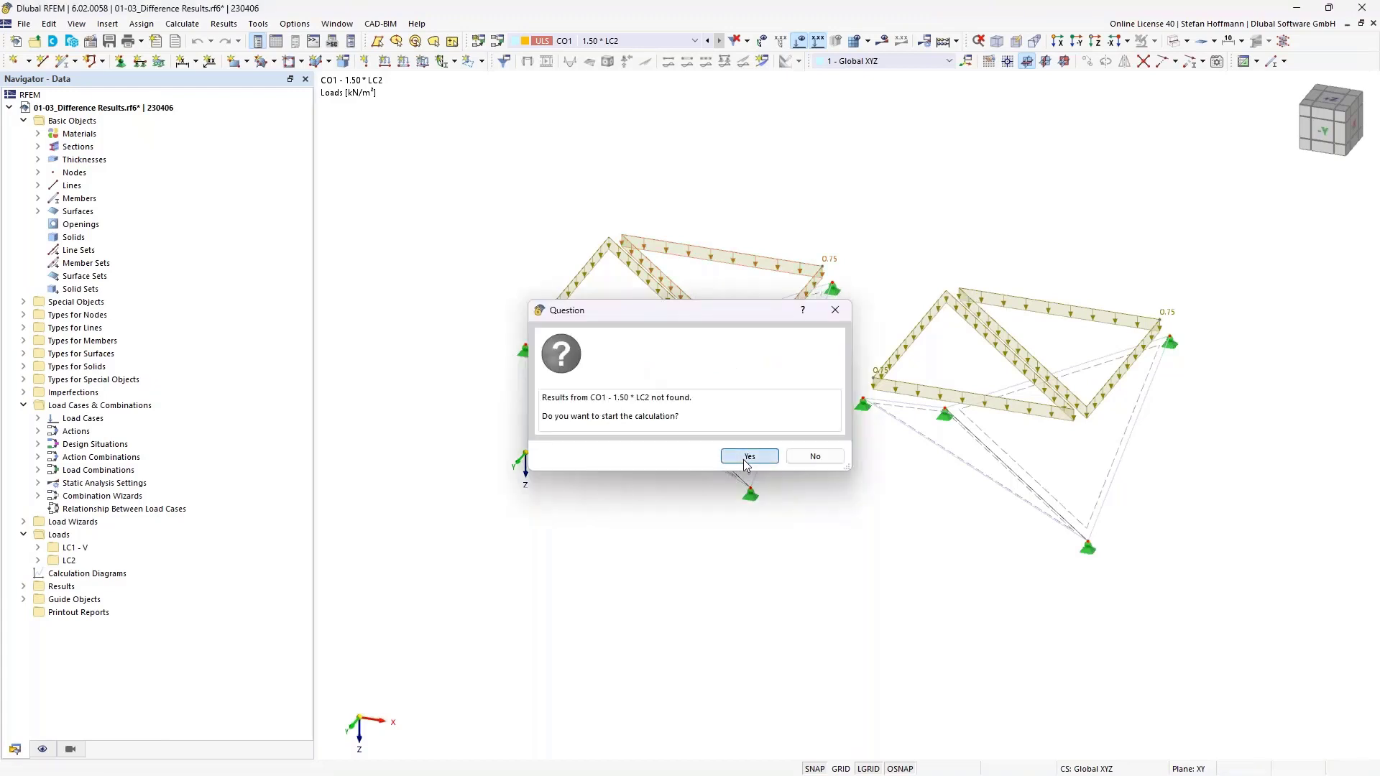
{"action": "left_click", "coordinate": [743, 461]}
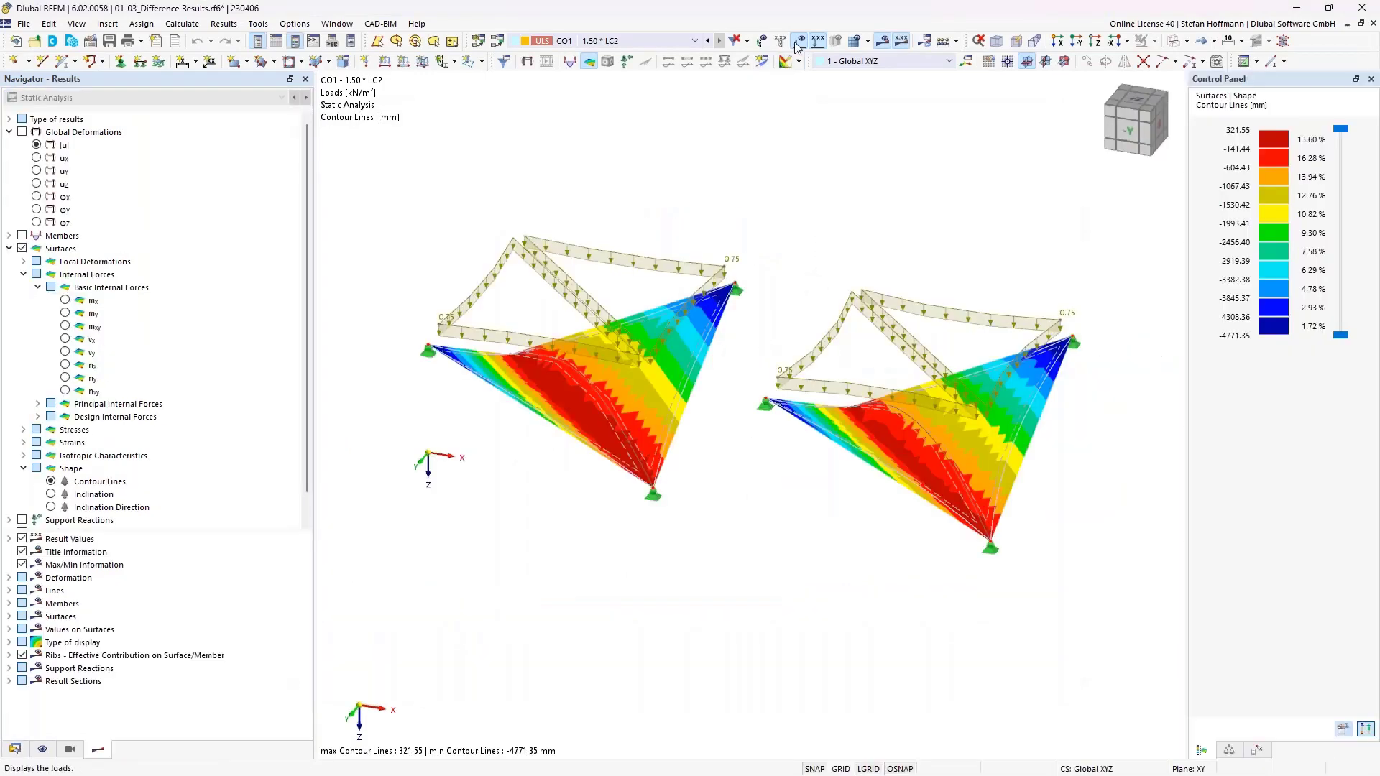
{"action": "left_click", "coordinate": [782, 64]}
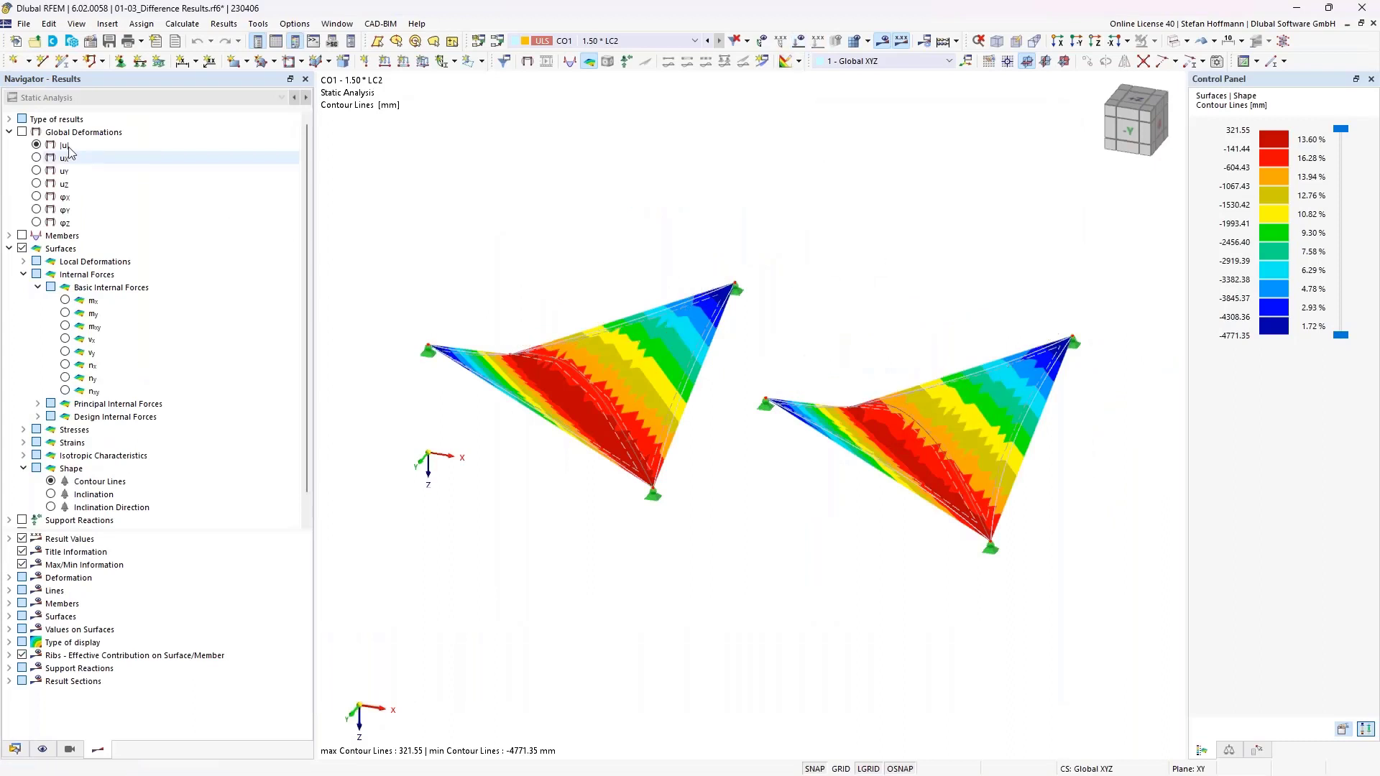
{"action": "left_click", "coordinate": [9, 120]}
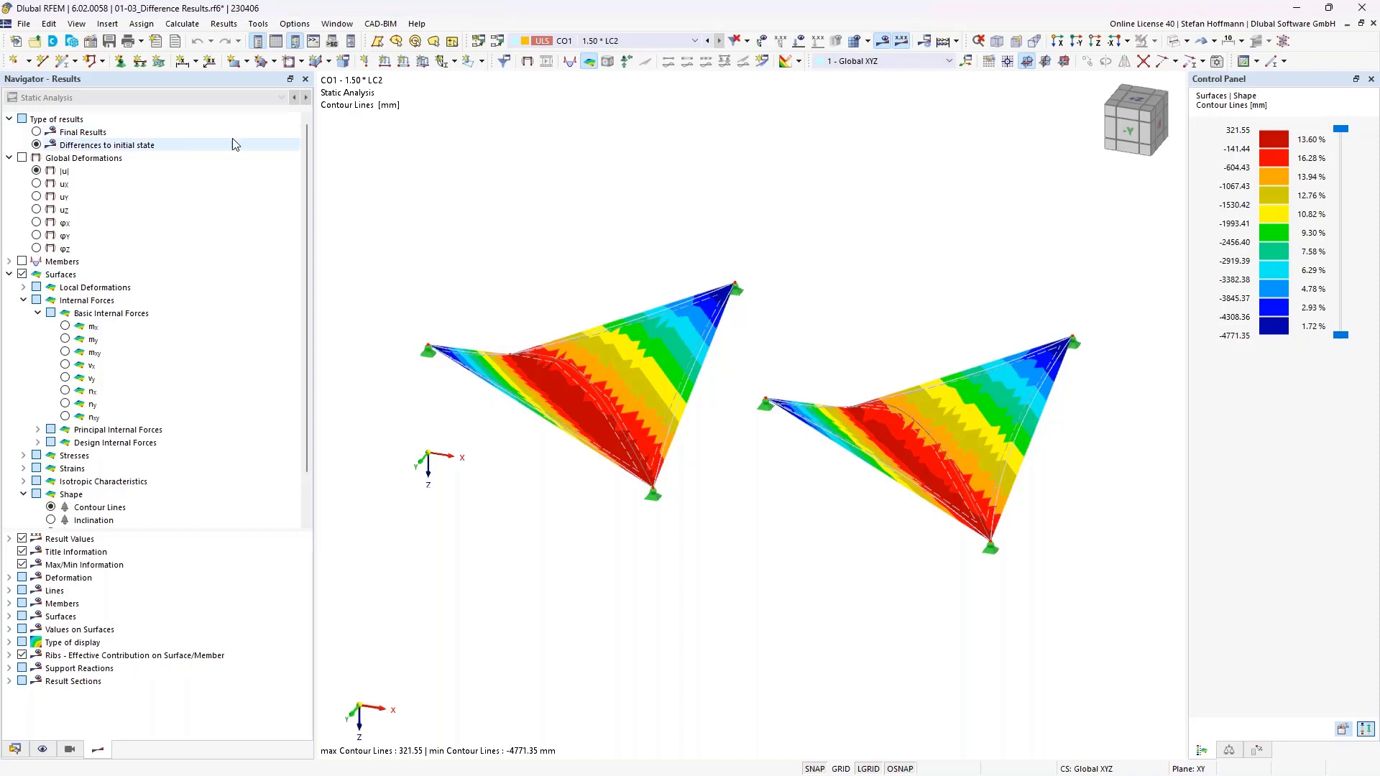
Restore the two minimized 01-03_Difference Results views and tile all three views horizontally.
{"action": "left_click", "coordinate": [337, 24]}
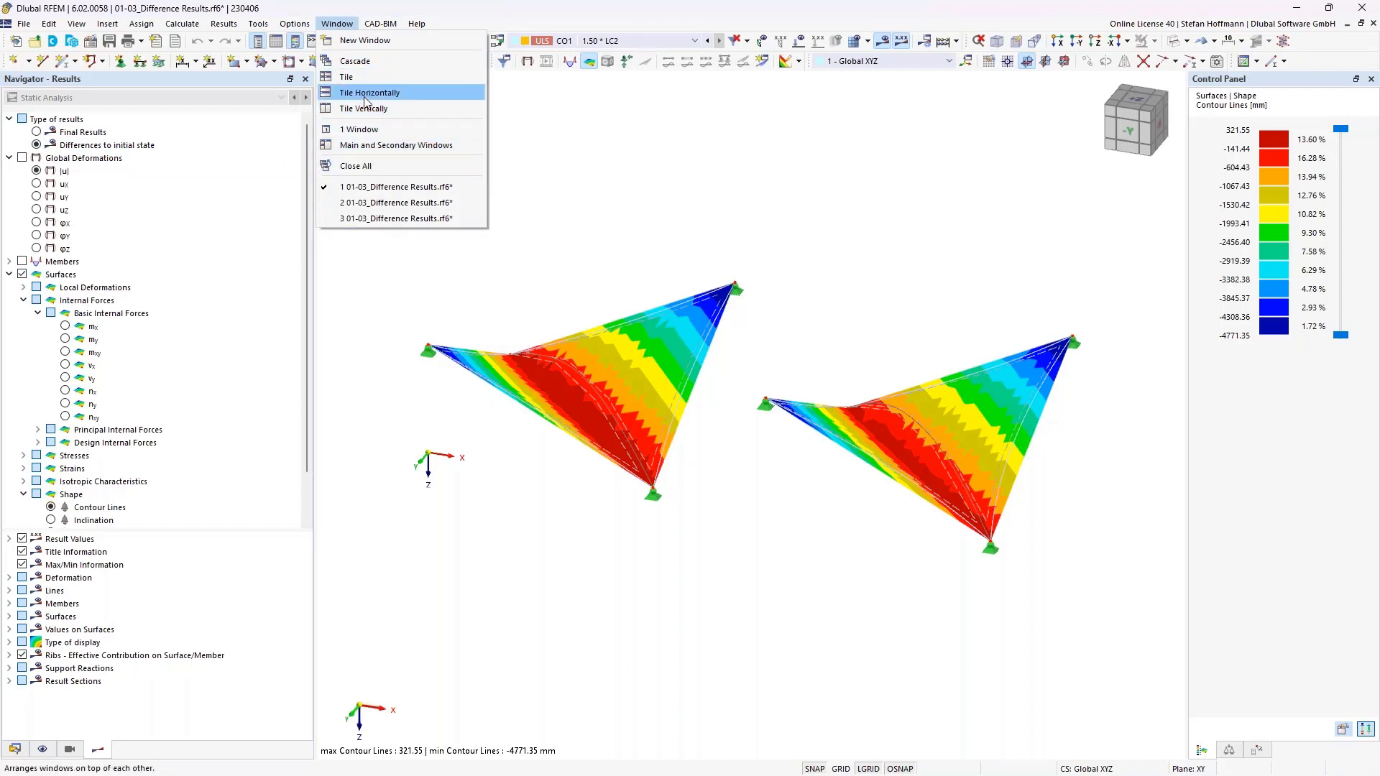
{"action": "left_click", "coordinate": [364, 93]}
{"action": "left_click", "coordinate": [326, 24]}
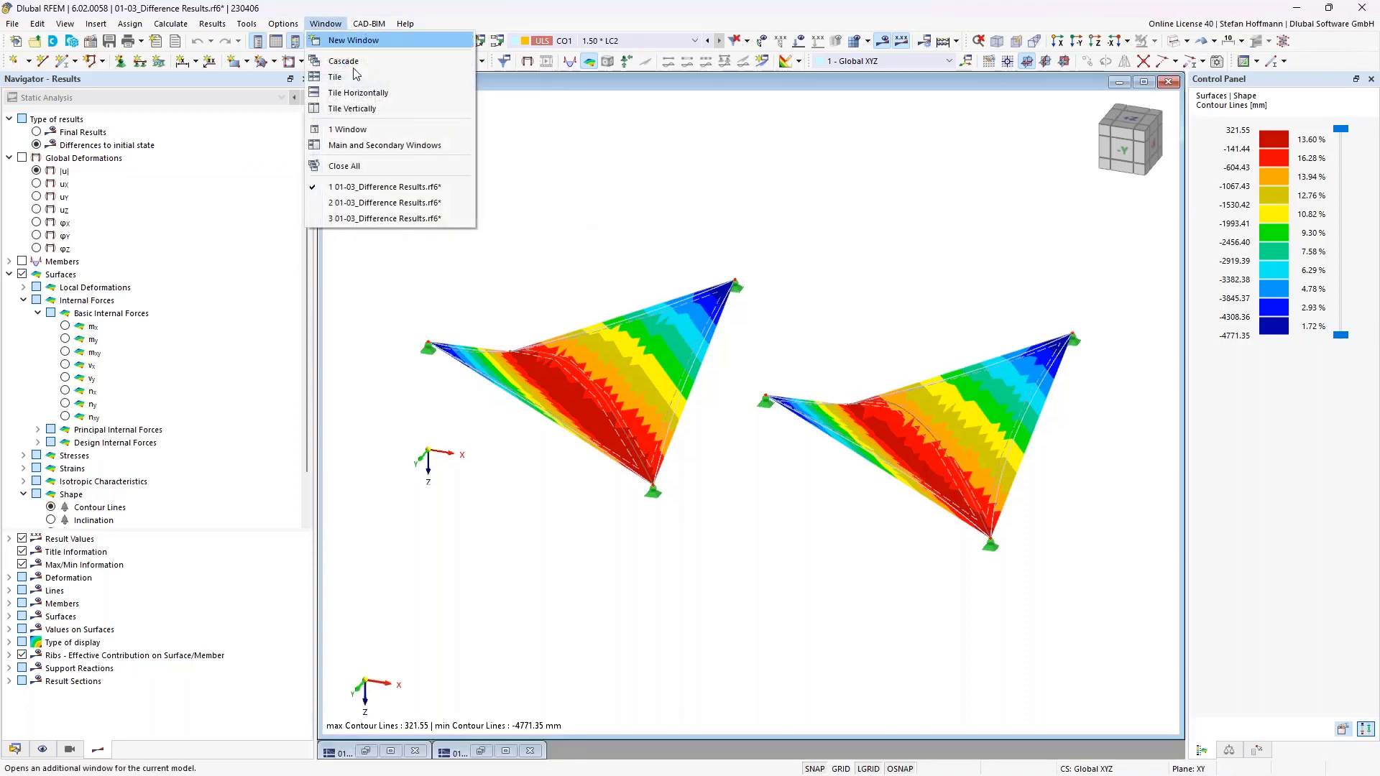
{"action": "left_click", "coordinate": [364, 106]}
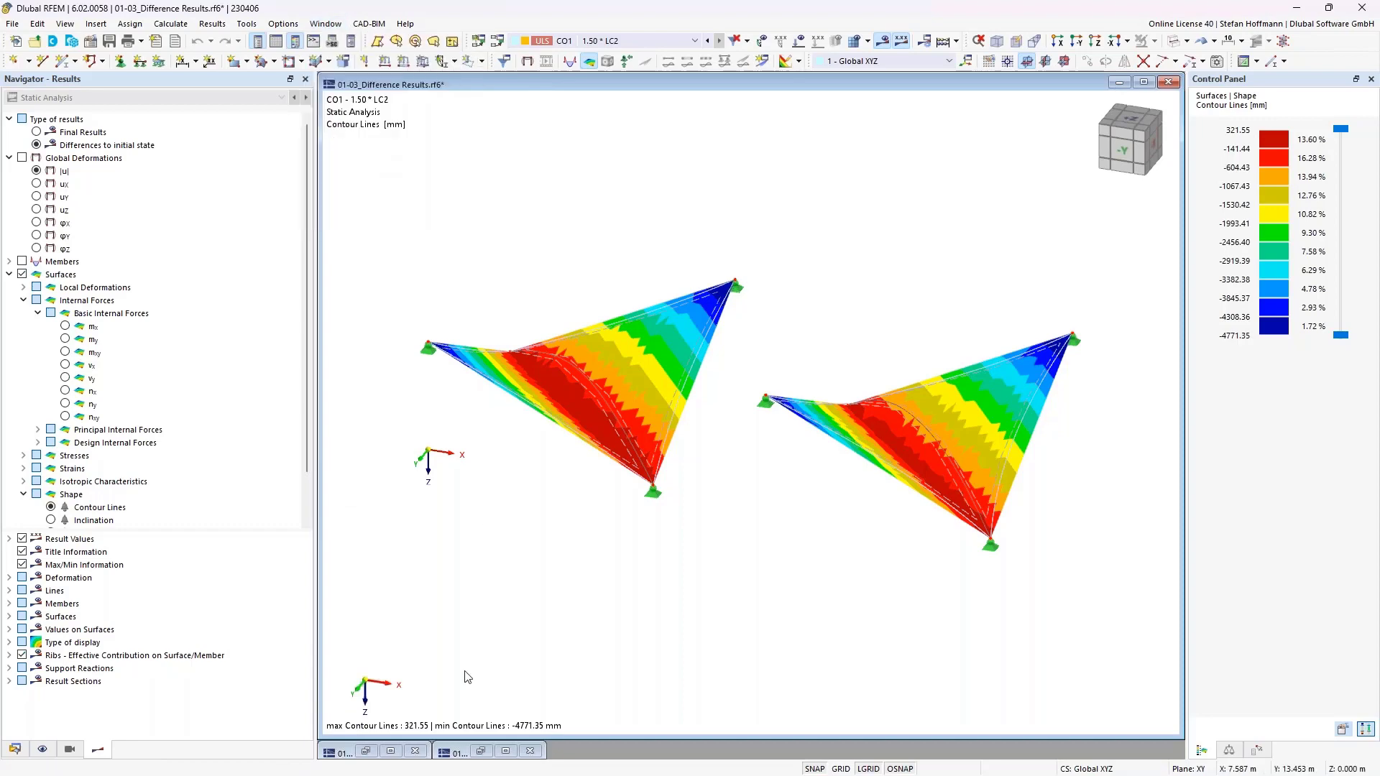
{"action": "left_click", "coordinate": [440, 750]}
{"action": "left_click", "coordinate": [480, 751]}
{"action": "left_click", "coordinate": [366, 751]}
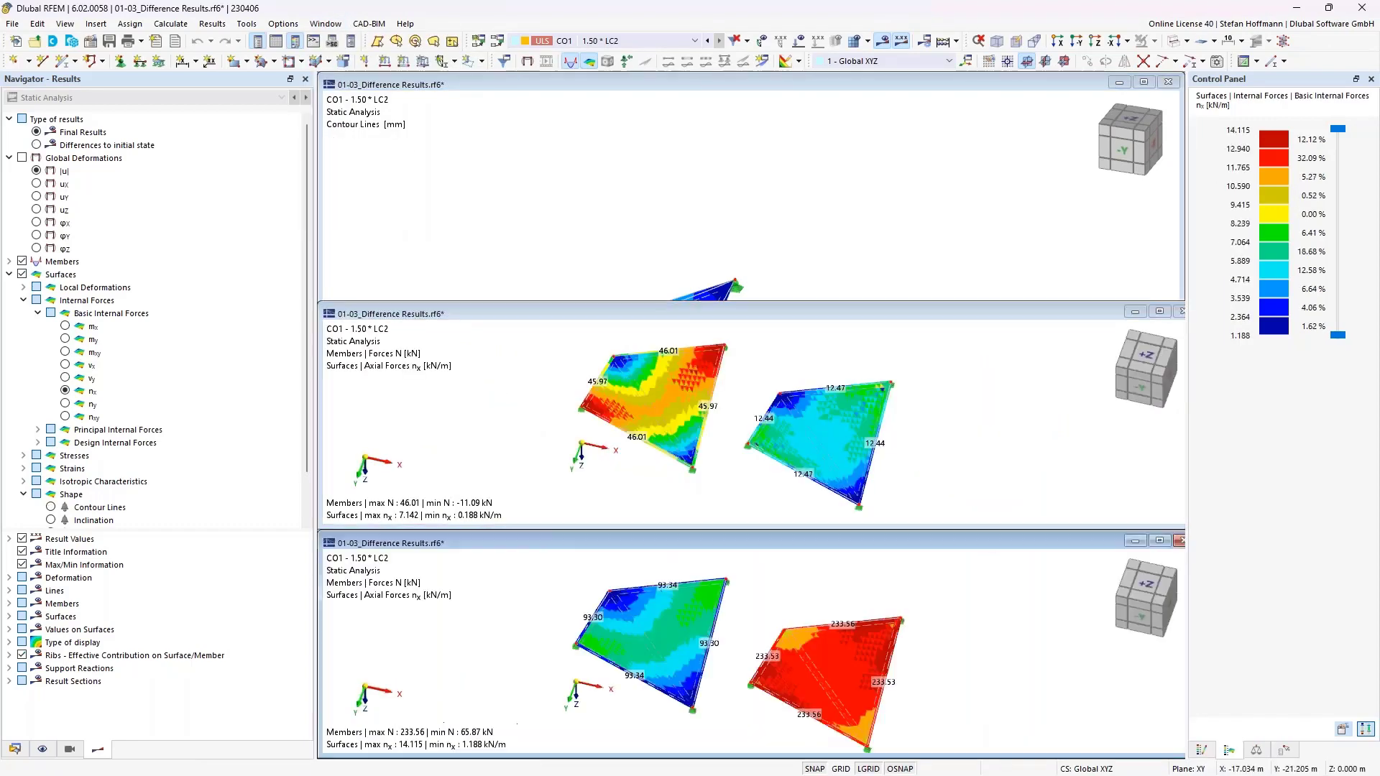
{"action": "left_click", "coordinate": [325, 23]}
{"action": "left_click", "coordinate": [358, 93]}
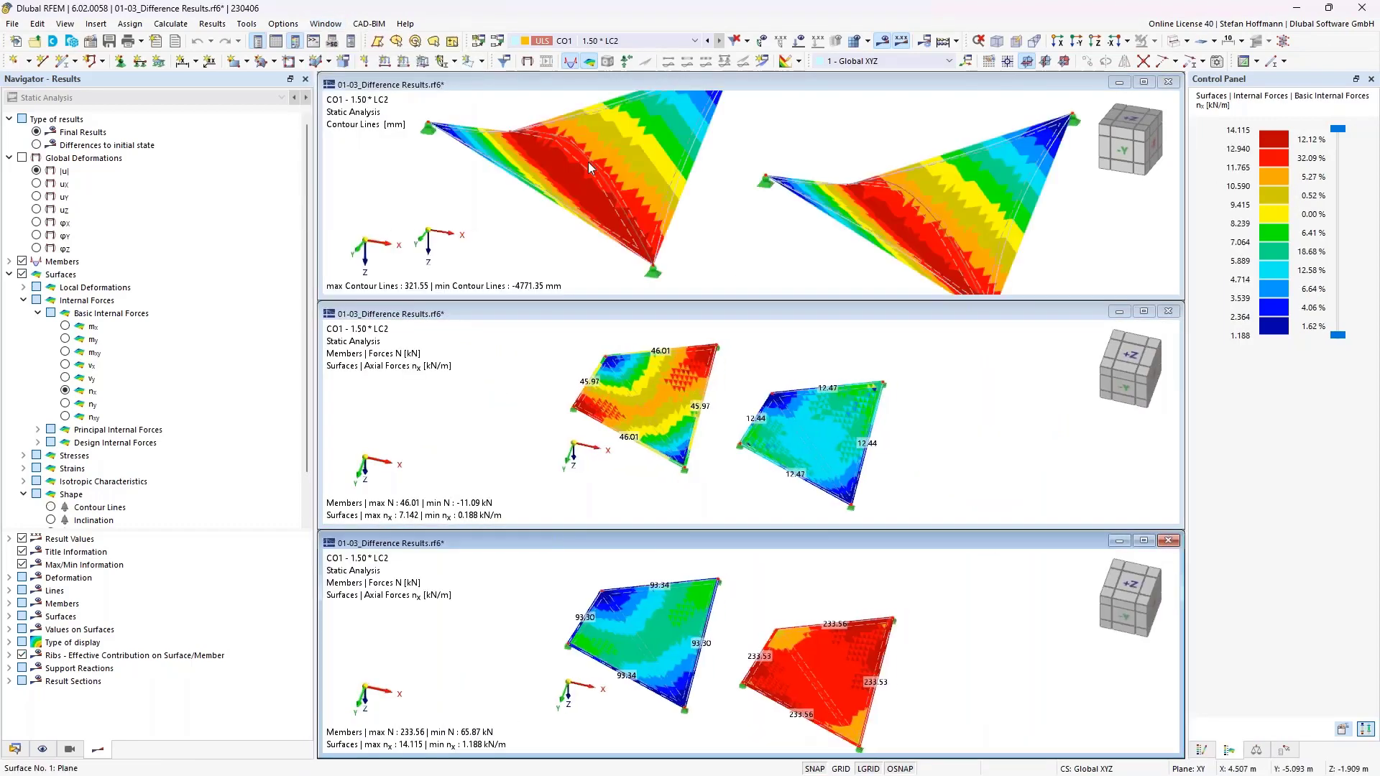
Set the lowest and uppermost model views to LC1 - V and fit both membranes within the uppermost one.
{"action": "left_click", "coordinate": [640, 41]}
{"action": "left_click", "coordinate": [641, 62]}
{"action": "left_click", "coordinate": [703, 191]}
{"action": "left_click", "coordinate": [640, 41]}
{"action": "left_click", "coordinate": [639, 61]}
{"action": "middle_click_drag", "start_coordinate": [675, 192], "coordinate": [714, 213]}
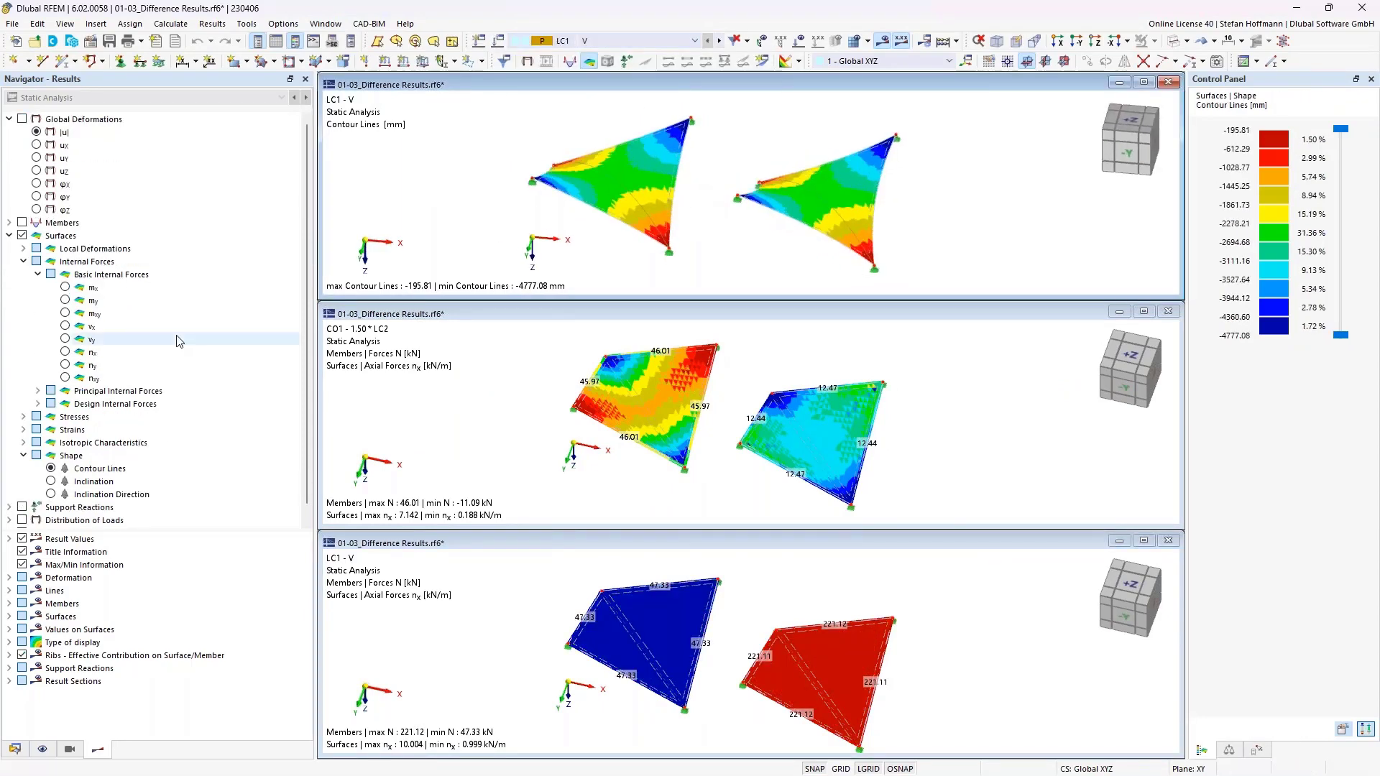
Display the surface axial forces nx together with the member forces N in the uppermost LC1 - V view.
{"action": "left_click", "coordinate": [66, 353]}
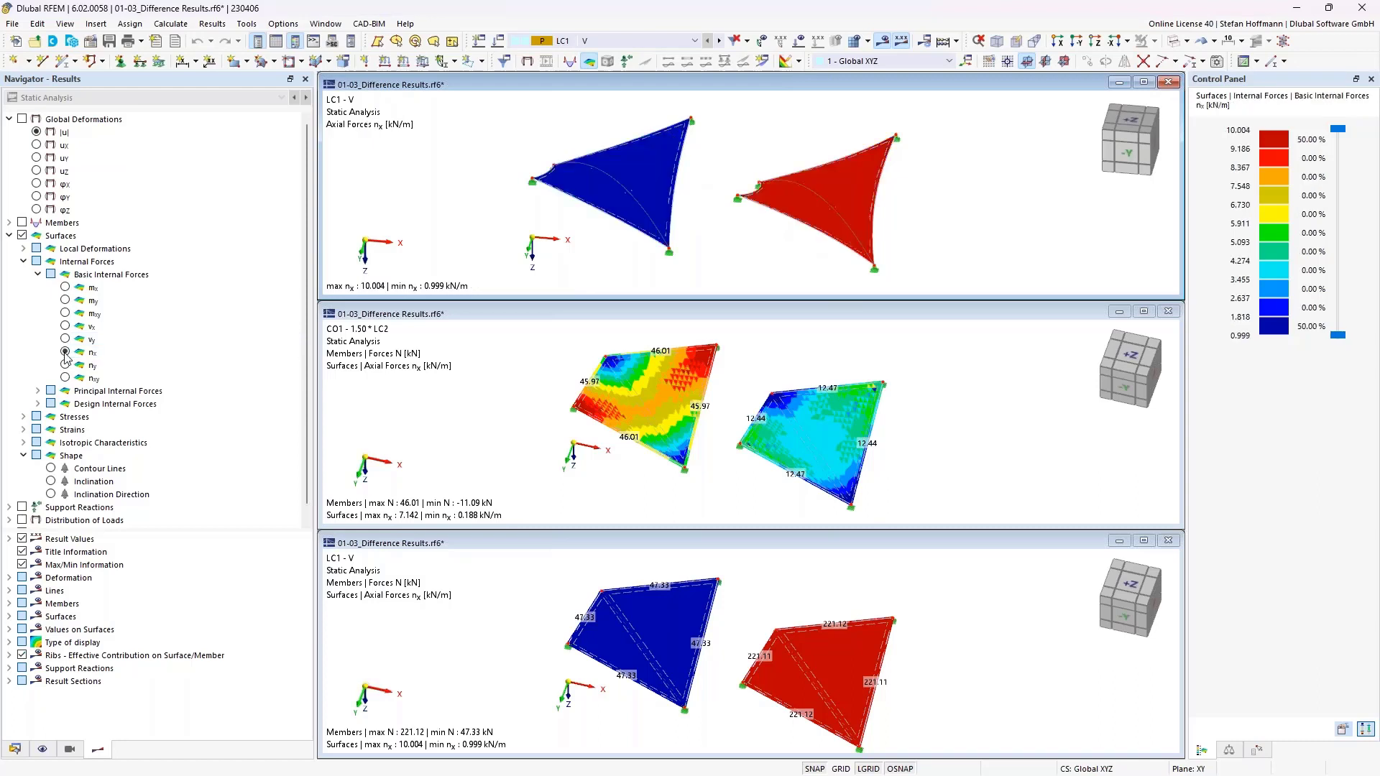
{"action": "left_click", "coordinate": [9, 223]}
{"action": "left_click", "coordinate": [24, 249]}
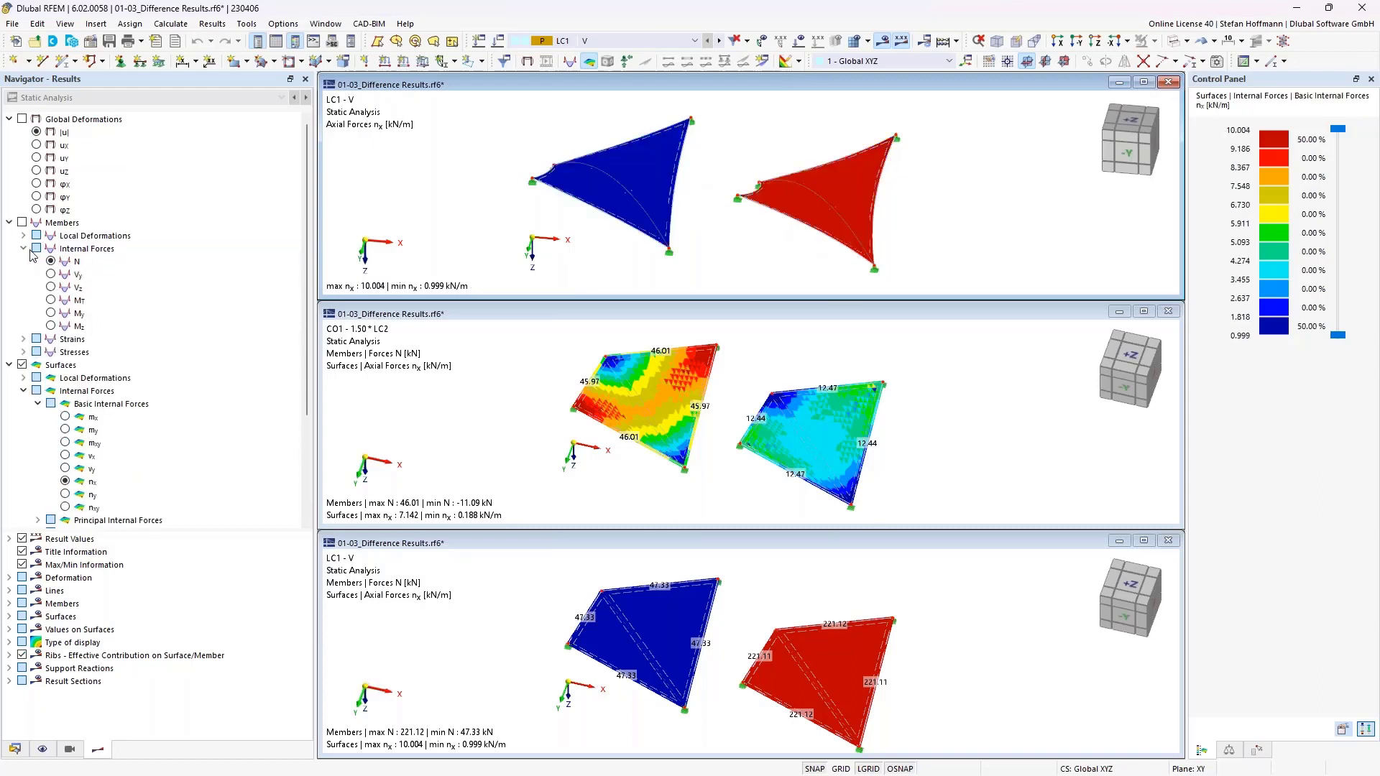
{"action": "left_click", "coordinate": [51, 262]}
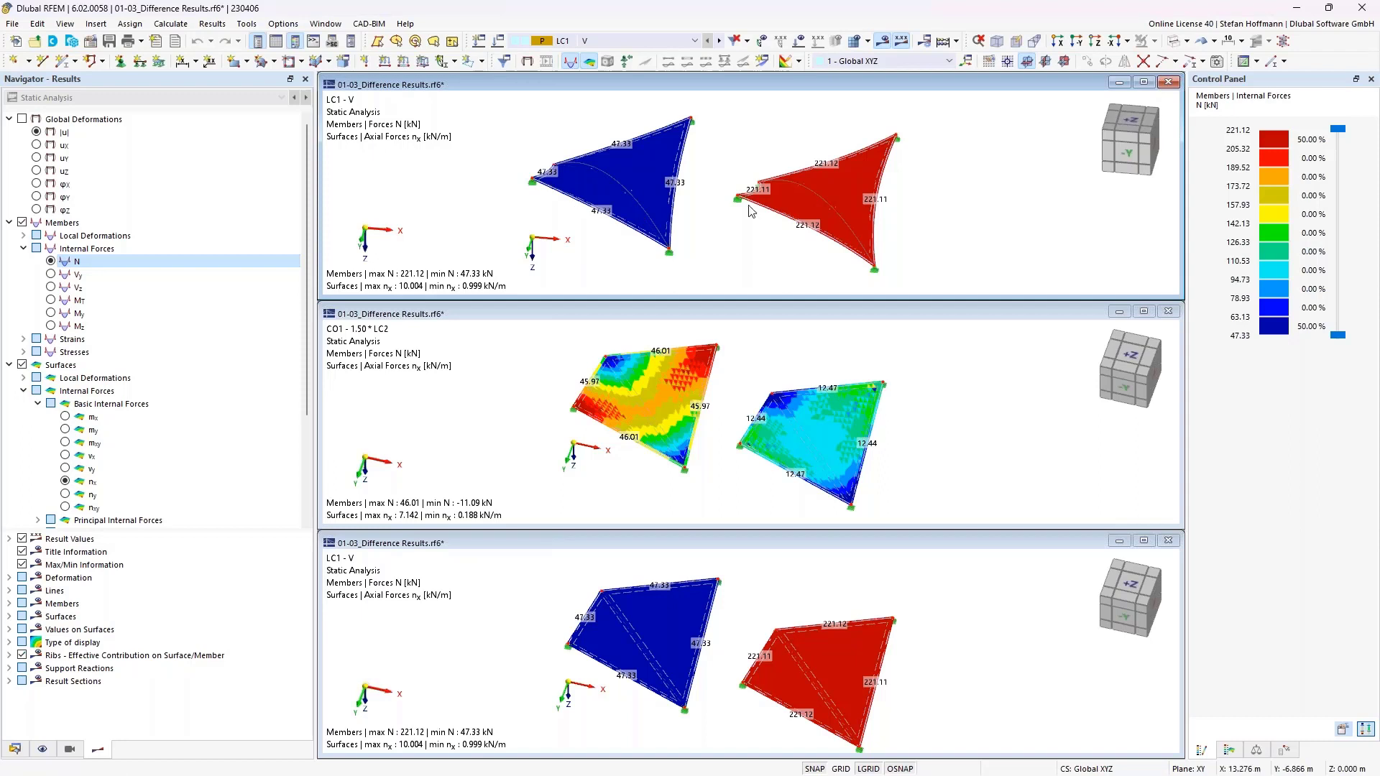
In the middle CO1 view, show the differences to the initial state for surface axial forces ny without member results.
{"action": "left_click", "coordinate": [554, 435]}
{"action": "left_click", "coordinate": [87, 145]}
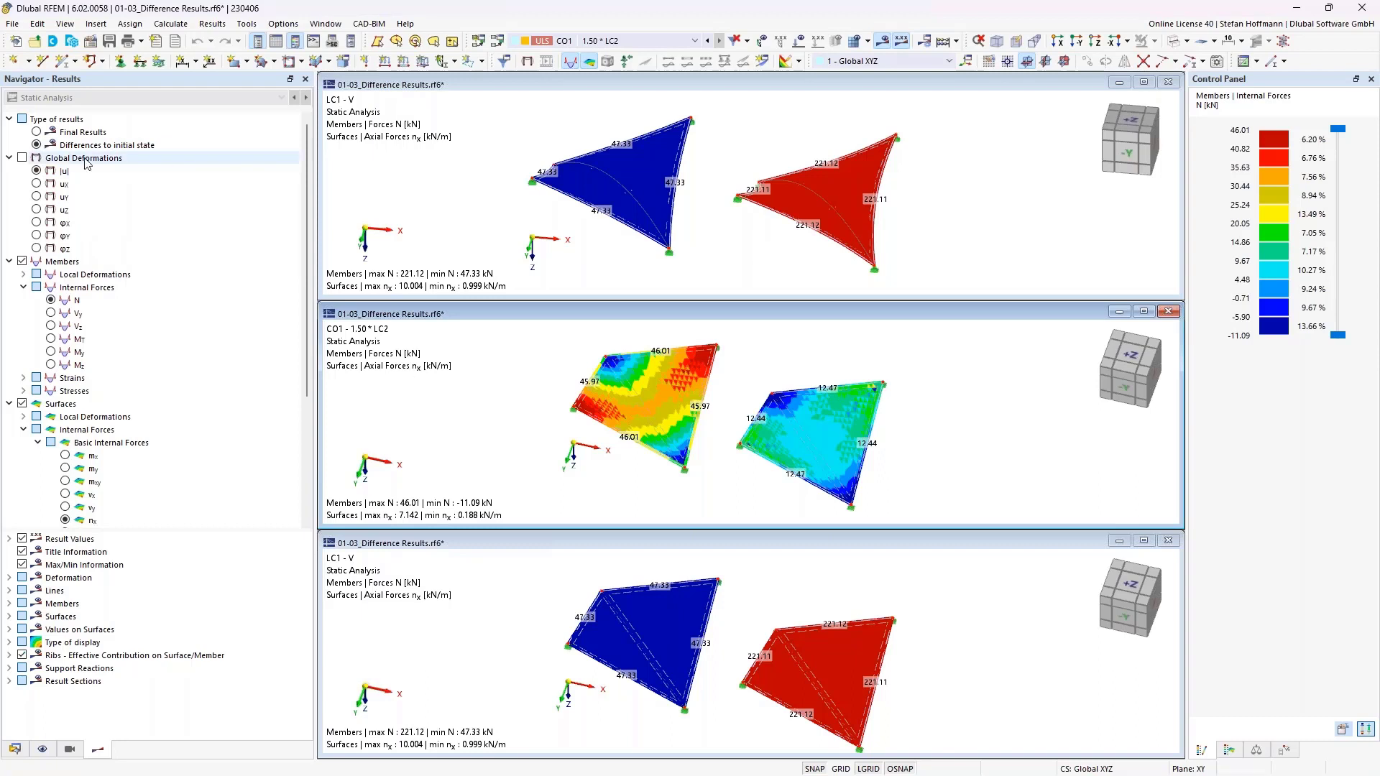
{"action": "middle_click_drag", "start_coordinate": [776, 416], "coordinate": [774, 398], "text": "ctrl"}
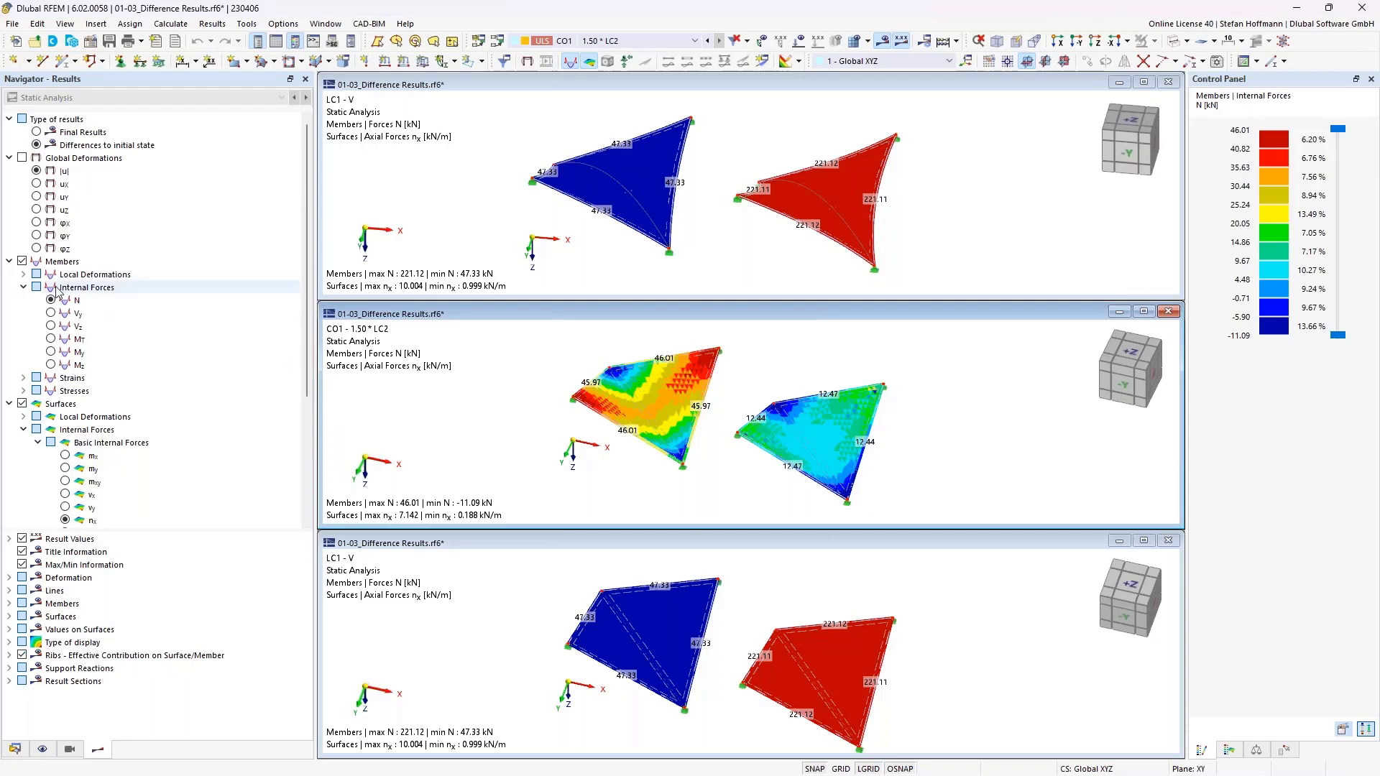
{"action": "left_click", "coordinate": [22, 261]}
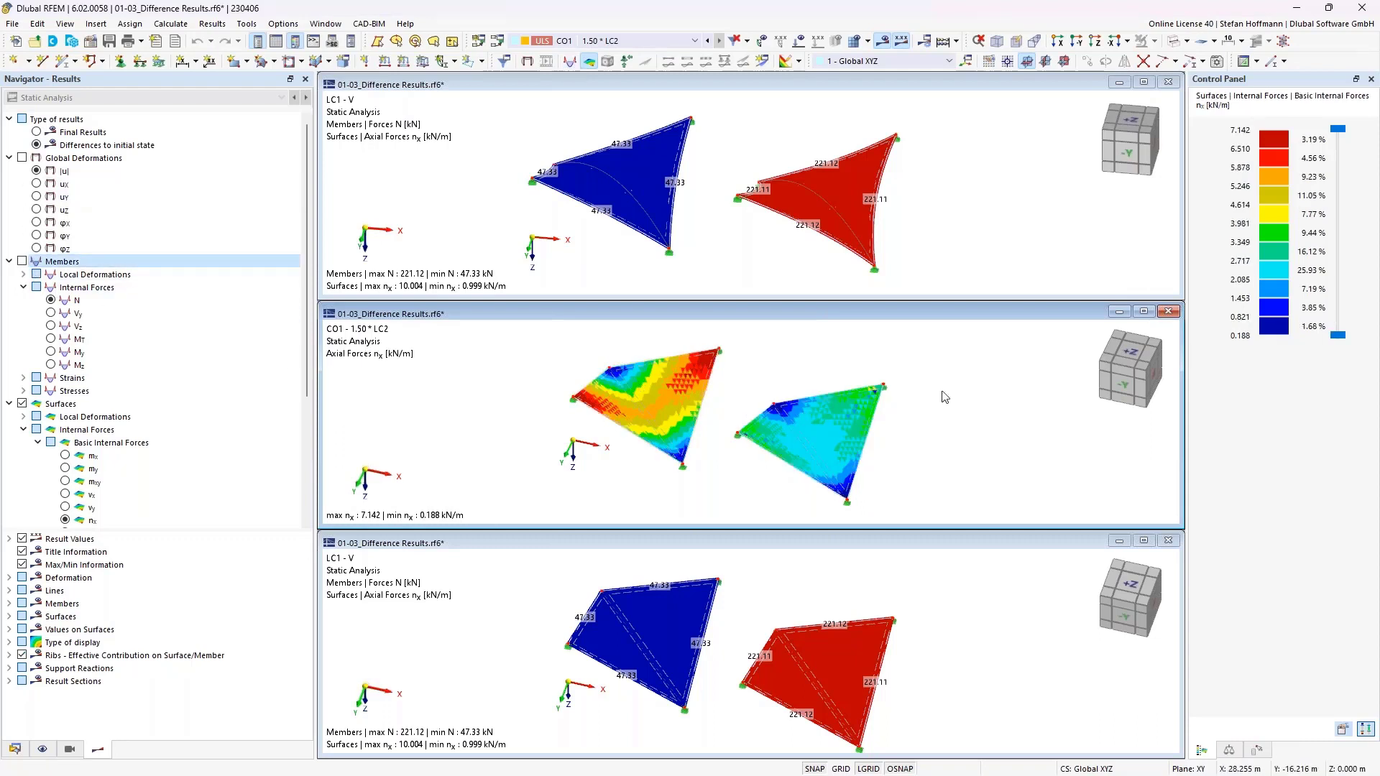
{"action": "scroll", "coordinate": [67, 512], "scroll_direction": "down", "scroll_amount": 1}
{"action": "left_click", "coordinate": [66, 494]}
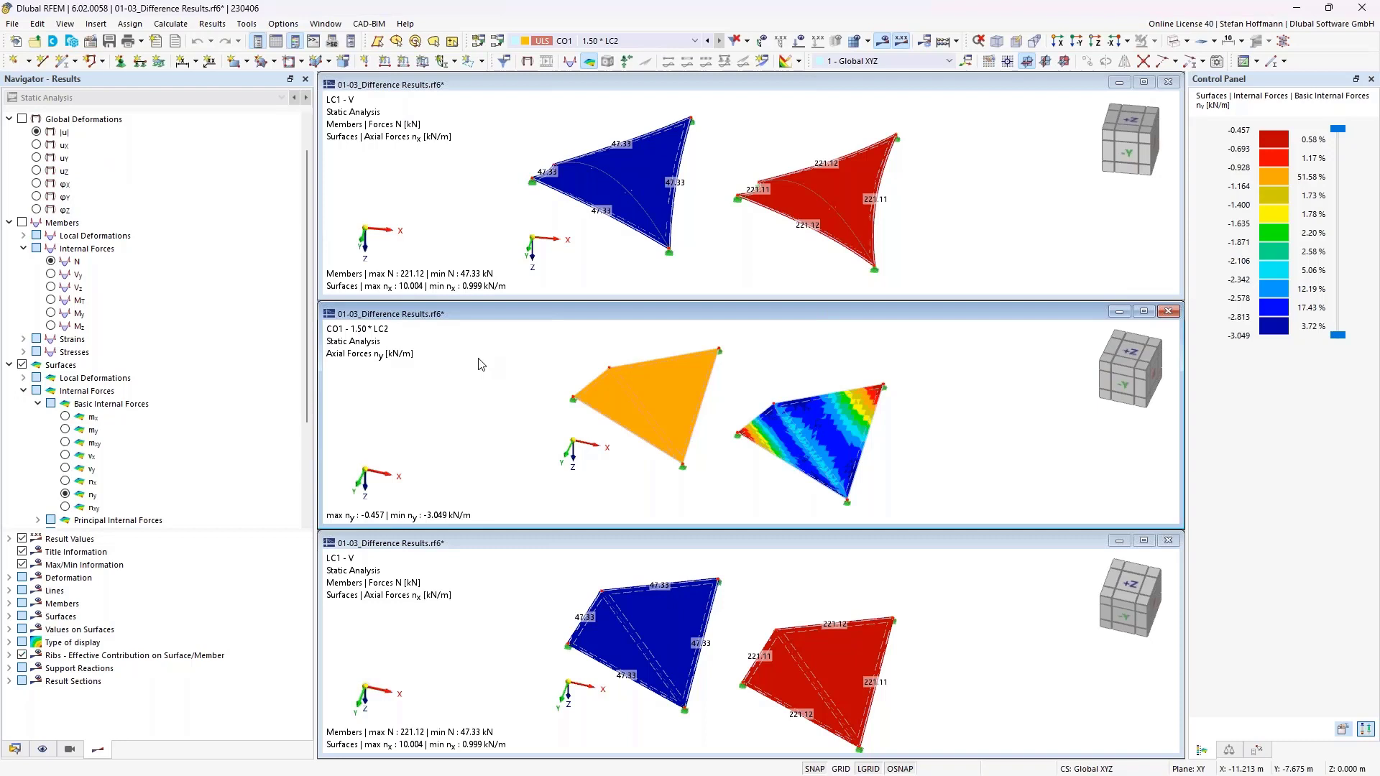
Show the CO1 final results in the lowest view and add the member forces N to the middle view.
{"action": "left_click", "coordinate": [487, 232]}
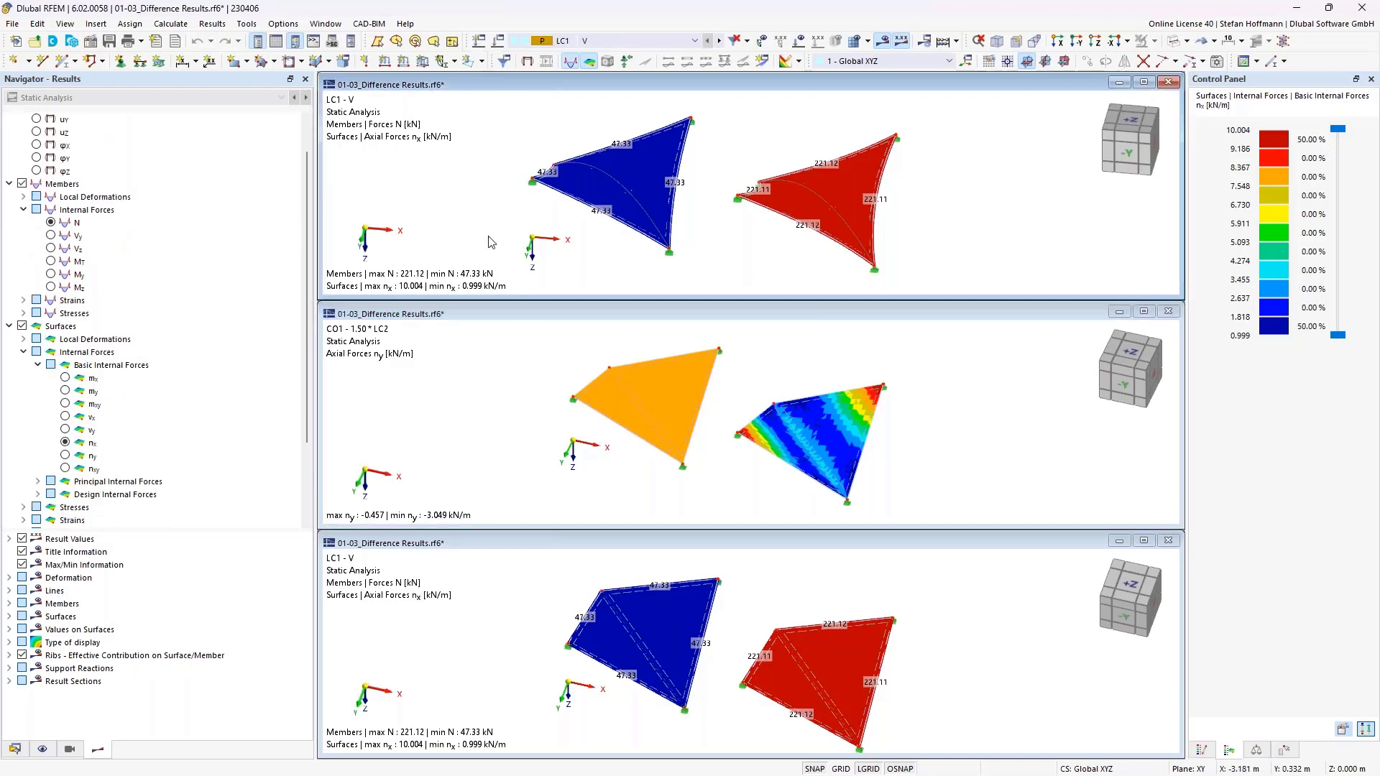
{"action": "left_click", "coordinate": [445, 339]}
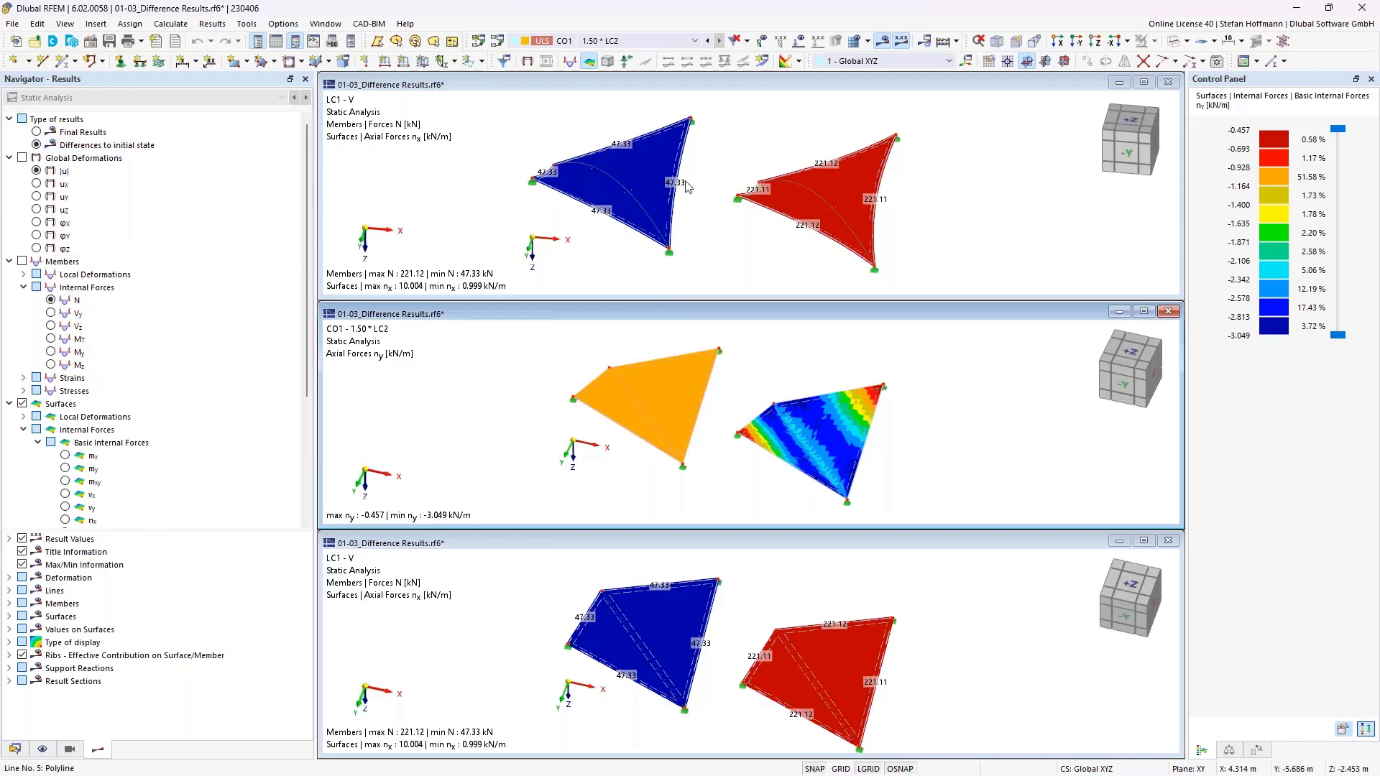
{"action": "left_click", "coordinate": [519, 599]}
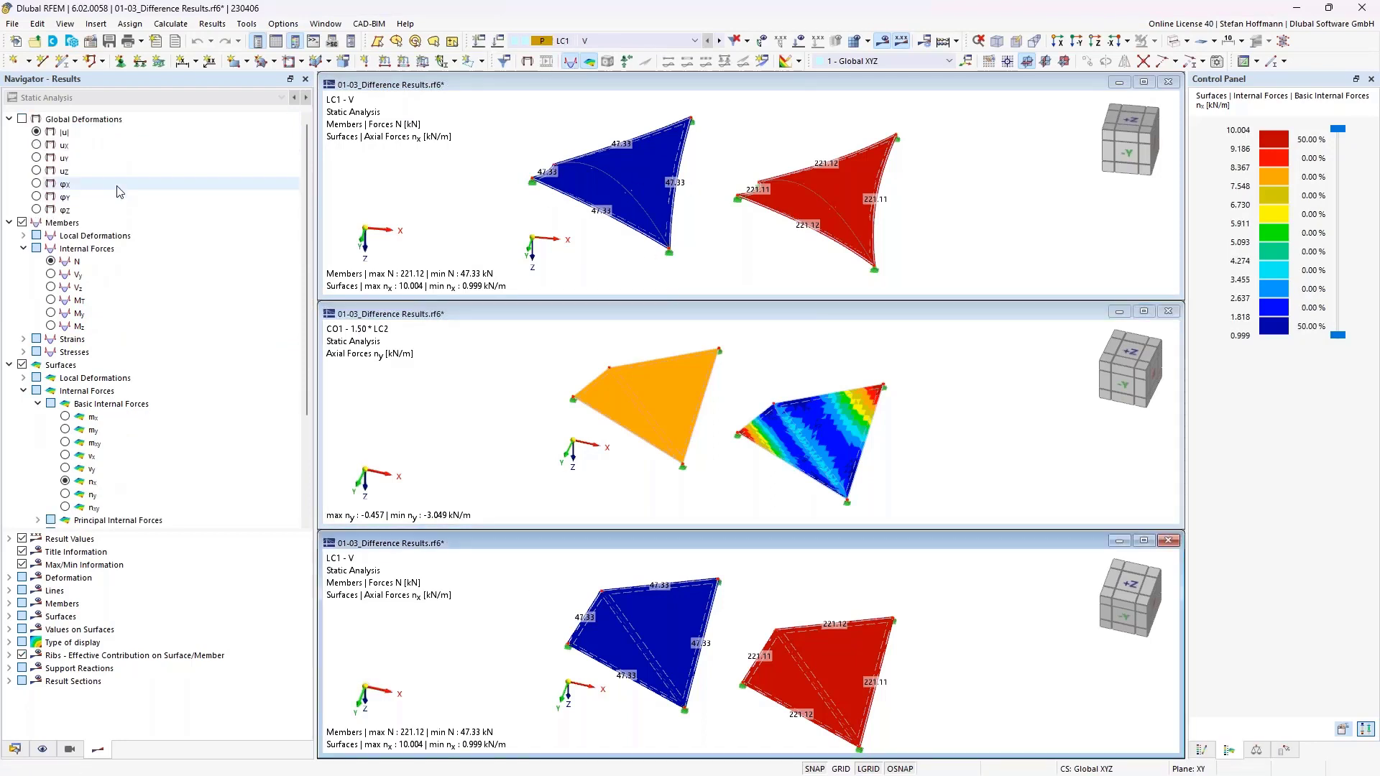
{"action": "left_click", "coordinate": [577, 43]}
{"action": "left_click", "coordinate": [590, 89]}
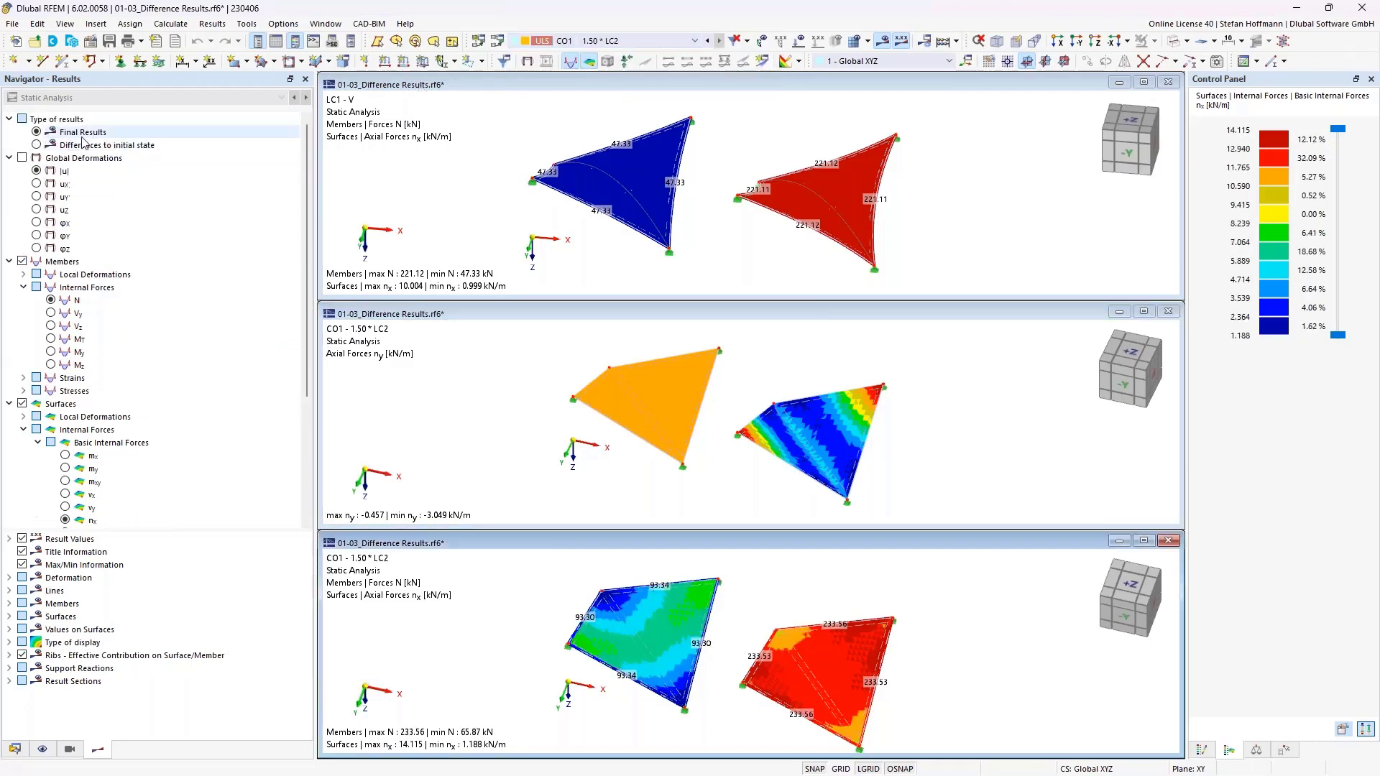
{"action": "left_click", "coordinate": [38, 132]}
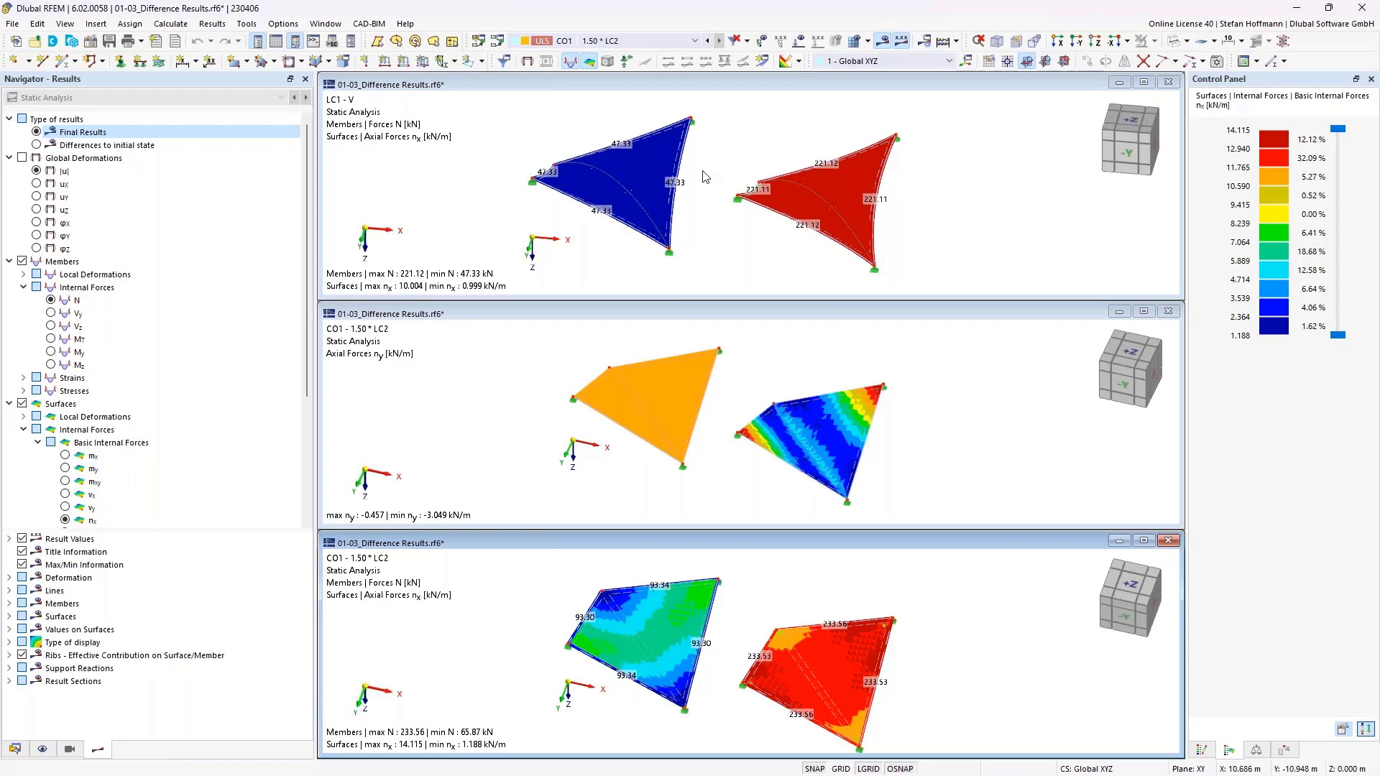
{"action": "left_click", "coordinate": [461, 455]}
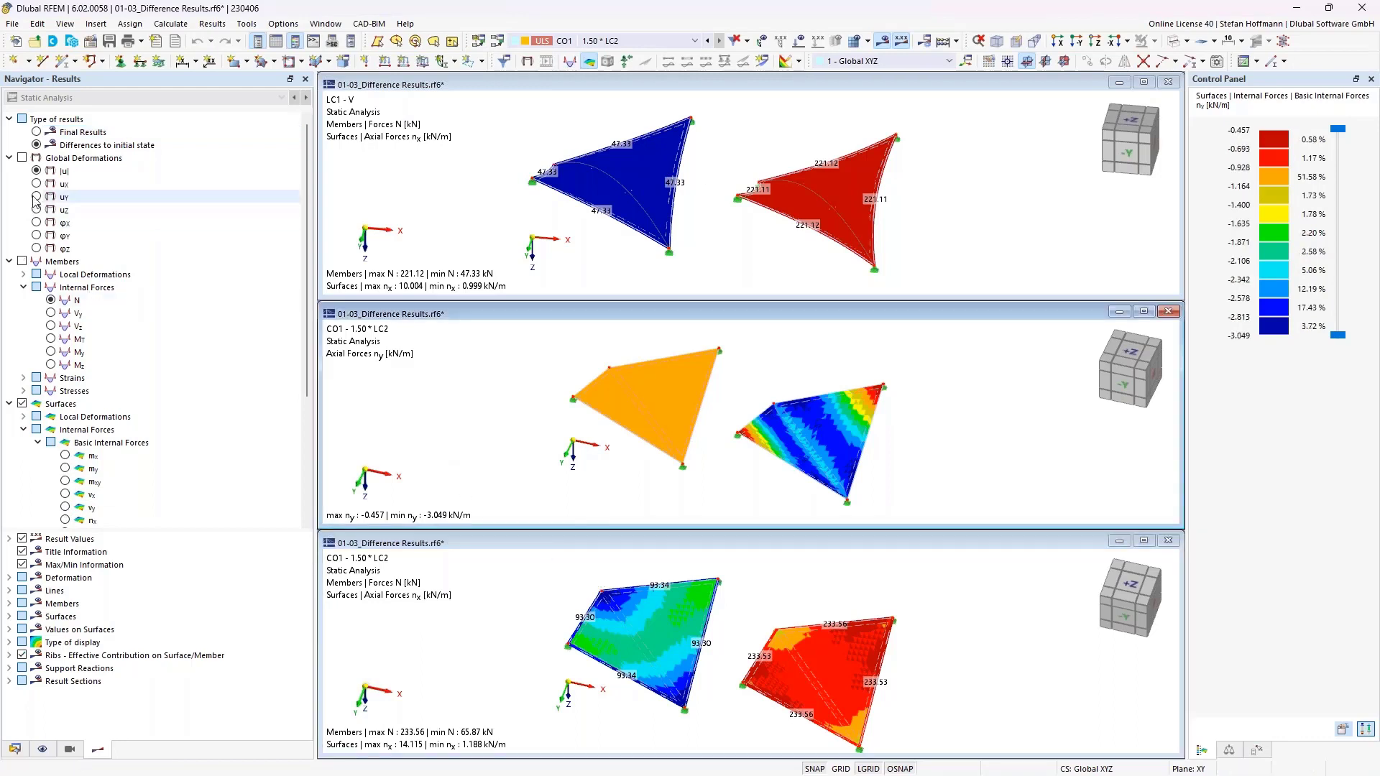
{"action": "left_click", "coordinate": [51, 301]}
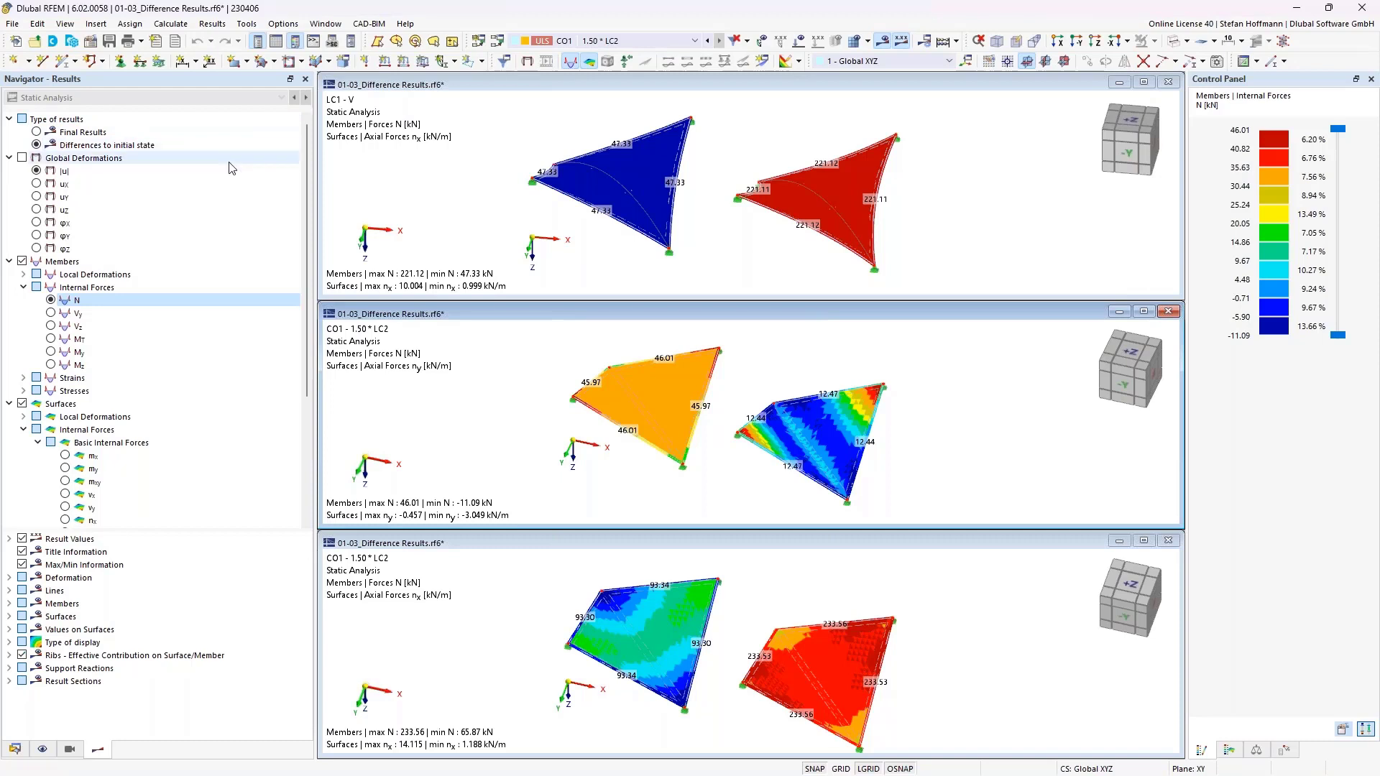
Close all three views of 01-03_Difference Results and open the model 01-04_Member set load.rf6.
{"action": "left_click", "coordinate": [1168, 82]}
{"action": "left_click", "coordinate": [1169, 312]}
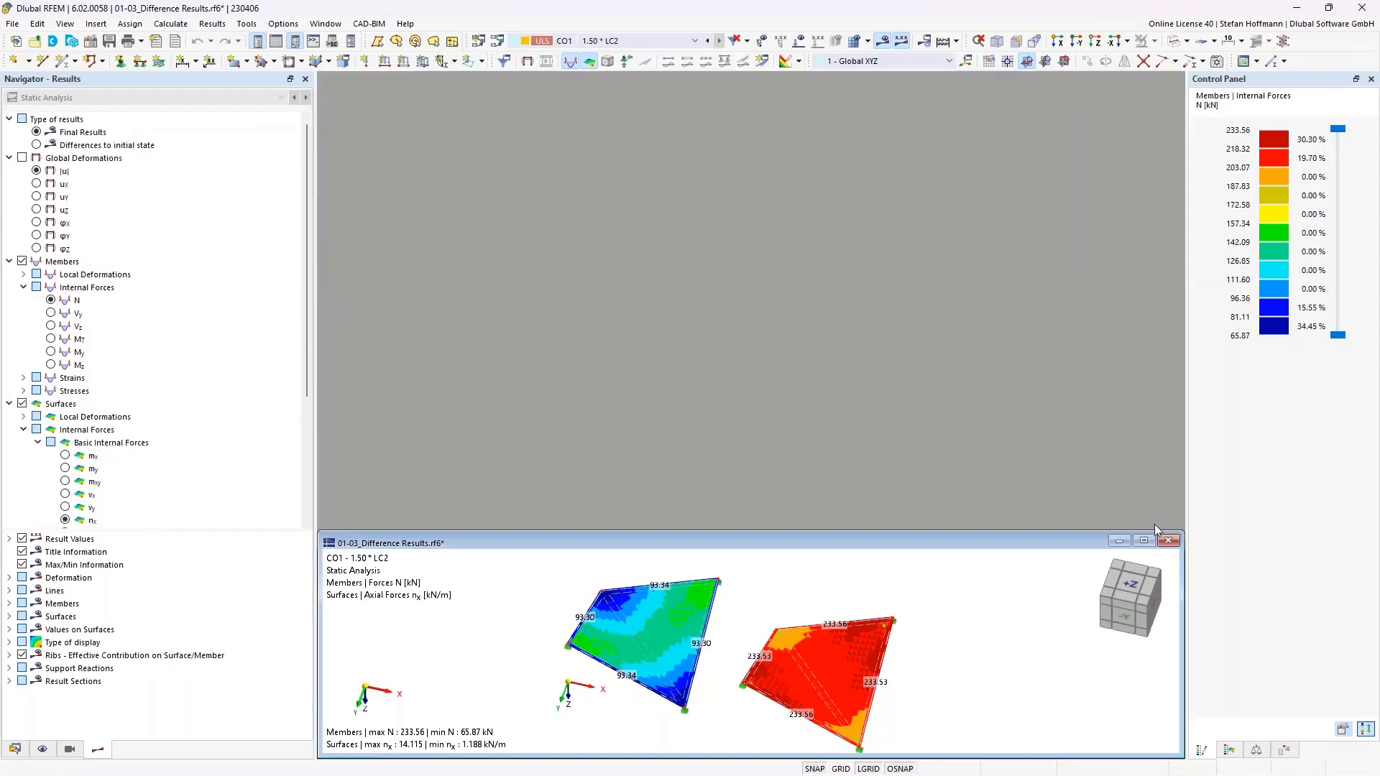
{"action": "left_click", "coordinate": [1168, 542]}
{"action": "left_click", "coordinate": [747, 456]}
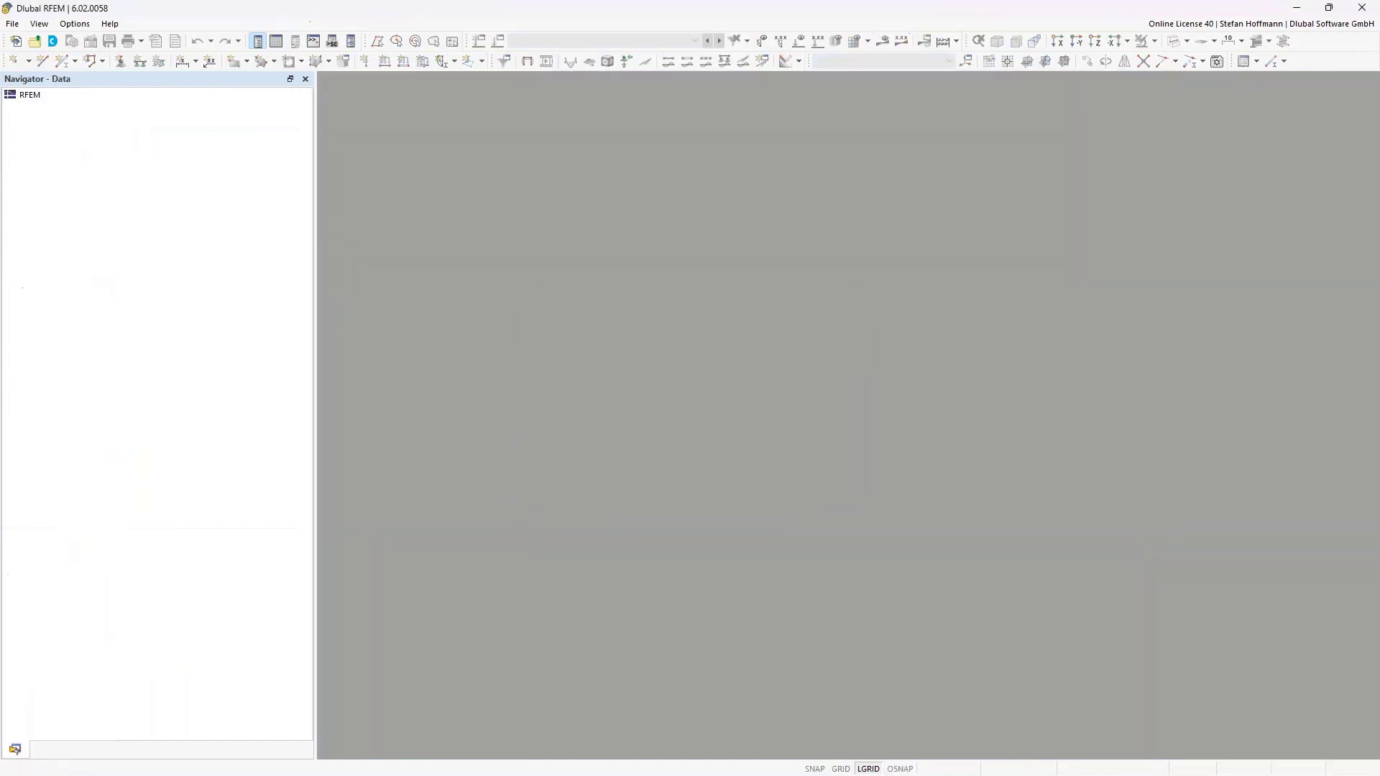
{"action": "left_click_drag", "start_coordinate": [253, 355], "coordinate": [552, 361]}
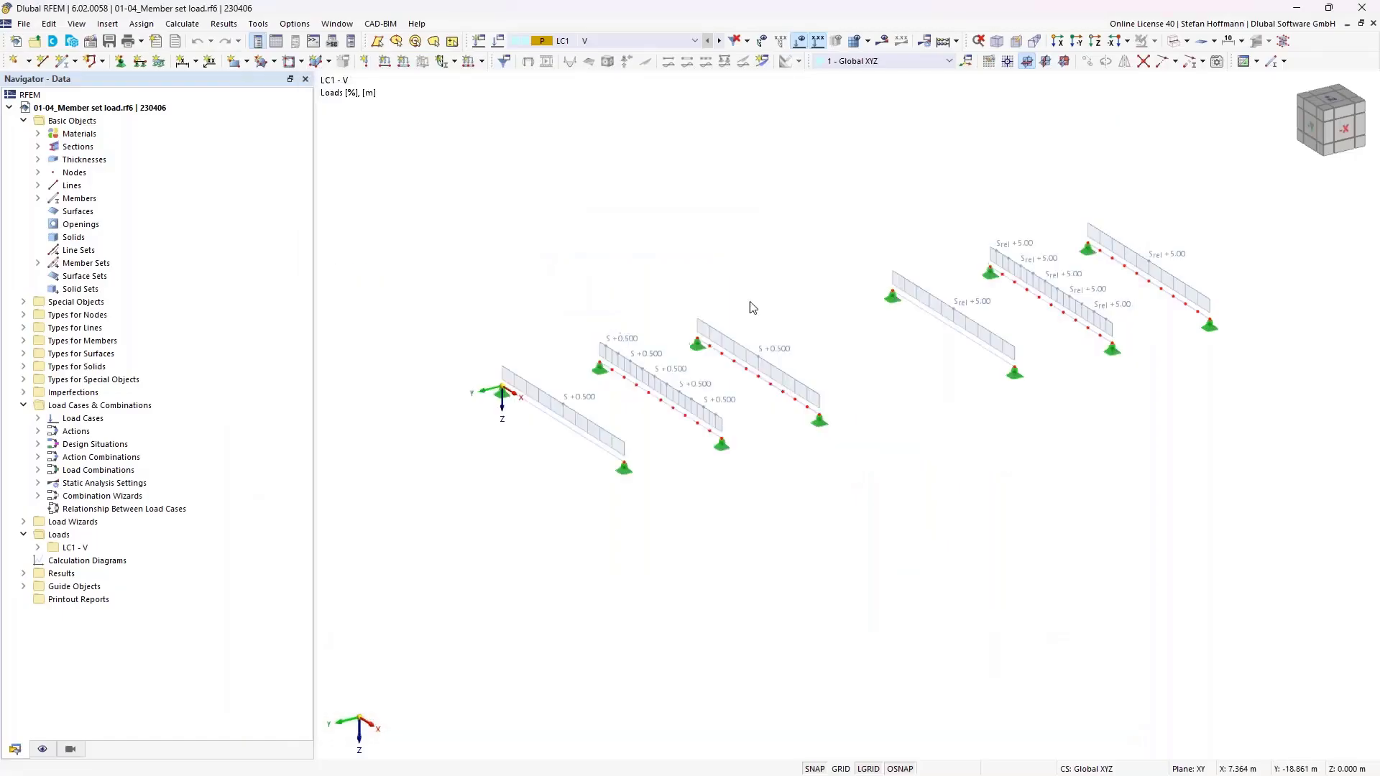
Examine the form-finding member load with its target sag on one member of the second, segmented cable in the absolute-sag group.
{"action": "middle_click_drag", "start_coordinate": [827, 293], "coordinate": [687, 392], "text": "ctrl"}
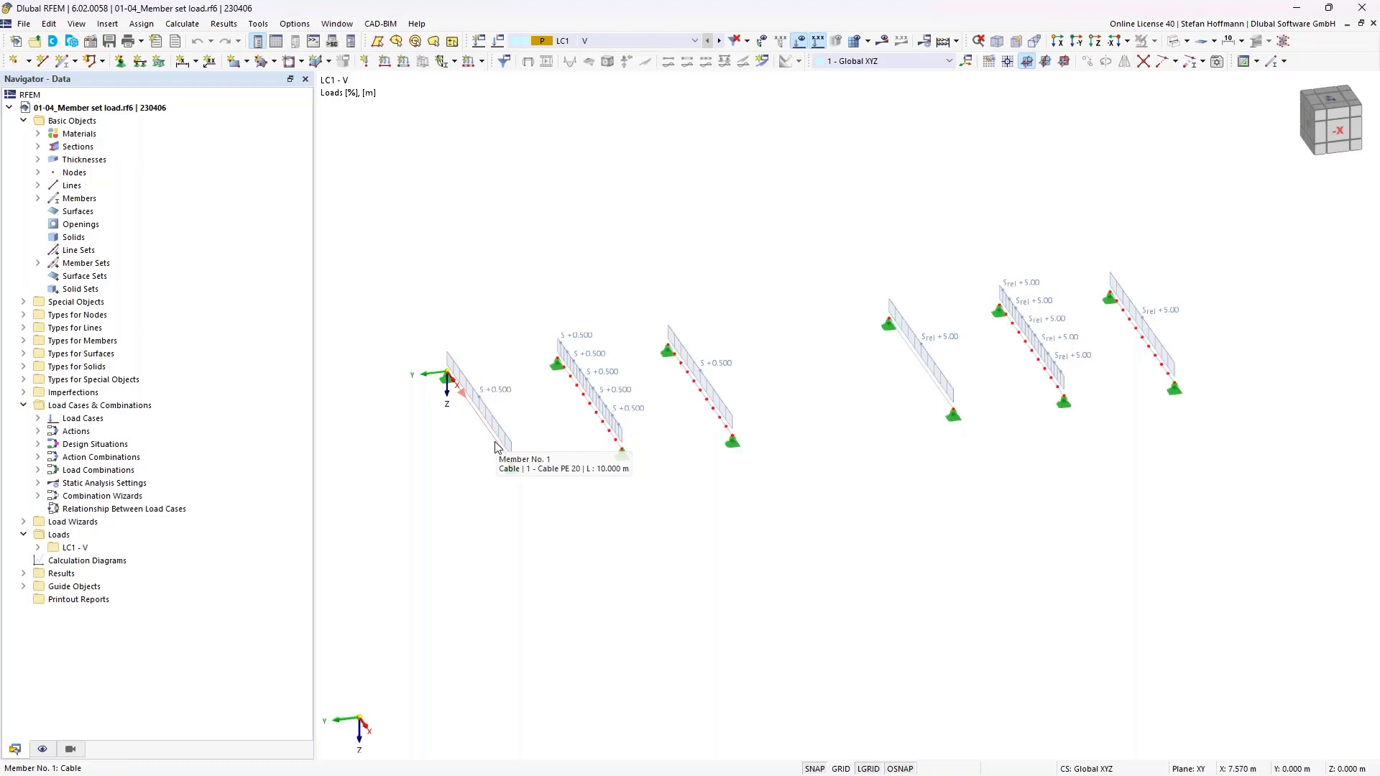
{"action": "scroll", "coordinate": [557, 428], "scroll_direction": "up", "scroll_amount": 3}
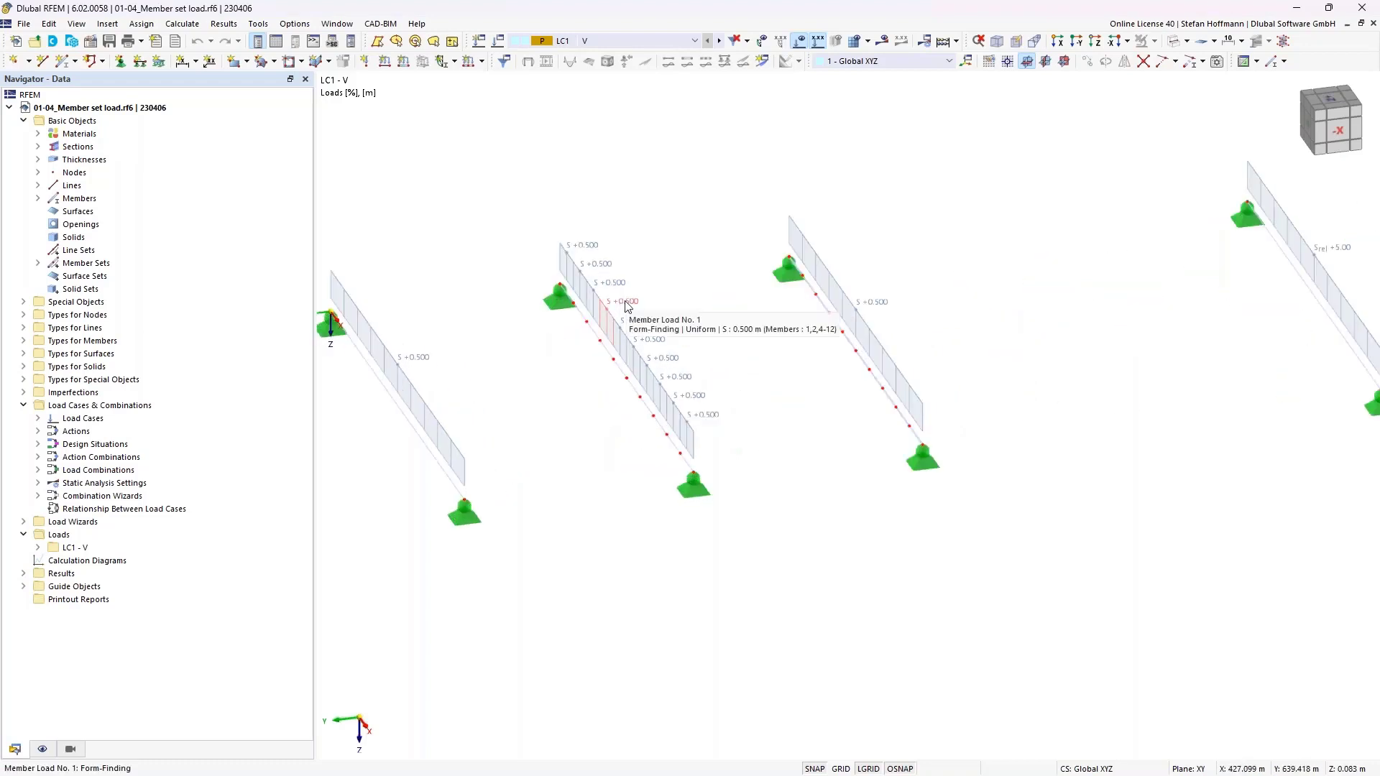
{"action": "scroll", "coordinate": [597, 295], "scroll_direction": "down", "scroll_amount": 3}
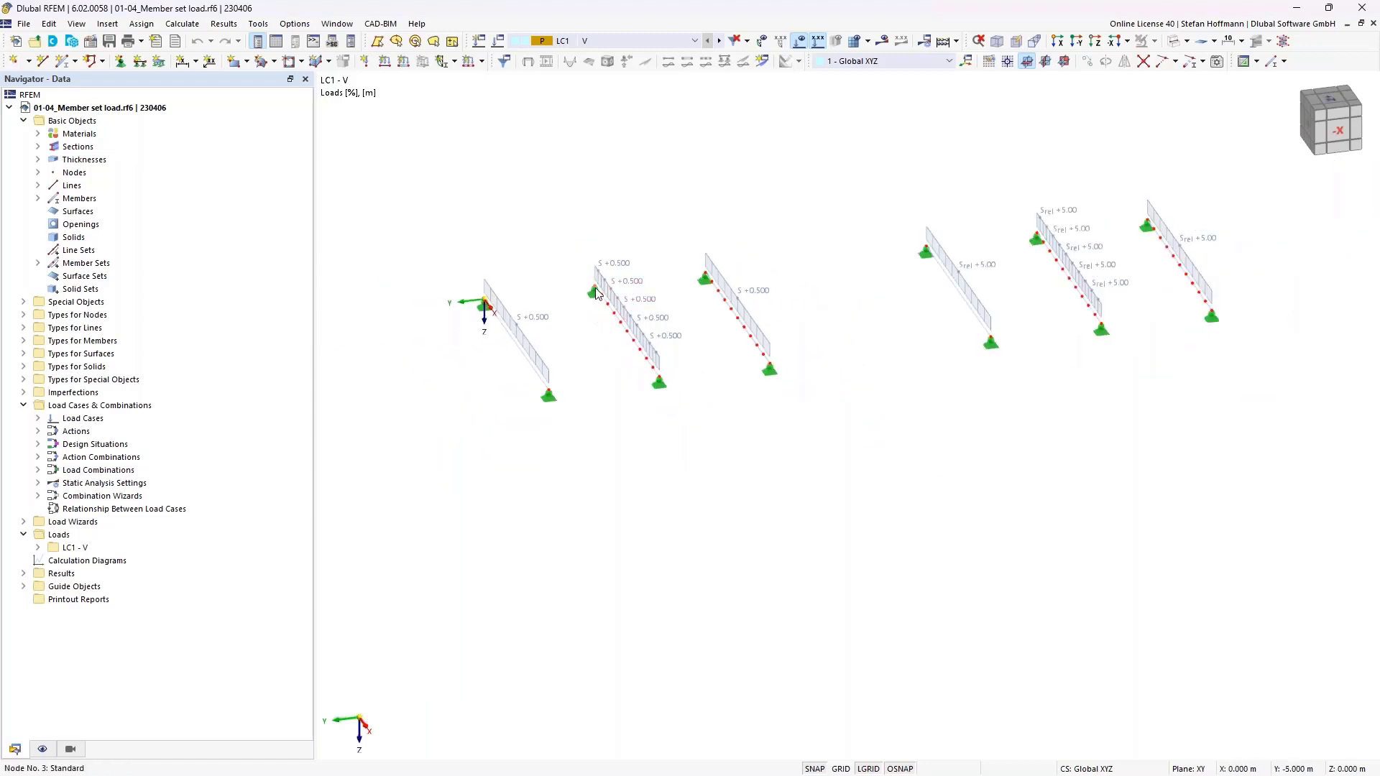
{"action": "scroll", "coordinate": [611, 294], "scroll_direction": "up", "scroll_amount": 3}
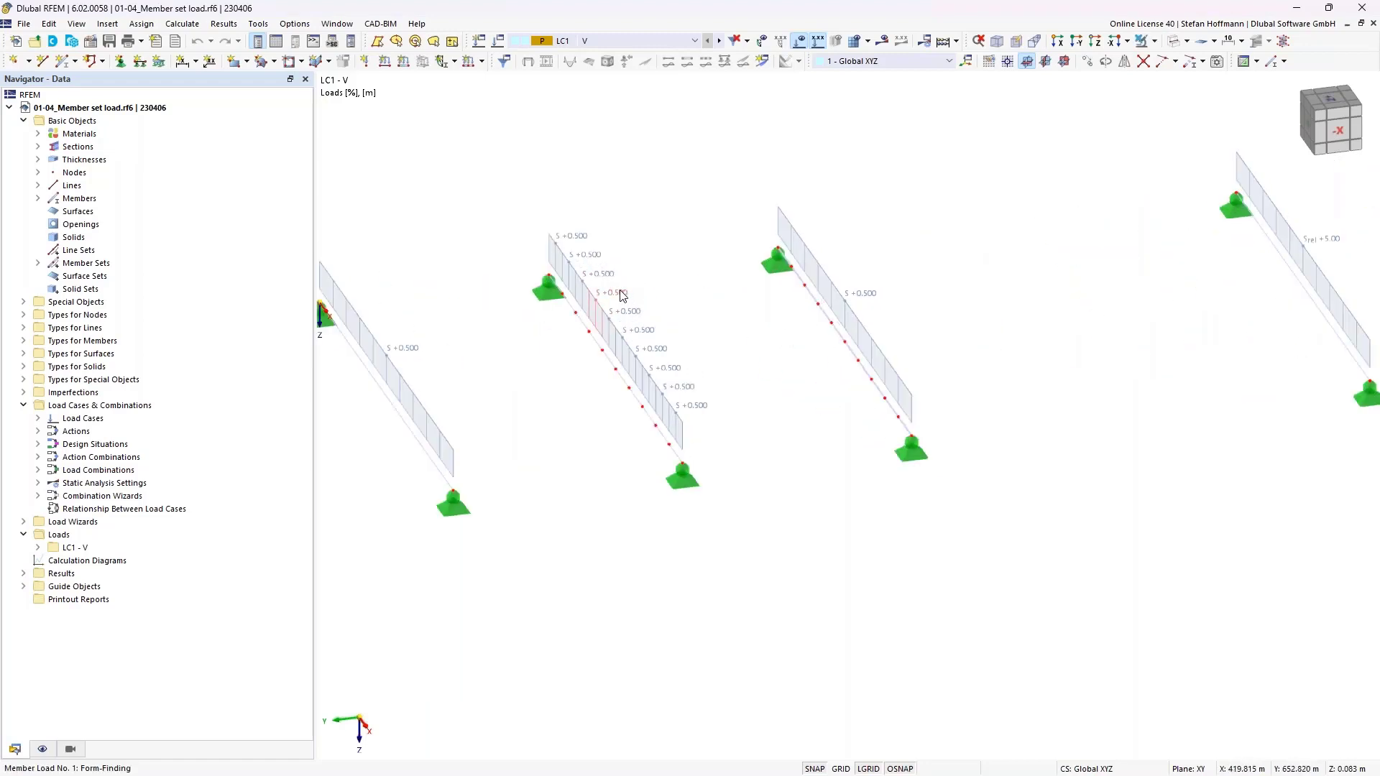
{"action": "double_click", "coordinate": [622, 296]}
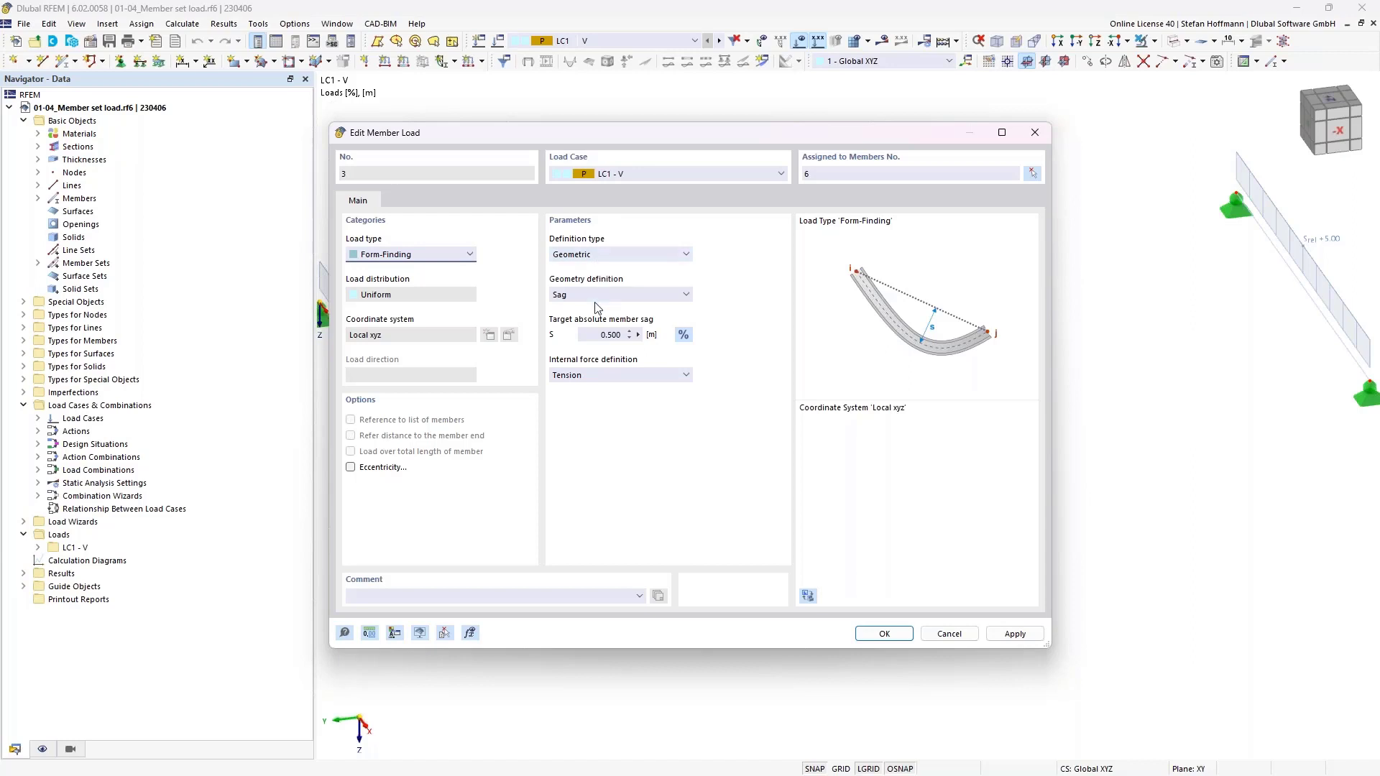
{"action": "left_click", "coordinate": [604, 334]}
{"action": "key", "text": "Return"}
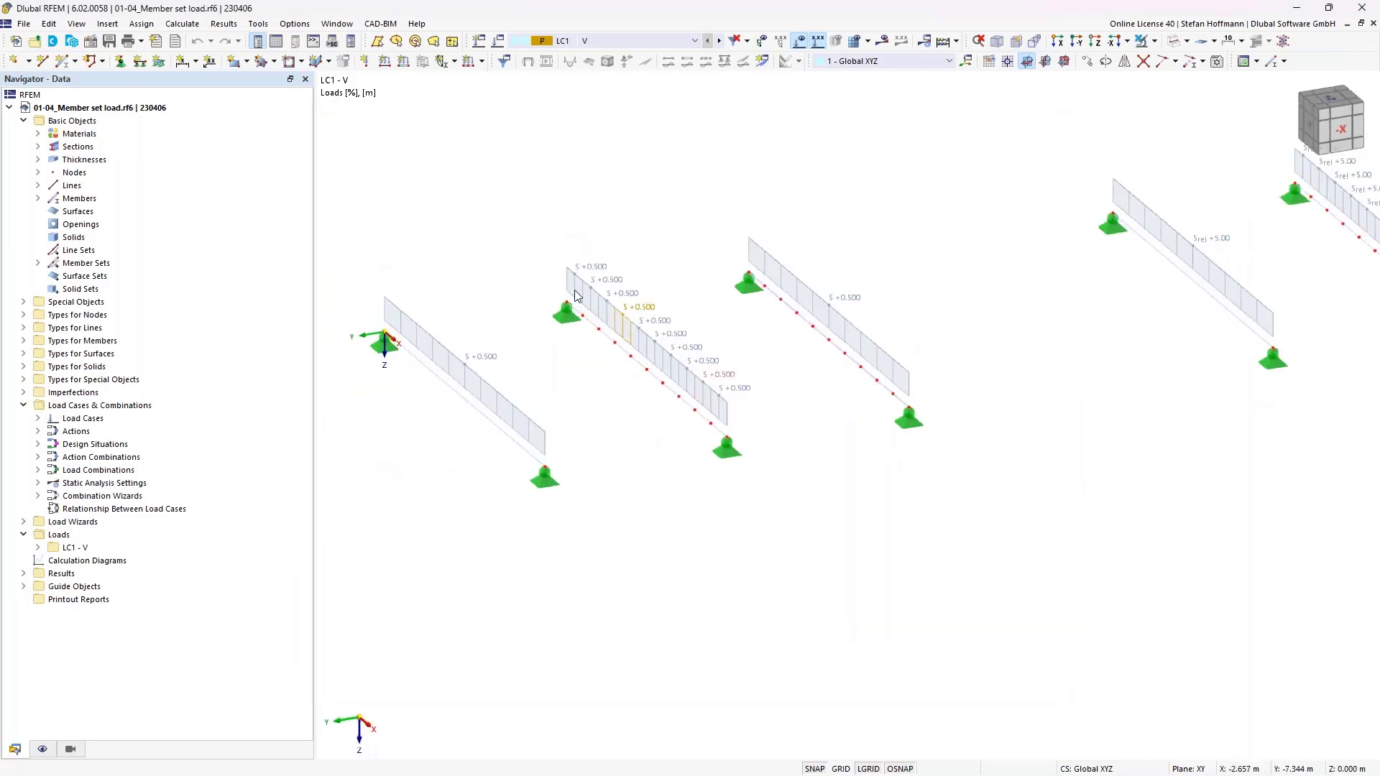
Calculate load case LC1 - V and view the uZ displacements of the three cables with absolute sag.
{"action": "left_click", "coordinate": [882, 41]}
{"action": "left_click", "coordinate": [756, 461]}
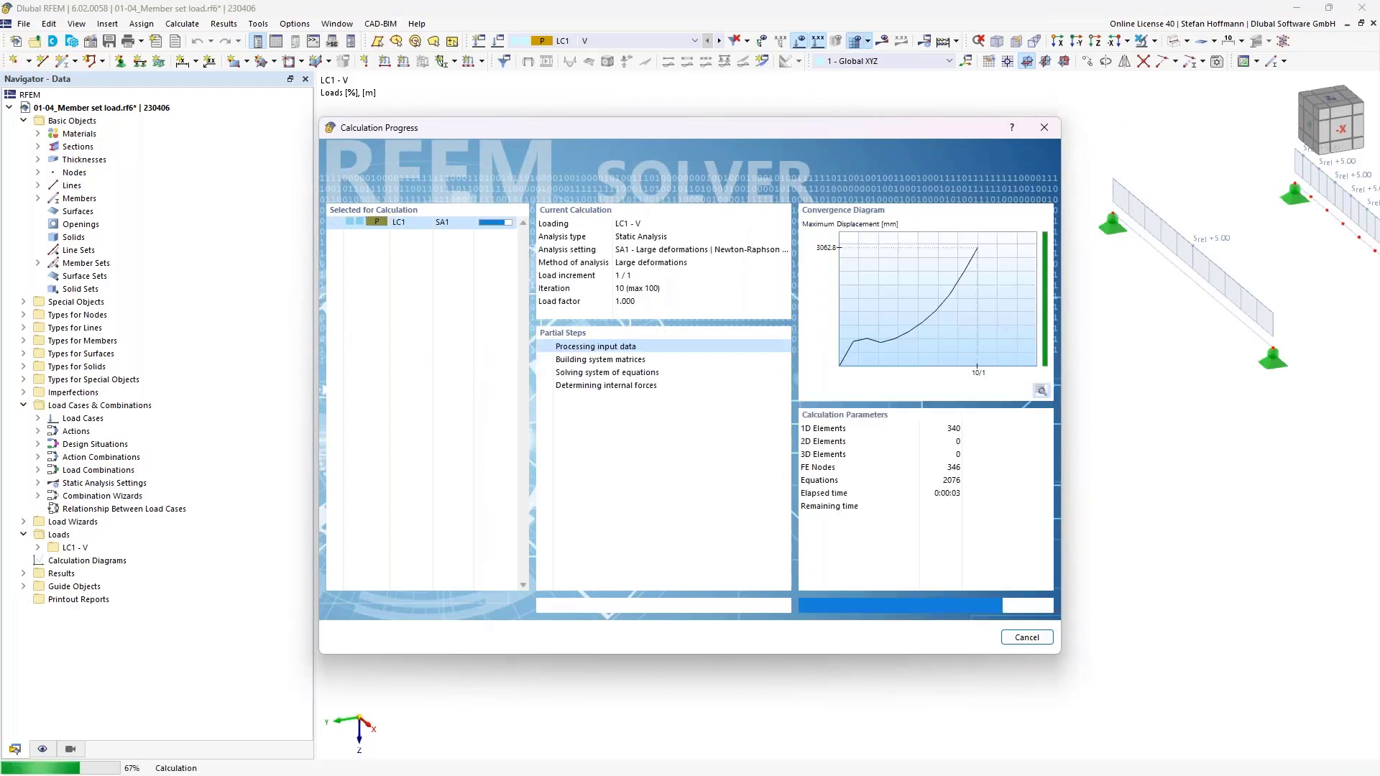
{"action": "middle_click_drag", "start_coordinate": [647, 330], "coordinate": [556, 368]}
{"action": "middle_click_drag", "start_coordinate": [668, 414], "coordinate": [703, 446], "text": "ctrl"}
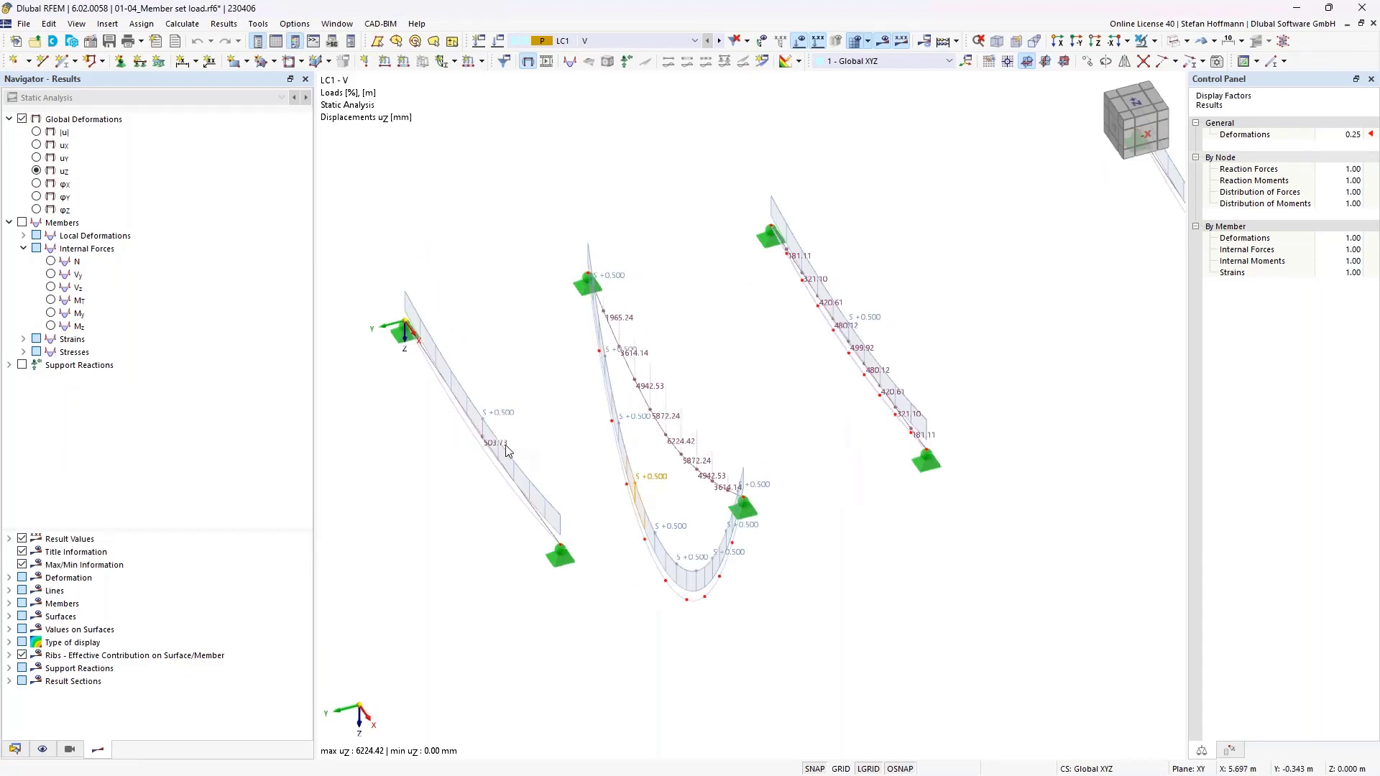
{"action": "mouse_move", "coordinate": [494, 454]}
Examine the form-finding member set load on the third absolute-sag cable and the command for creating a member set load.
{"action": "double_click", "coordinate": [874, 319]}
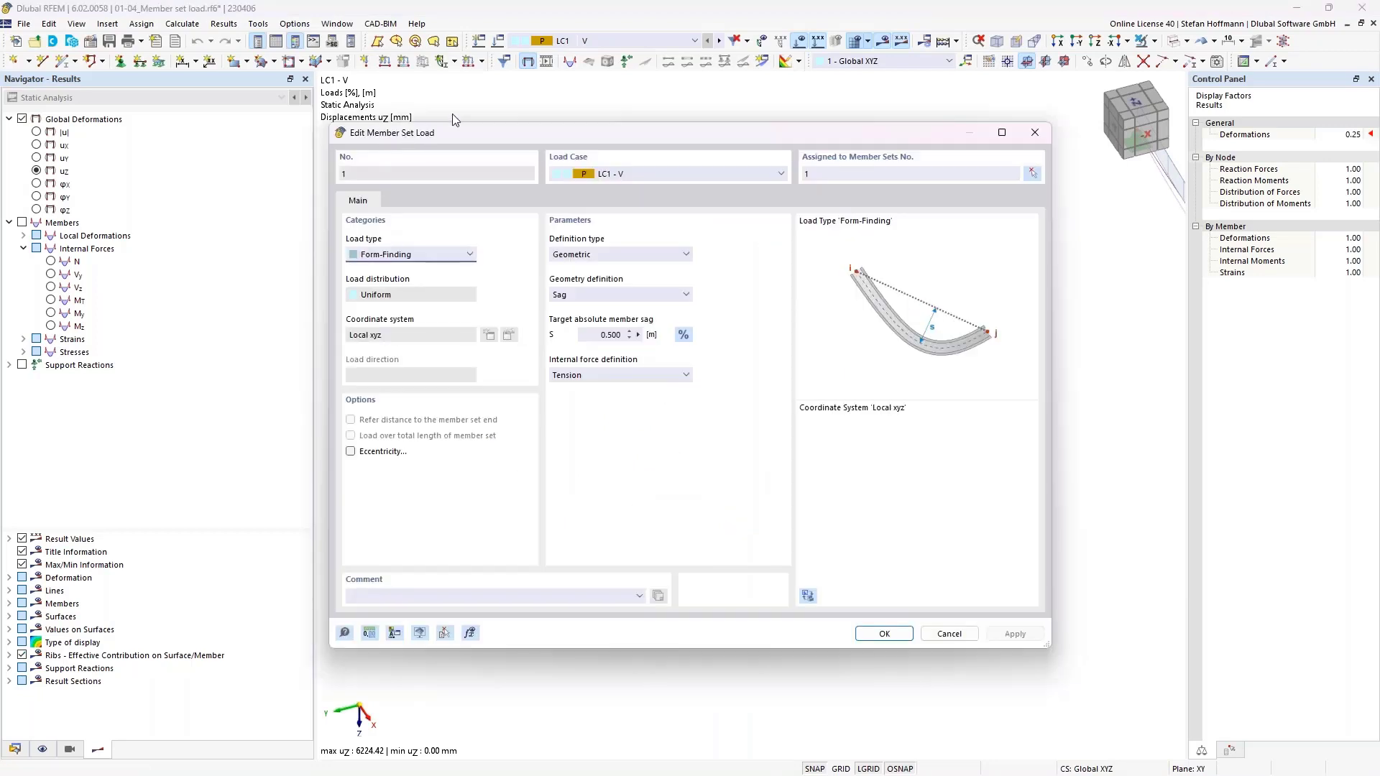
{"action": "key", "text": "Escape"}
{"action": "left_click", "coordinate": [483, 61]}
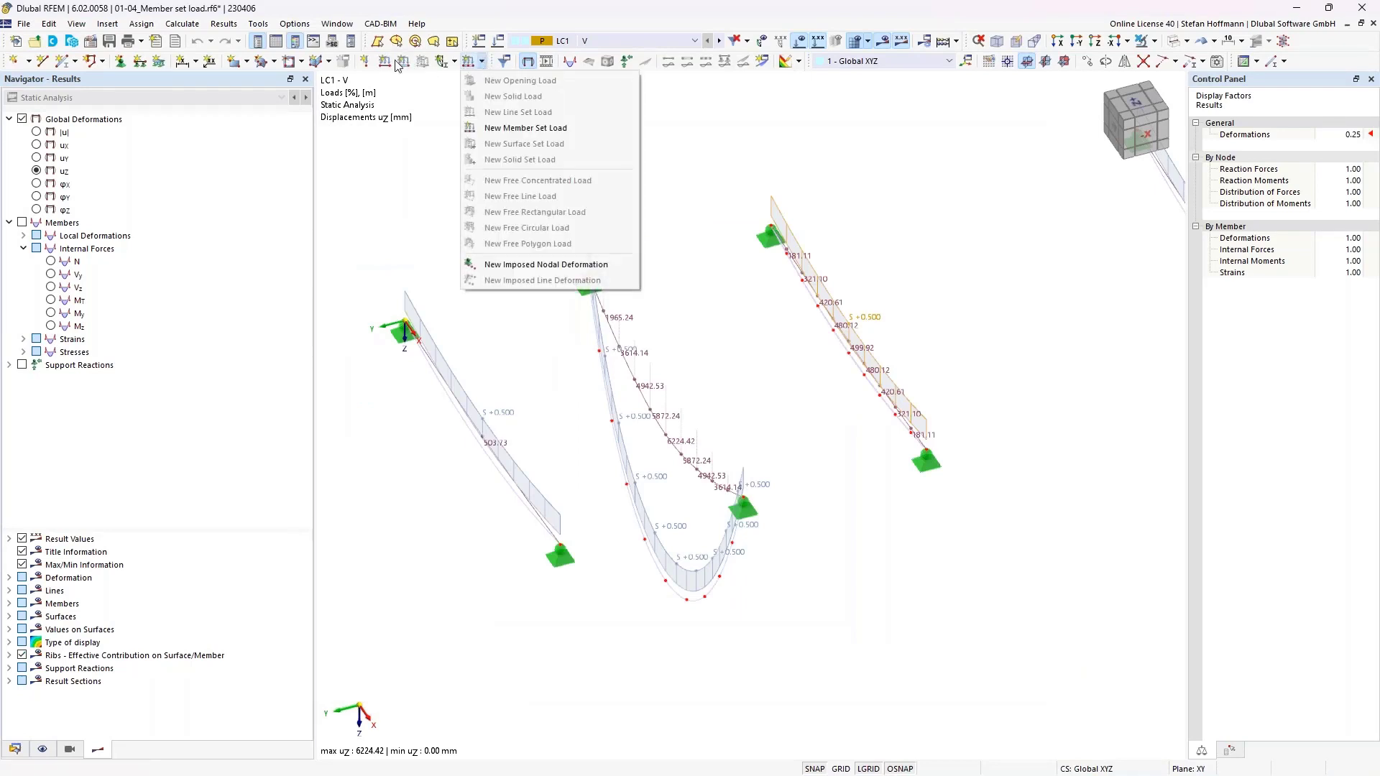
{"action": "left_click", "coordinate": [545, 128]}
Examine the target relative sag in the form-finding member load on the single-member cable of the relative-sag group.
{"action": "scroll", "coordinate": [848, 216], "scroll_direction": "down", "scroll_amount": 3}
{"action": "middle_click_drag", "start_coordinate": [930, 245], "coordinate": [716, 265]}
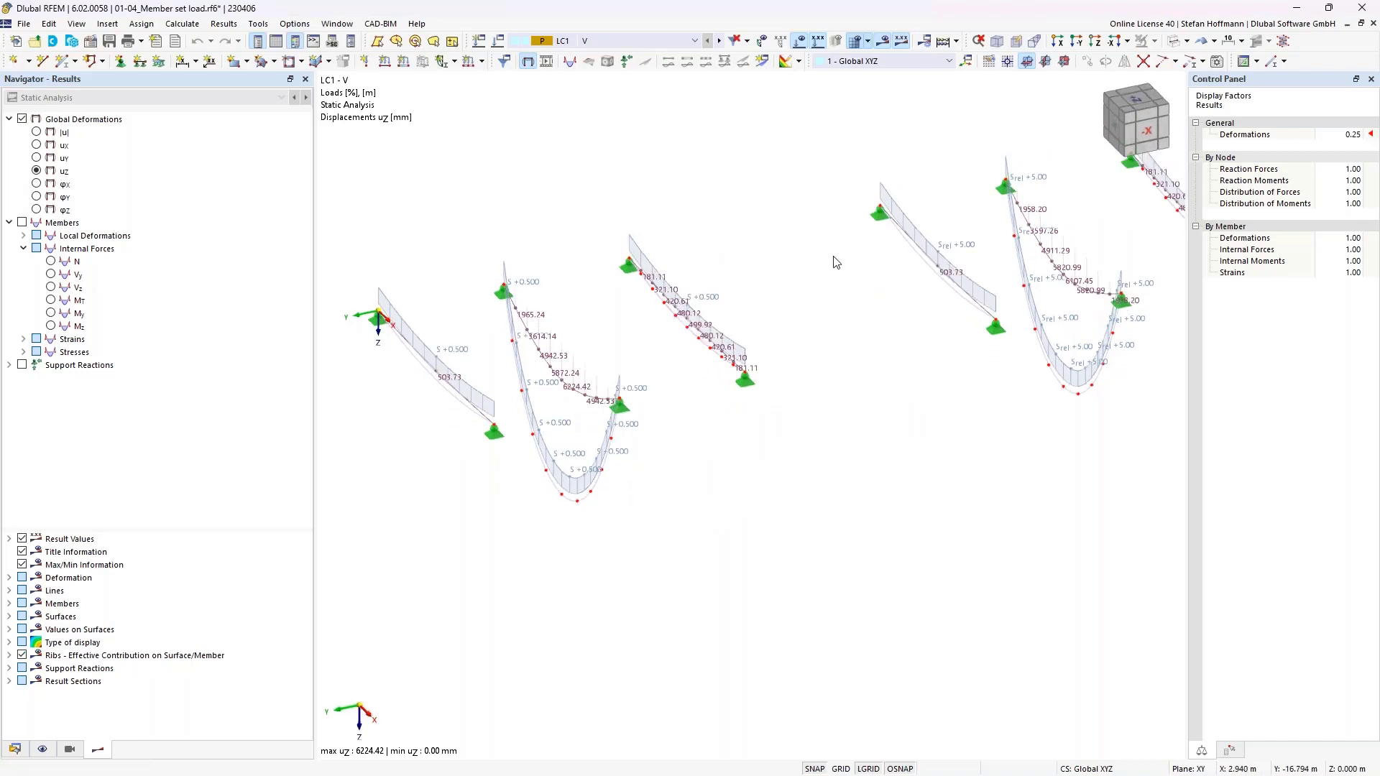
{"action": "middle_click_drag", "start_coordinate": [819, 268], "coordinate": [613, 333]}
{"action": "double_click", "coordinate": [742, 315]}
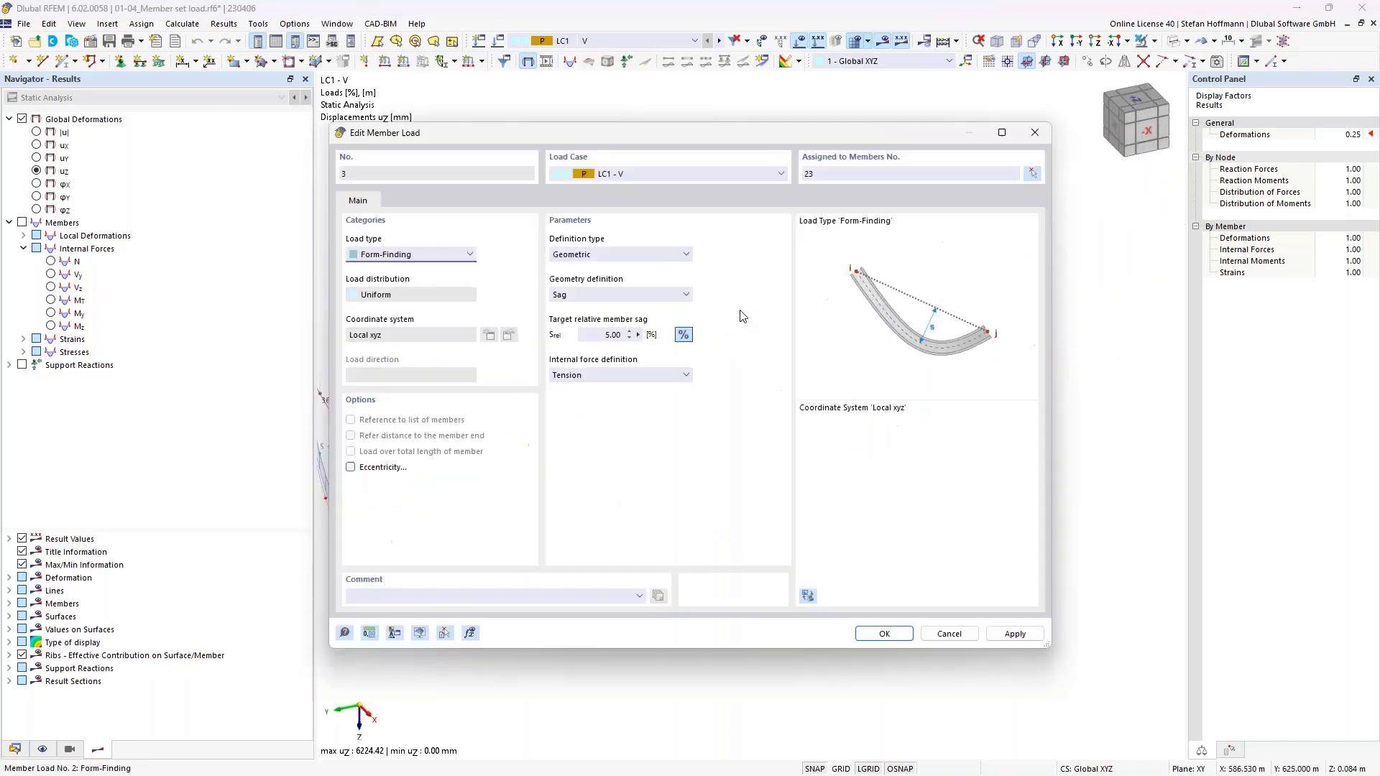
{"action": "left_click", "coordinate": [640, 333]}
{"action": "key", "text": "Escape"}
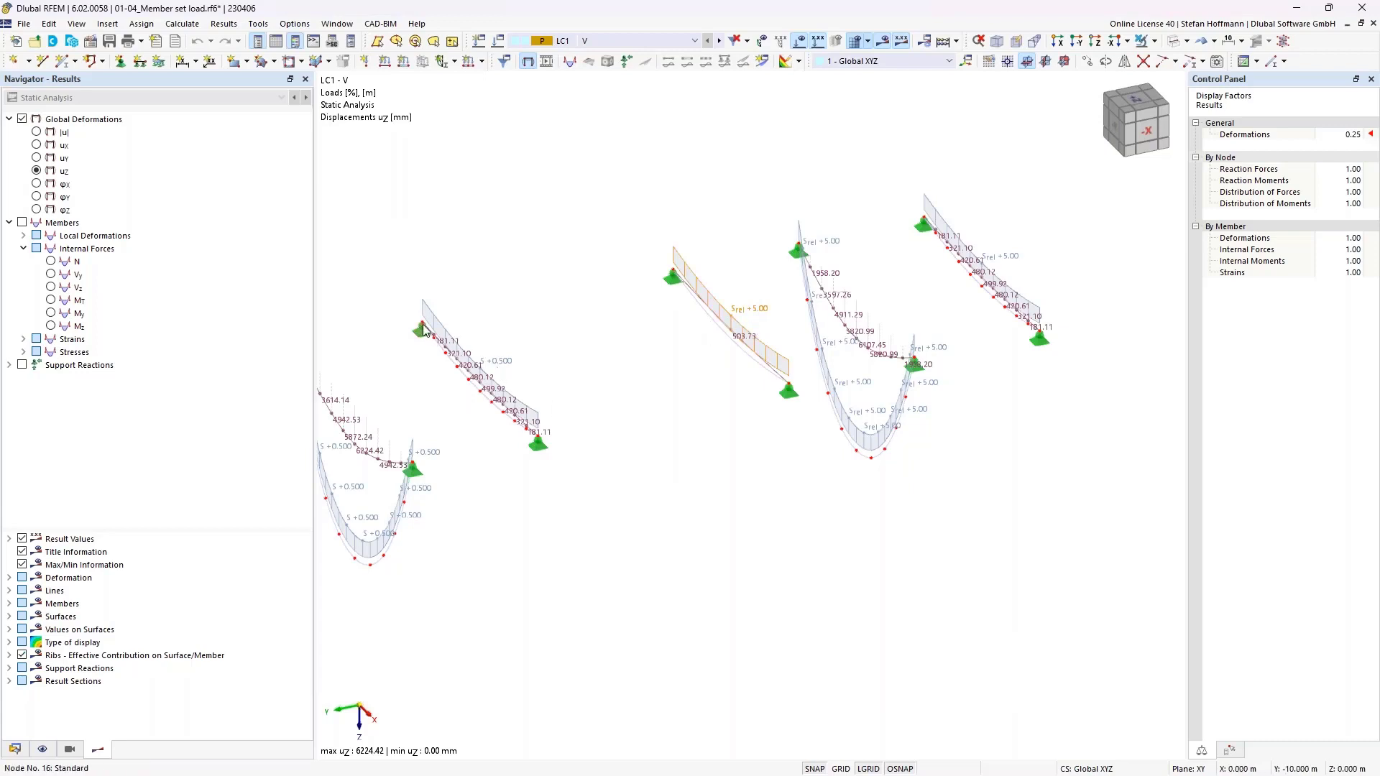
Select the third absolute-sag cable to review its available object operations, and locate the New Member Set Load command.
{"action": "left_click_drag", "start_coordinate": [368, 282], "coordinate": [607, 468]}
{"action": "right_click", "coordinate": [502, 414]}
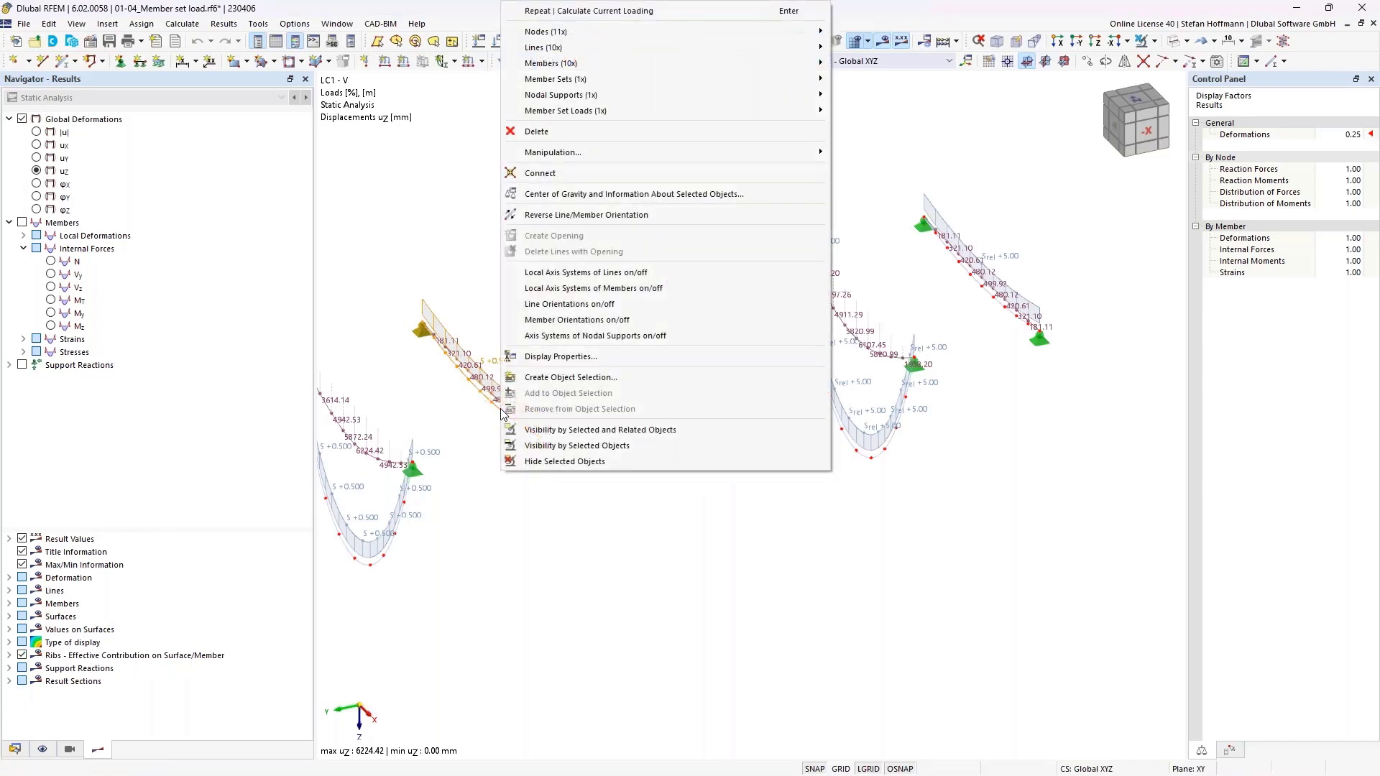
{"action": "mouse_move", "coordinate": [647, 64]}
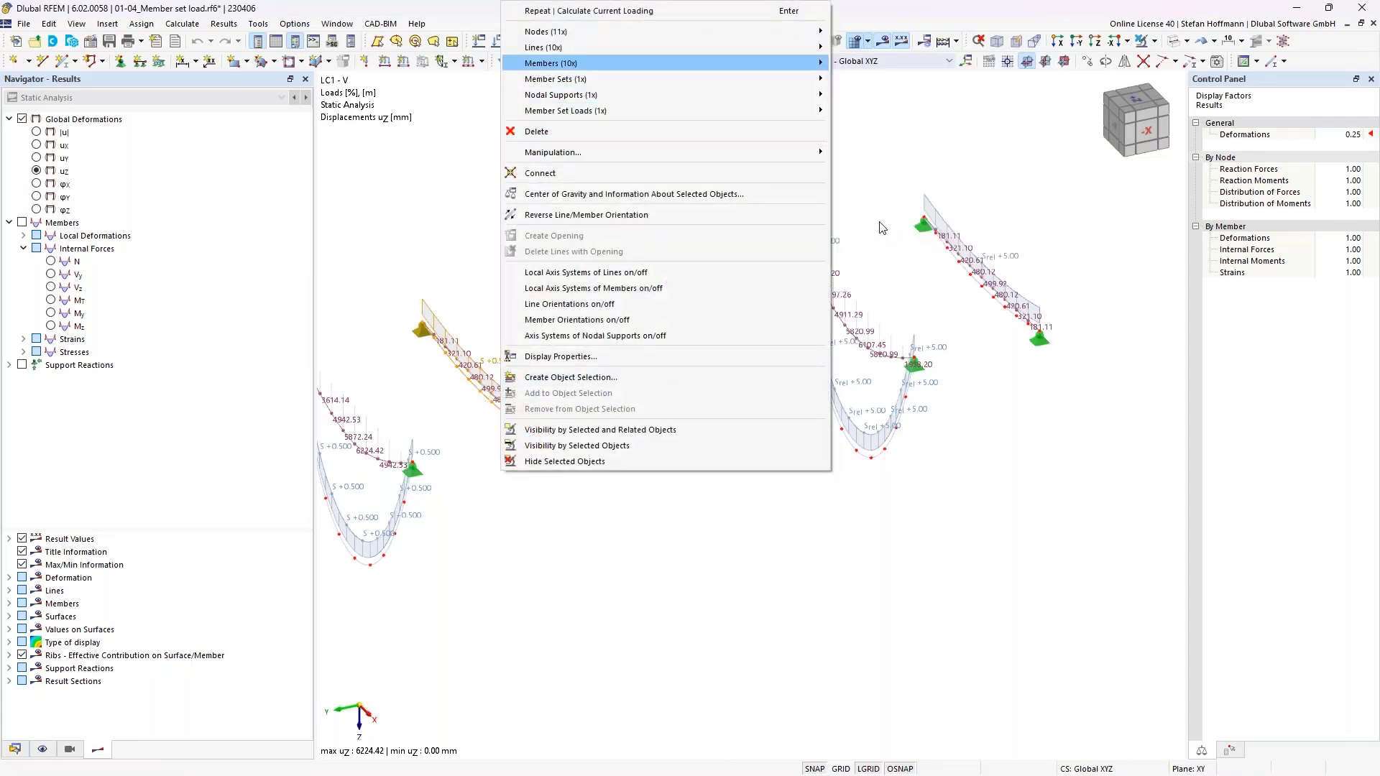
{"action": "left_click", "coordinate": [481, 62]}
{"action": "left_click", "coordinate": [481, 62]}
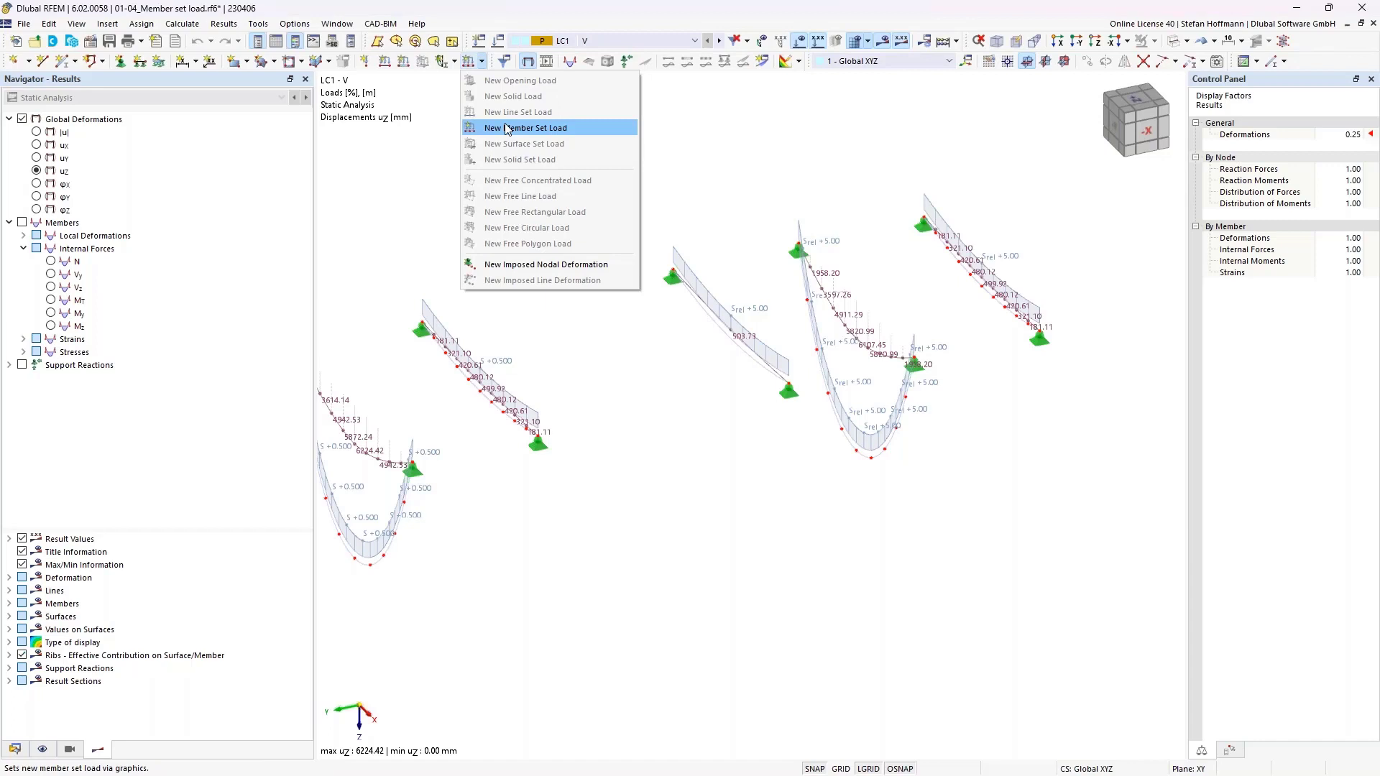
{"action": "left_click", "coordinate": [694, 178]}
Bring both cable groups into view and close the 01-04_Member set load model.
{"action": "scroll", "coordinate": [686, 207], "scroll_direction": "down", "scroll_amount": 2}
{"action": "scroll", "coordinate": [685, 208], "scroll_direction": "down", "scroll_amount": 1}
{"action": "middle_click_drag", "start_coordinate": [672, 229], "coordinate": [734, 295]}
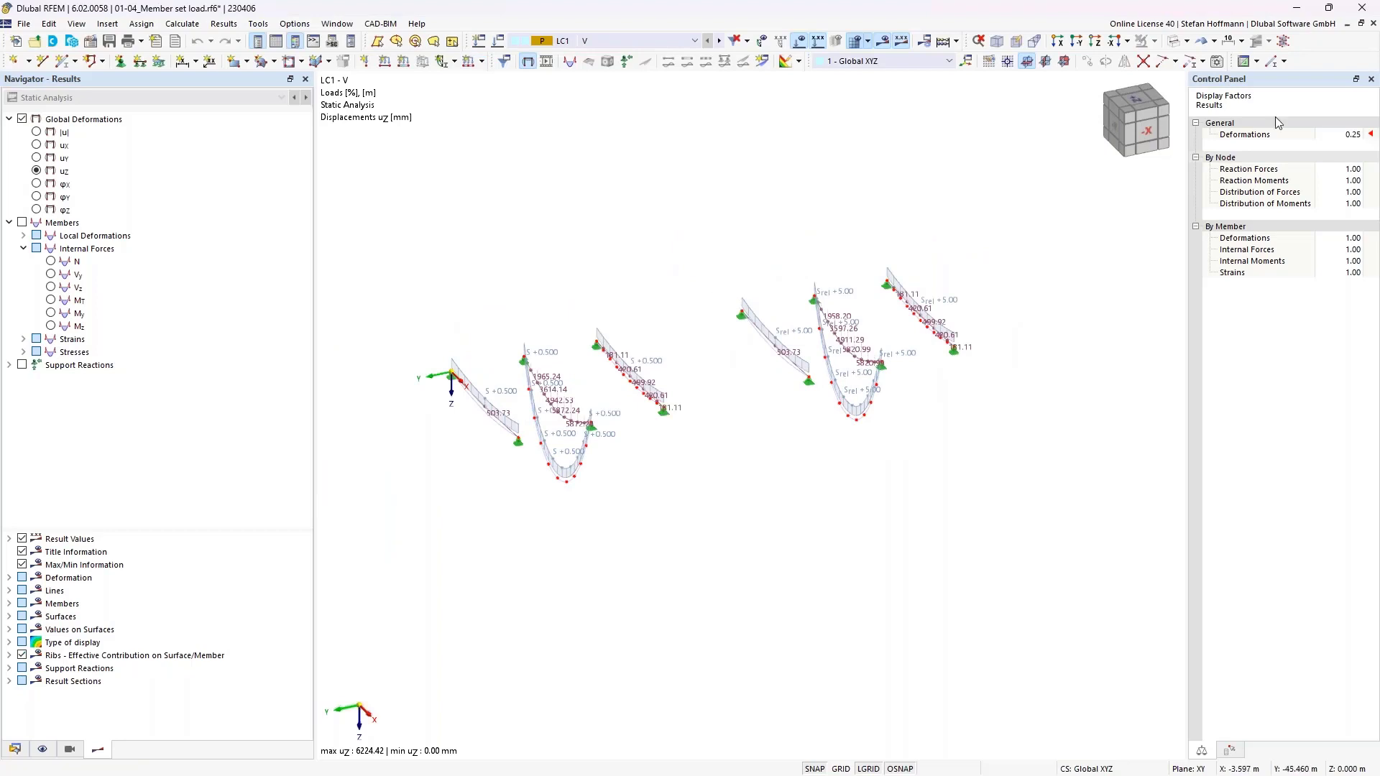
{"action": "left_click", "coordinate": [1373, 24]}
{"action": "left_click", "coordinate": [683, 455]}
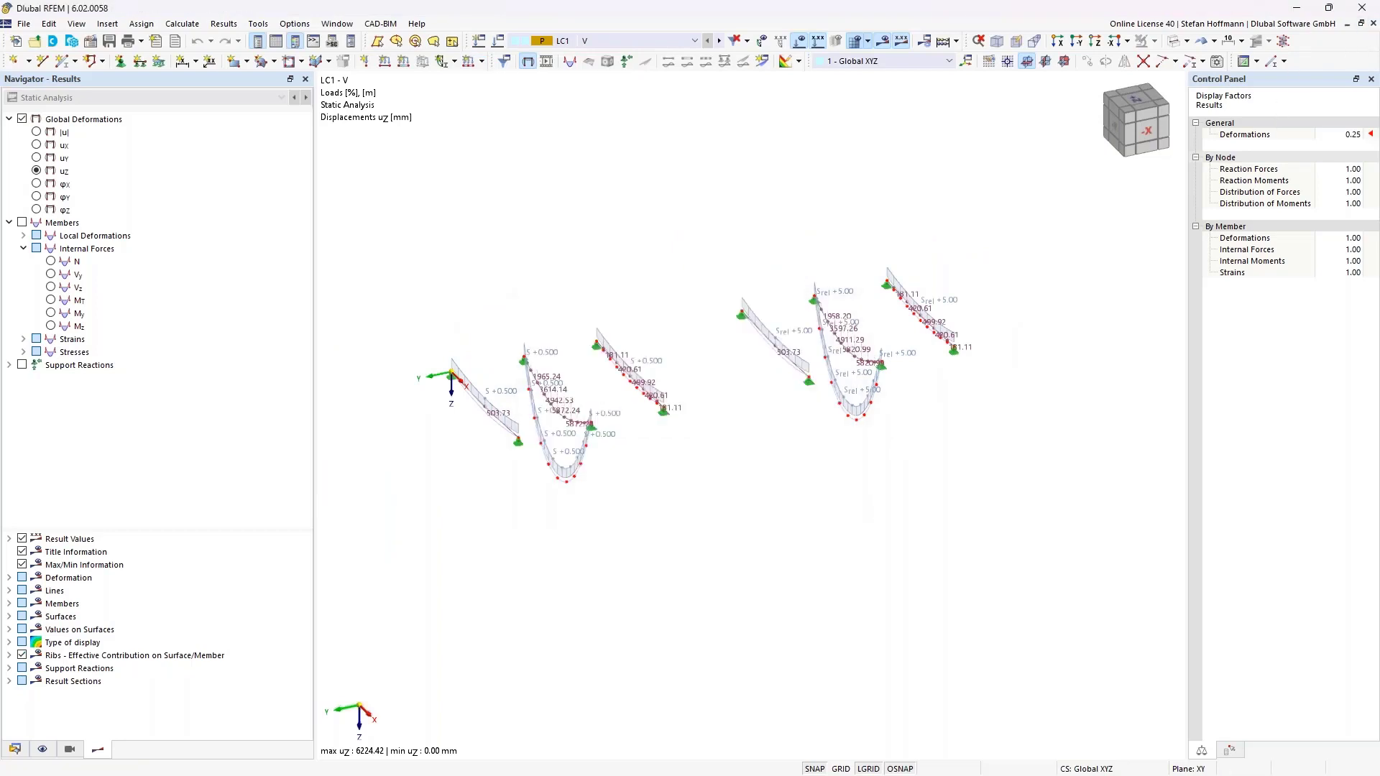
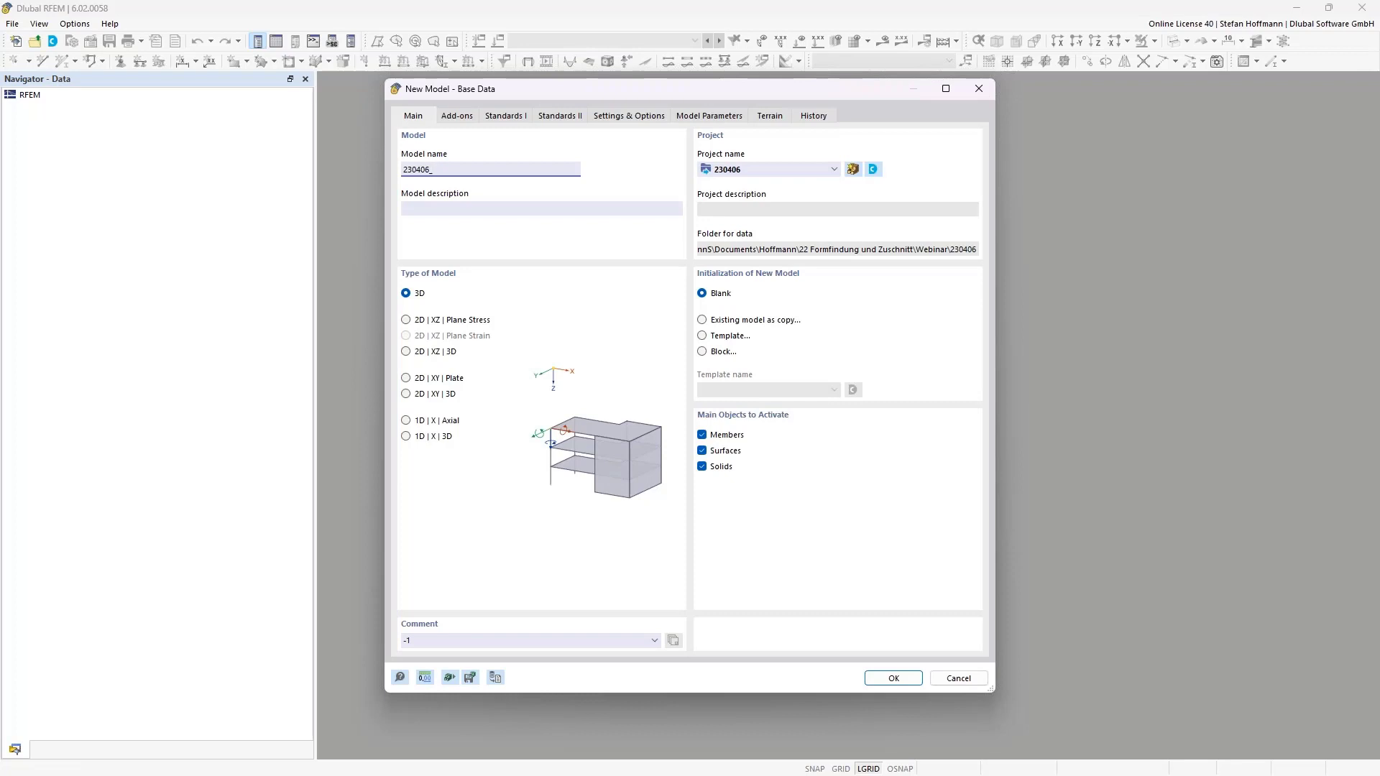
Create a new 3D model named 230406_Cushion1 with the Form-Finding add-on activated.
{"action": "type", "text": "ushion1"}
{"action": "left_click", "coordinate": [457, 116]}
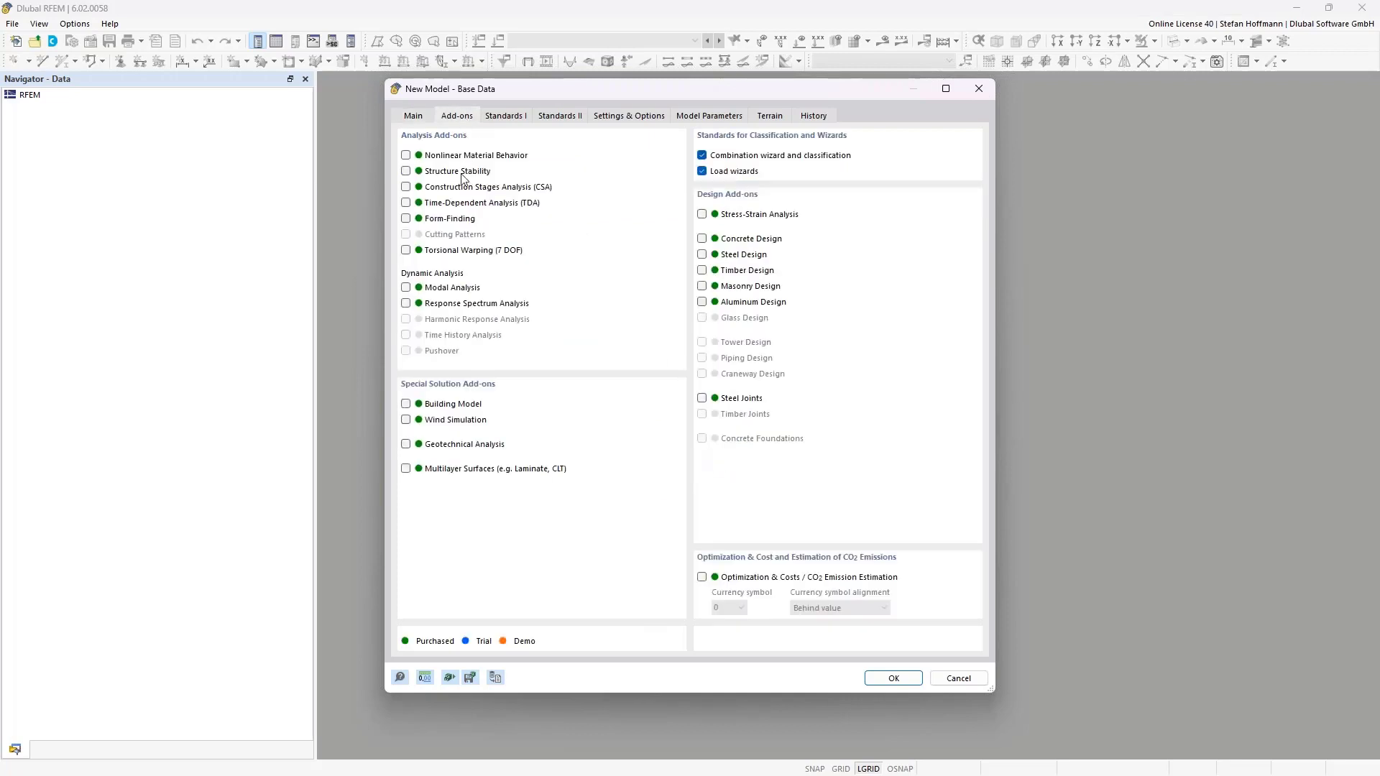
{"action": "left_click", "coordinate": [451, 221]}
{"action": "left_click", "coordinate": [874, 679]}
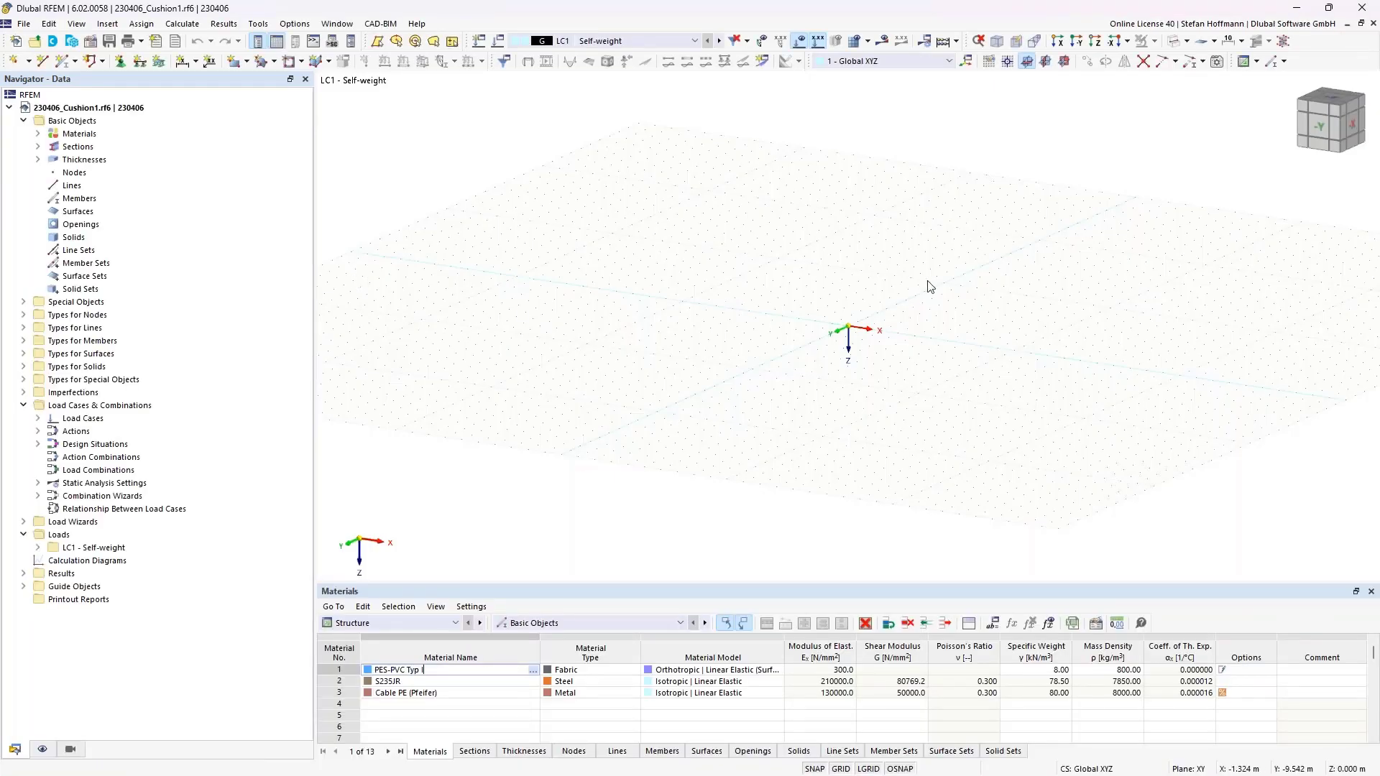
Draw a closed 4 m by 12 m rectangle of single lines from the origin, extending to X 4 m and Y -12 m.
{"action": "middle_click_drag", "start_coordinate": [879, 280], "coordinate": [795, 384]}
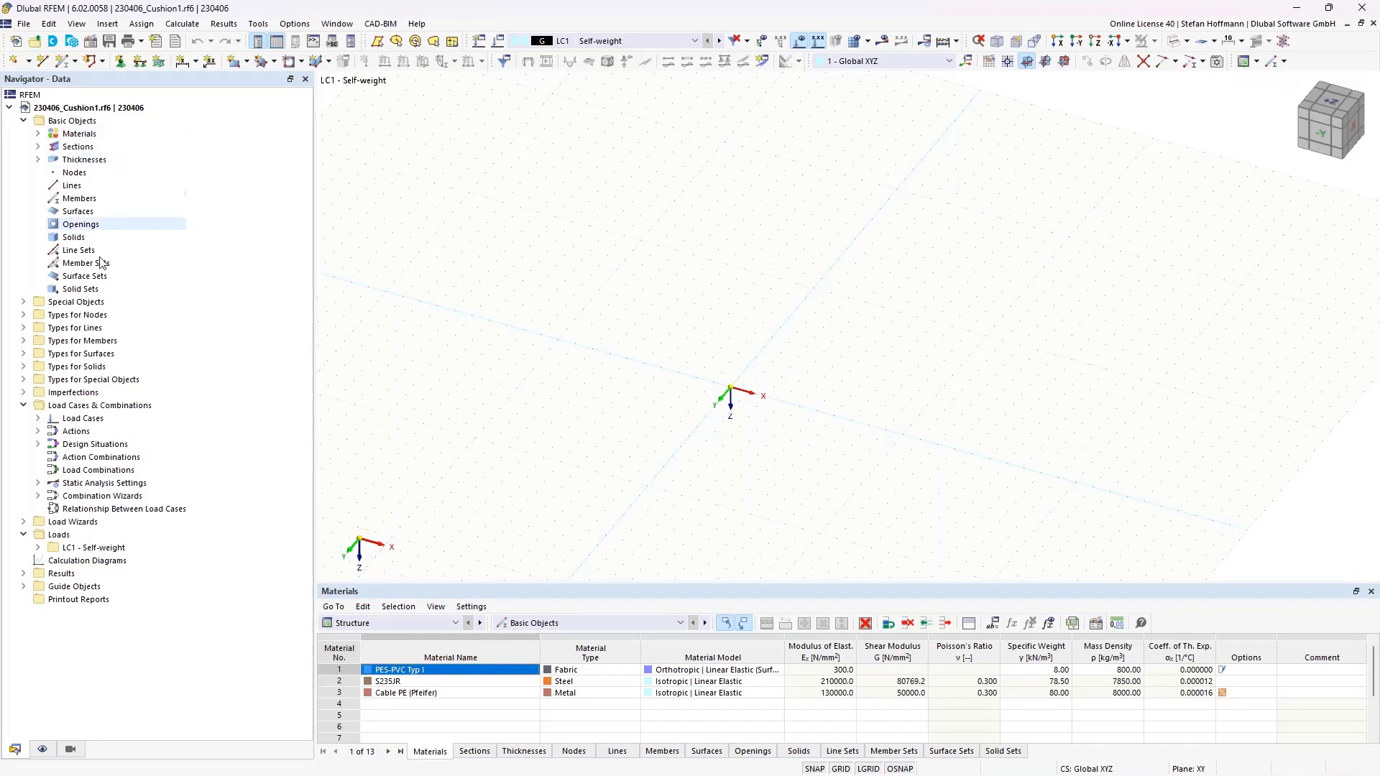
{"action": "left_click", "coordinate": [43, 64]}
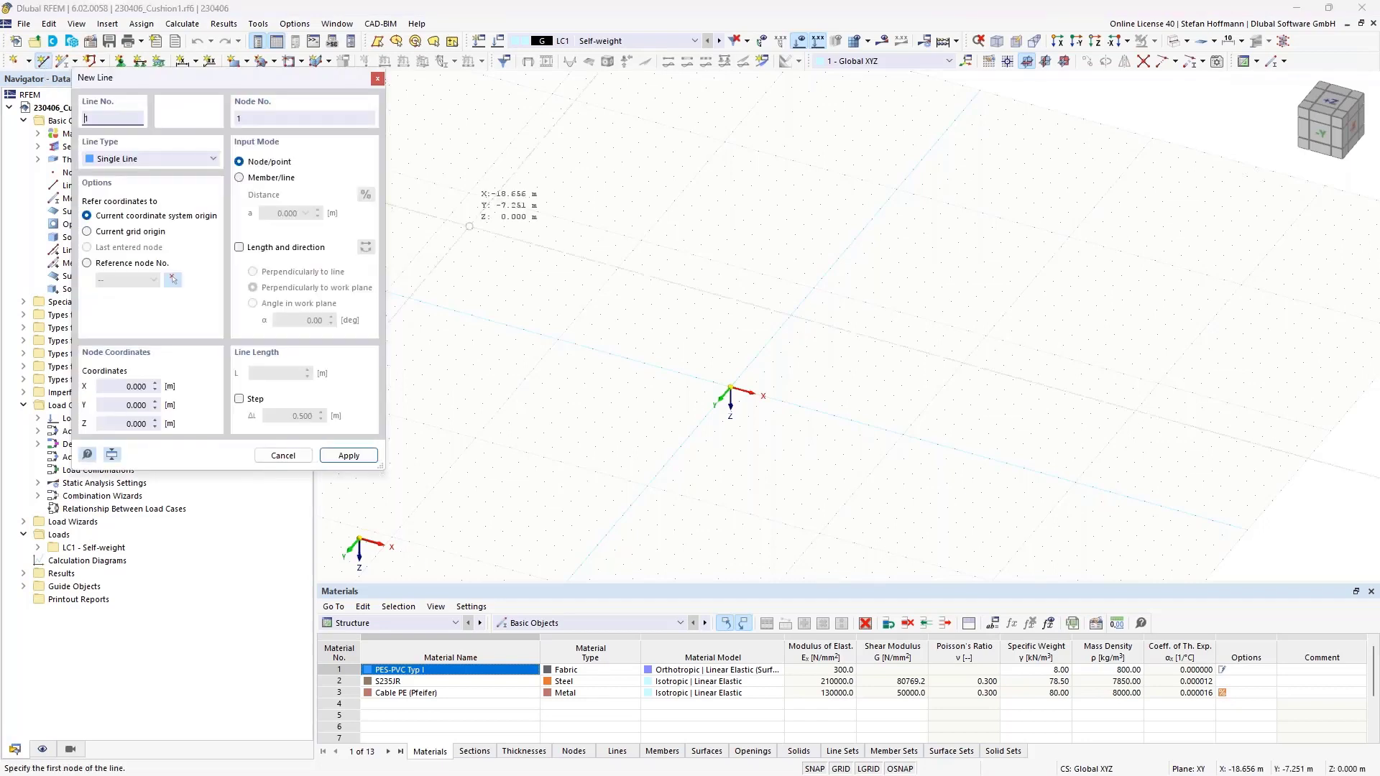
{"action": "left_click", "coordinate": [730, 388]}
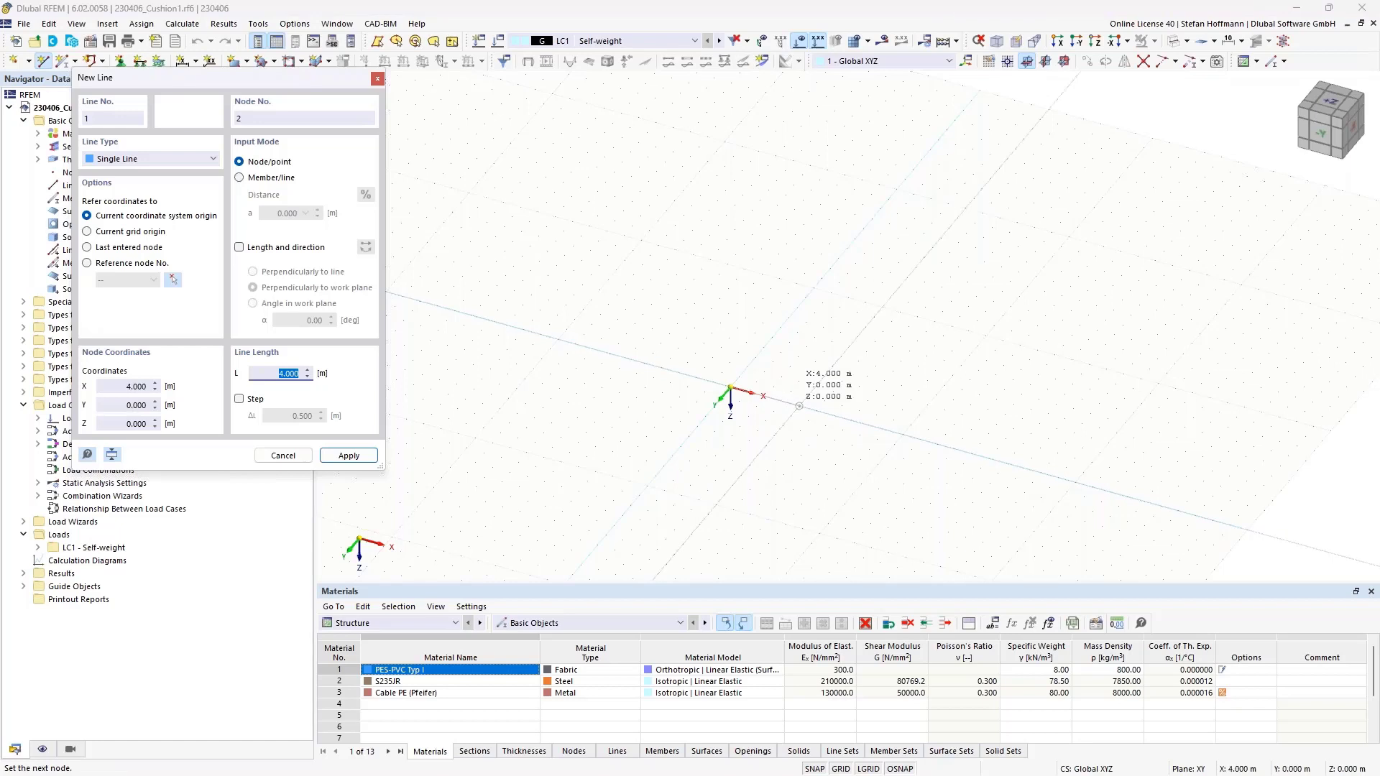
{"action": "left_click", "coordinate": [799, 406]}
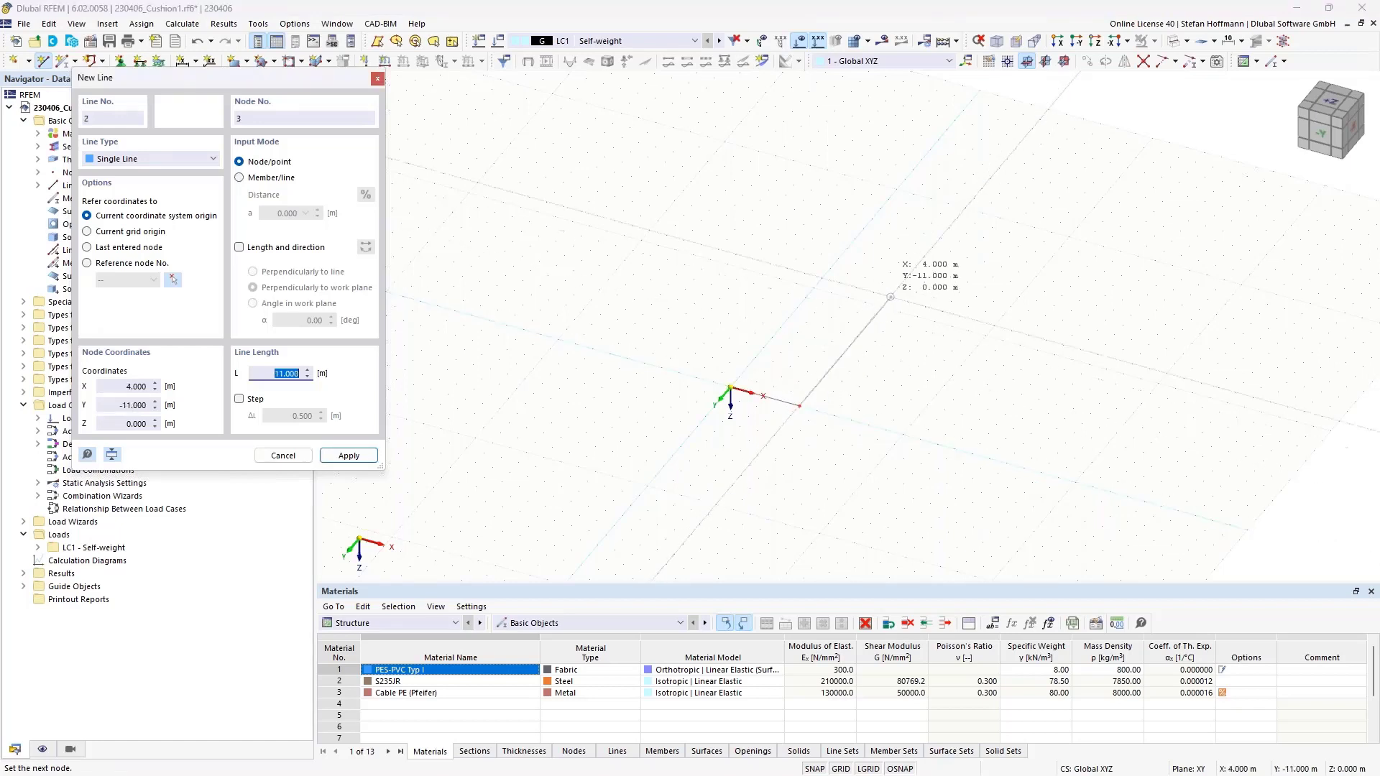
{"action": "left_click", "coordinate": [898, 288]}
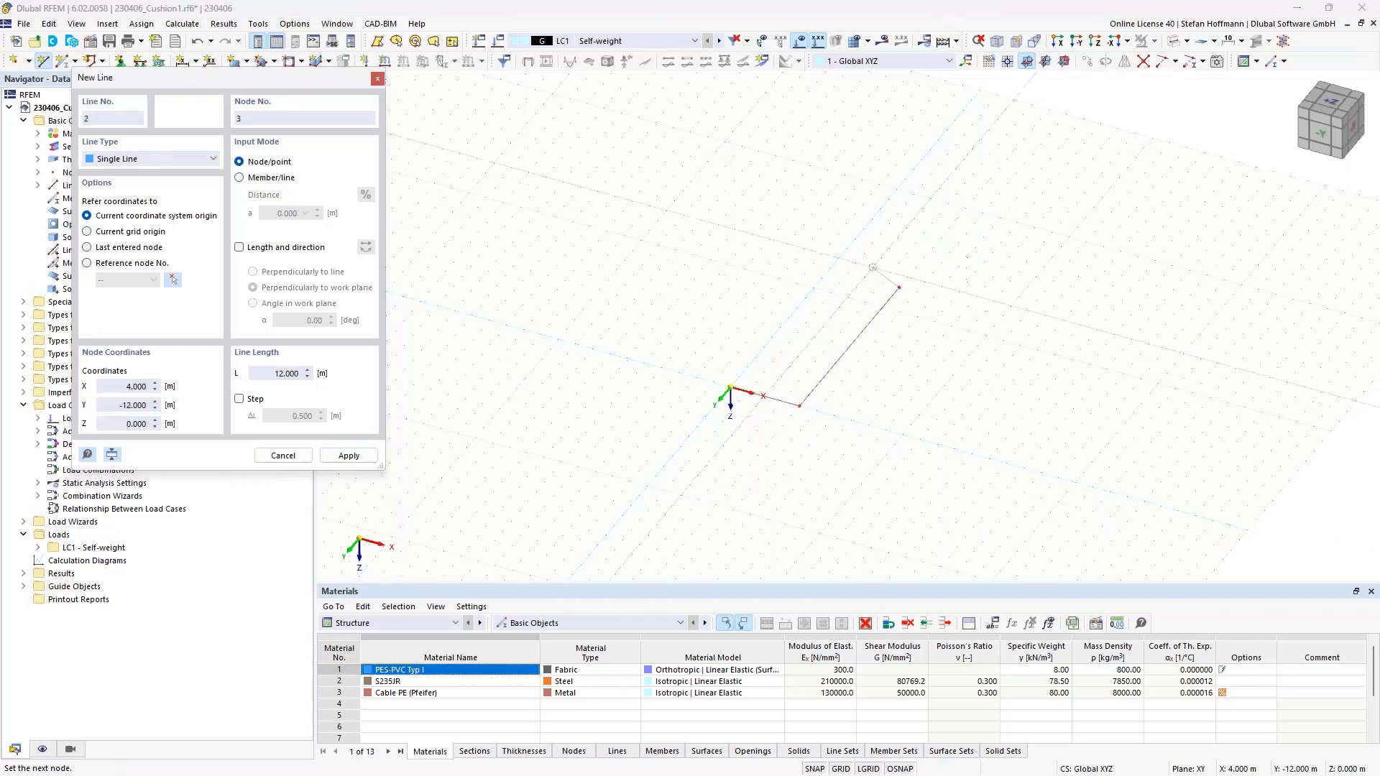
{"action": "left_click", "coordinate": [830, 268]}
{"action": "left_click", "coordinate": [730, 388]}
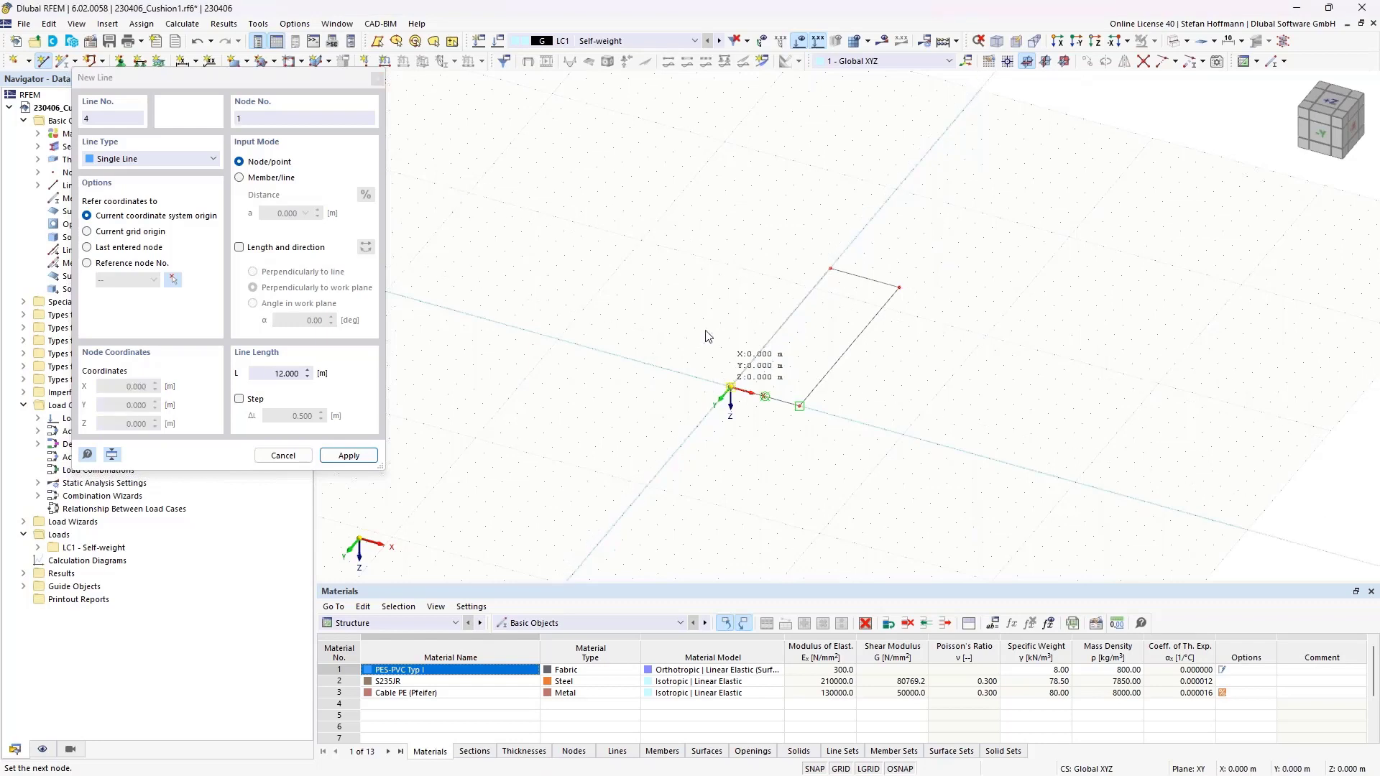
{"action": "key", "text": "Escape"}
{"action": "key", "text": "Escape"}
{"action": "scroll", "coordinate": [782, 343], "scroll_direction": "up", "scroll_amount": 3}
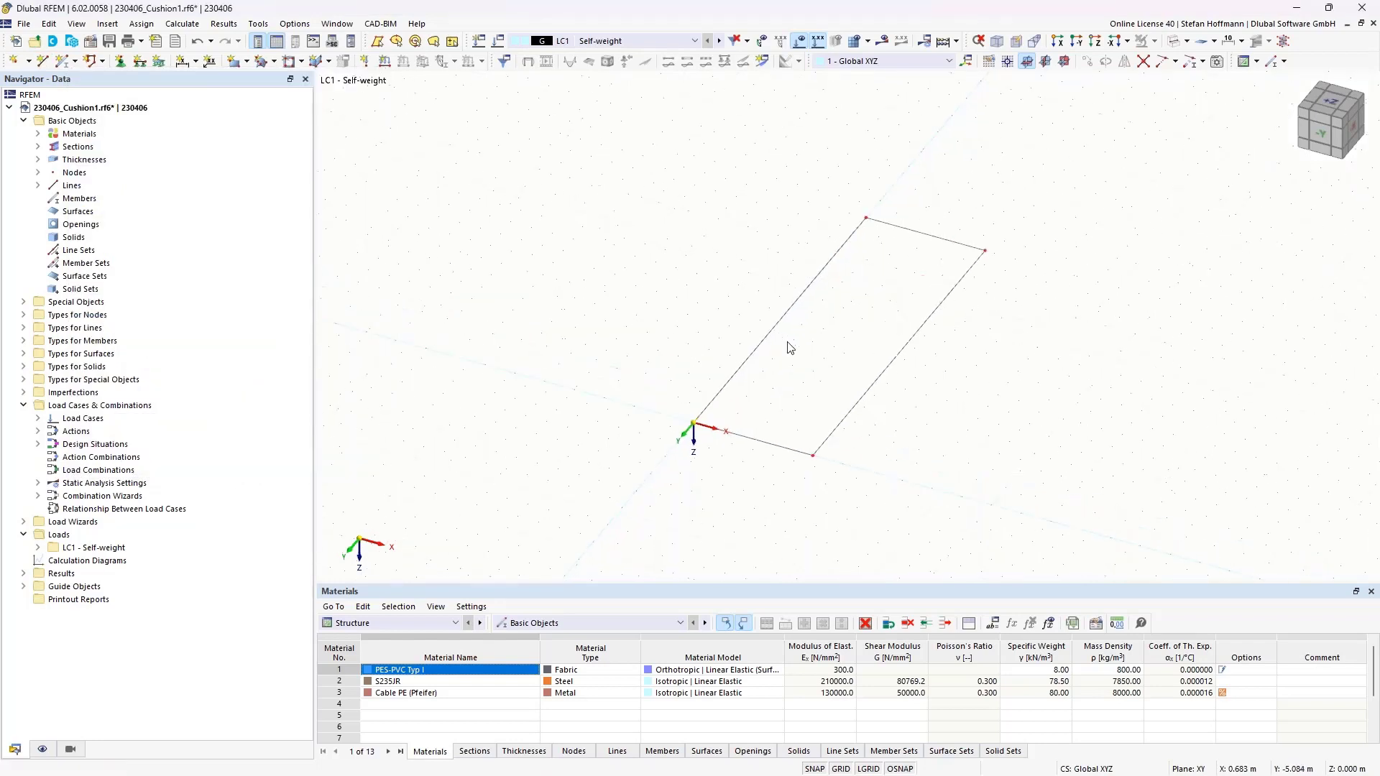
{"action": "middle_click_drag", "start_coordinate": [754, 336], "coordinate": [700, 328]}
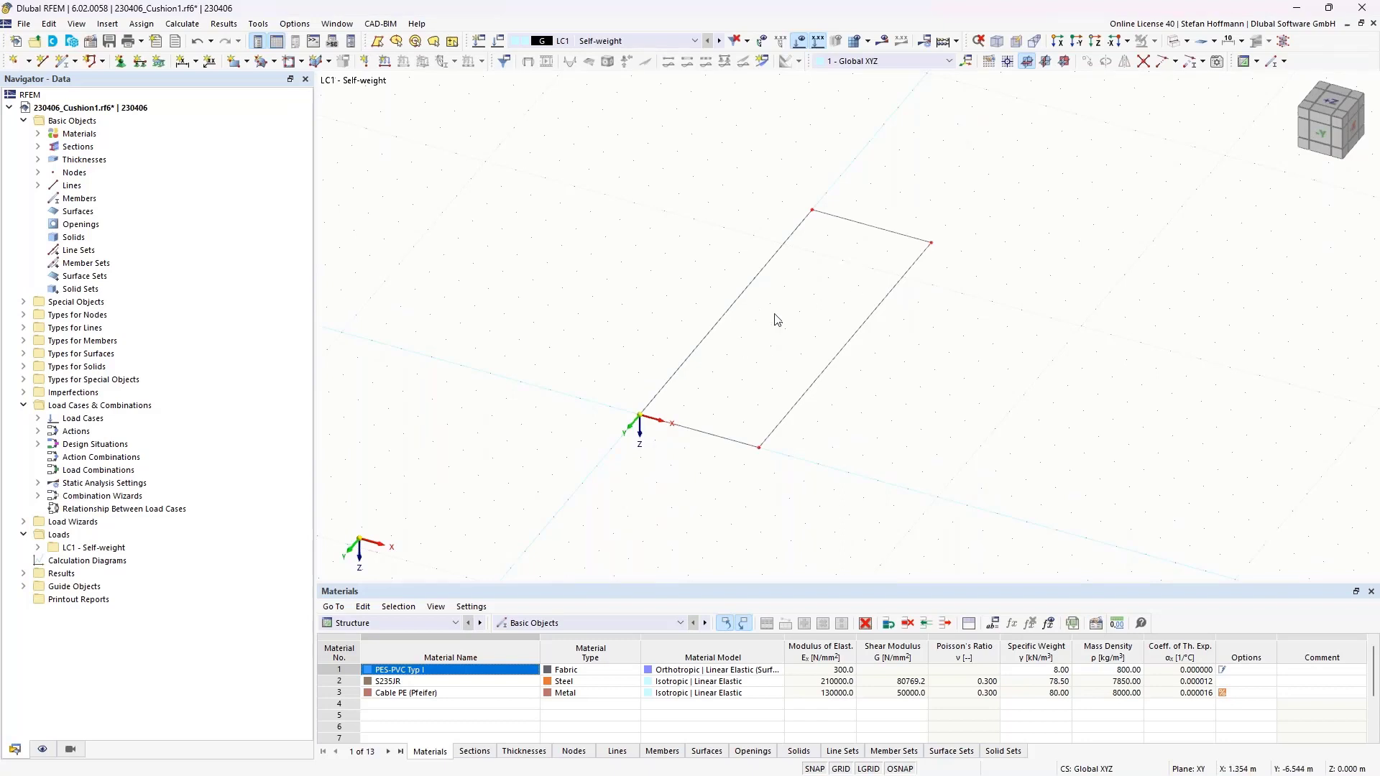
{"action": "left_click", "coordinate": [246, 61]}
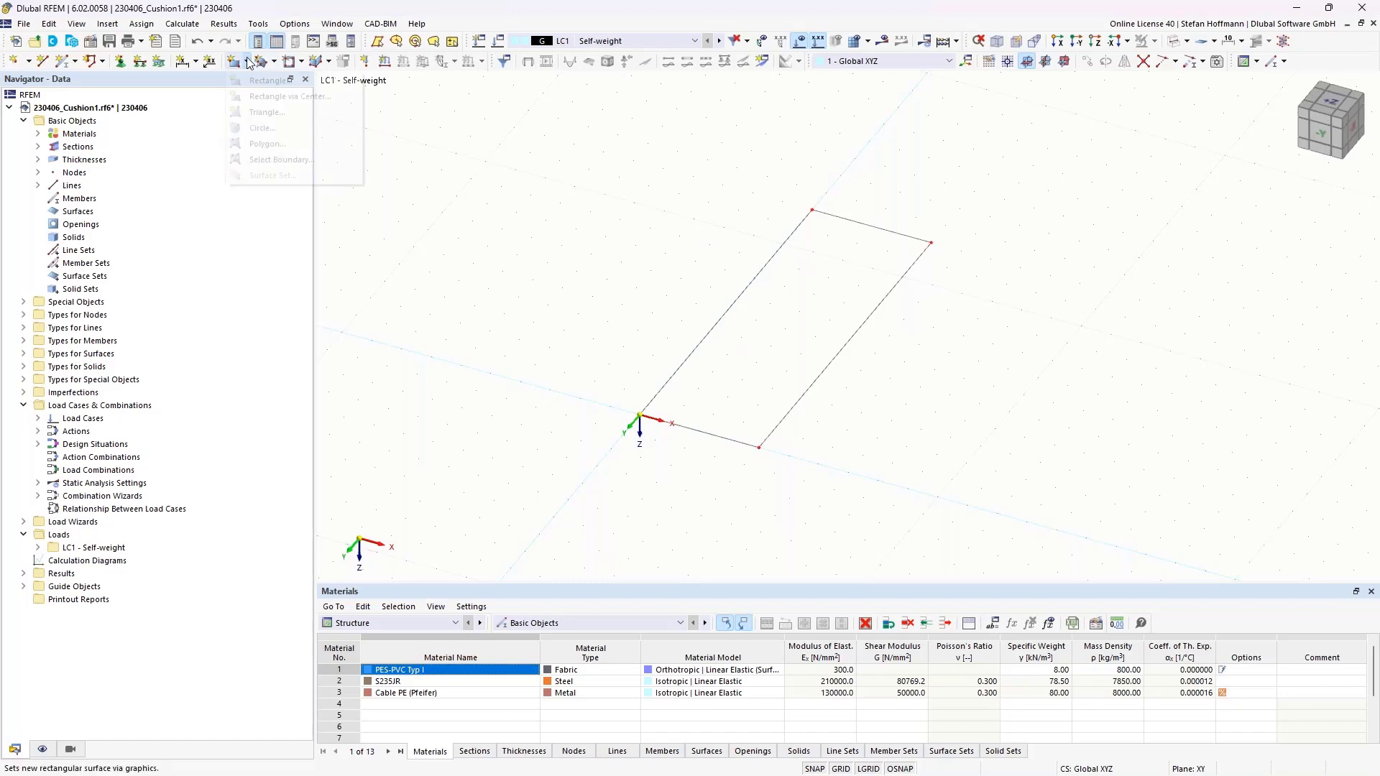
{"action": "left_click", "coordinate": [277, 171]}
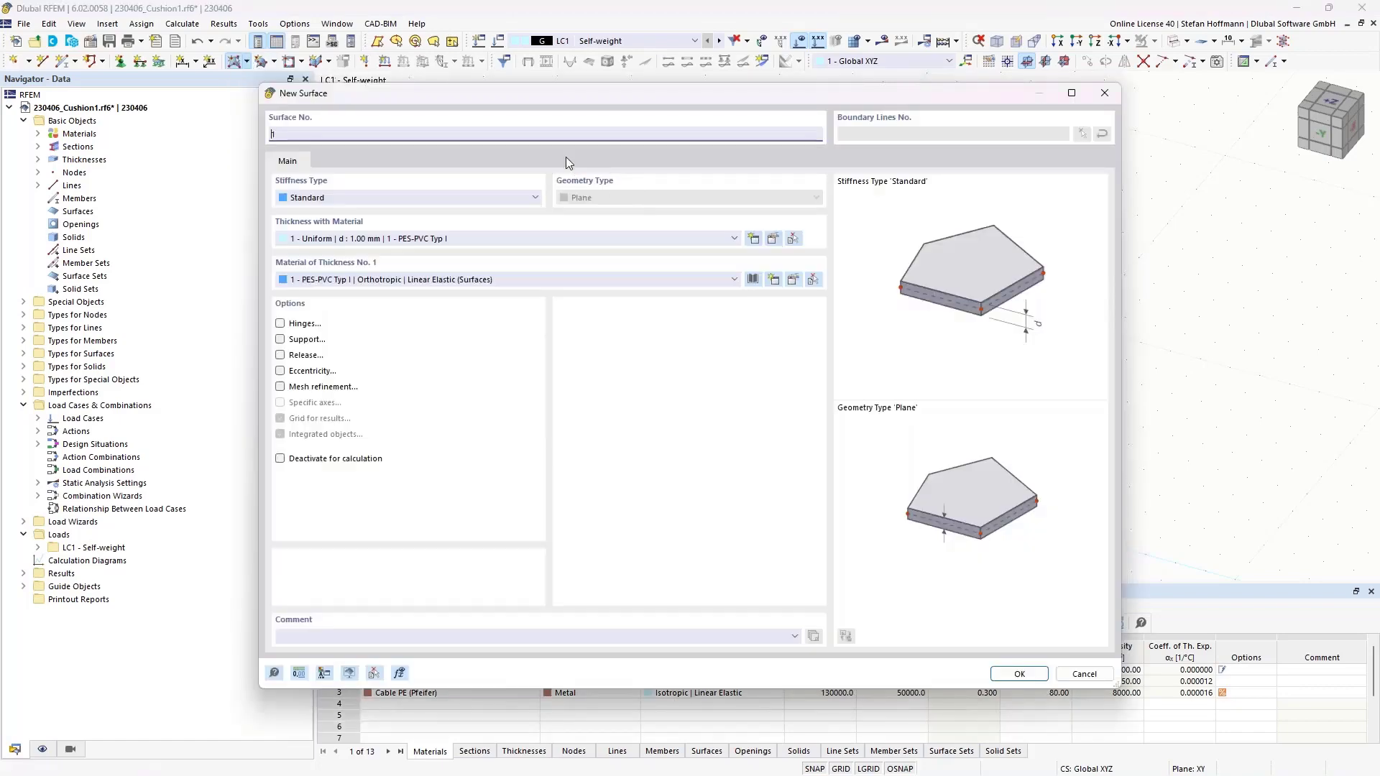
{"action": "key", "text": "Escape"}
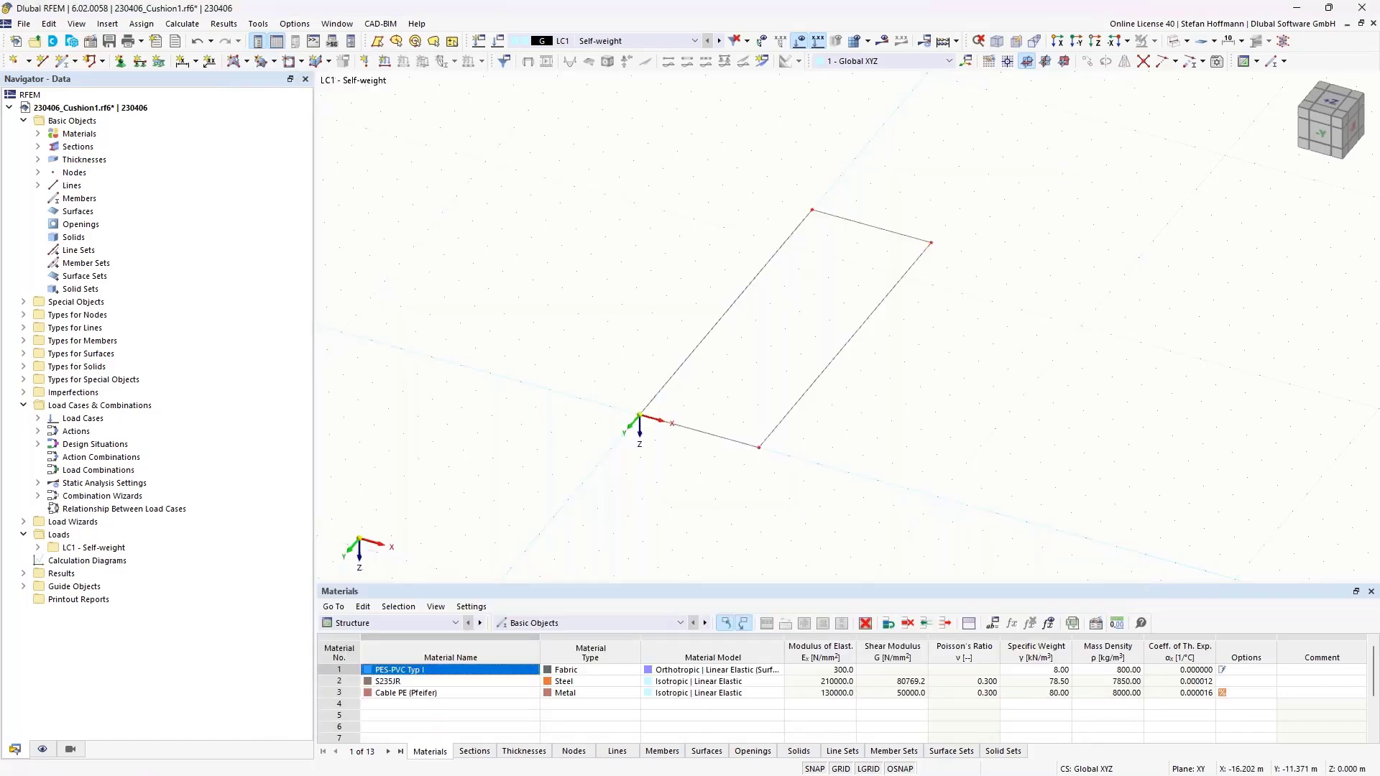
{"action": "left_click", "coordinate": [274, 61]}
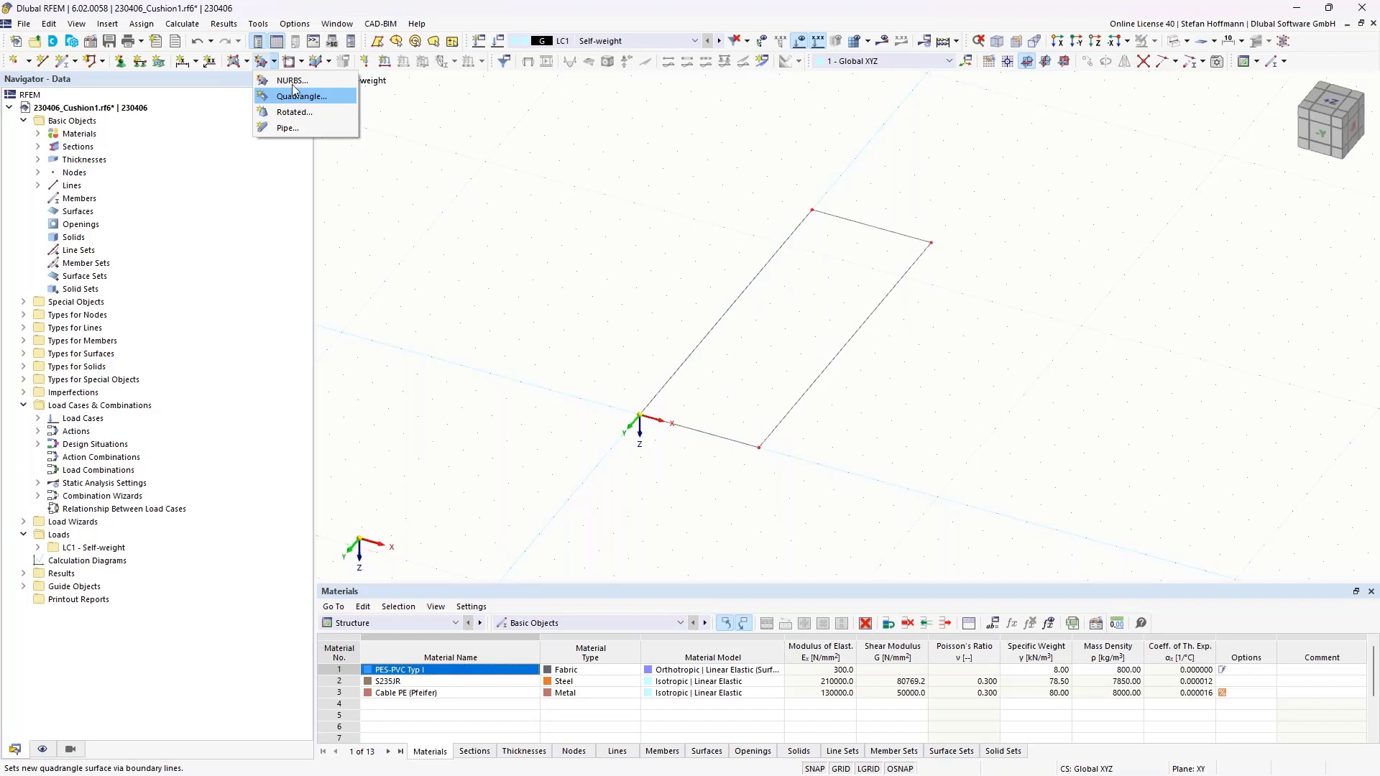
{"action": "left_click", "coordinate": [101, 63]}
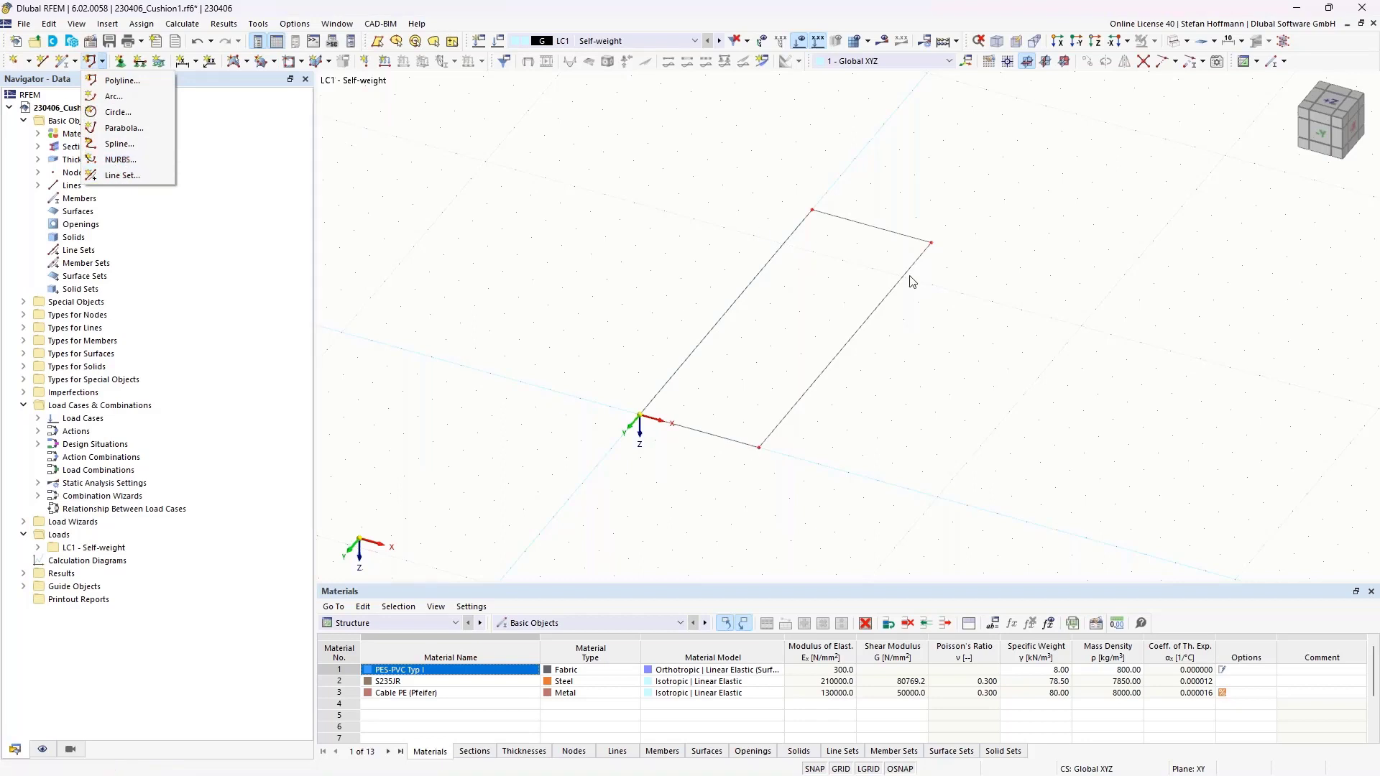
{"action": "left_click", "coordinate": [811, 350]}
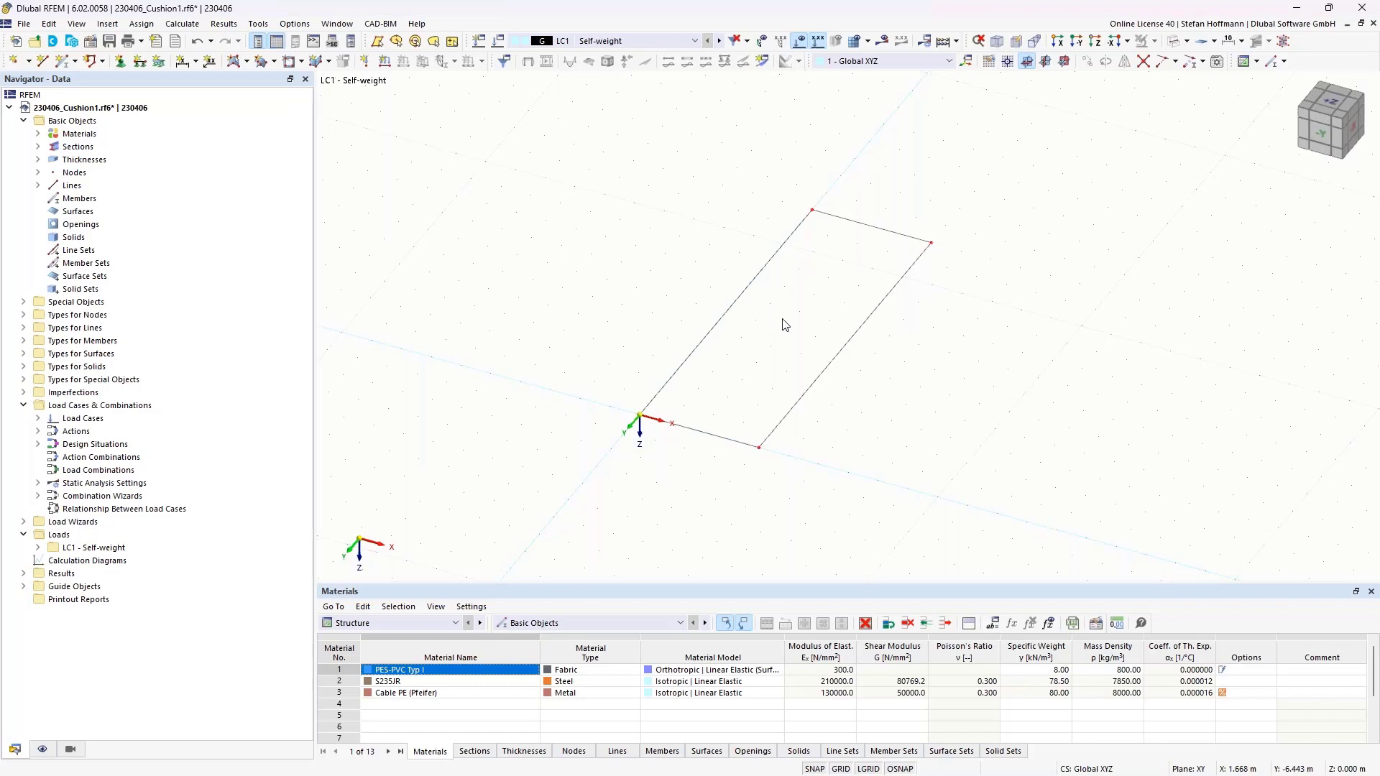
{"action": "key", "text": "alt"}
{"action": "left_click", "coordinate": [834, 358]}
Draw a single line across the middle of the rectangle from X 0, Y -6 m to X 4, Y -6 m.
{"action": "middle_click_drag", "start_coordinate": [743, 320], "coordinate": [724, 314], "text": "ctrl"}
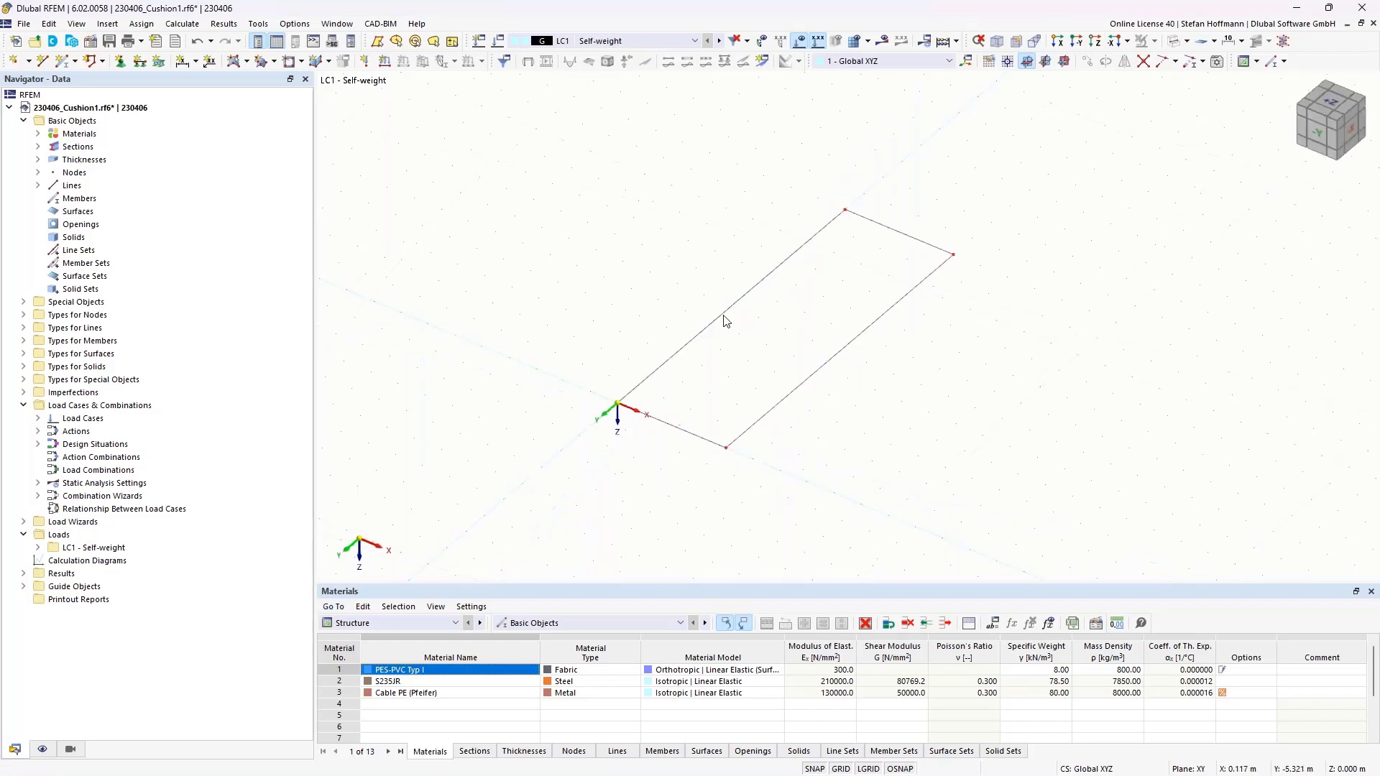
{"action": "left_click", "coordinate": [44, 61]}
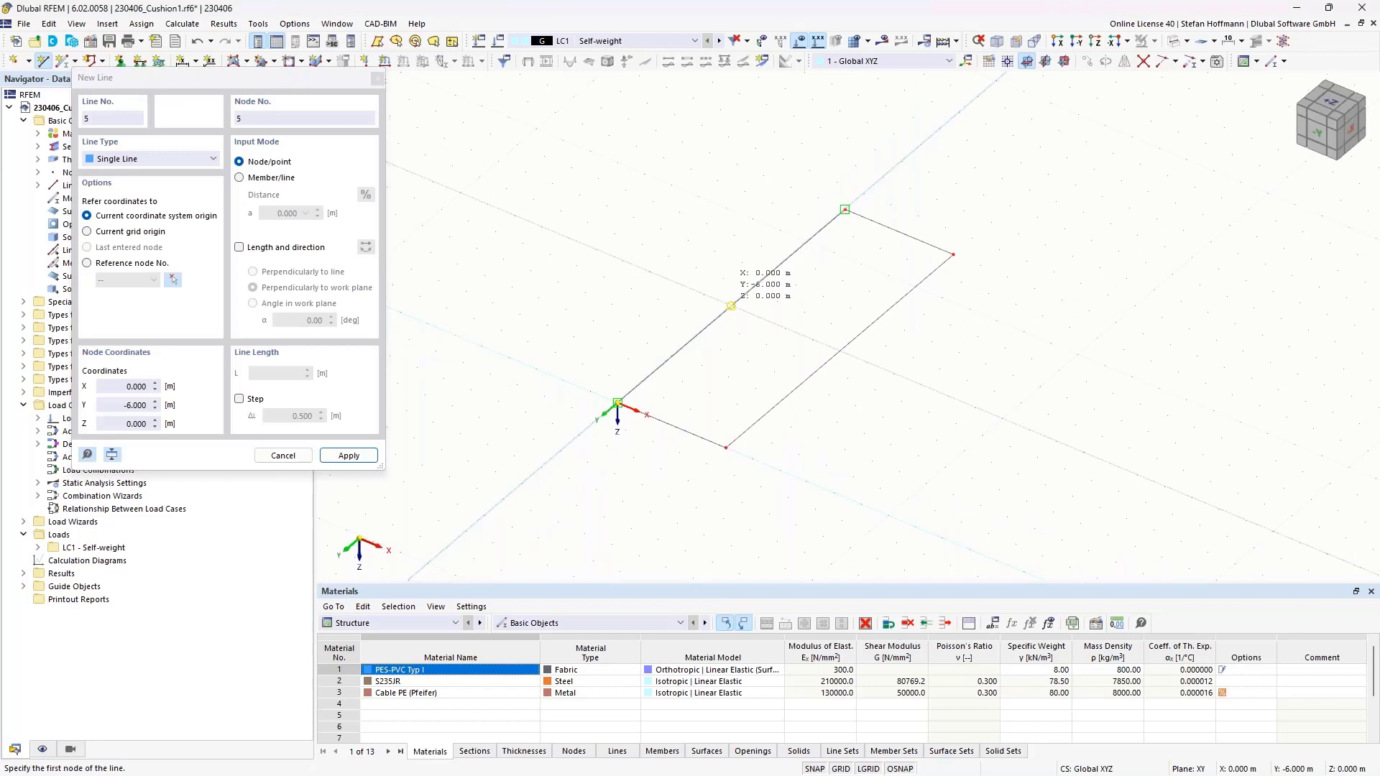
{"action": "left_click", "coordinate": [840, 352]}
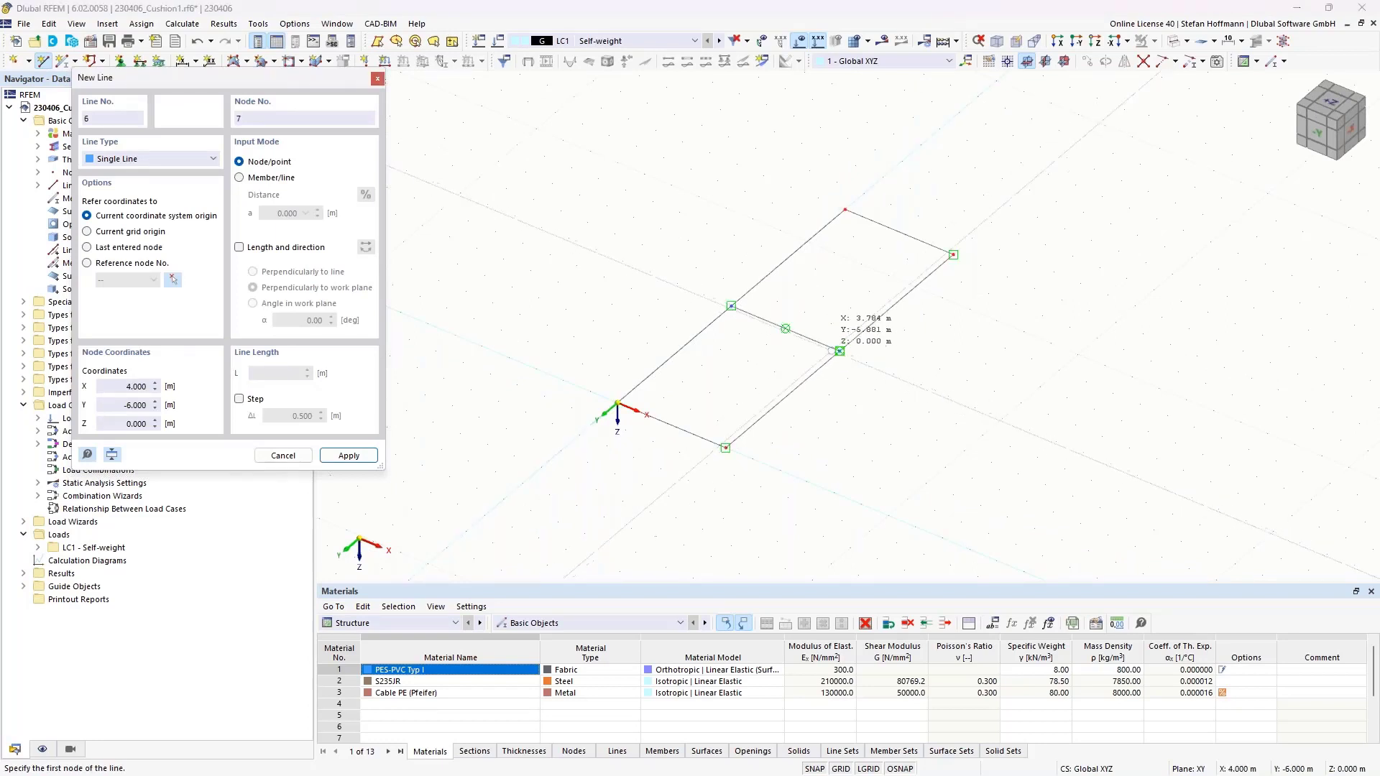
{"action": "key", "text": "Escape"}
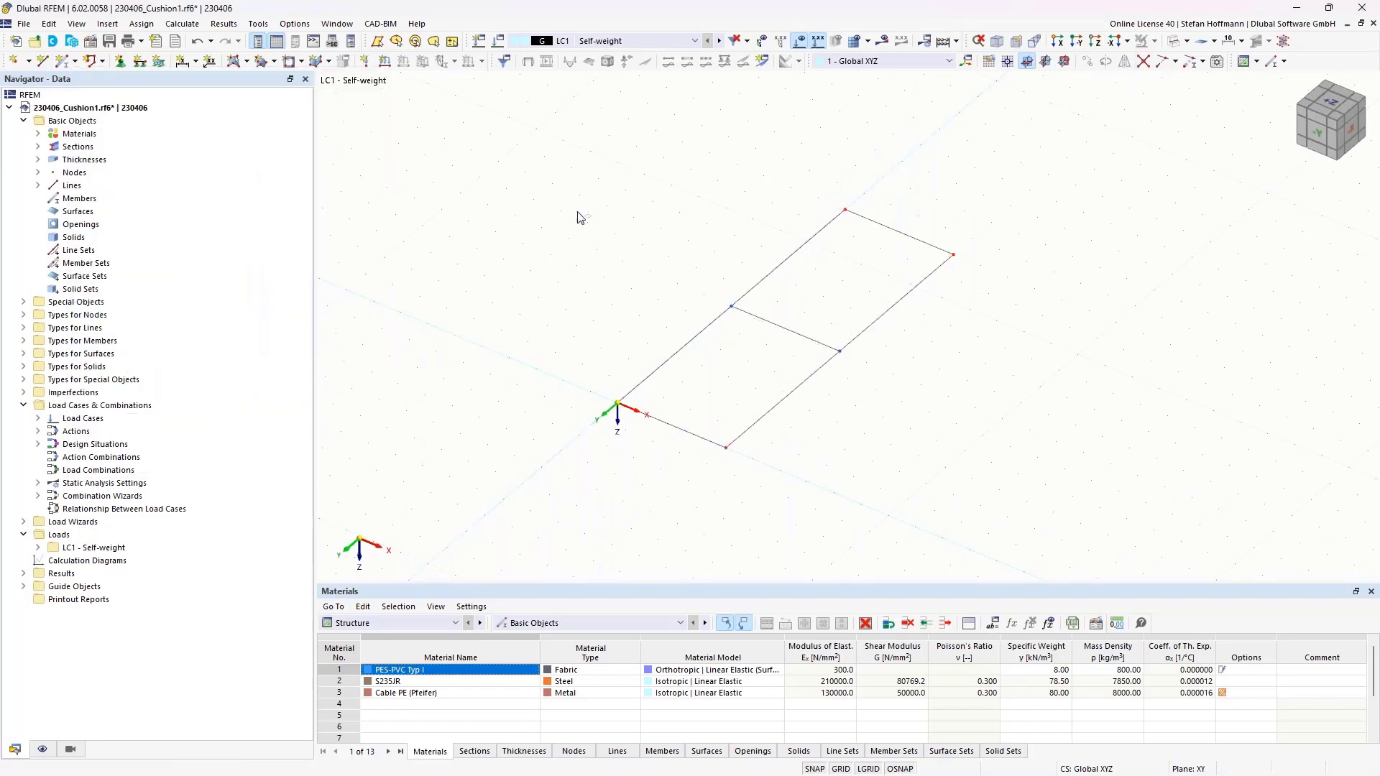
Open the settings for a new quadrangle surface and review the Fabric series and types offered in the material library.
{"action": "left_click_drag", "start_coordinate": [507, 184], "coordinate": [1004, 474]}
{"action": "left_click", "coordinate": [274, 62]}
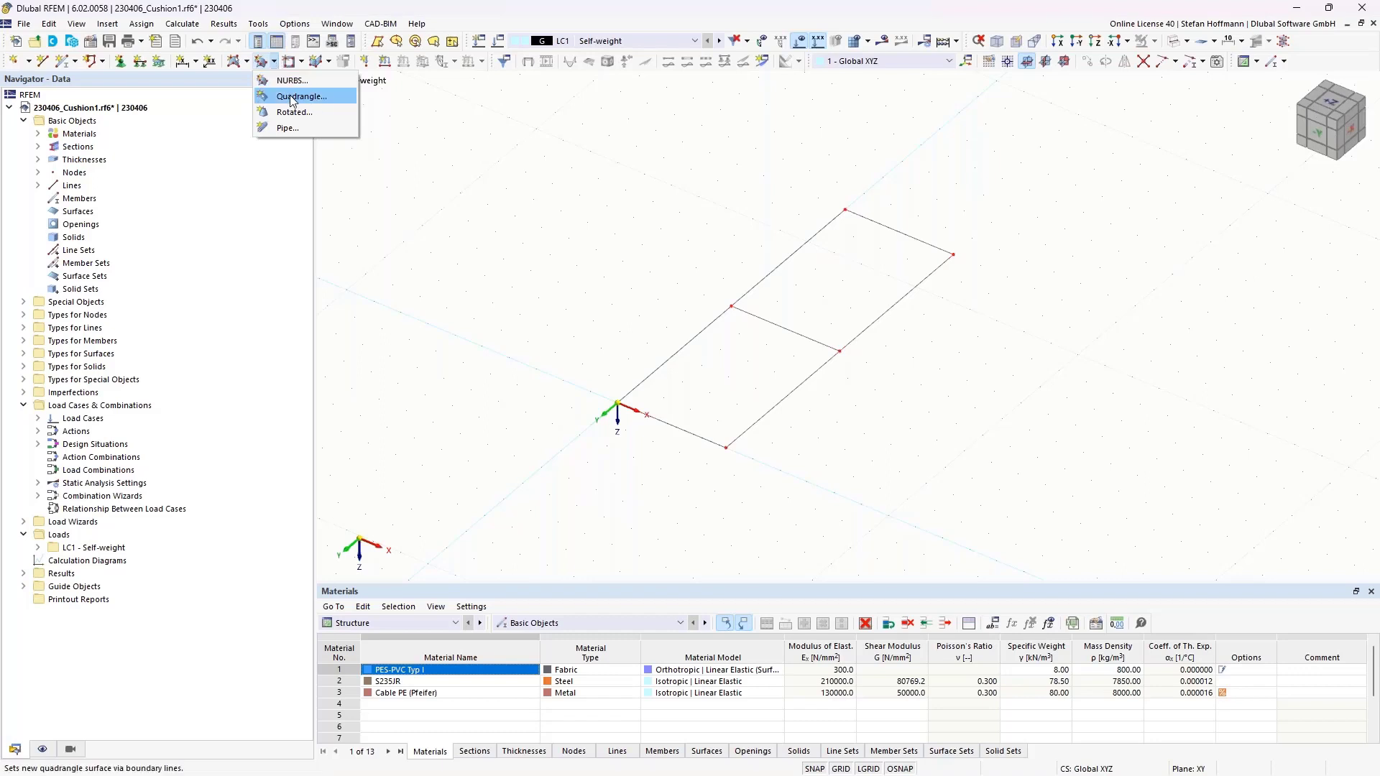
{"action": "left_click", "coordinate": [292, 97]}
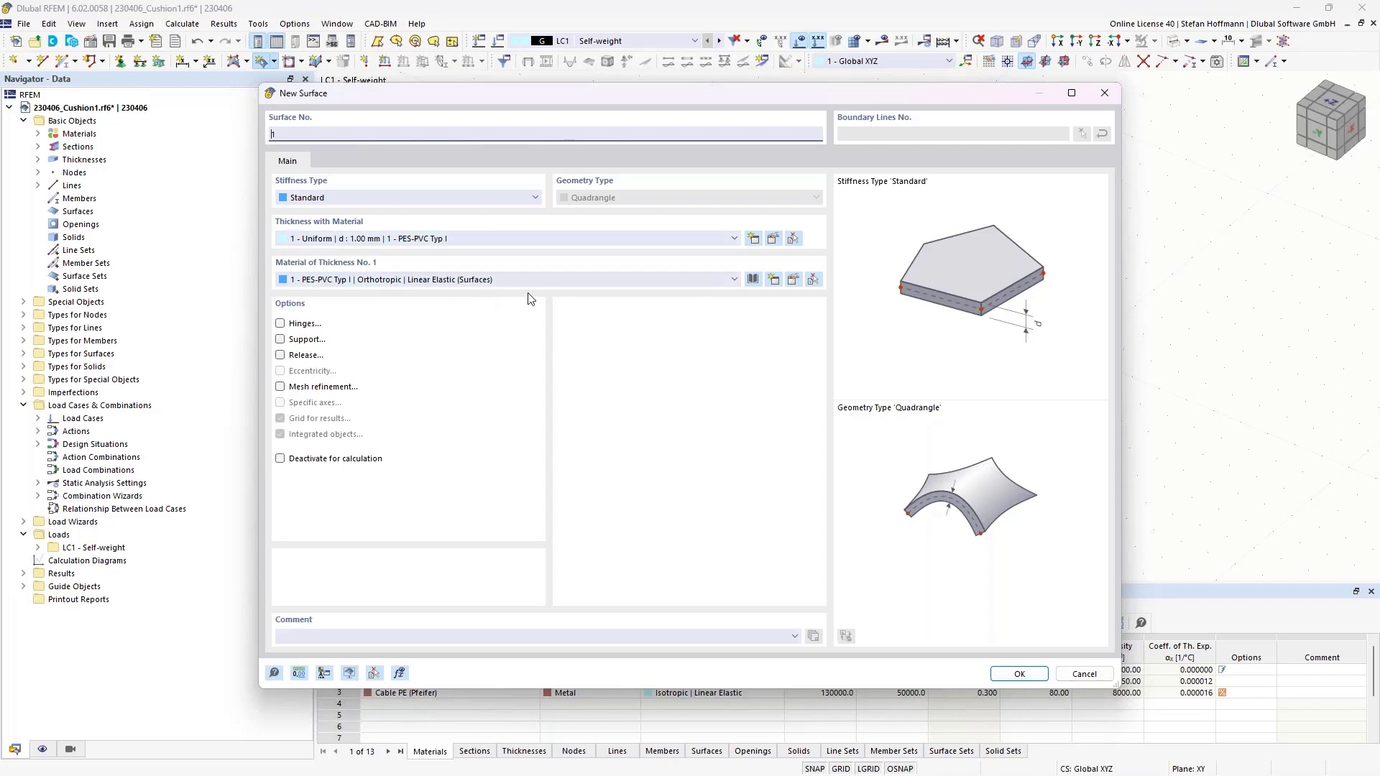
{"action": "left_click", "coordinate": [753, 281]}
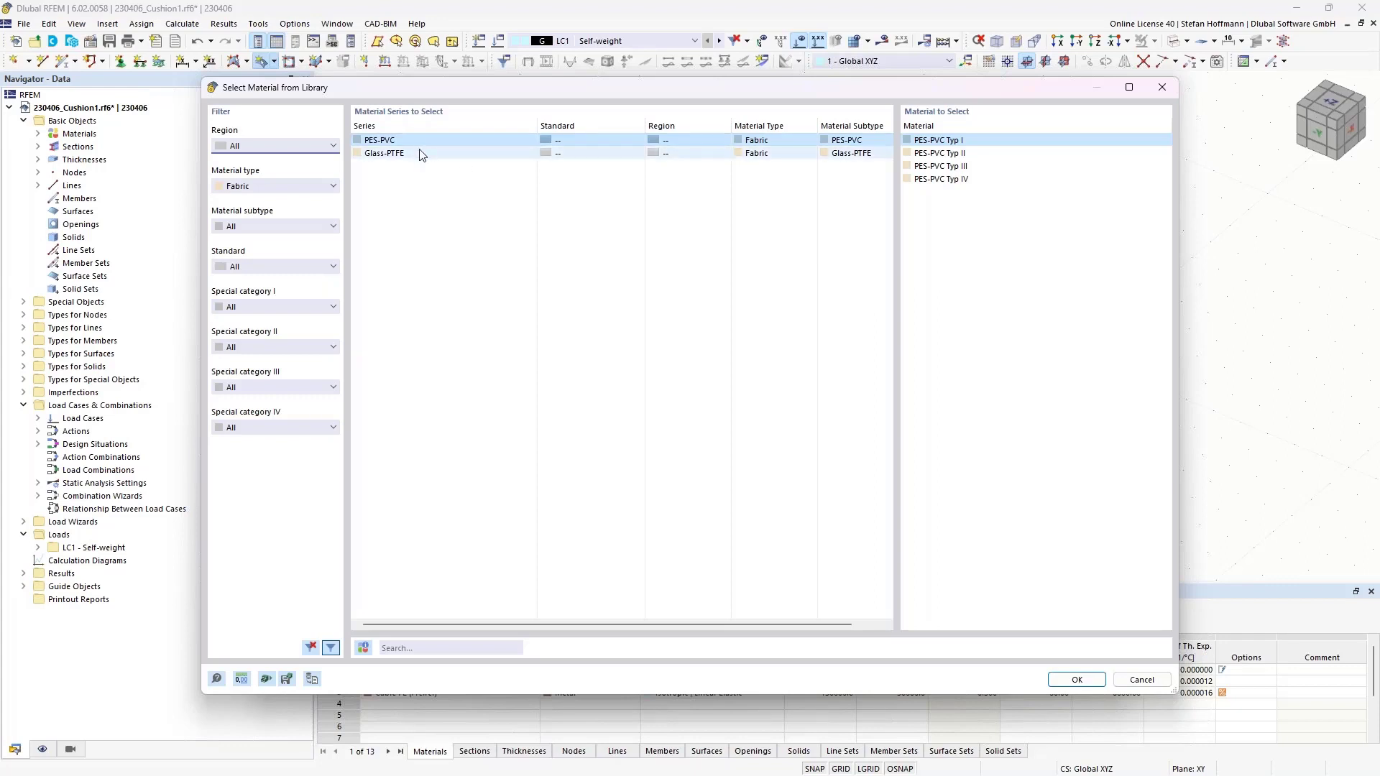
{"action": "left_click", "coordinate": [325, 187]}
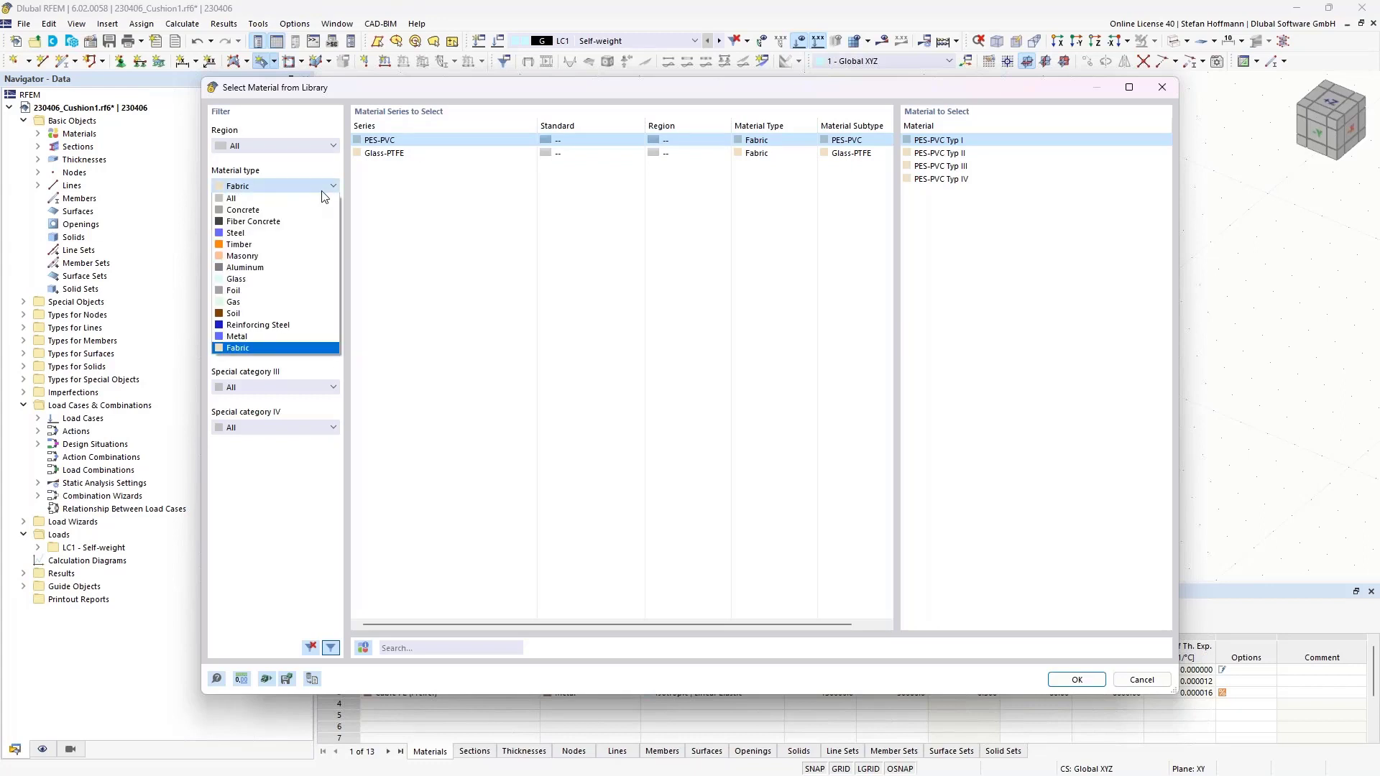
{"action": "left_click", "coordinate": [322, 189]}
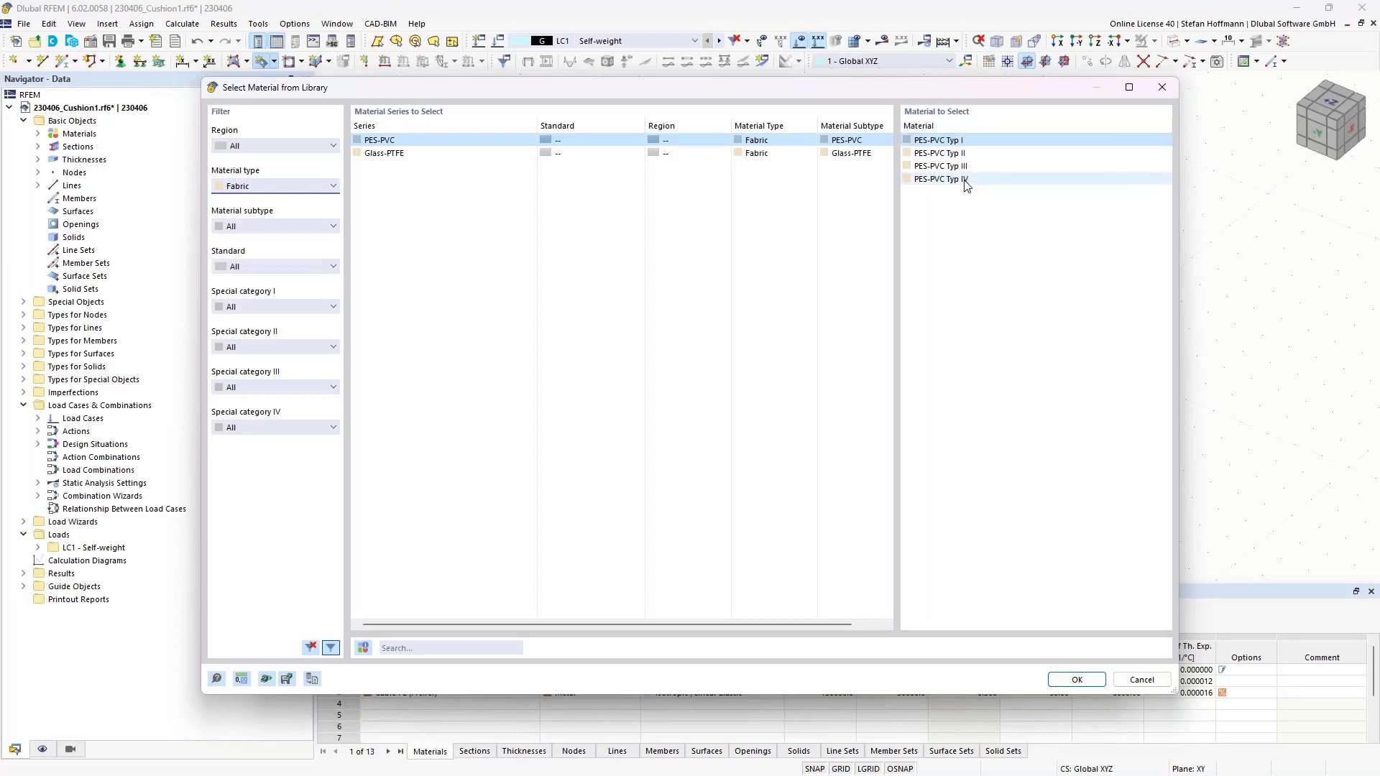
{"action": "left_click", "coordinate": [1173, 88]}
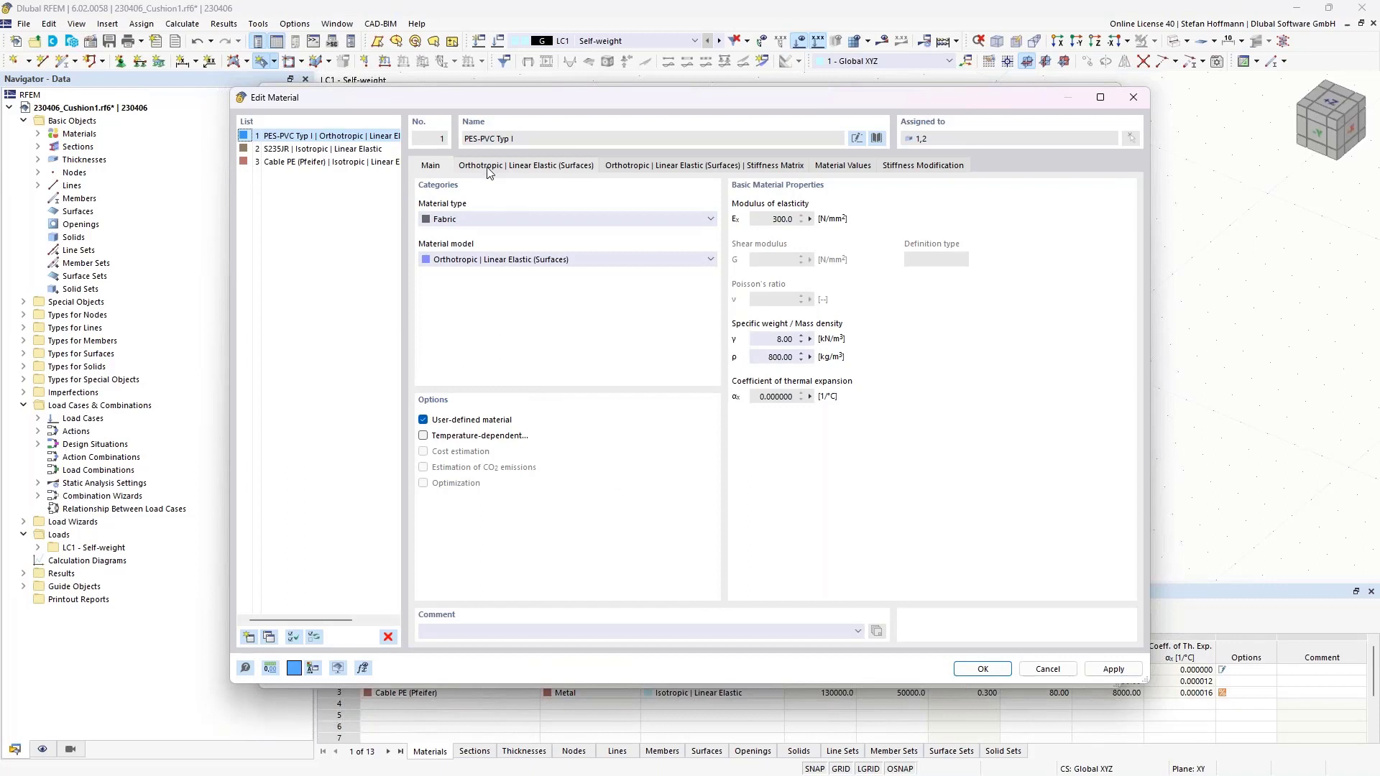
Review the library elasticity and strength values of PES-PVC Typ I with User-defined material switched off, and discard the change.
{"action": "left_click", "coordinate": [476, 421]}
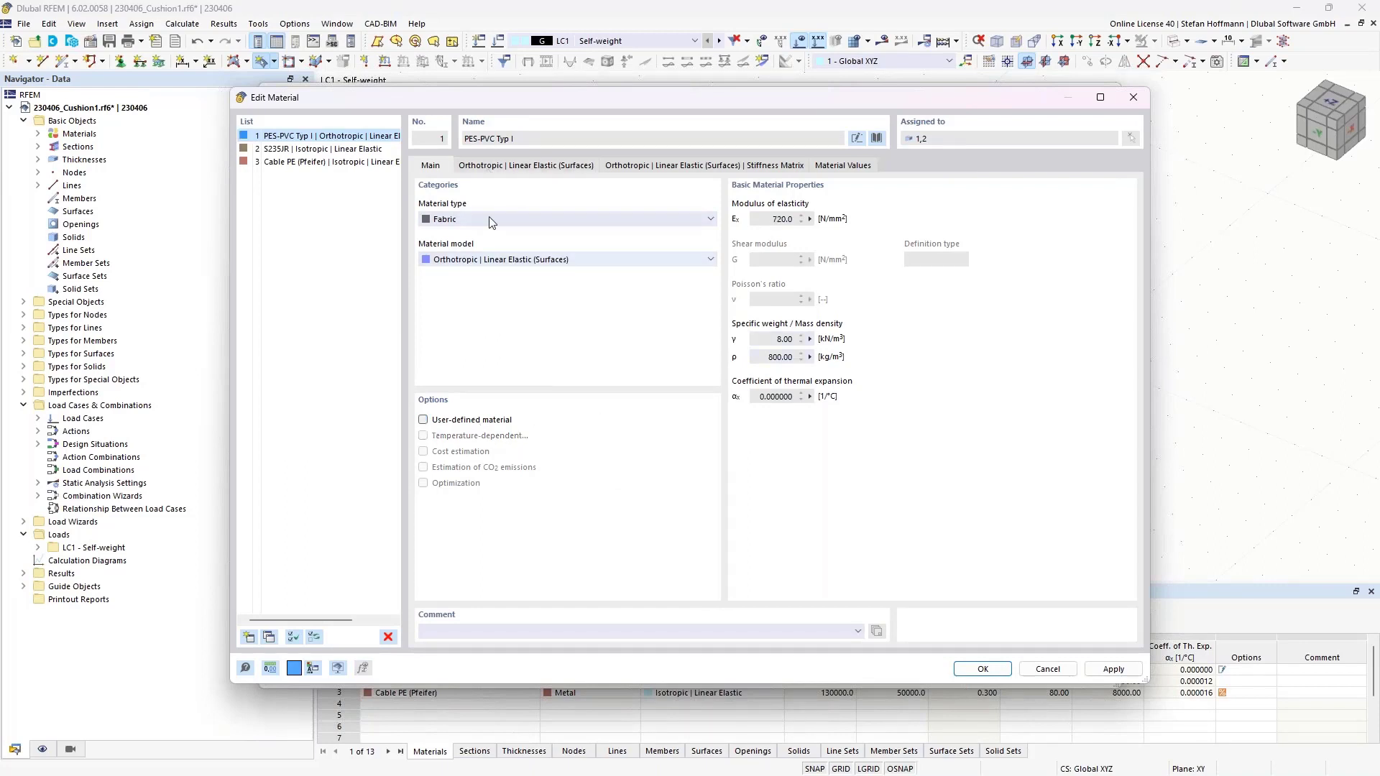
{"action": "left_click", "coordinate": [496, 167]}
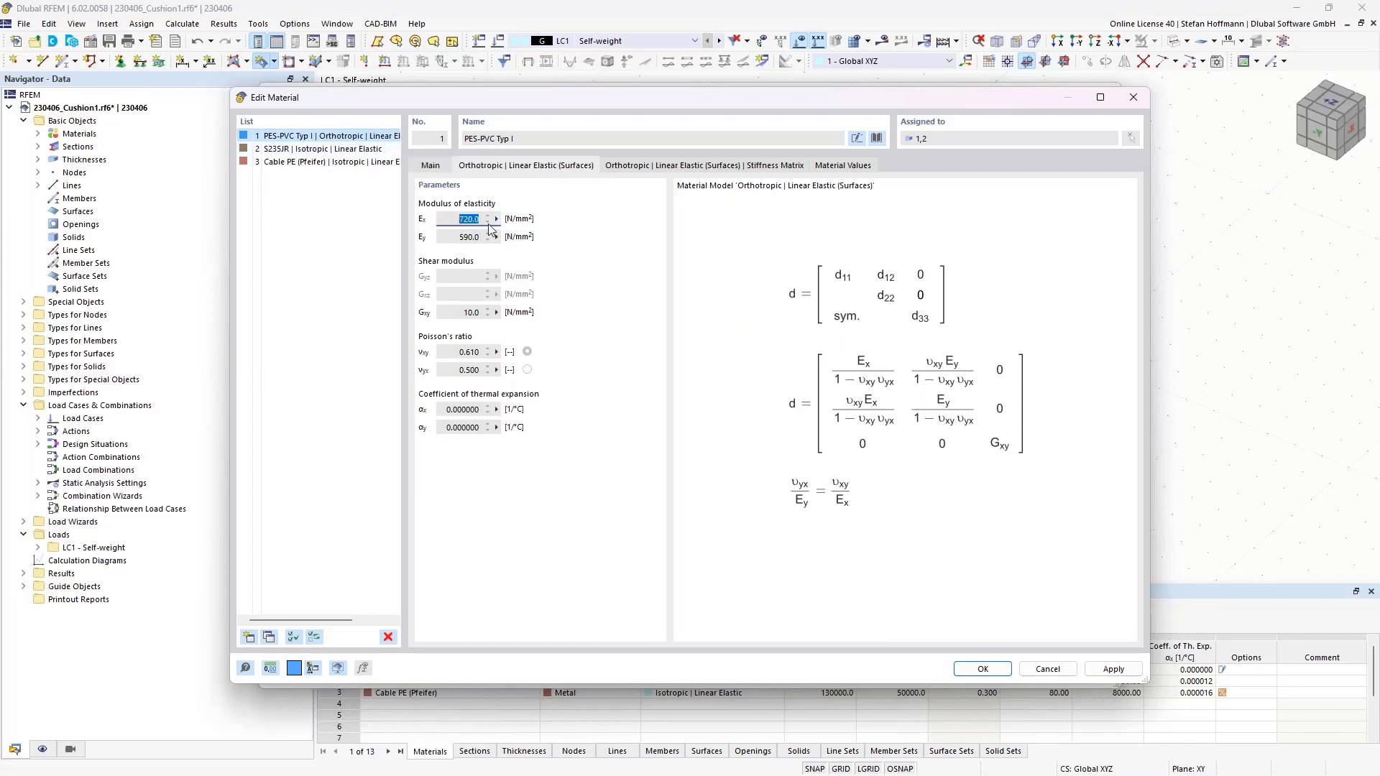
{"action": "left_click", "coordinate": [459, 237]}
{"action": "left_click", "coordinate": [829, 167]}
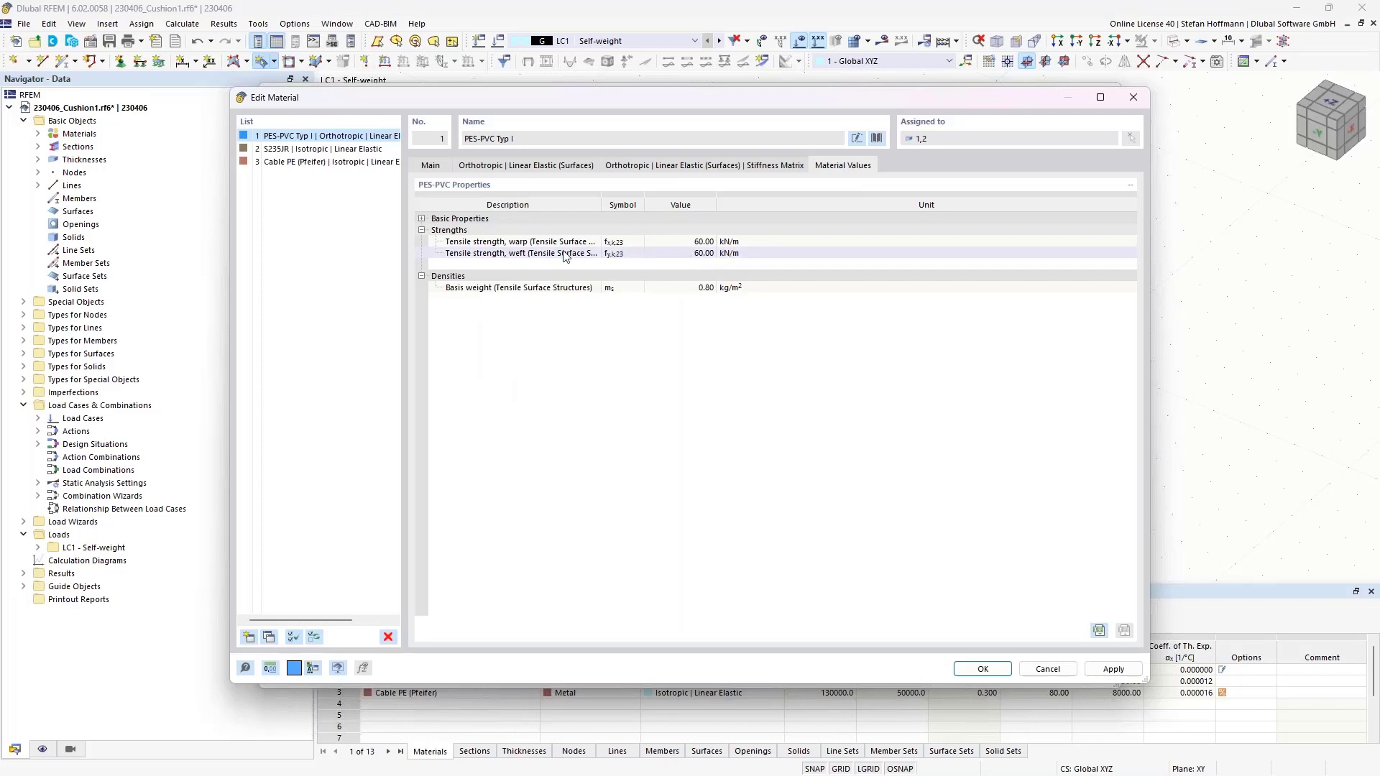
{"action": "left_click", "coordinate": [536, 255]}
{"action": "left_click", "coordinate": [1045, 671]}
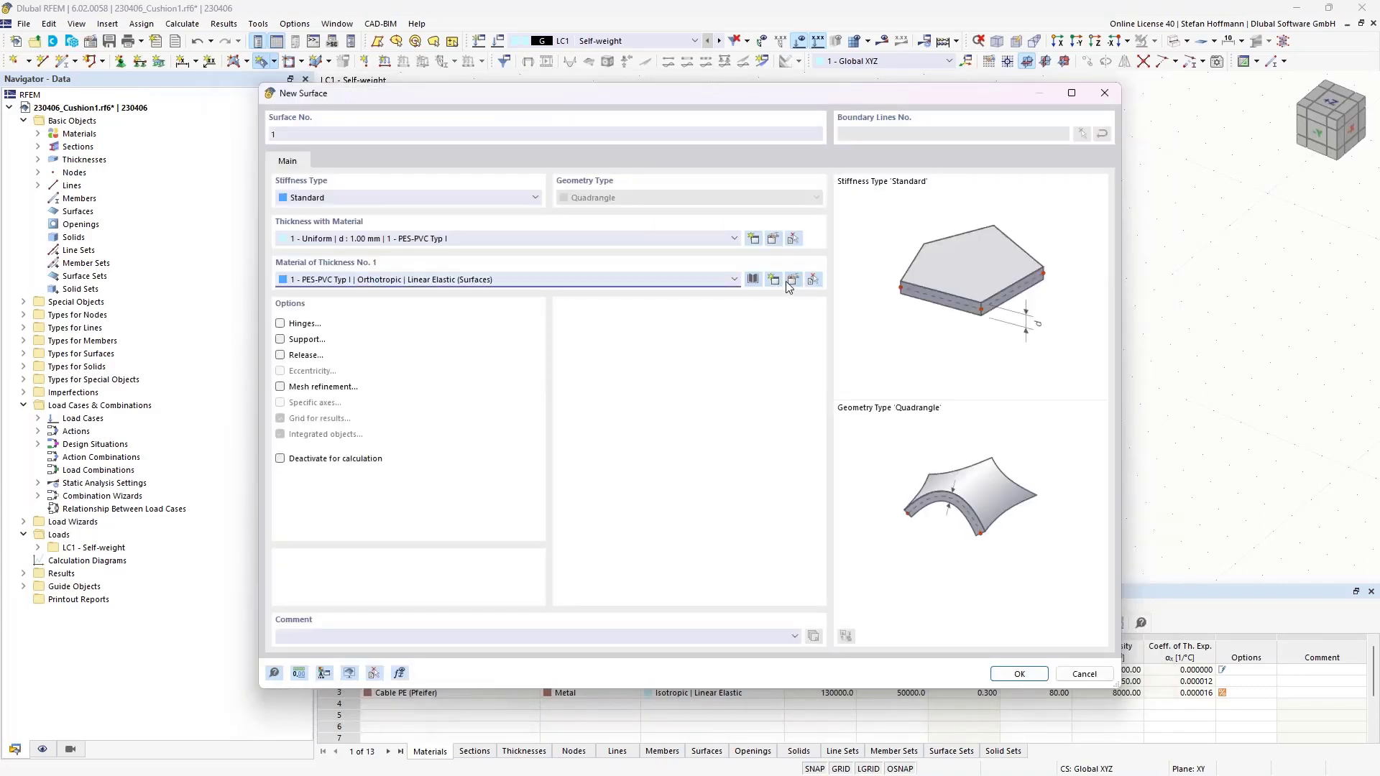
Examine the user-defined PES-PVC Typ I material's orthotropic moduli, stiffness matrix and stiffness modification settings.
{"action": "left_click", "coordinate": [788, 281]}
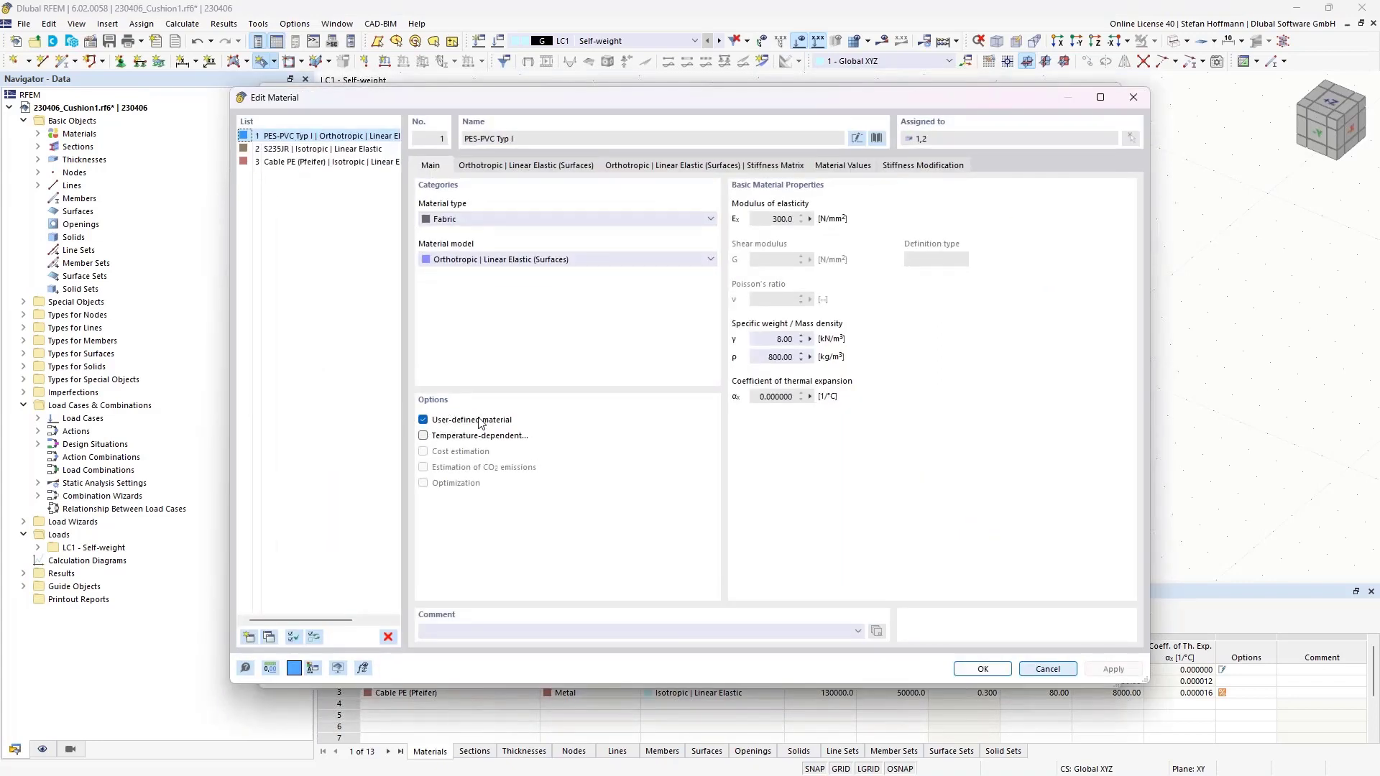
{"action": "left_click", "coordinate": [503, 165]}
{"action": "left_click", "coordinate": [488, 237]}
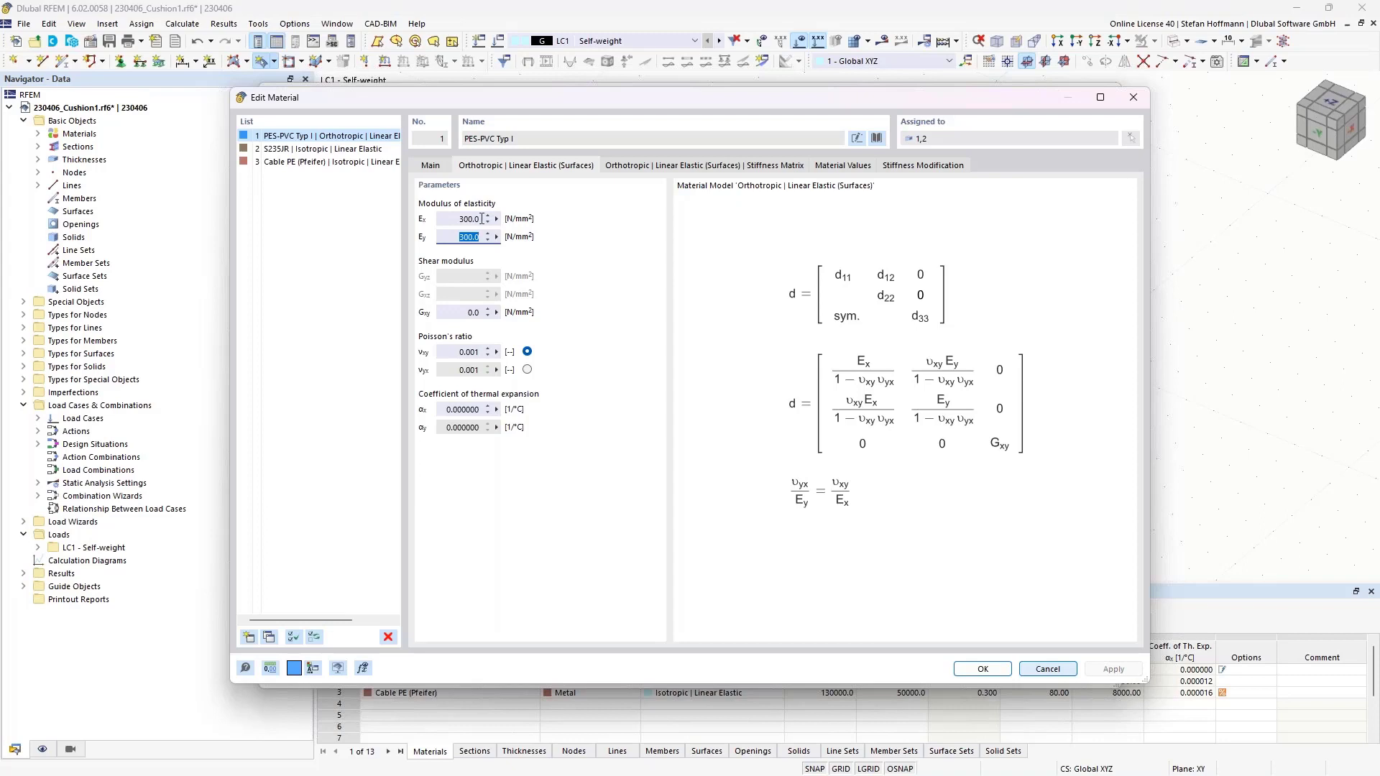
{"action": "left_click", "coordinate": [718, 166]}
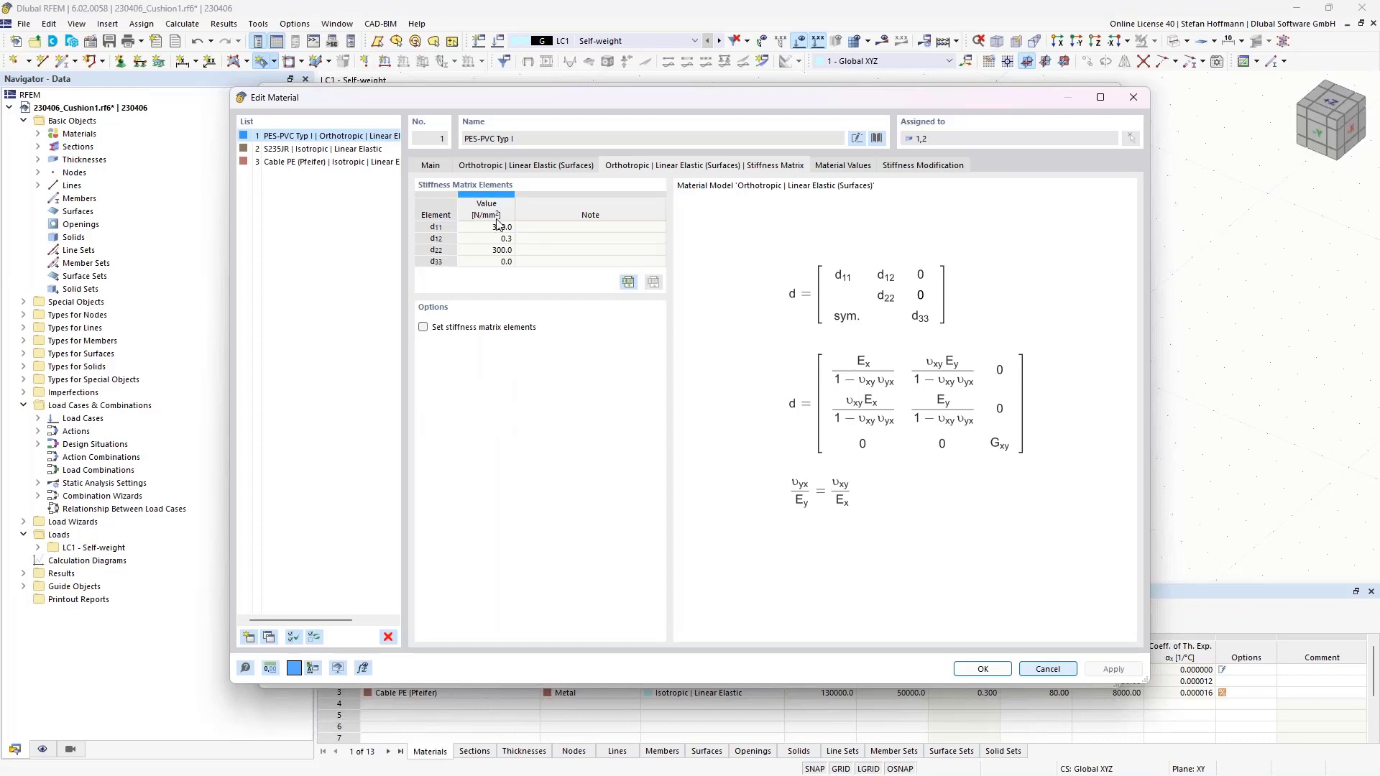
{"action": "left_click", "coordinate": [956, 171]}
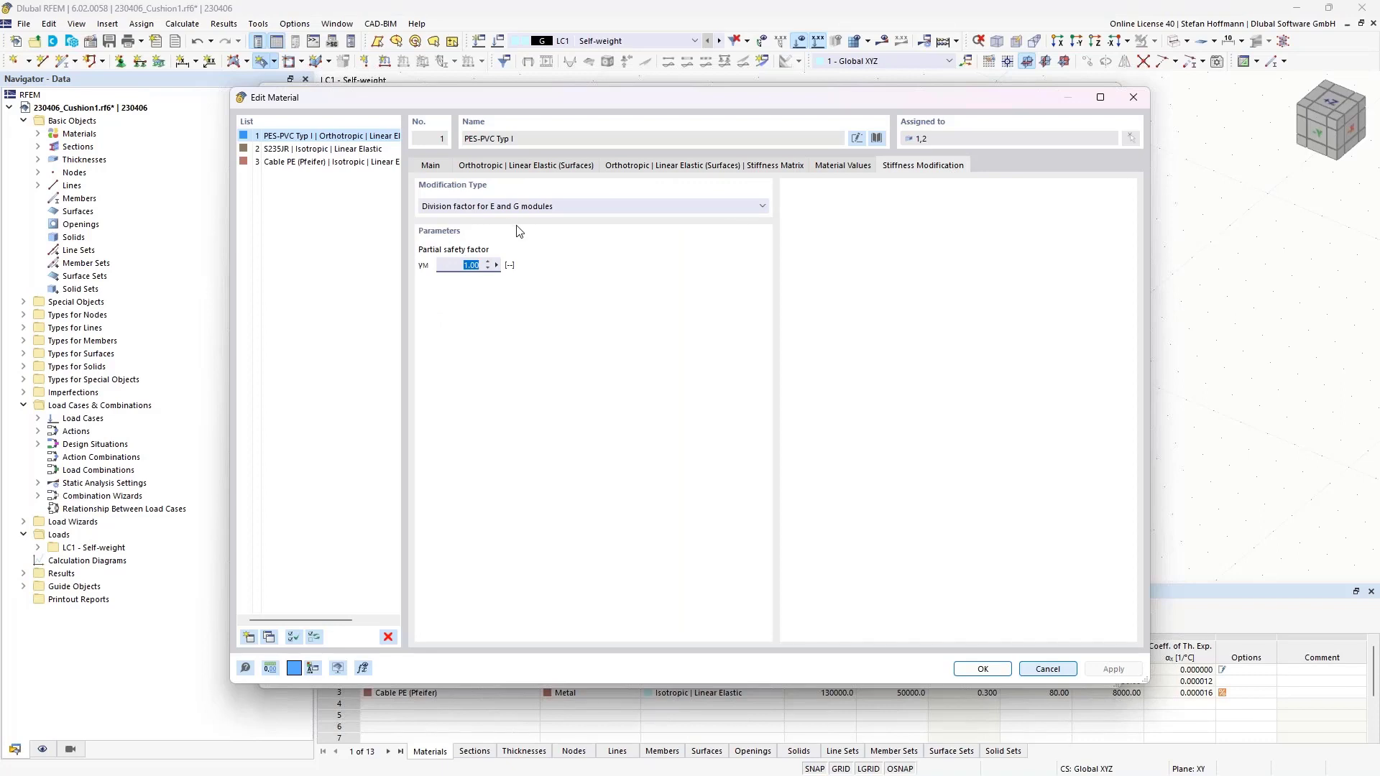
{"action": "left_click", "coordinate": [1134, 97]}
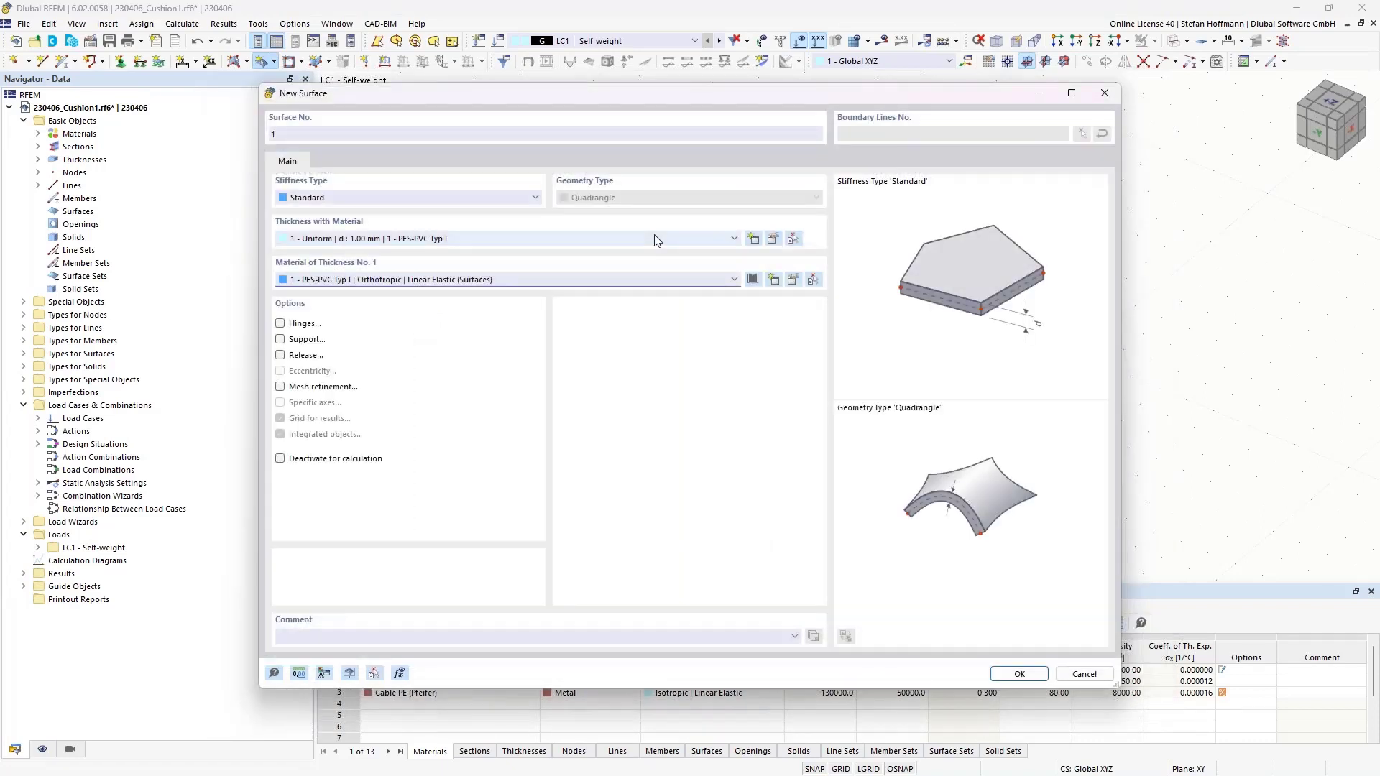
Inspect the uniform thickness definition assigned to the new surface without changing it.
{"action": "left_click", "coordinate": [773, 241]}
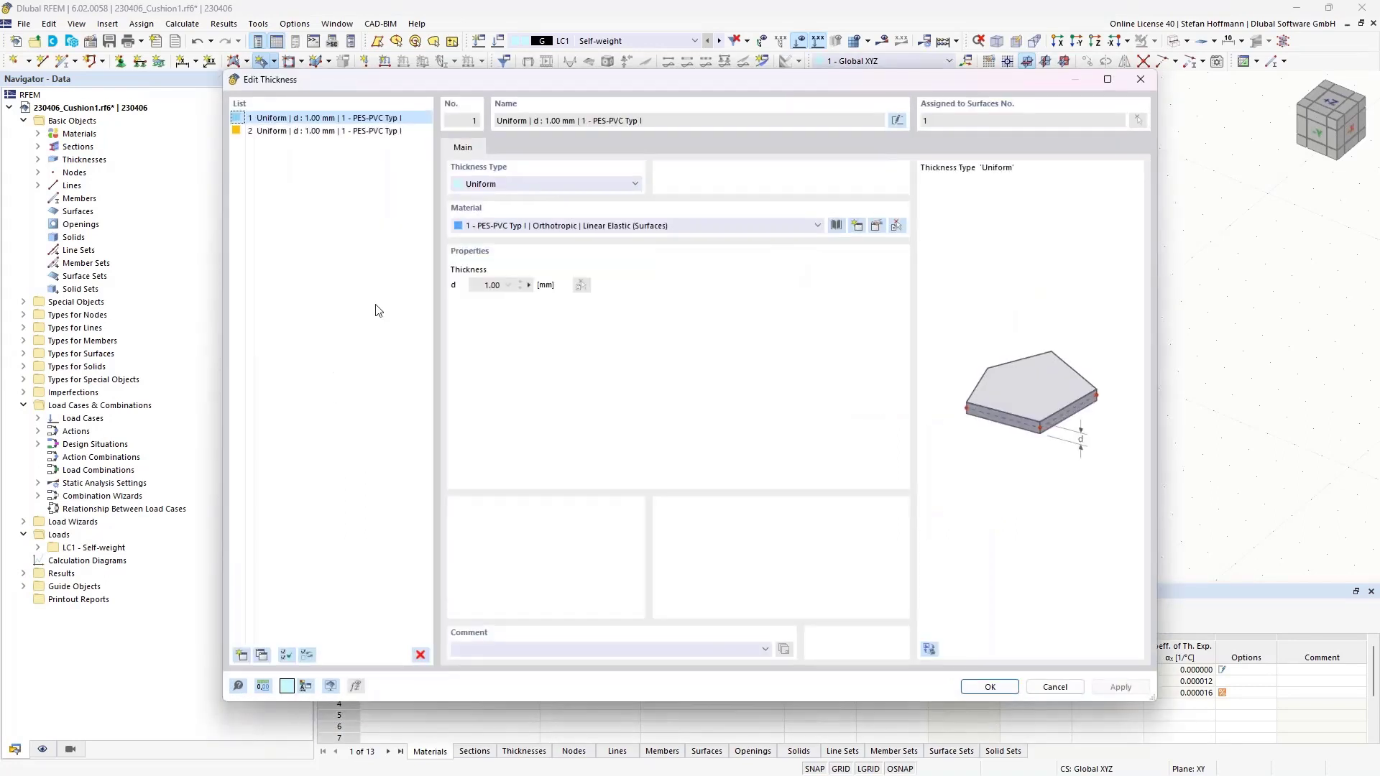
{"action": "left_click", "coordinate": [480, 285]}
{"action": "left_click", "coordinate": [1140, 79]}
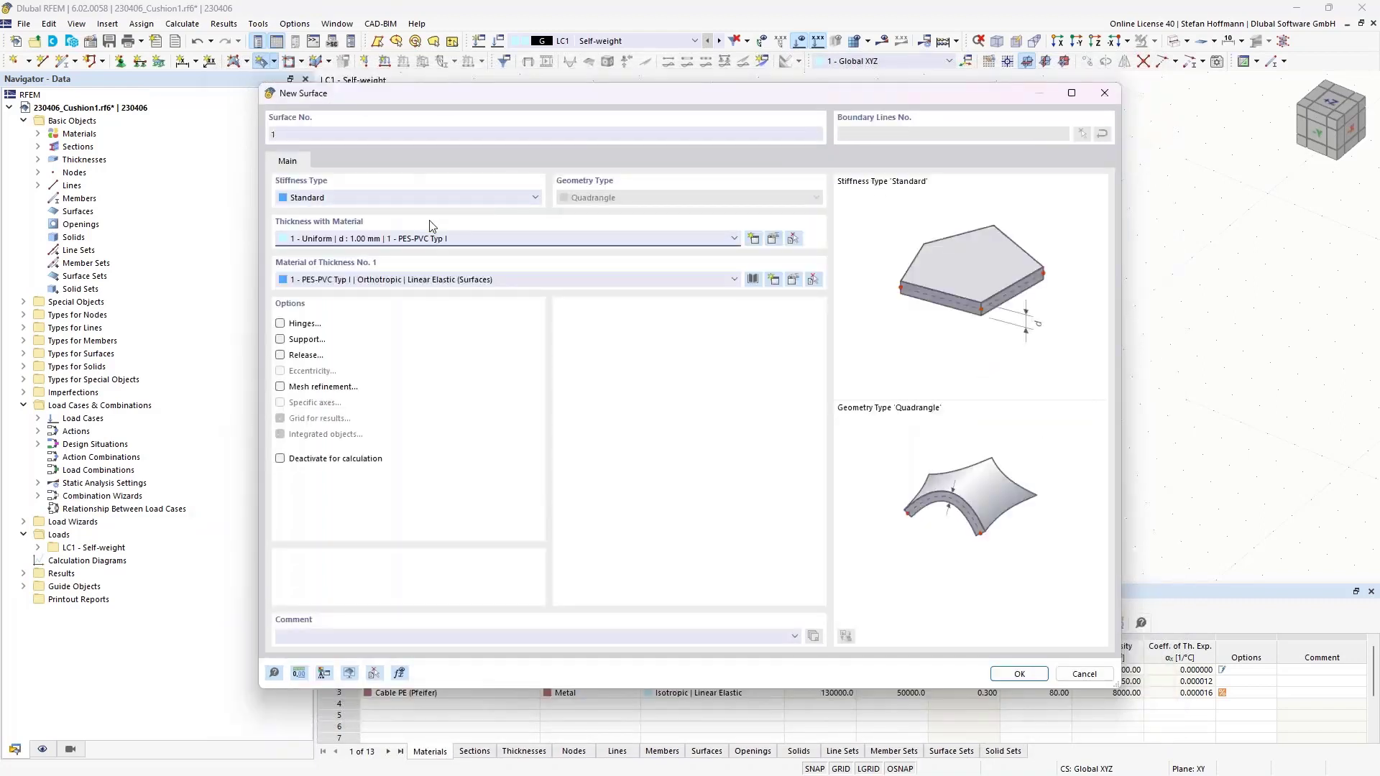
Try to start a quadrangle surface with Membrane stiffness, uniform 1.00 mm thickness and PES-PVC Typ I material.
{"action": "left_click", "coordinate": [1017, 674]}
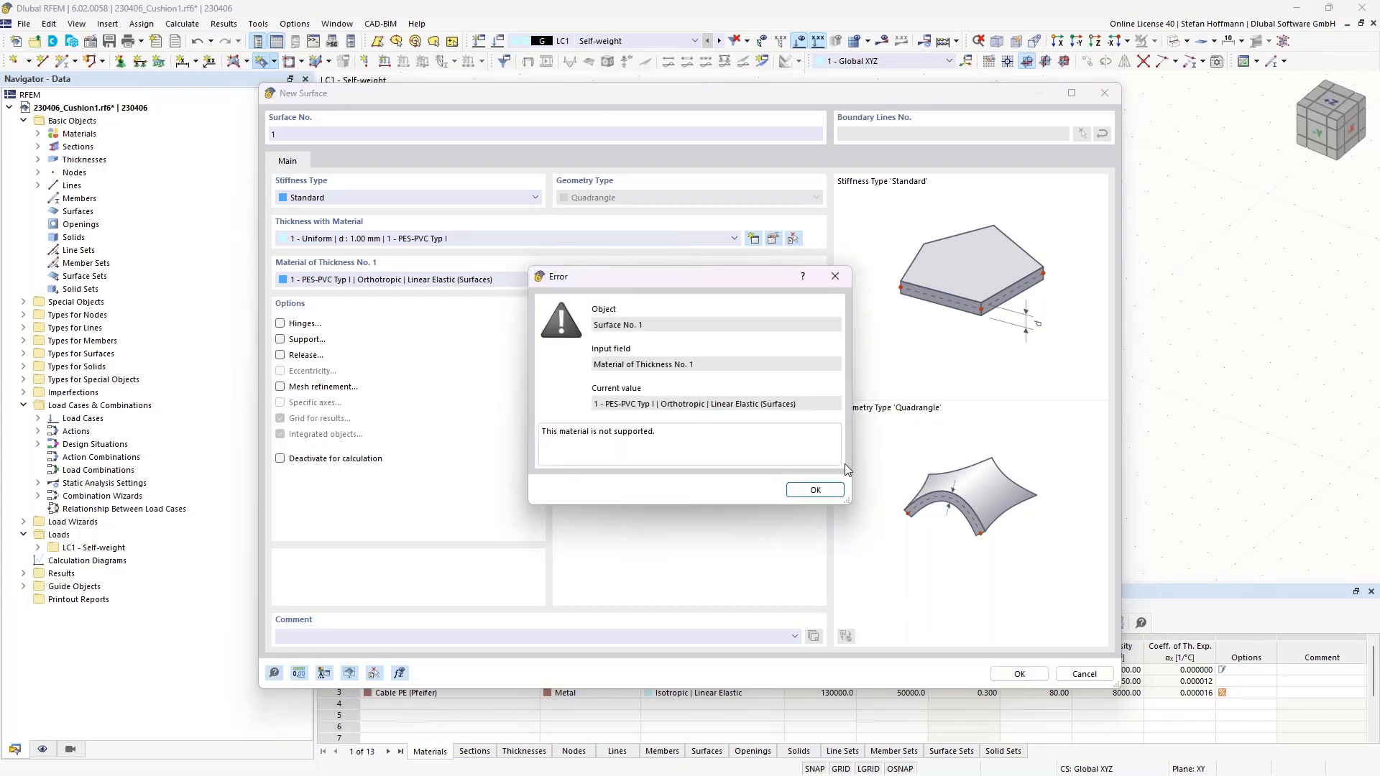
{"action": "left_click", "coordinate": [815, 489]}
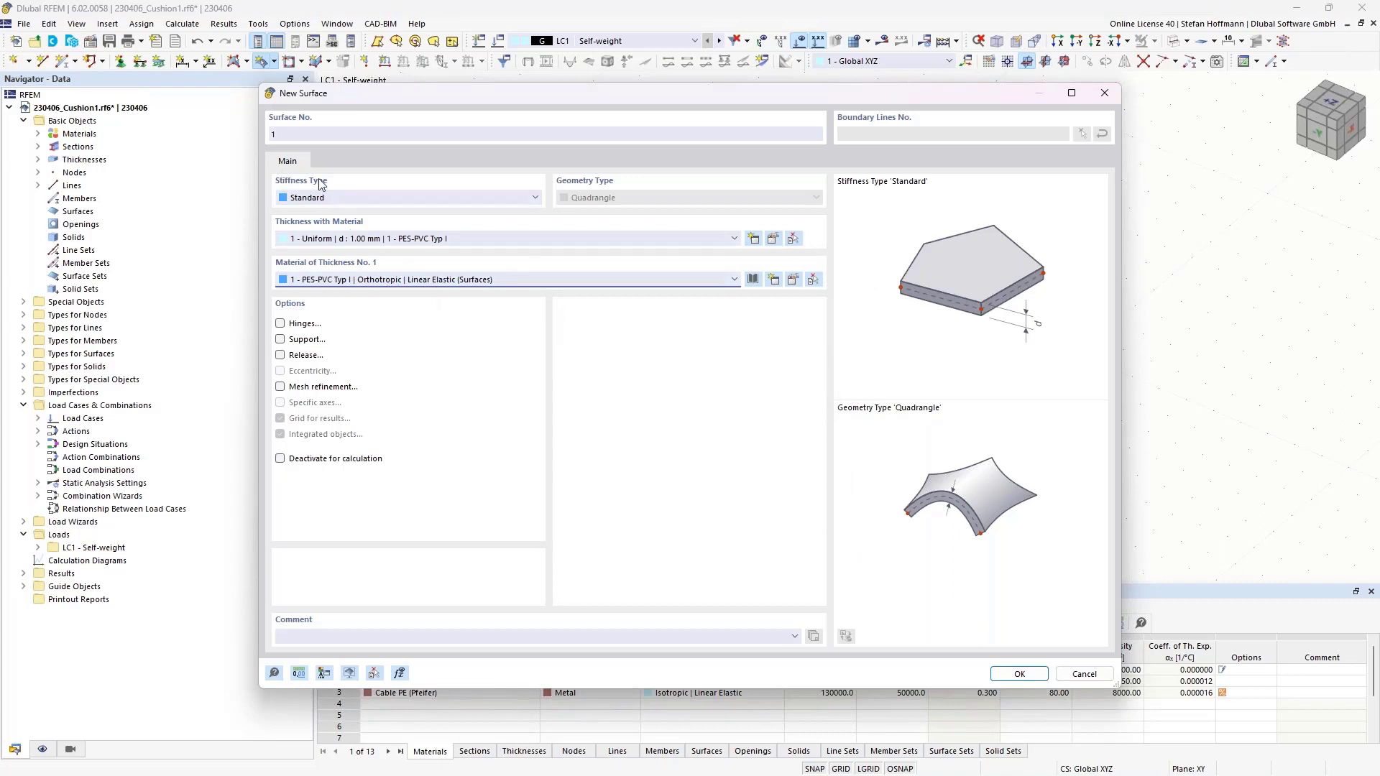
{"action": "left_click", "coordinate": [342, 198]}
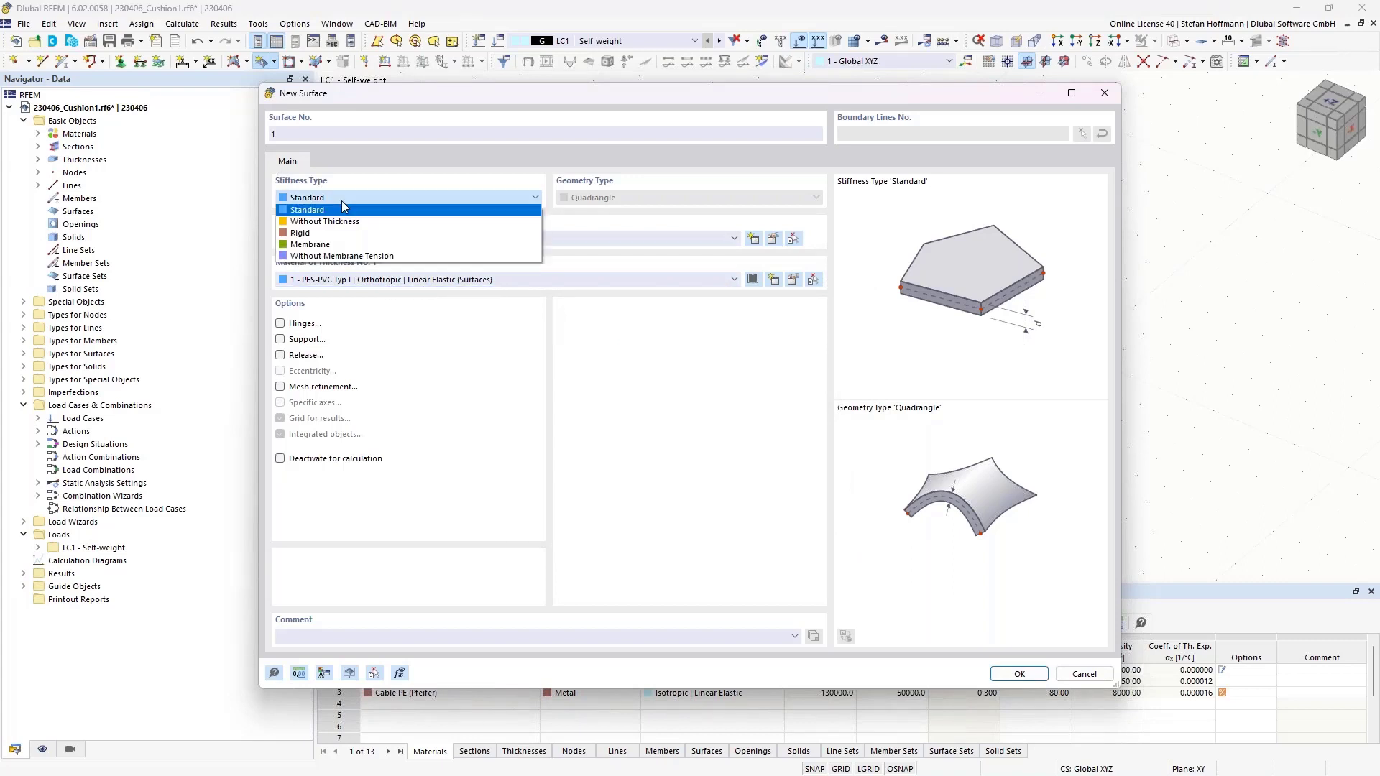
{"action": "left_click", "coordinate": [362, 245]}
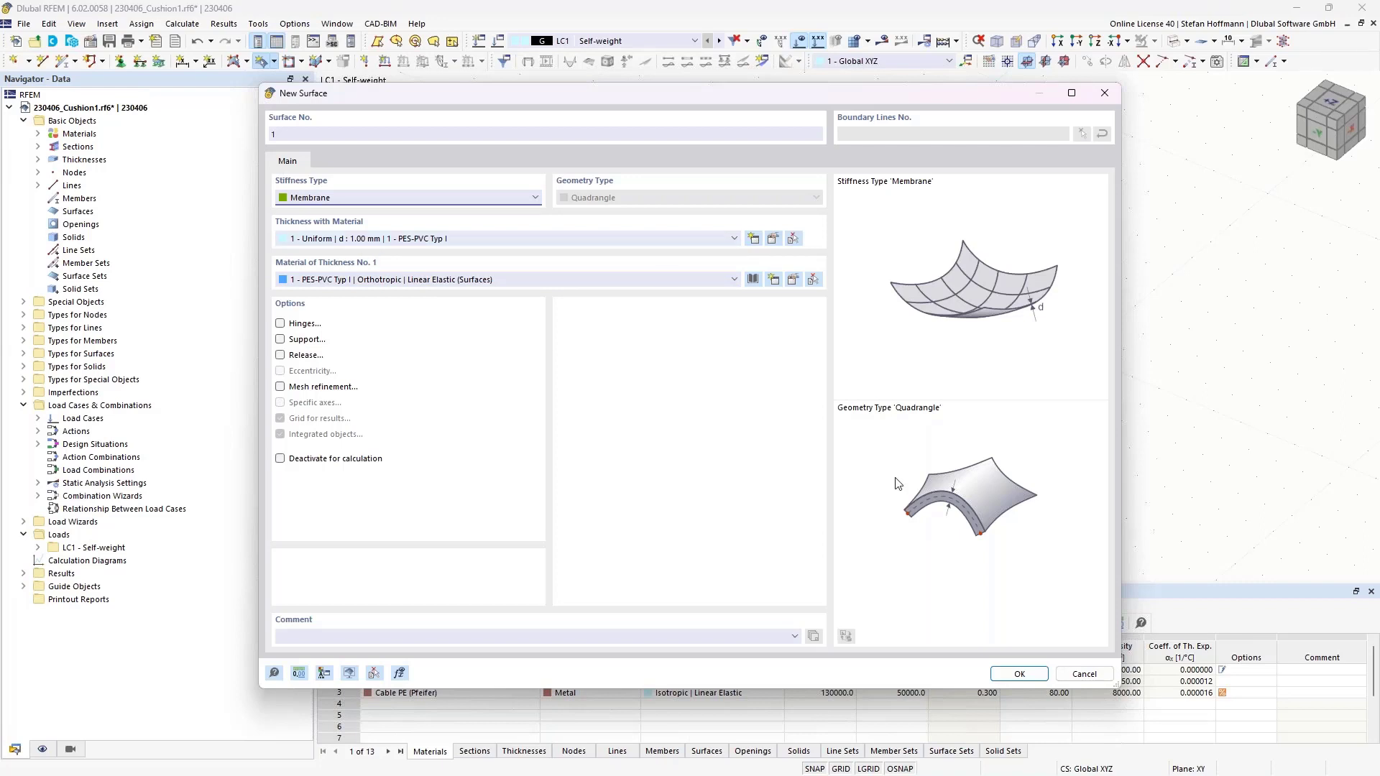
{"action": "left_click", "coordinate": [1019, 677]}
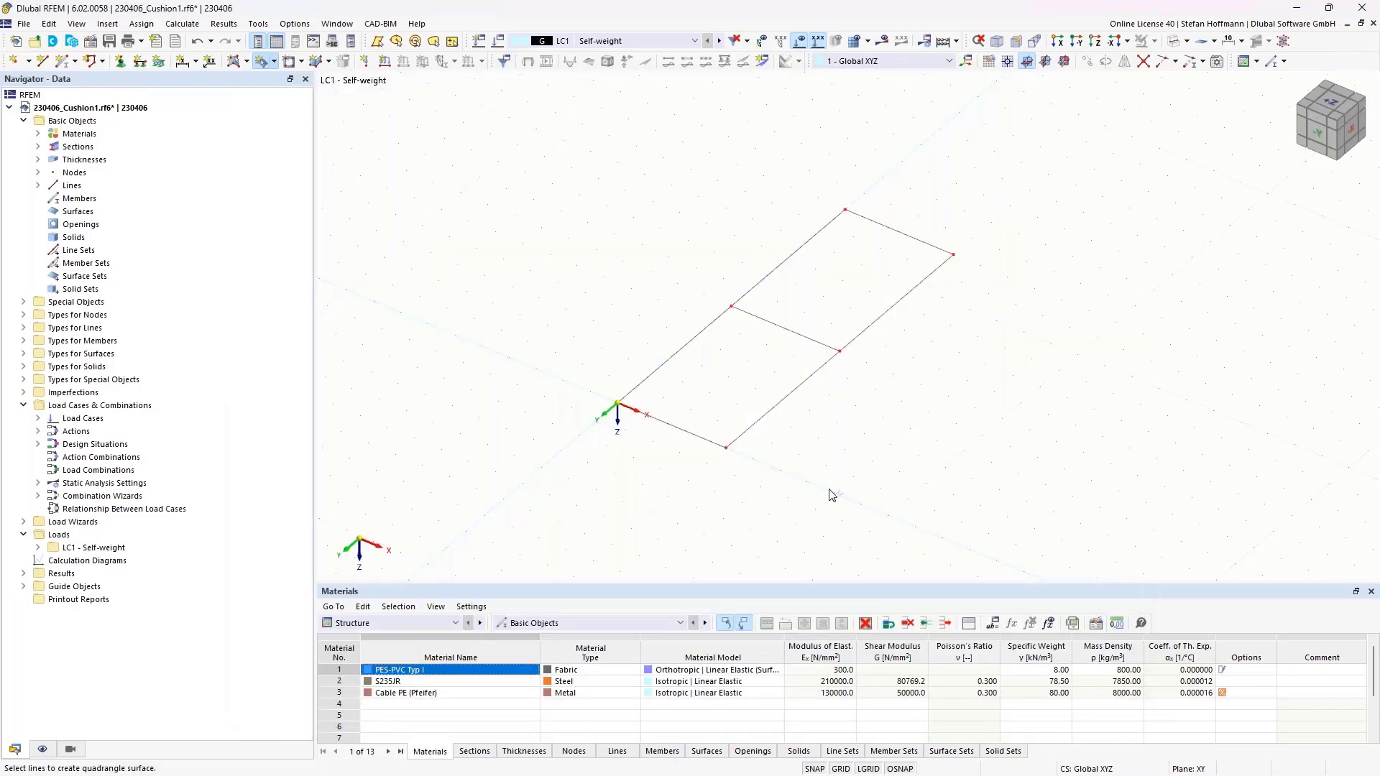
{"action": "middle_click_drag", "start_coordinate": [744, 376], "coordinate": [633, 377]}
{"action": "middle_click_drag", "start_coordinate": [633, 377], "coordinate": [640, 372], "text": "ctrl"}
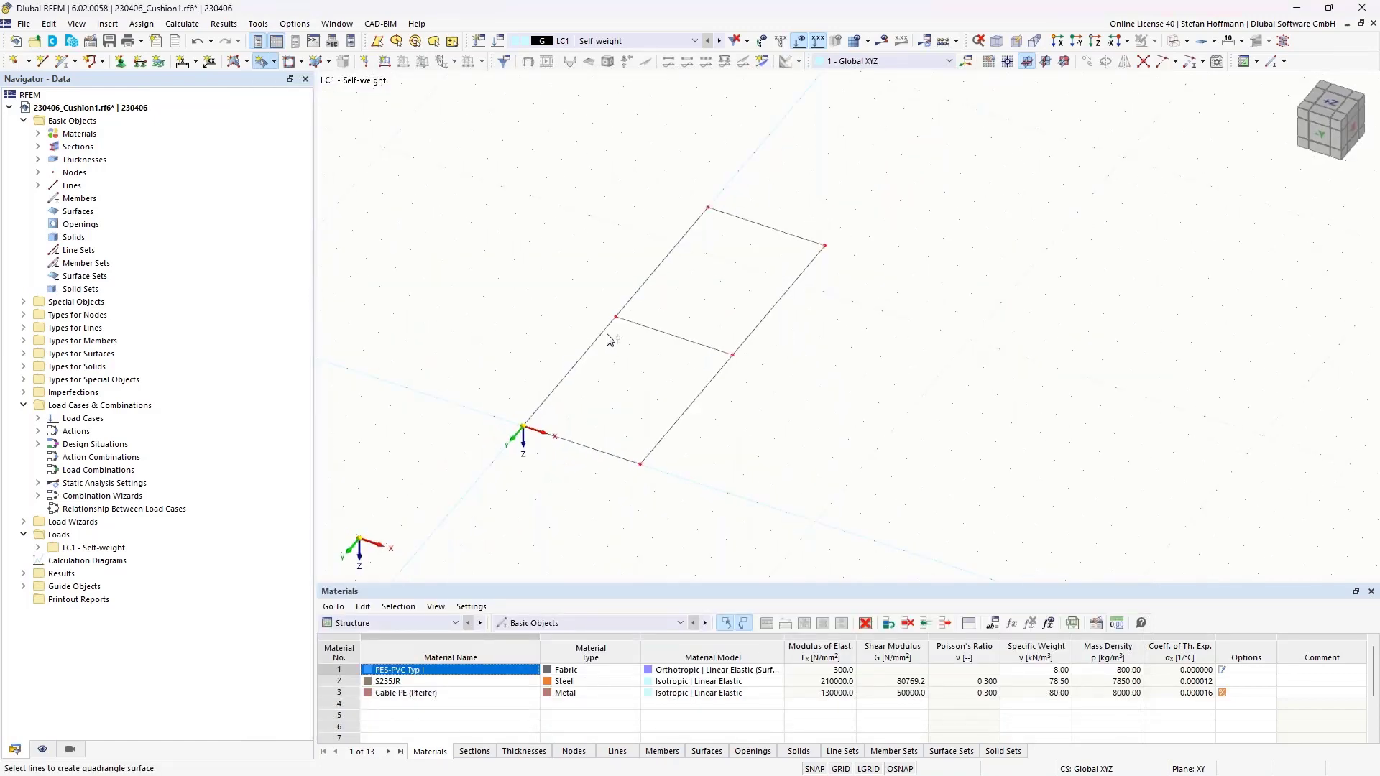
{"action": "key", "text": "Escape"}
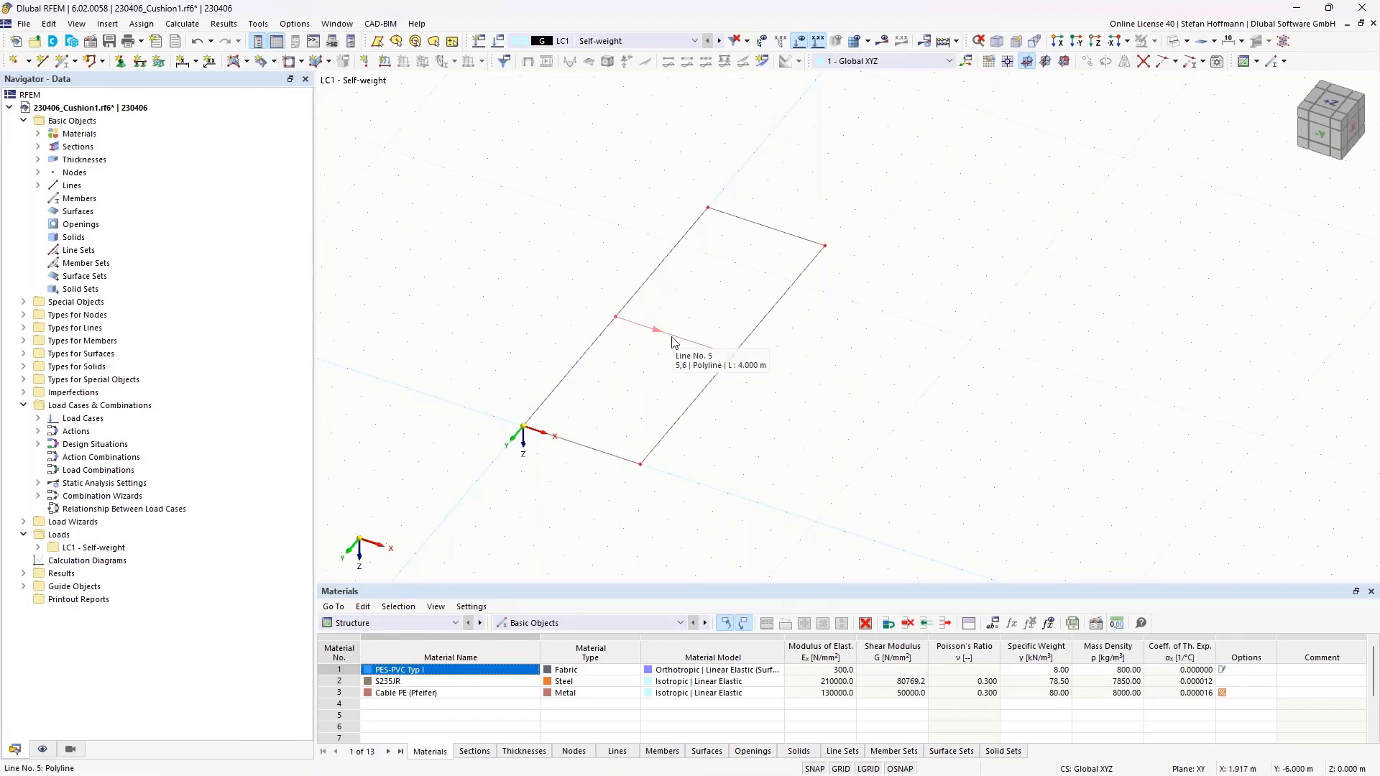
Divide the 4 m cross line at the middle of the outline with one intermediate node.
{"action": "middle_click_drag", "start_coordinate": [703, 343], "coordinate": [675, 336], "text": "ctrl"}
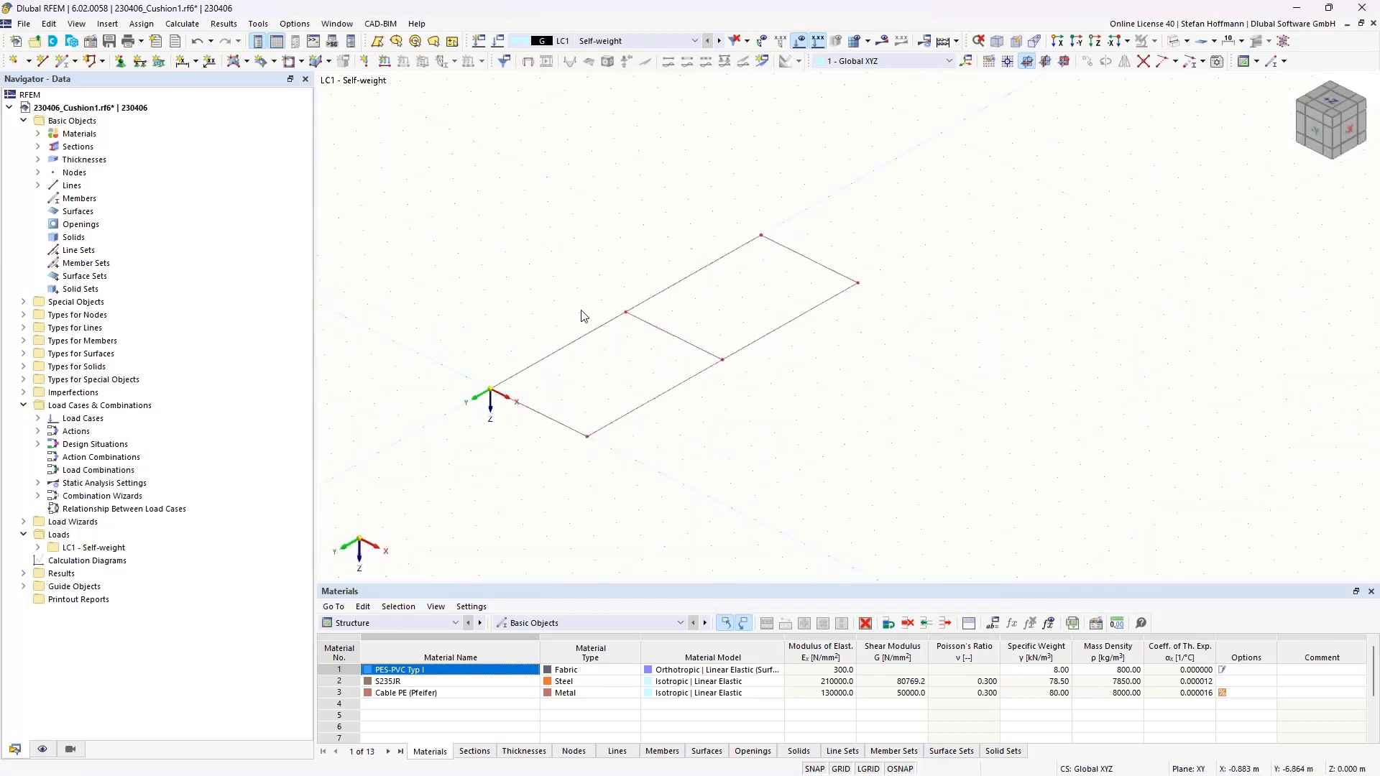
{"action": "scroll", "coordinate": [595, 330], "scroll_direction": "up", "scroll_amount": 1}
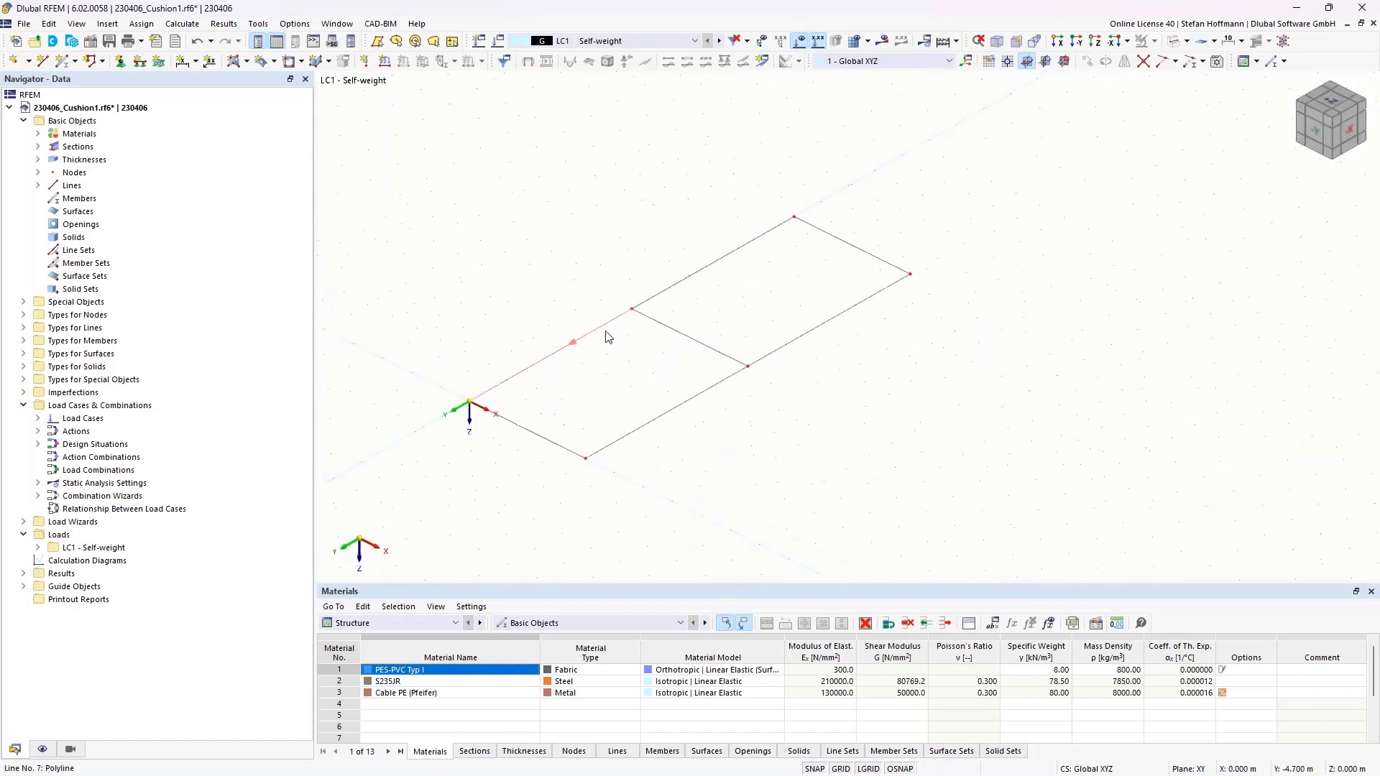
{"action": "right_click", "coordinate": [686, 340]}
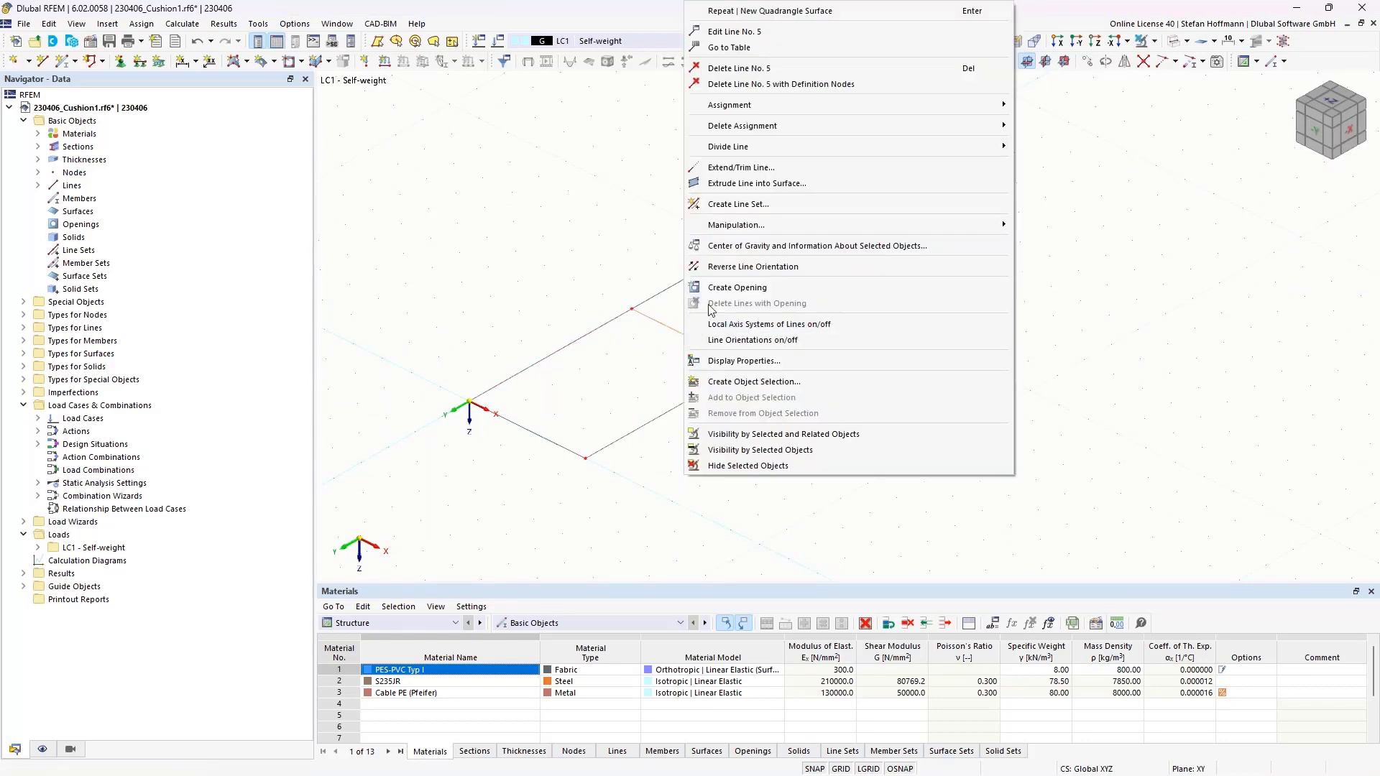
{"action": "mouse_move", "coordinate": [863, 147]}
{"action": "left_click", "coordinate": [1056, 162]}
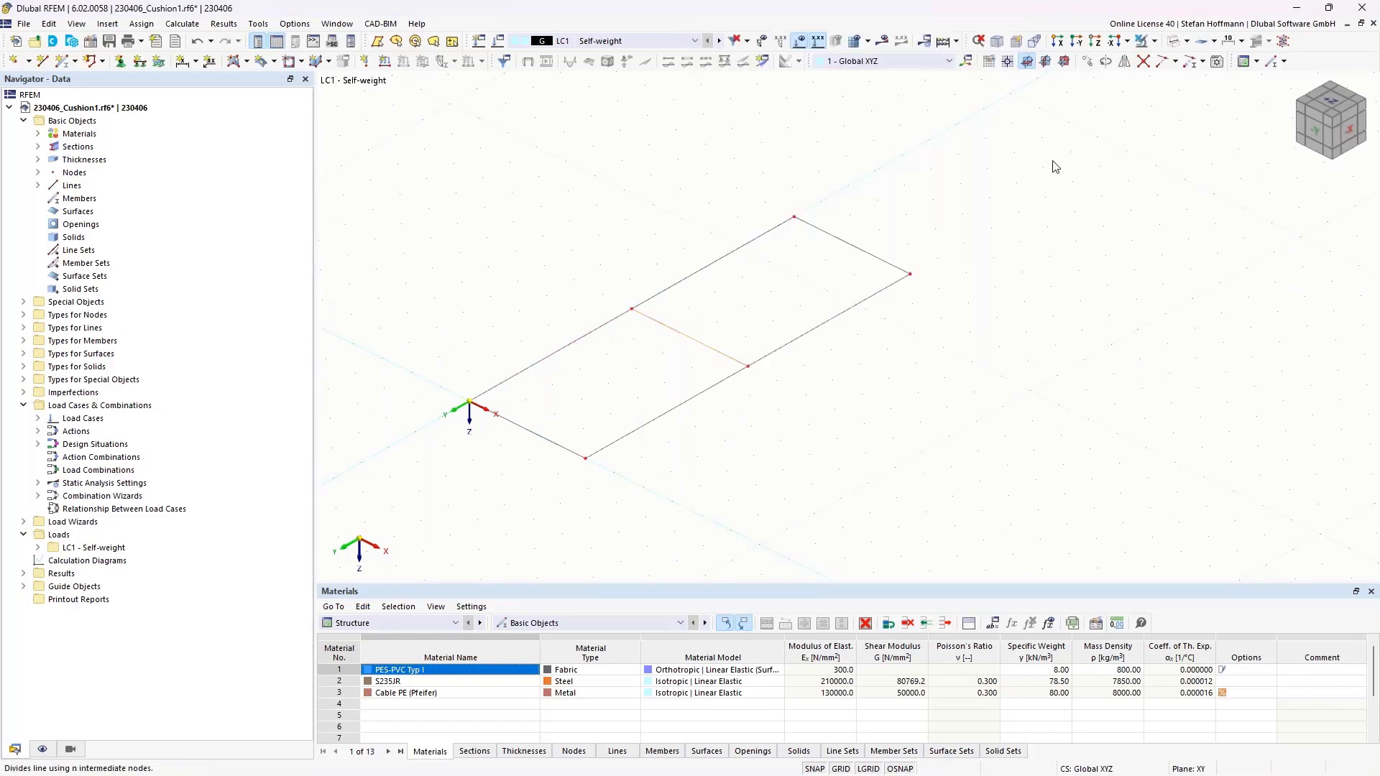
{"action": "key", "text": "Return"}
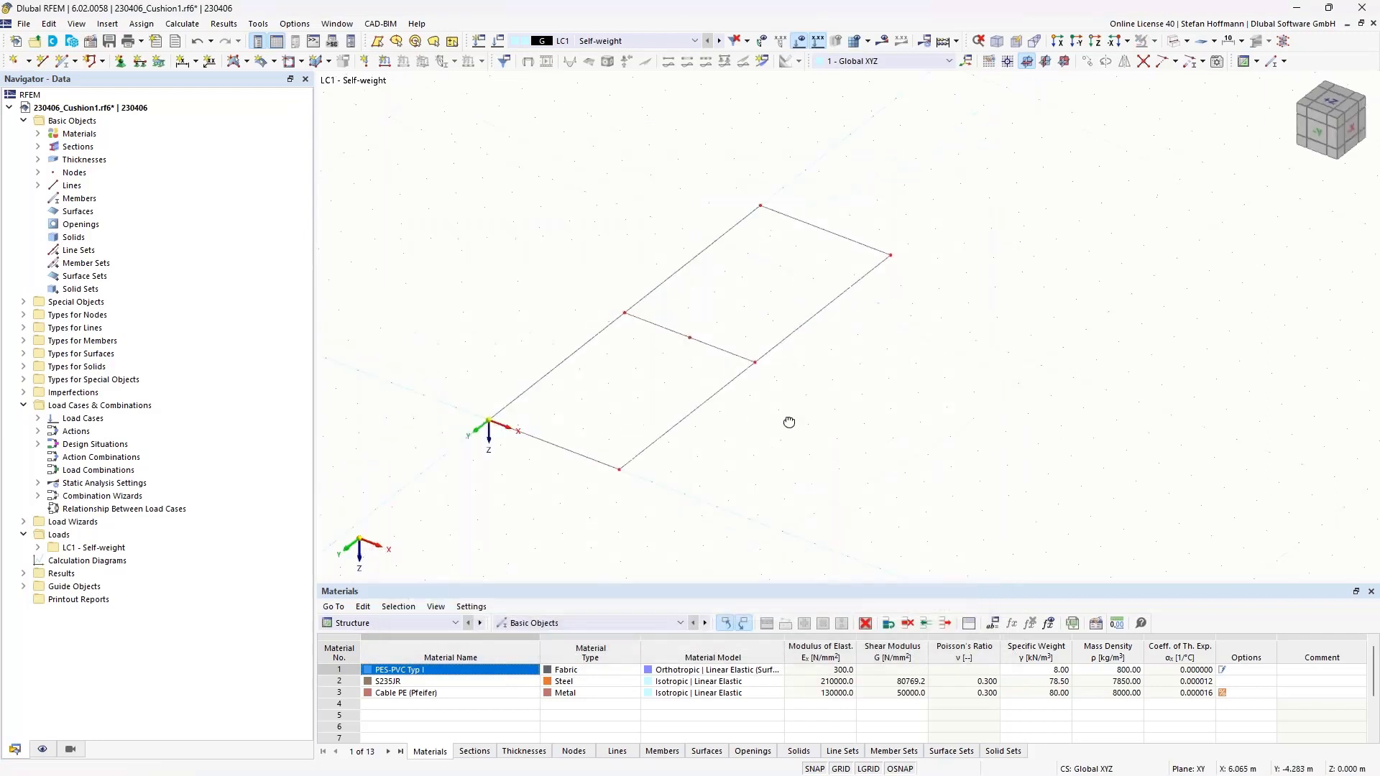
Try to move the cross line's midpoint node by -250 m in Z, and undo the move.
{"action": "left_click", "coordinate": [691, 339]}
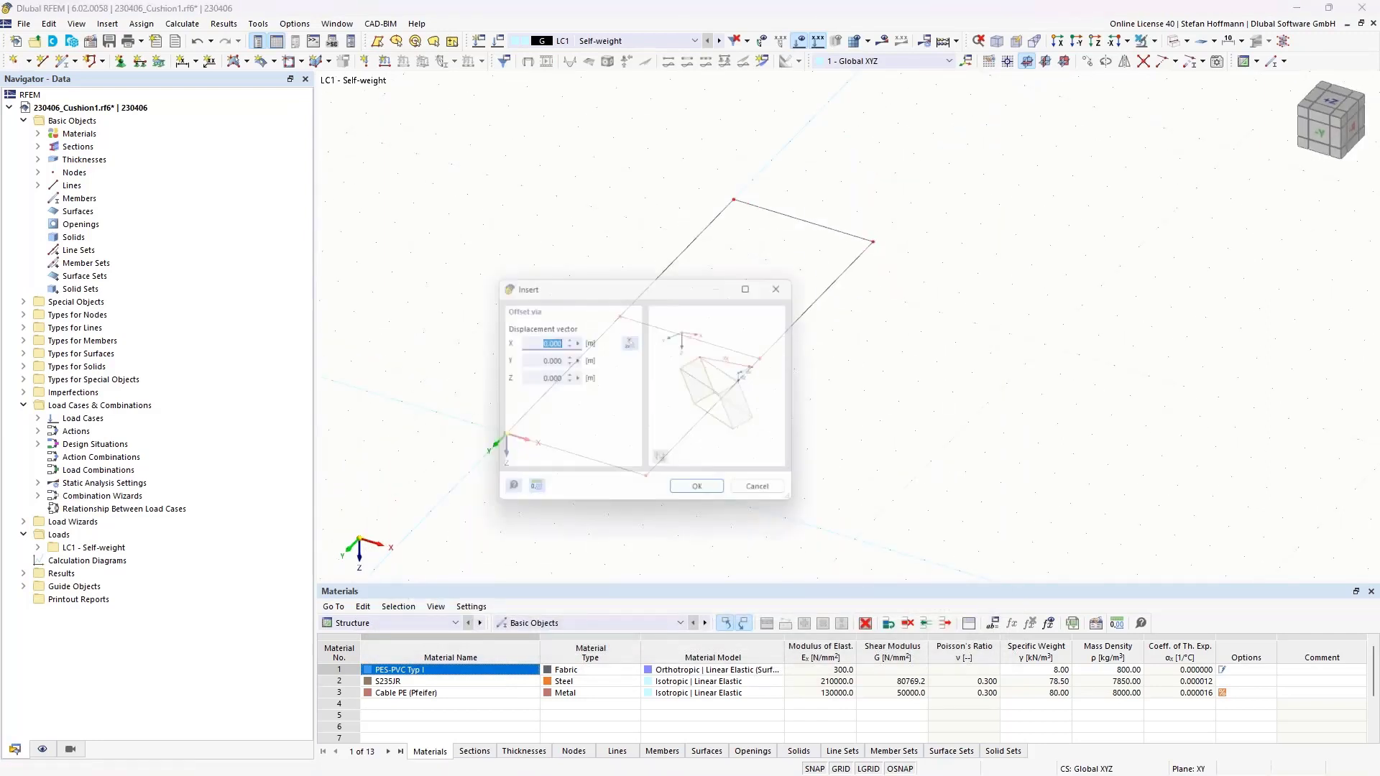
{"action": "key", "text": "Escape"}
{"action": "left_click", "coordinate": [1089, 64]}
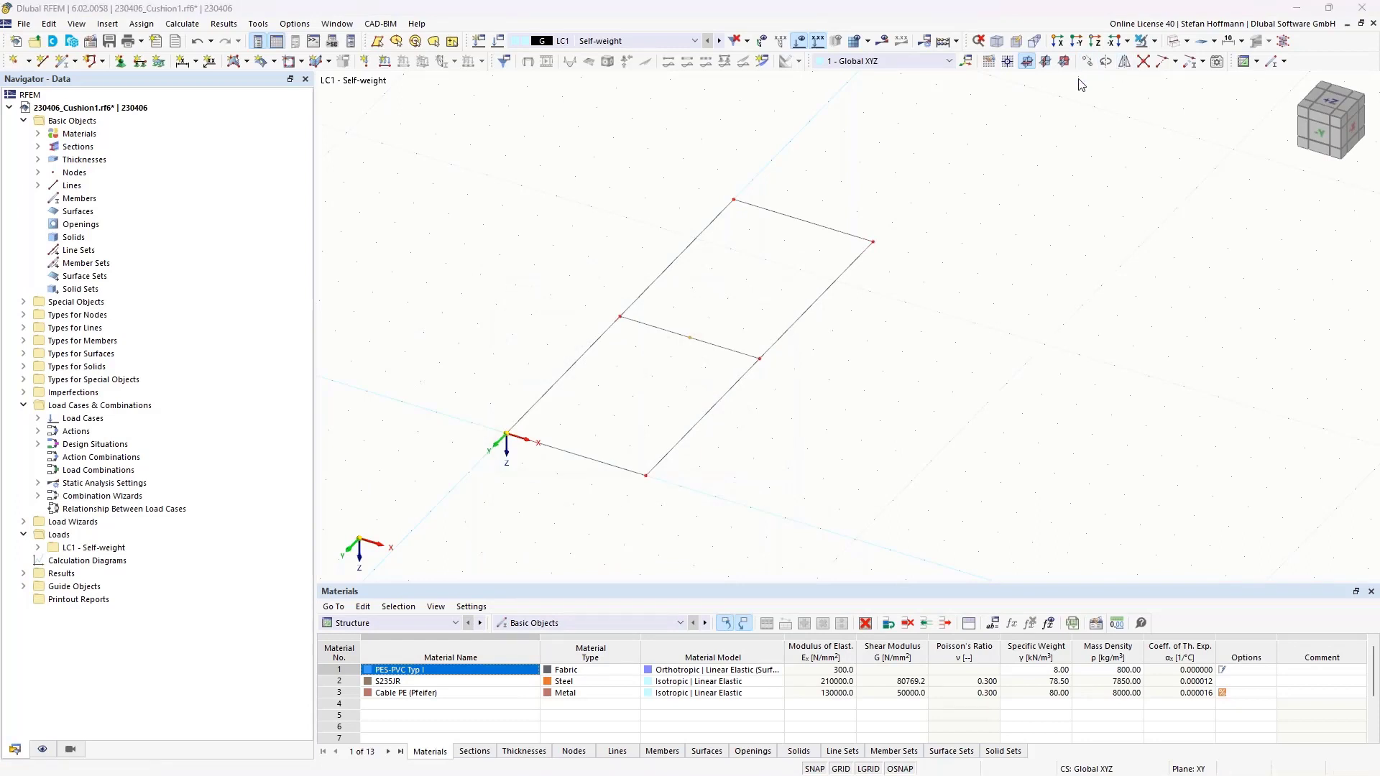
{"action": "left_click", "coordinate": [520, 472]}
{"action": "type", "text": "-250"}
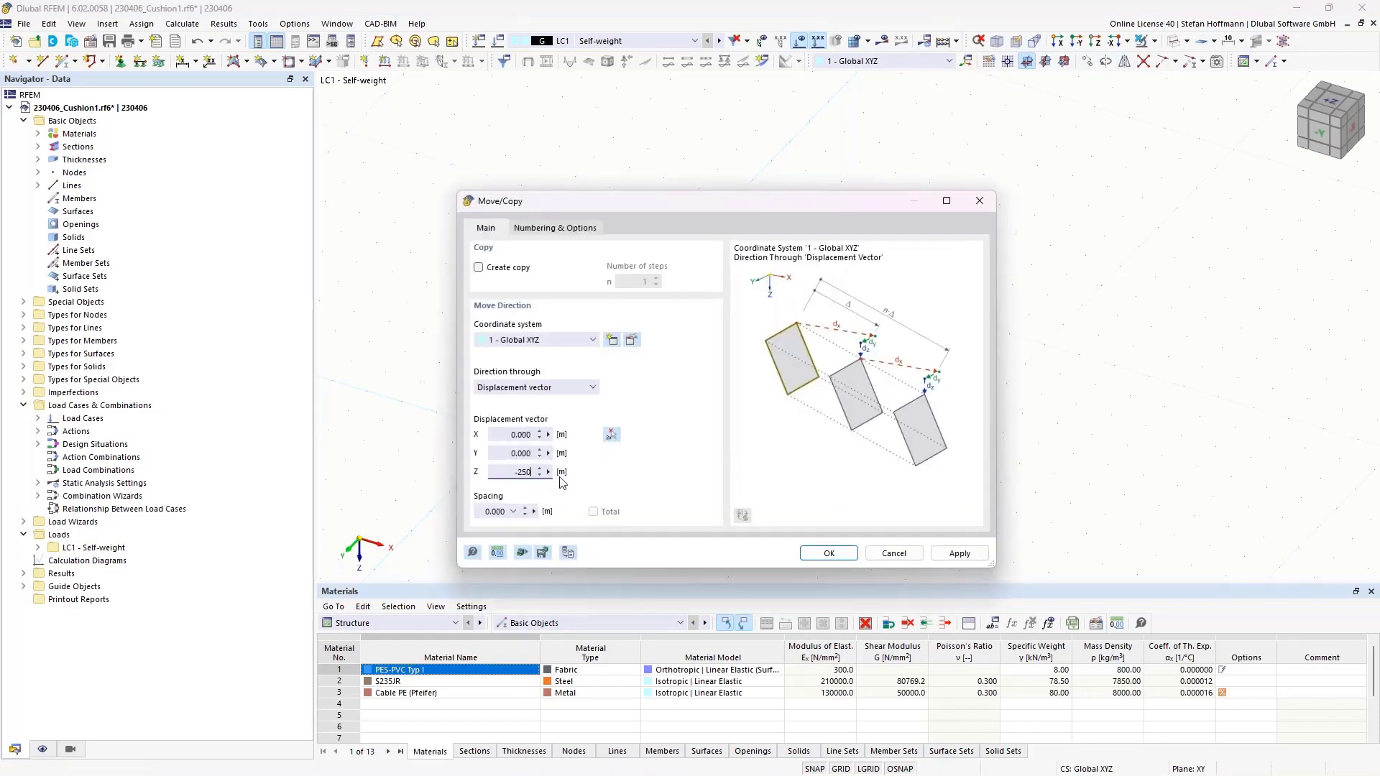
{"action": "key", "text": "Return"}
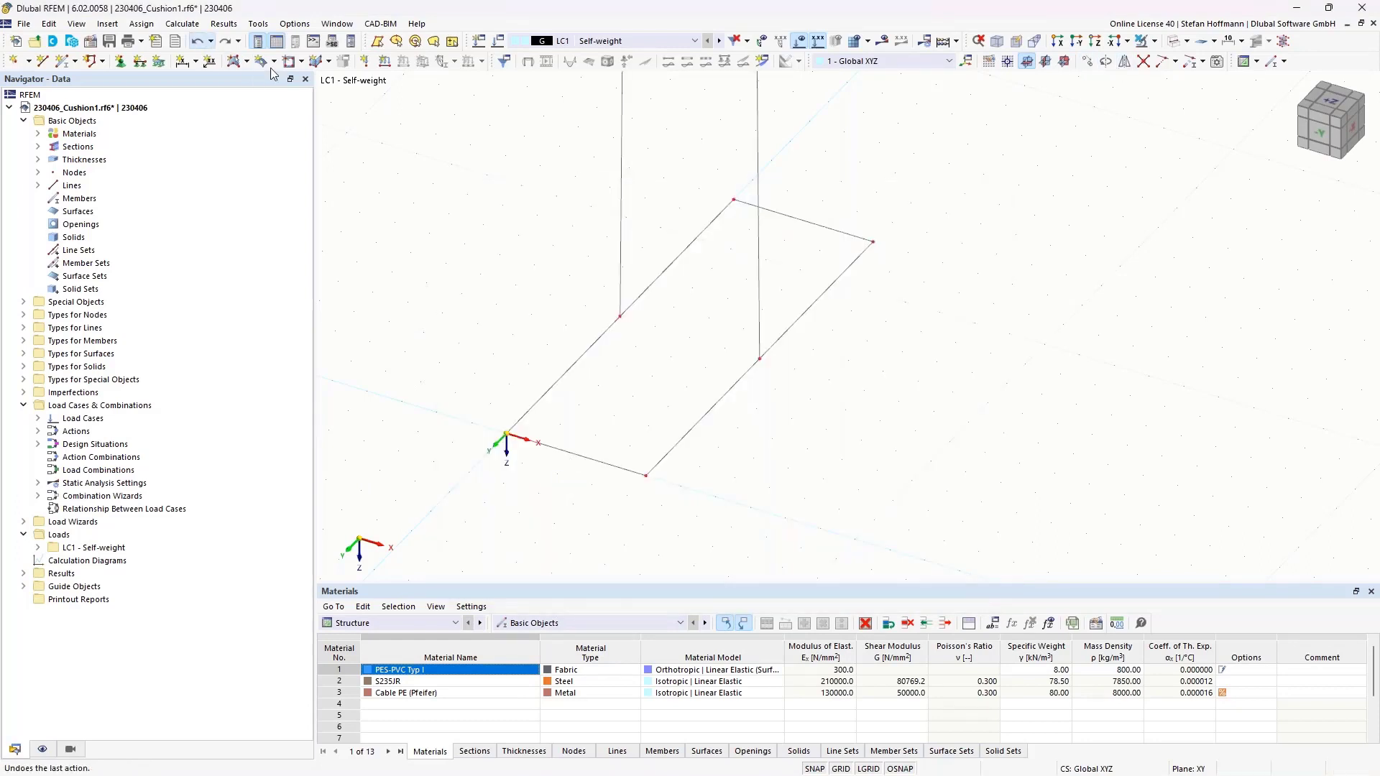
{"action": "left_click", "coordinate": [197, 41]}
Move the cross line's midpoint node by -250 mm along global Z without creating a copy.
{"action": "left_click", "coordinate": [1086, 62]}
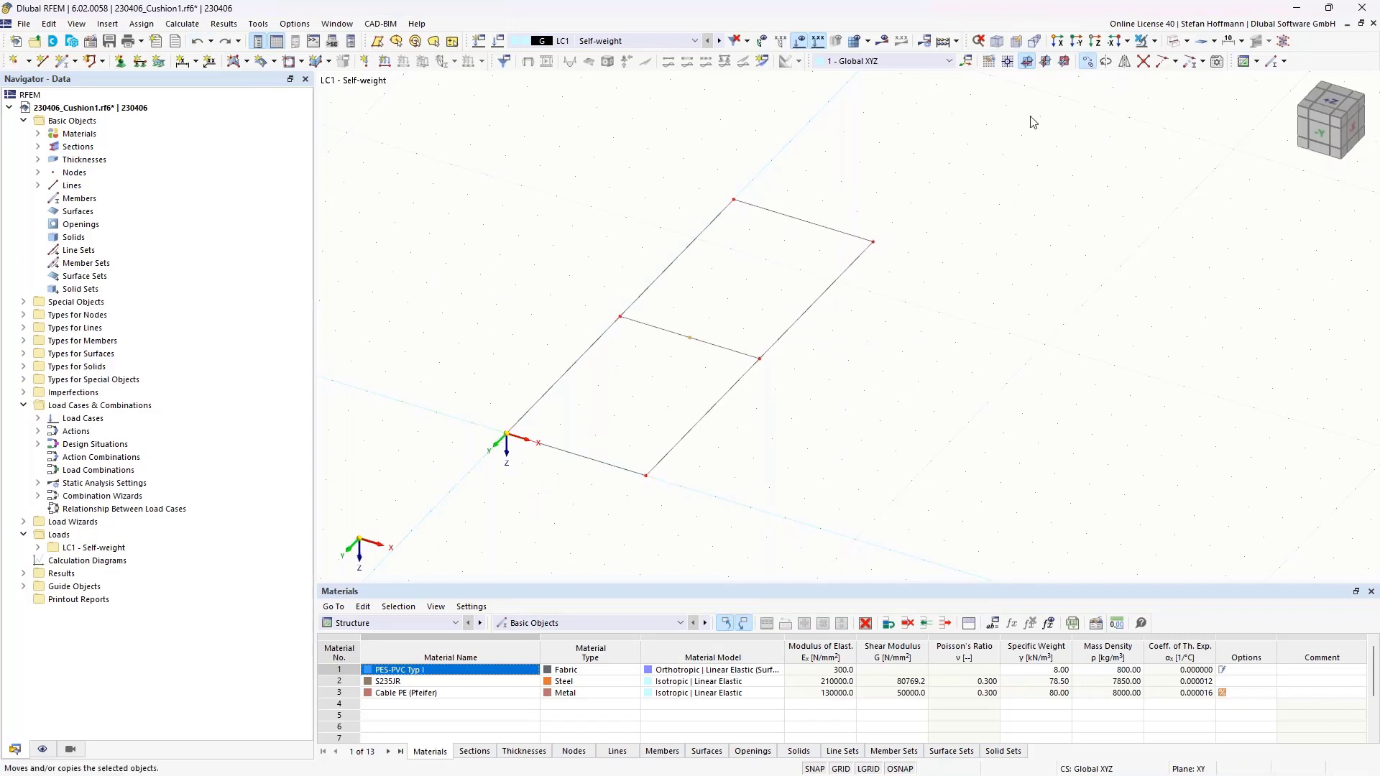
{"action": "left_click_drag", "start_coordinate": [502, 474], "coordinate": [547, 474]}
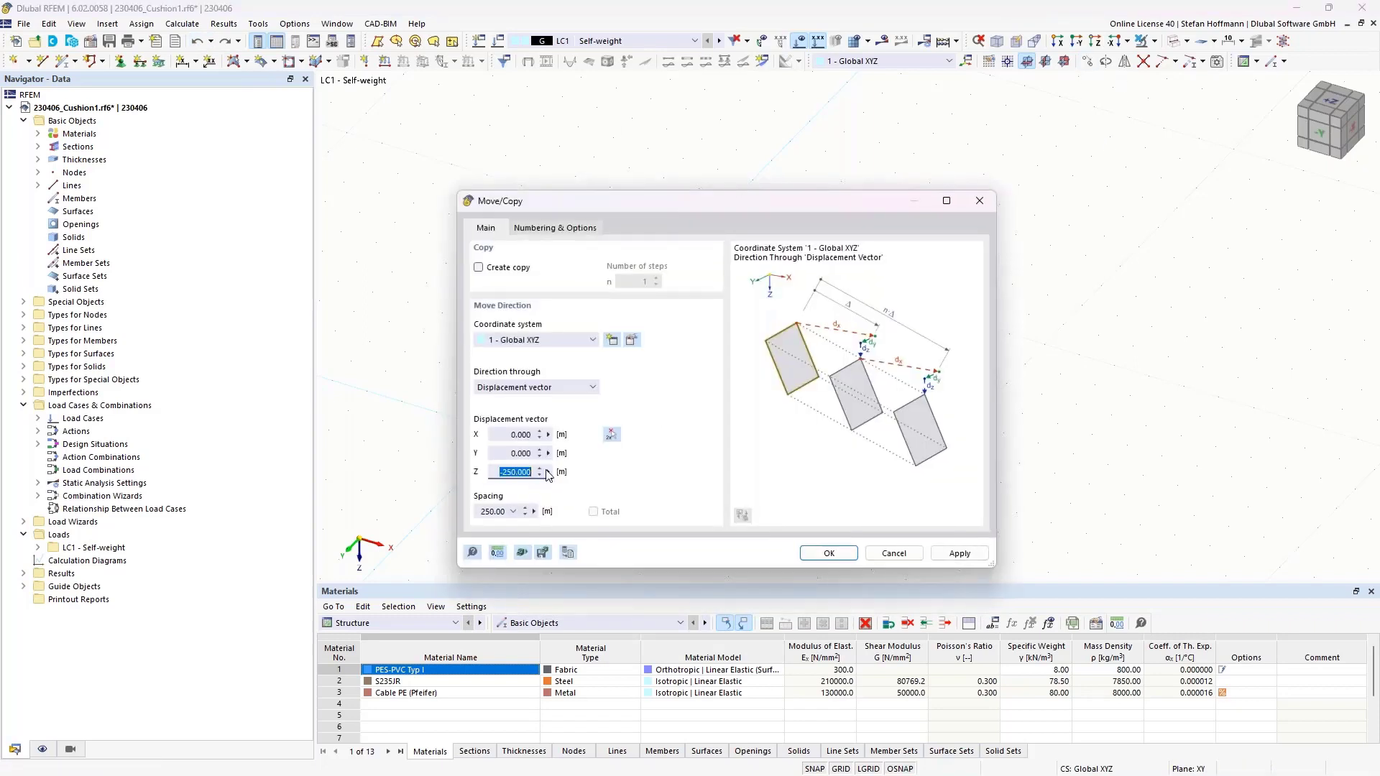
{"action": "type", "text": "-250mm"}
{"action": "left_click", "coordinate": [525, 454]}
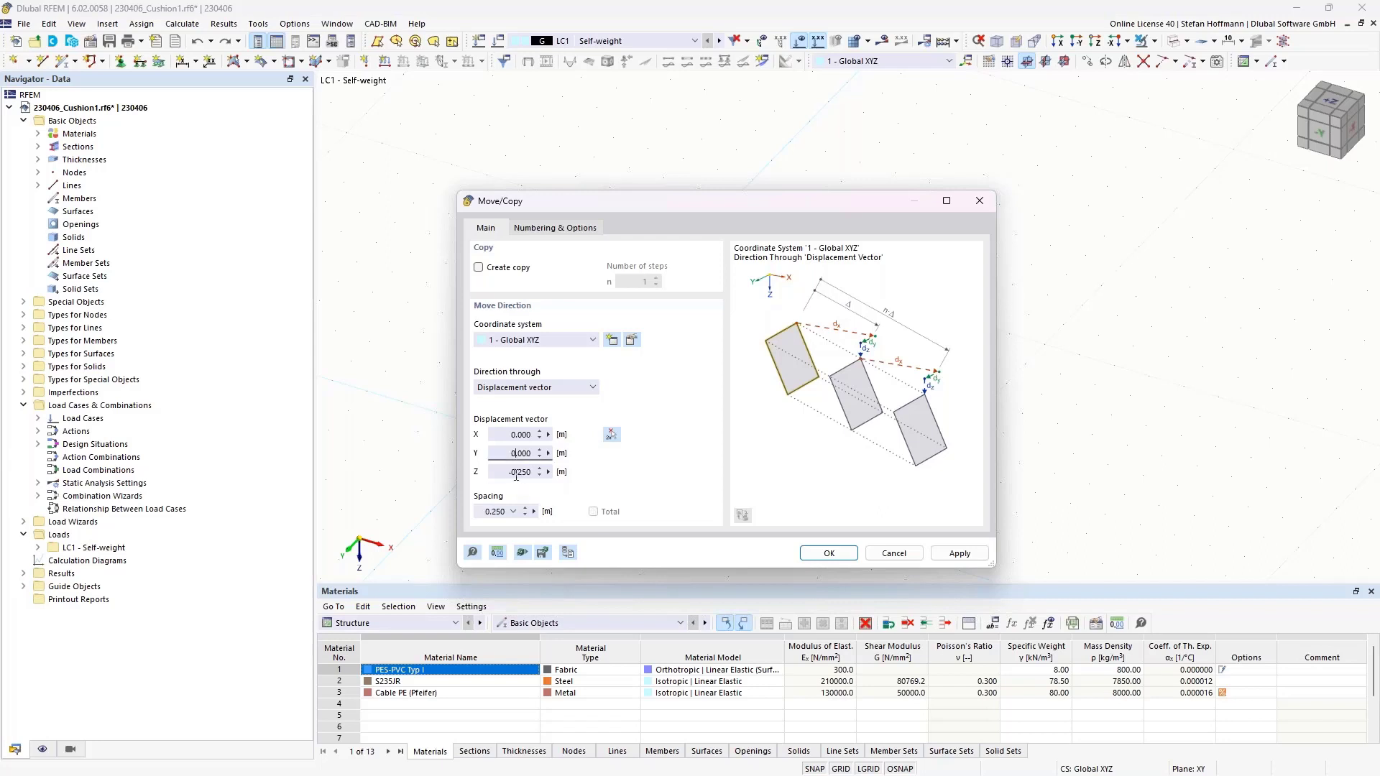
{"action": "left_click", "coordinate": [828, 554]}
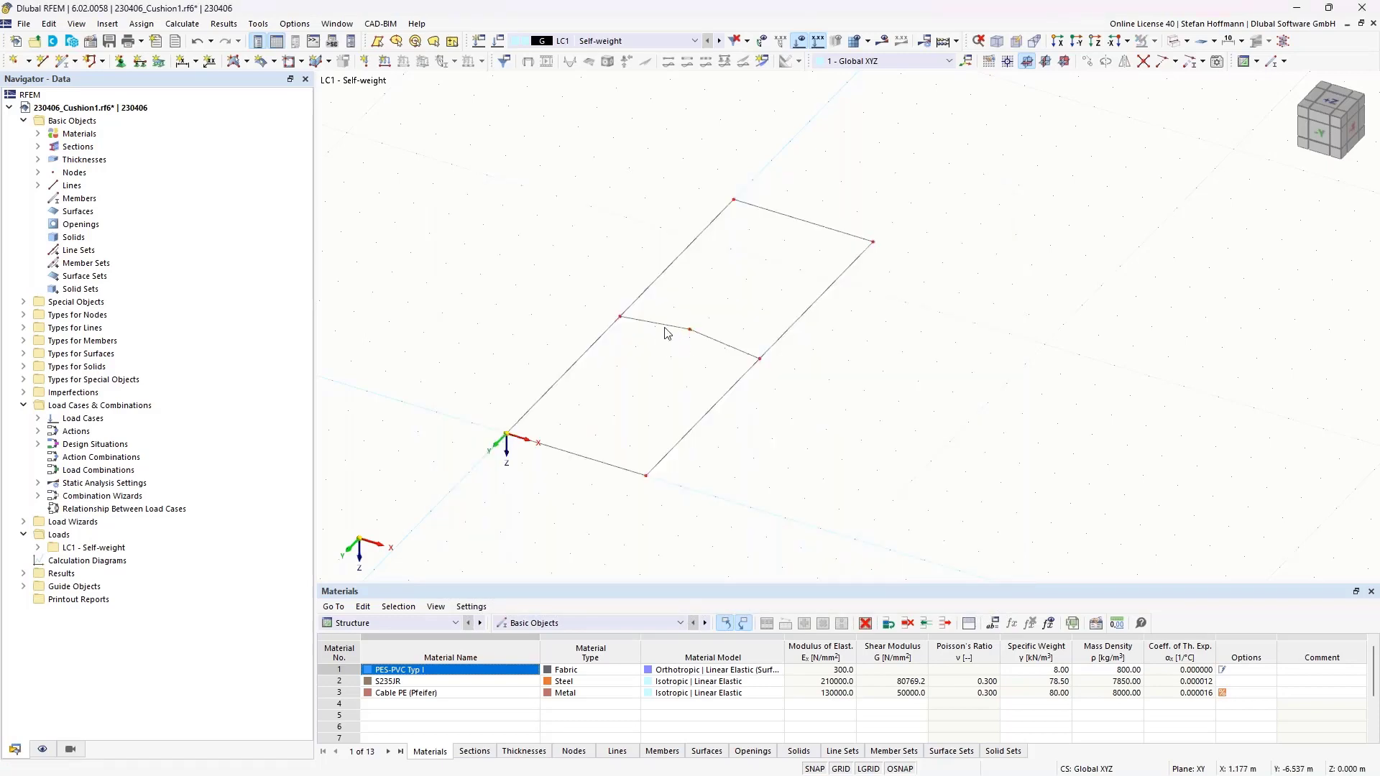
Create quadrangle surfaces with Membrane stiffness and uniform 1.00 mm PES-PVC Typ I thickness in both halves of the outline.
{"action": "mouse_move", "coordinate": [688, 346]}
{"action": "middle_mouse_down", "text": "ctrl"}
{"action": "mouse_move", "coordinate": [767, 251]}
{"action": "mouse_move", "coordinate": [712, 338]}
{"action": "middle_mouse_up", "text": "ctrl"}
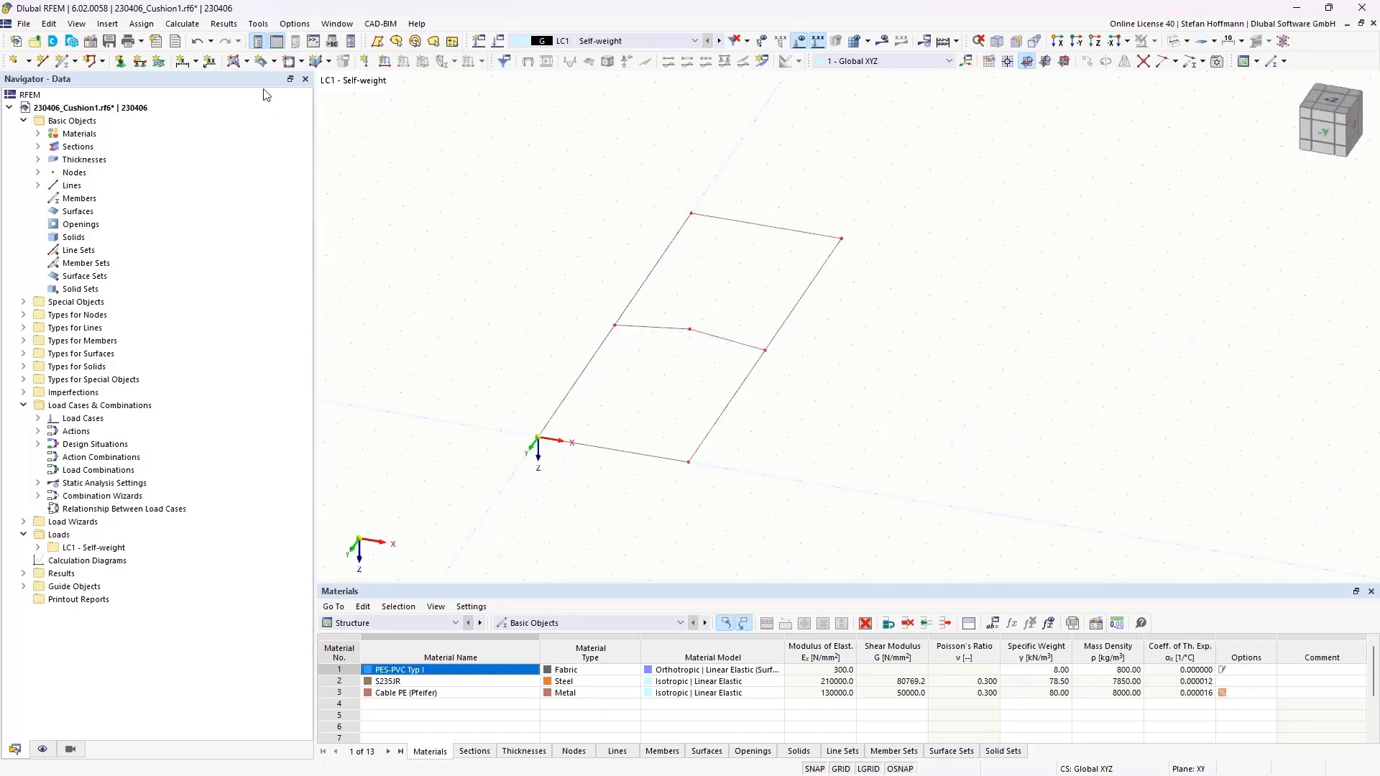
{"action": "left_click", "coordinate": [262, 61]}
{"action": "left_click", "coordinate": [431, 198]}
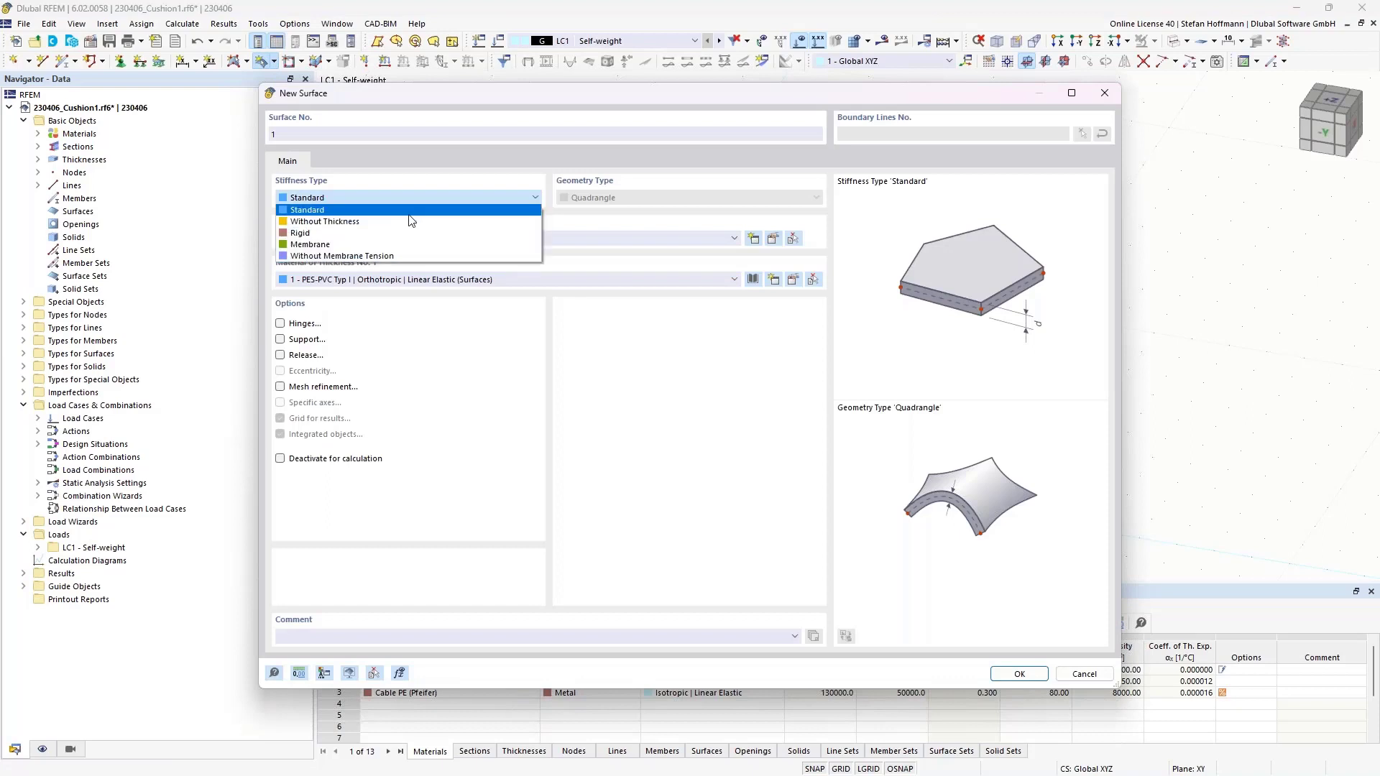
{"action": "left_click", "coordinate": [316, 241]}
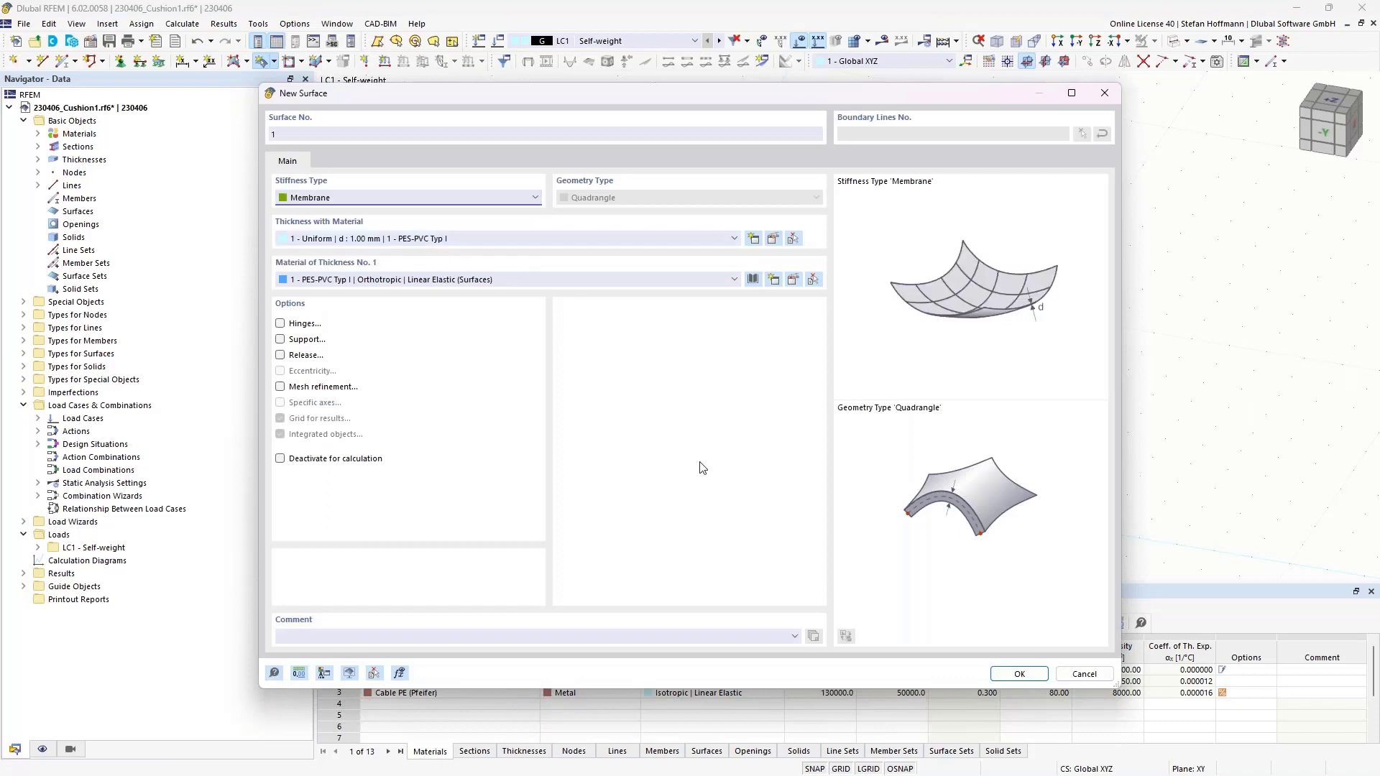
{"action": "left_click", "coordinate": [1018, 674]}
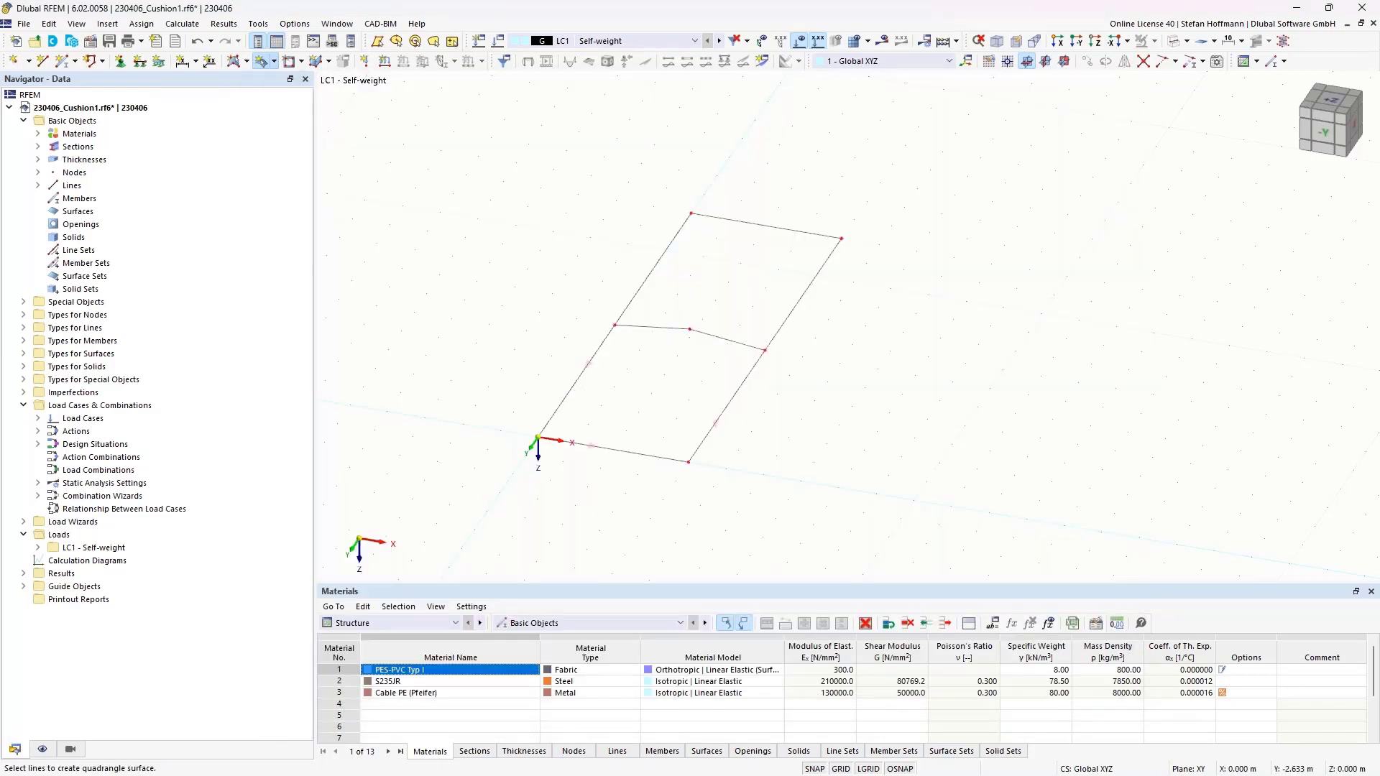
{"action": "left_click", "coordinate": [656, 327]}
{"action": "middle_click_drag", "start_coordinate": [724, 311], "coordinate": [664, 309], "text": "ctrl"}
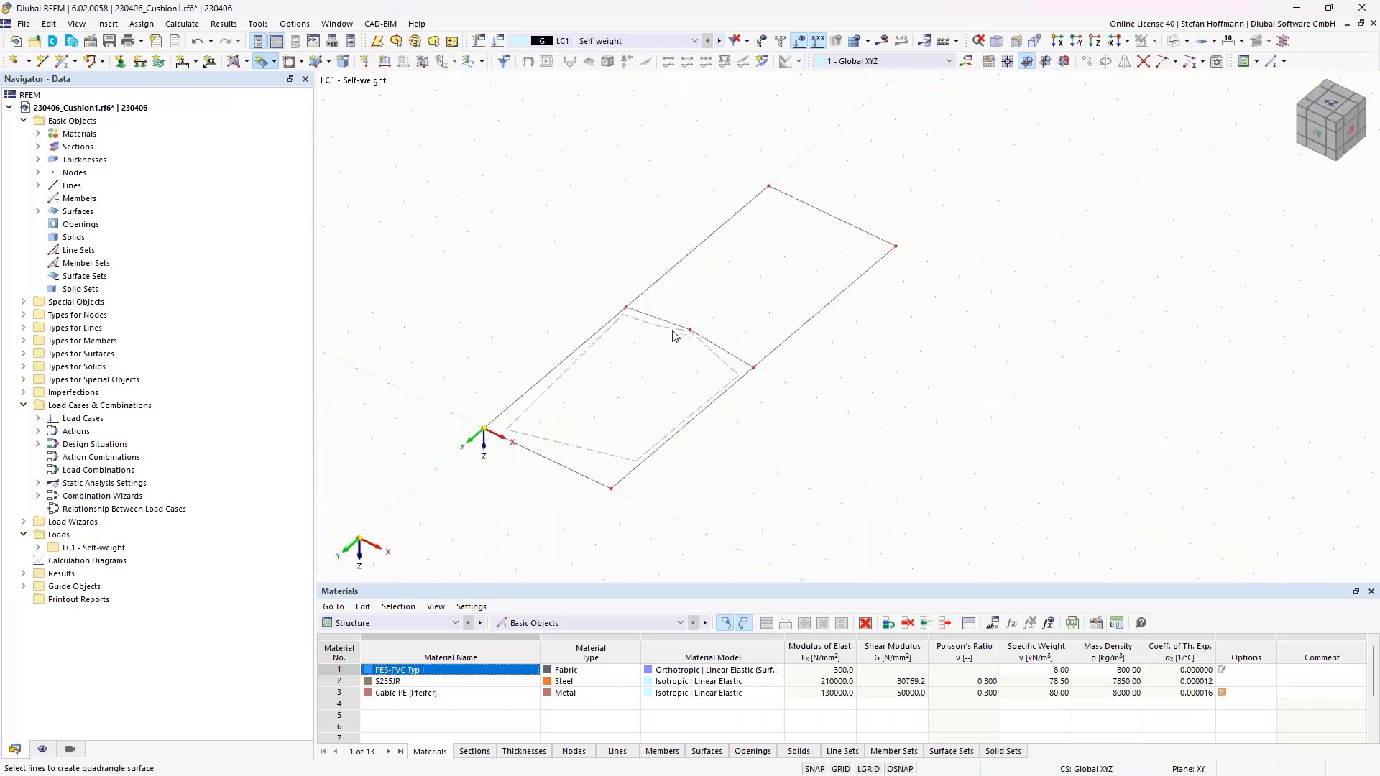
{"action": "left_click", "coordinate": [708, 237]}
{"action": "left_click", "coordinate": [674, 323]}
{"action": "key", "text": "Escape"}
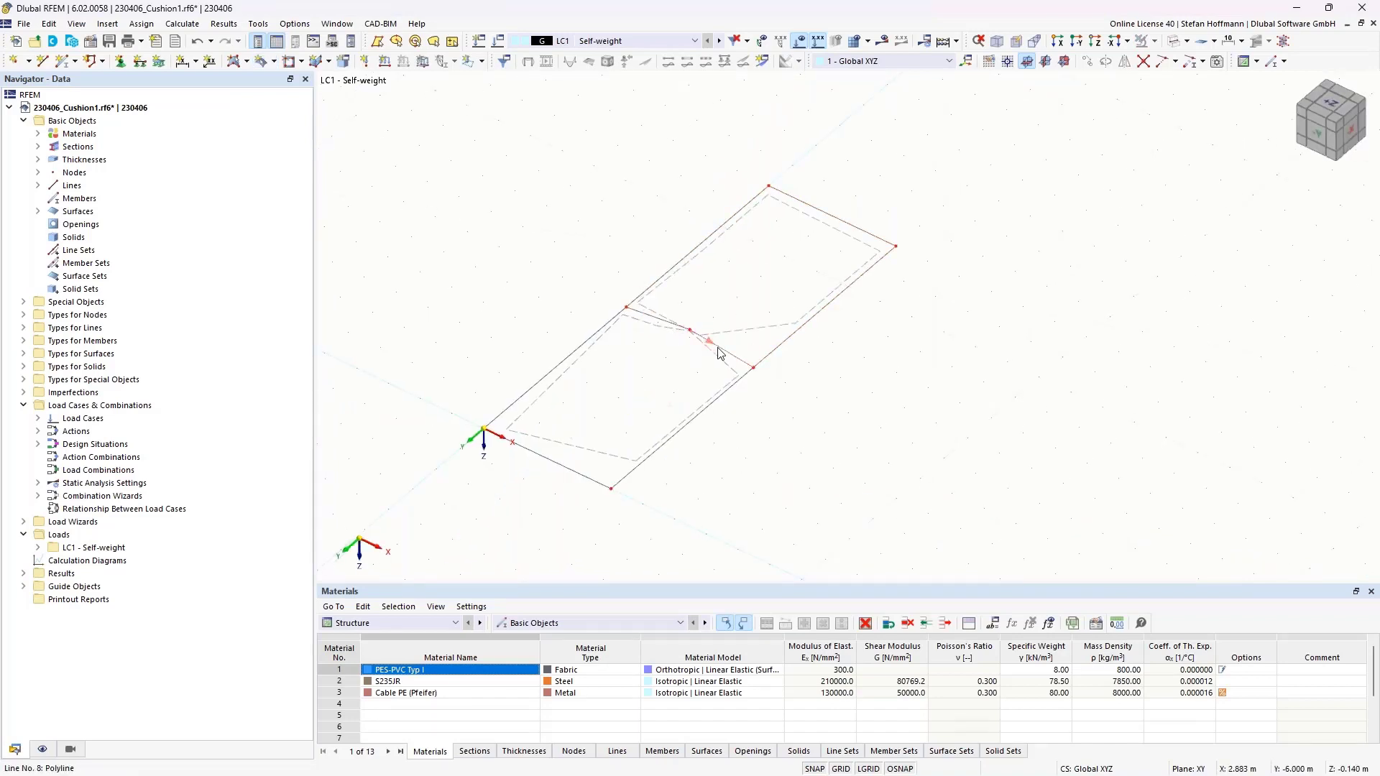
Change corner node 3 of quadrangle surface 1 to node 2, so its corners are nodes 1, 5, 2 and 6.
{"action": "double_click", "coordinate": [642, 461]}
{"action": "left_click", "coordinate": [346, 161]}
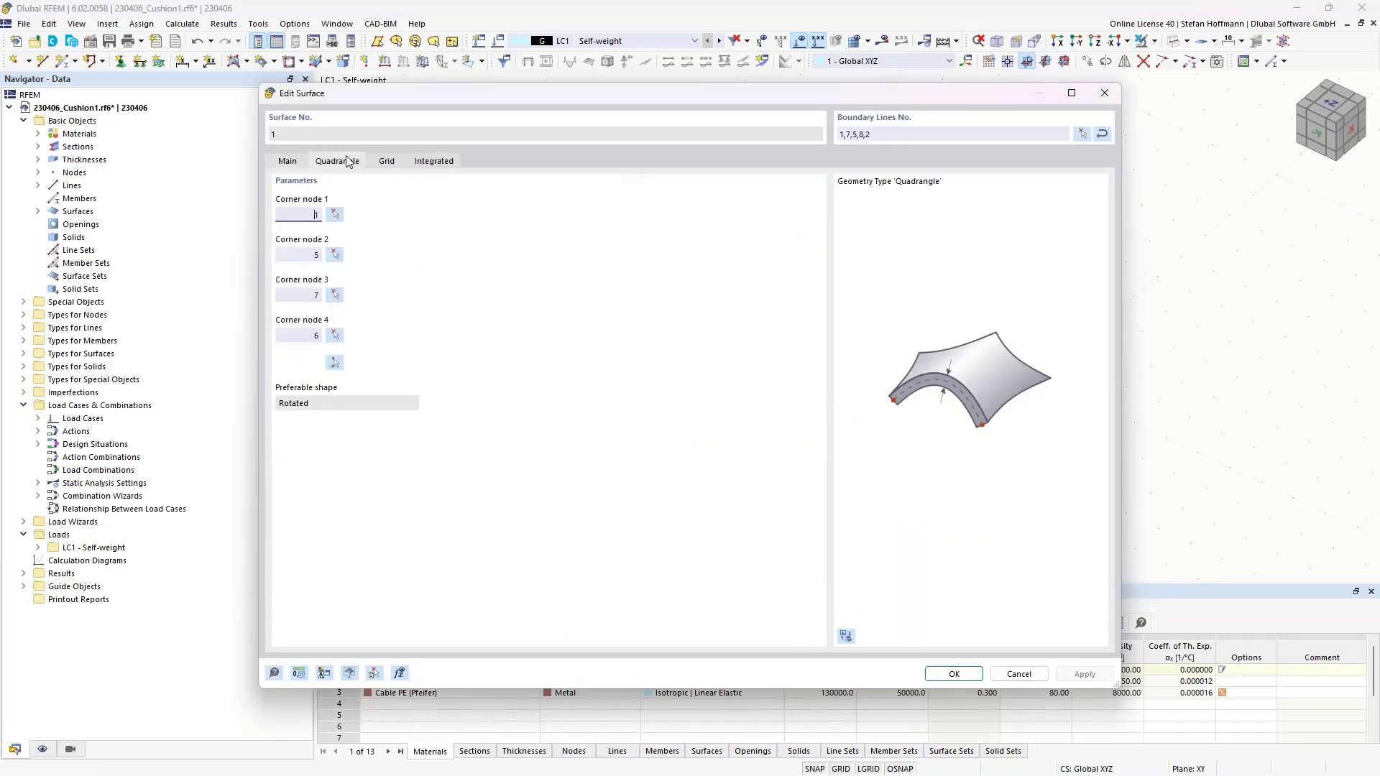
{"action": "left_click", "coordinate": [847, 637]}
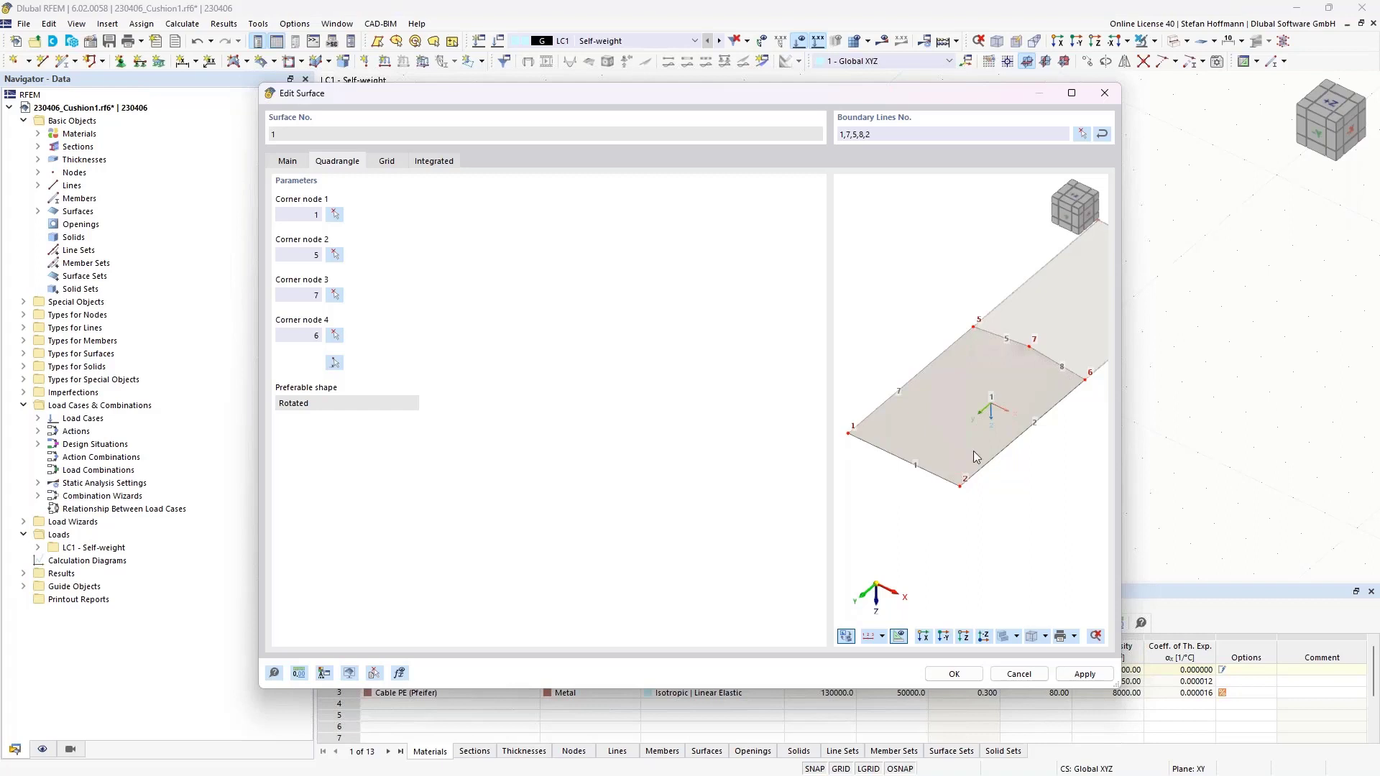
{"action": "left_click", "coordinate": [317, 292]}
{"action": "left_click", "coordinate": [1083, 673]}
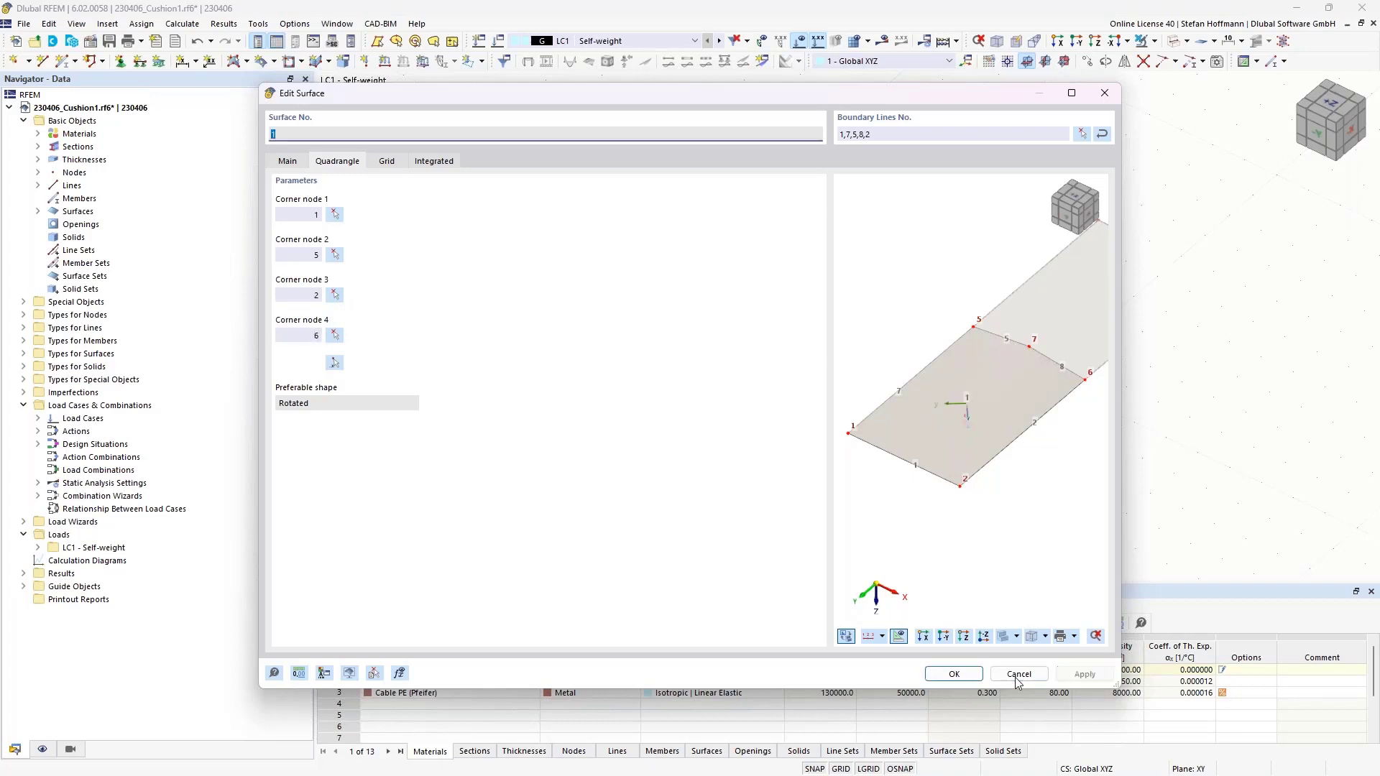
{"action": "left_click", "coordinate": [956, 676]}
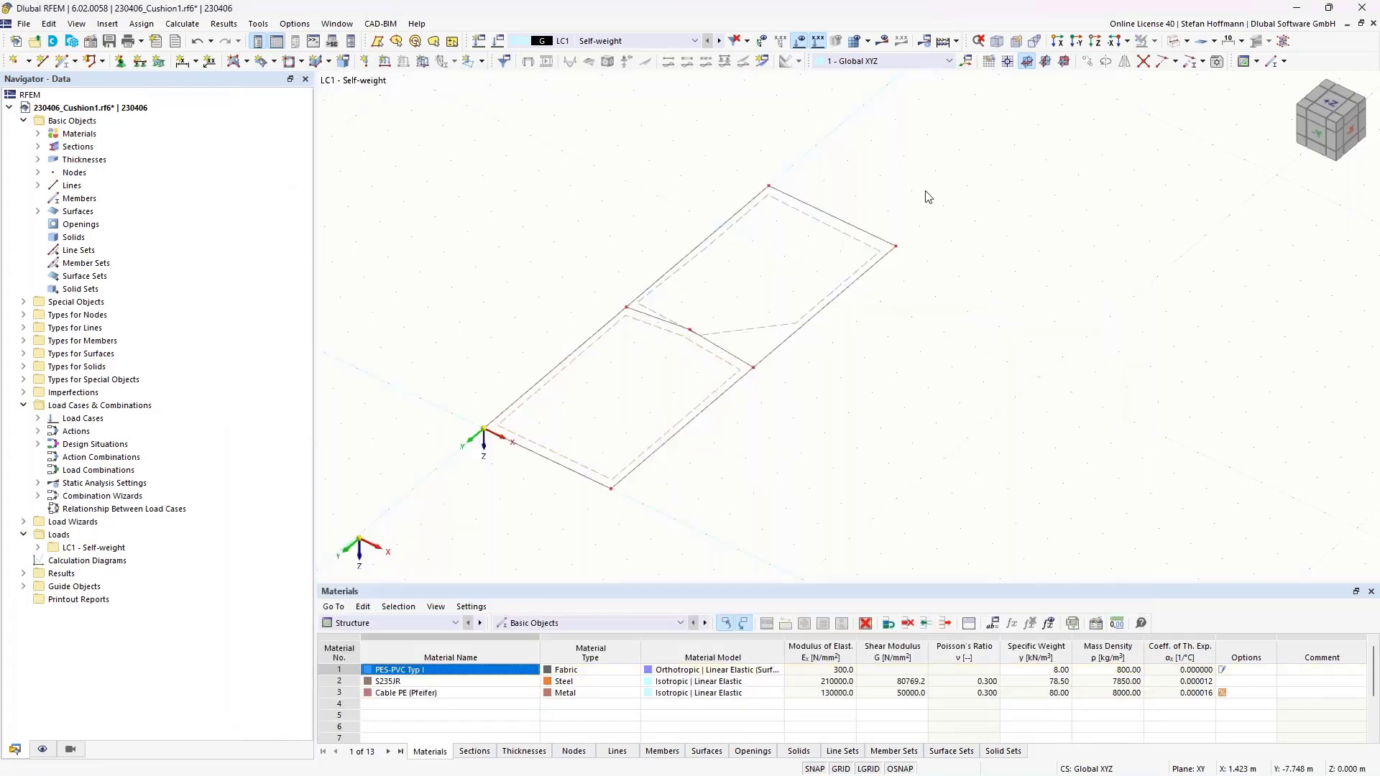
Examine the shape of both membrane surfaces in shaded display and return to the wireframe display.
{"action": "left_click", "coordinate": [1173, 42]}
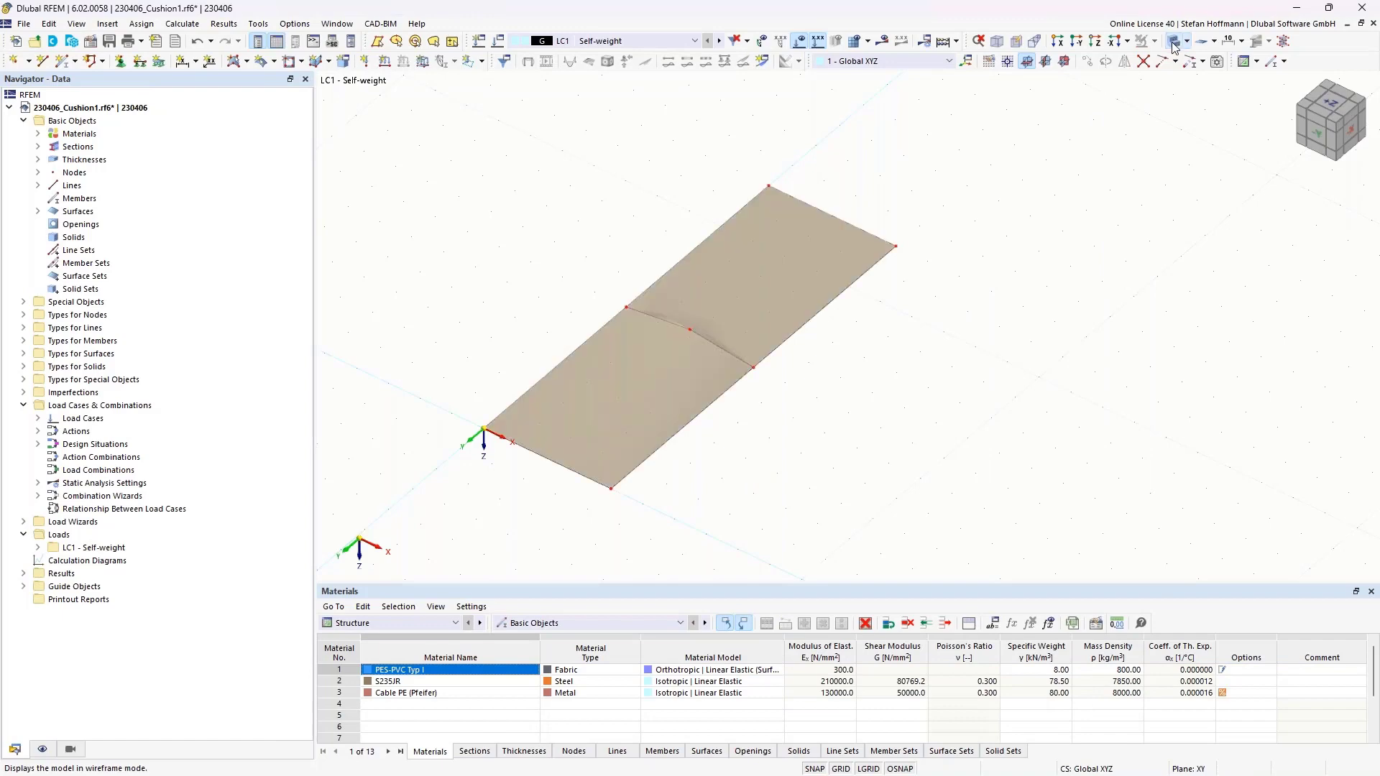
{"action": "middle_click_drag", "start_coordinate": [886, 259], "coordinate": [710, 395], "text": "ctrl"}
{"action": "scroll", "coordinate": [702, 377], "scroll_direction": "up", "scroll_amount": 6}
{"action": "middle_click_drag", "start_coordinate": [699, 323], "coordinate": [974, 296], "text": "ctrl"}
{"action": "scroll", "coordinate": [973, 296], "scroll_direction": "down", "scroll_amount": 4}
{"action": "left_click", "coordinate": [997, 41]}
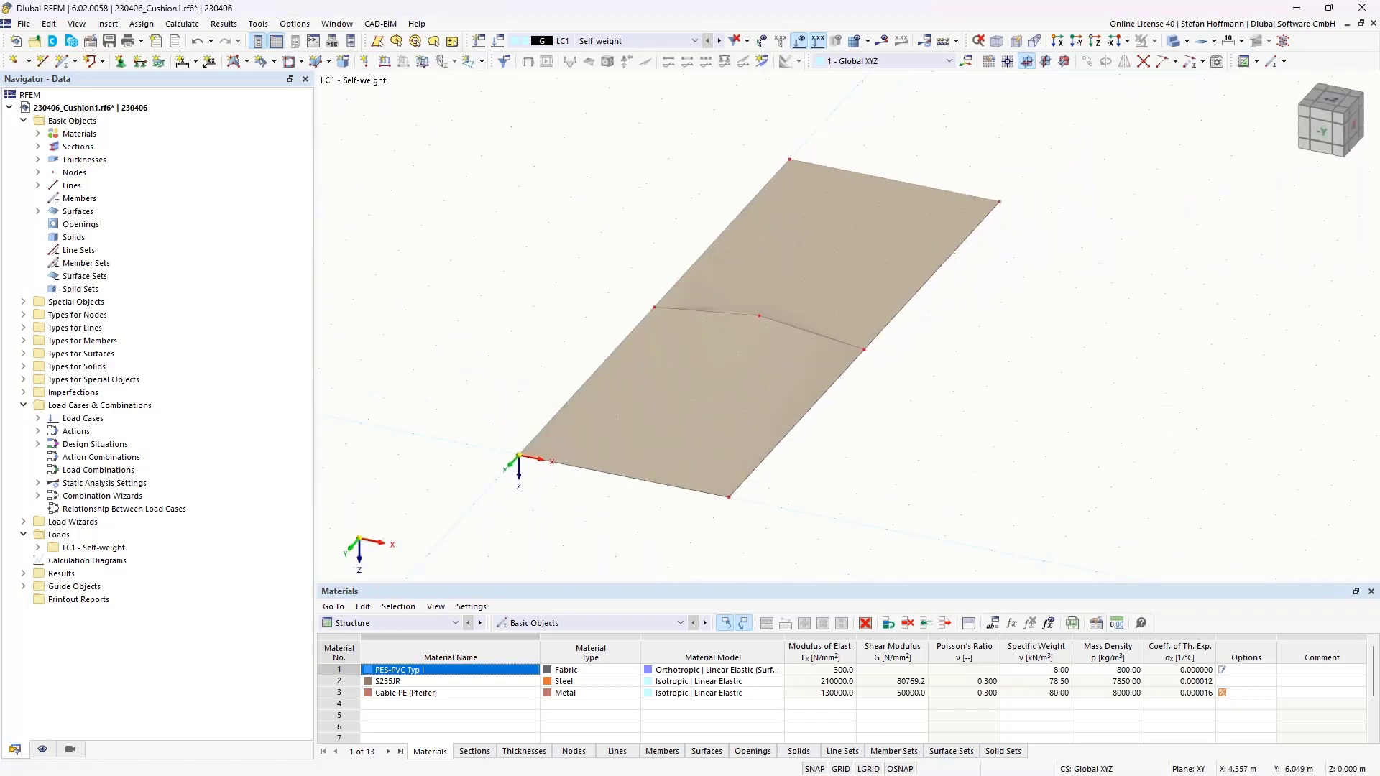
{"action": "left_click", "coordinate": [1167, 45]}
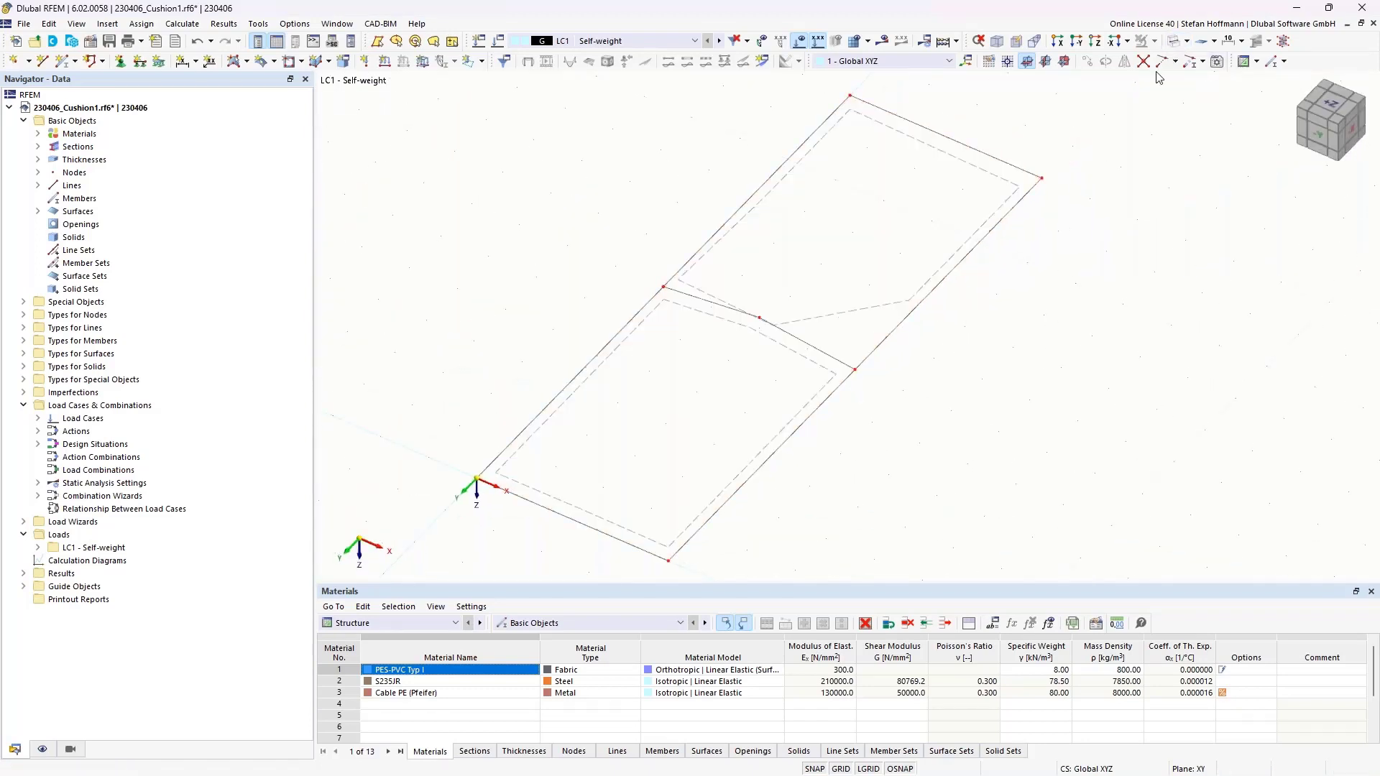
Reassign the corner nodes of quadrangle surface 2 to nodes 5, 4, 3 and 6.
{"action": "double_click", "coordinate": [886, 310]}
{"action": "left_click", "coordinate": [338, 161]}
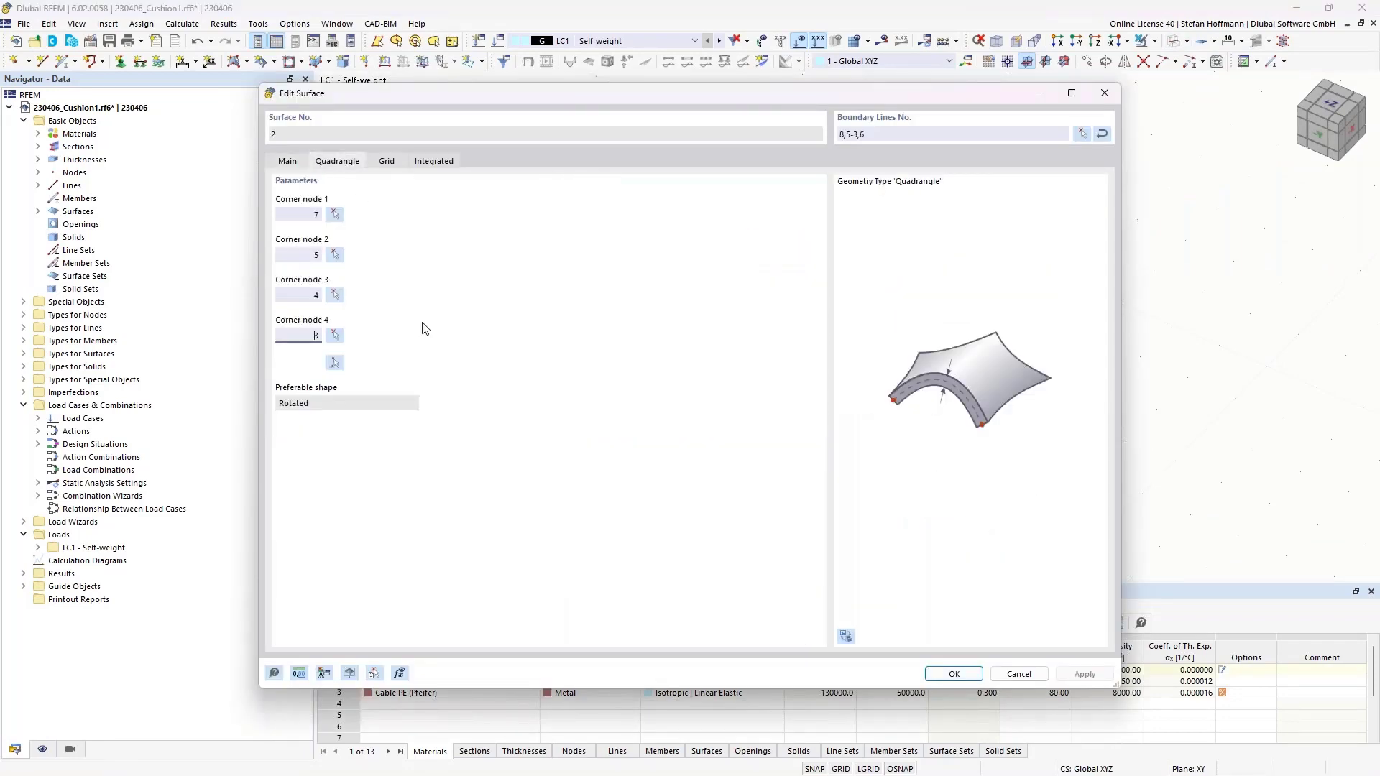
{"action": "left_click", "coordinate": [334, 364]}
{"action": "left_click", "coordinate": [663, 287]}
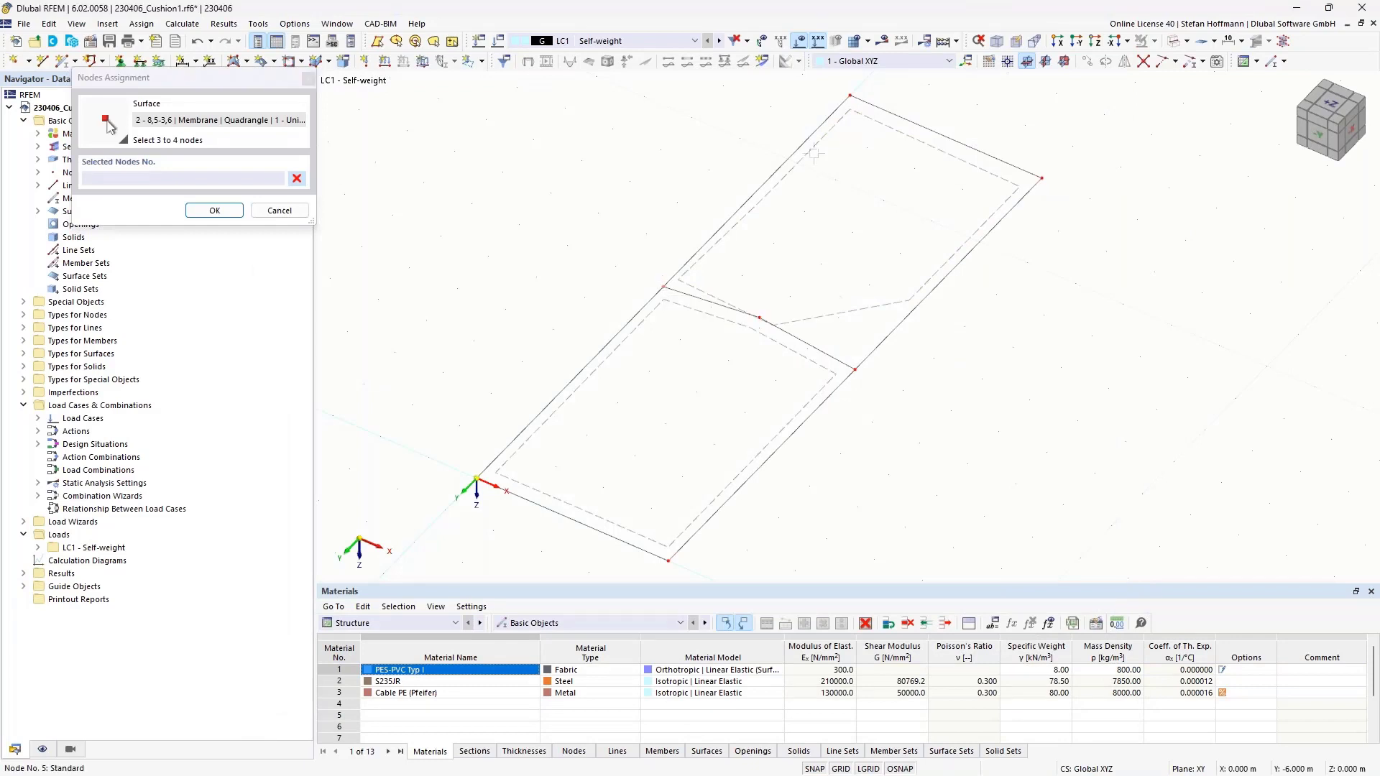
{"action": "left_click", "coordinate": [850, 96]}
{"action": "left_click", "coordinate": [1040, 179]}
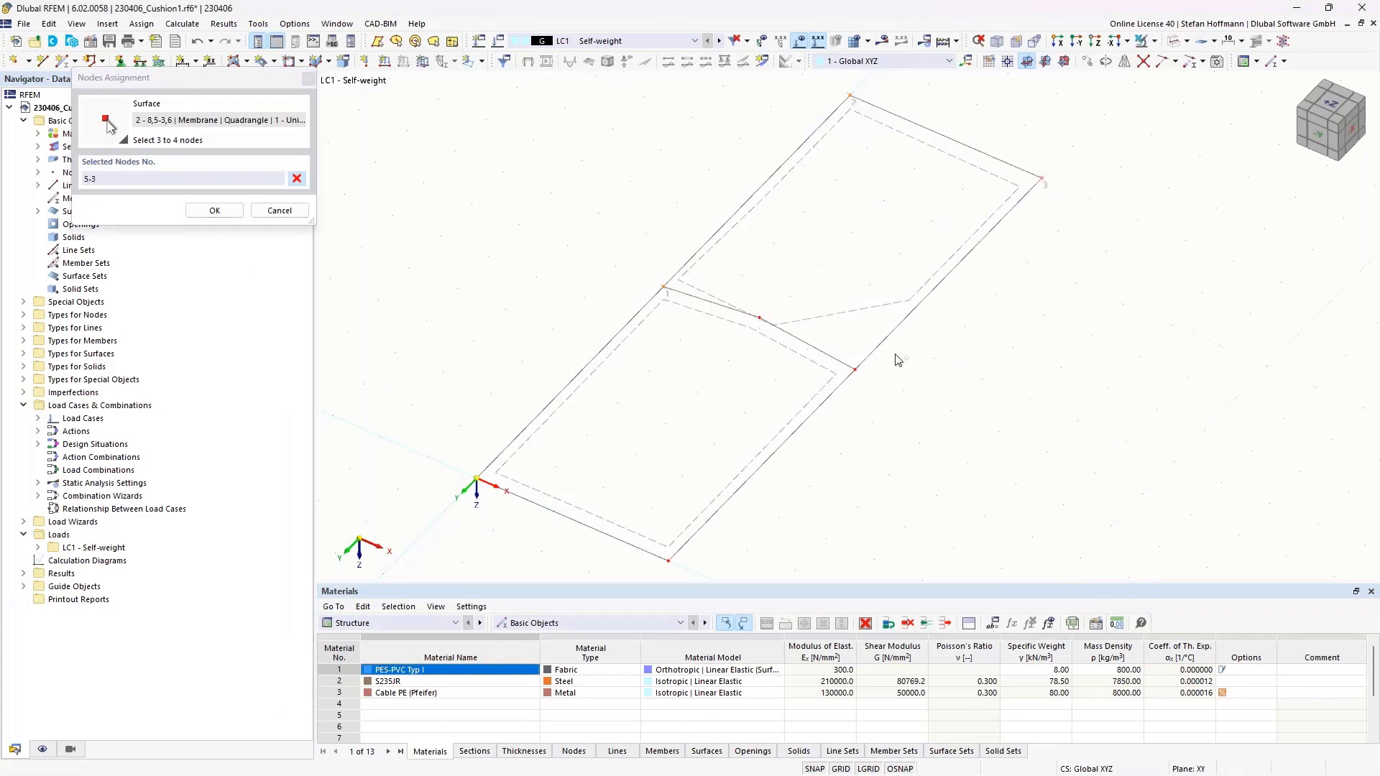
{"action": "left_click", "coordinate": [857, 371]}
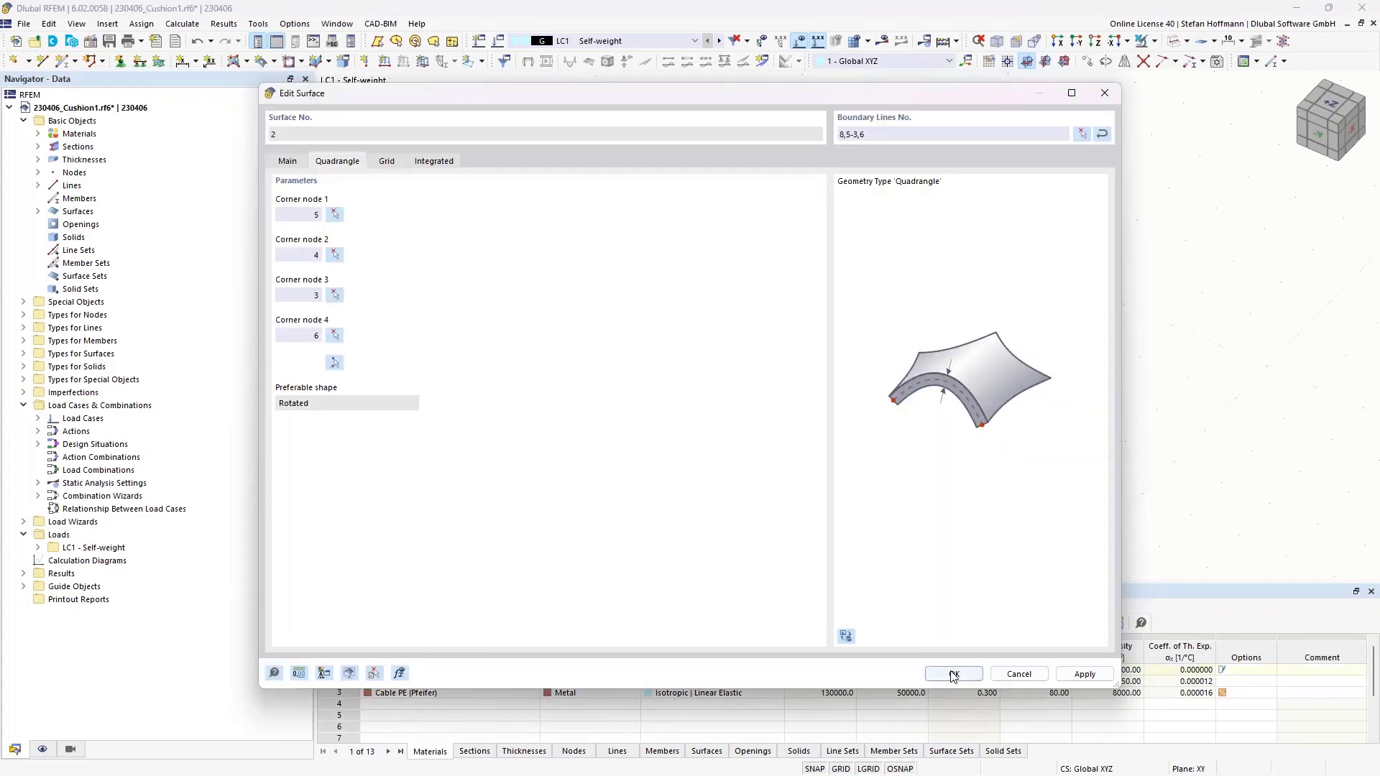
{"action": "left_click", "coordinate": [950, 673]}
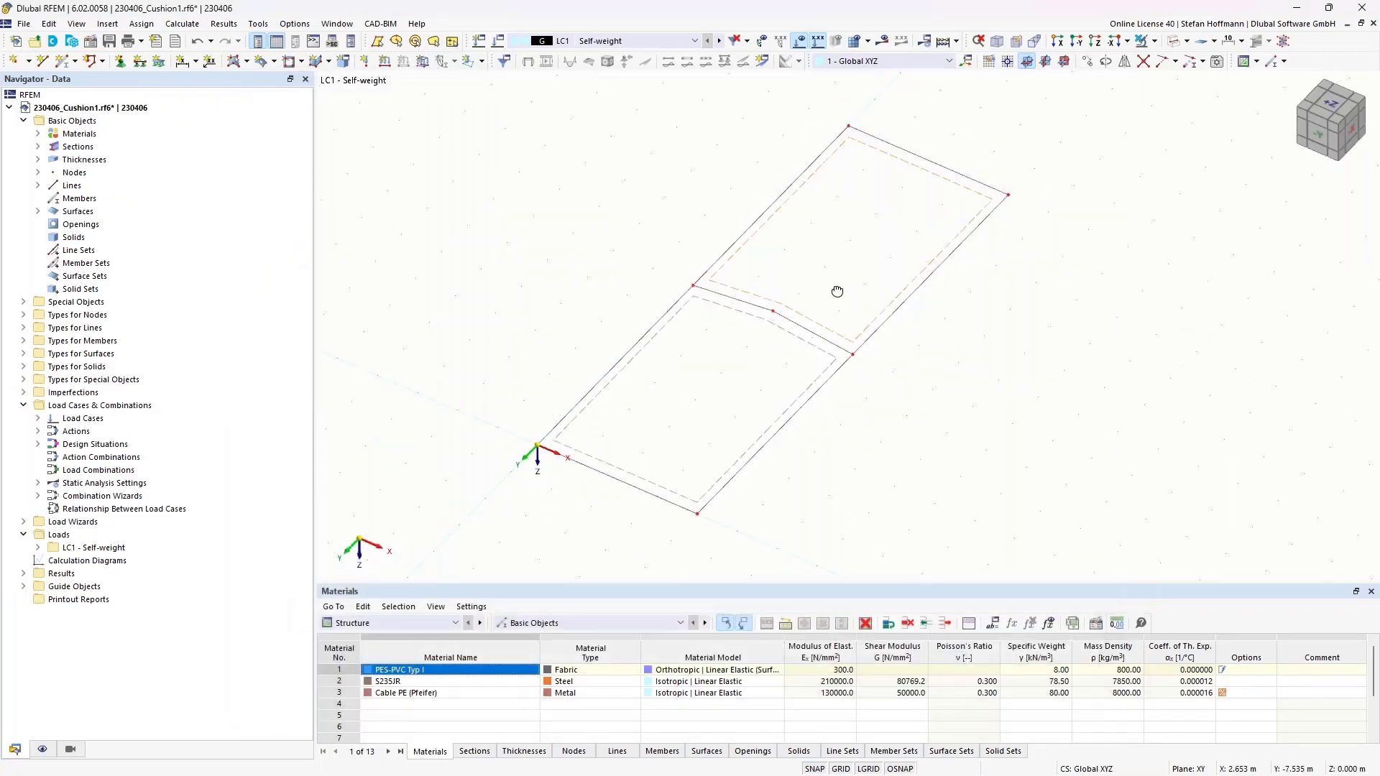
Switch on the display of the local axis systems of the surfaces.
{"action": "middle_click_drag", "start_coordinate": [838, 291], "coordinate": [828, 276], "text": "ctrl"}
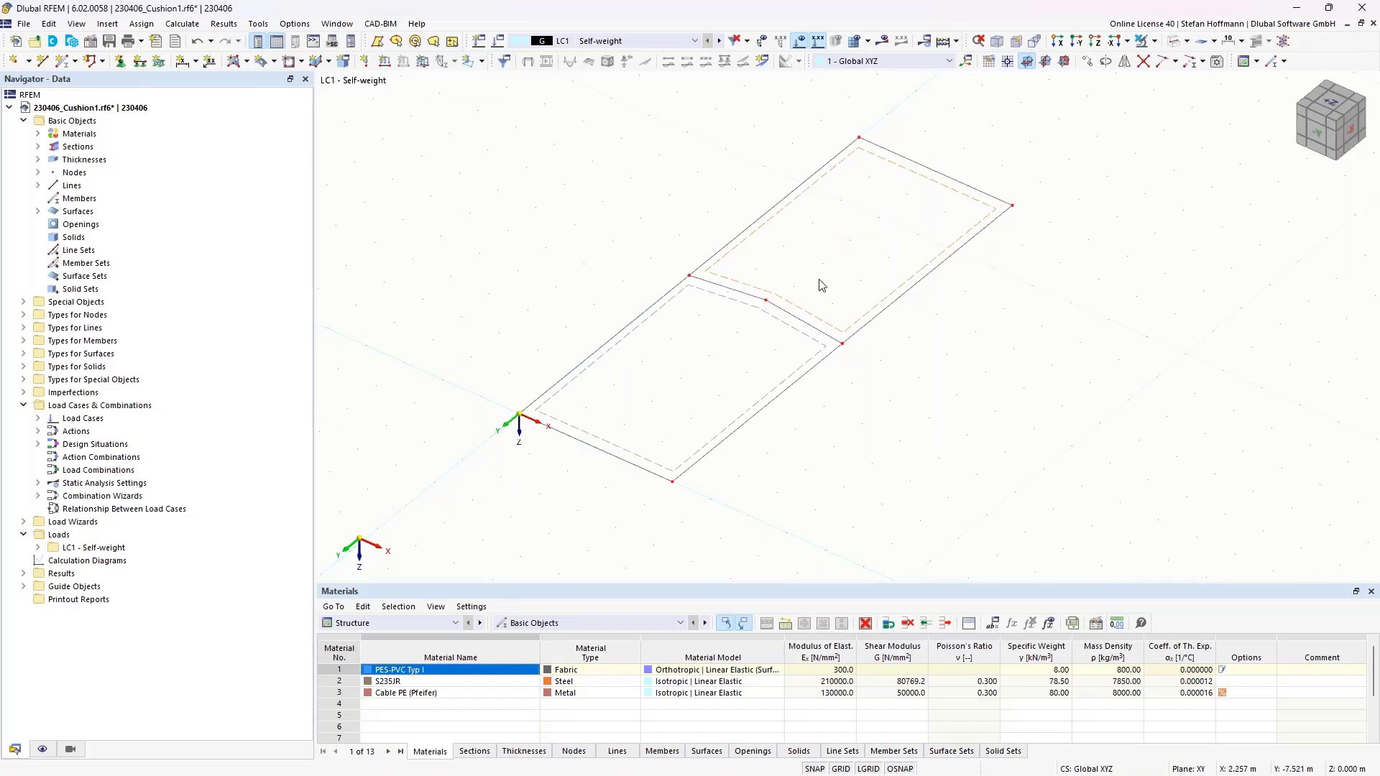
{"action": "right_click", "coordinate": [746, 284]}
{"action": "left_click", "coordinate": [841, 586]}
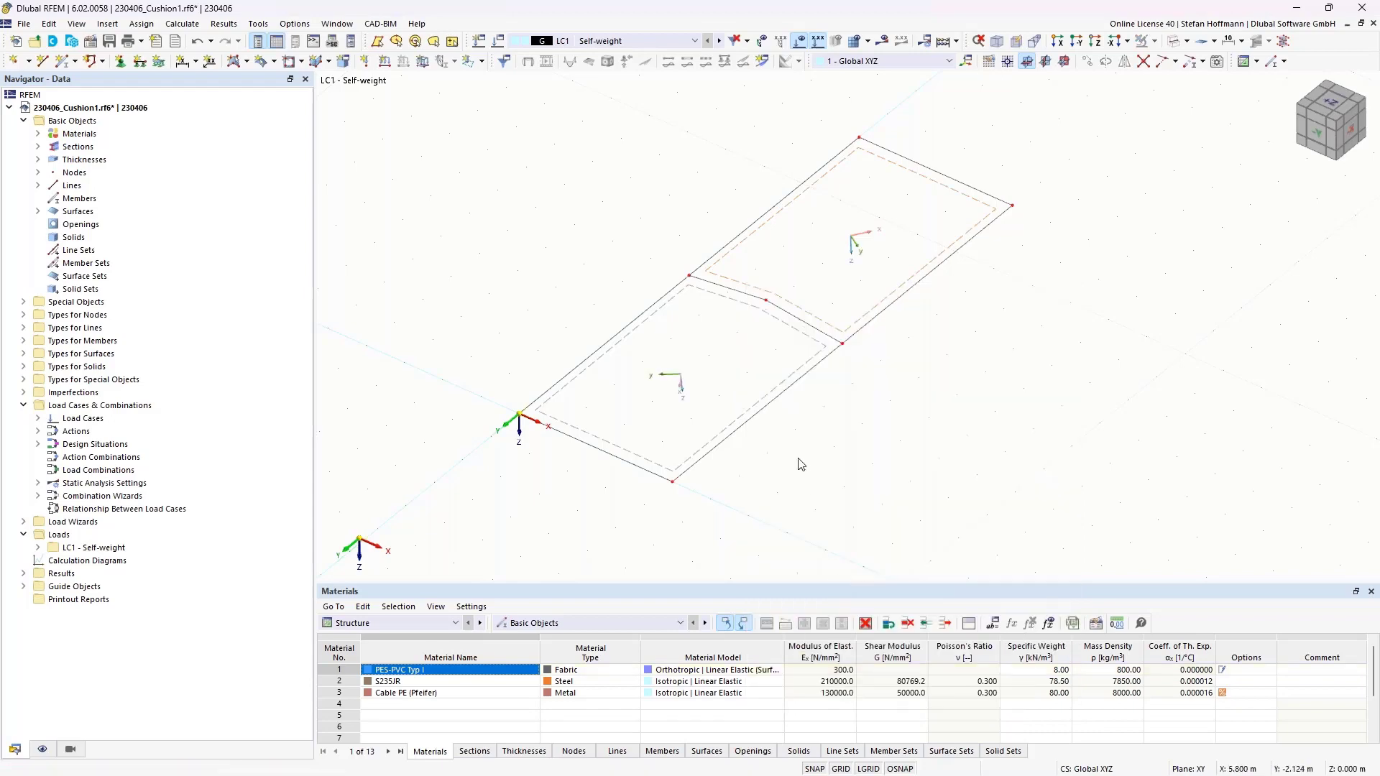
Give membrane surfaces 1 and 2 specific input axes with the local x-axis parallel to line 2.
{"action": "middle_click_drag", "start_coordinate": [791, 433], "coordinate": [792, 342], "text": "ctrl"}
{"action": "left_click_drag", "start_coordinate": [782, 338], "coordinate": [741, 289]}
{"action": "double_click", "coordinate": [741, 289]}
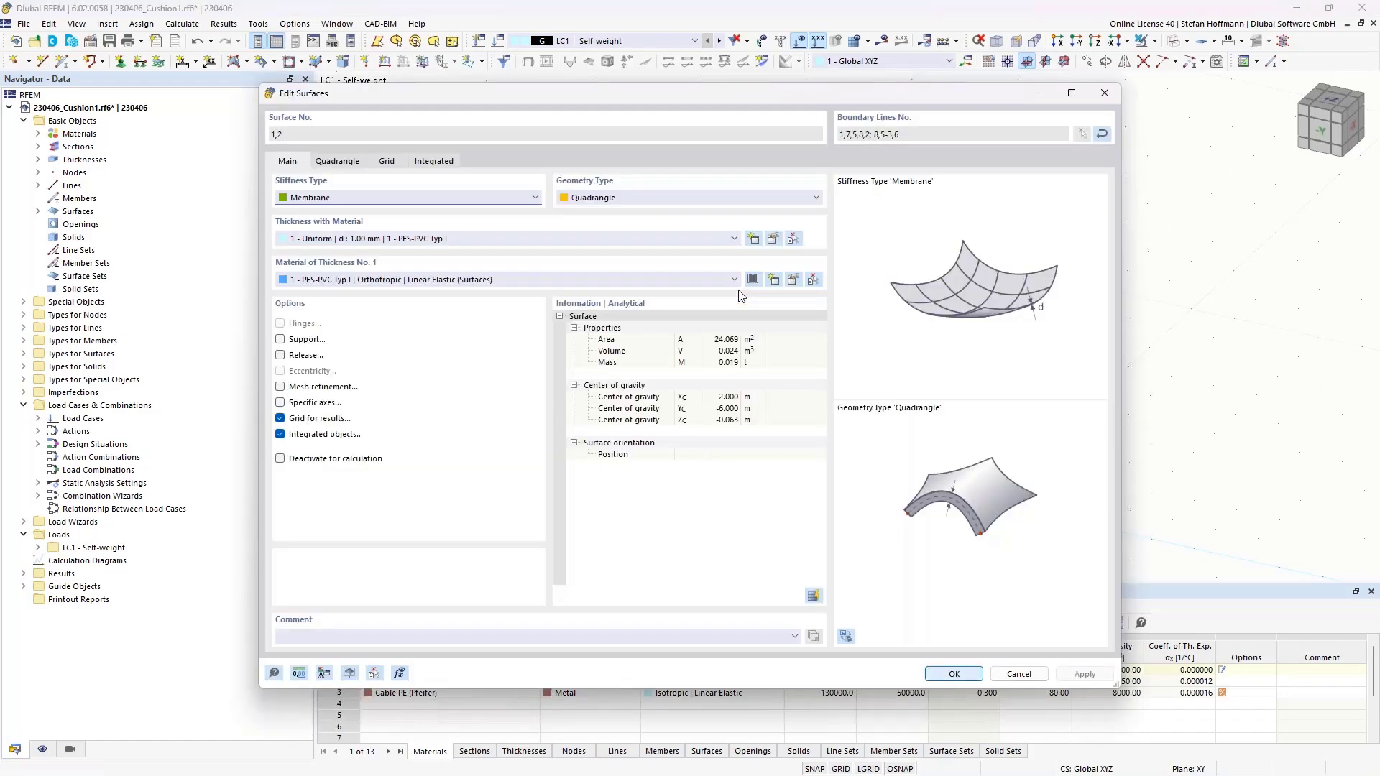
{"action": "left_click", "coordinate": [309, 404]}
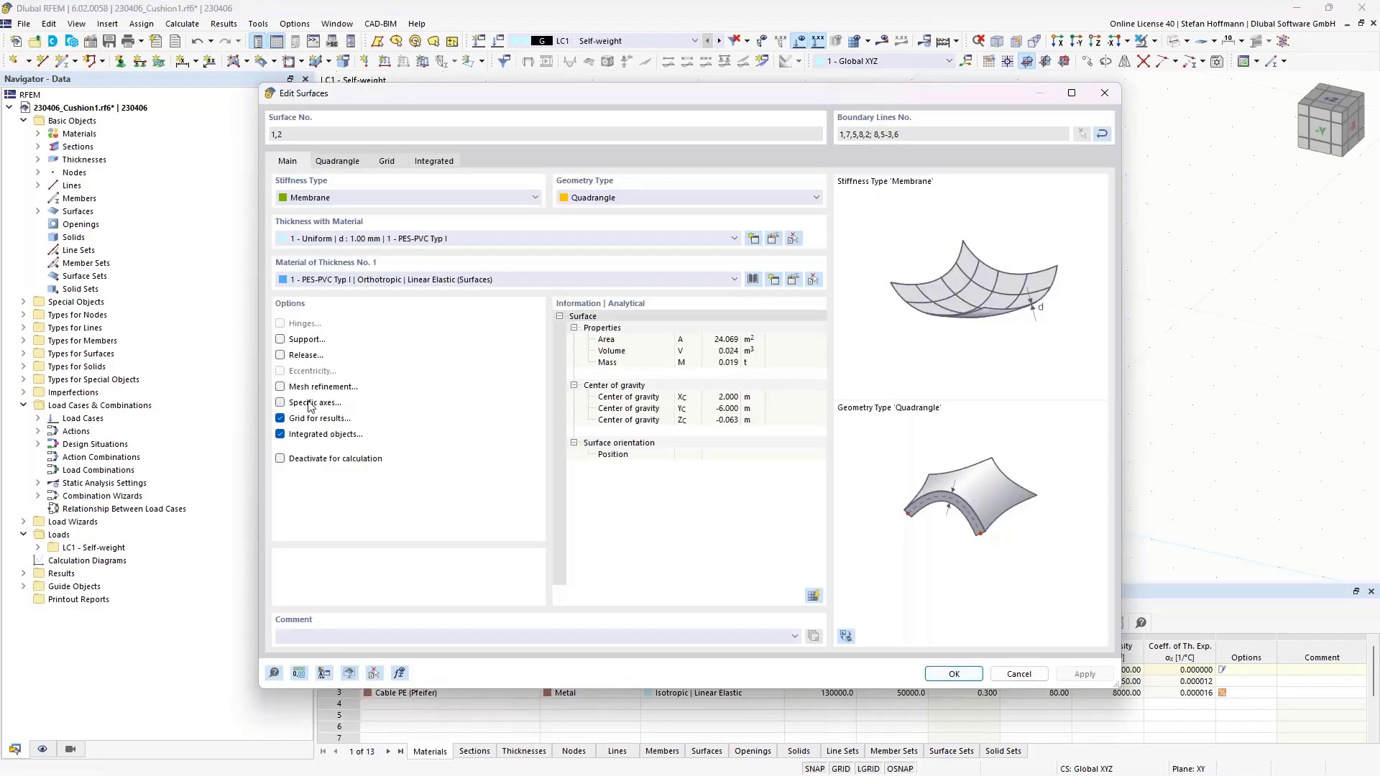
{"action": "left_click", "coordinate": [389, 162]}
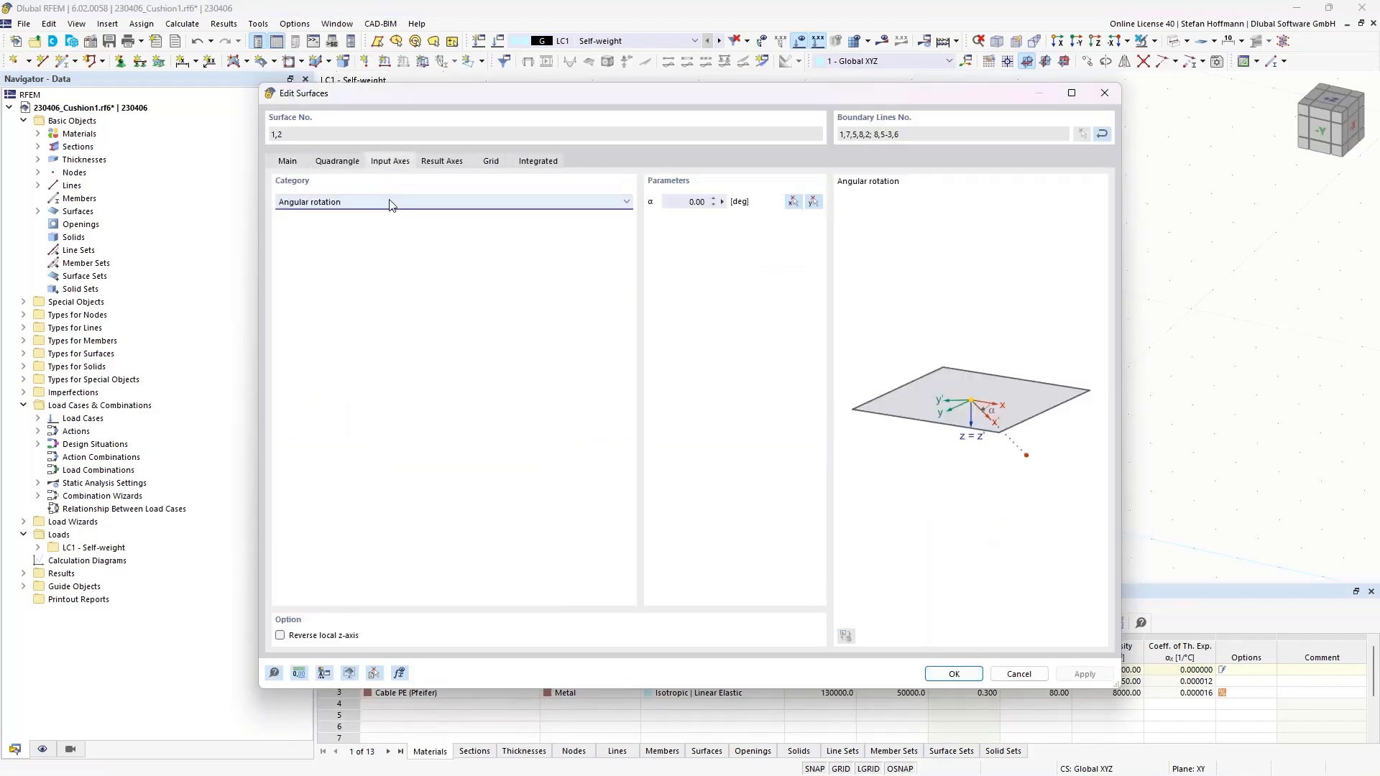
{"action": "left_click", "coordinate": [390, 204]}
{"action": "left_click", "coordinate": [390, 225]}
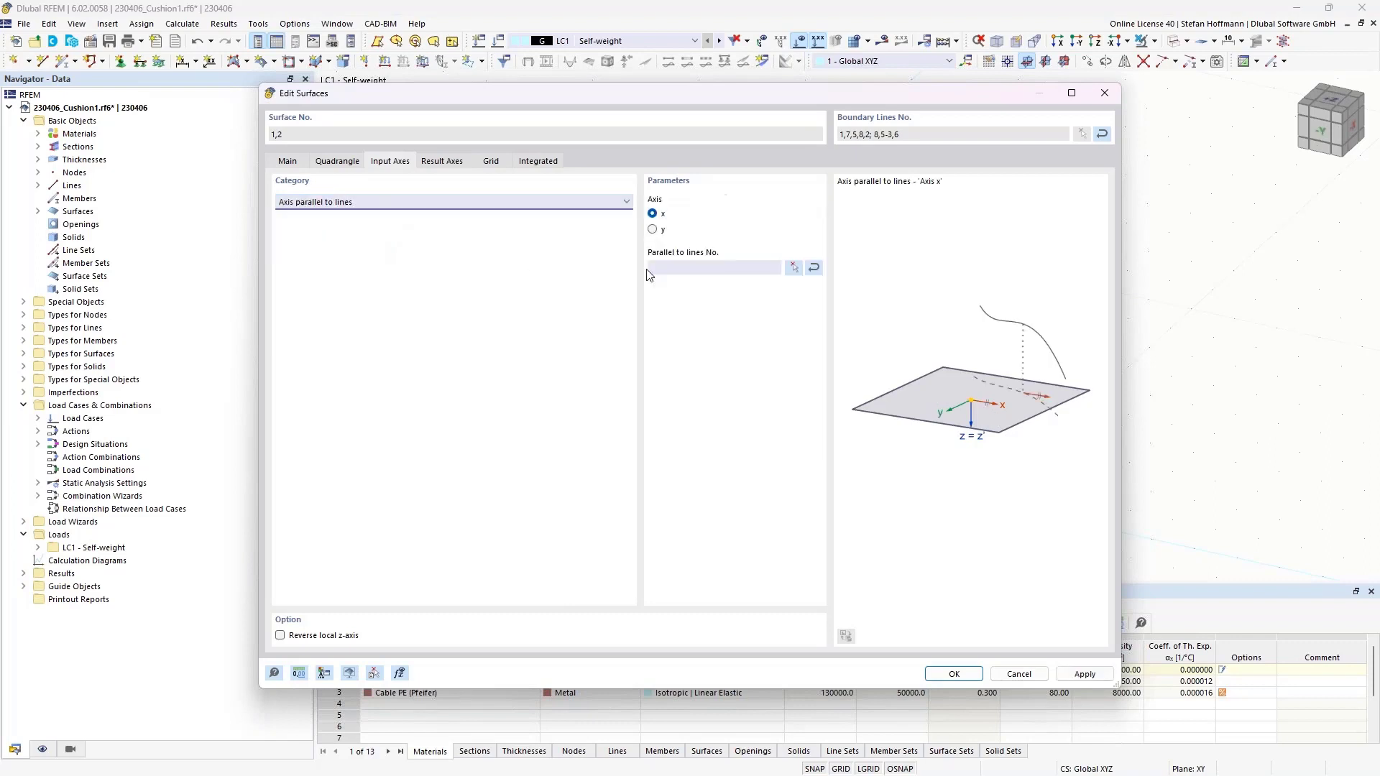
{"action": "left_click", "coordinate": [793, 269]}
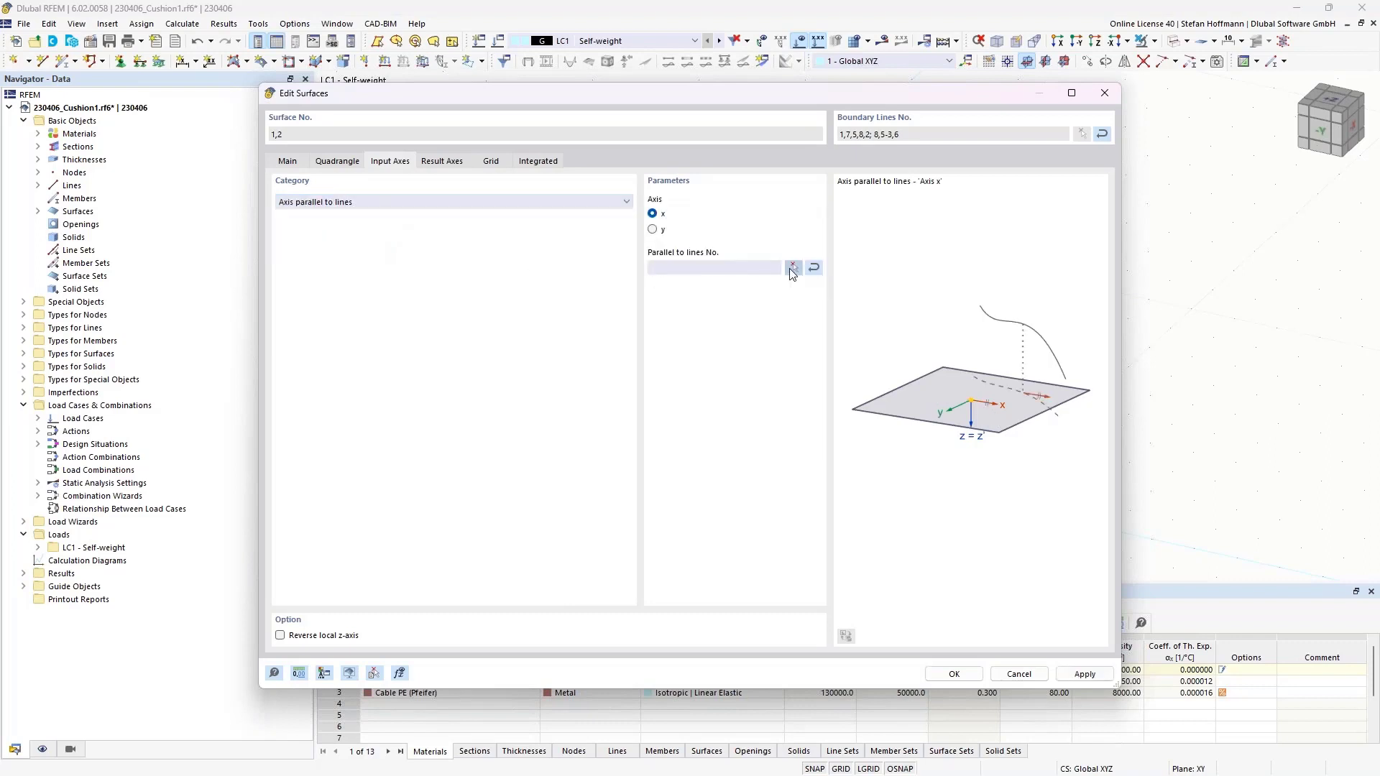
{"action": "left_click", "coordinate": [770, 403]}
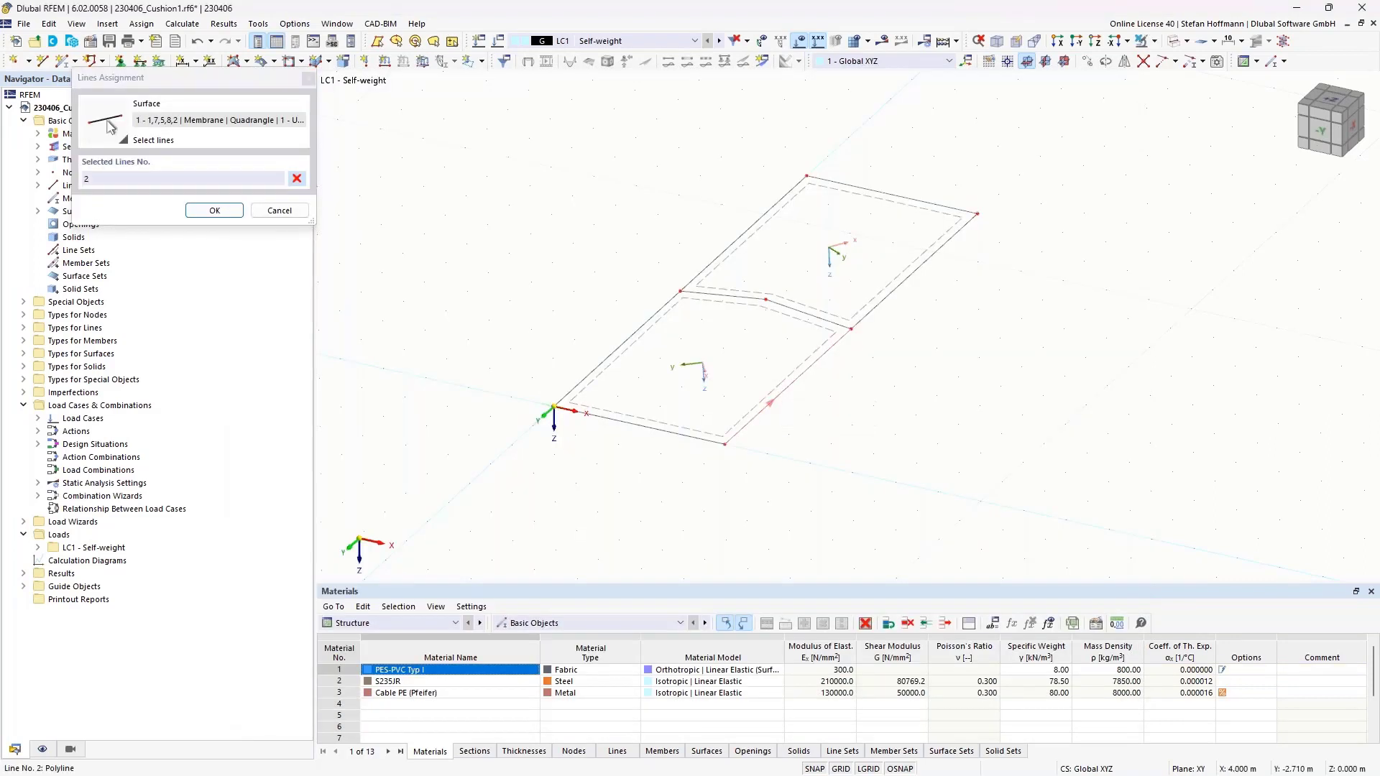
{"action": "left_click", "coordinate": [216, 210]}
{"action": "left_click", "coordinate": [954, 673]}
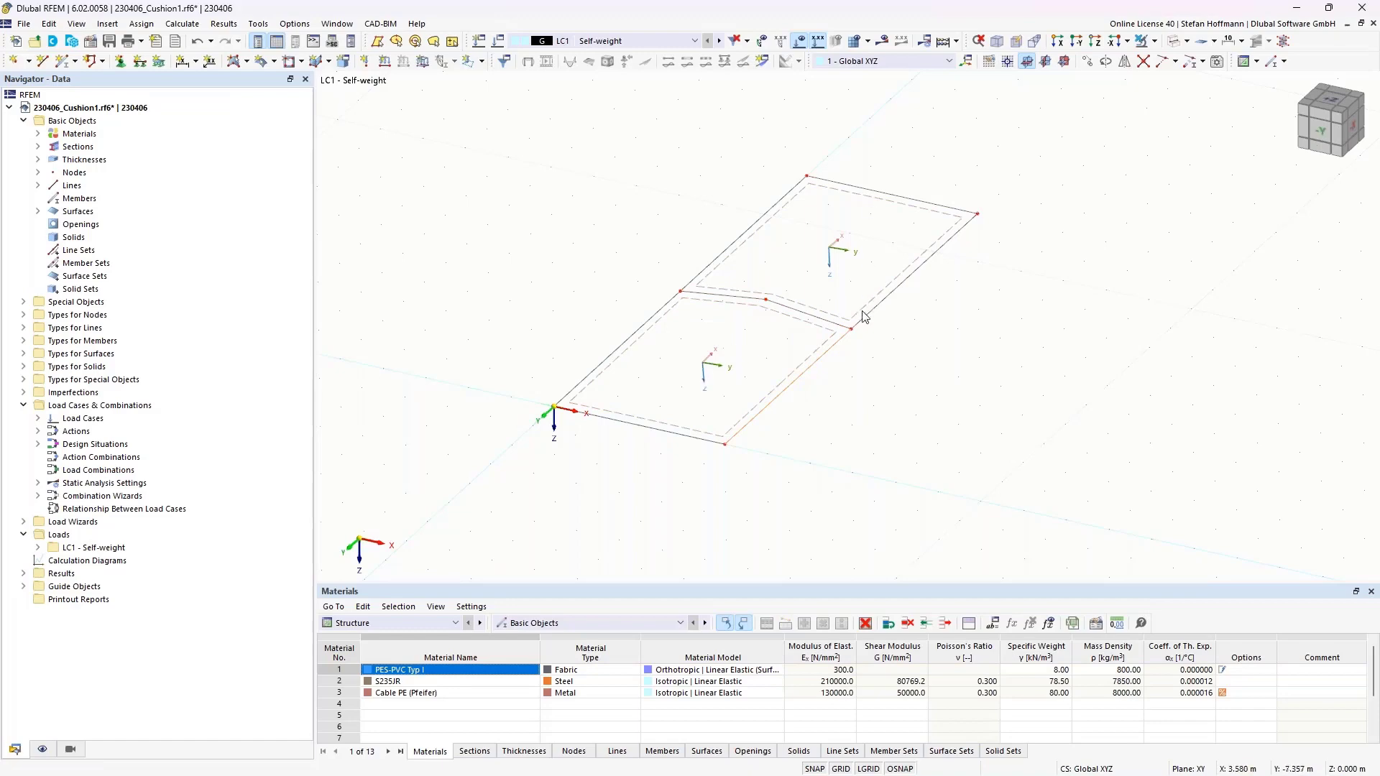
Reverse the local axis systems of both membrane surfaces so their z-axes point upward.
{"action": "middle_click_drag", "start_coordinate": [866, 318], "coordinate": [742, 352], "text": "ctrl"}
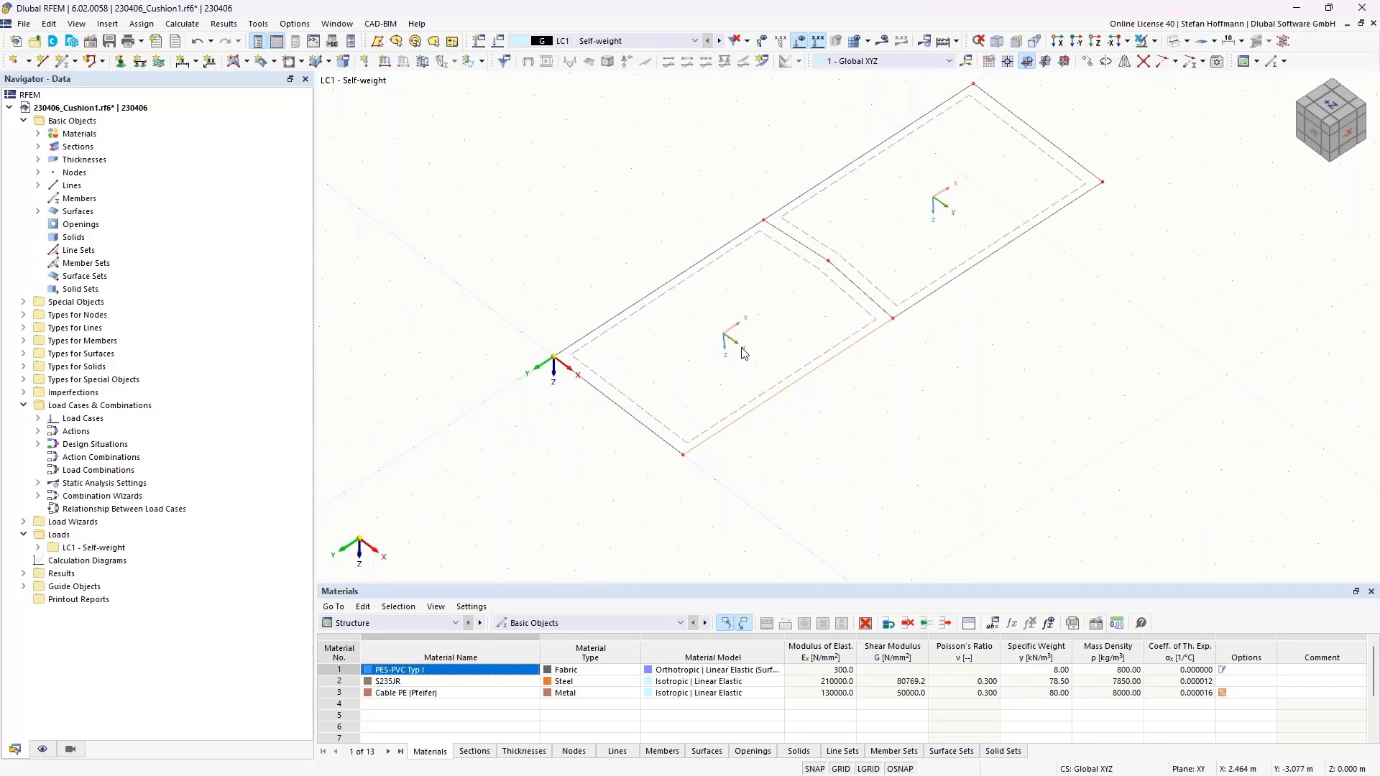
{"action": "key", "text": "alt"}
{"action": "middle_click_drag", "start_coordinate": [742, 354], "coordinate": [784, 347], "text": "ctrl"}
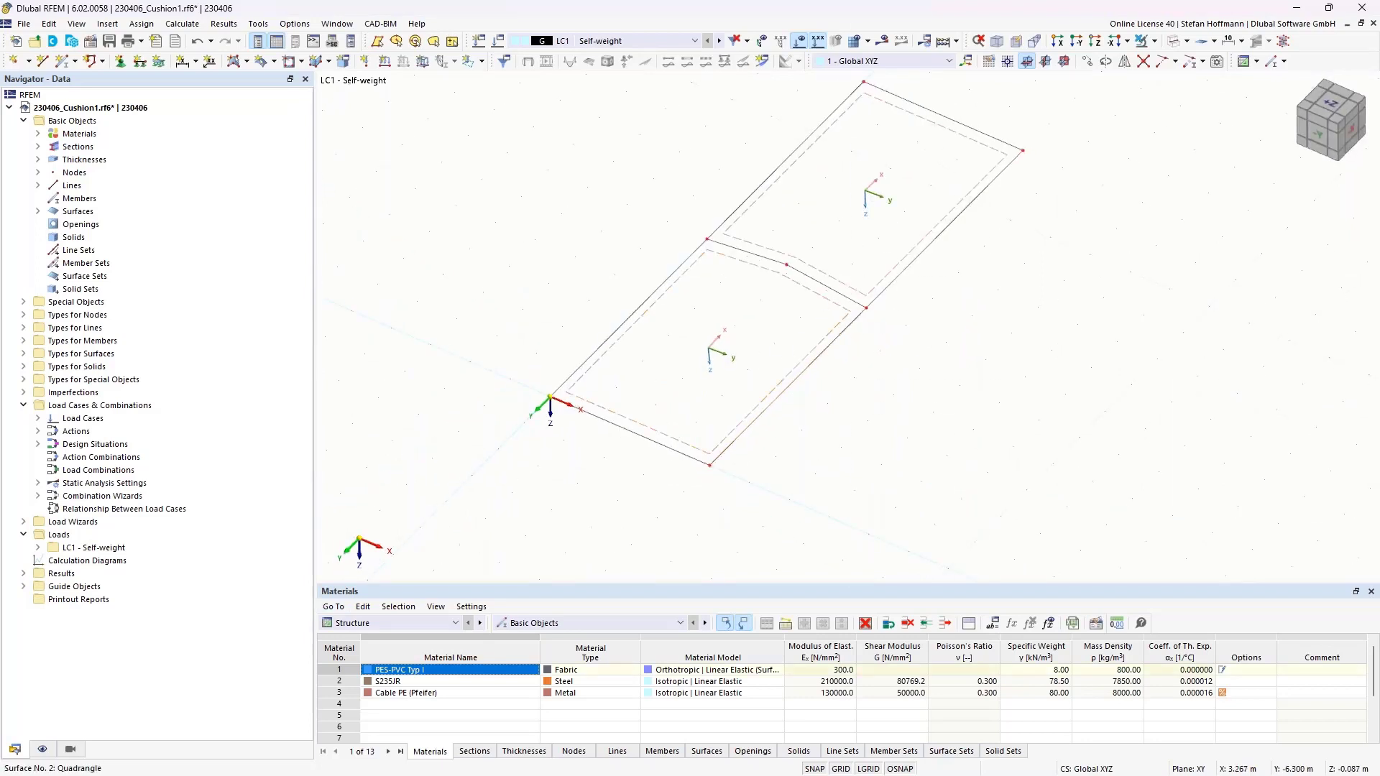
{"action": "right_click", "coordinate": [846, 285]}
{"action": "left_click", "coordinate": [907, 281]}
{"action": "middle_click_drag", "start_coordinate": [886, 390], "coordinate": [888, 343], "text": "ctrl"}
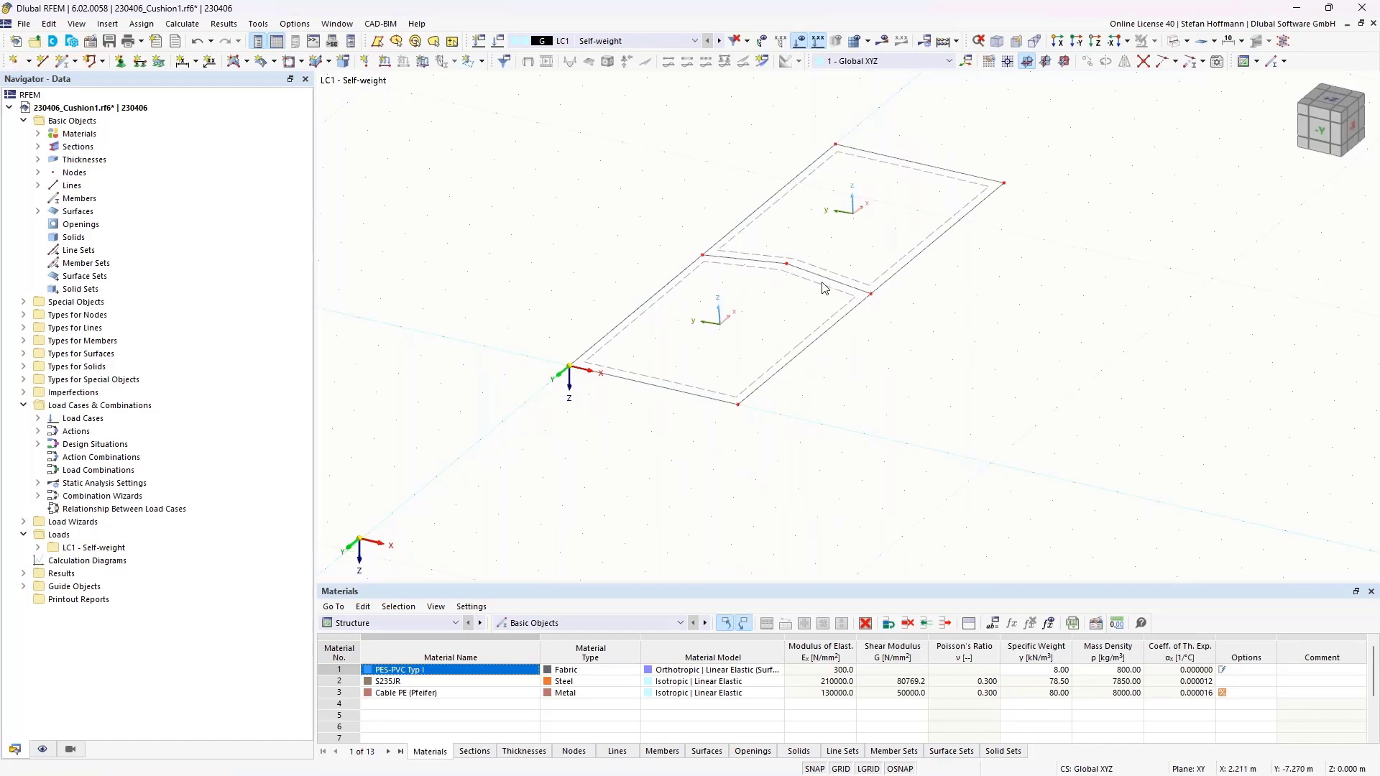
Assign a line support to all outer boundary lines of the two surfaces, leaving out the shared middle polyline.
{"action": "middle_click_drag", "start_coordinate": [822, 282], "coordinate": [908, 218], "text": "ctrl"}
{"action": "left_click_drag", "start_coordinate": [618, 212], "coordinate": [717, 338]}
{"action": "middle_click_drag", "start_coordinate": [848, 317], "coordinate": [826, 374], "text": "ctrl"}
{"action": "left_click", "coordinate": [880, 263], "text": "ctrl"}
{"action": "left_click_drag", "start_coordinate": [422, 226], "coordinate": [575, 390]}
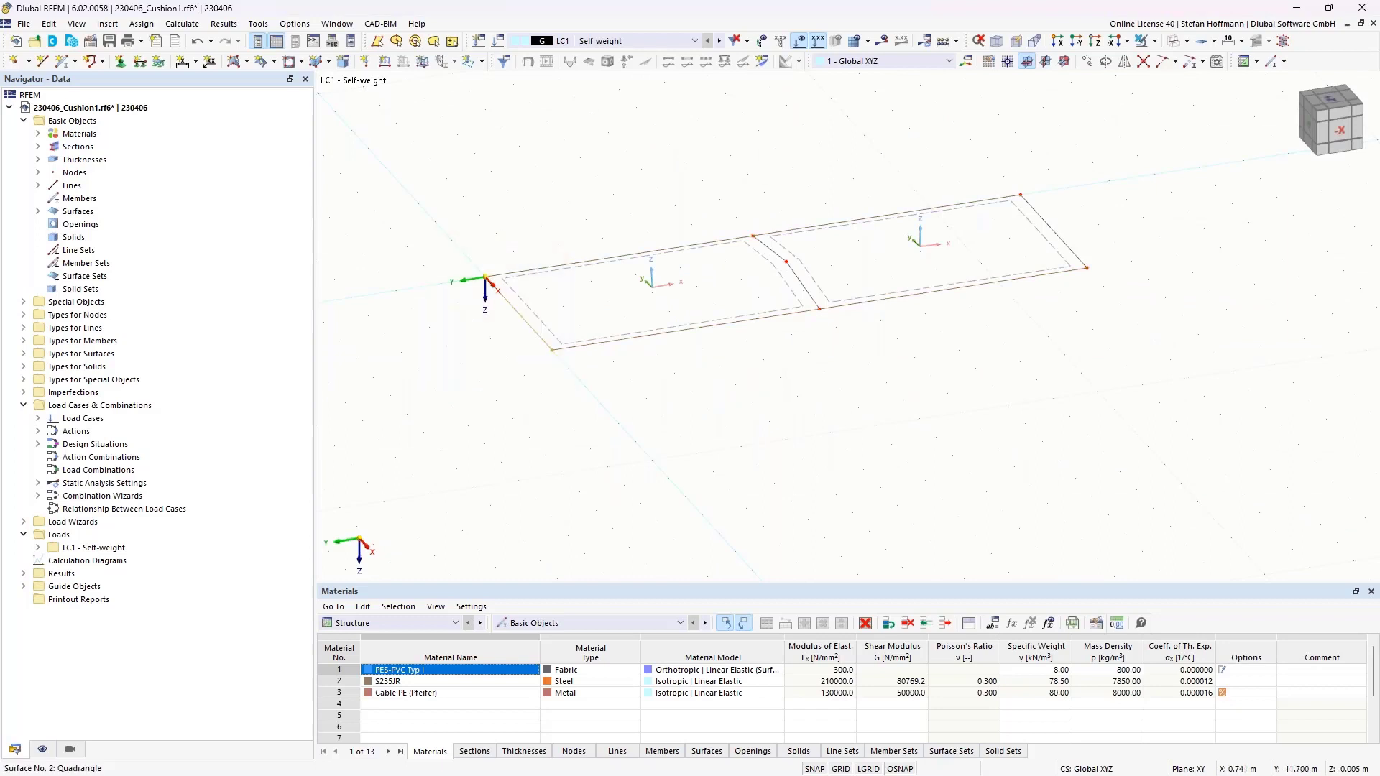
{"action": "left_click_drag", "start_coordinate": [447, 129], "coordinate": [1107, 402]}
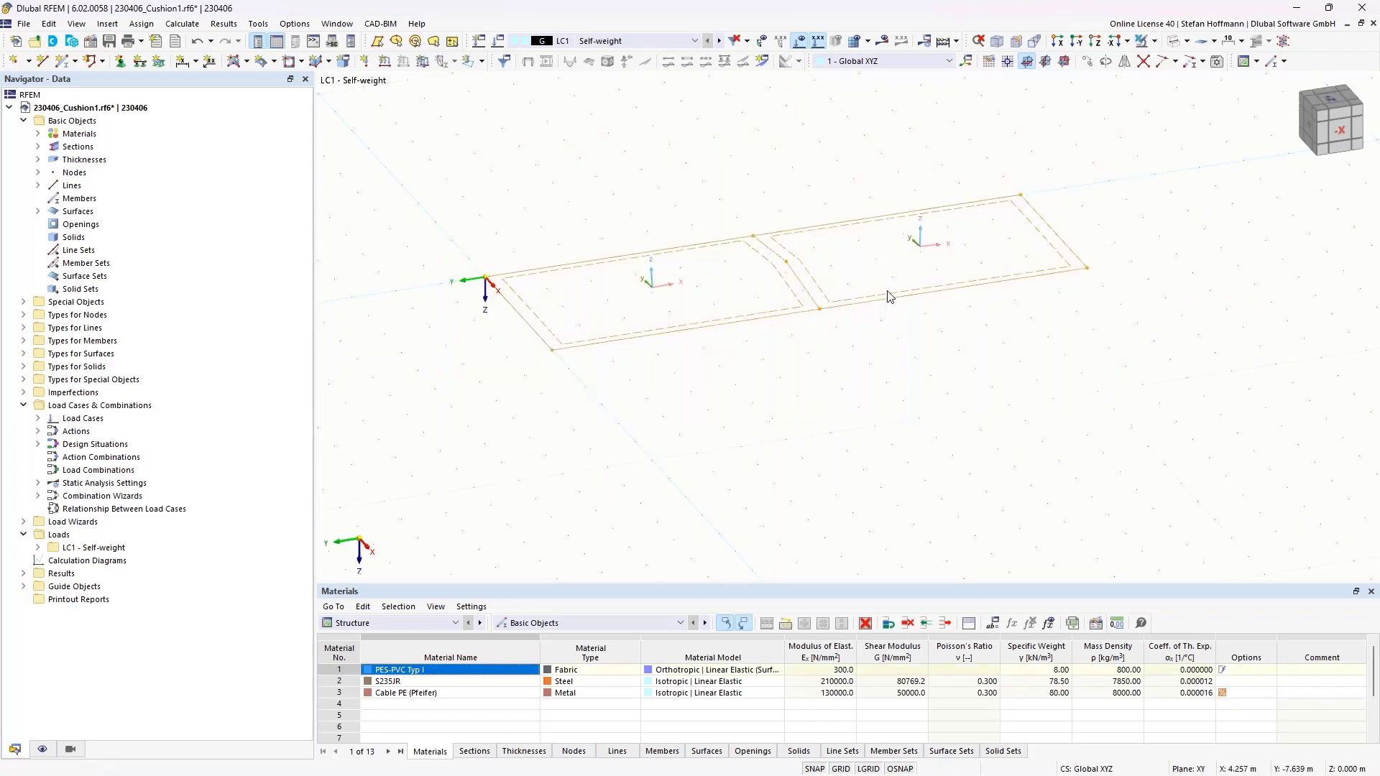
{"action": "left_click_drag", "start_coordinate": [836, 250], "coordinate": [765, 288], "text": "shift"}
{"action": "left_click", "coordinate": [140, 60]}
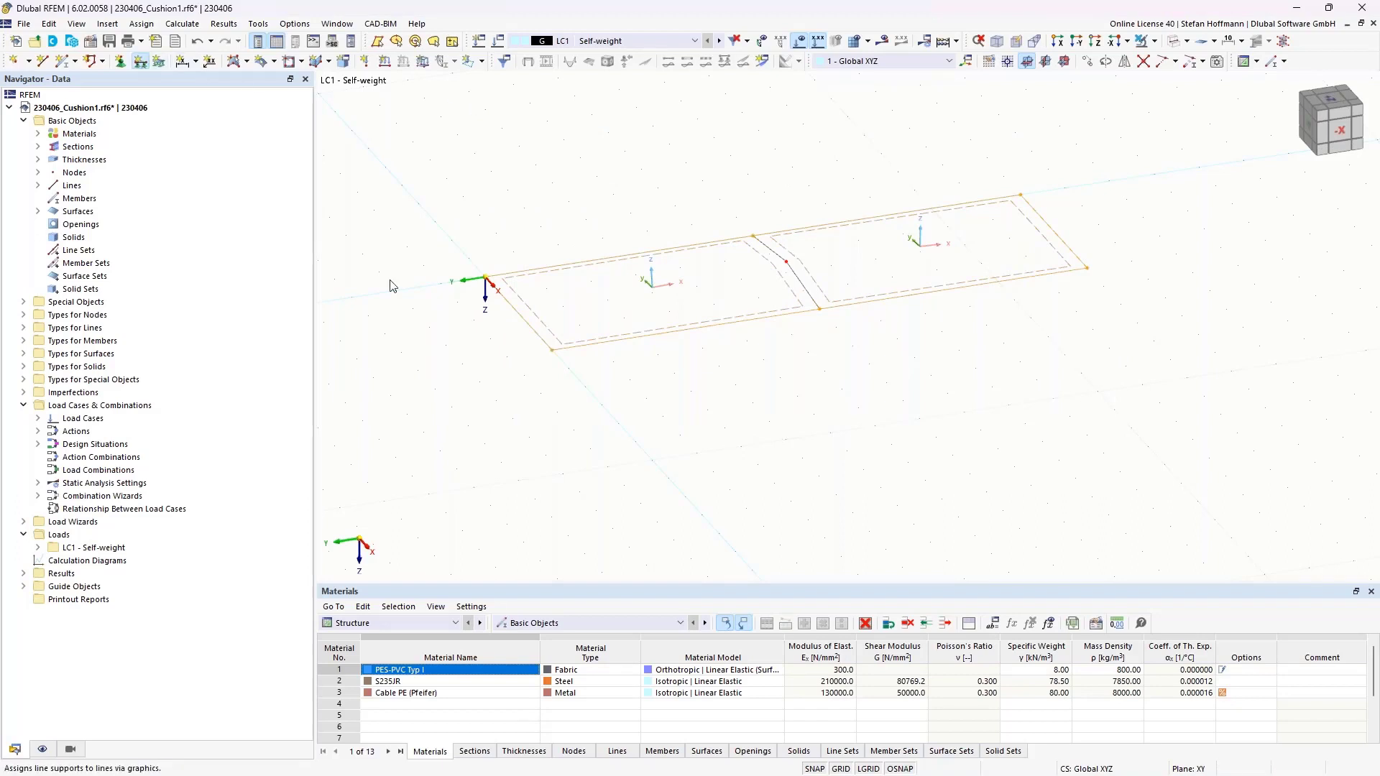
{"action": "left_click", "coordinate": [760, 528]}
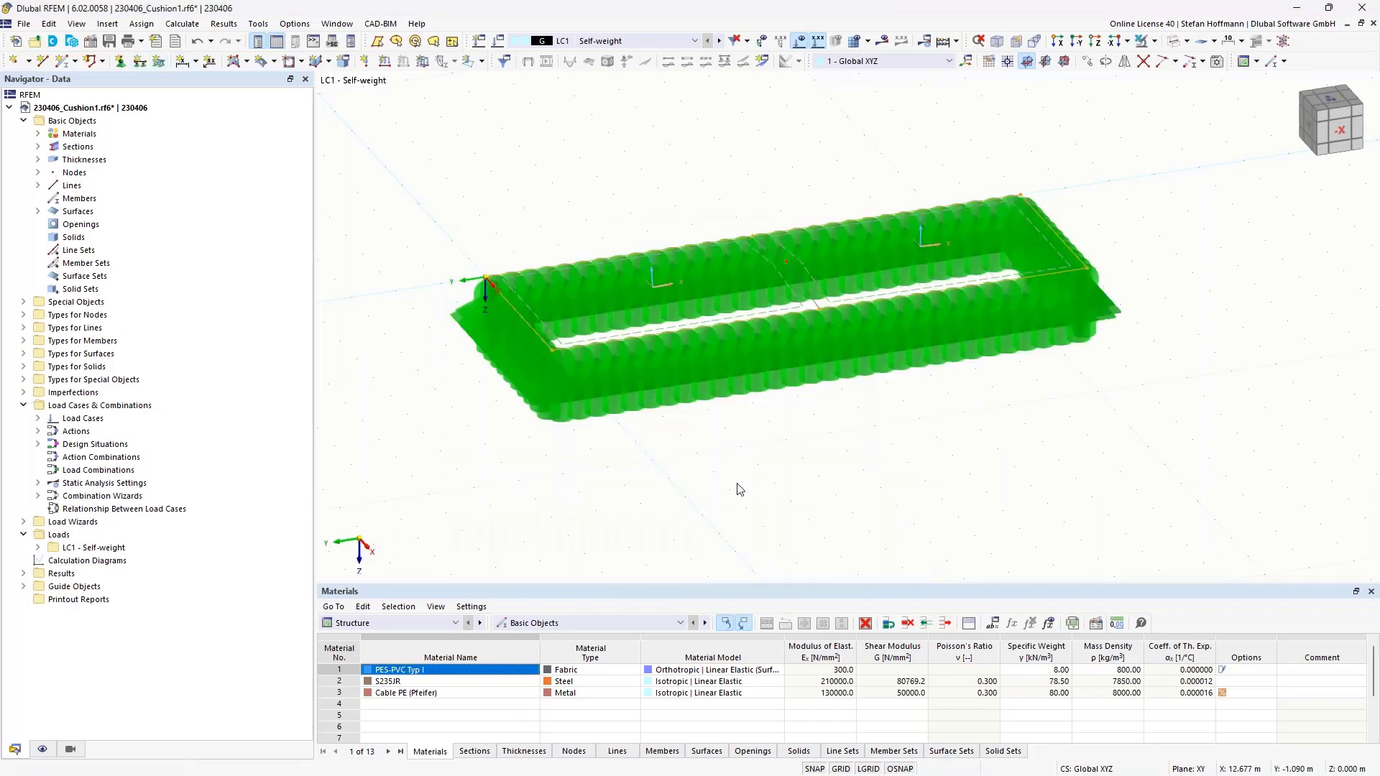
Reduce the size and widen the spacing of the line support symbols.
{"action": "left_click", "coordinate": [42, 750]}
{"action": "scroll", "coordinate": [101, 402], "scroll_direction": "down", "scroll_amount": 10}
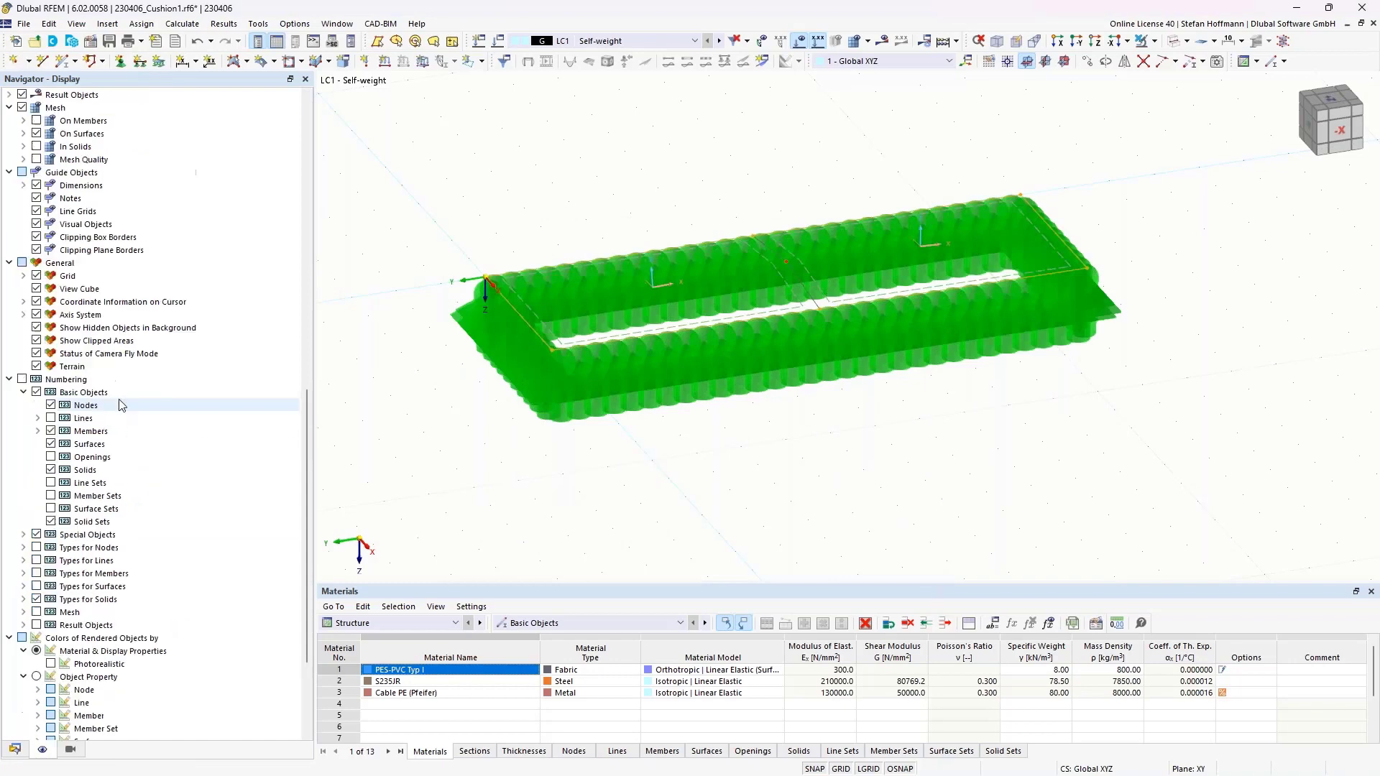
{"action": "scroll", "coordinate": [100, 381], "scroll_direction": "up", "scroll_amount": 4}
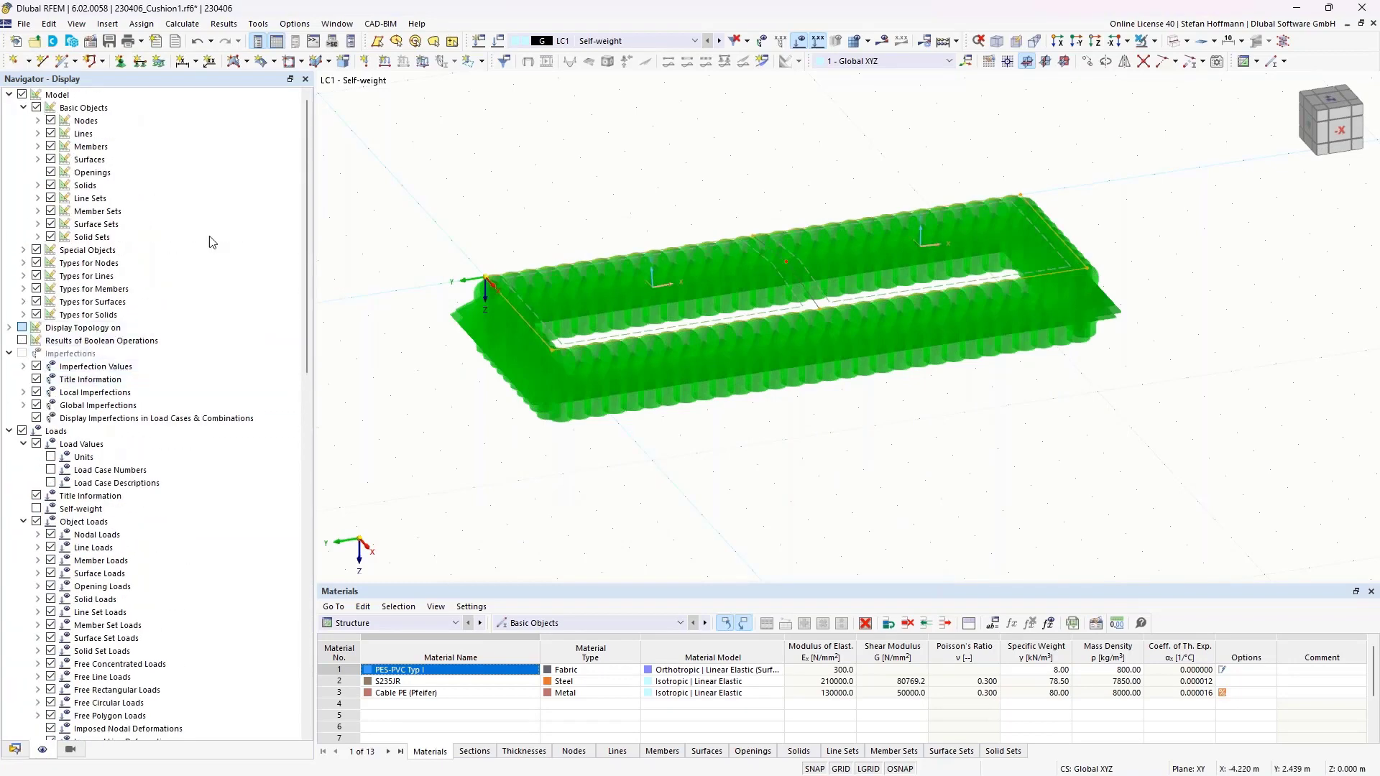
{"action": "right_click", "coordinate": [489, 330]}
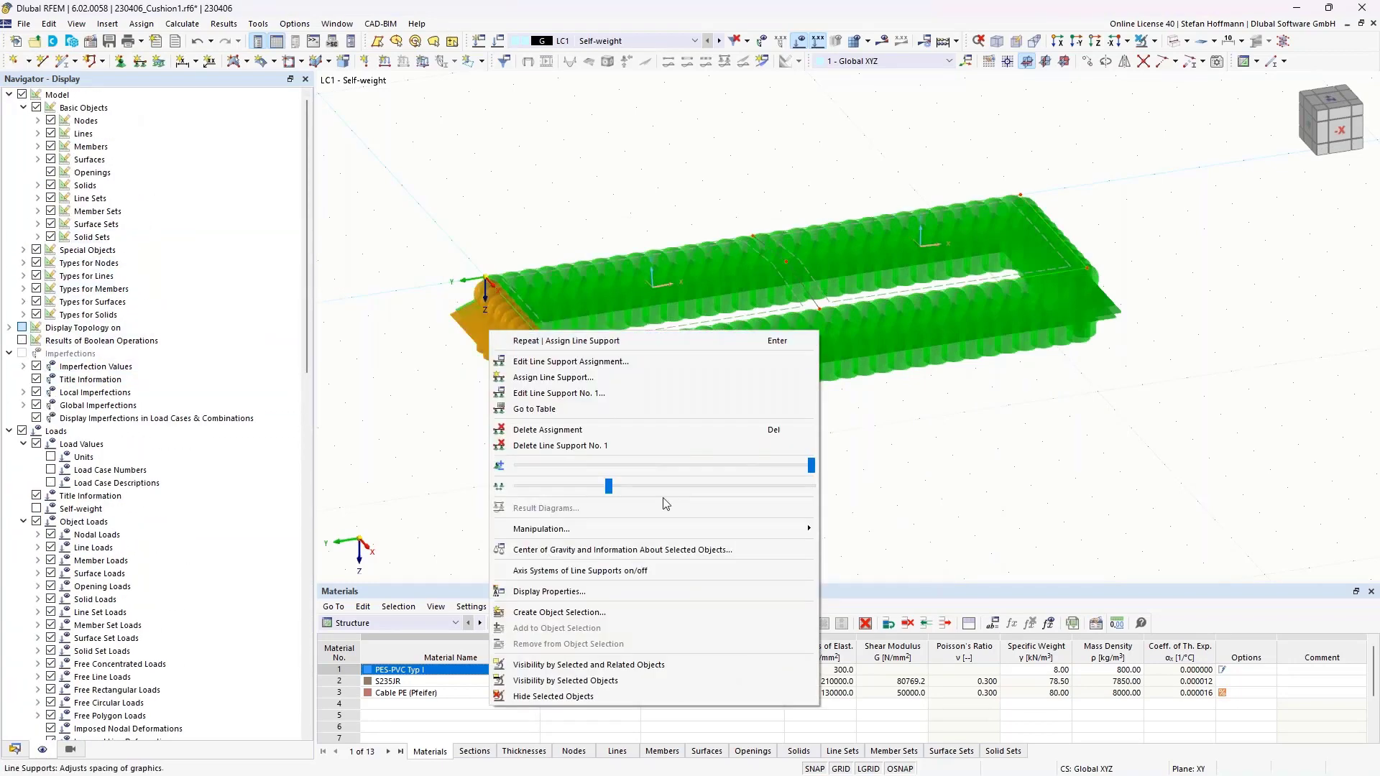
{"action": "left_click_drag", "start_coordinate": [814, 469], "coordinate": [732, 496]}
{"action": "left_click", "coordinate": [855, 424]}
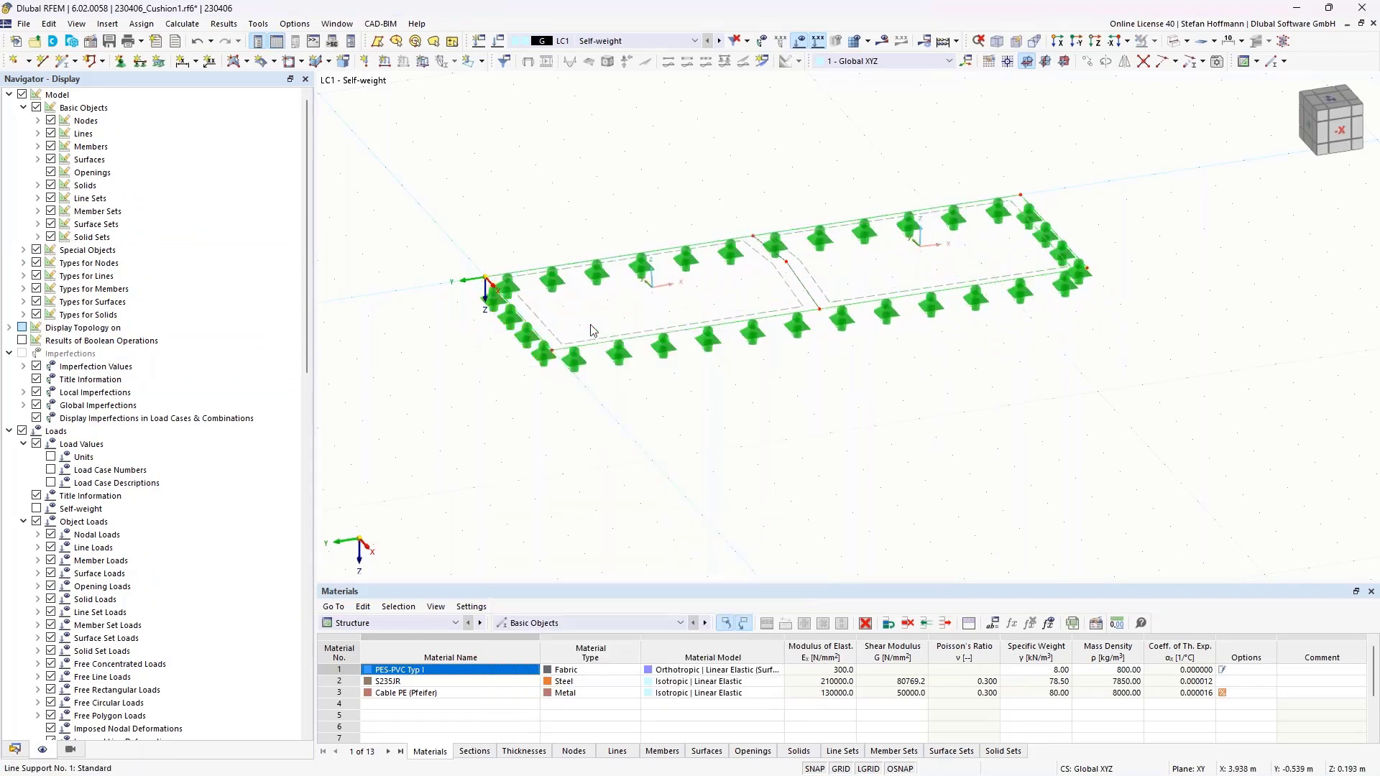
Hide the types for lines in the model display and return to the data navigator.
{"action": "left_click", "coordinate": [35, 275]}
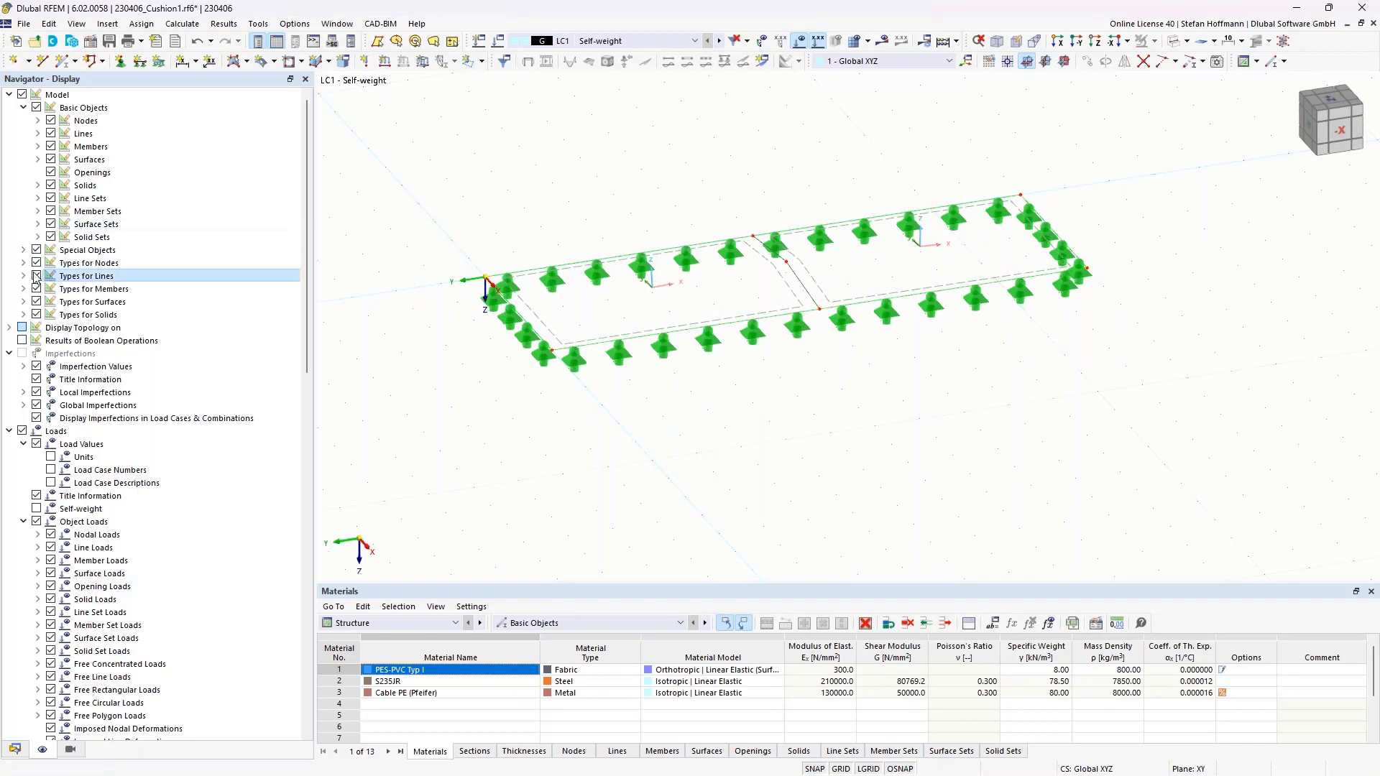
{"action": "middle_click_drag", "start_coordinate": [647, 173], "coordinate": [765, 199], "text": "ctrl"}
{"action": "middle_click_drag", "start_coordinate": [724, 287], "coordinate": [739, 335]}
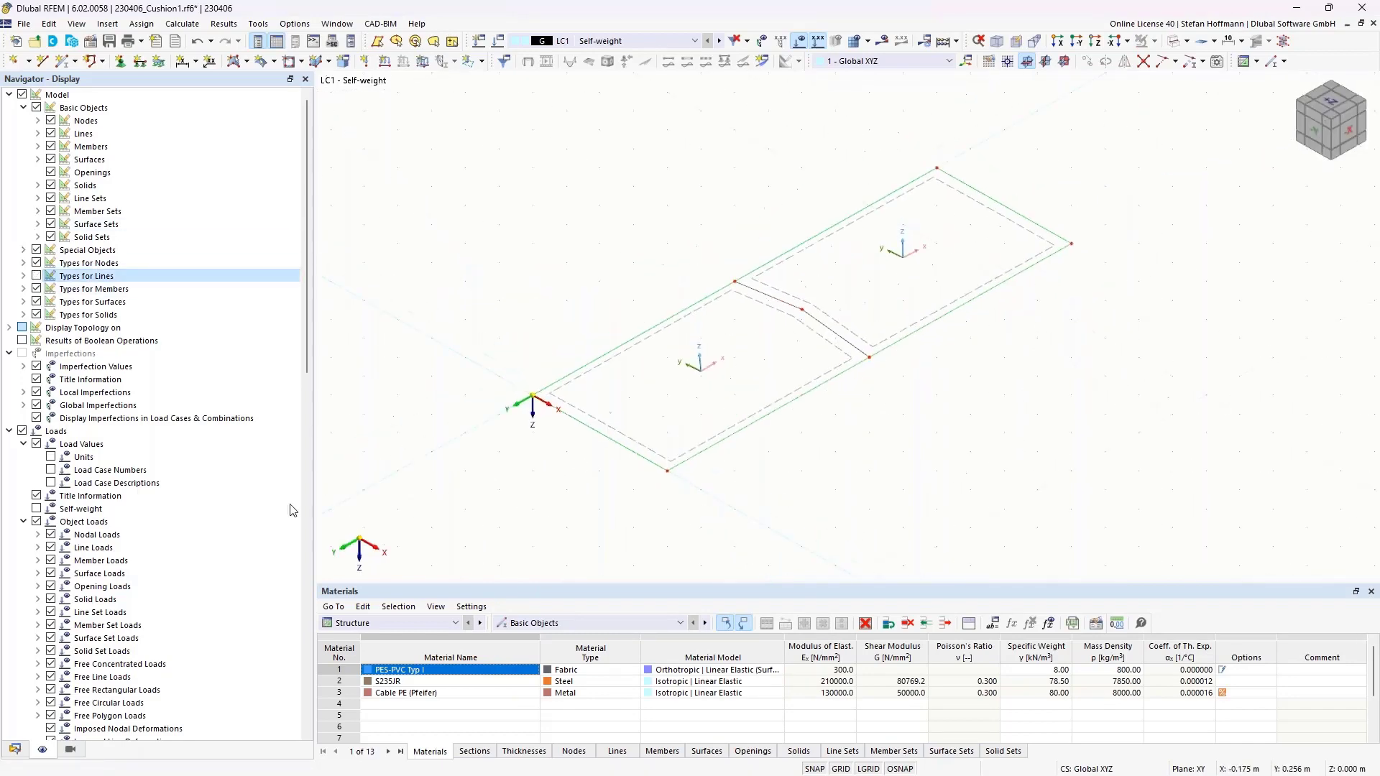
{"action": "left_click", "coordinate": [15, 749]}
Try to mirror the two membrane surfaces across the global XY plane without creating a copy, and undo the mirroring.
{"action": "middle_click_drag", "start_coordinate": [669, 414], "coordinate": [474, 225], "text": "ctrl"}
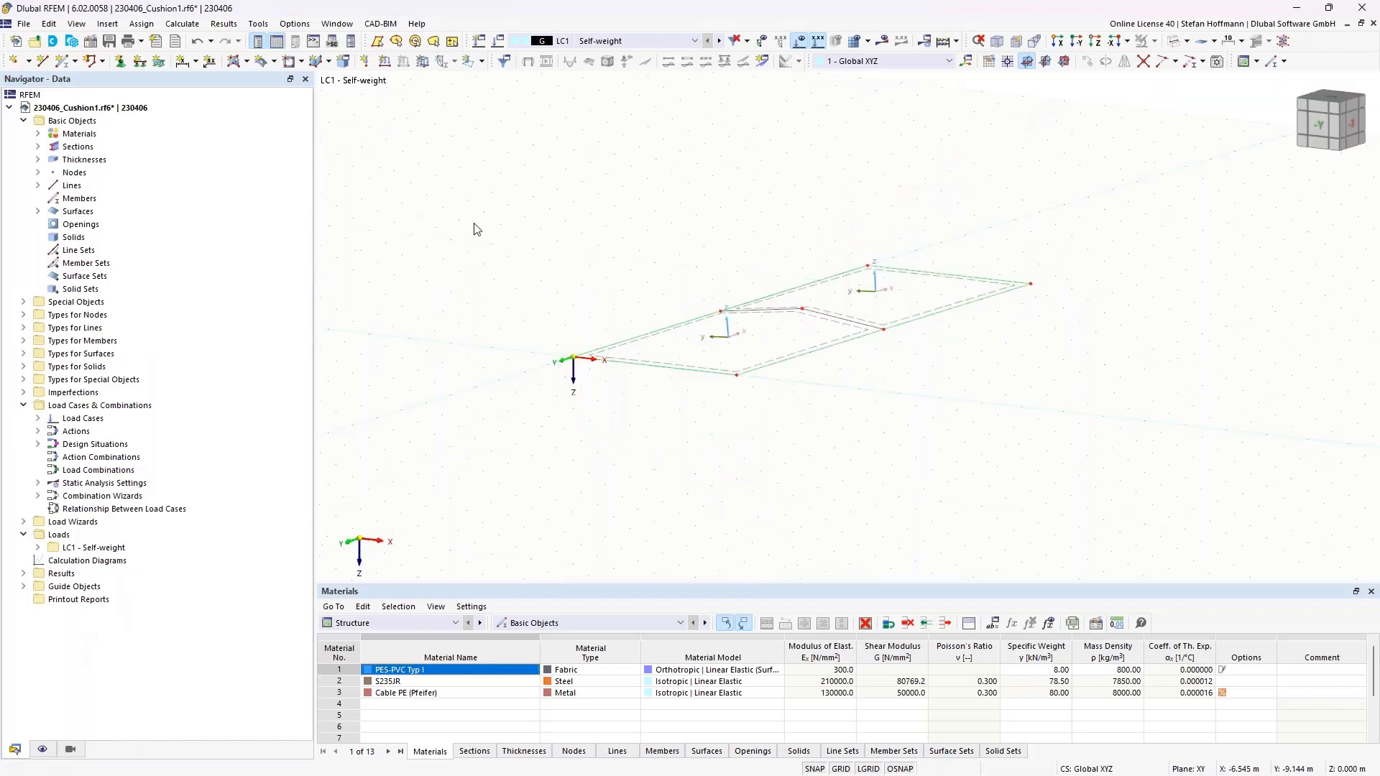
{"action": "left_click_drag", "start_coordinate": [442, 200], "coordinate": [1066, 433]}
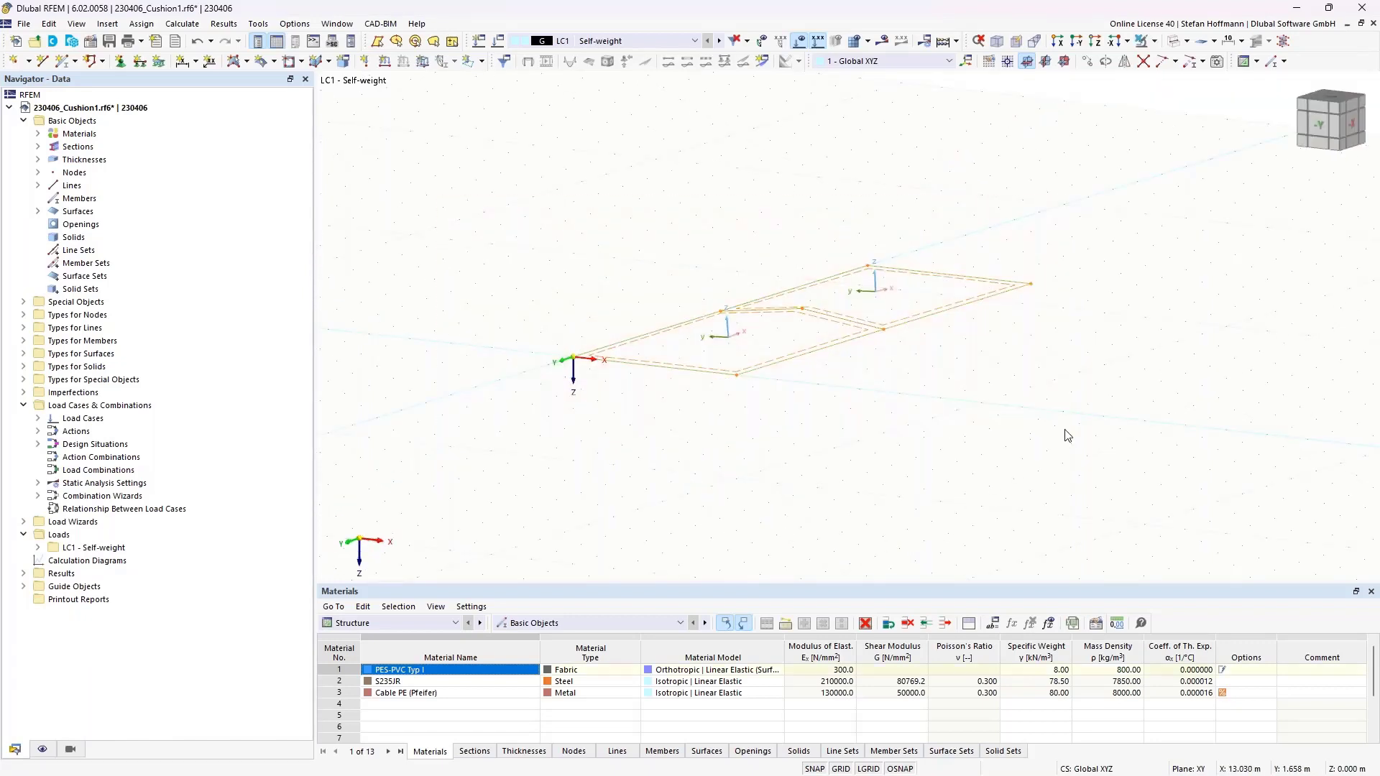
{"action": "left_click", "coordinate": [1125, 61]}
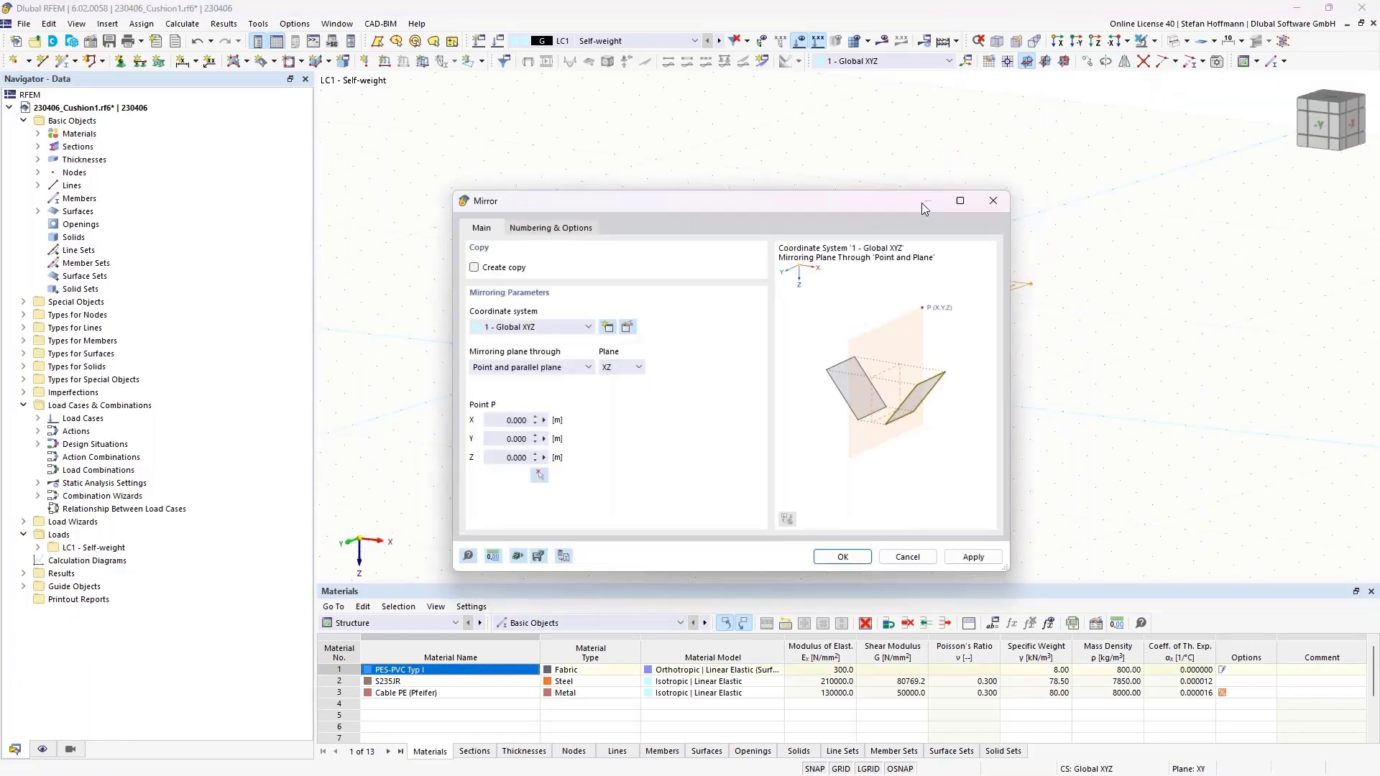
{"action": "left_click", "coordinate": [625, 375]}
{"action": "left_click", "coordinate": [610, 394]}
{"action": "left_click", "coordinate": [836, 558]}
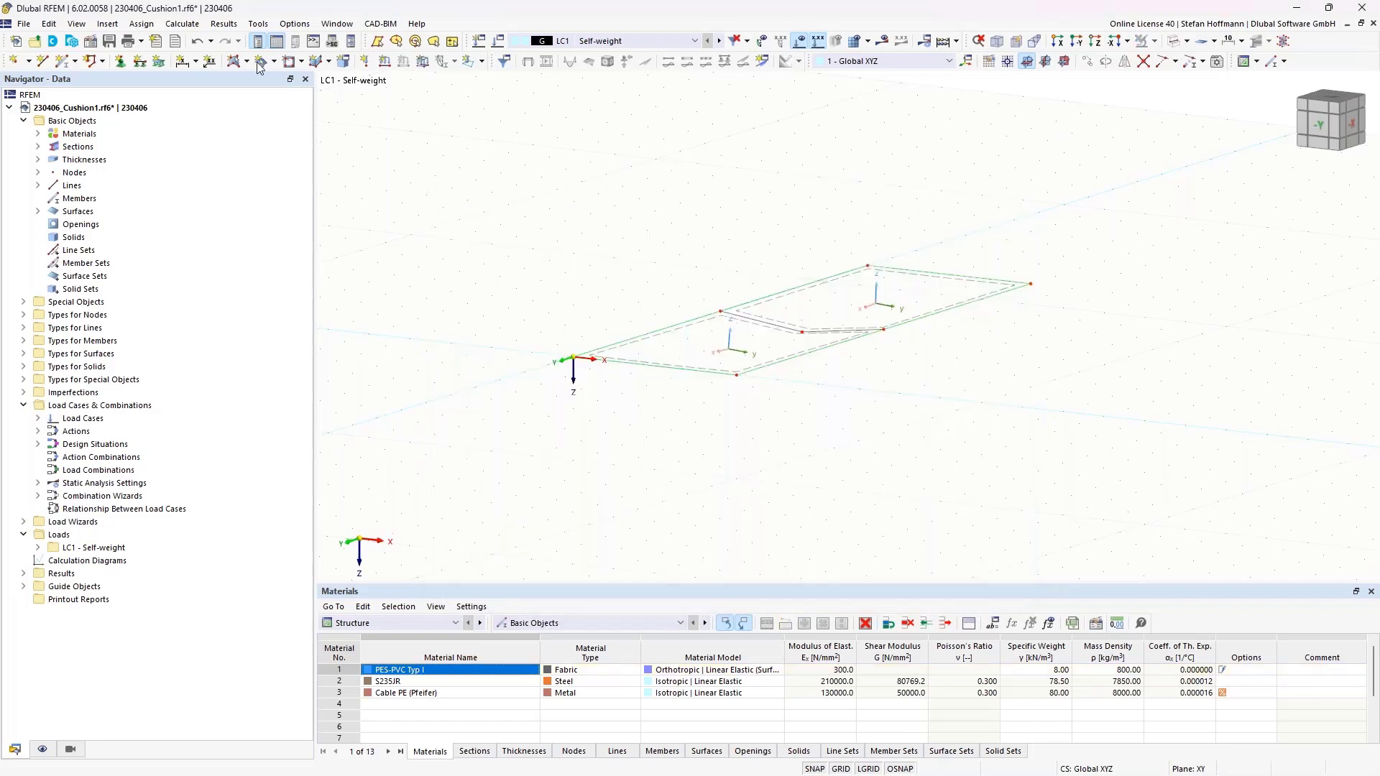
{"action": "left_click", "coordinate": [197, 41]}
Mirror the whole membrane model as a copy across the XY plane through the point 0, 0, 0.
{"action": "left_click_drag", "start_coordinate": [860, 374], "coordinate": [1141, 468]}
{"action": "left_click", "coordinate": [1125, 61]}
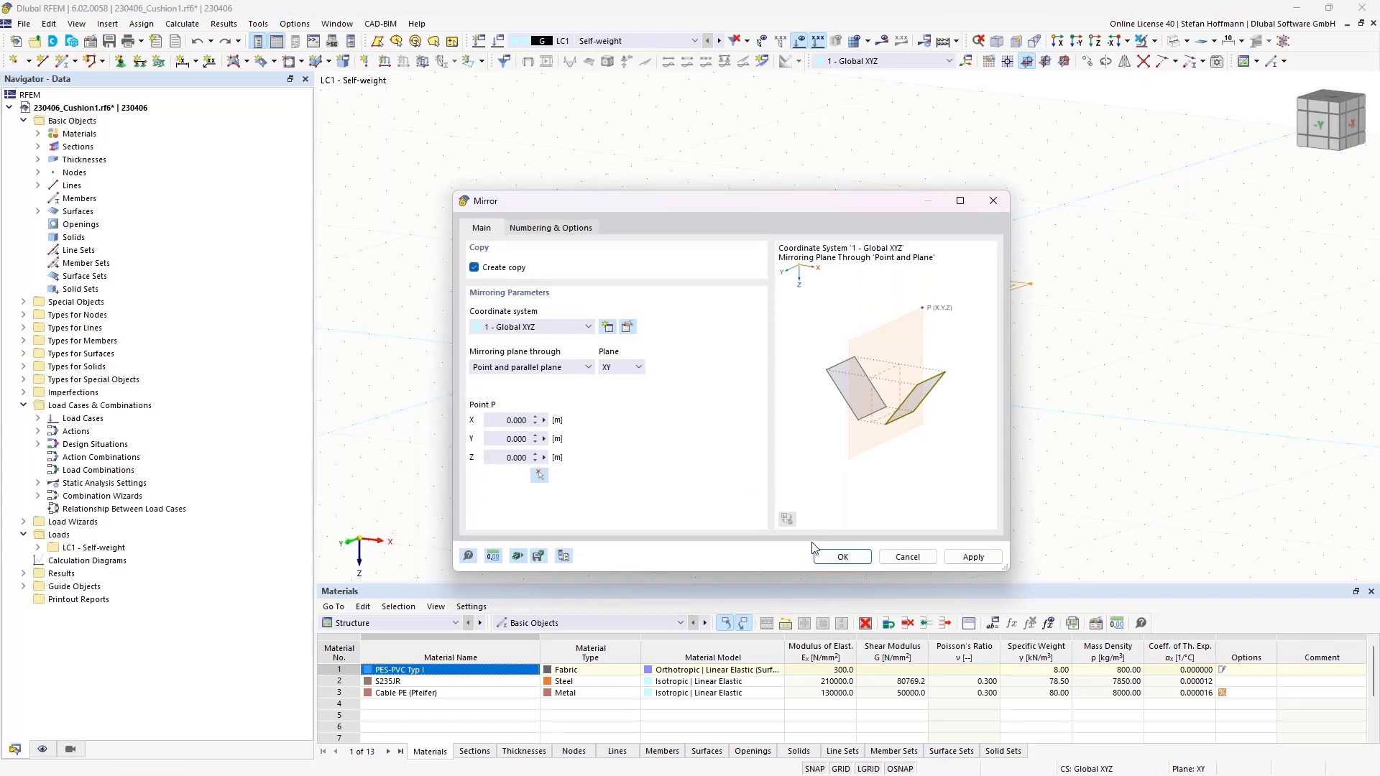
{"action": "left_click", "coordinate": [834, 557]}
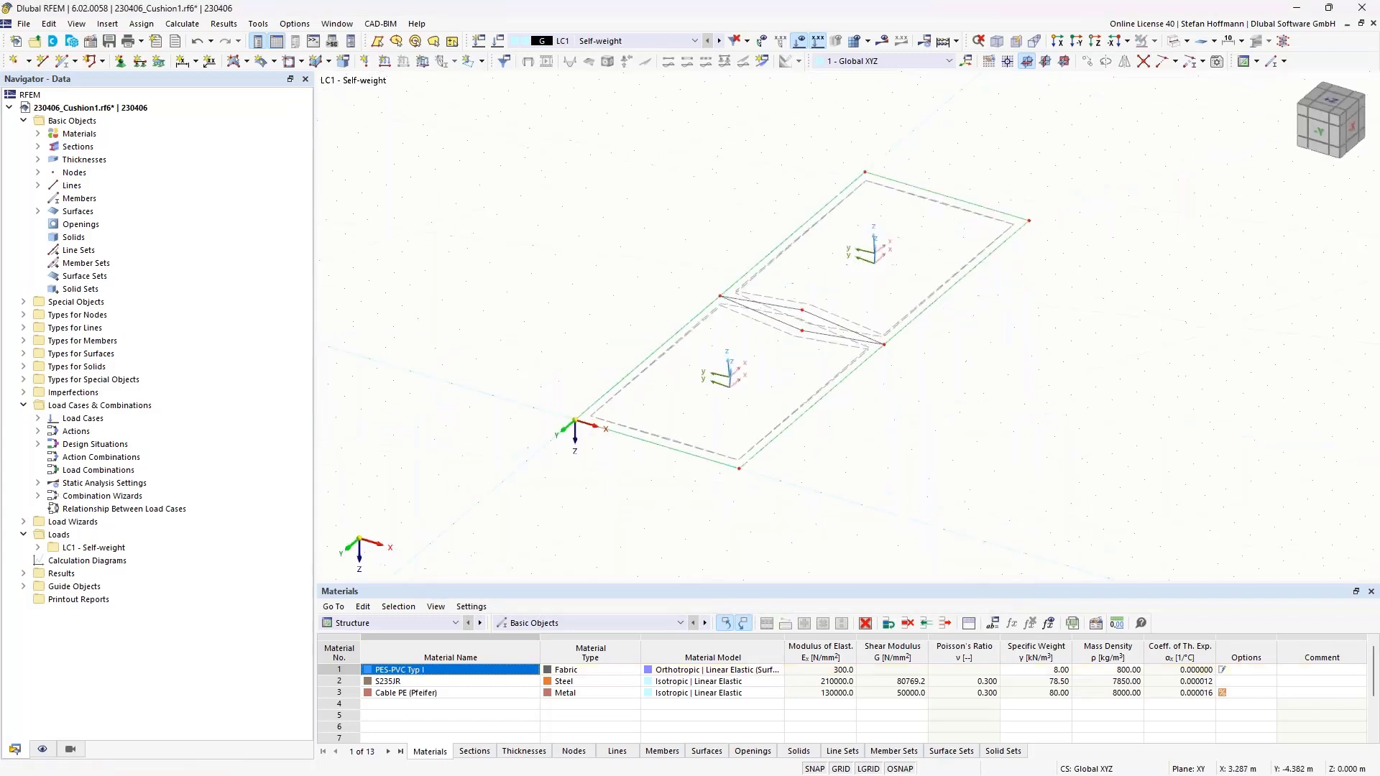
Examine the mirrored geometry and check the corner nodes and model preview of surface 3.
{"action": "scroll", "coordinate": [747, 421], "scroll_direction": "up", "scroll_amount": 4}
{"action": "mouse_move", "coordinate": [748, 422]}
{"action": "middle_mouse_down", "text": "ctrl"}
{"action": "mouse_move", "coordinate": [834, 334]}
{"action": "mouse_move", "coordinate": [744, 403]}
{"action": "middle_mouse_up", "text": "ctrl"}
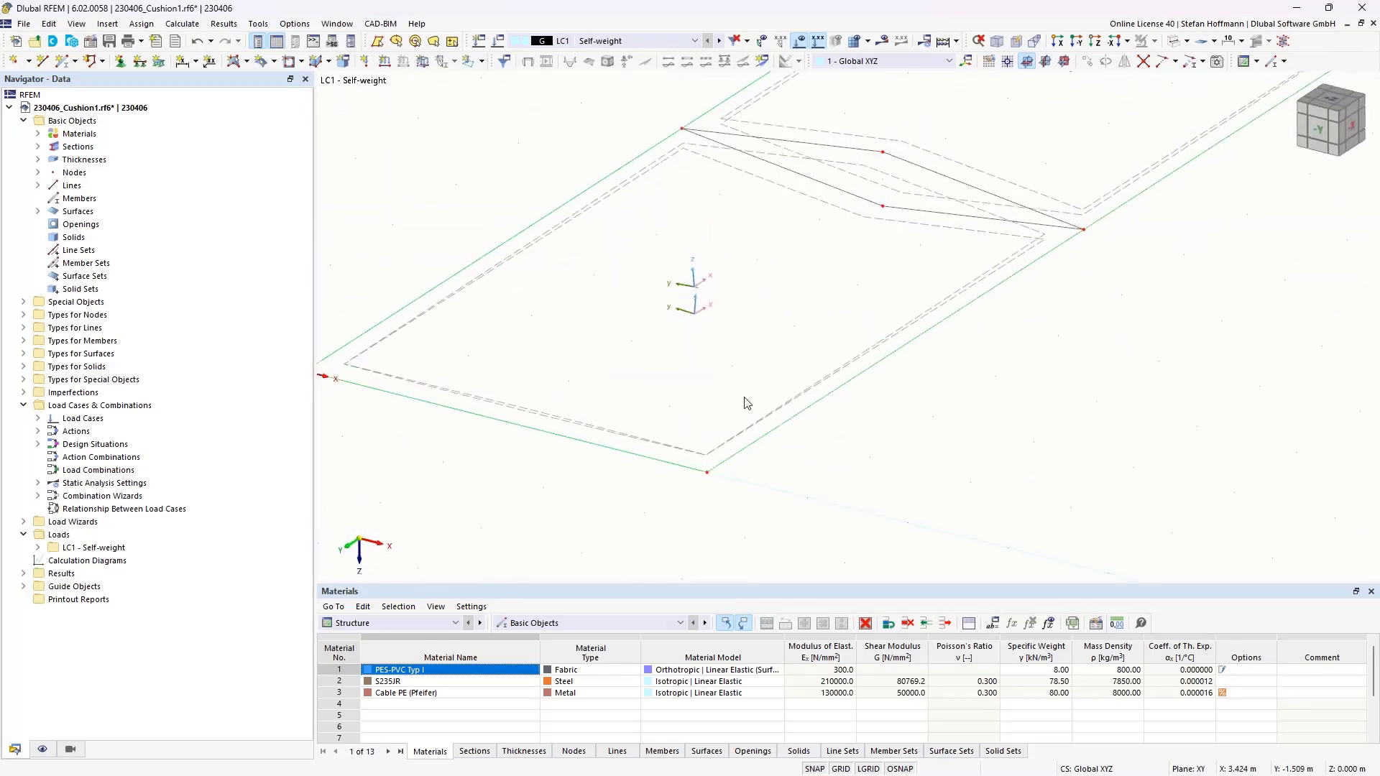
{"action": "scroll", "coordinate": [762, 381], "scroll_direction": "down", "scroll_amount": 3}
{"action": "middle_click_drag", "start_coordinate": [786, 352], "coordinate": [838, 302], "text": "ctrl"}
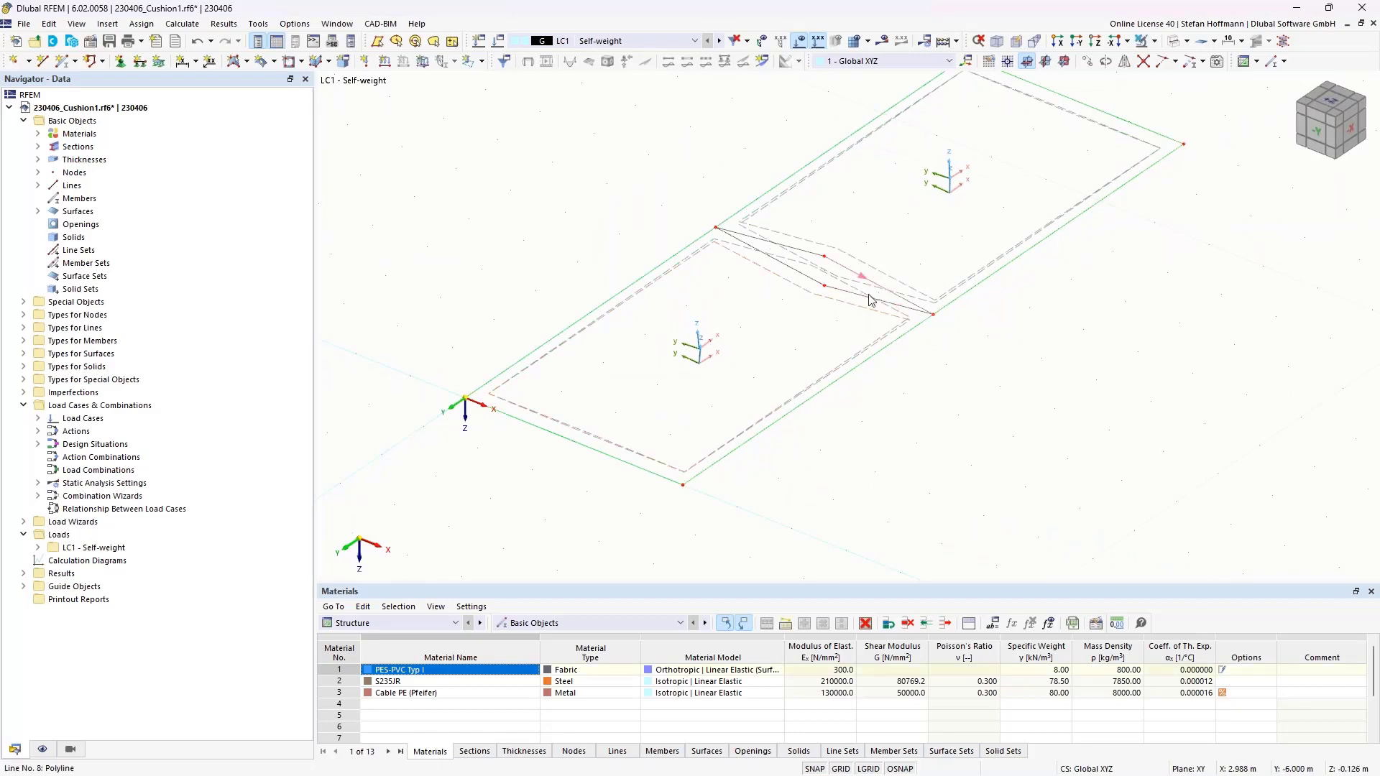
{"action": "double_click", "coordinate": [862, 311]}
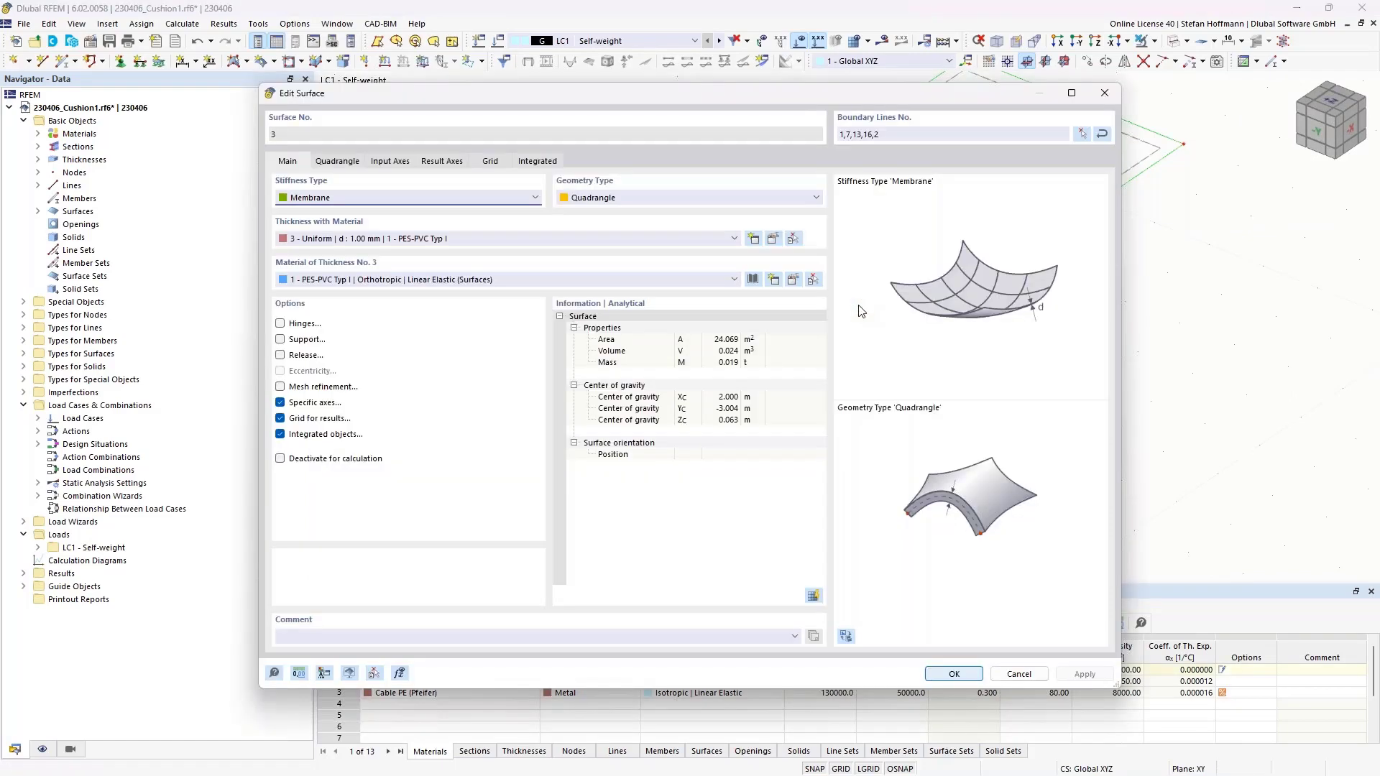
{"action": "left_click", "coordinate": [339, 161]}
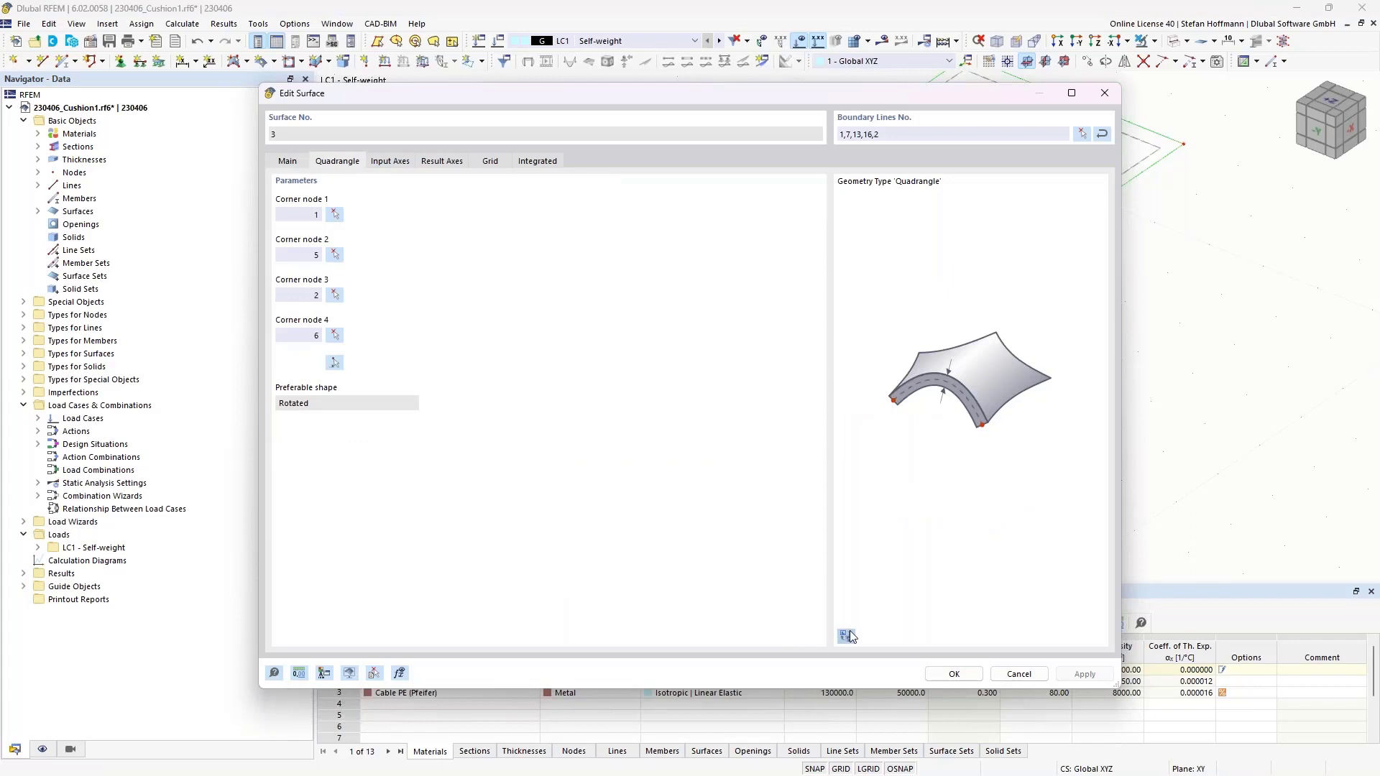
{"action": "mouse_move", "coordinate": [945, 409]}
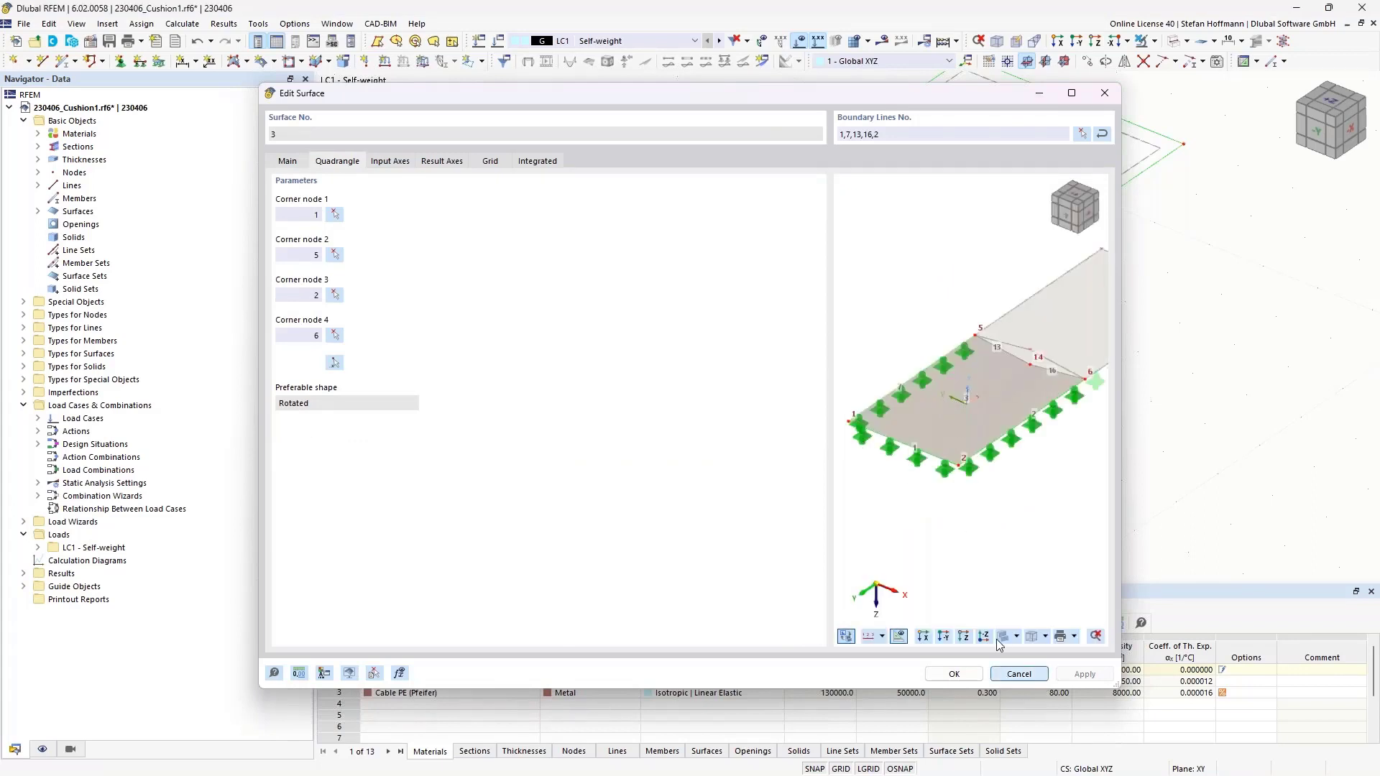
{"action": "left_click", "coordinate": [1019, 673]}
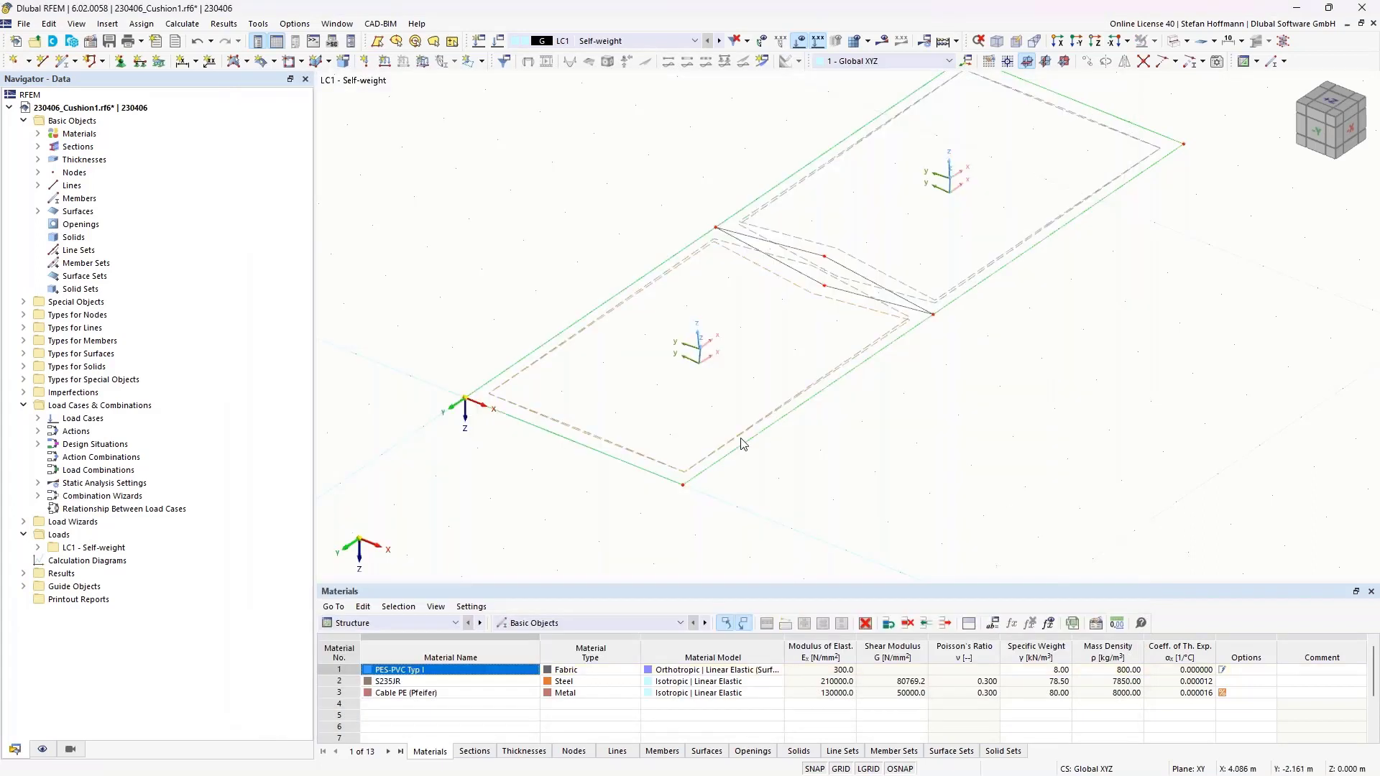
Check the input axes of mirrored surfaces 3 and 4, including the line to which their x-axes run parallel.
{"action": "double_click", "coordinate": [880, 311]}
{"action": "left_click", "coordinate": [390, 161]}
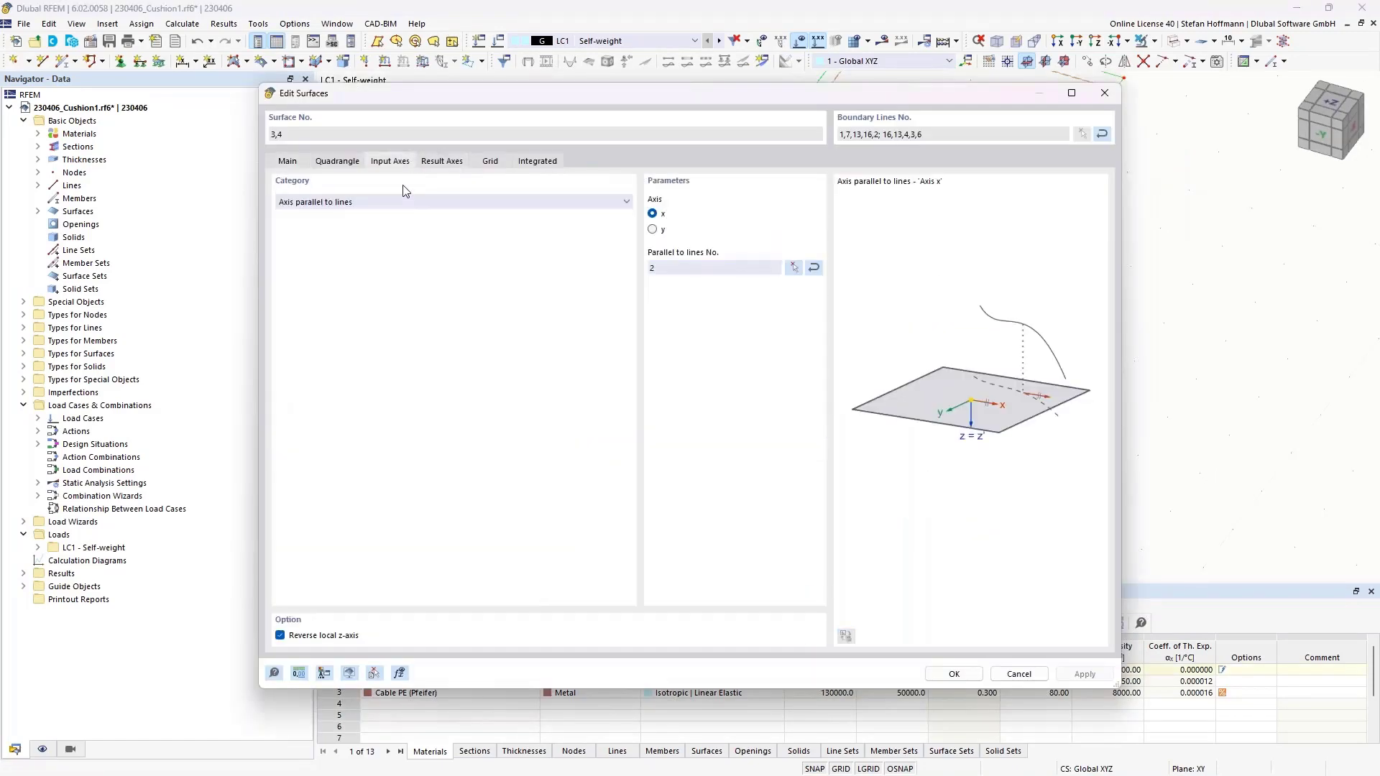
{"action": "left_click", "coordinate": [793, 268]}
{"action": "left_click", "coordinate": [861, 479]}
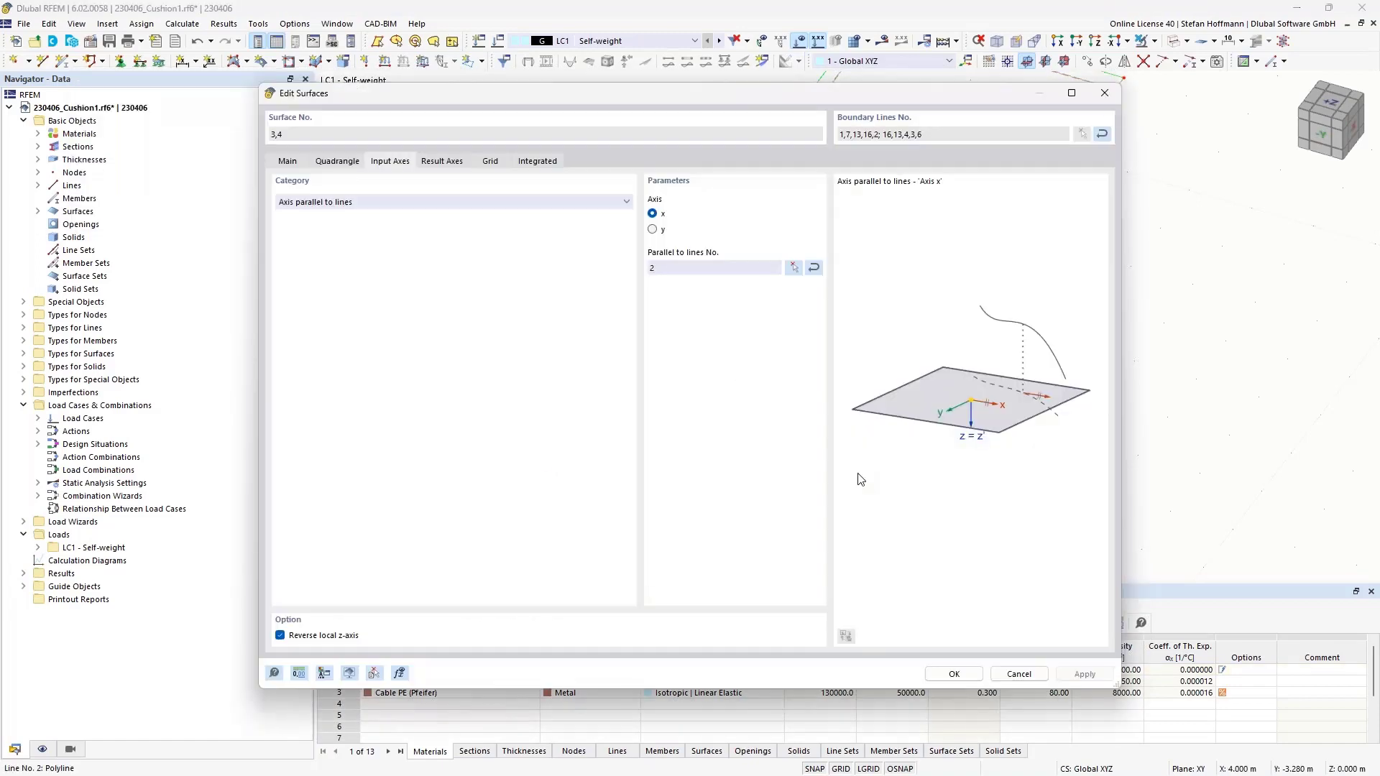
{"action": "key", "text": "Return"}
{"action": "middle_click_drag", "start_coordinate": [891, 499], "coordinate": [907, 404], "text": "ctrl"}
{"action": "middle_click_drag", "start_coordinate": [798, 302], "coordinate": [744, 357], "text": "ctrl"}
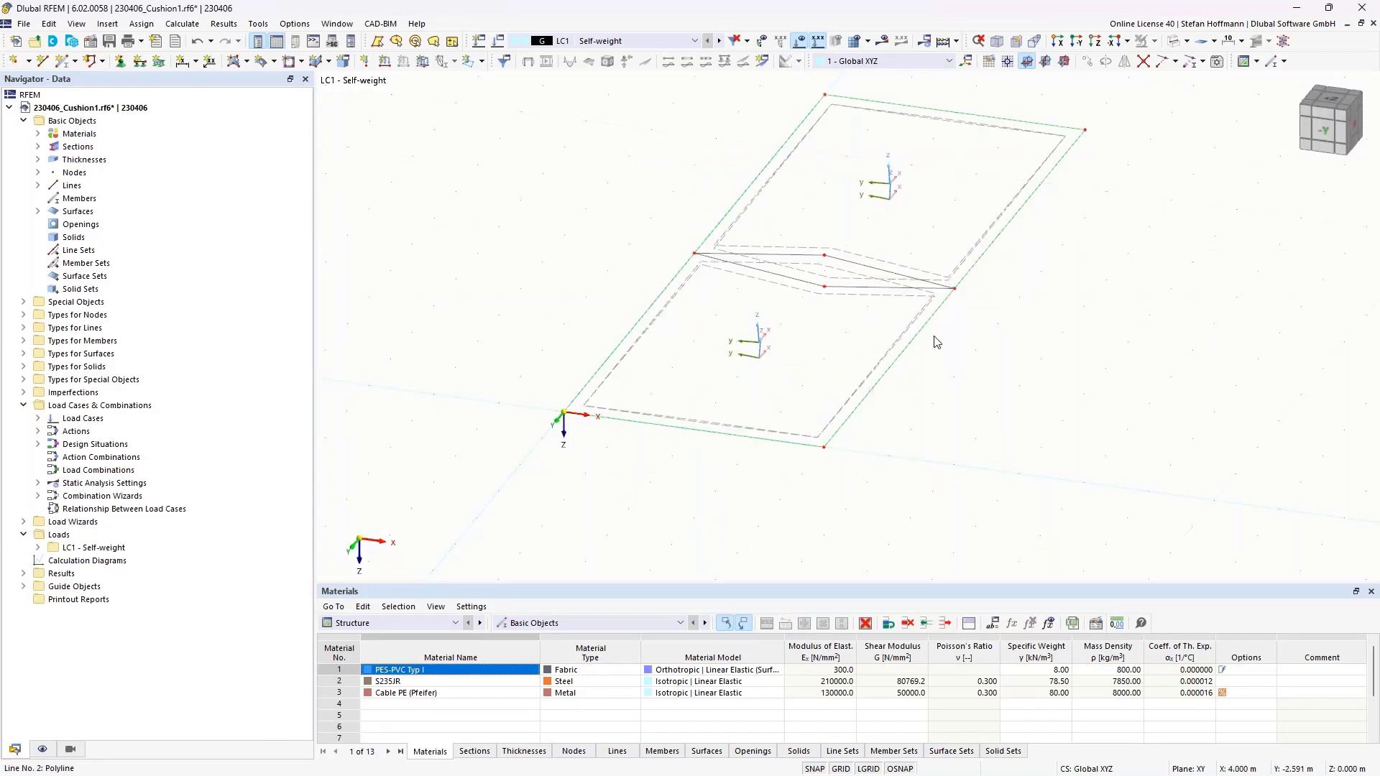
Reverse the local axis systems of mirrored surfaces 3 and 4 and check their new orientation.
{"action": "scroll", "coordinate": [935, 327], "scroll_direction": "up", "scroll_amount": 5}
{"action": "right_click", "coordinate": [905, 275]}
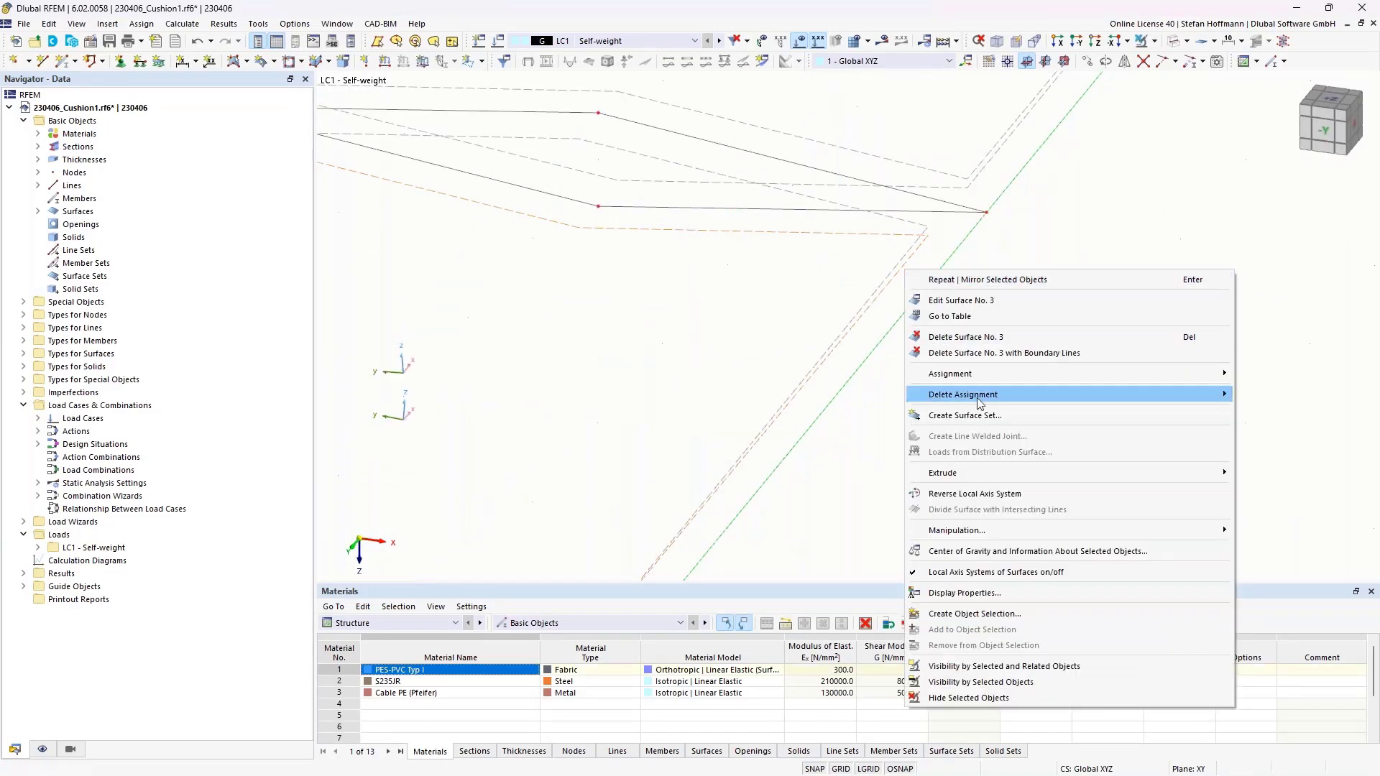
{"action": "key", "text": "Escape"}
{"action": "middle_click_drag", "start_coordinate": [698, 190], "coordinate": [768, 323]}
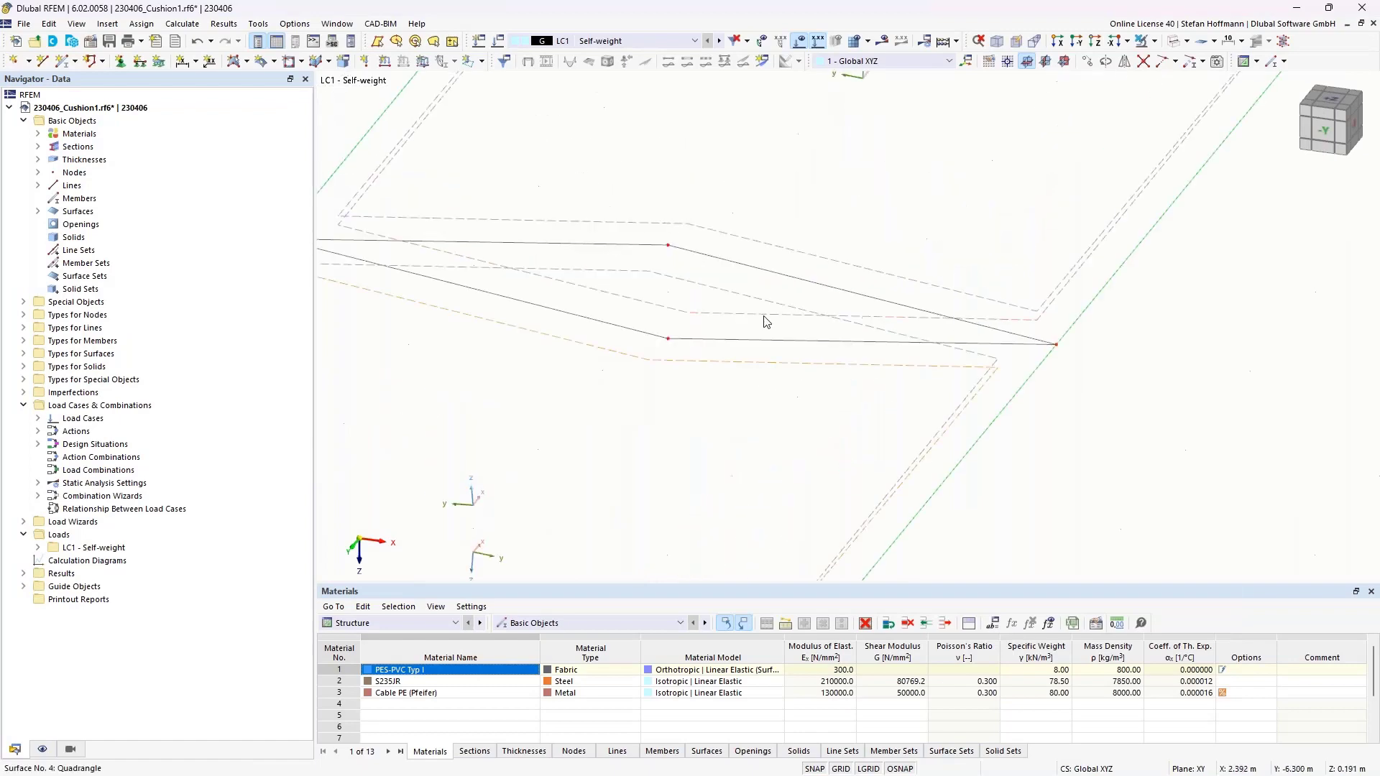
{"action": "right_click", "coordinate": [765, 322]}
{"action": "left_click", "coordinate": [805, 537]}
{"action": "scroll", "coordinate": [725, 435], "scroll_direction": "down", "scroll_amount": 6}
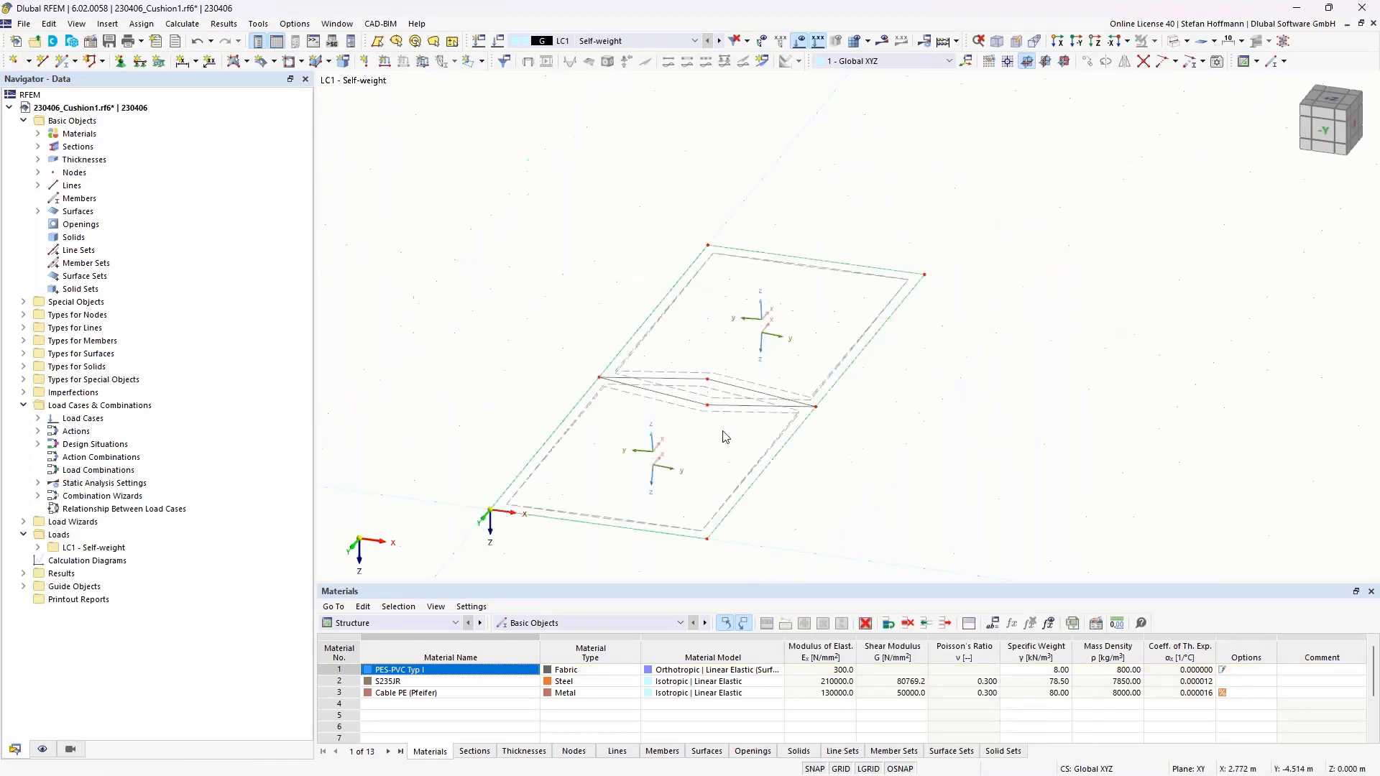
{"action": "middle_click_drag", "start_coordinate": [712, 352], "coordinate": [594, 337], "text": "ctrl"}
{"action": "middle_click_drag", "start_coordinate": [649, 412], "coordinate": [755, 392], "text": "ctrl"}
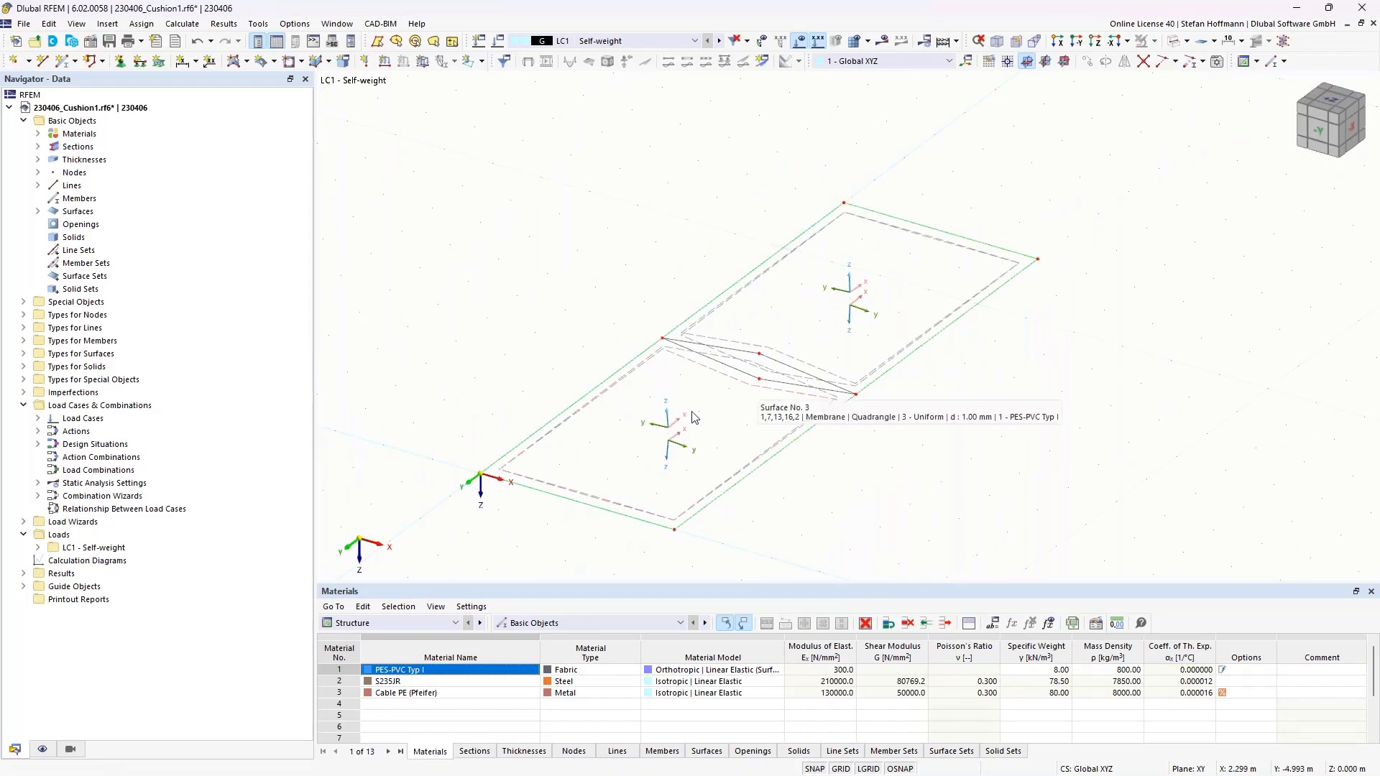
Begin defining a new solid and set its solid type to Gas.
{"action": "right_click", "coordinate": [69, 236]}
{"action": "left_click", "coordinate": [113, 262]}
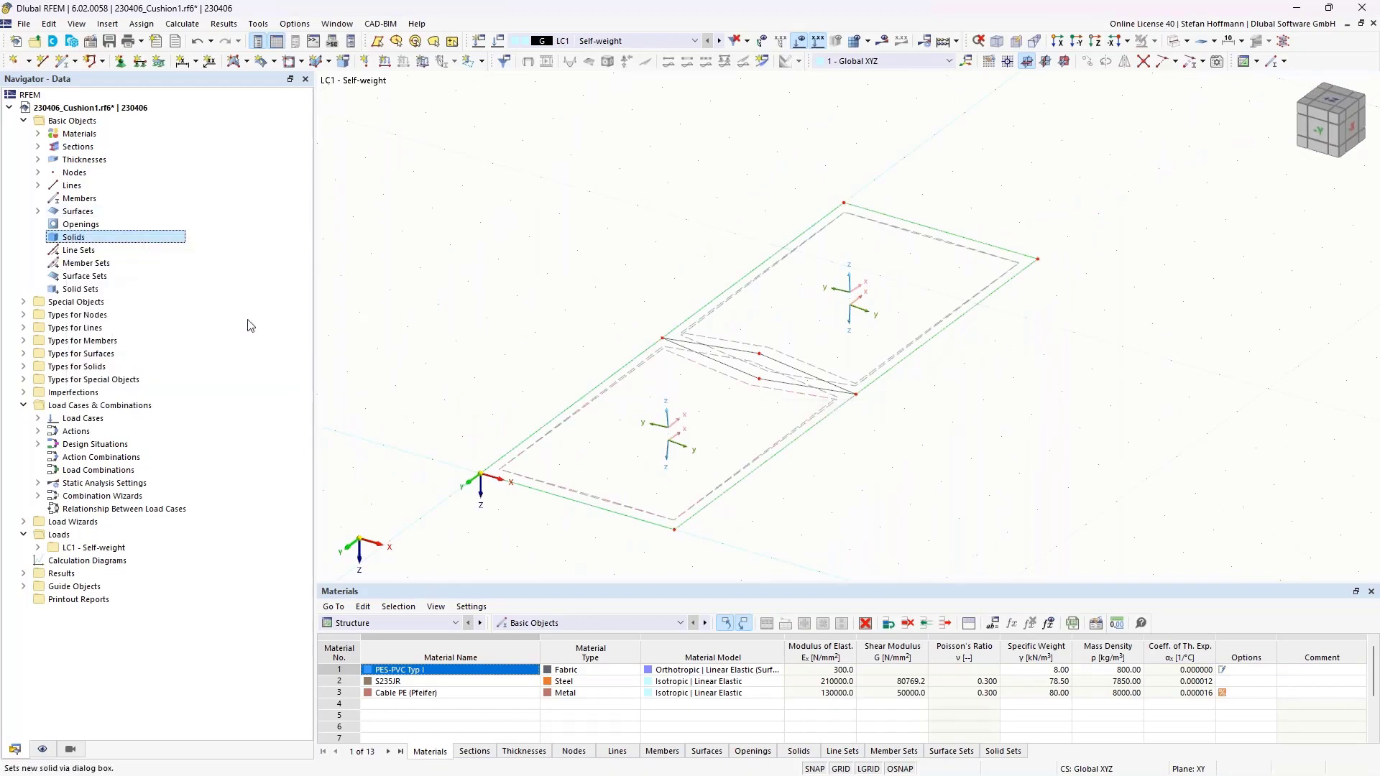
{"action": "left_click", "coordinate": [298, 199]}
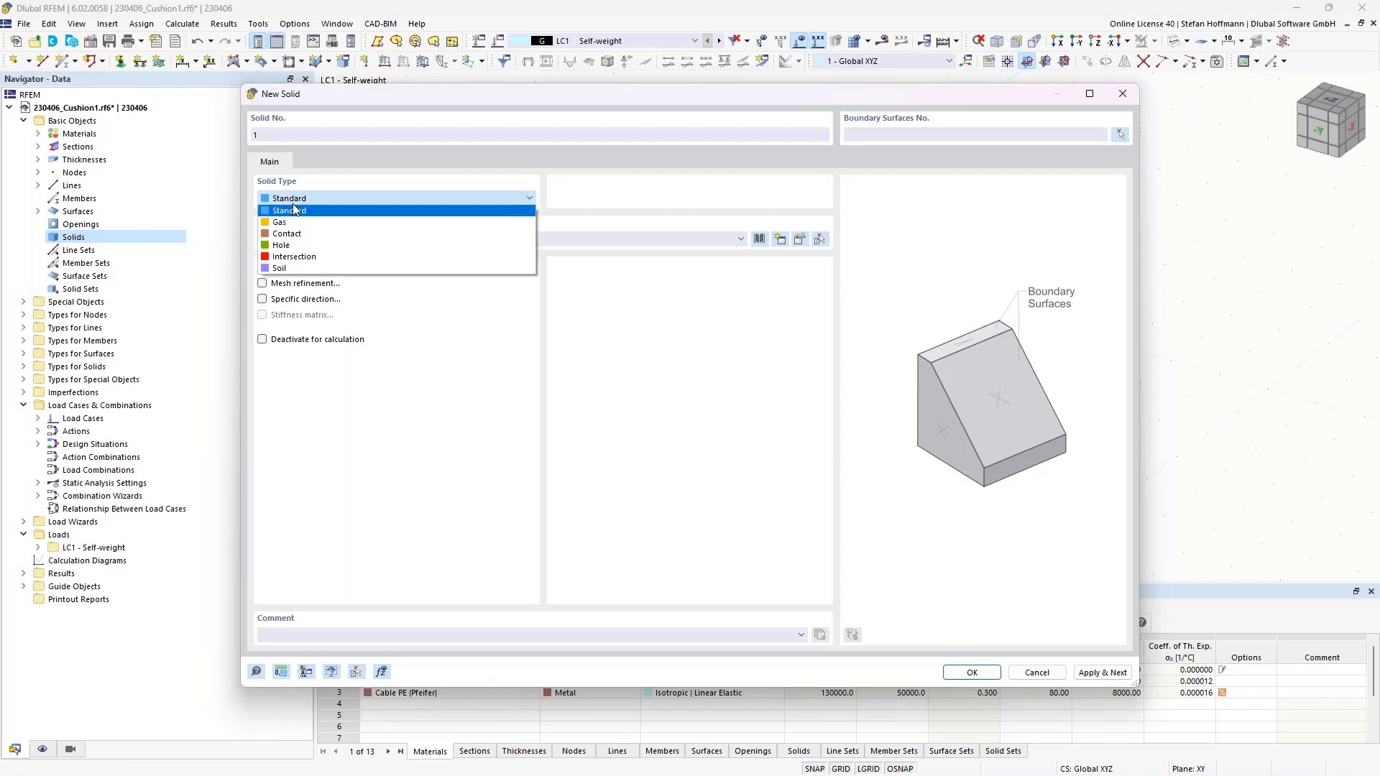
{"action": "left_click", "coordinate": [314, 234]}
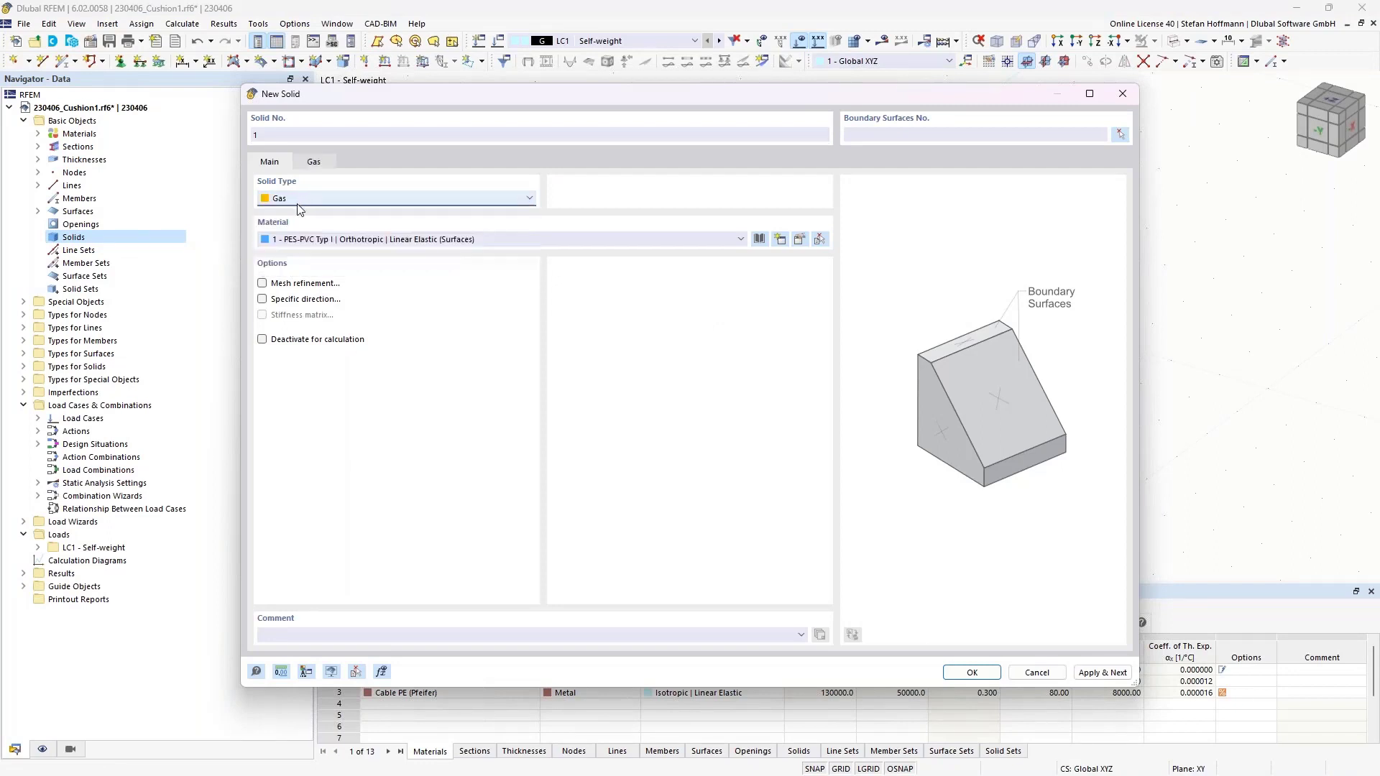
Create a new material for the solid by choosing Dry air from the library's Gas materials.
{"action": "left_click", "coordinate": [312, 242]}
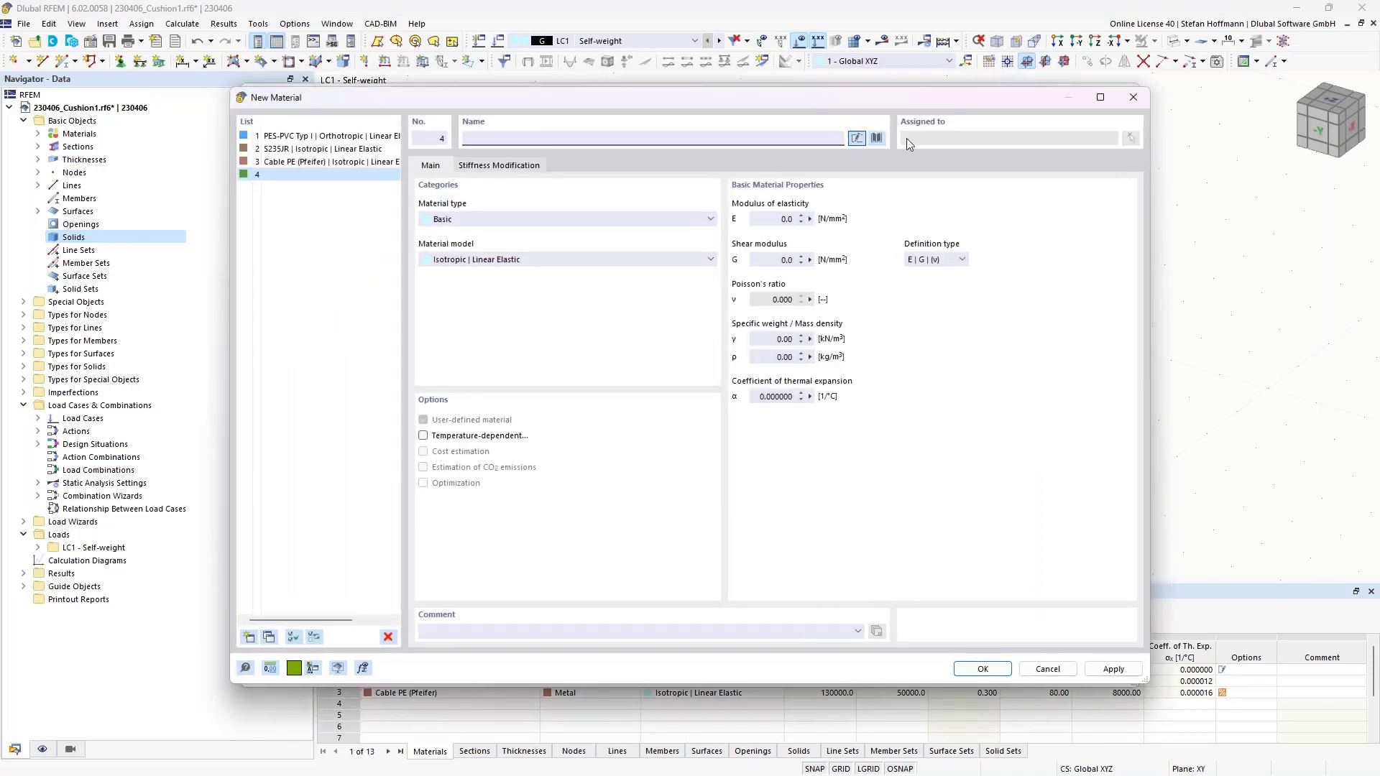
{"action": "left_click", "coordinate": [876, 137]}
{"action": "left_click", "coordinate": [283, 184]}
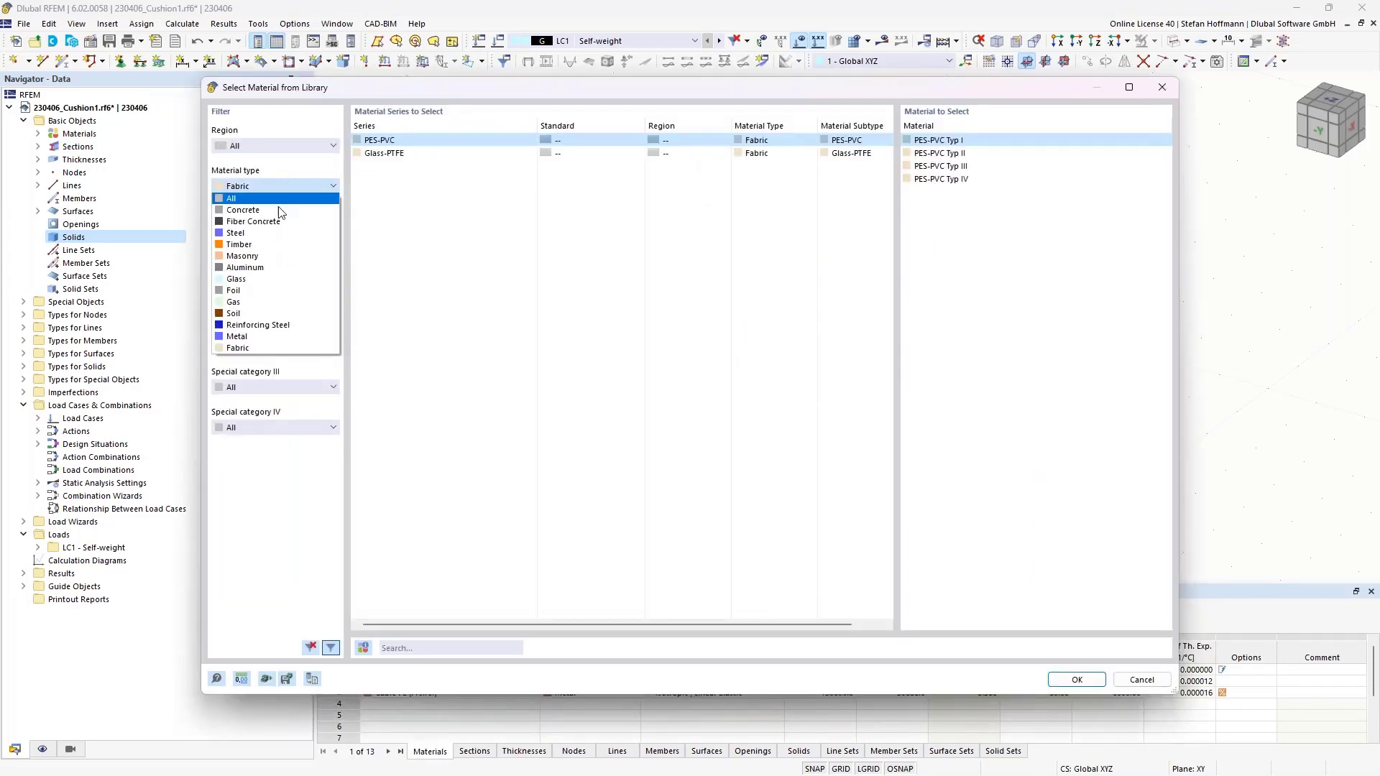
{"action": "left_click", "coordinate": [252, 302]}
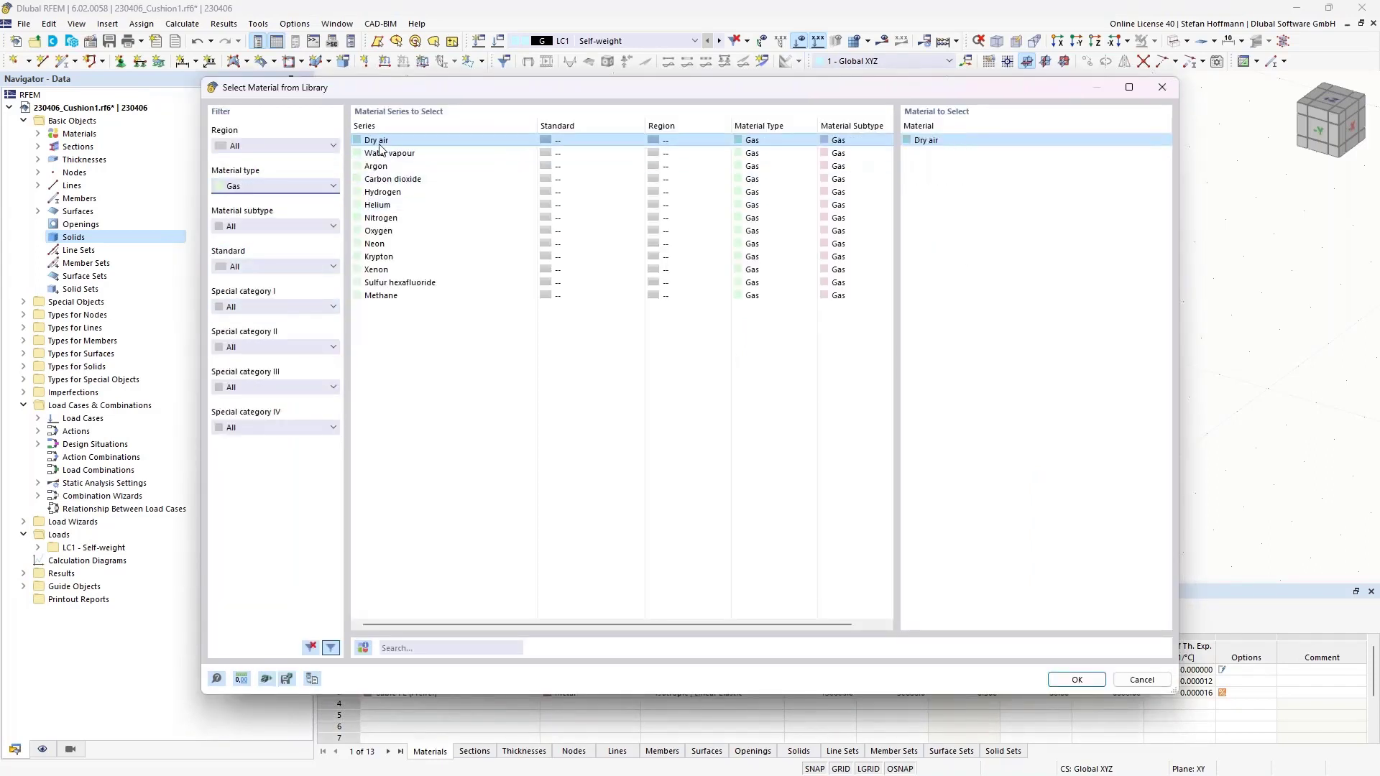
{"action": "left_click", "coordinate": [1073, 680]}
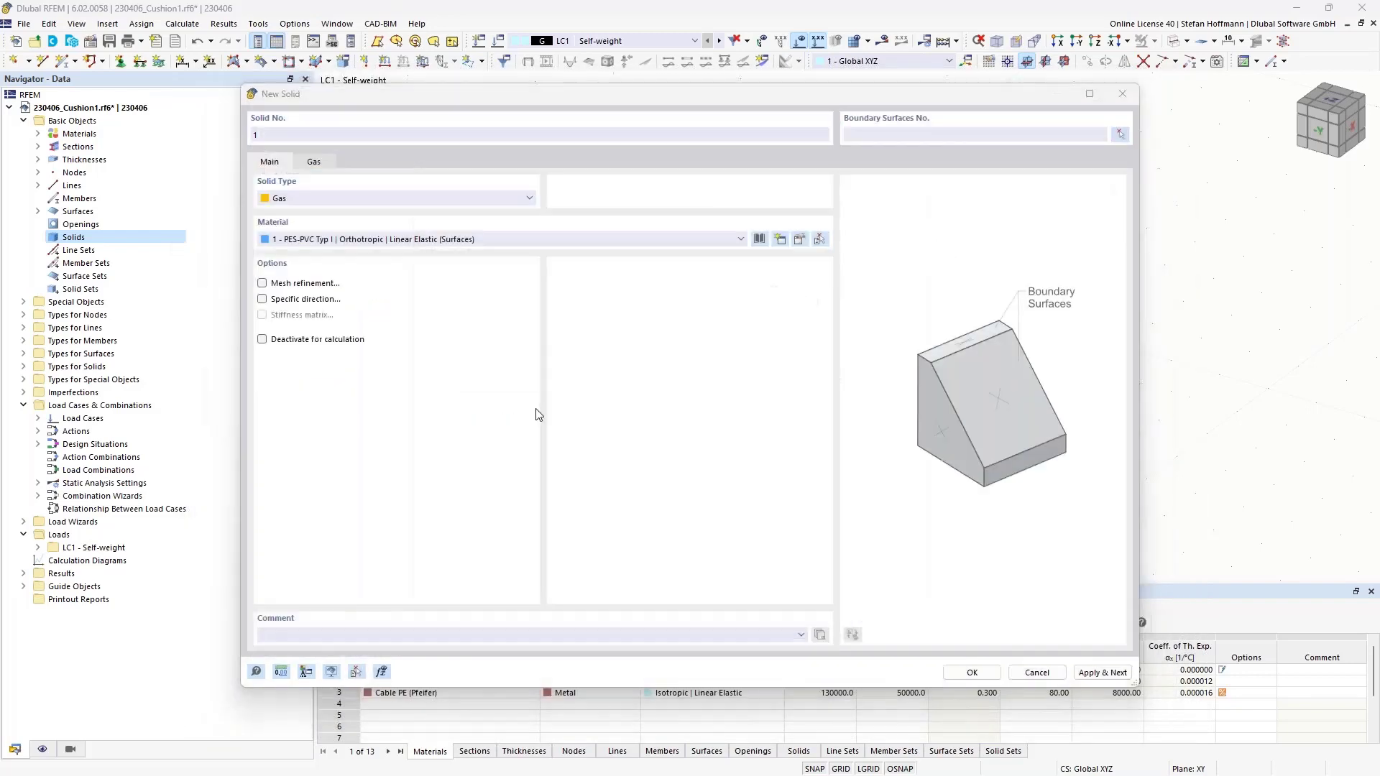
Define a new gas for the solid with a pressure of 1.00 bar and a temperature of 23.0 °C.
{"action": "left_click", "coordinate": [314, 163]}
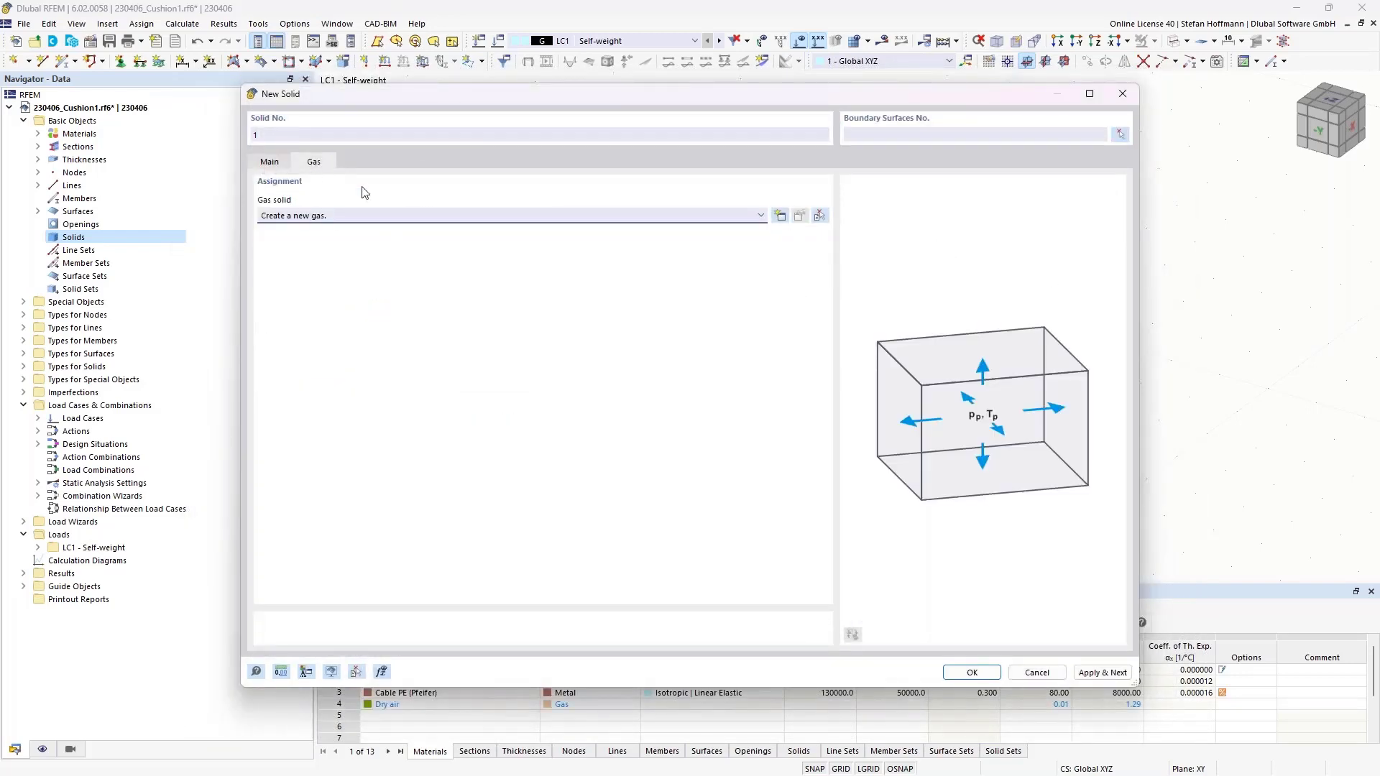
{"action": "left_click", "coordinate": [781, 215]}
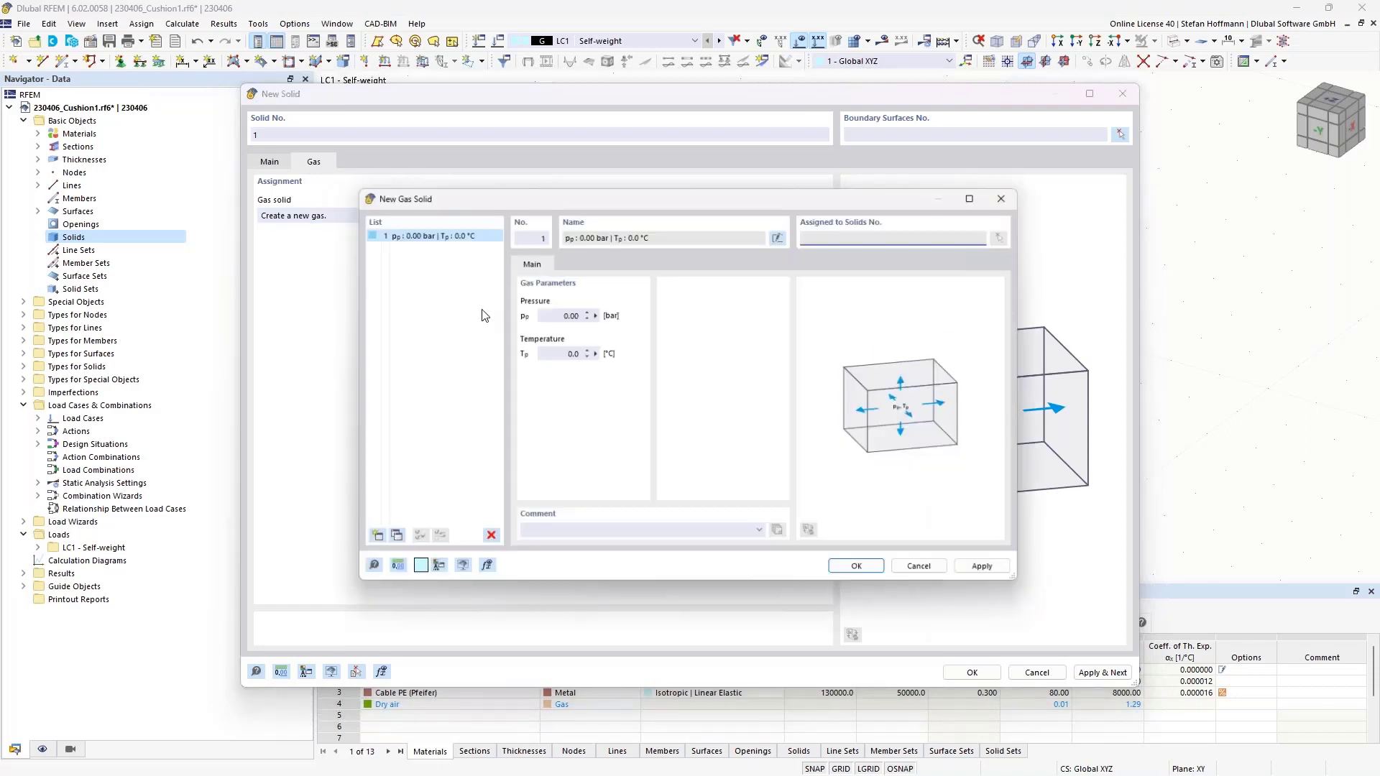
{"action": "left_click", "coordinate": [558, 313]}
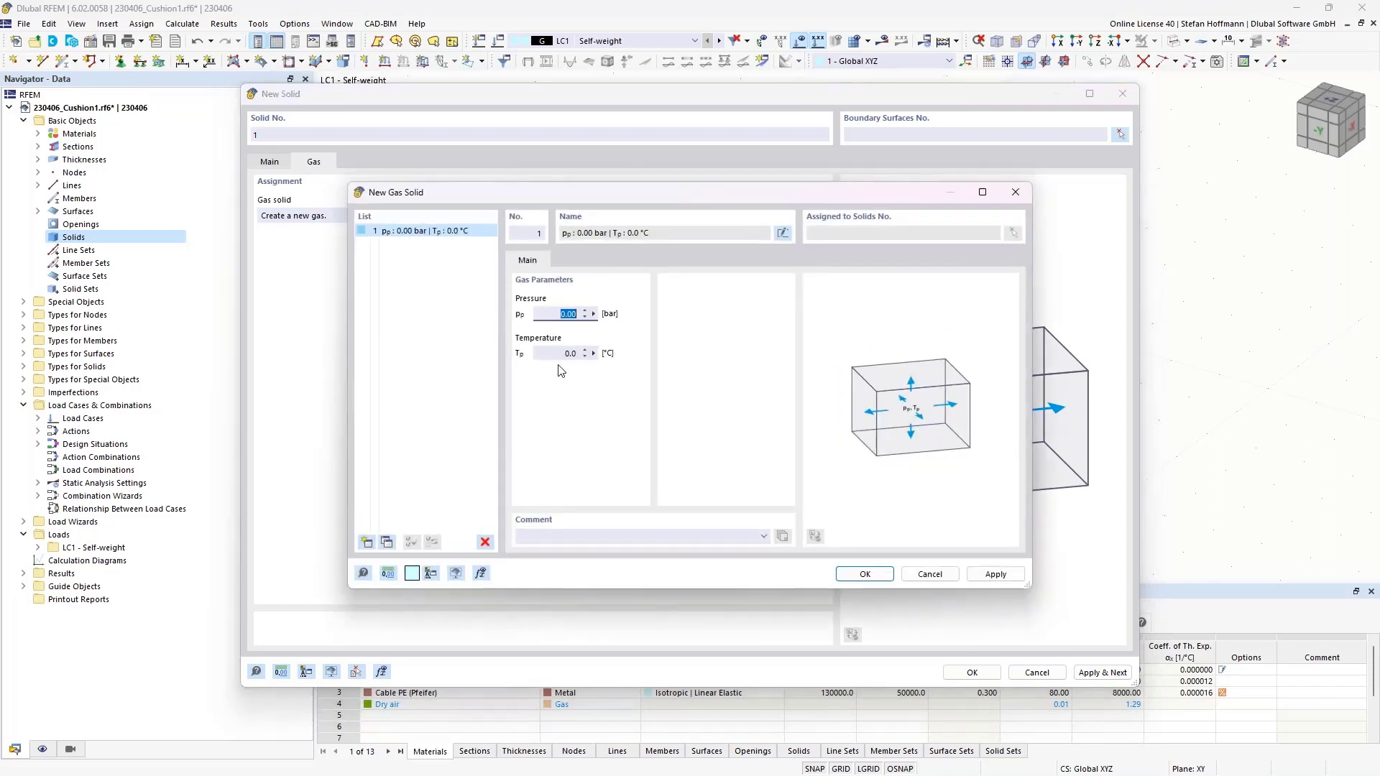
{"action": "type", "text": "1"}
{"action": "key", "text": "Tab"}
{"action": "left_click", "coordinate": [866, 574]}
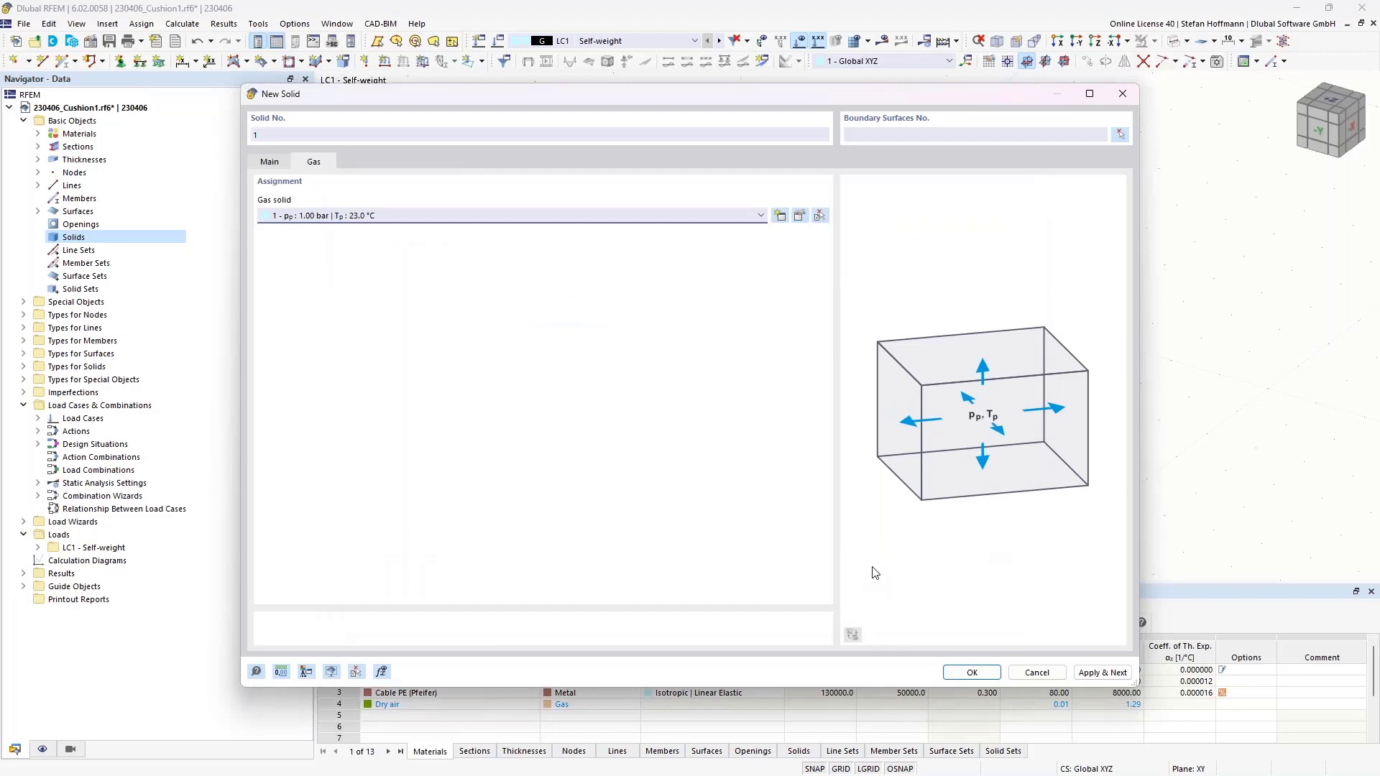
Assign surfaces 1-4 as the gas solid's boundary surfaces and finish creating the solid.
{"action": "left_click", "coordinate": [972, 672]}
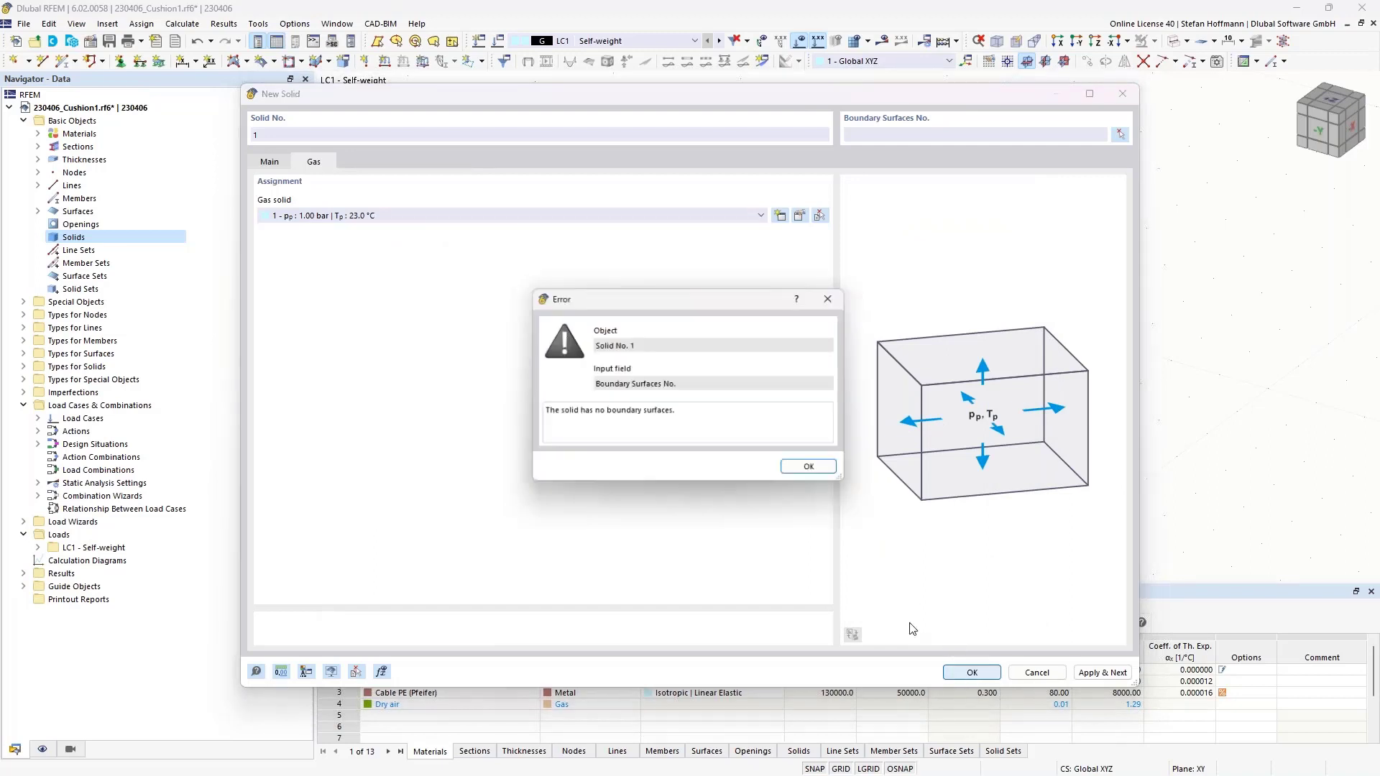
{"action": "left_click", "coordinate": [815, 470]}
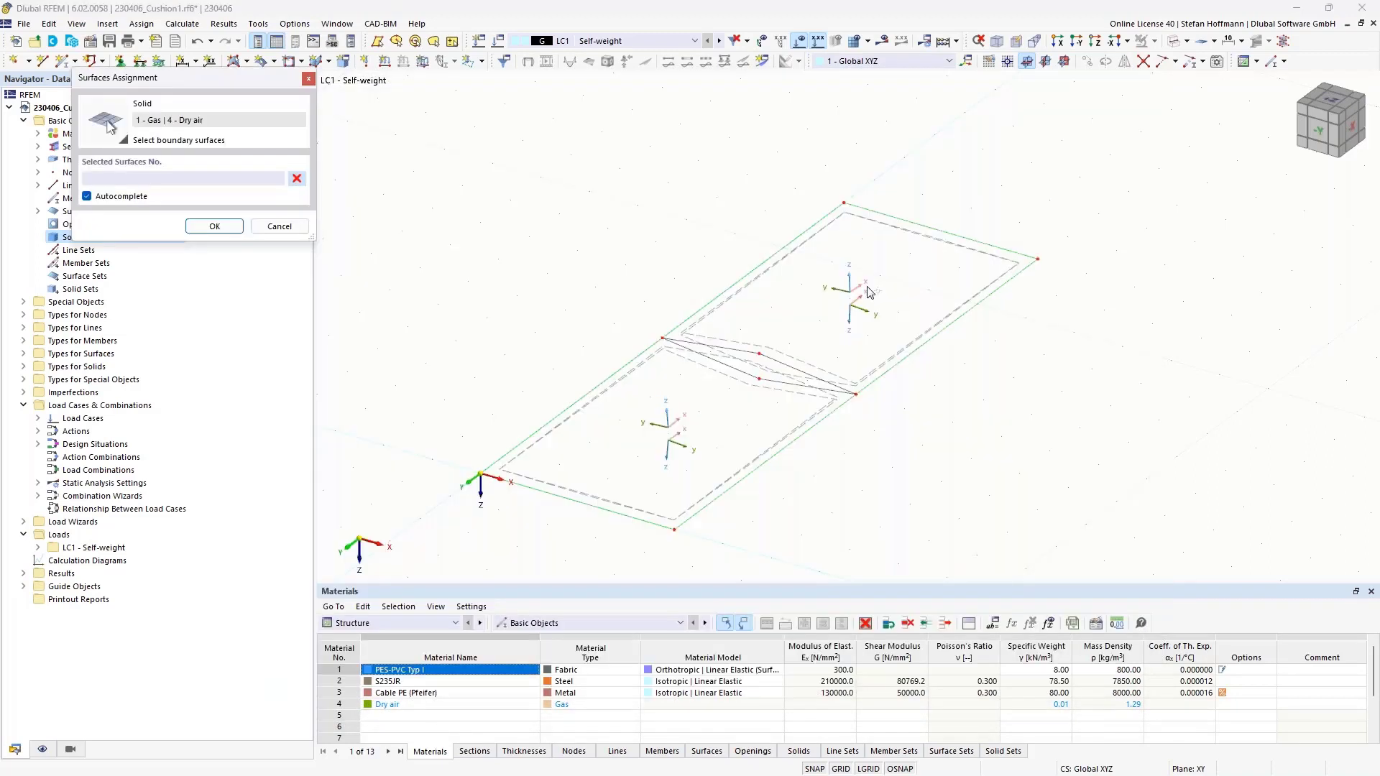
{"action": "left_click_drag", "start_coordinate": [567, 185], "coordinate": [953, 450]}
{"action": "left_click", "coordinate": [209, 227]}
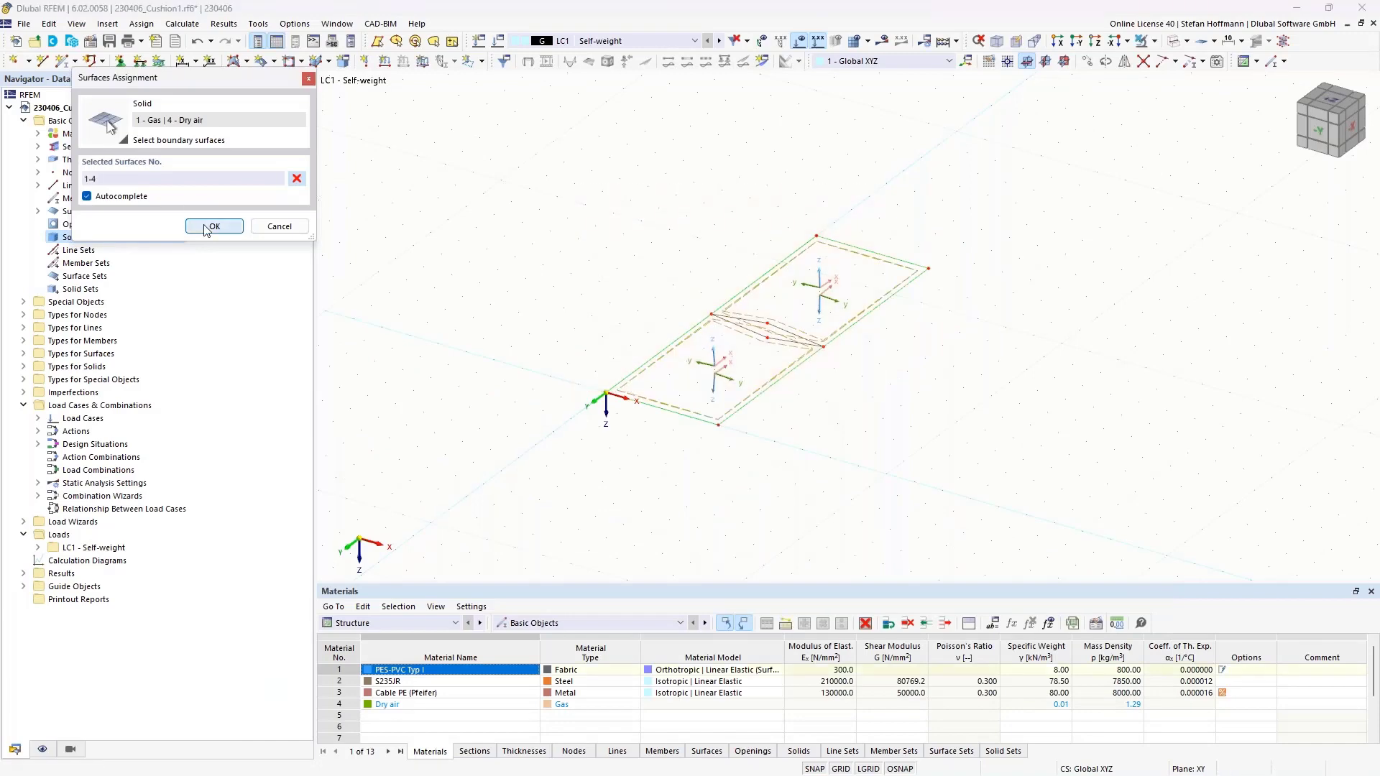
{"action": "left_click", "coordinate": [974, 672]}
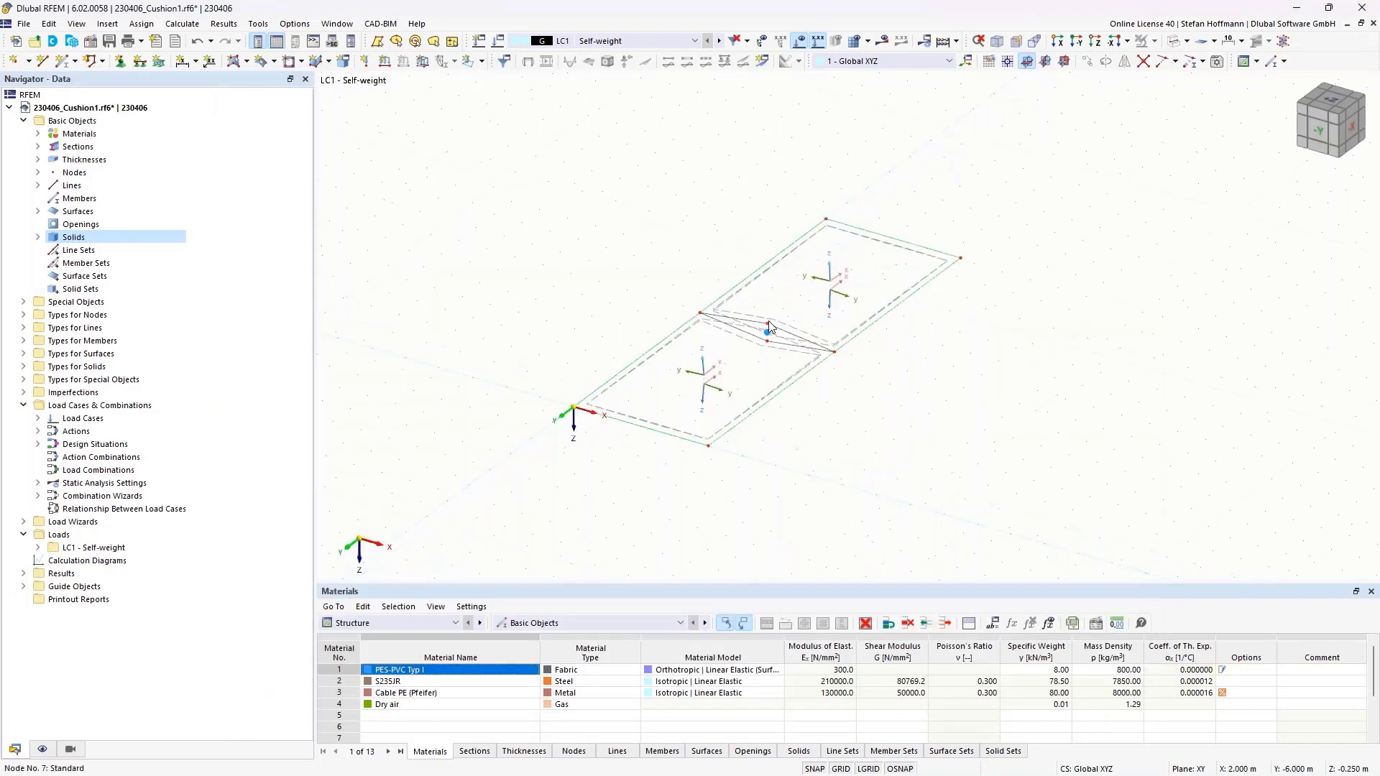
Bring up the available commands for surface 1.
{"action": "scroll", "coordinate": [764, 358], "scroll_direction": "down", "scroll_amount": 3}
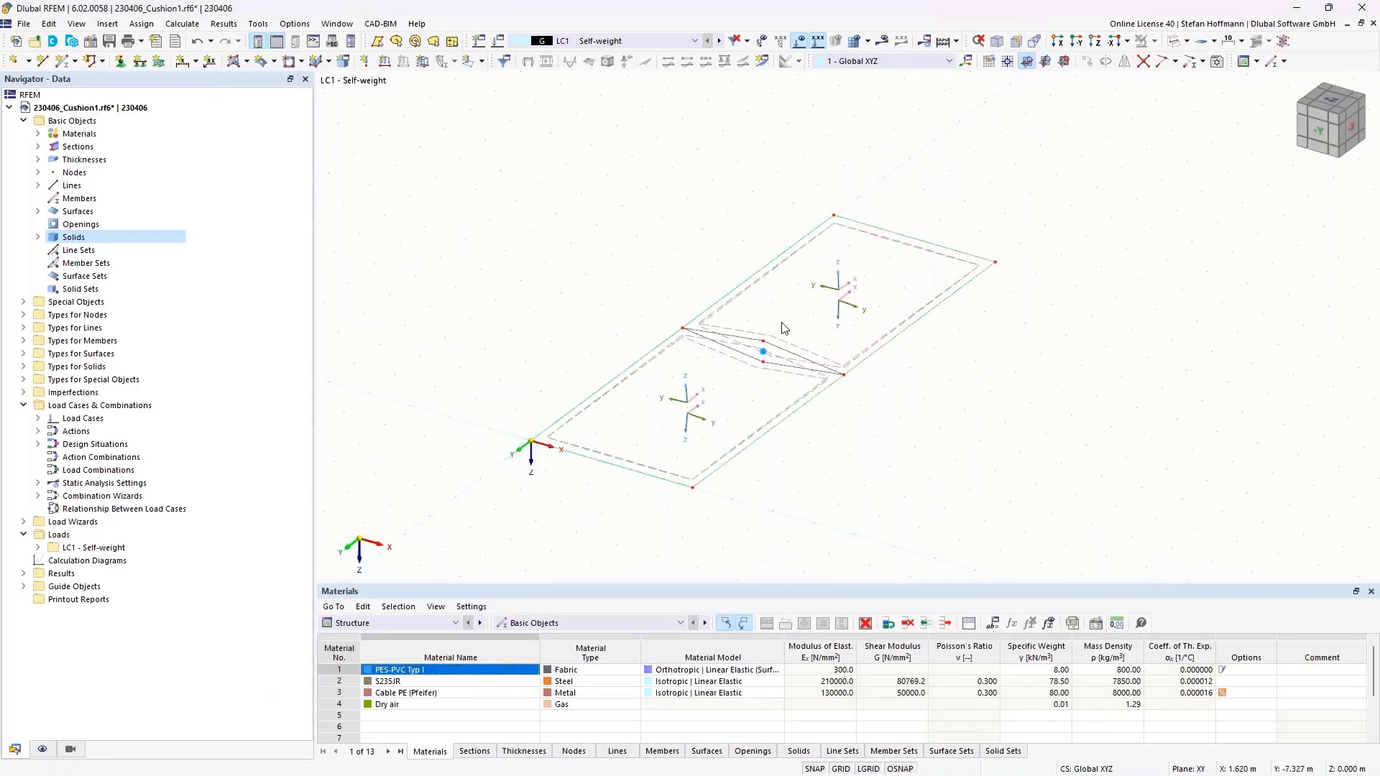
{"action": "right_click", "coordinate": [751, 438]}
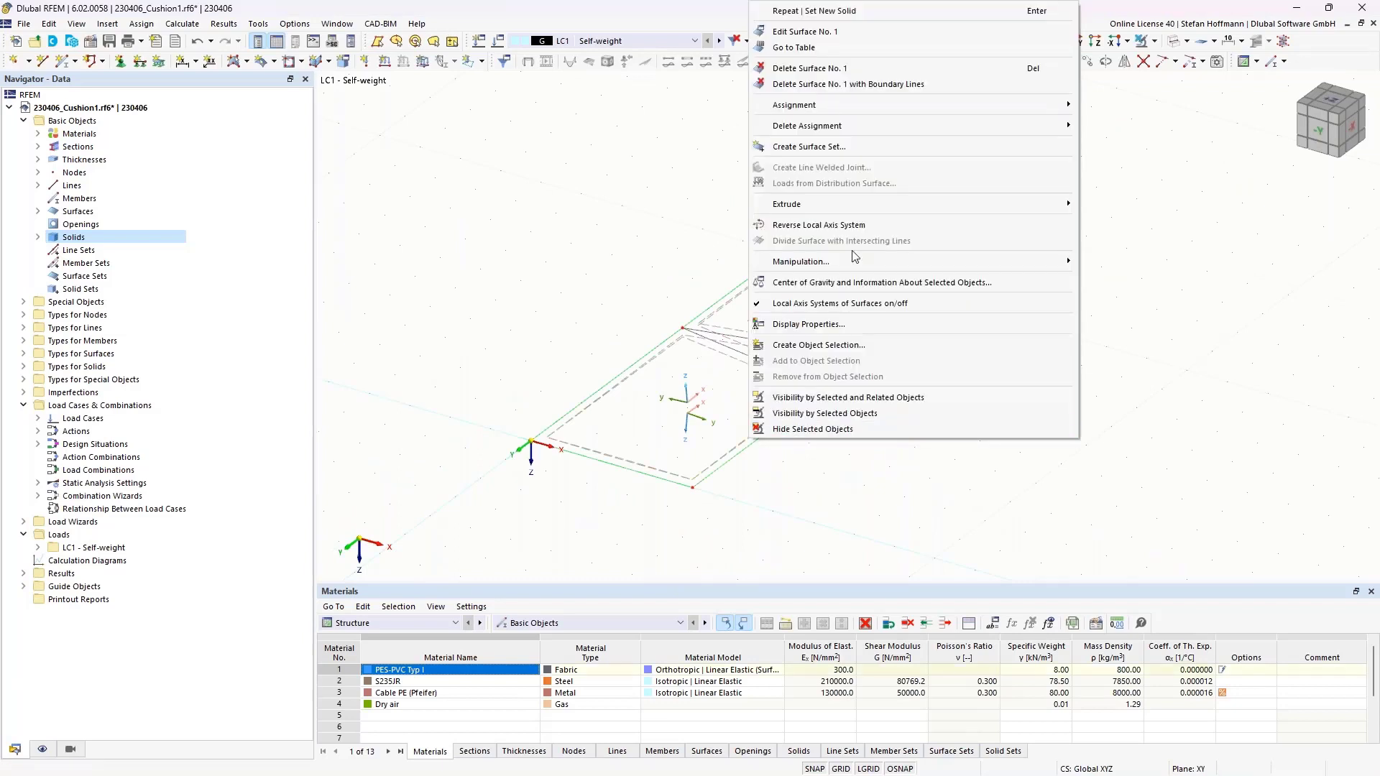
Turn off the display of the surfaces' local axis systems.
{"action": "left_click", "coordinate": [851, 304]}
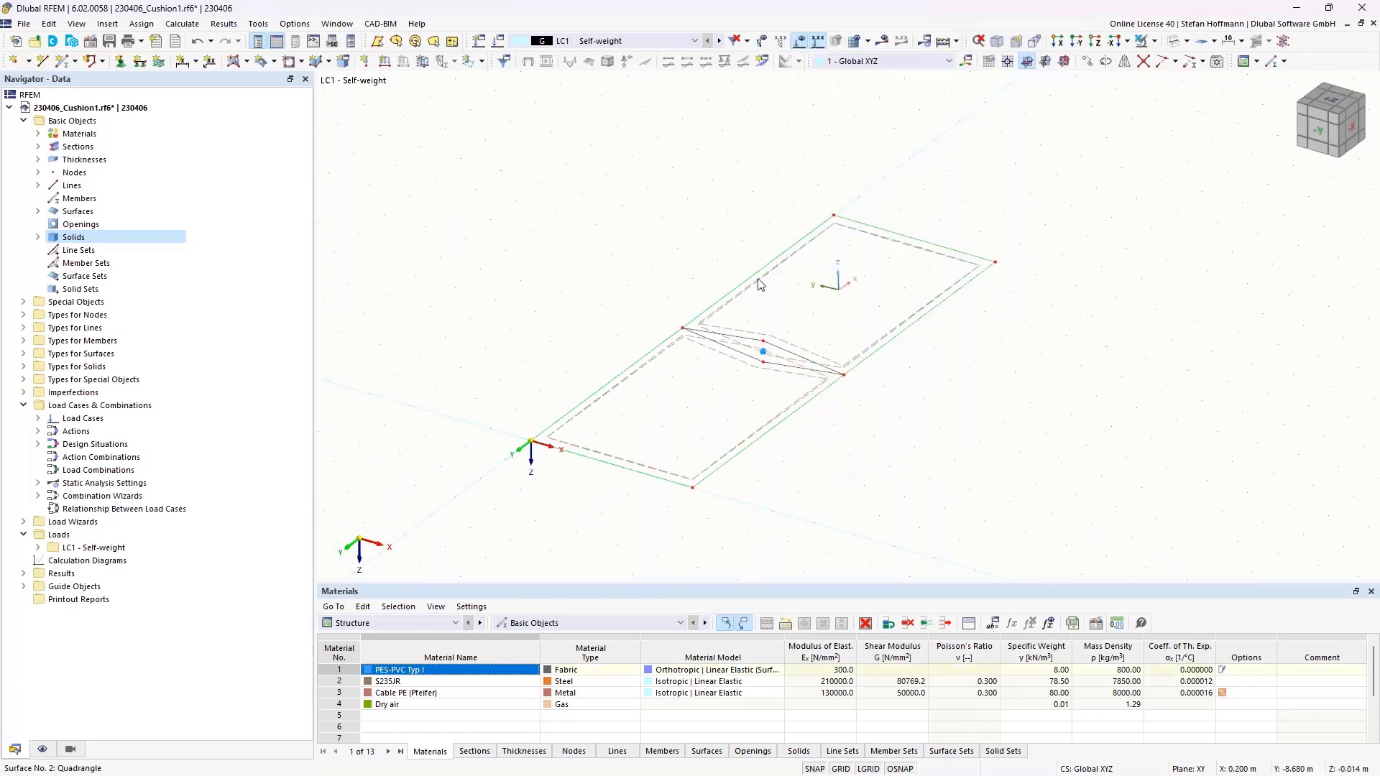
{"action": "middle_click_drag", "start_coordinate": [787, 297], "coordinate": [760, 302], "text": "ctrl"}
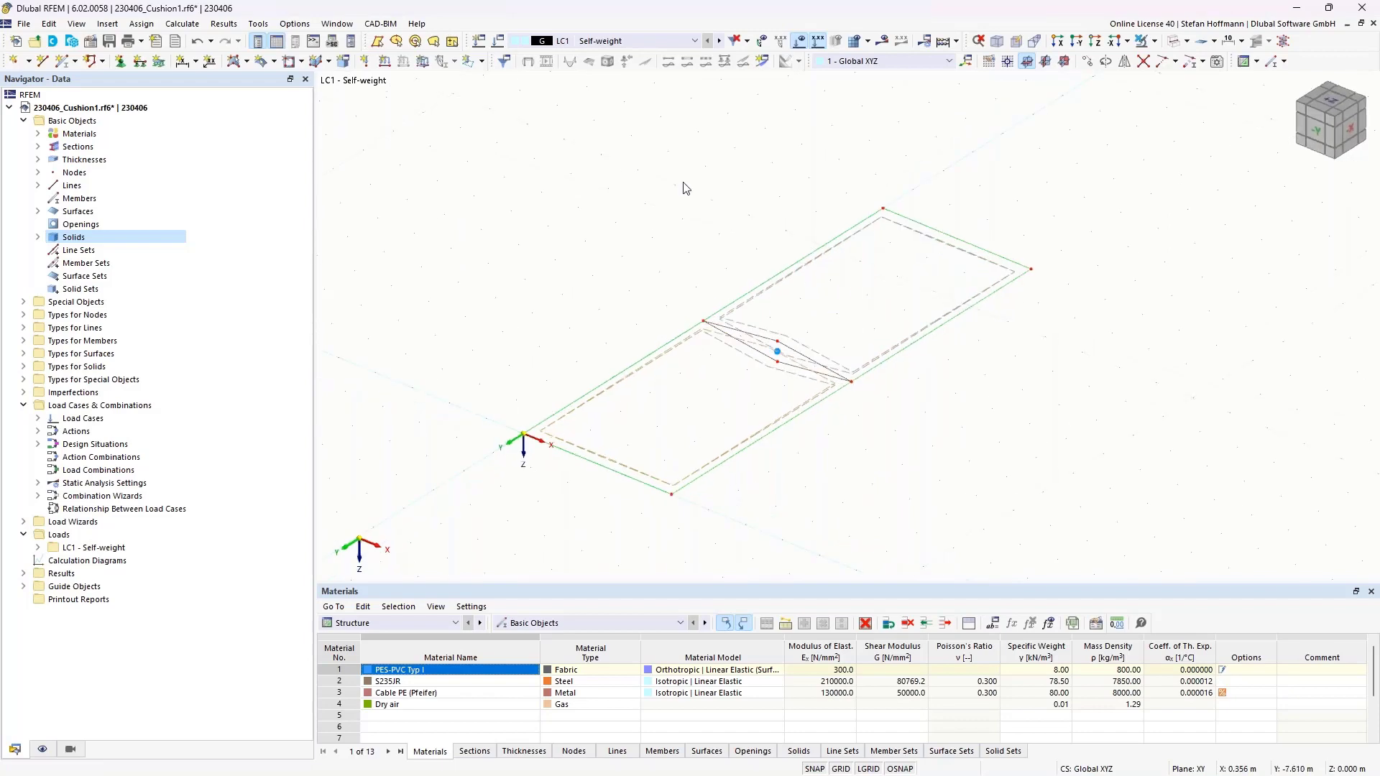
Rename load case LC1 as IS, set its action category to Prestress and deactivate its self-weight.
{"action": "left_click", "coordinate": [498, 43]}
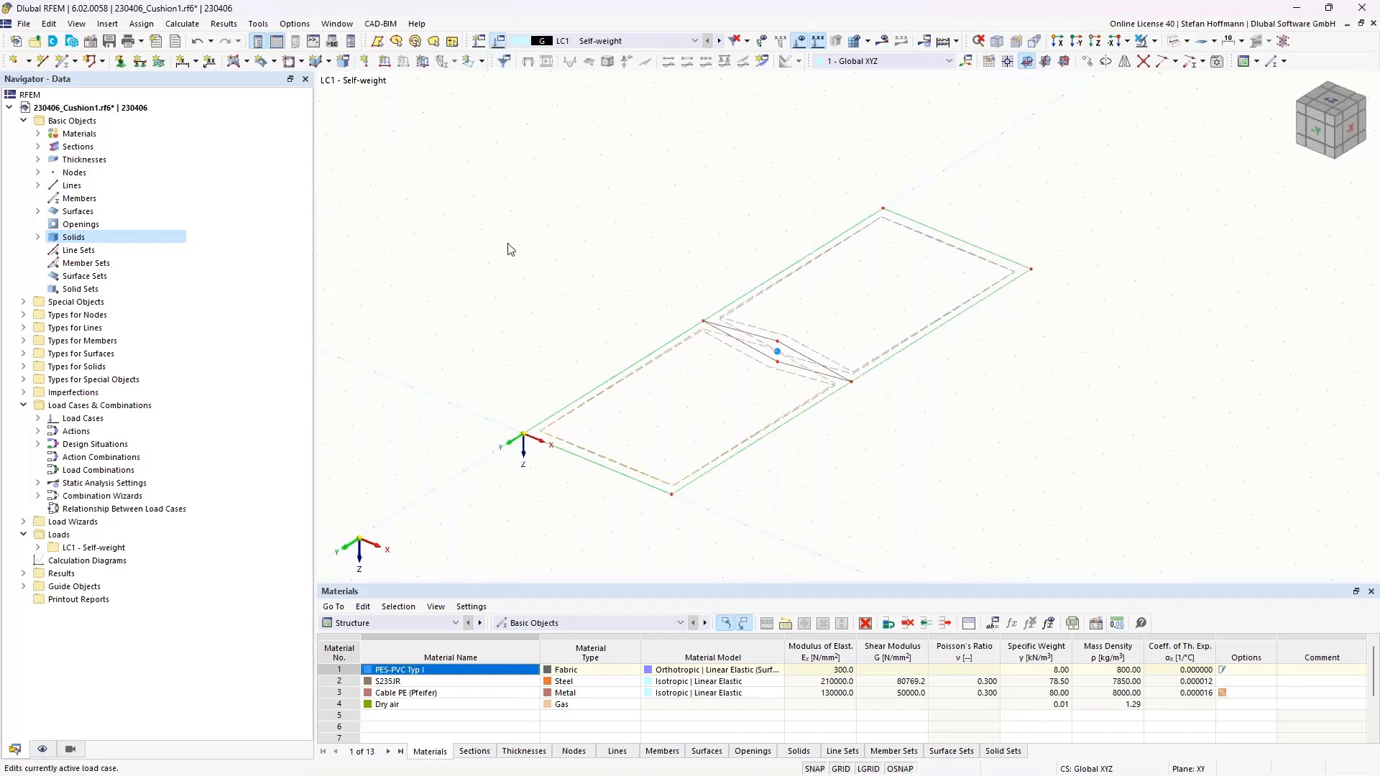
{"action": "left_click", "coordinate": [522, 348]}
{"action": "scroll", "coordinate": [522, 350], "scroll_direction": "up", "scroll_amount": 3}
{"action": "left_click", "coordinate": [525, 369]}
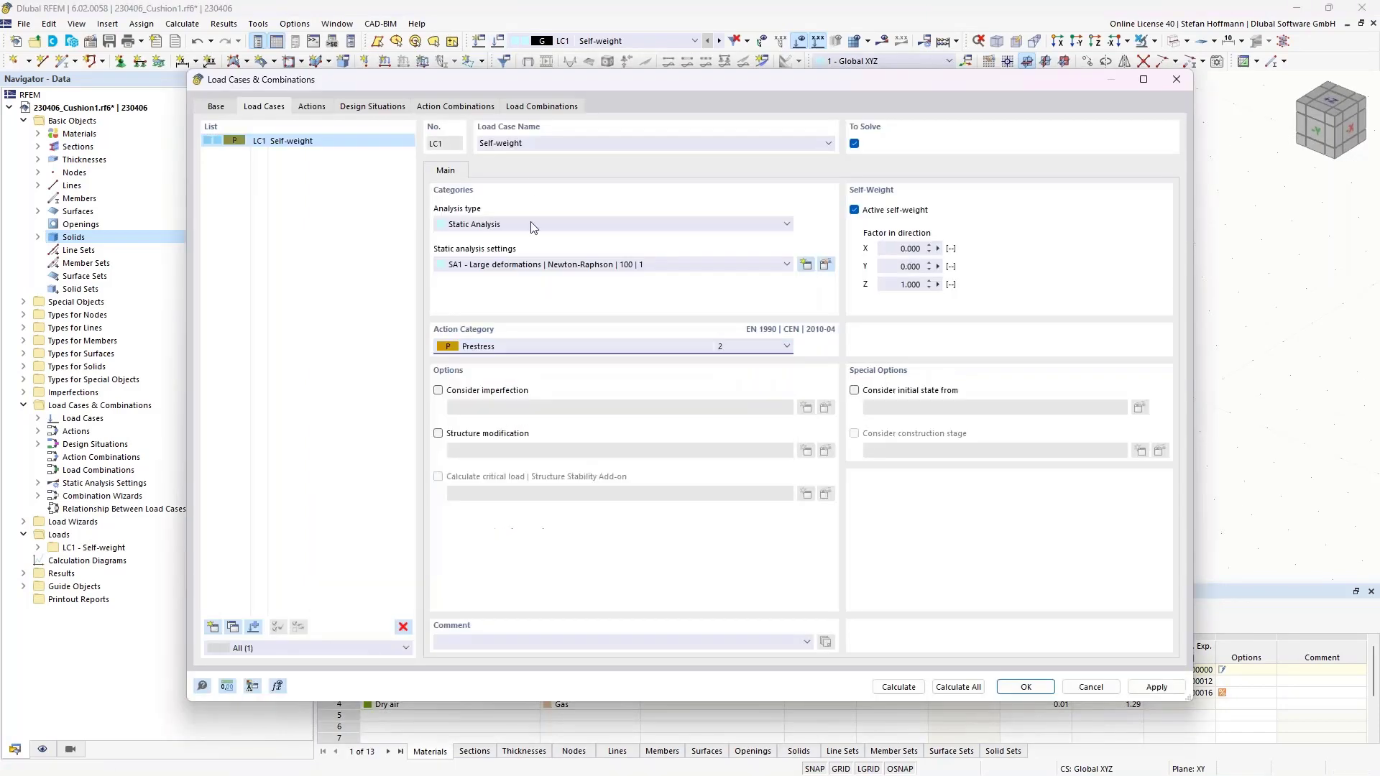
{"action": "type", "text": "IS"}
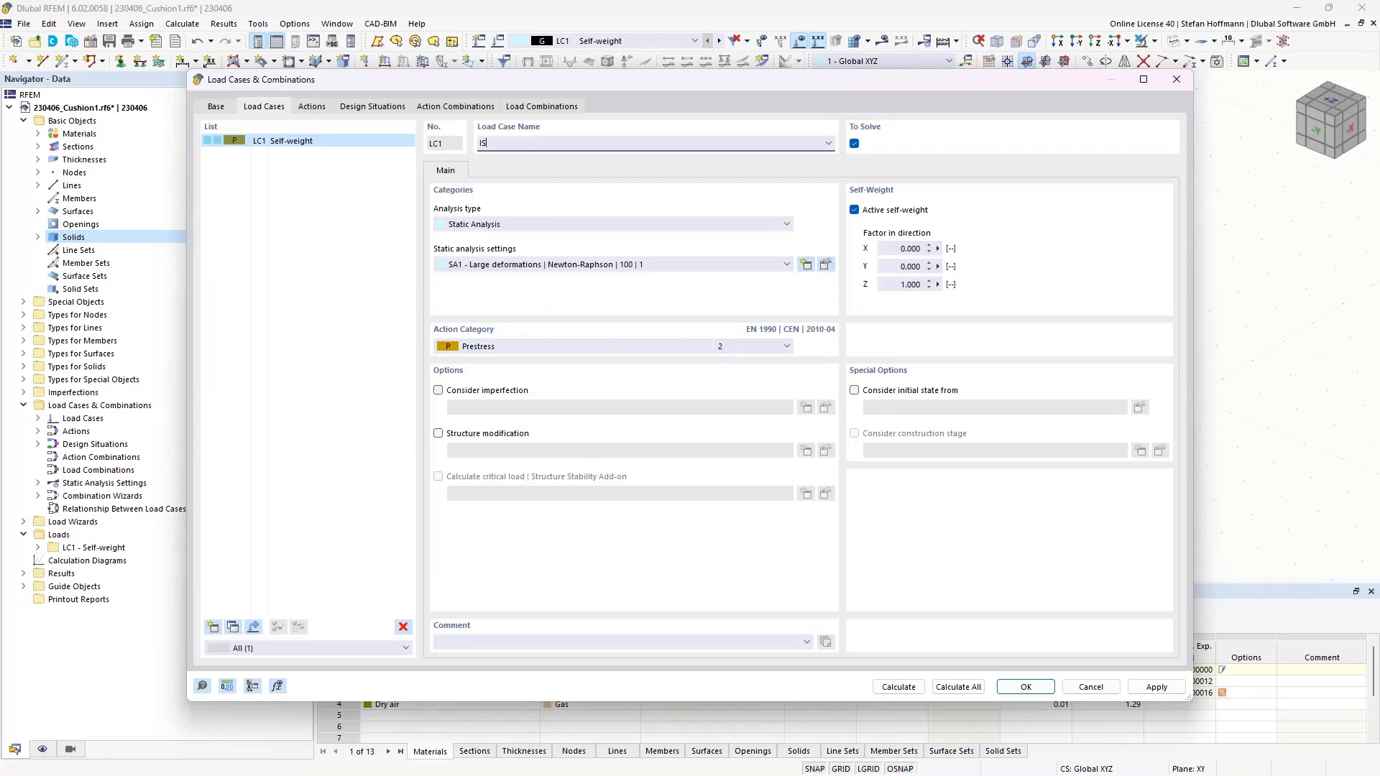
{"action": "left_click", "coordinate": [854, 210]}
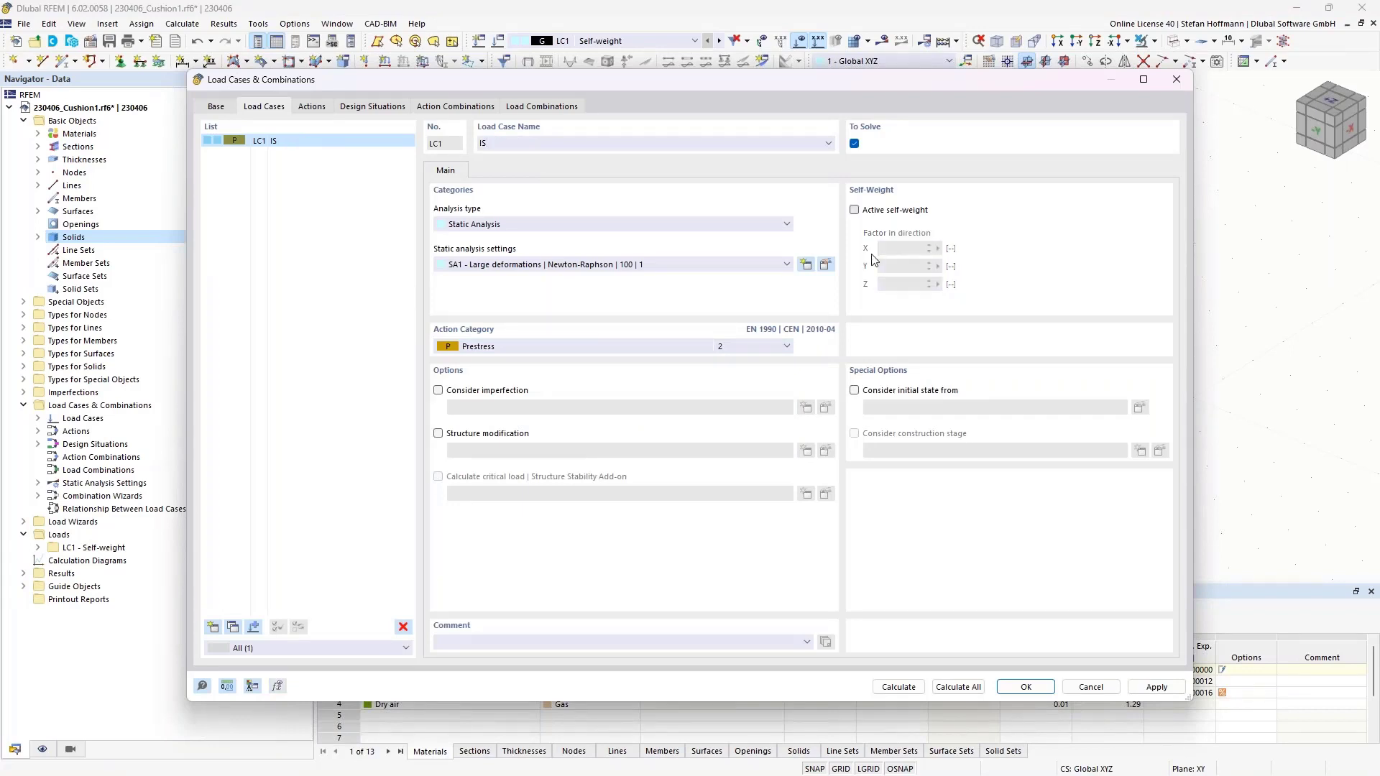
{"action": "left_click", "coordinate": [1025, 686]}
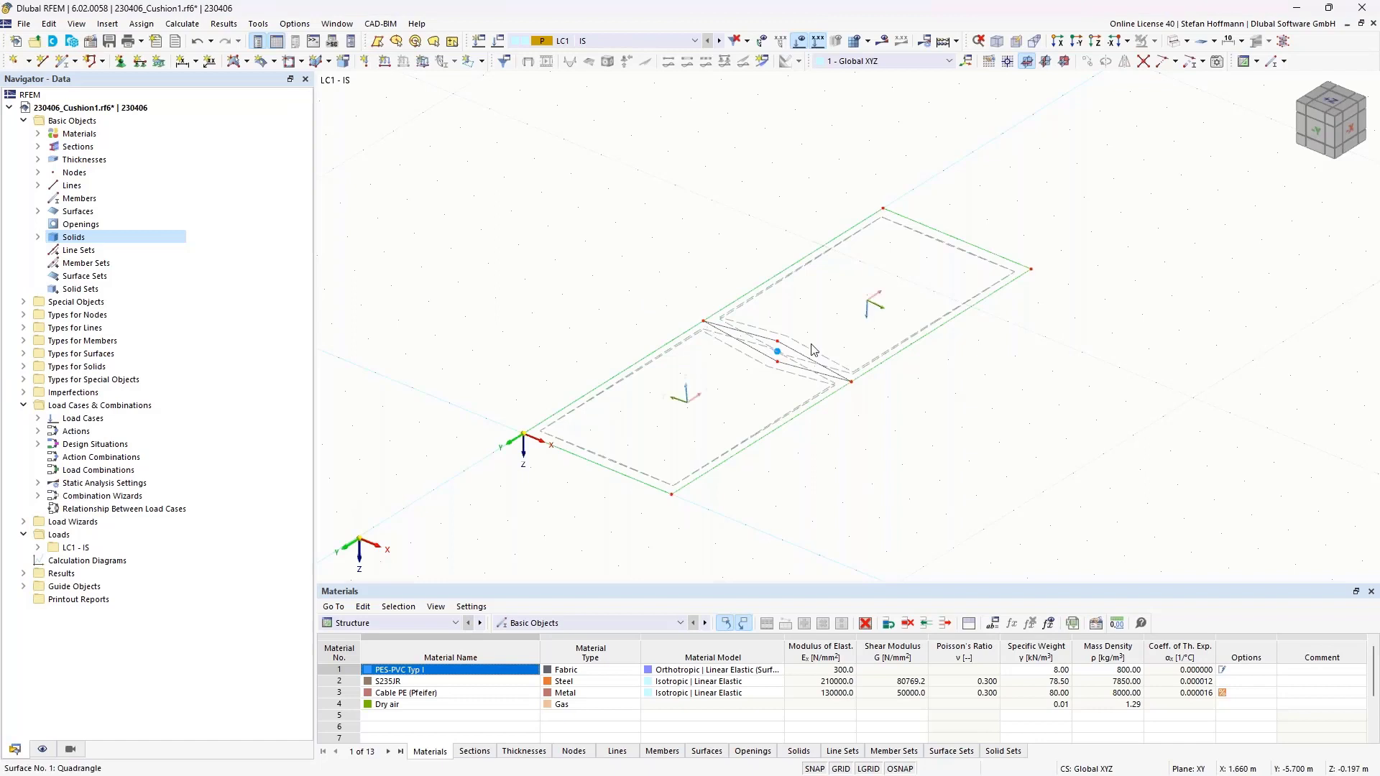
Apply a uniform form-finding surface load to surfaces 1-4 with forces nx 0.75 kN/m and ny 1.56 kN/m.
{"action": "left_click_drag", "start_coordinate": [815, 329], "coordinate": [748, 384]}
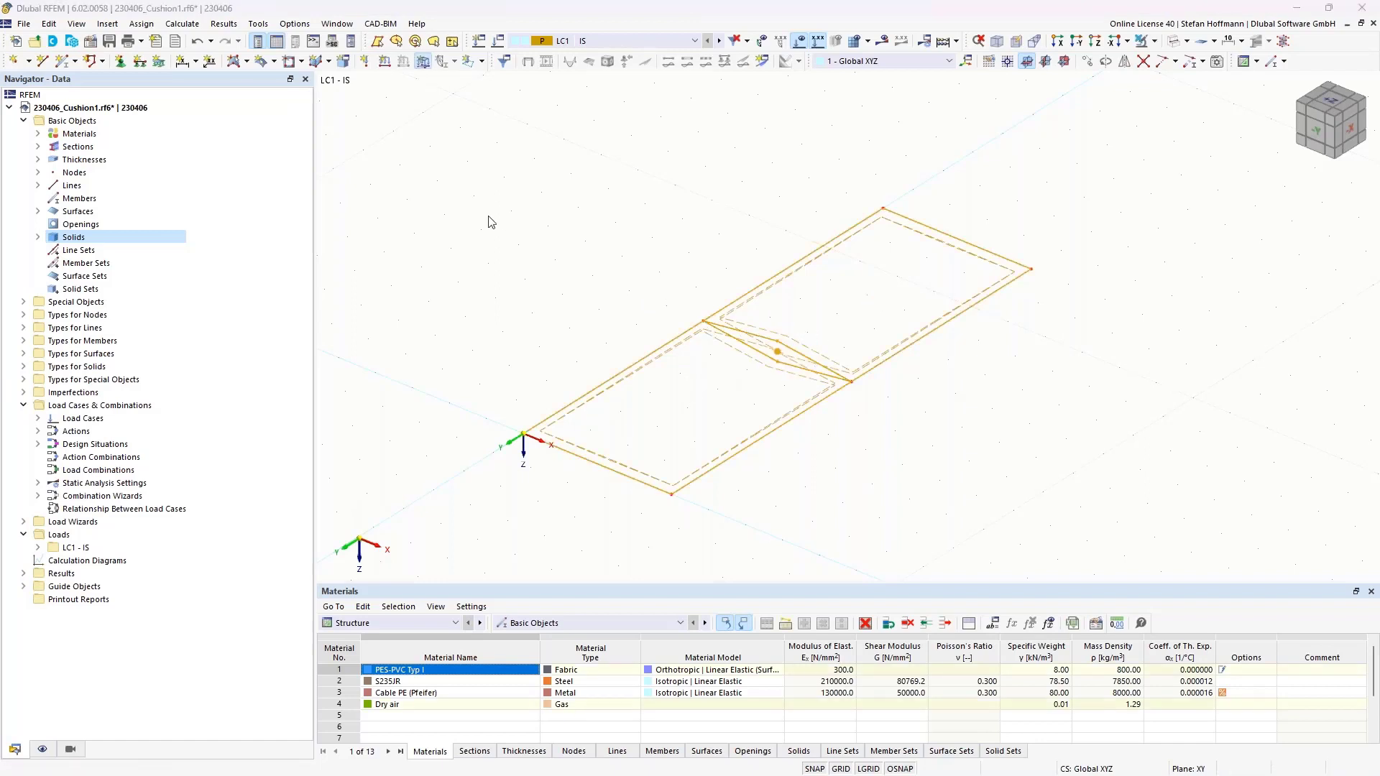
{"action": "left_click", "coordinate": [464, 243]}
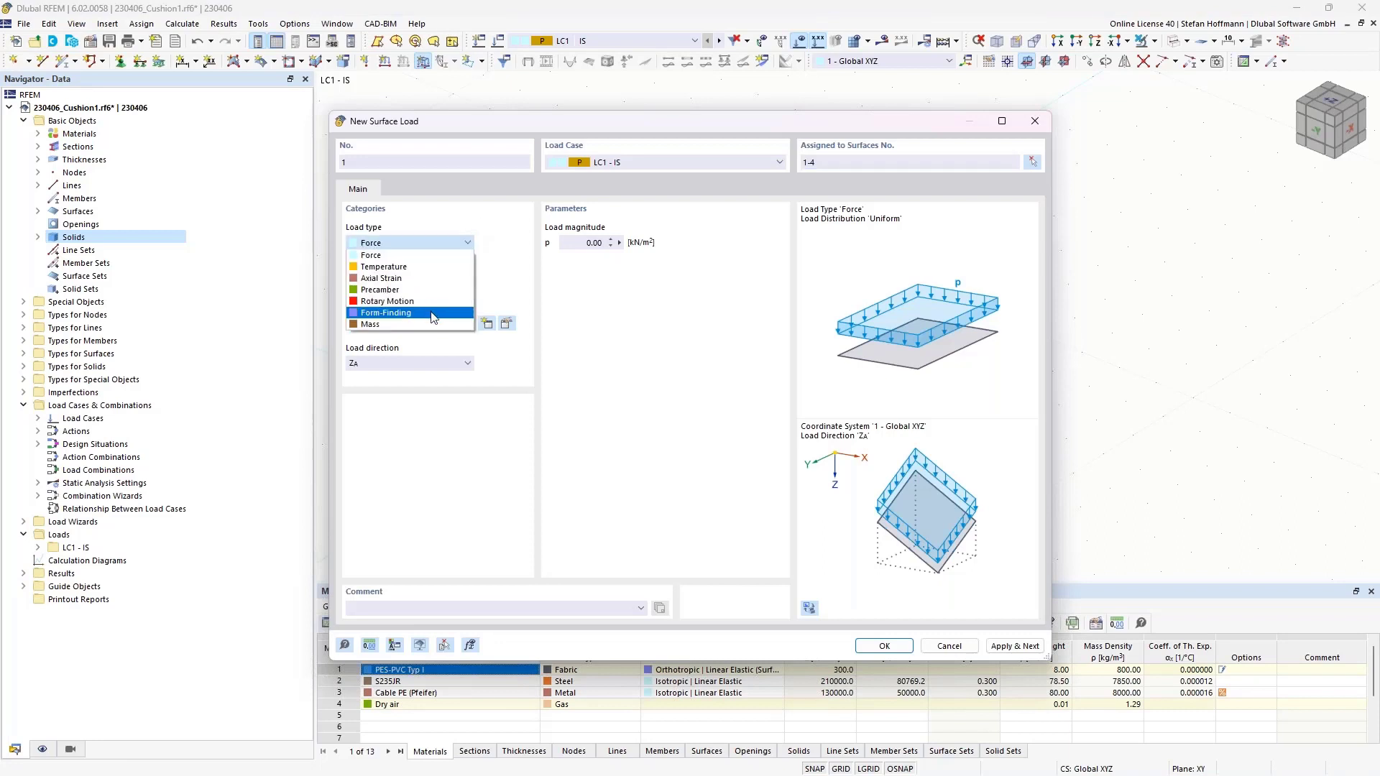
{"action": "left_click", "coordinate": [435, 314]}
{"action": "left_click", "coordinate": [597, 324]}
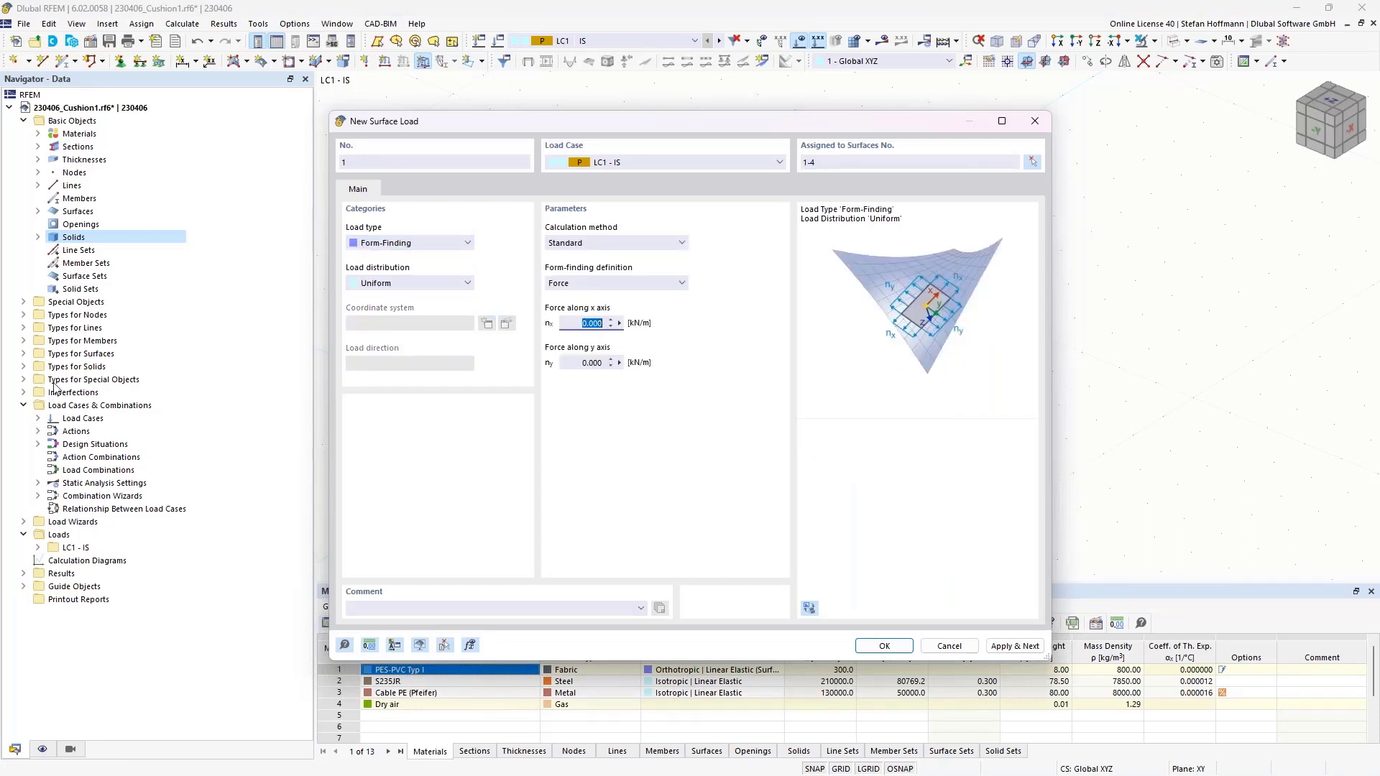
{"action": "type", "text": ",7"}
{"action": "type", "text": "5"}
{"action": "left_click", "coordinate": [569, 364]}
{"action": "type", "text": "1,"}
{"action": "left_click", "coordinate": [891, 642]}
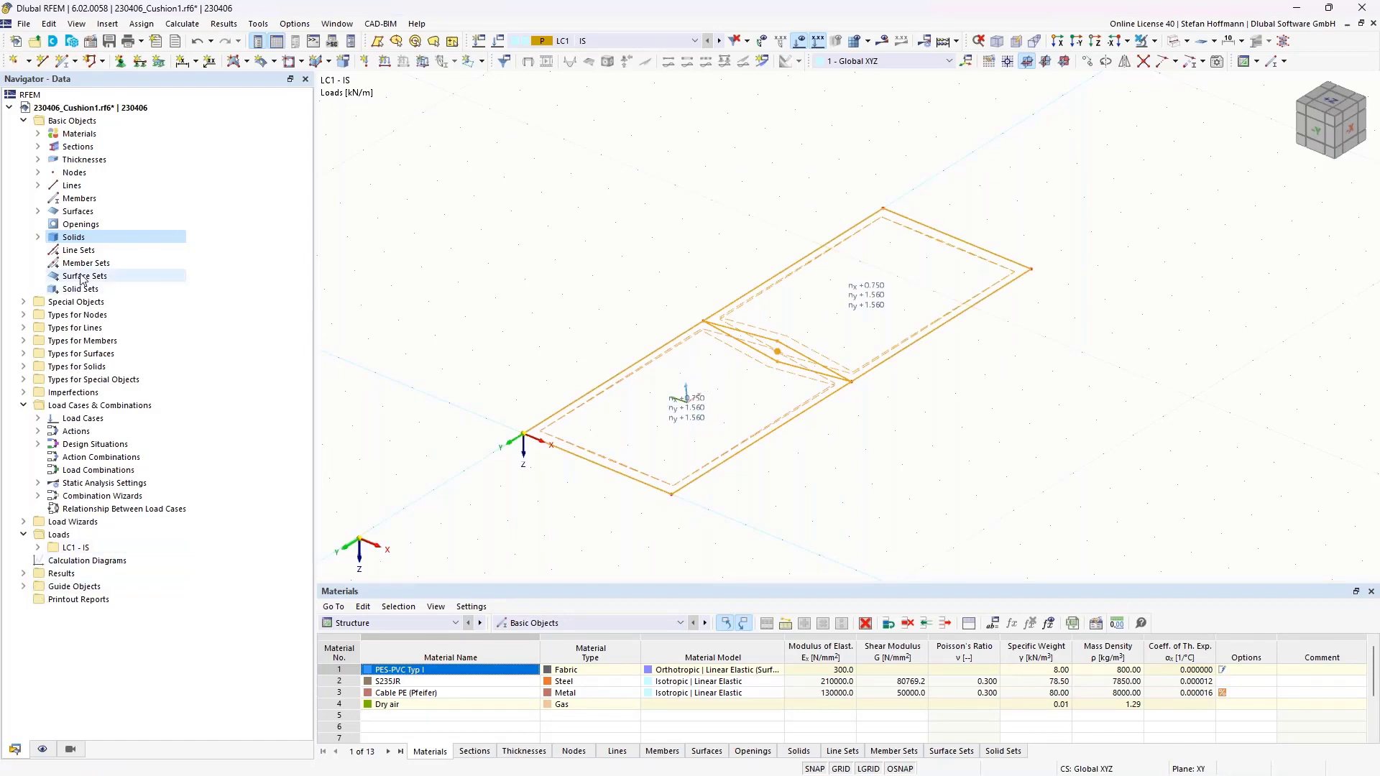
Add a gas solid load on solid 1 with resulting overpressure behavior and a magnitude of 300 Pa.
{"action": "left_click", "coordinate": [482, 61]}
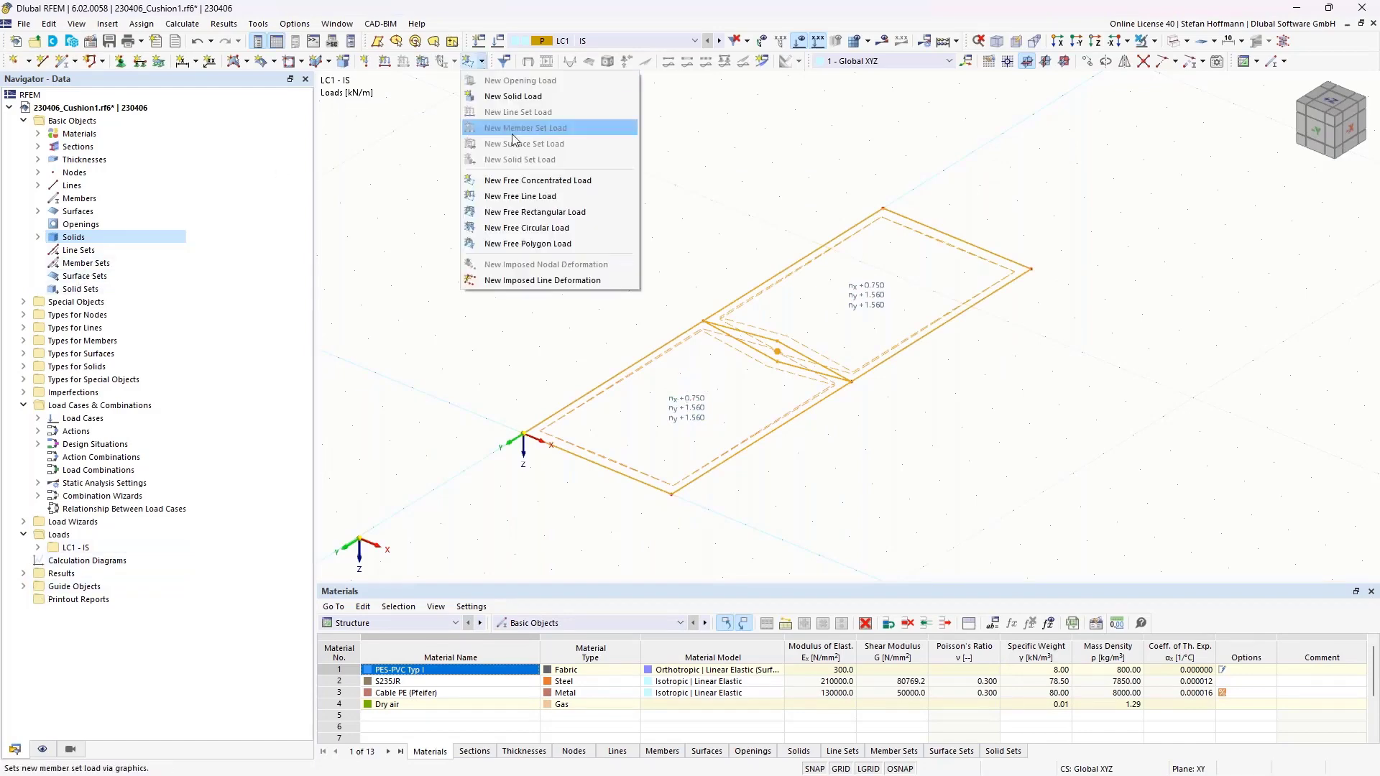
{"action": "left_click", "coordinate": [521, 96]}
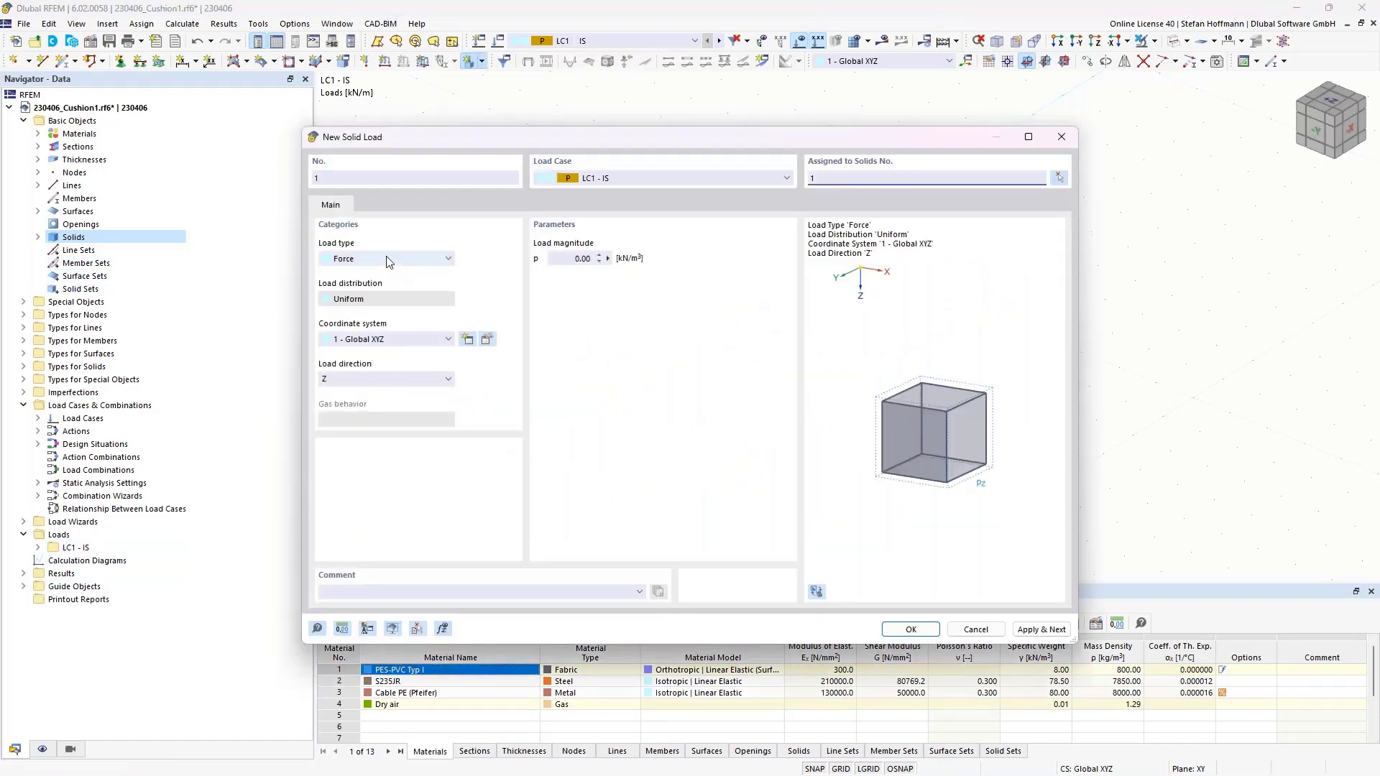
{"action": "left_click", "coordinate": [387, 262]}
{"action": "left_click", "coordinate": [352, 341]}
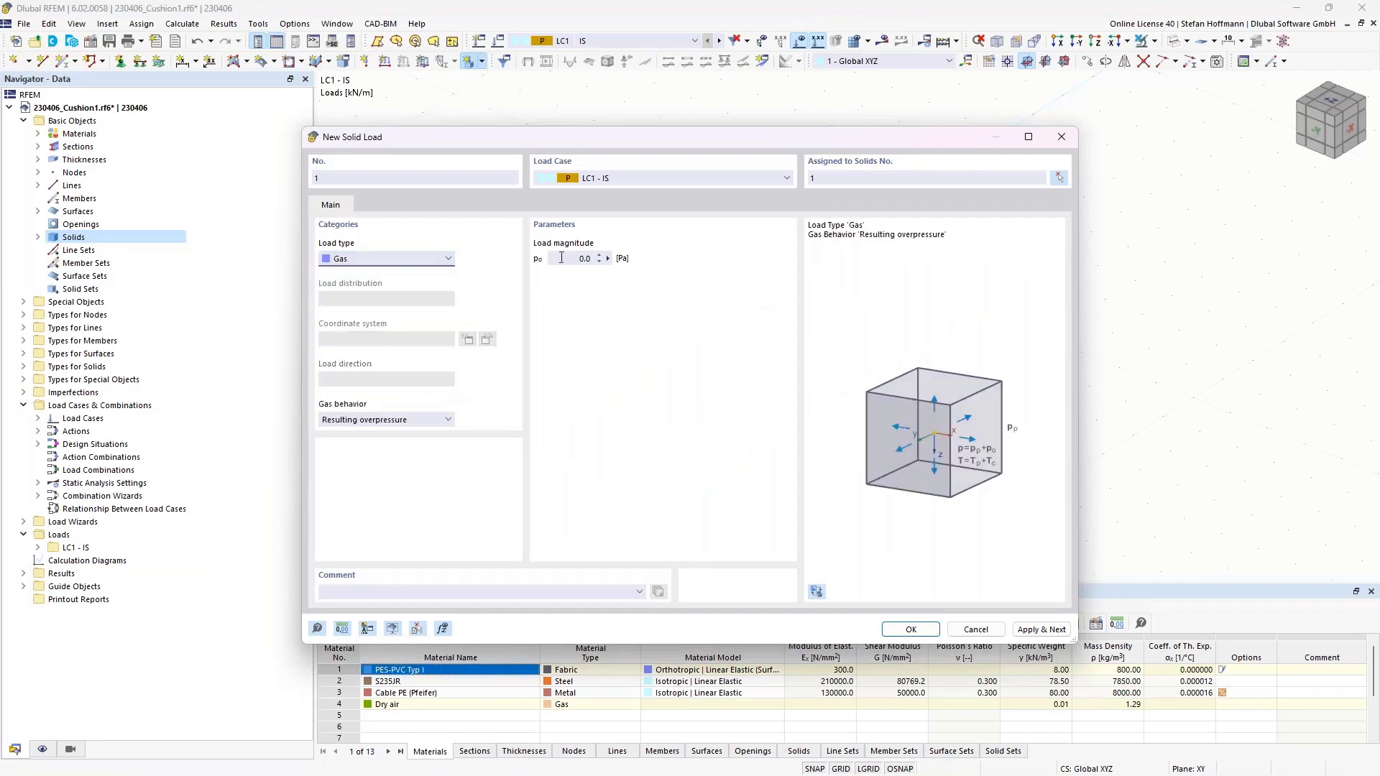
{"action": "left_click", "coordinate": [595, 259]}
{"action": "left_click", "coordinate": [911, 630]}
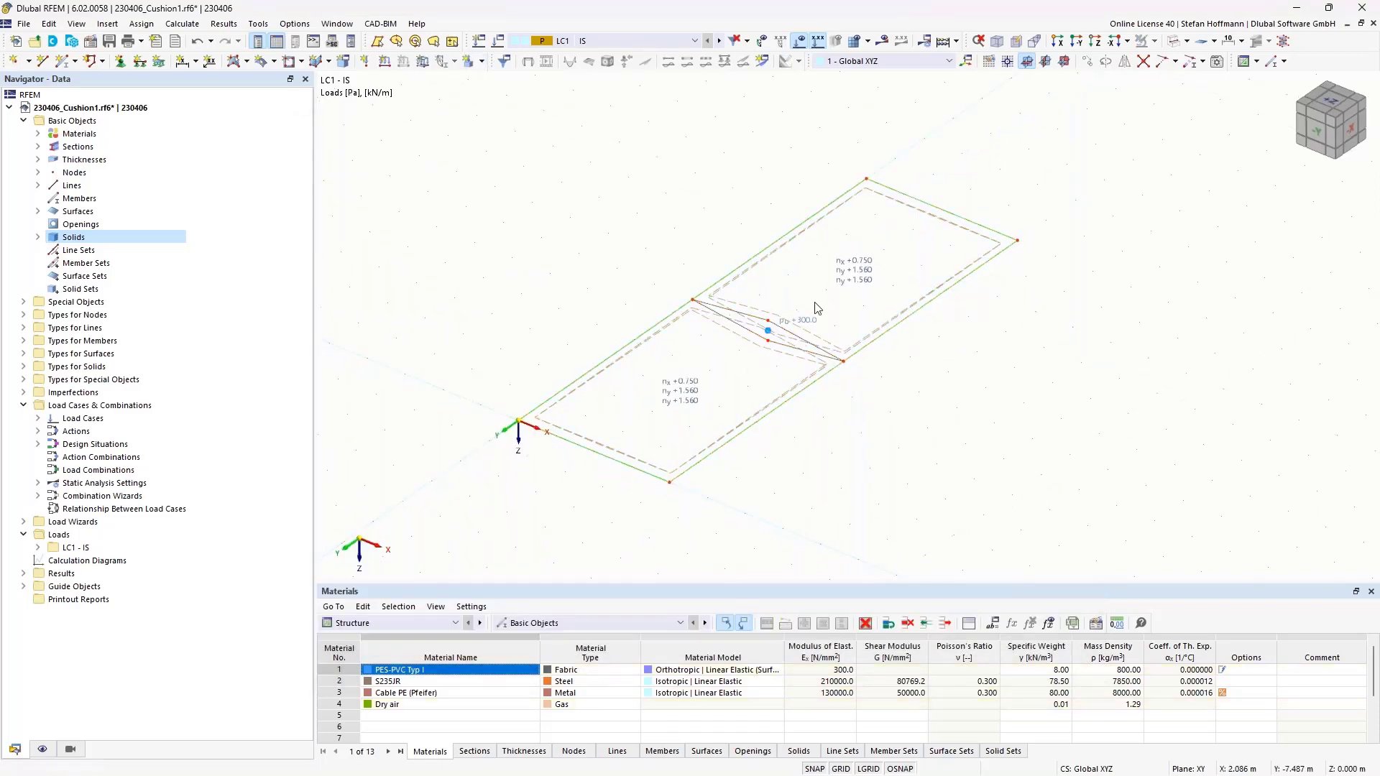
Calculate load case IS and display the contour lines of the surfaces' shape.
{"action": "left_click", "coordinate": [749, 458]}
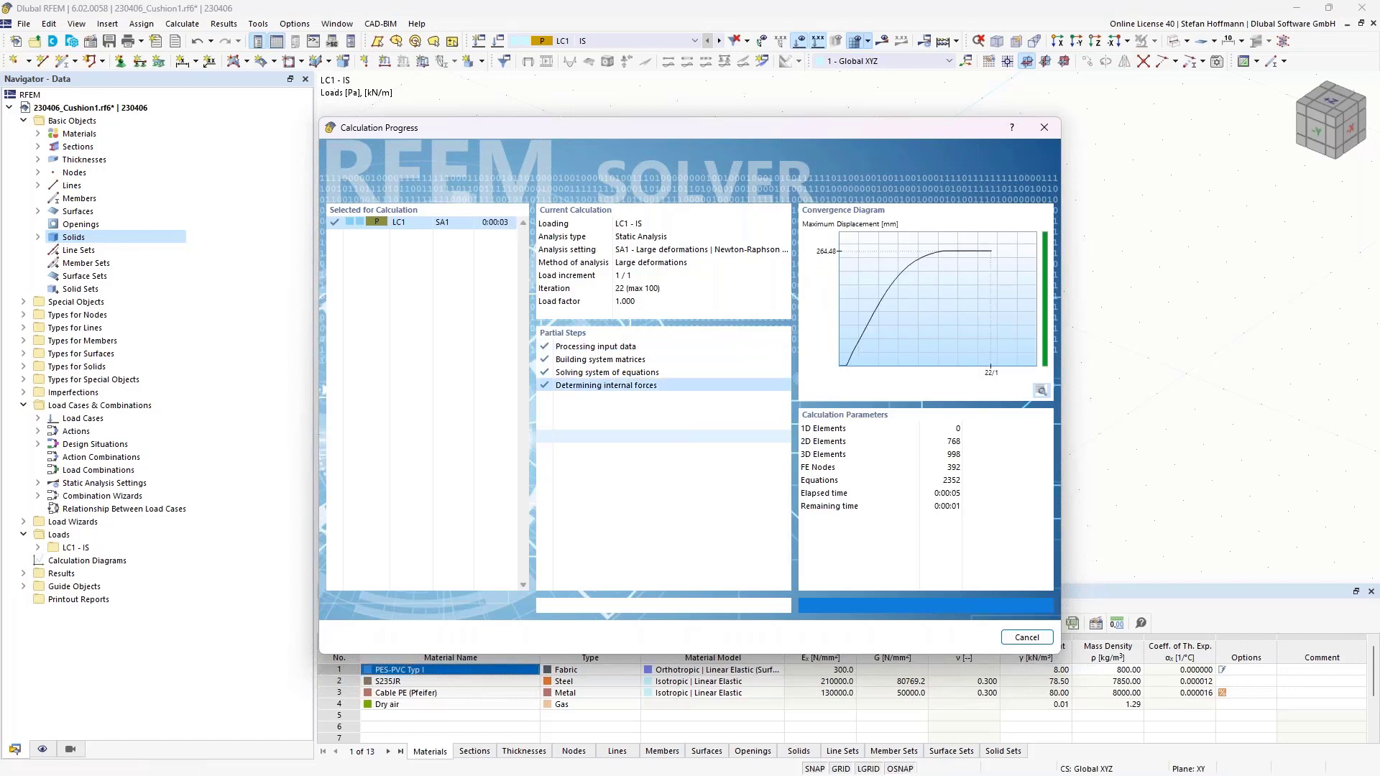
{"action": "left_click", "coordinate": [76, 456]}
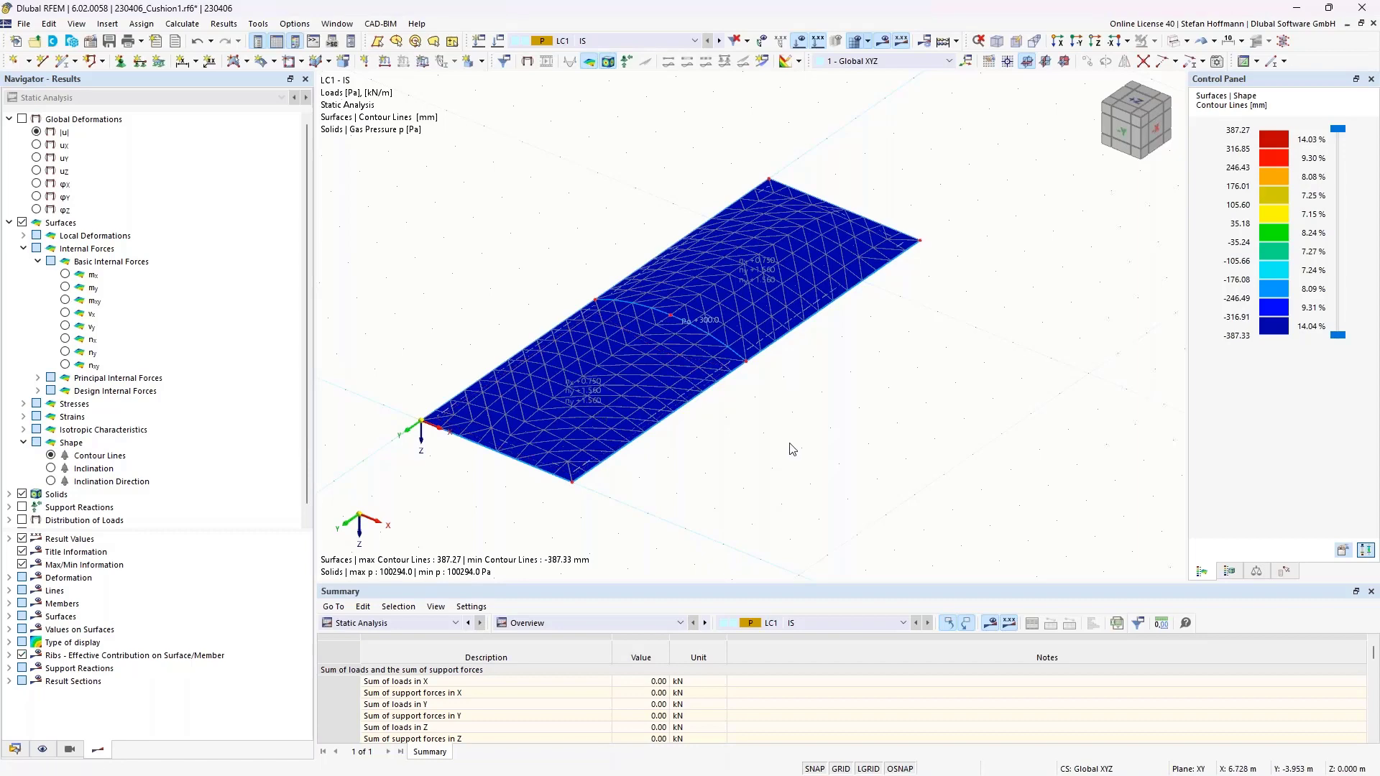
{"action": "mouse_move", "coordinate": [789, 442]}
{"action": "middle_mouse_down", "text": "ctrl"}
{"action": "mouse_move", "coordinate": [770, 299]}
{"action": "mouse_move", "coordinate": [770, 435]}
{"action": "middle_mouse_up", "text": "ctrl"}
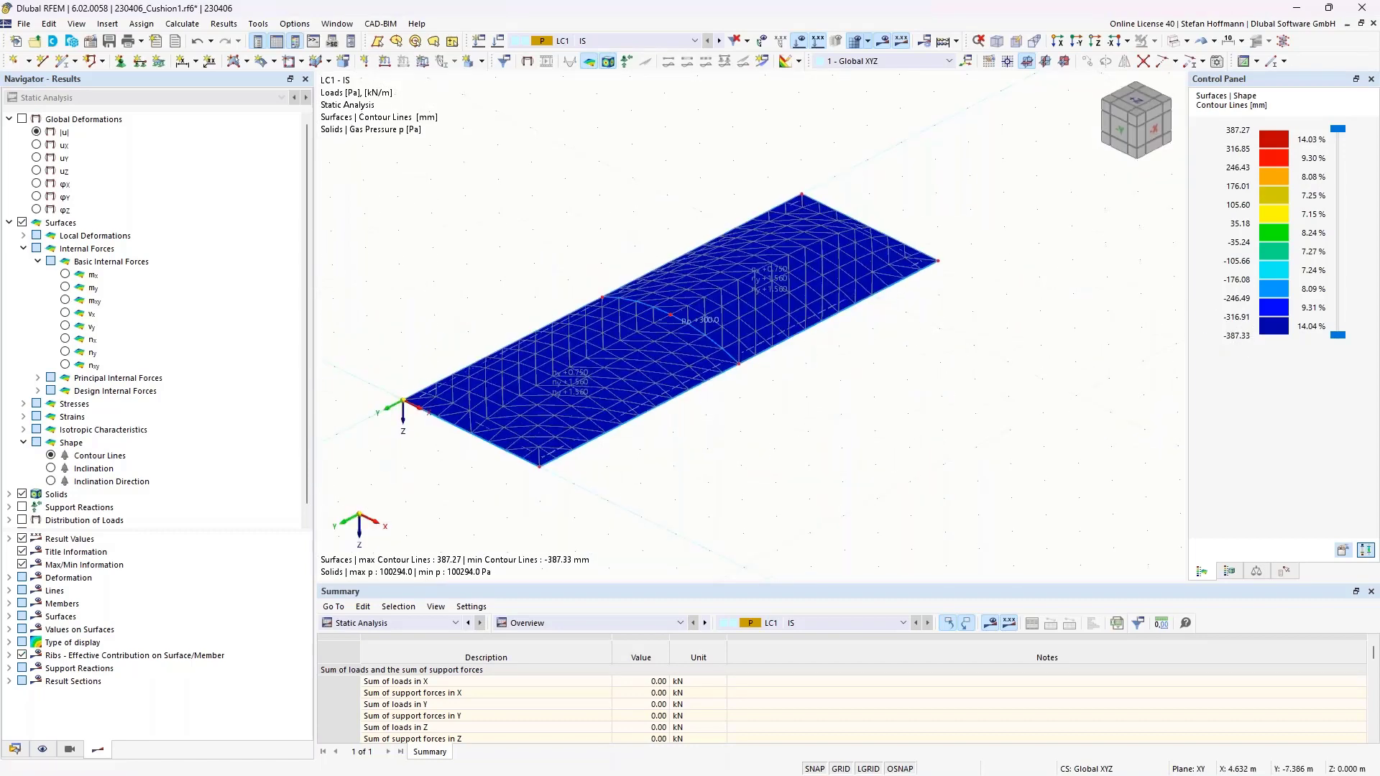
{"action": "middle_click_drag", "start_coordinate": [814, 357], "coordinate": [846, 381], "text": "ctrl"}
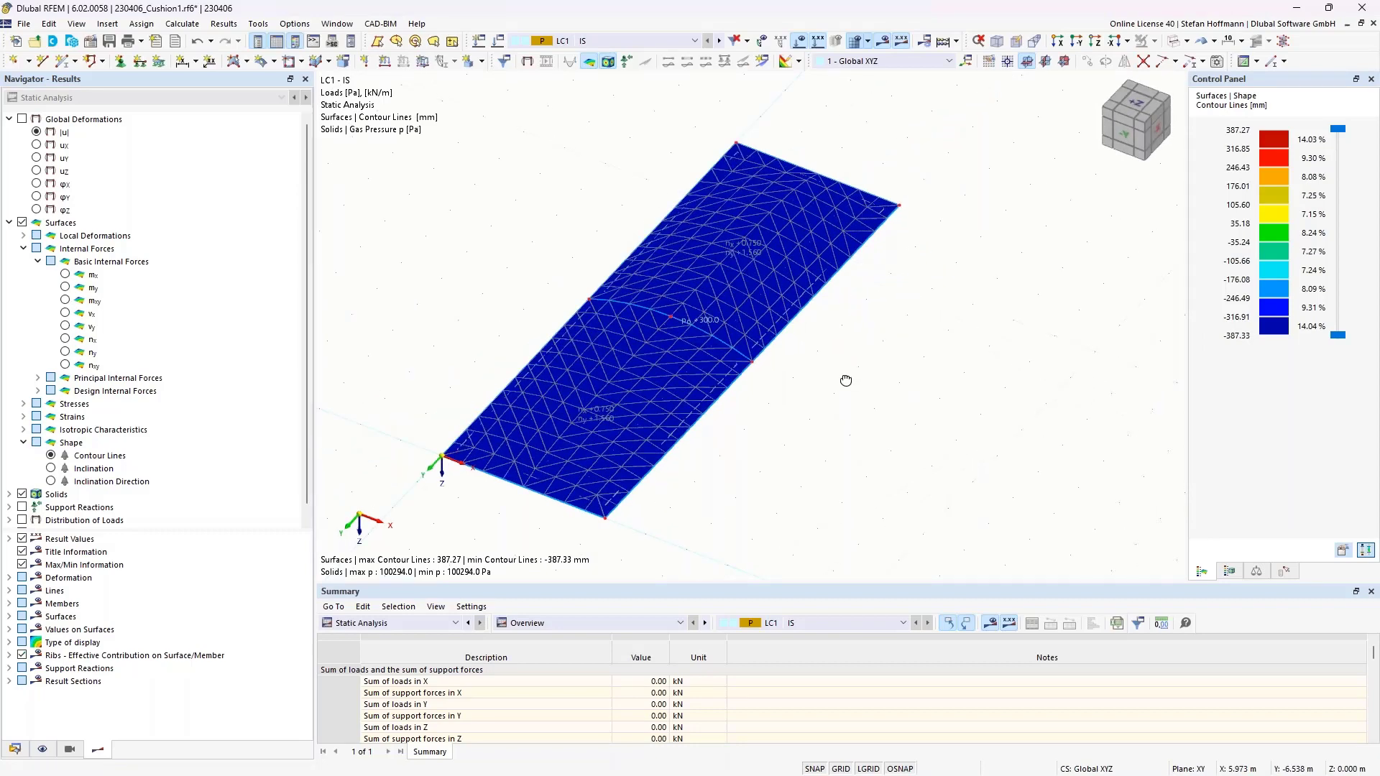
{"action": "middle_click_drag", "start_coordinate": [846, 381], "coordinate": [840, 341], "text": "ctrl"}
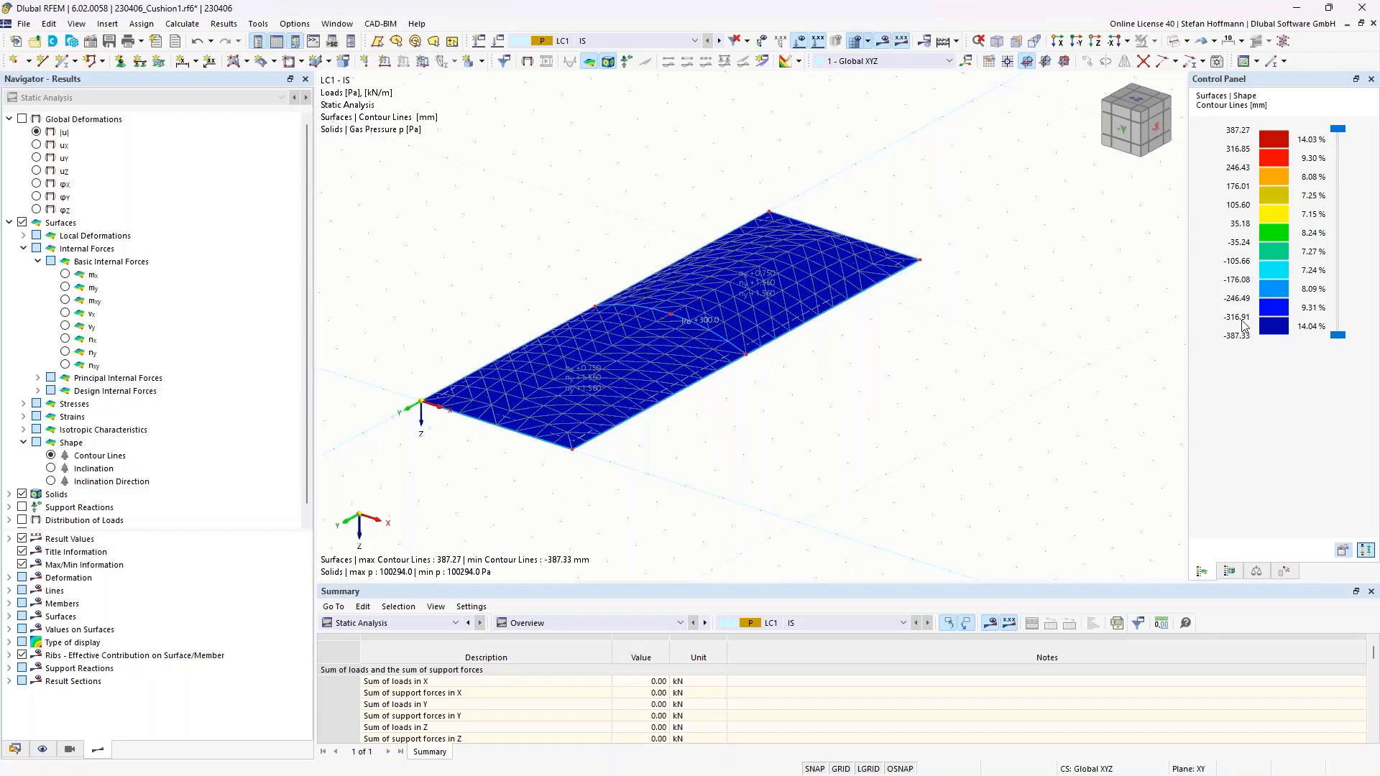
Switch to Bsp.pdf in Adobe Acrobat Reader and check the reference cushion height and membrane forces on page 6.
{"action": "key", "text": "alt+Tab"}
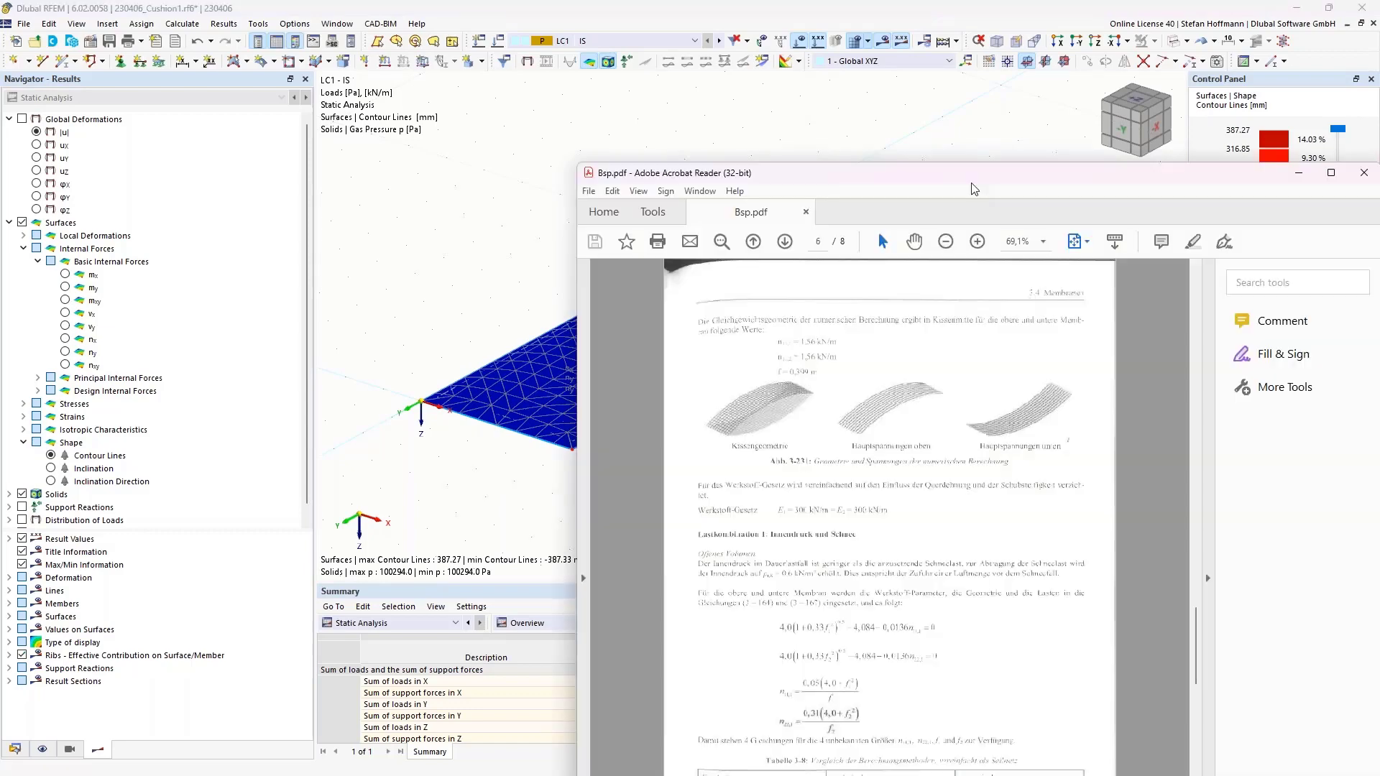
{"action": "scroll", "coordinate": [567, 534], "scroll_direction": "up", "scroll_amount": 3}
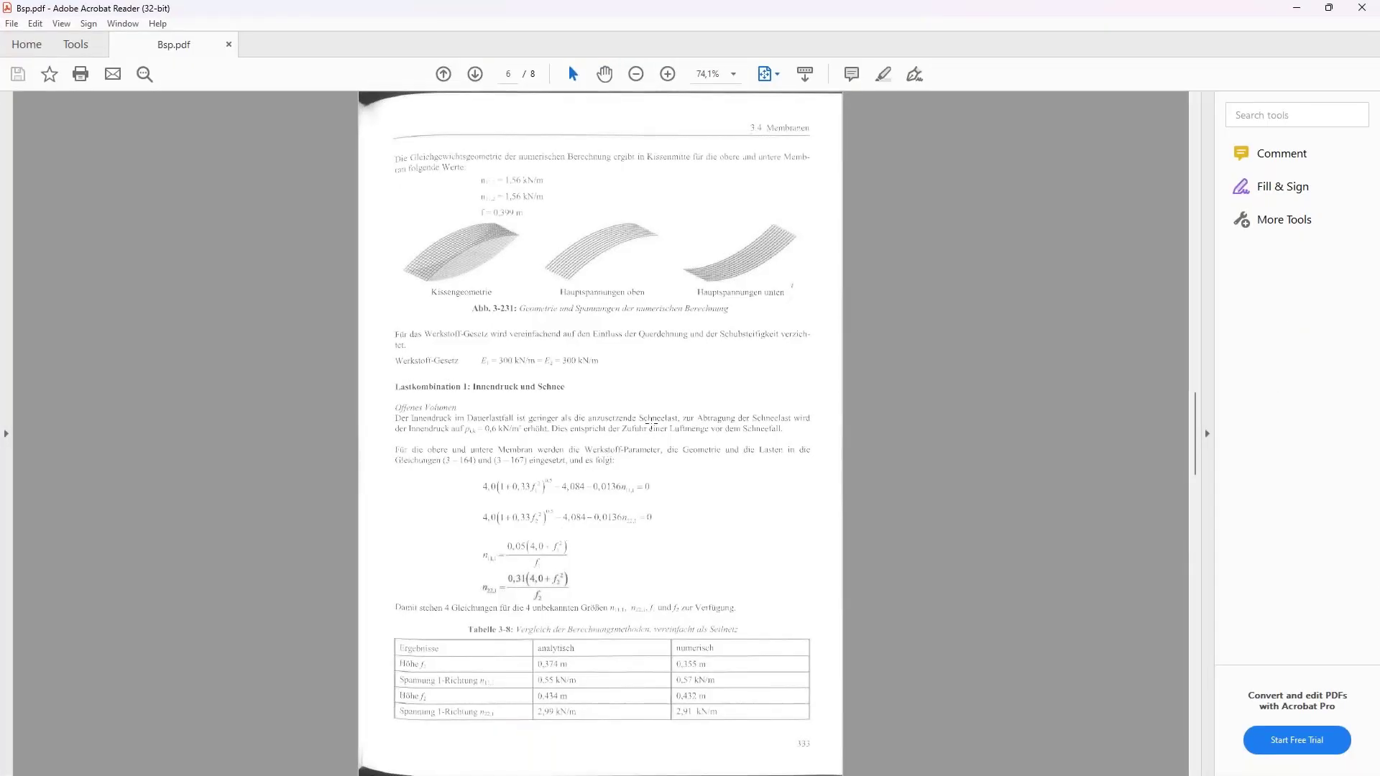
{"action": "left_click", "coordinate": [1297, 7]}
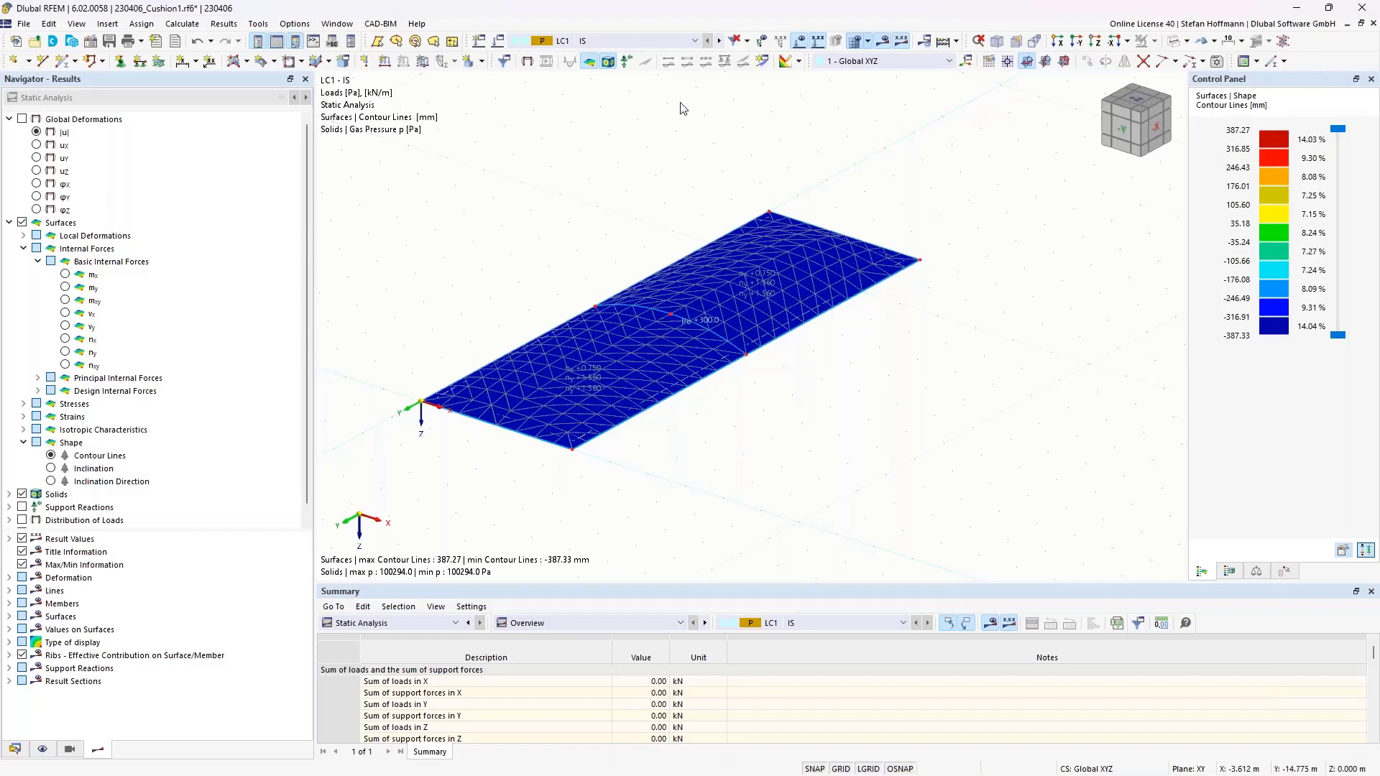
Create a load case named S with the action category Snow/Ice loads - H <= 1000 m.
{"action": "left_click", "coordinate": [480, 41]}
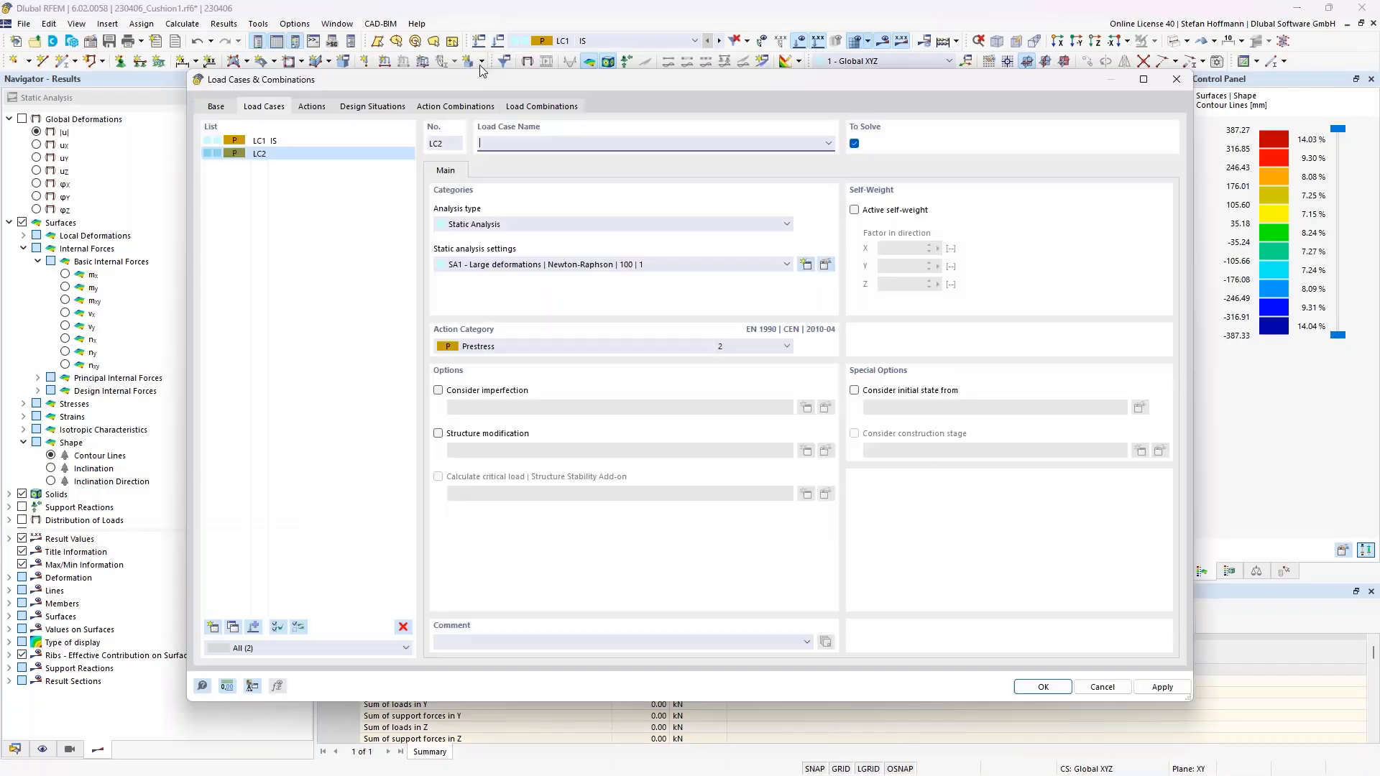
{"action": "left_click", "coordinate": [504, 346]}
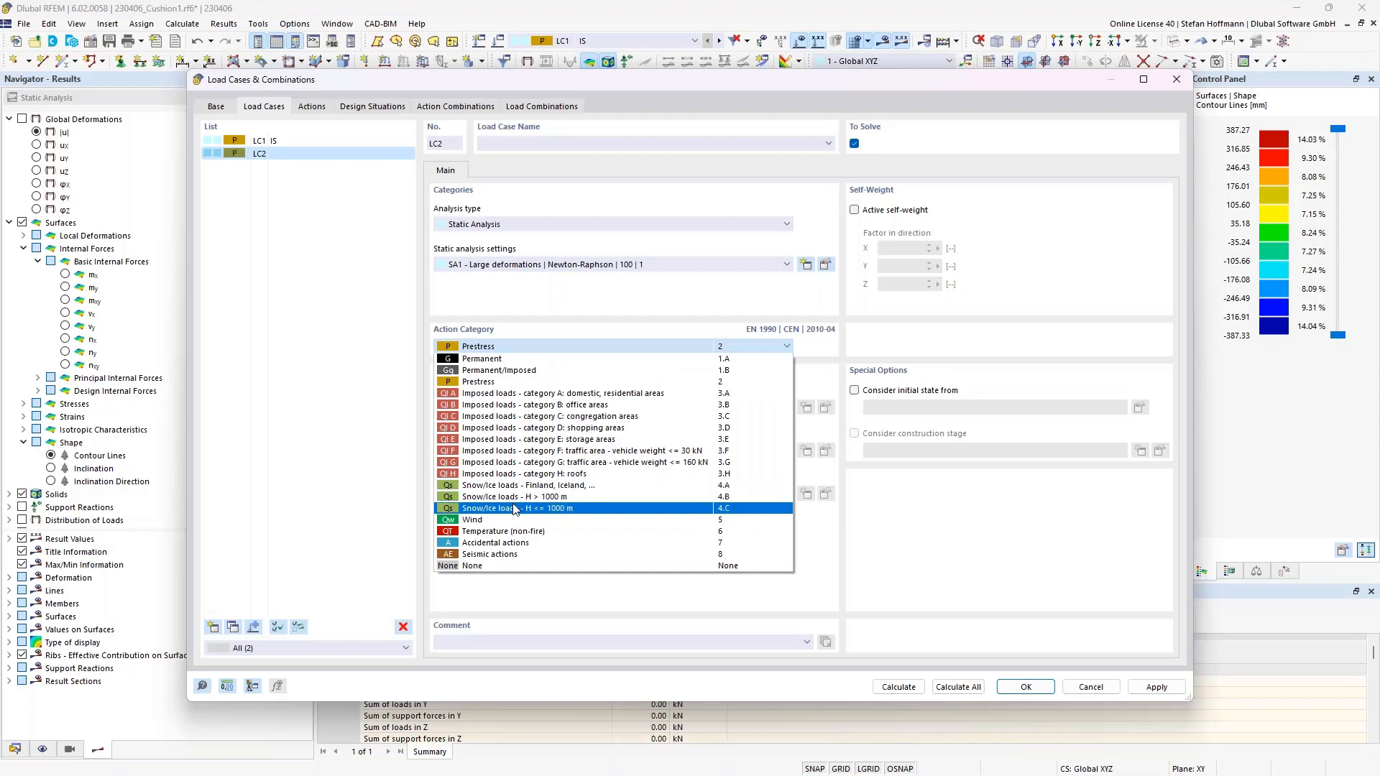
{"action": "left_click", "coordinate": [513, 508]}
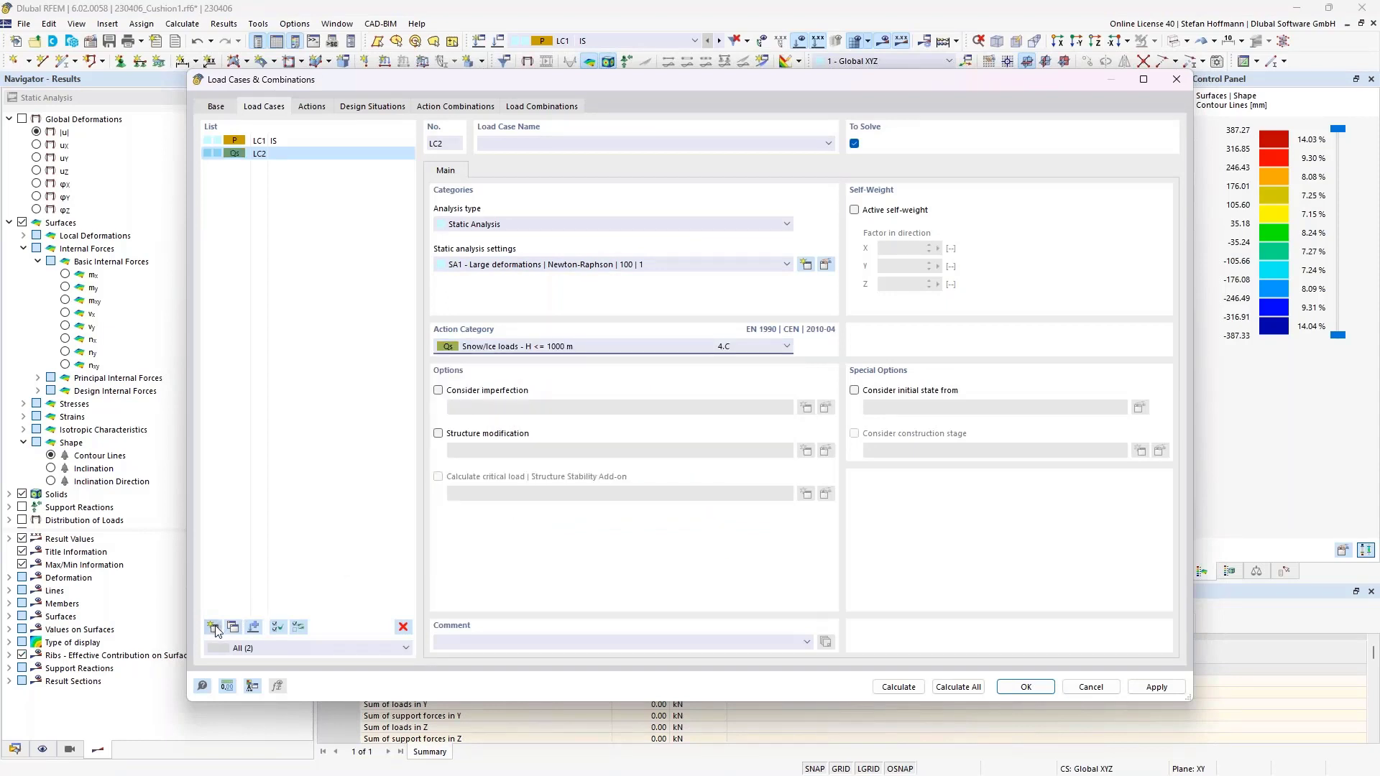
{"action": "left_click", "coordinate": [538, 147]}
{"action": "type", "text": "S"}
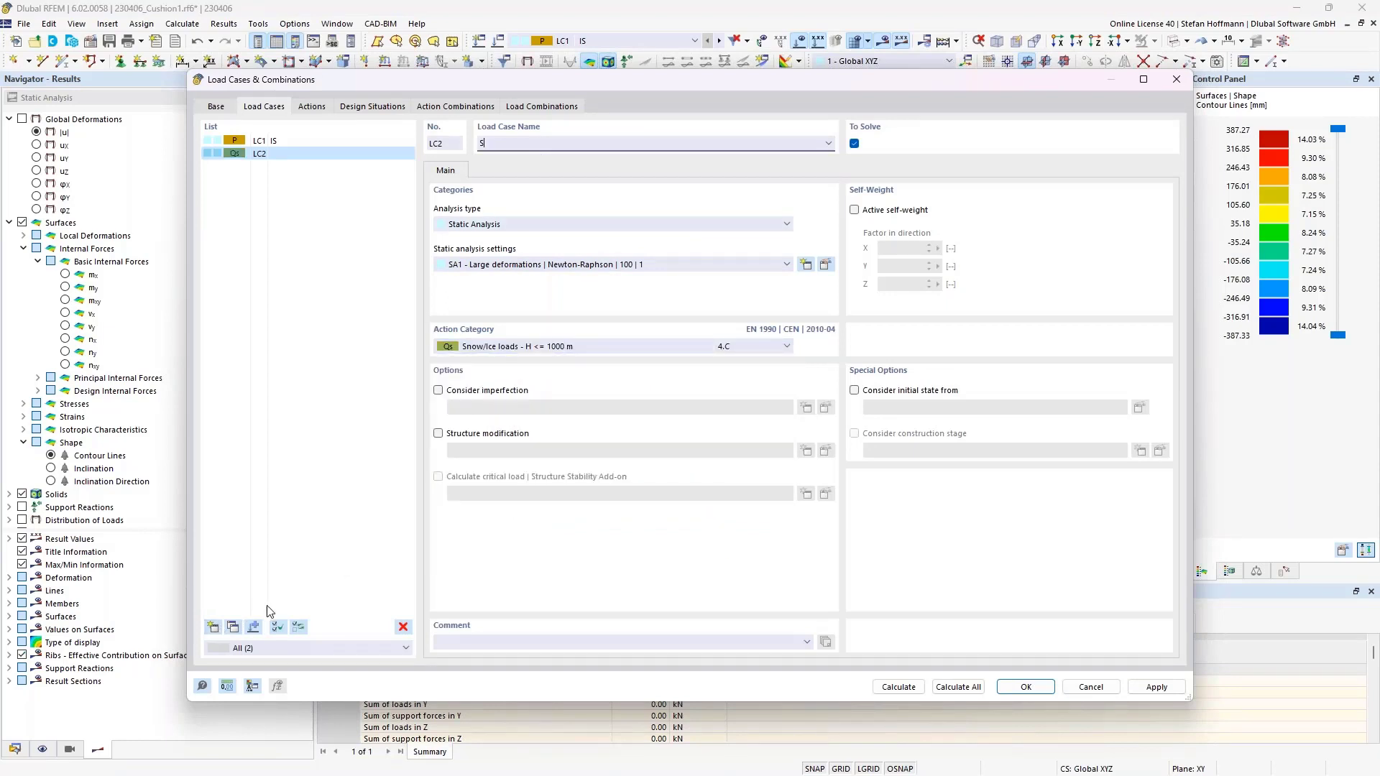
Add a load case named WS with the action category Wind.
{"action": "left_click", "coordinate": [214, 627]}
{"action": "type", "text": "WS"}
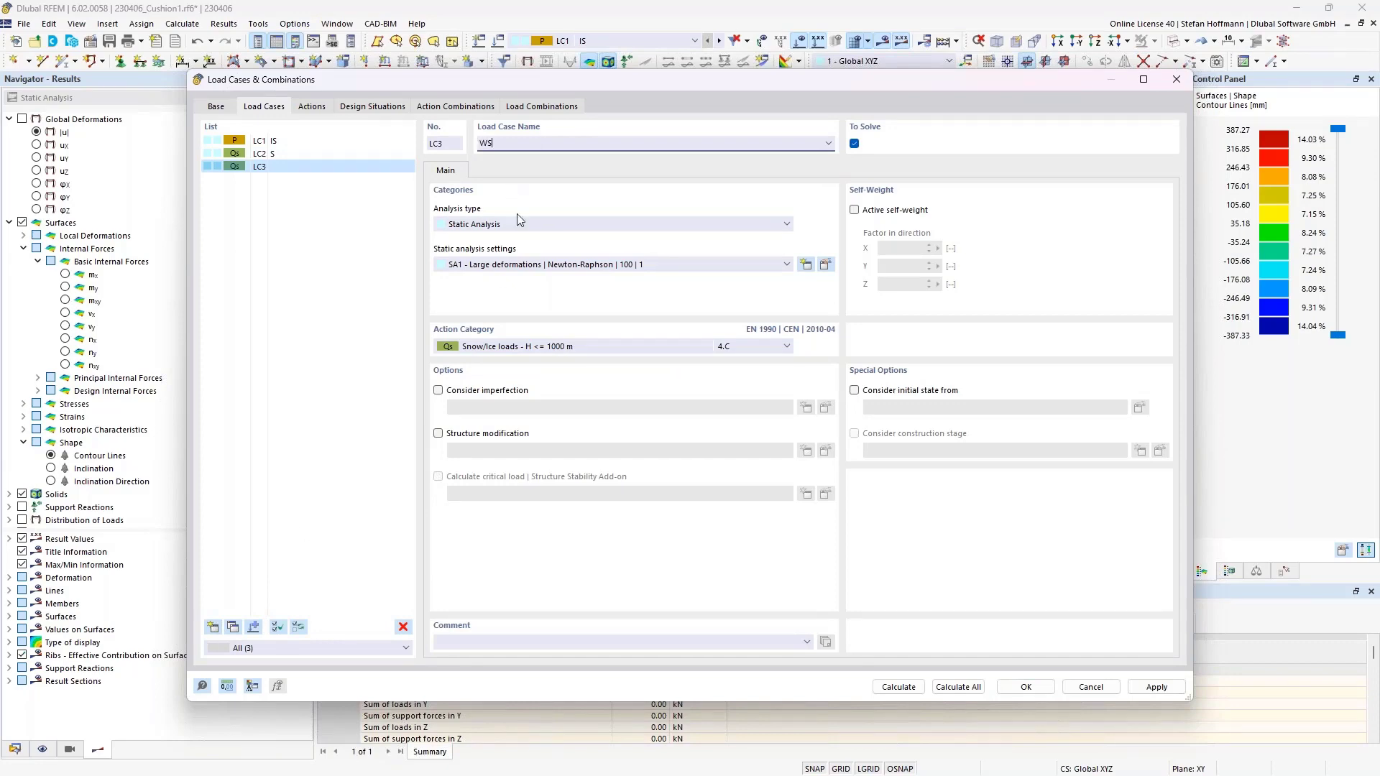
{"action": "left_click", "coordinate": [549, 348]}
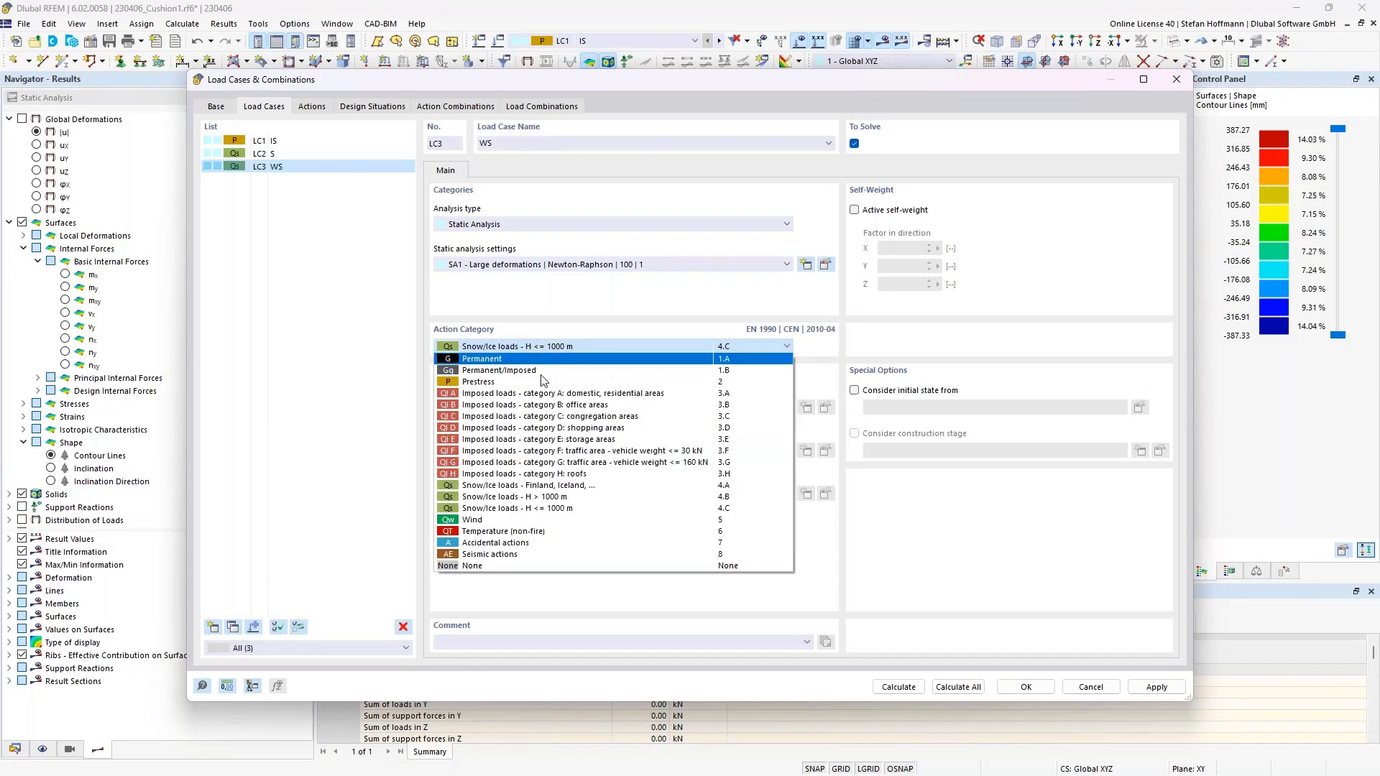
{"action": "left_click", "coordinate": [501, 521]}
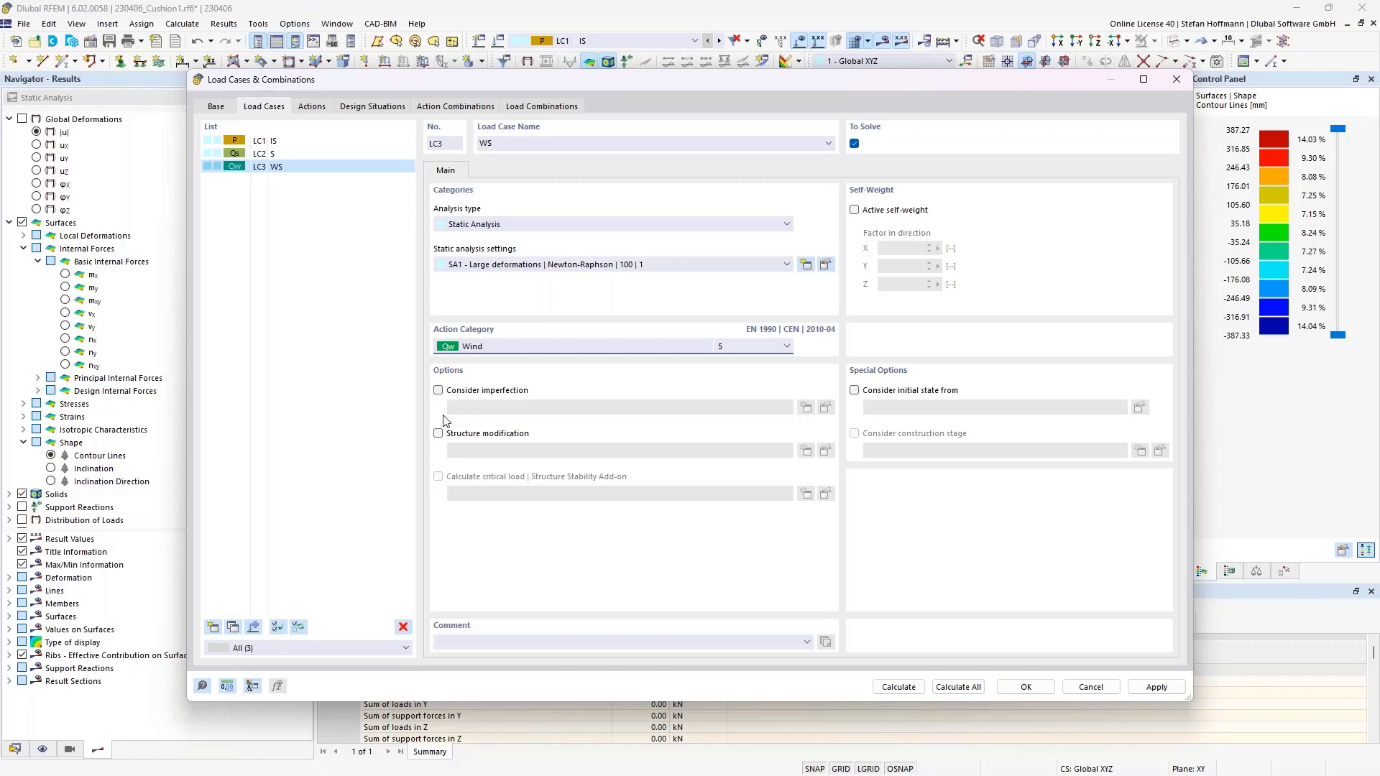
Add a load case named 600Pa with the action category Prestress.
{"action": "left_click", "coordinate": [287, 155]}
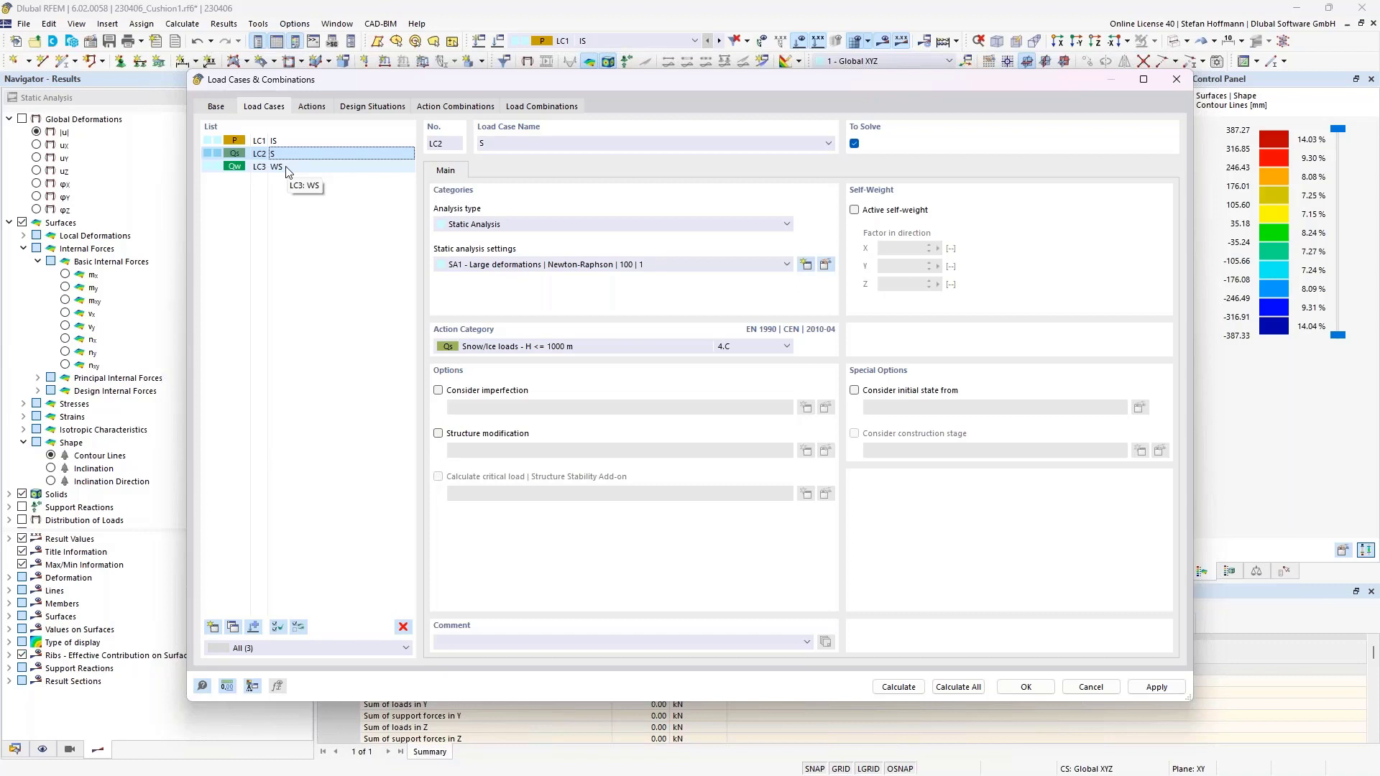
{"action": "left_click", "coordinate": [217, 628]}
{"action": "left_click", "coordinate": [498, 347]}
{"action": "left_click", "coordinate": [503, 383]}
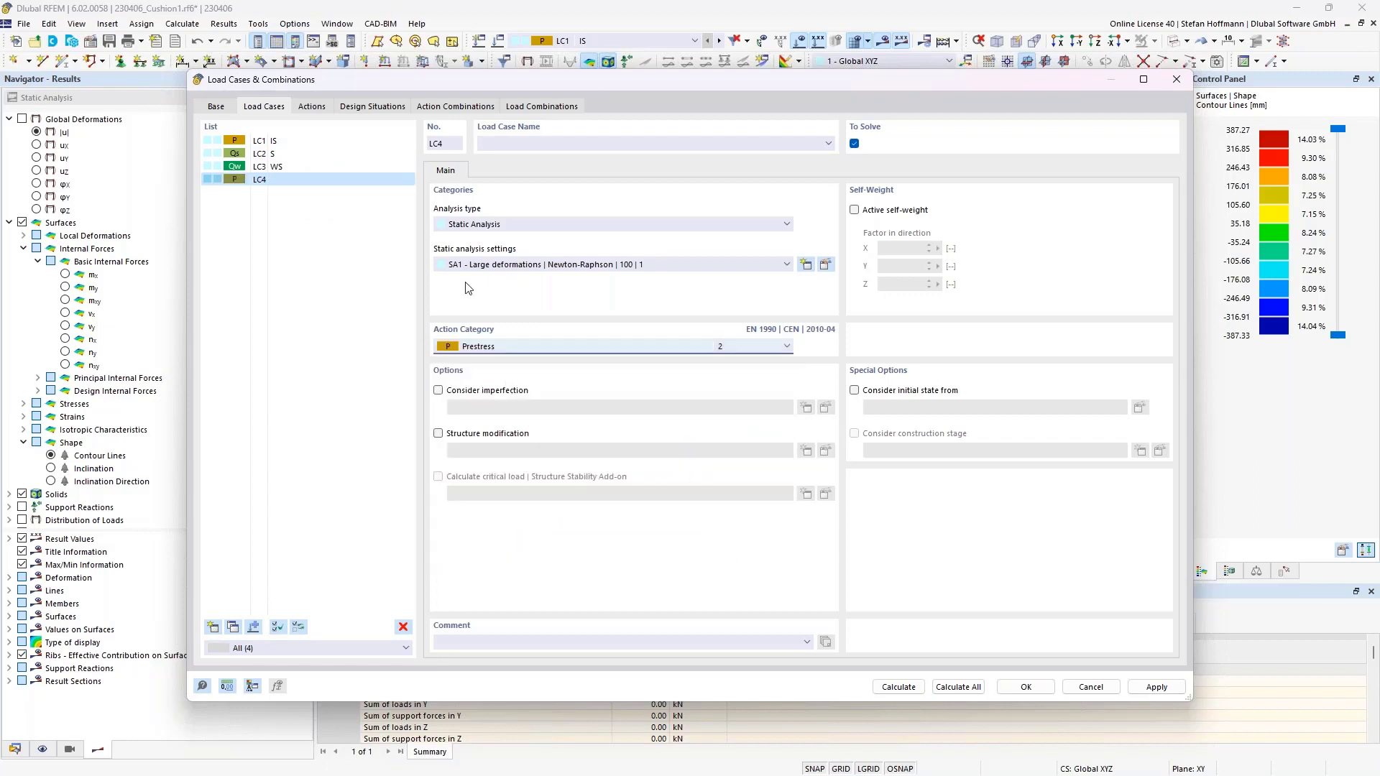
{"action": "left_click", "coordinate": [514, 146]}
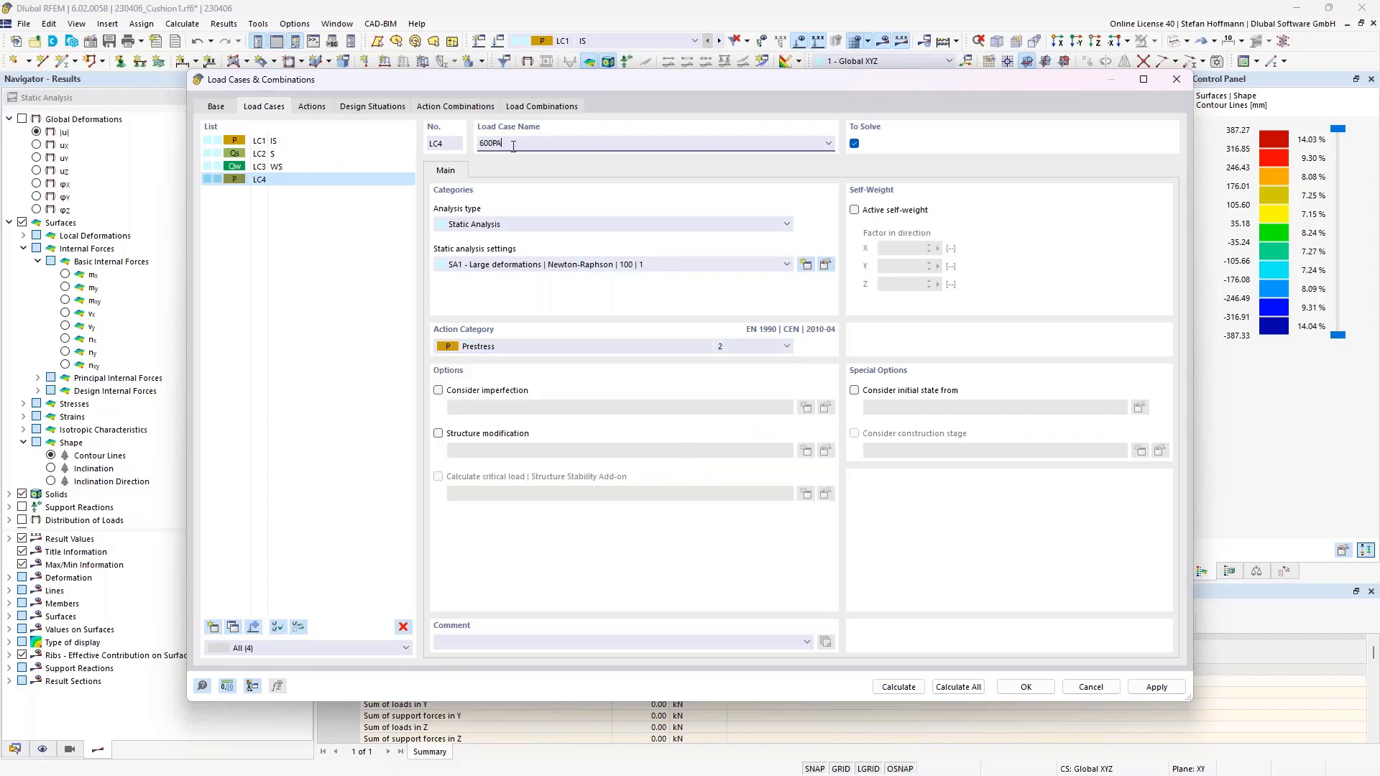
Copy the 600Pa load case, name the copy 300Pa and accept the load case definitions.
{"action": "left_click", "coordinate": [232, 626]}
{"action": "type", "text": "30"}
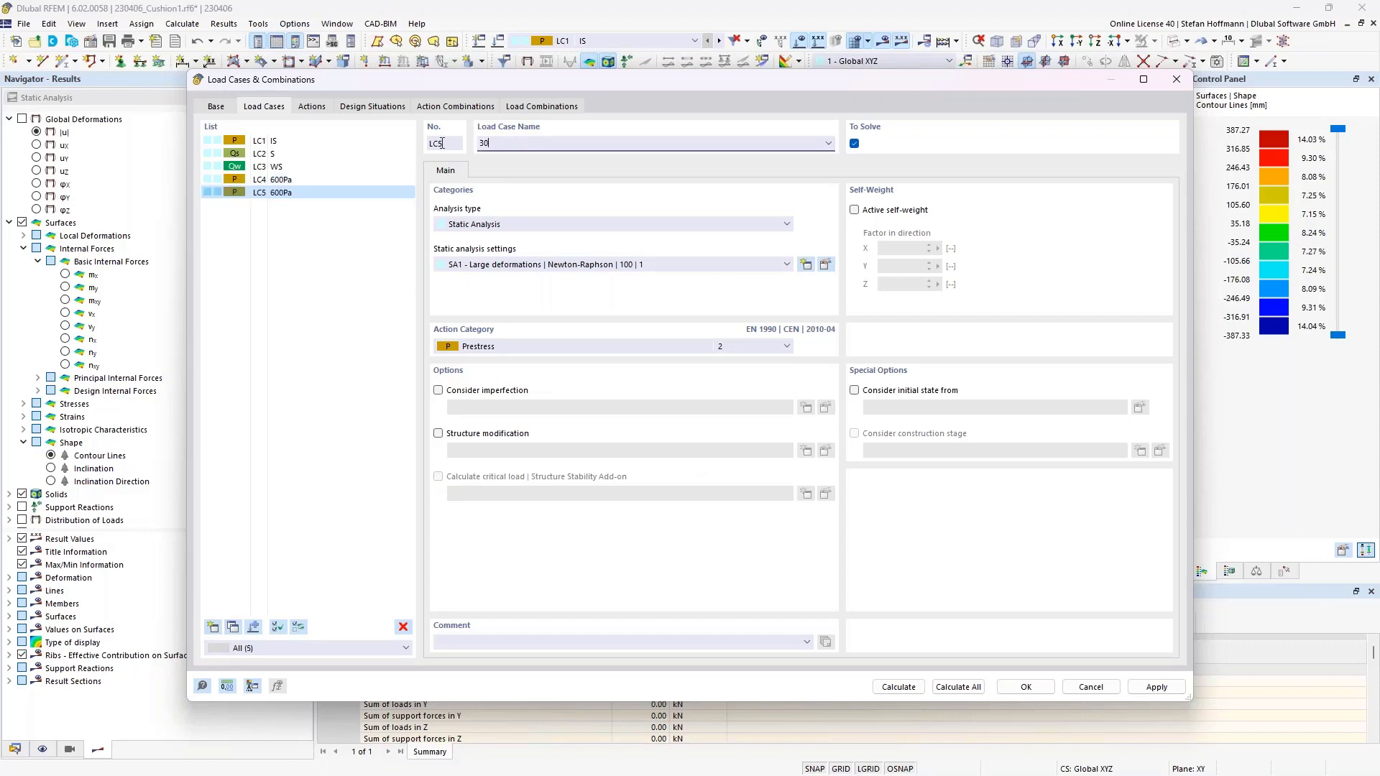
{"action": "left_click", "coordinate": [1028, 688]}
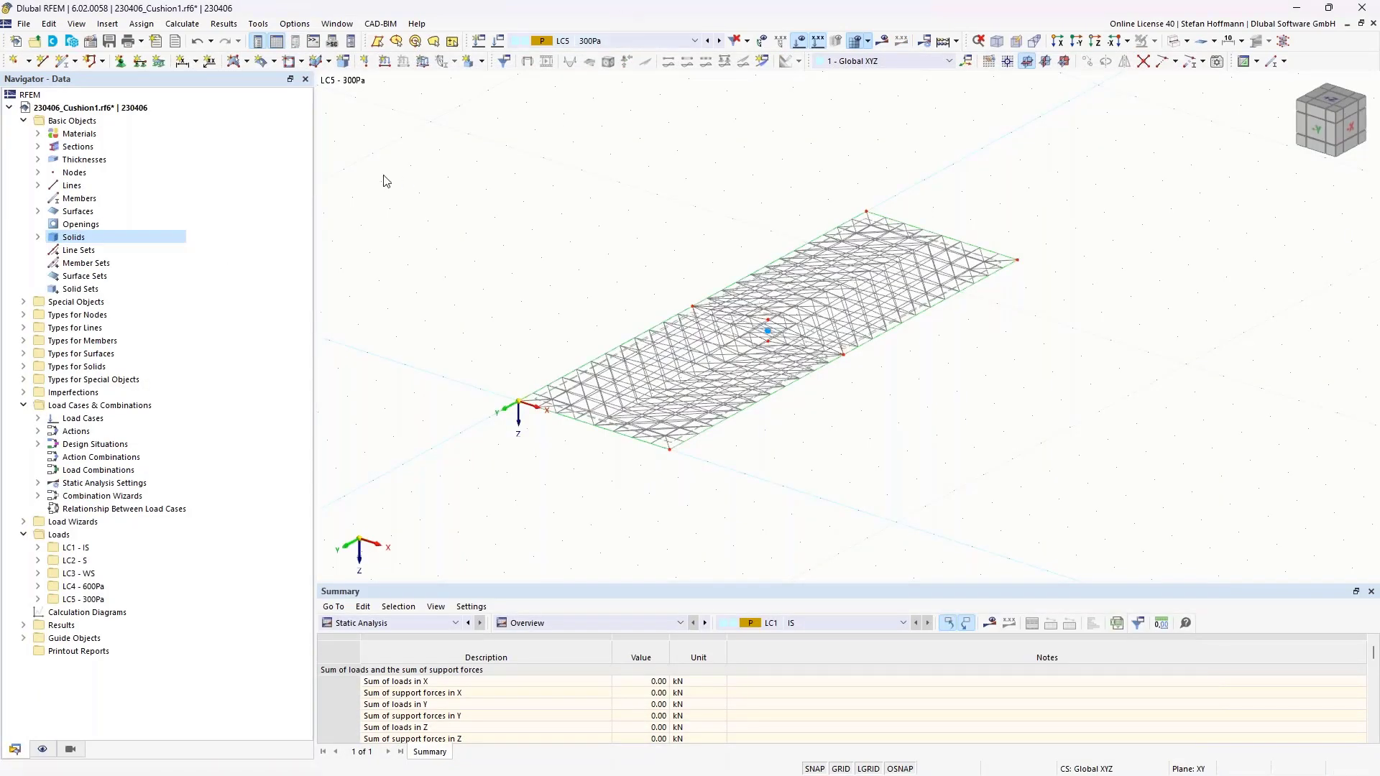
In load case 300Pa, add a Gas solid load of 299.9 Pa with Resulting overpressure behavior and assign it to the cushion's gas solid.
{"action": "left_click", "coordinate": [473, 63]}
{"action": "left_click", "coordinate": [386, 259]}
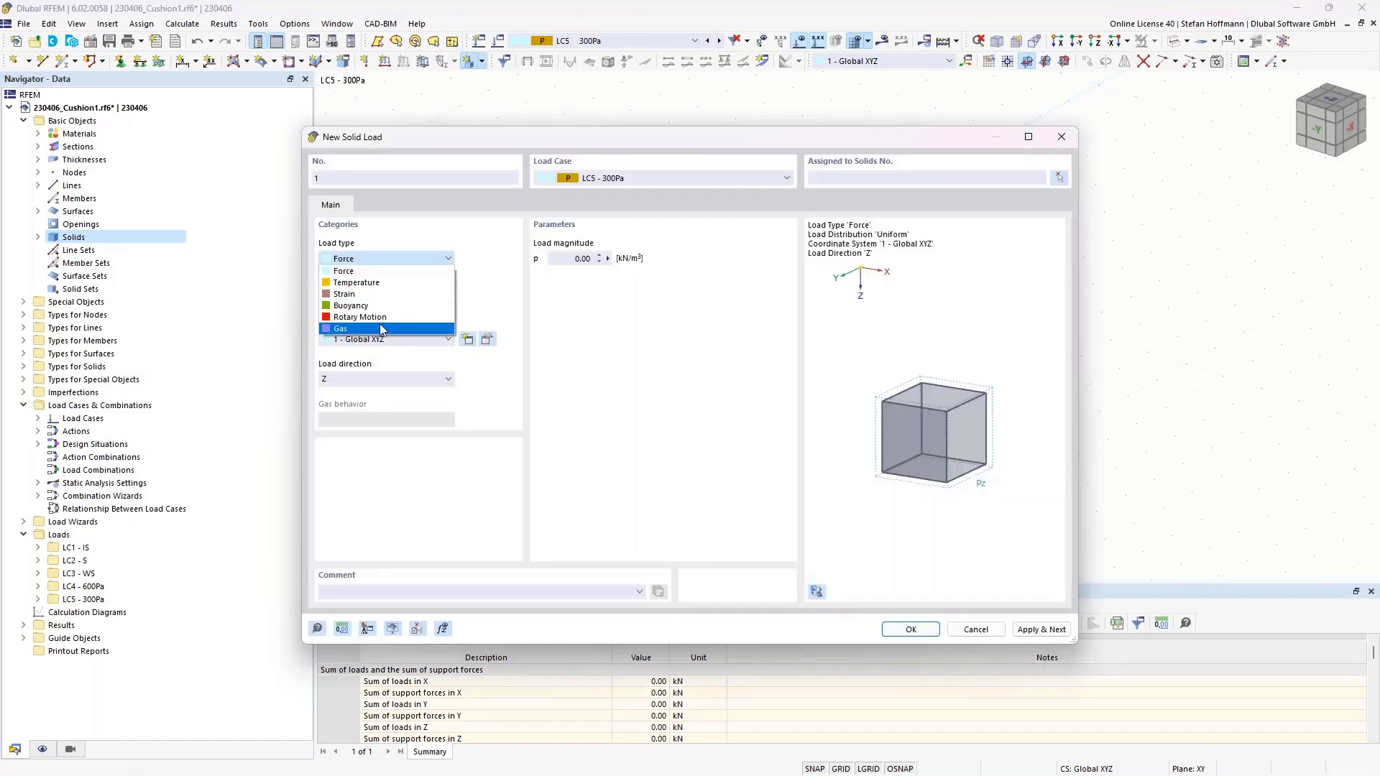
{"action": "left_click", "coordinate": [380, 328]}
{"action": "left_click_drag", "start_coordinate": [572, 259], "coordinate": [611, 254]}
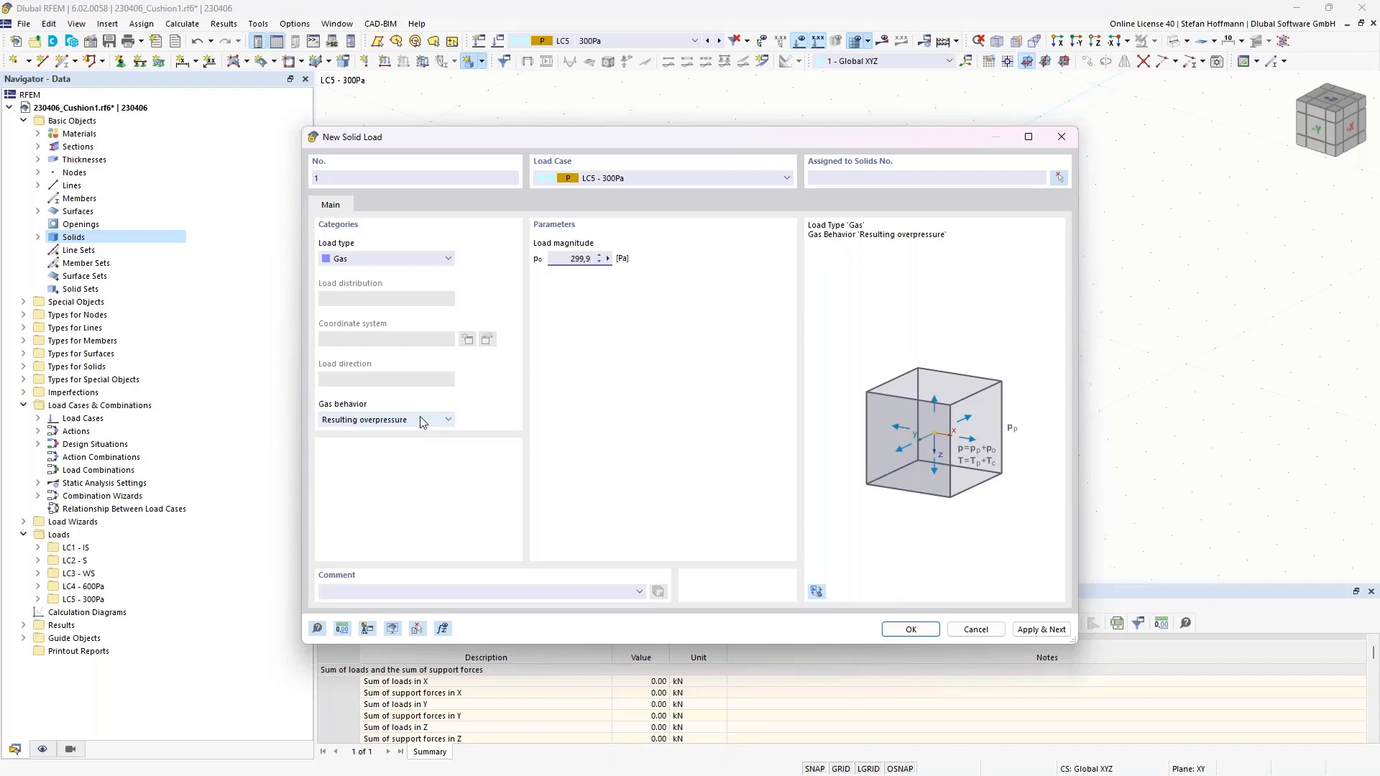
{"action": "left_click", "coordinate": [379, 420]}
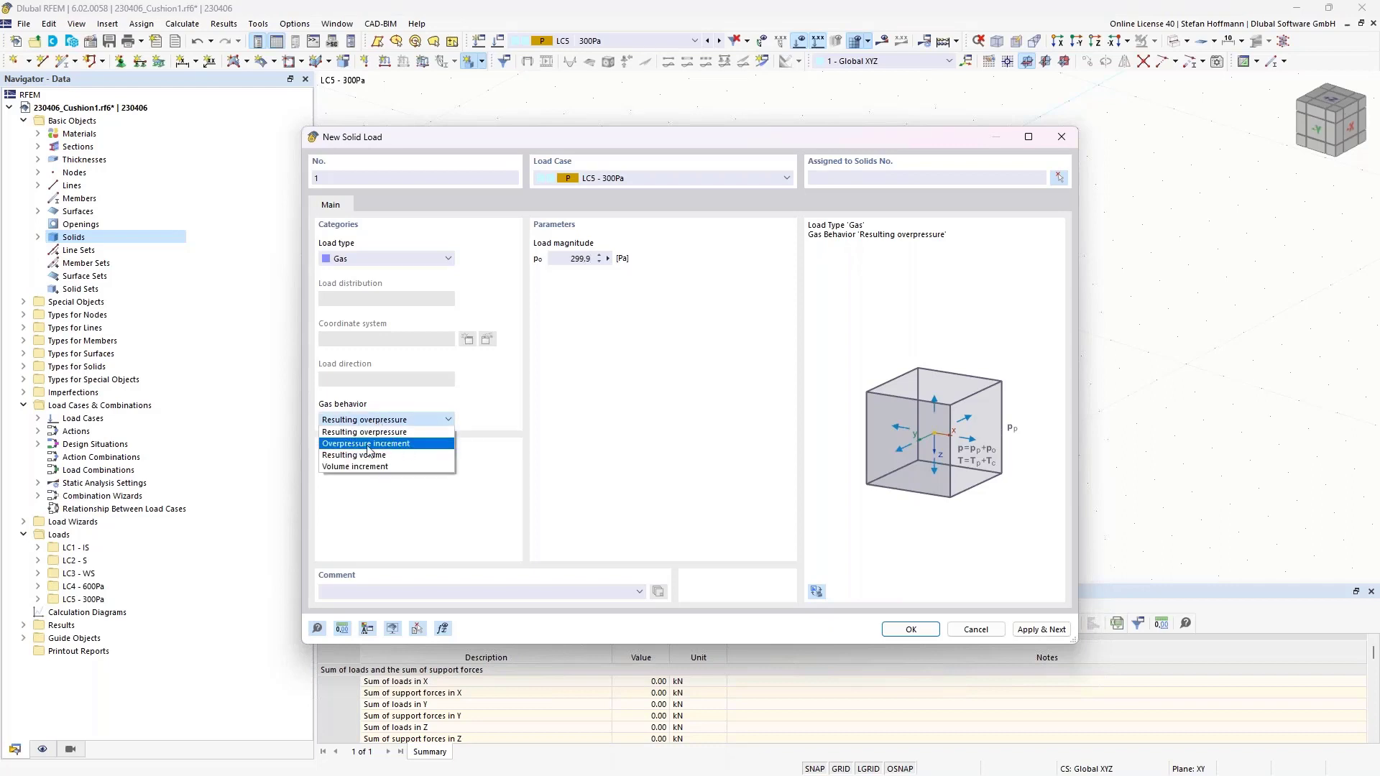
{"action": "left_click", "coordinate": [555, 392]}
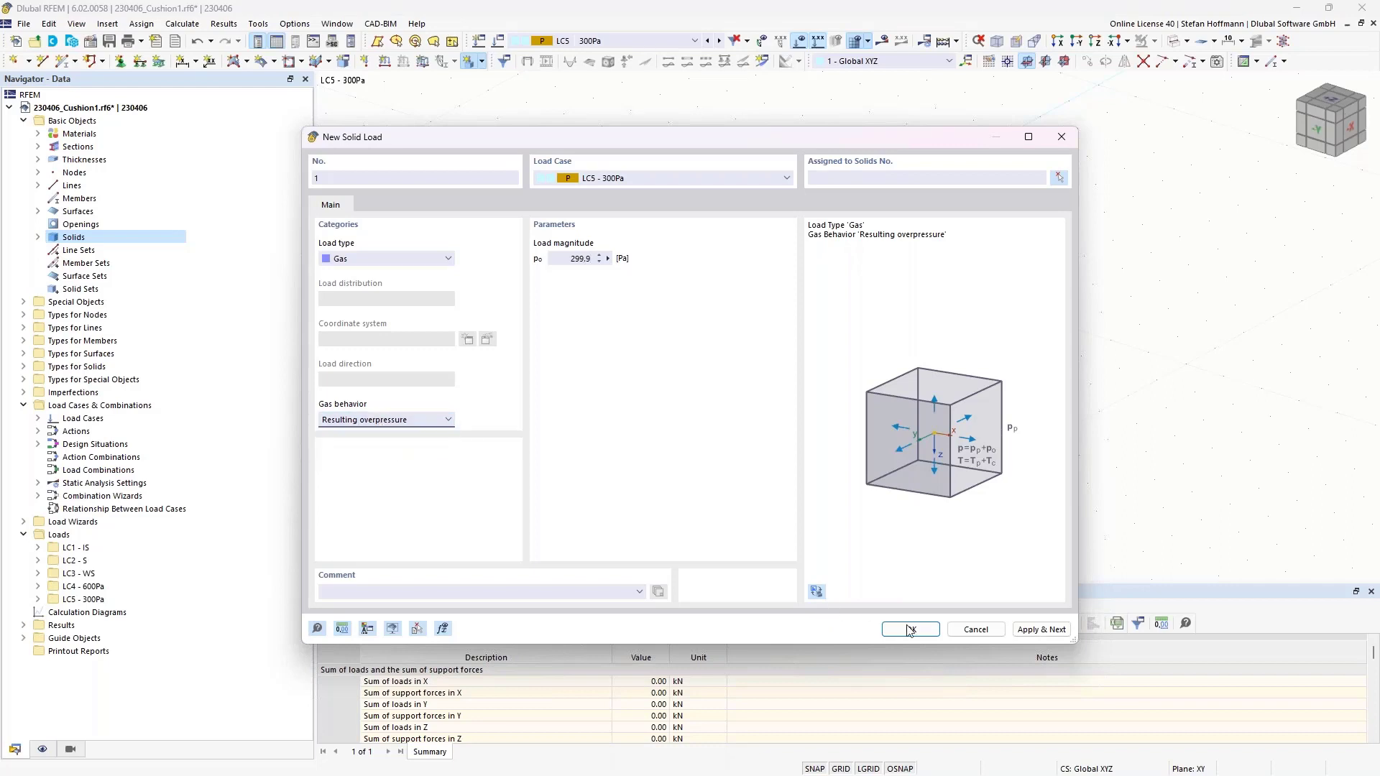
{"action": "left_click", "coordinate": [910, 630]}
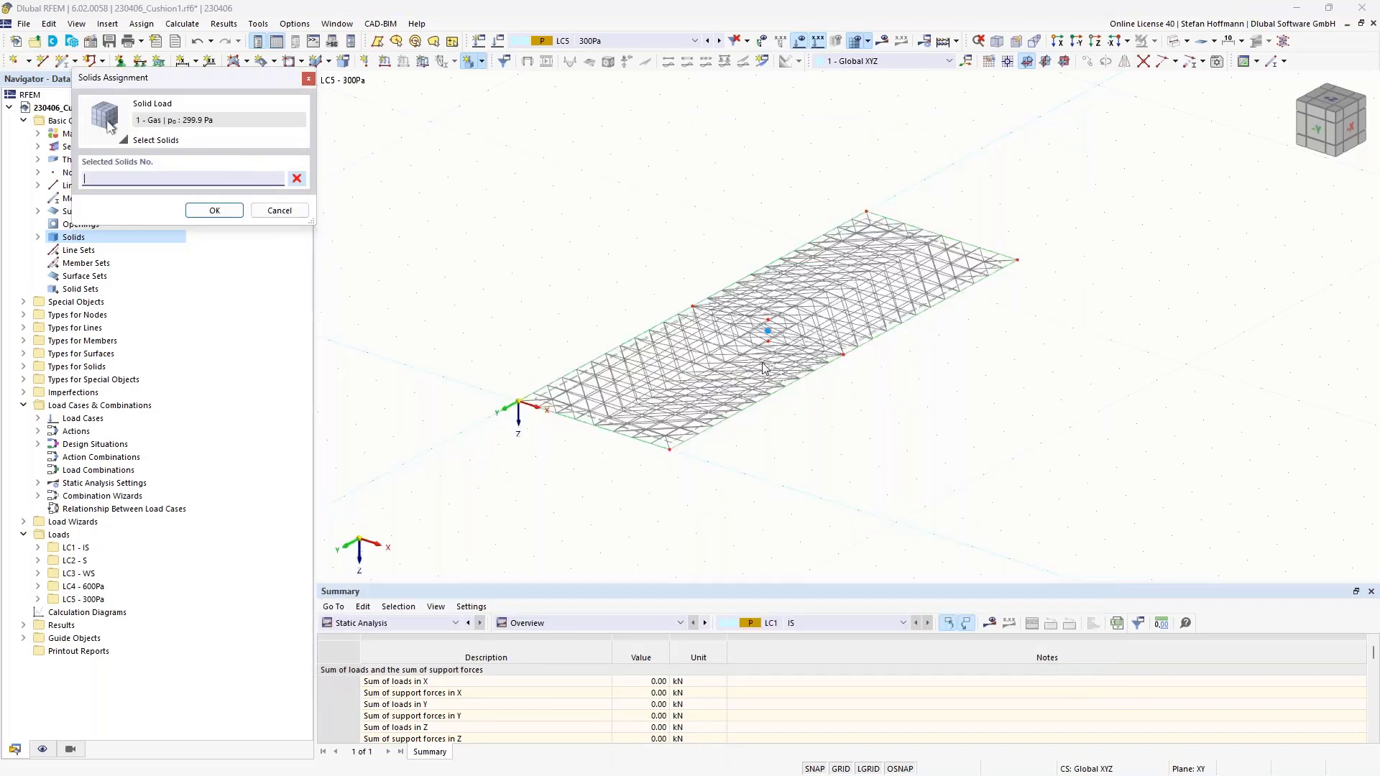
{"action": "left_click", "coordinate": [768, 332]}
{"action": "left_click", "coordinate": [215, 211]}
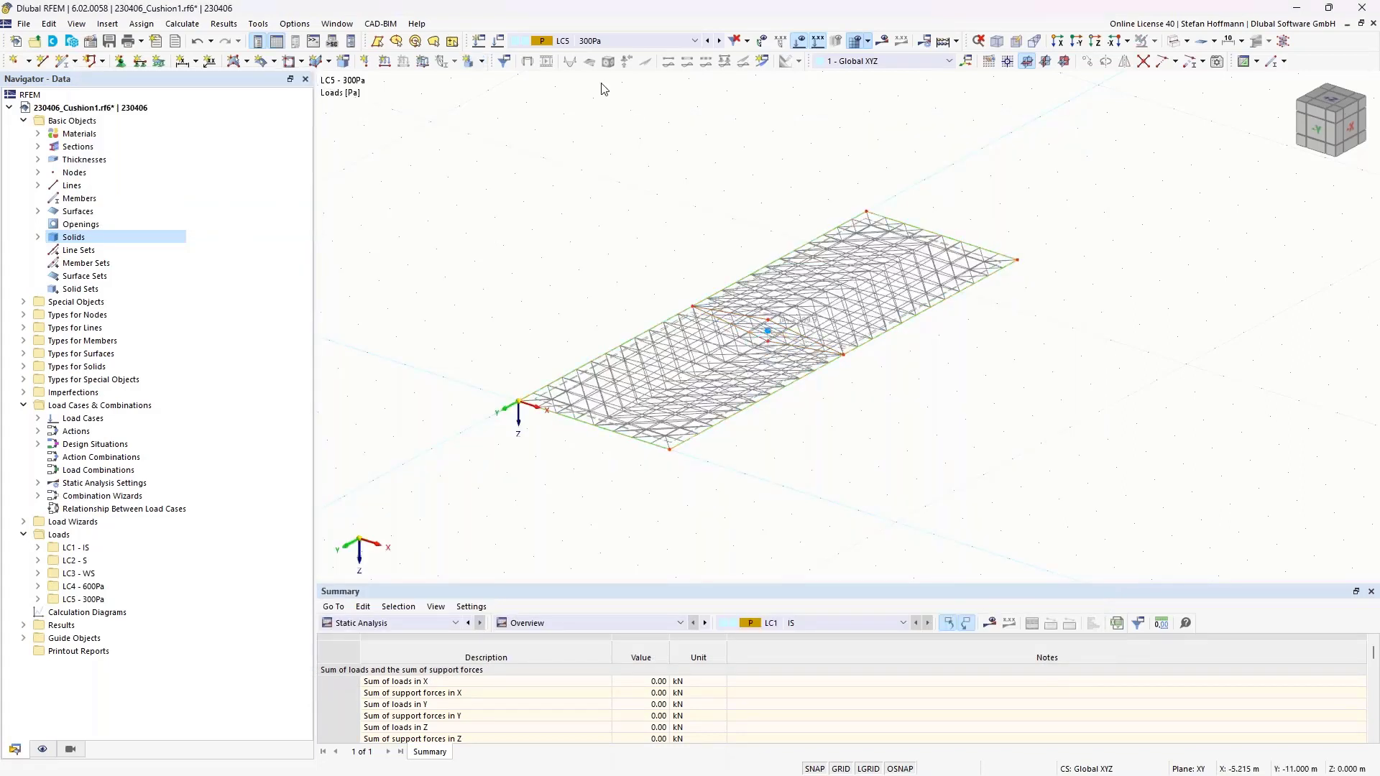
In load case 600Pa, add a Gas solid load of 600 Pa with Resulting overpressure behavior and assign it to solid 1.
{"action": "left_click", "coordinate": [708, 41]}
{"action": "left_click", "coordinate": [469, 61]}
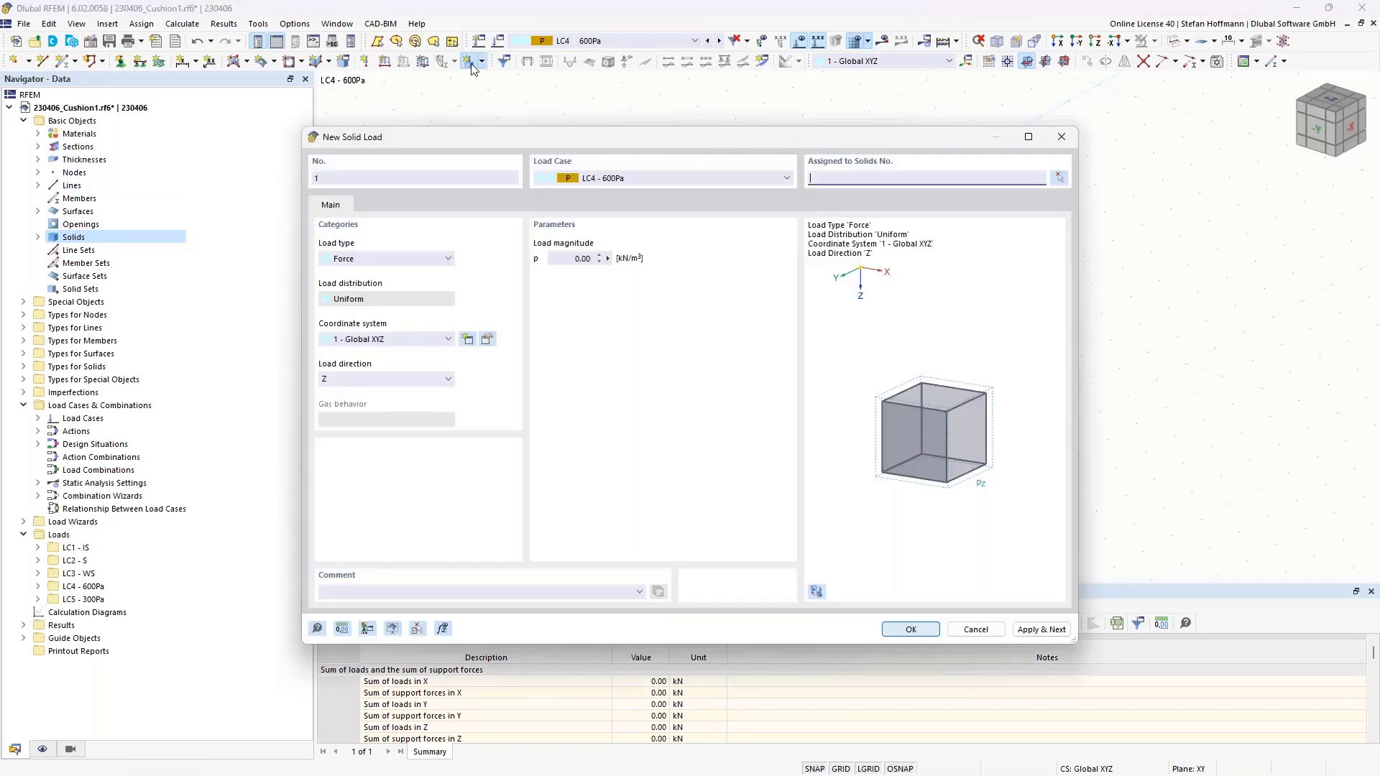
{"action": "left_click", "coordinate": [389, 261]}
{"action": "left_click", "coordinate": [386, 325]}
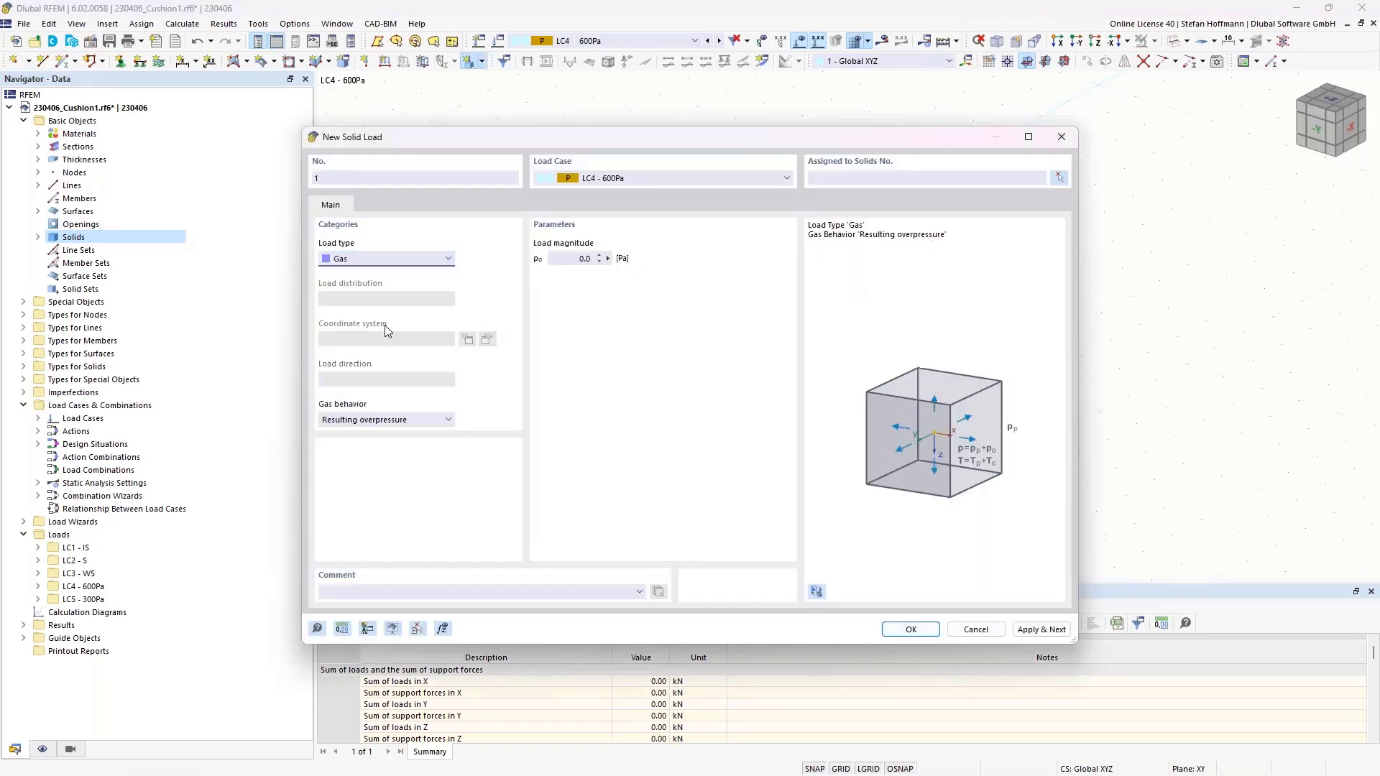
{"action": "left_click", "coordinate": [563, 258]}
{"action": "left_click", "coordinate": [911, 628]}
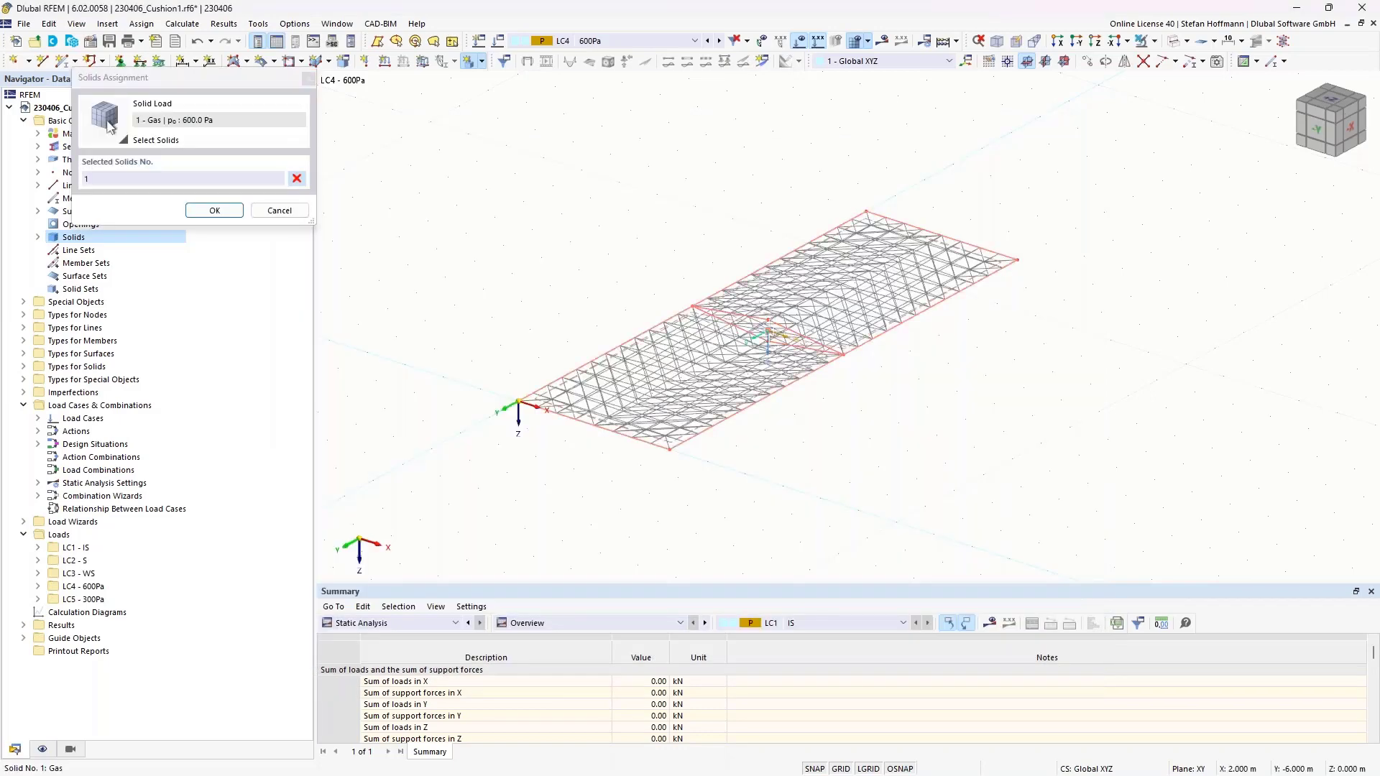
{"action": "left_click", "coordinate": [215, 210]}
In load case S, add a uniform surface load of 0.52 kN/m² on surfaces 1 and 2, acting globally in Z on projected area.
{"action": "left_click", "coordinate": [704, 41]}
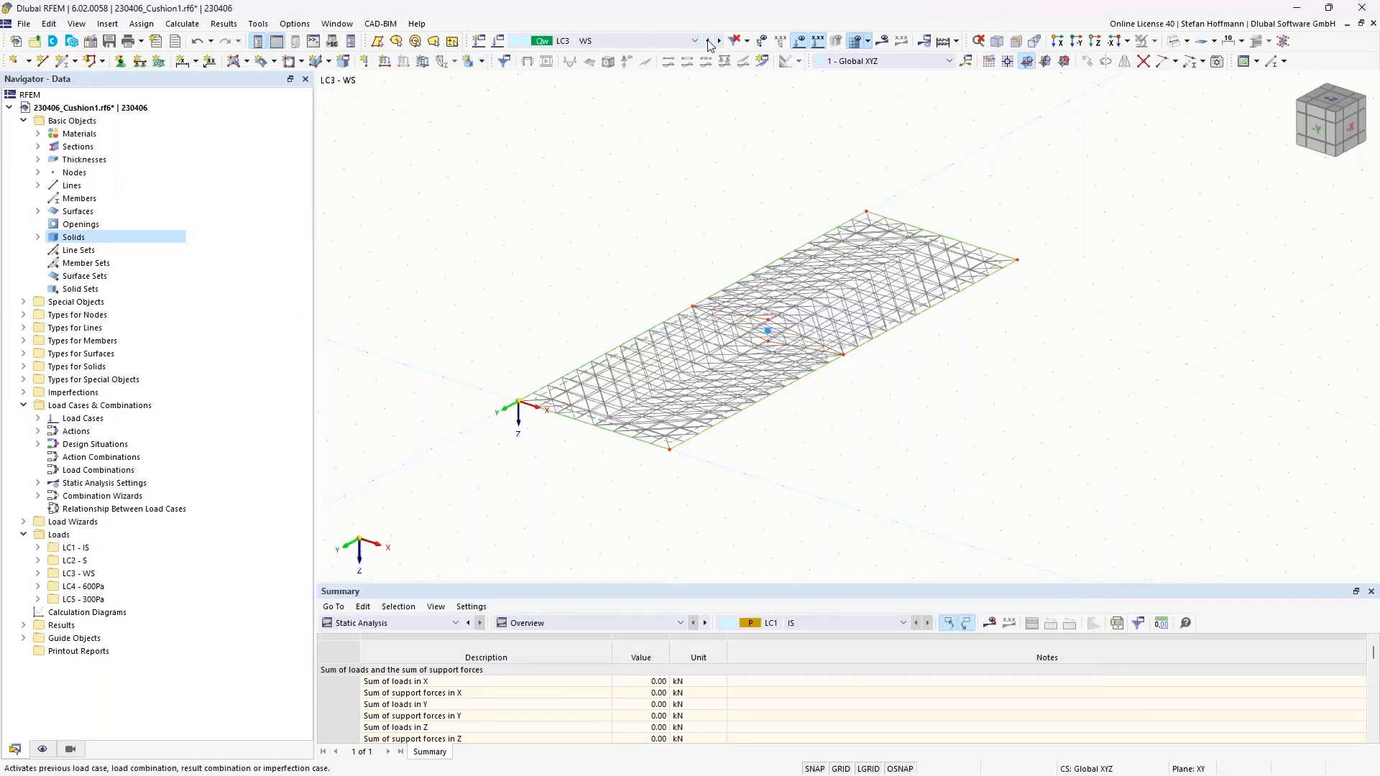
{"action": "left_click", "coordinate": [704, 41]}
{"action": "scroll", "coordinate": [593, 362], "scroll_direction": "up", "scroll_amount": 4}
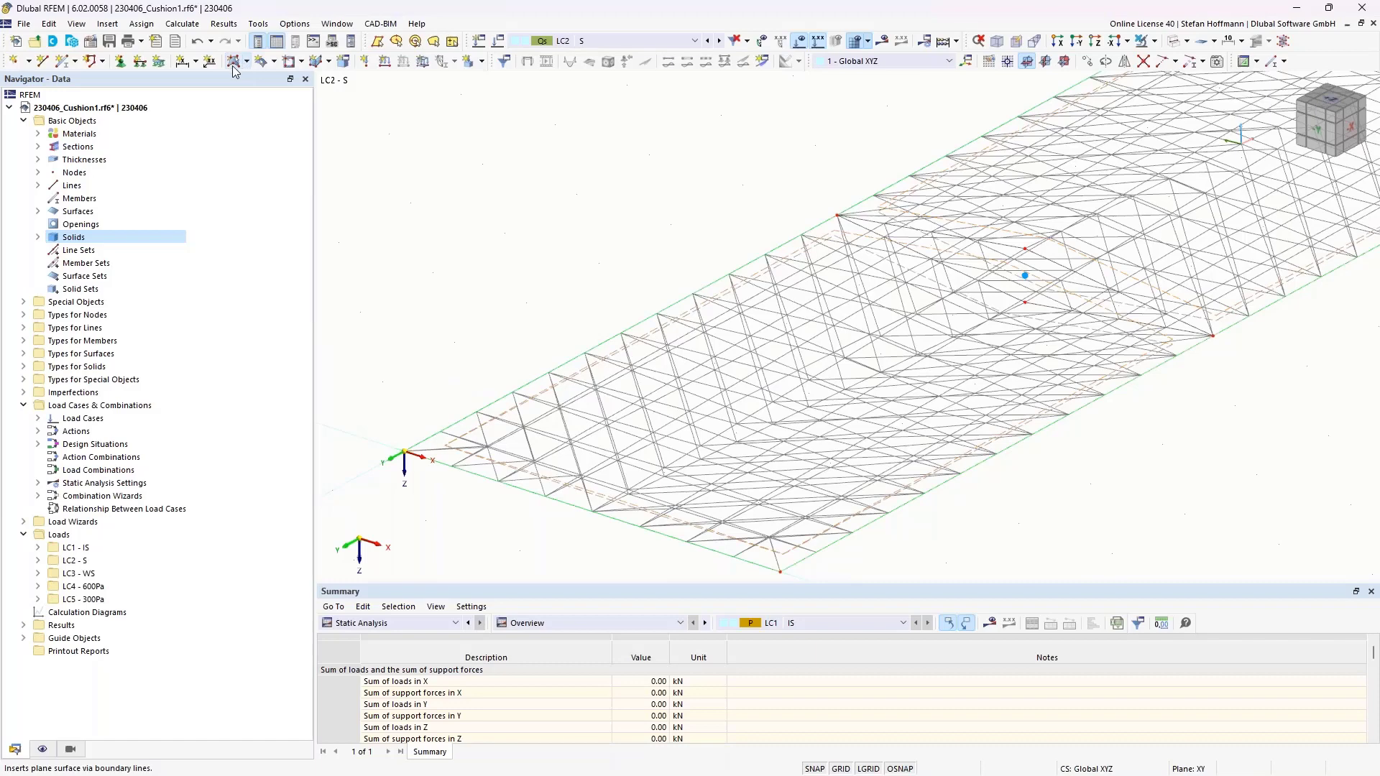
{"action": "left_click", "coordinate": [423, 61]}
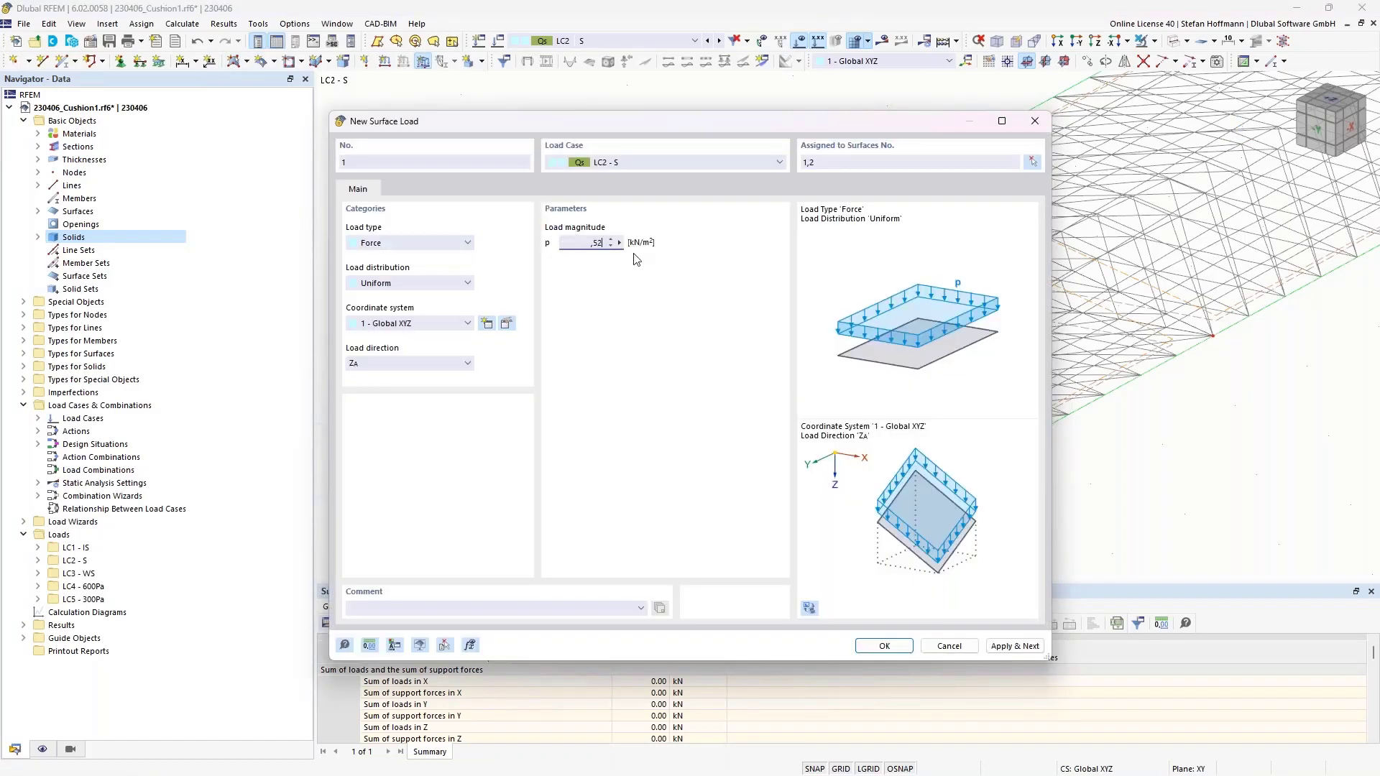
{"action": "left_click", "coordinate": [433, 369]}
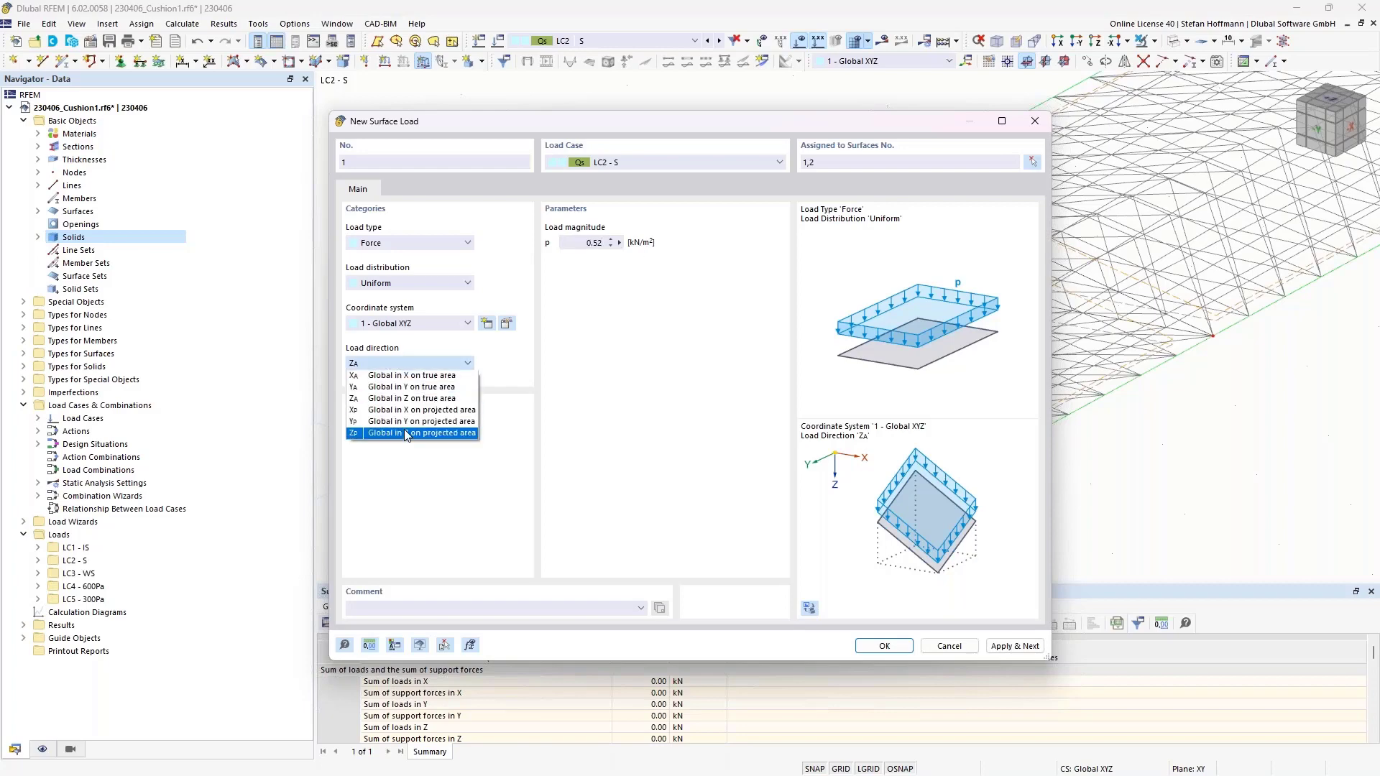
{"action": "left_click", "coordinate": [403, 432]}
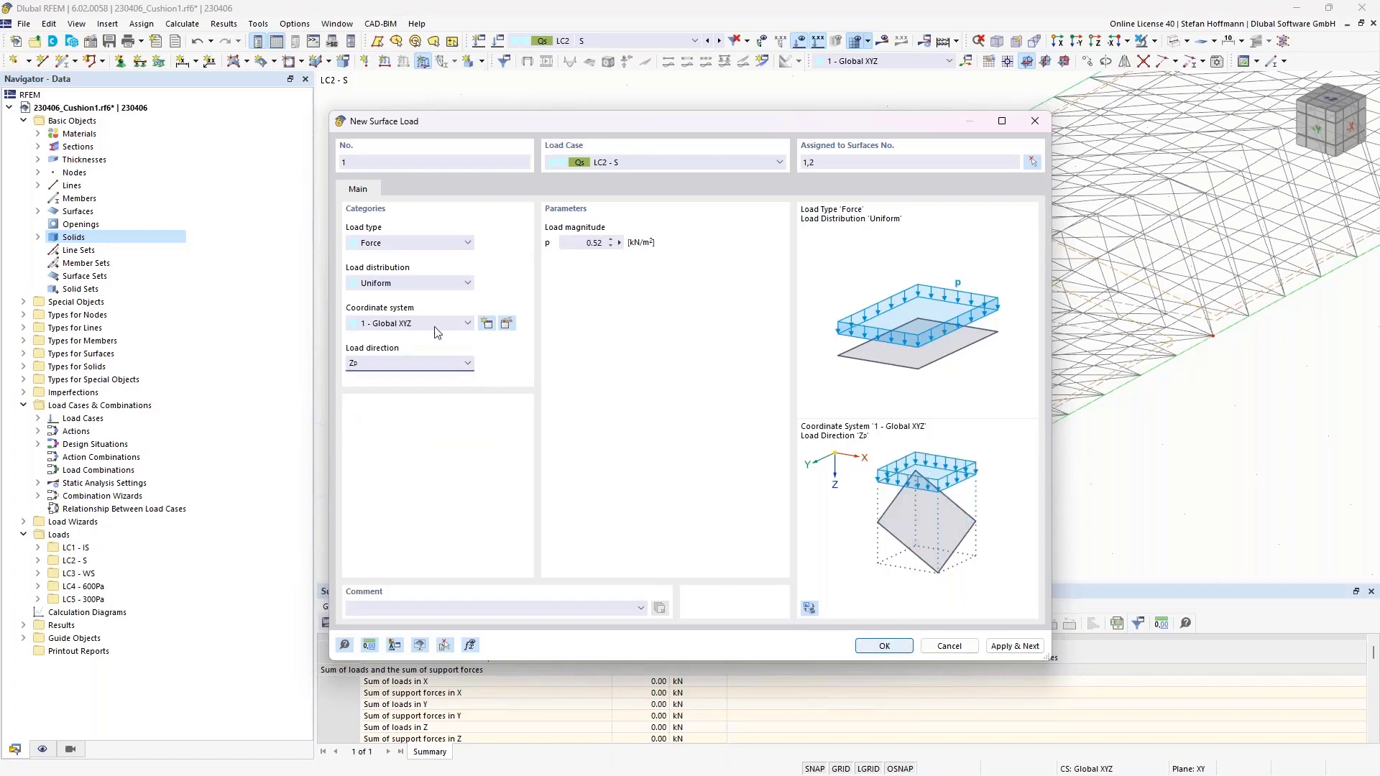
{"action": "left_click", "coordinate": [886, 646]}
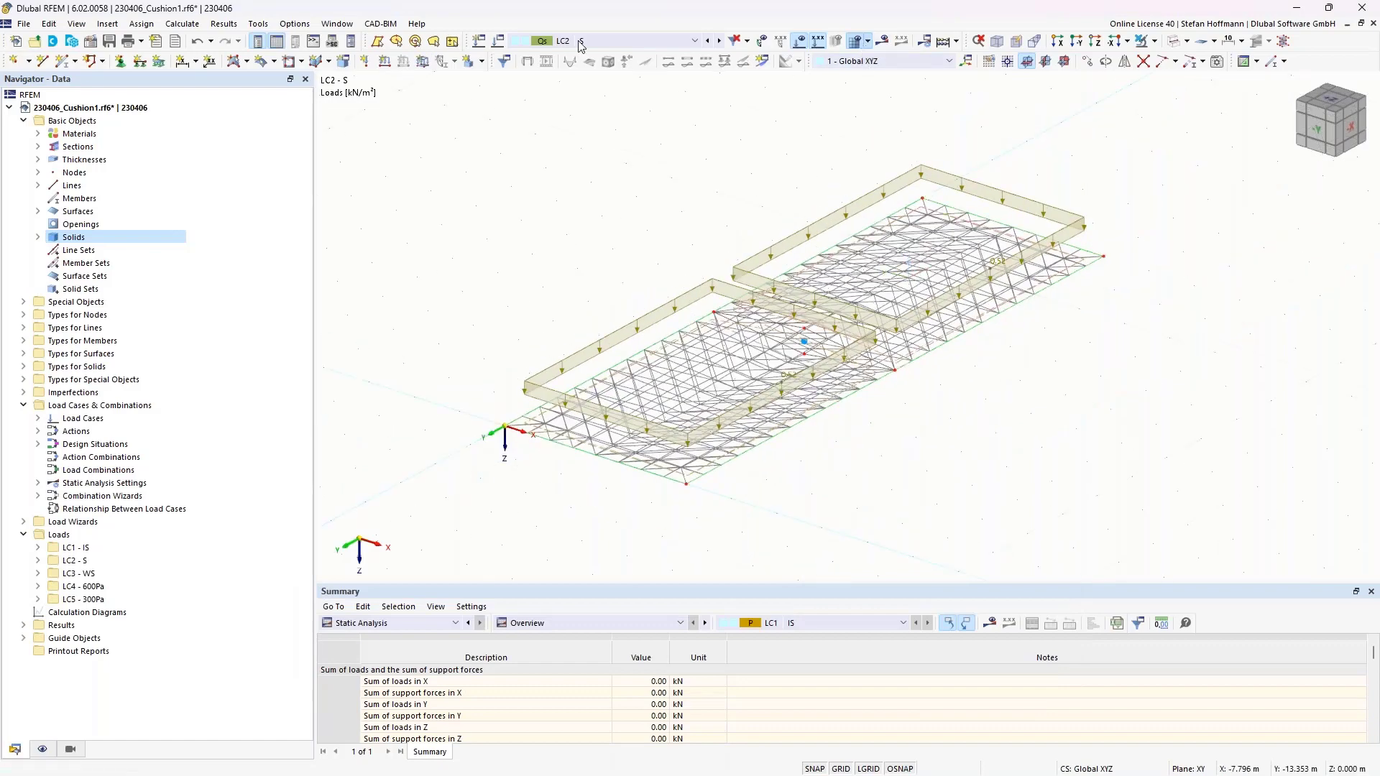
In load case WS, add a uniform surface load of 0.78 kN/m² on surfaces 1 and 2 in local xyz direction z, checking Bsp.pdf for the wind value.
{"action": "left_click", "coordinate": [720, 41]}
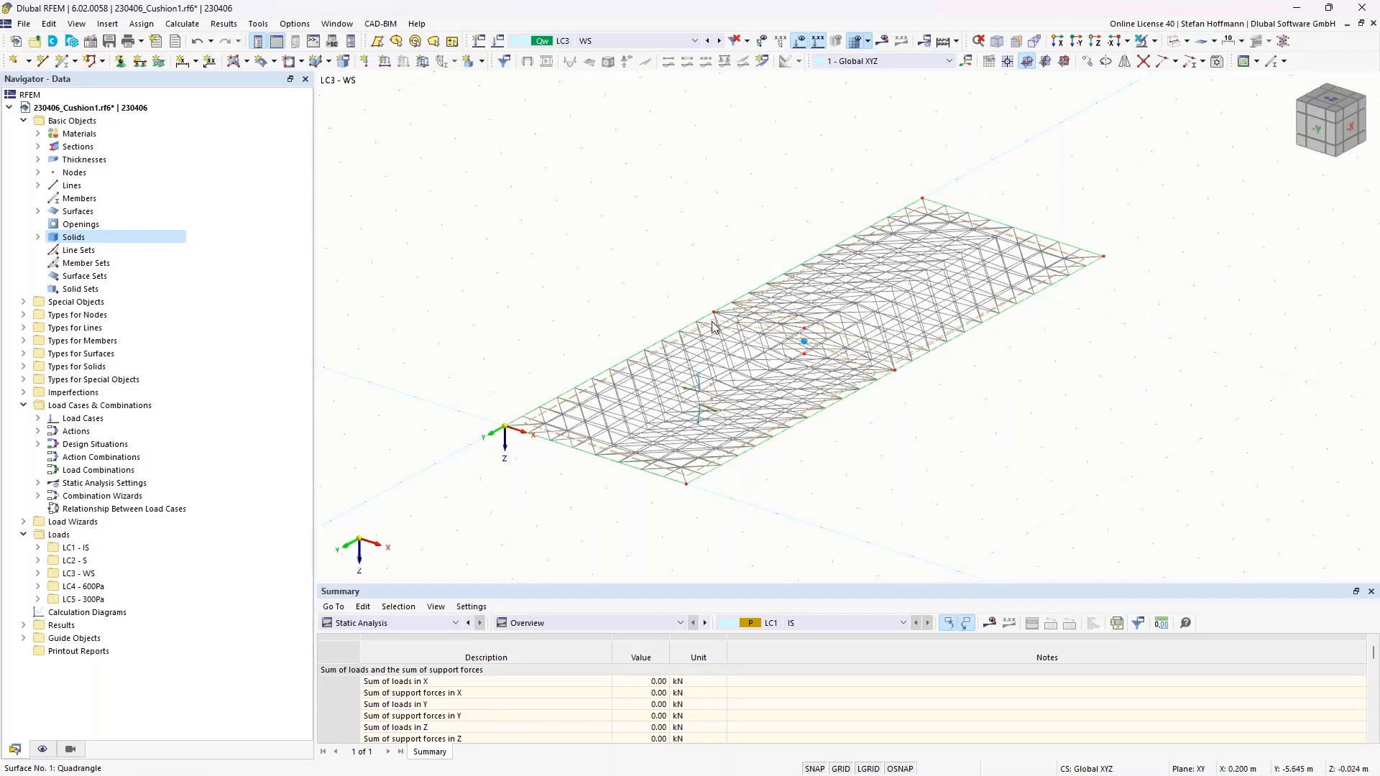
{"action": "scroll", "coordinate": [726, 322], "scroll_direction": "up", "scroll_amount": 5}
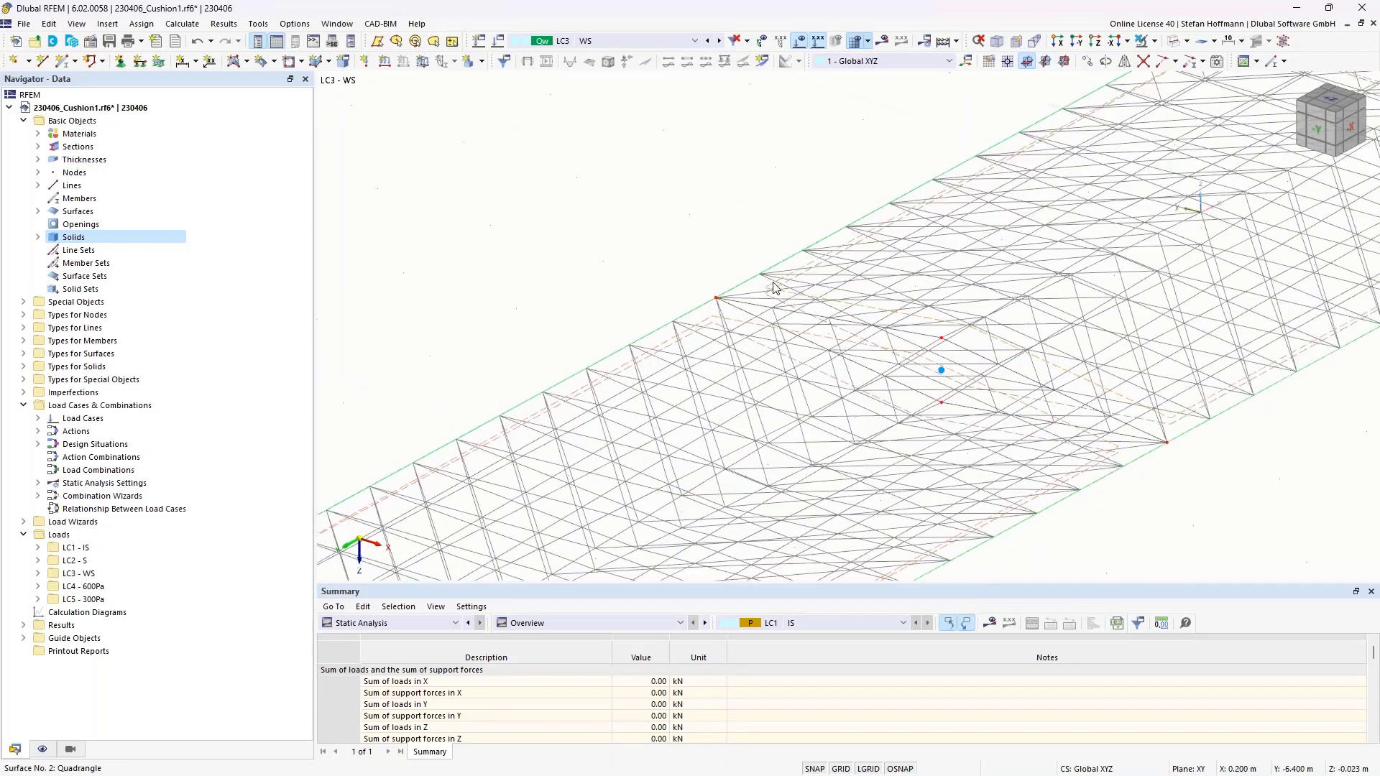
{"action": "left_click", "coordinate": [423, 61]}
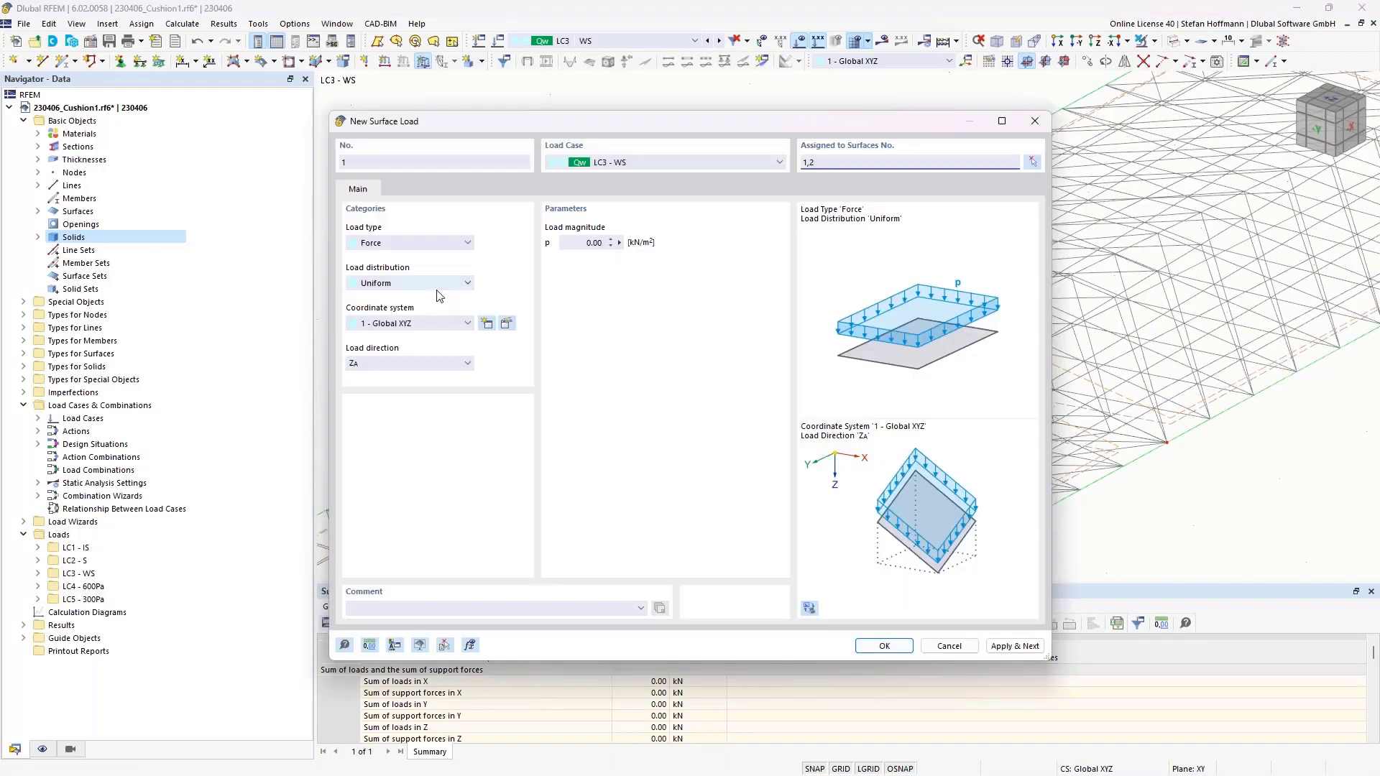
{"action": "left_click", "coordinate": [407, 324]}
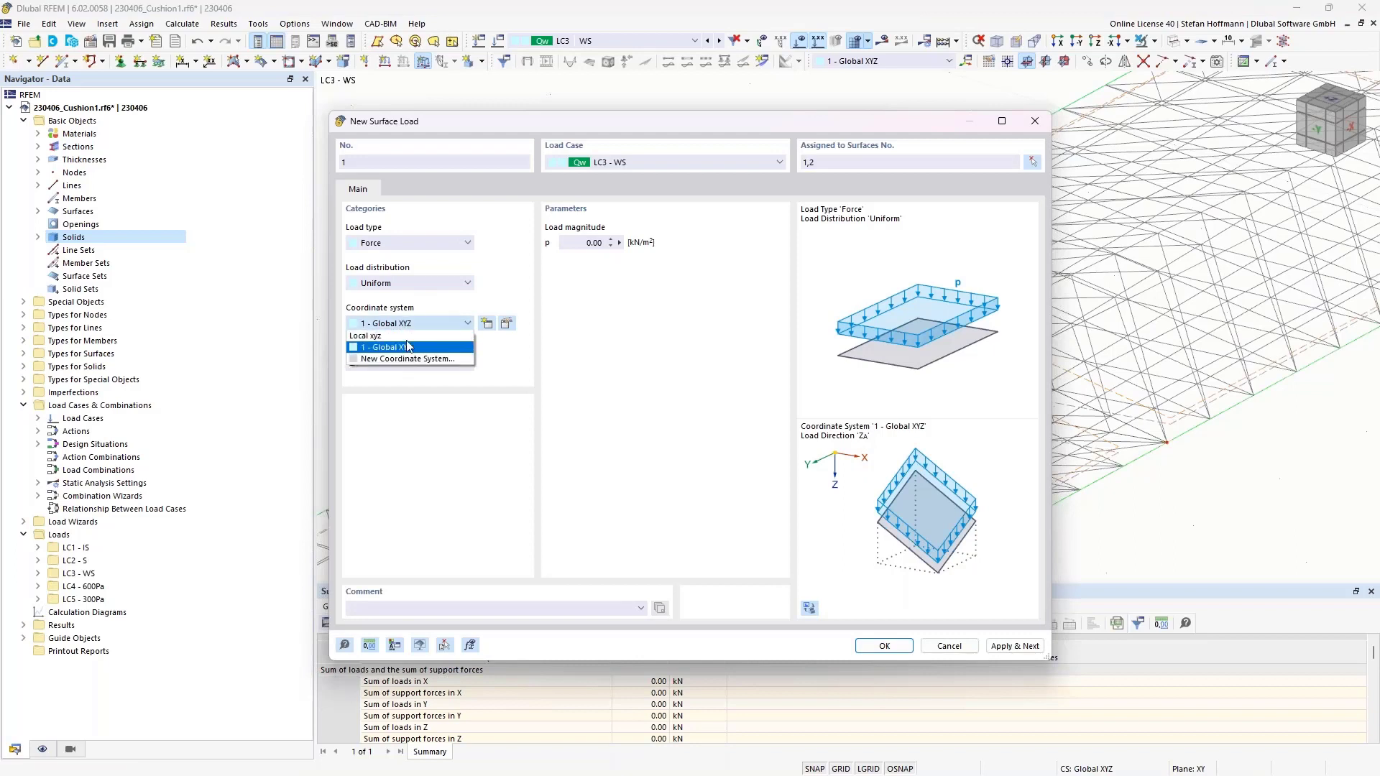
{"action": "left_click", "coordinate": [410, 345]}
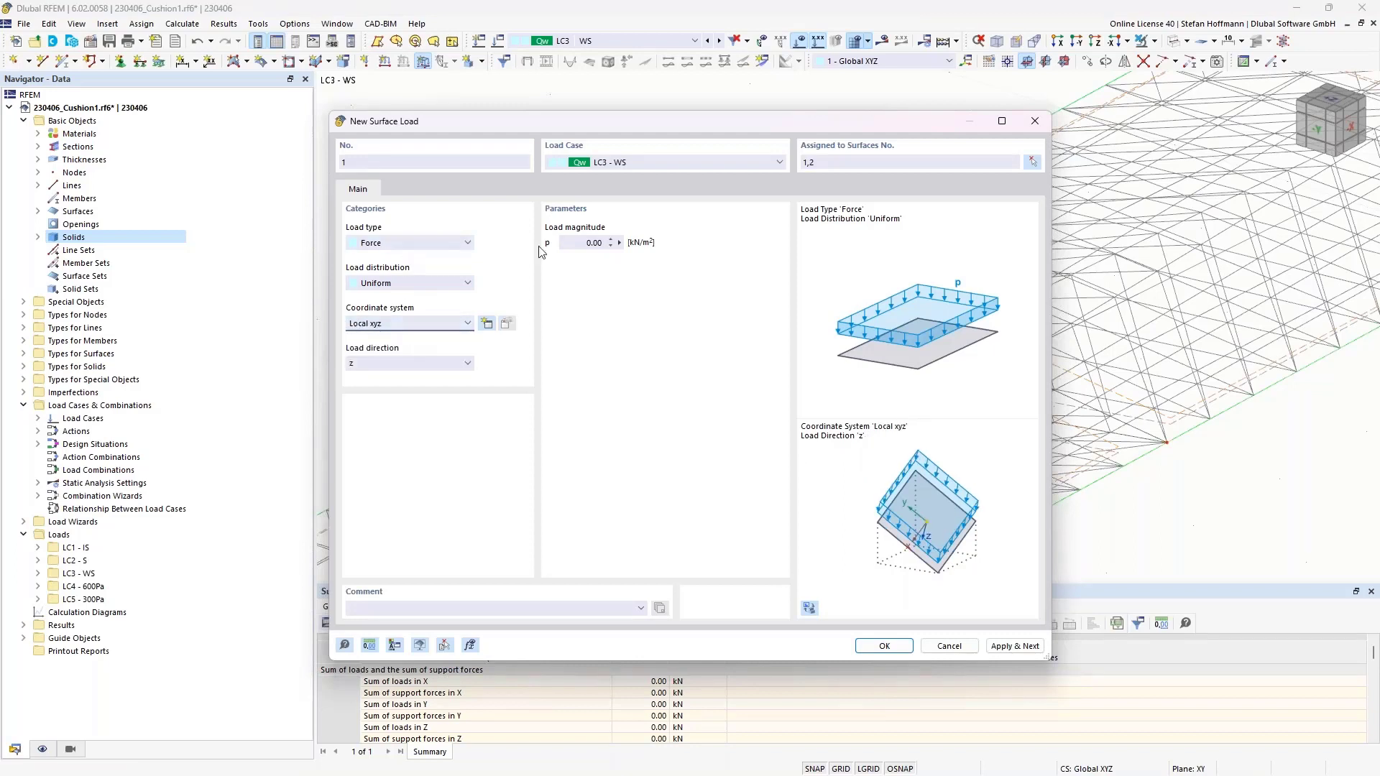
{"action": "left_click", "coordinate": [591, 242]}
{"action": "key", "text": "alt+Tab"}
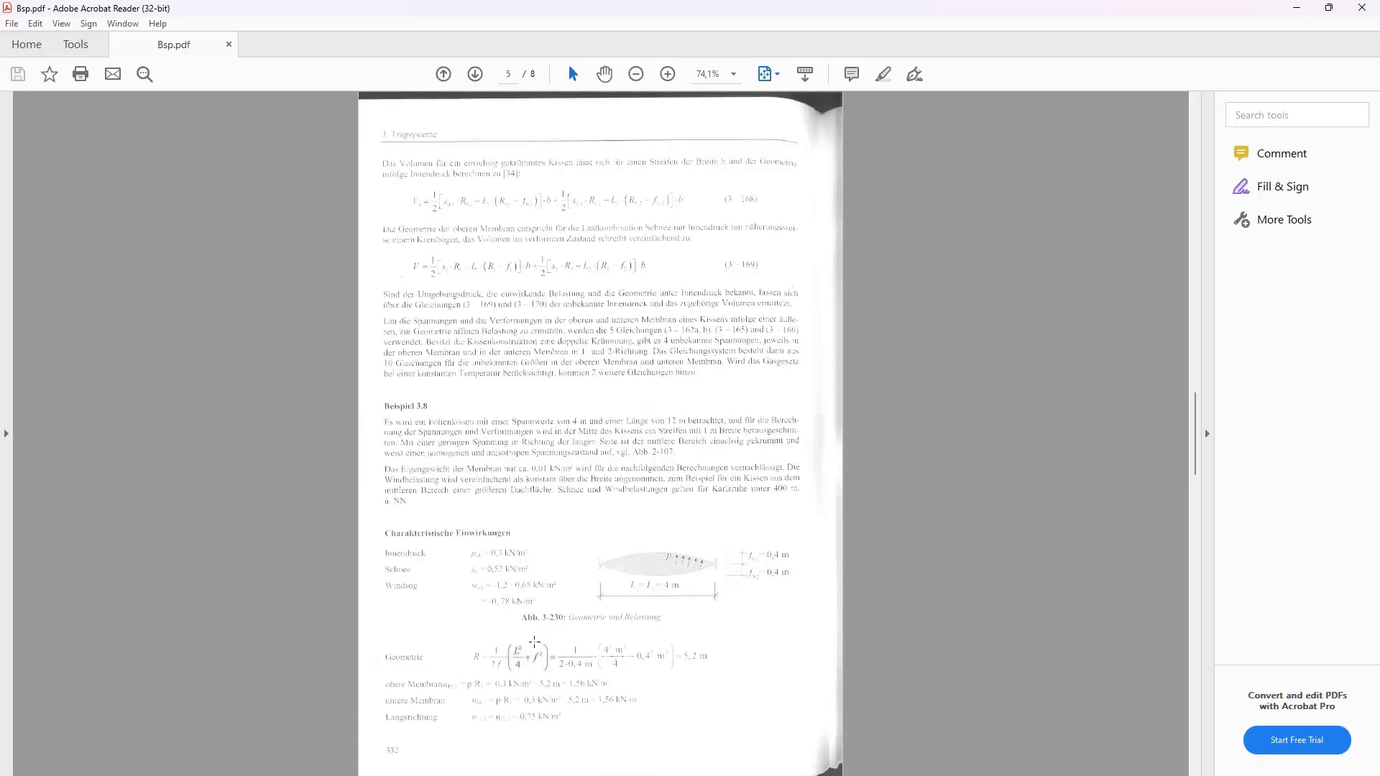
{"action": "left_click", "coordinate": [1296, 9]}
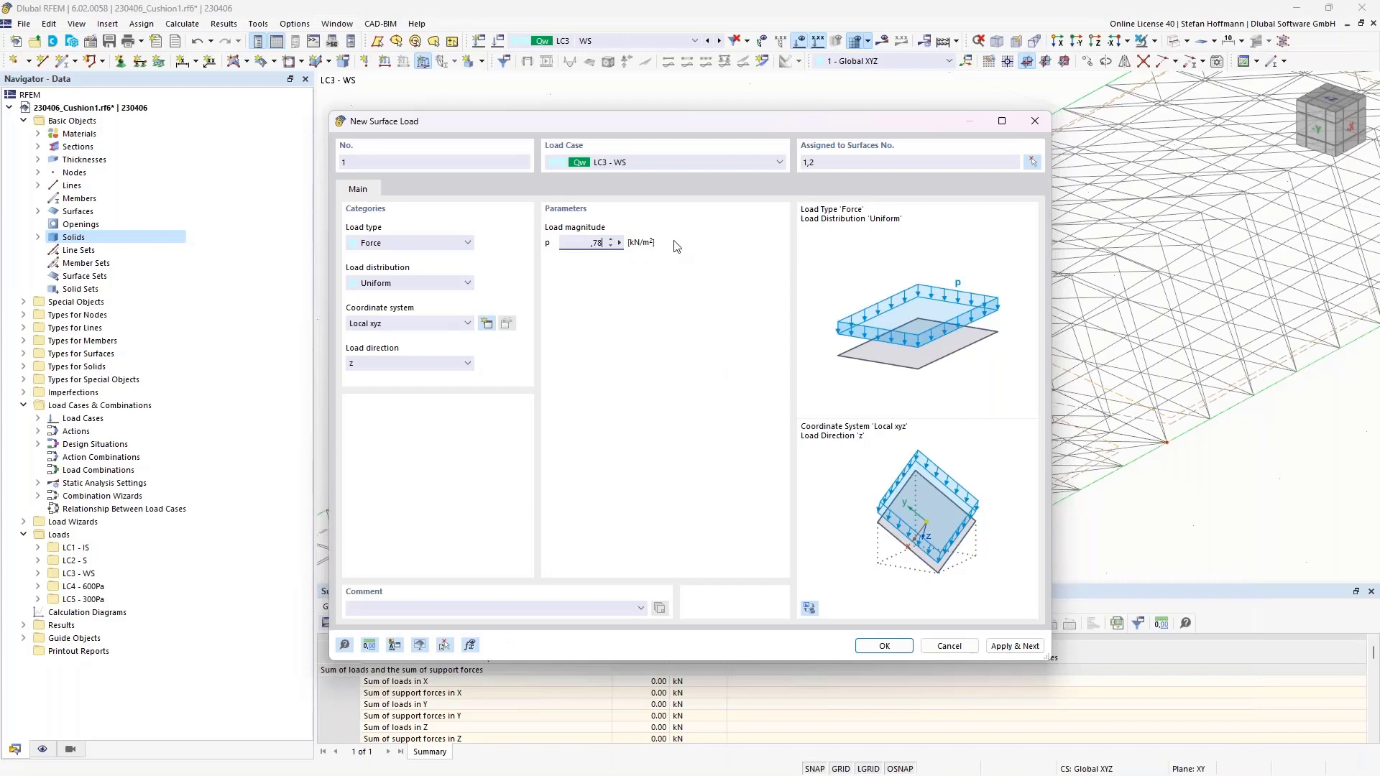
{"action": "left_click", "coordinate": [883, 646]}
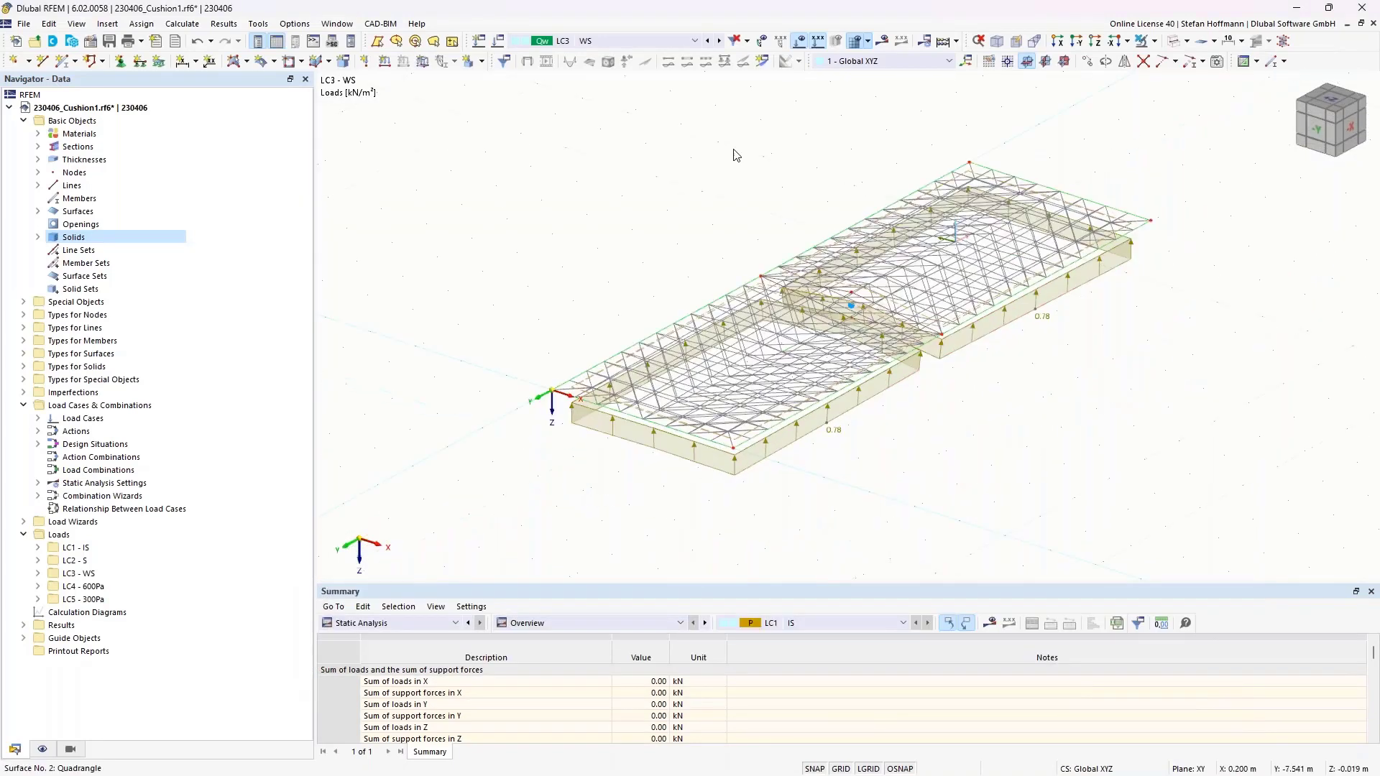
Review the generated load combinations and design situations, and turn off the Combination wizard for the load cases and combinations.
{"action": "left_click", "coordinate": [469, 62]}
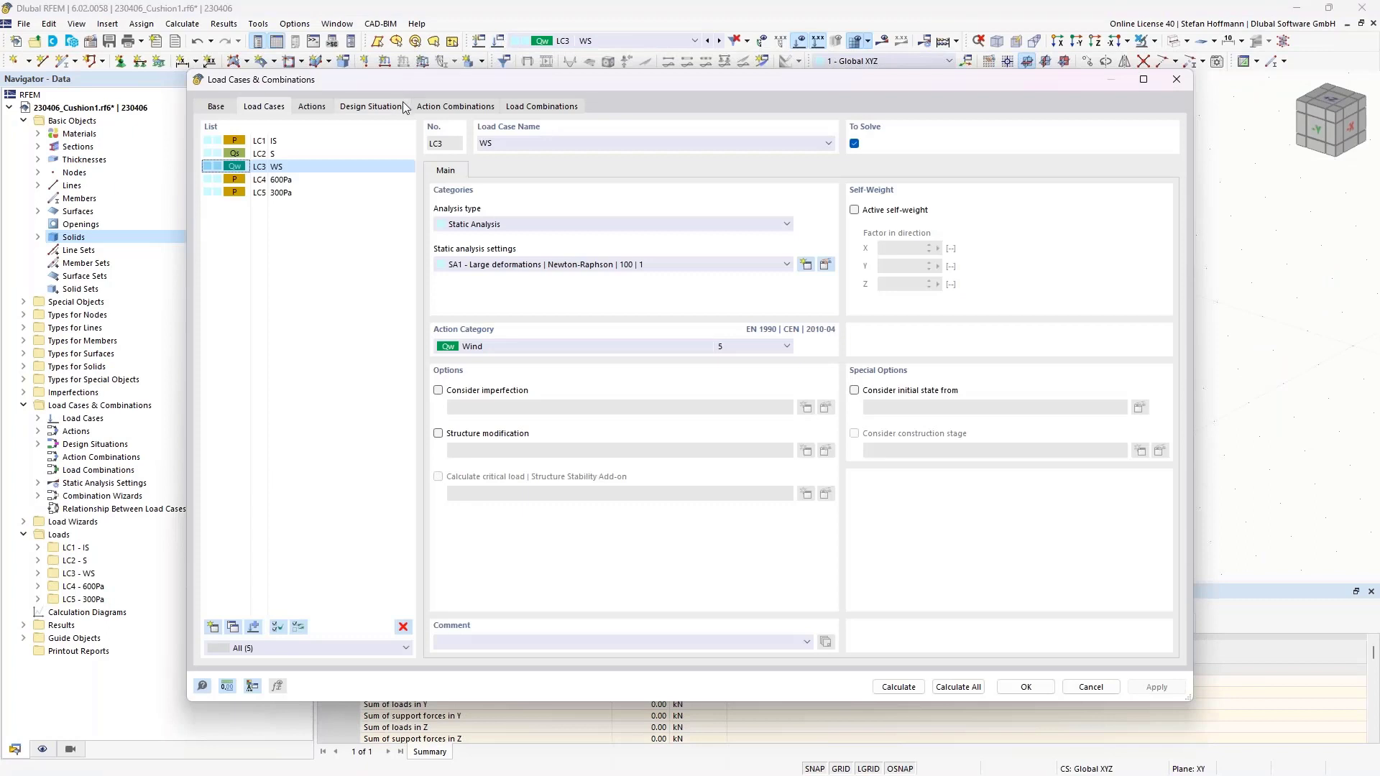
{"action": "left_click", "coordinate": [537, 107]}
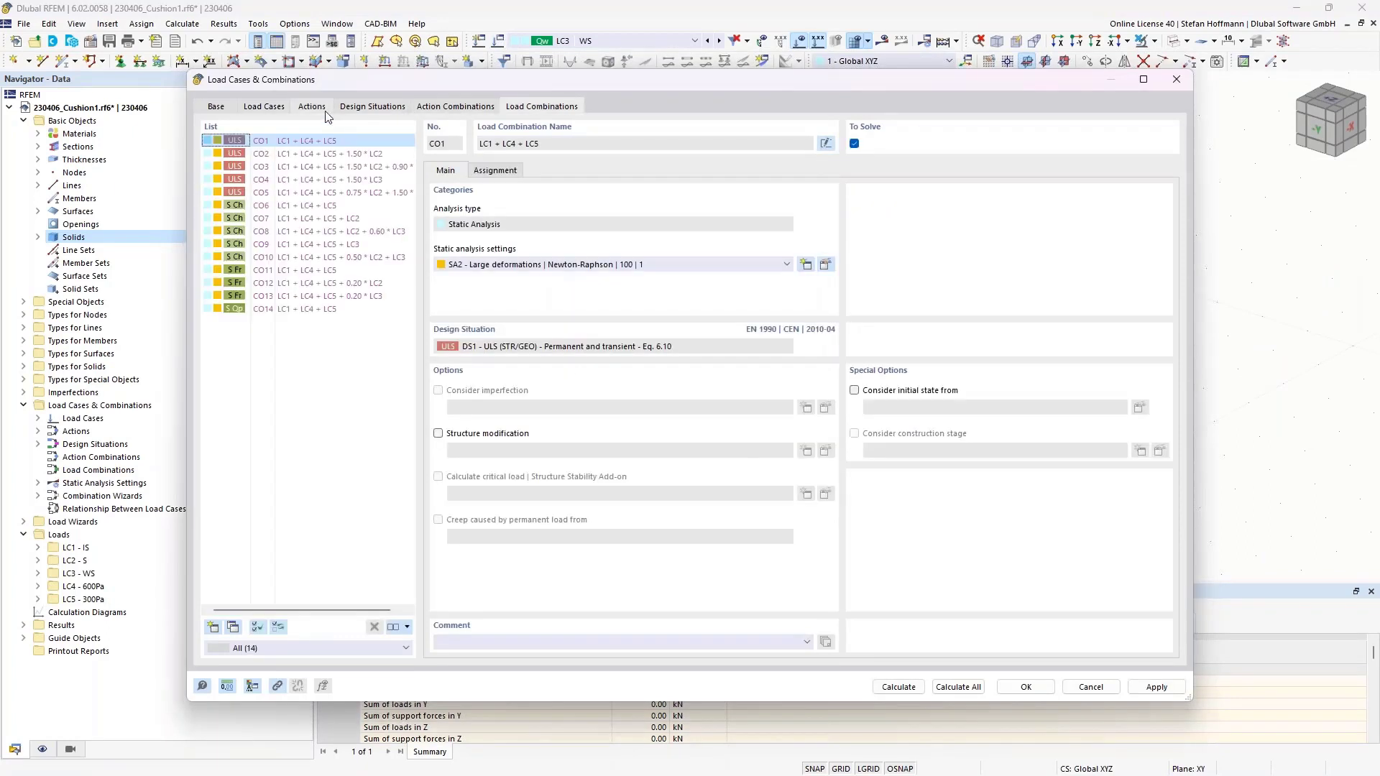
{"action": "left_click", "coordinate": [353, 111]}
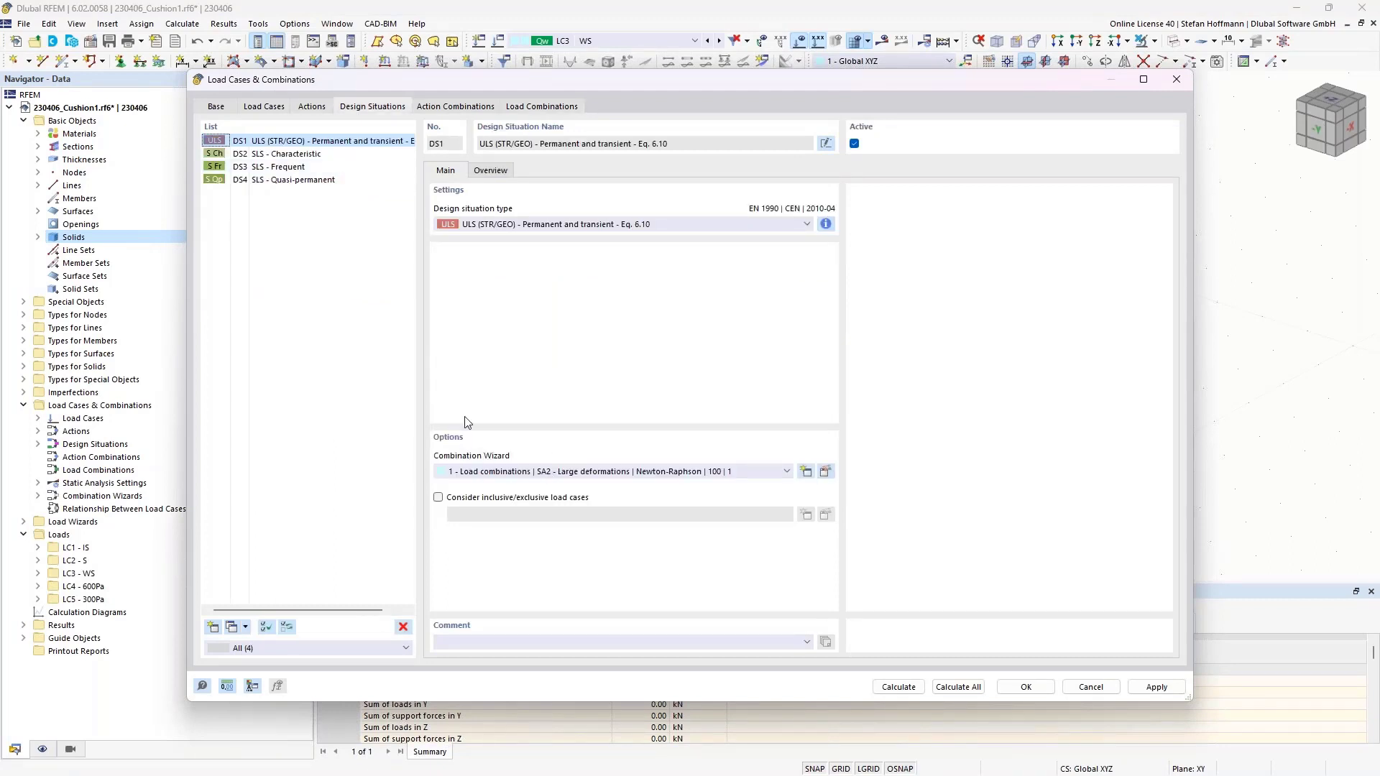
{"action": "left_click", "coordinate": [215, 107]}
{"action": "left_click", "coordinate": [247, 223]}
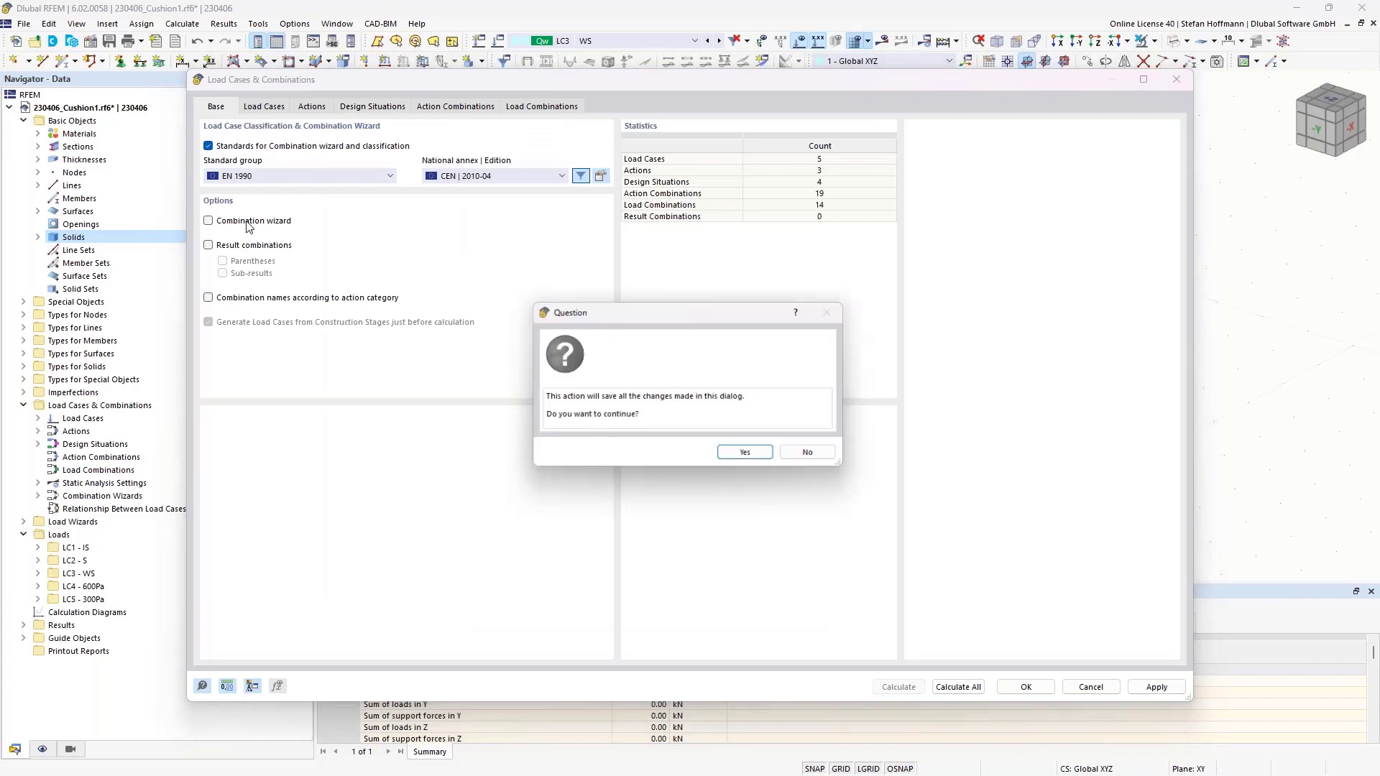
{"action": "left_click", "coordinate": [748, 457]}
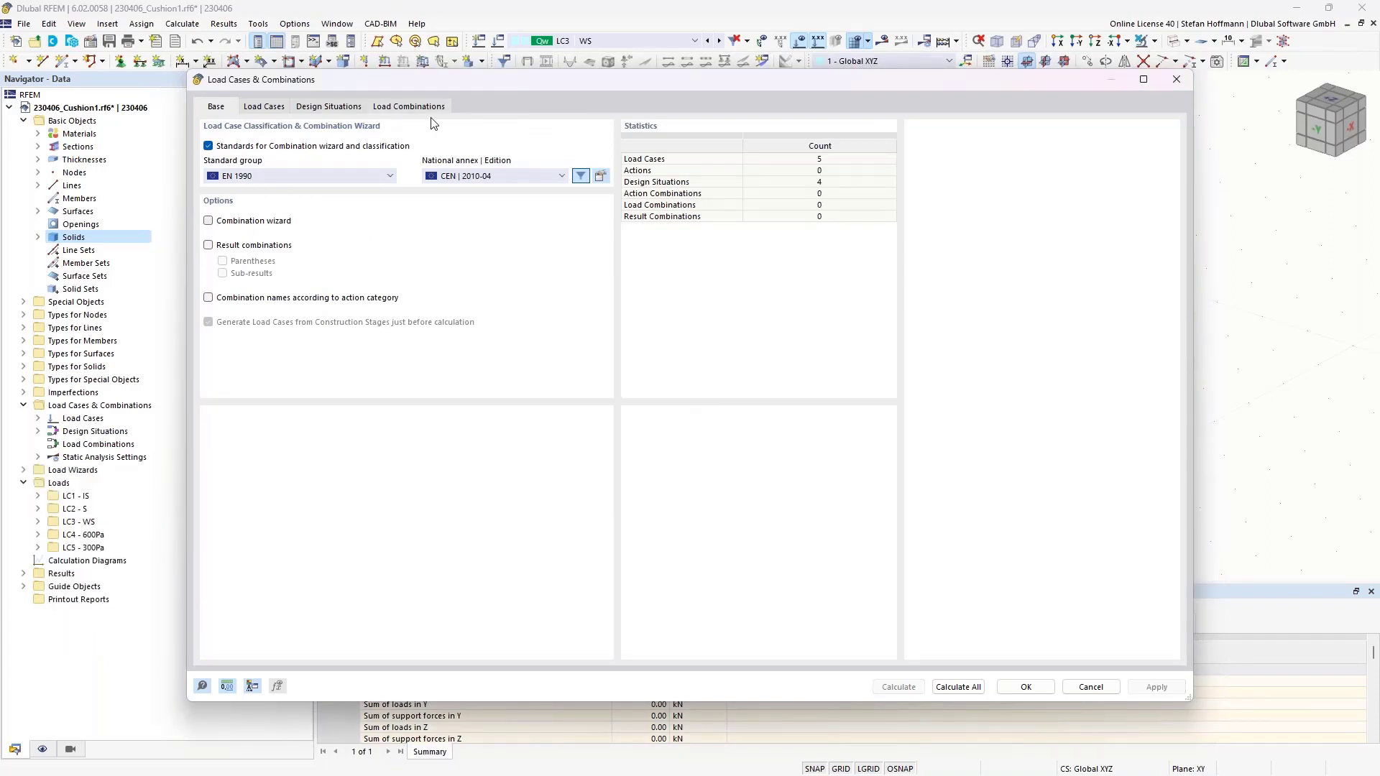
Create load combination CO1 with the initial state taken from LC1 - IS, and assign LC4 600Pa and LC2 S with factor 1.00.
{"action": "left_click", "coordinate": [413, 107]}
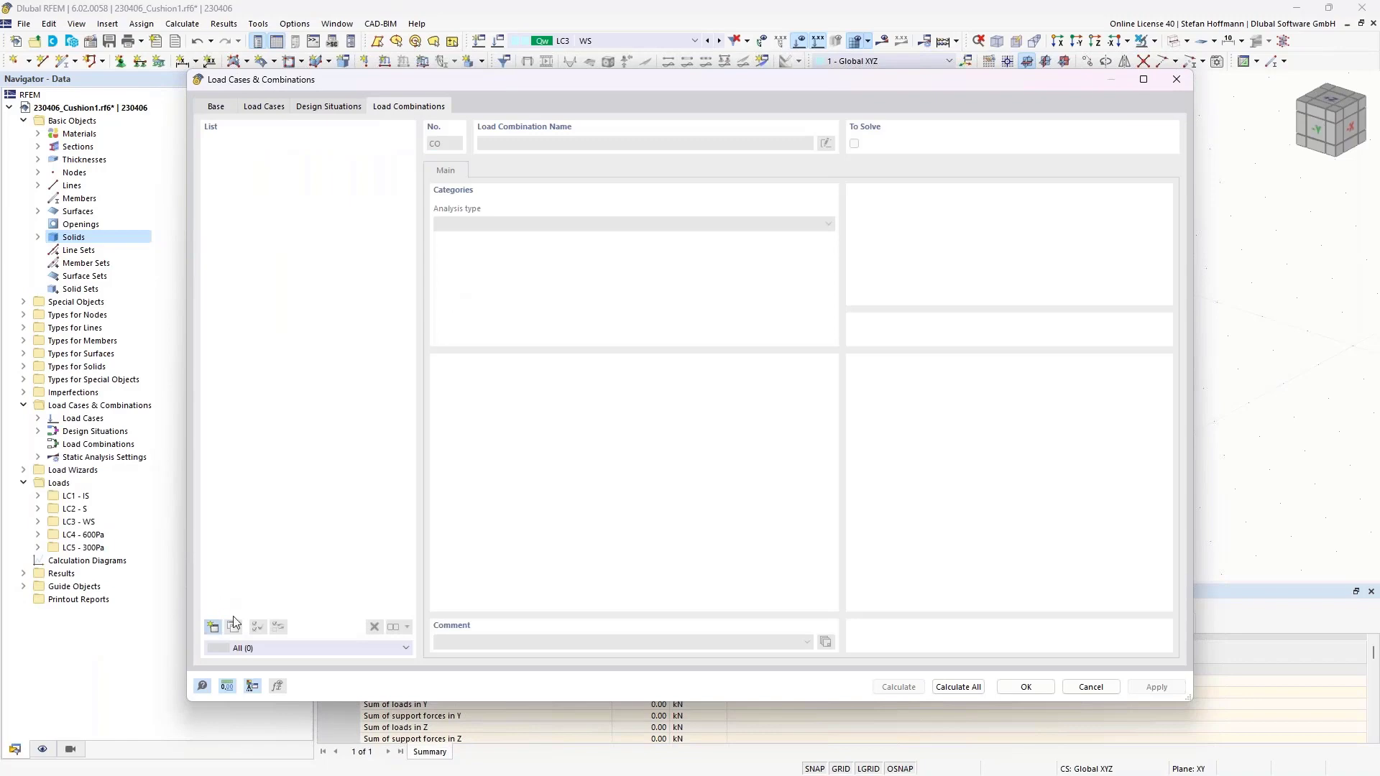
{"action": "left_click", "coordinate": [213, 627]}
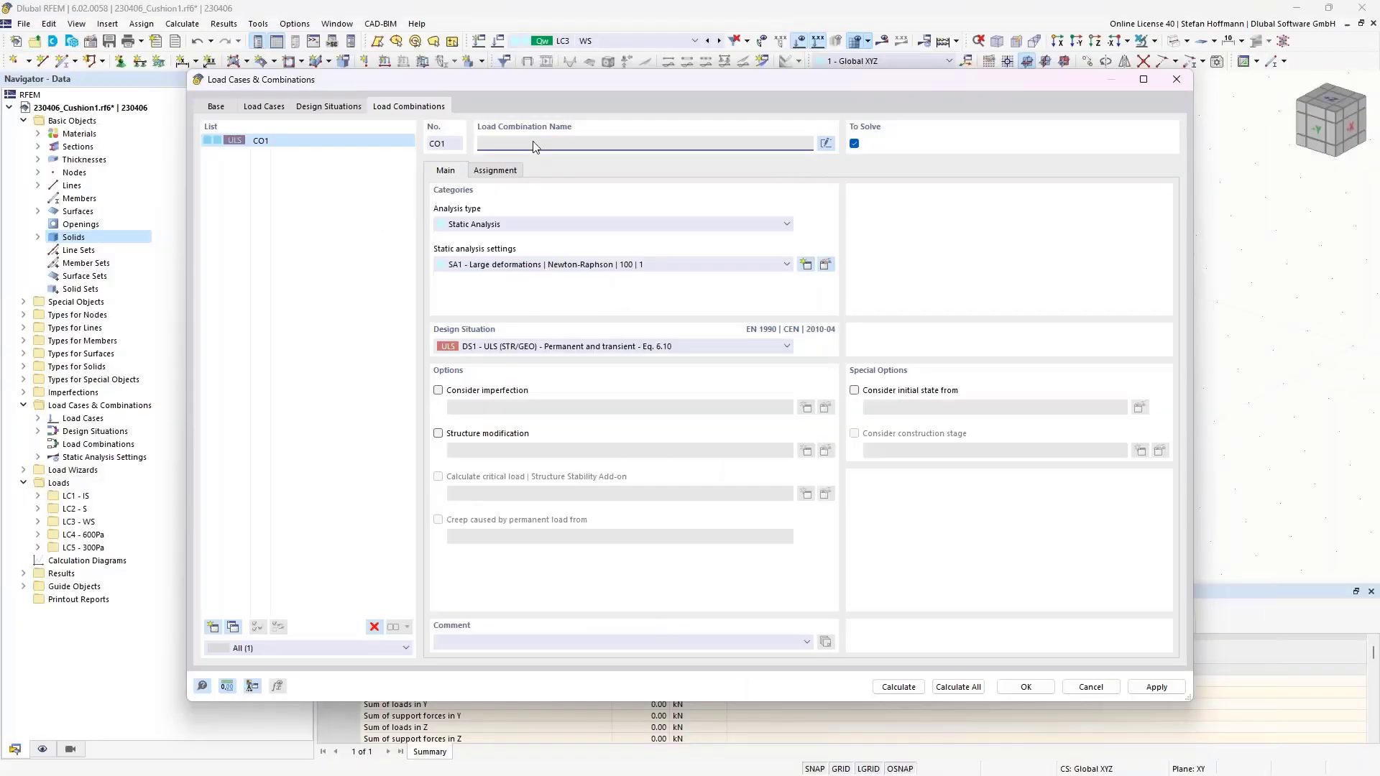
{"action": "left_click", "coordinate": [923, 393]}
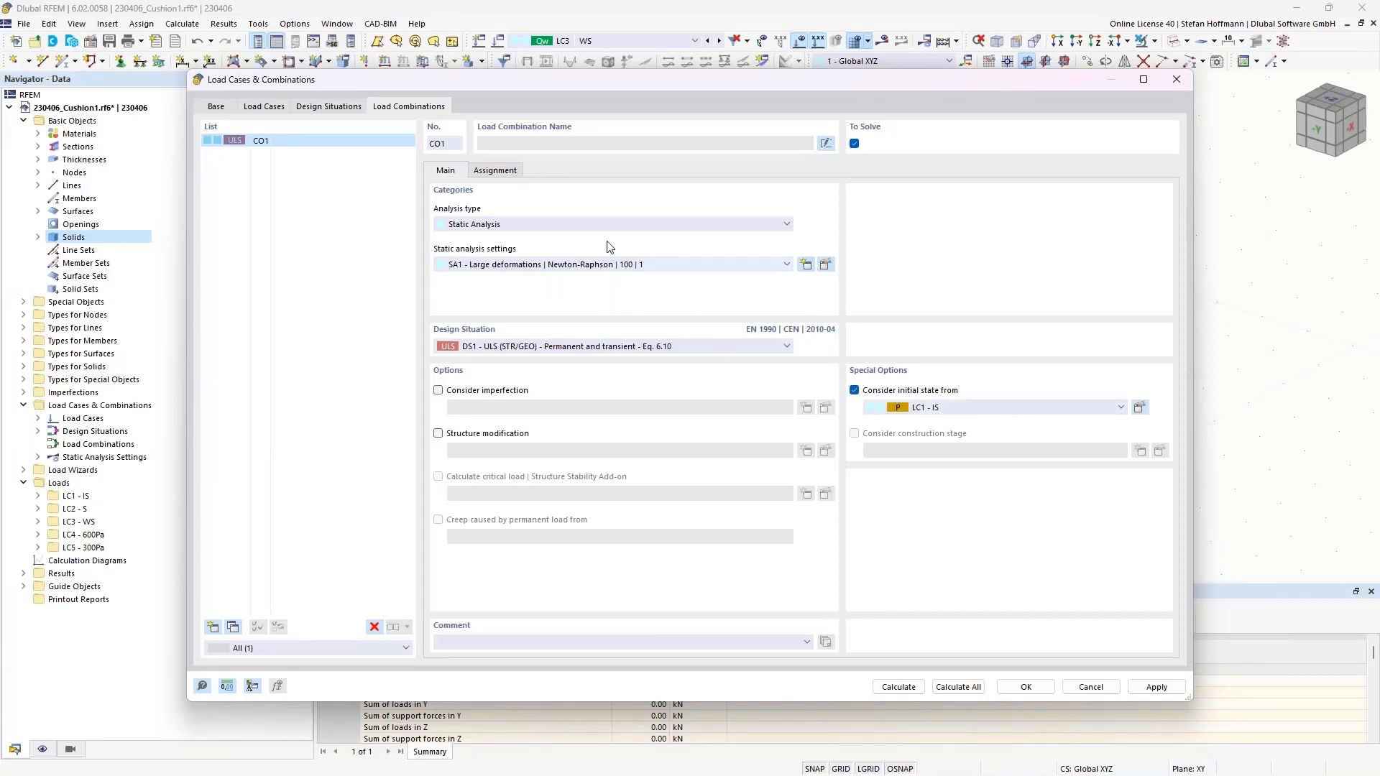
{"action": "left_click", "coordinate": [496, 170]}
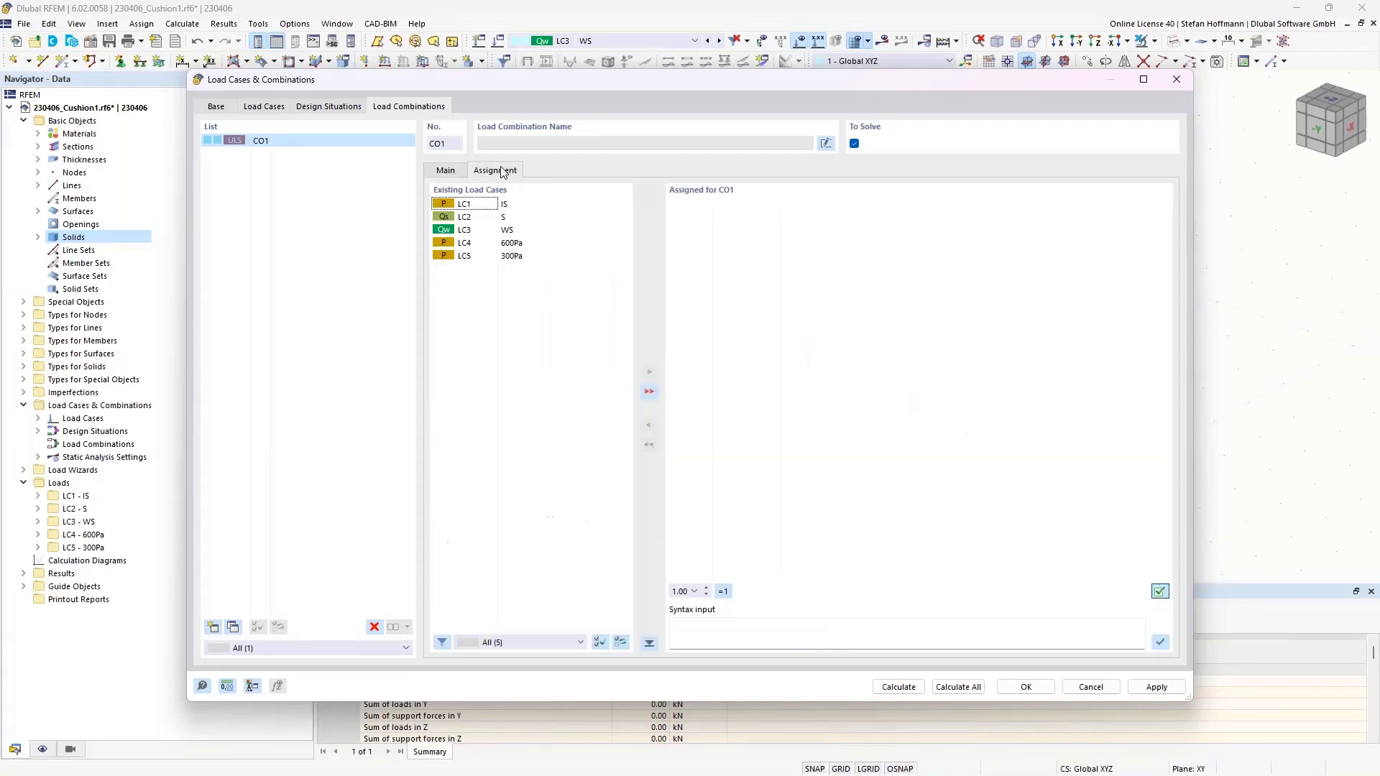
{"action": "double_click", "coordinate": [530, 244]}
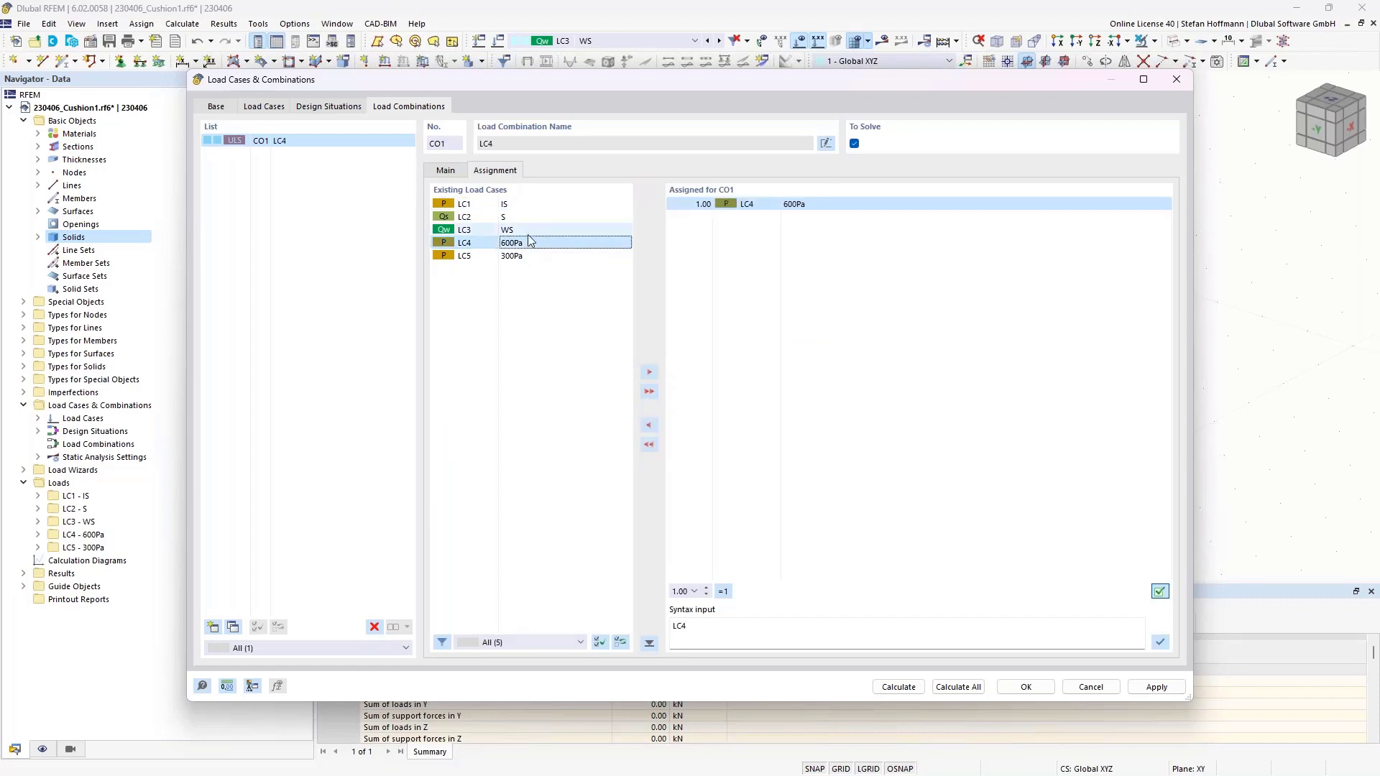
{"action": "double_click", "coordinate": [516, 216]}
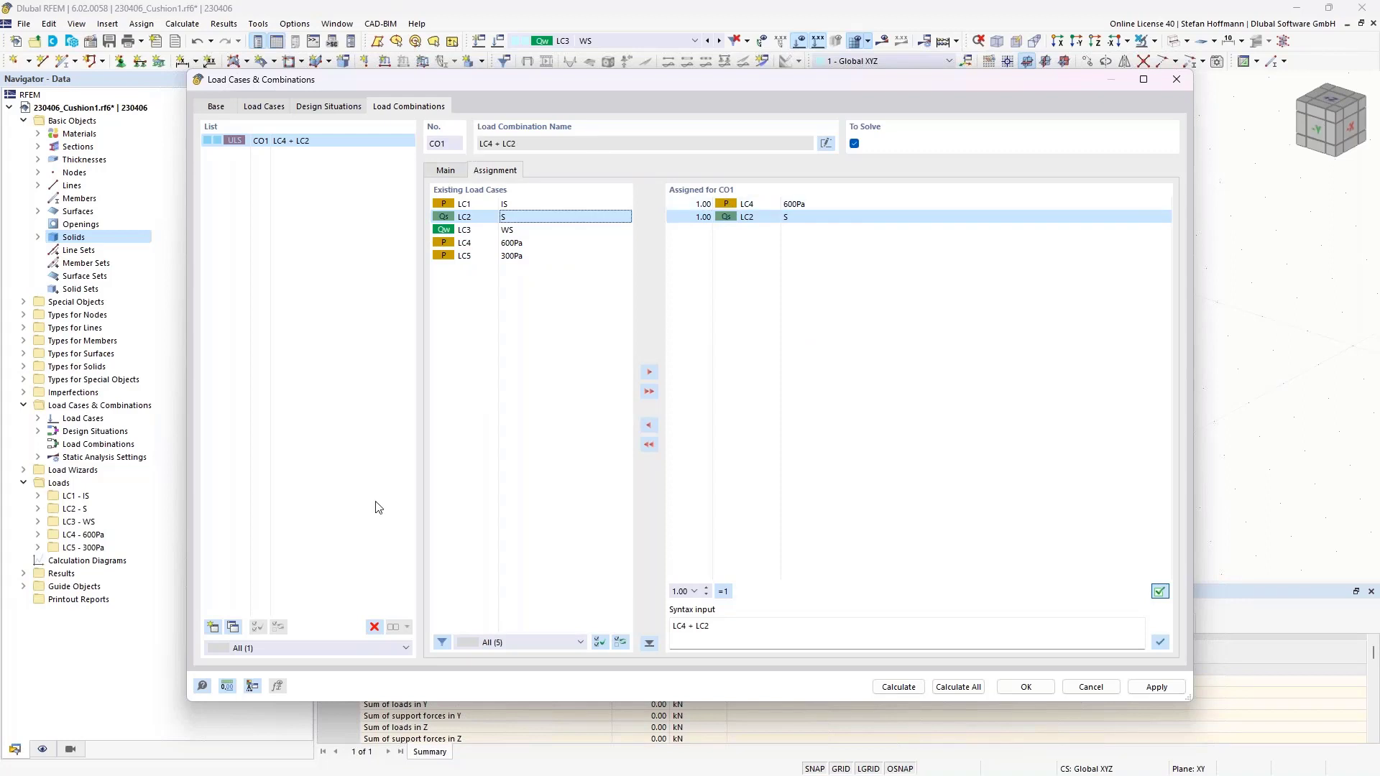
Create combination CO2 with only LC2 S by copying CO1, and CO3 with LC3 WS and LC5 300Pa.
{"action": "left_click", "coordinate": [233, 626]}
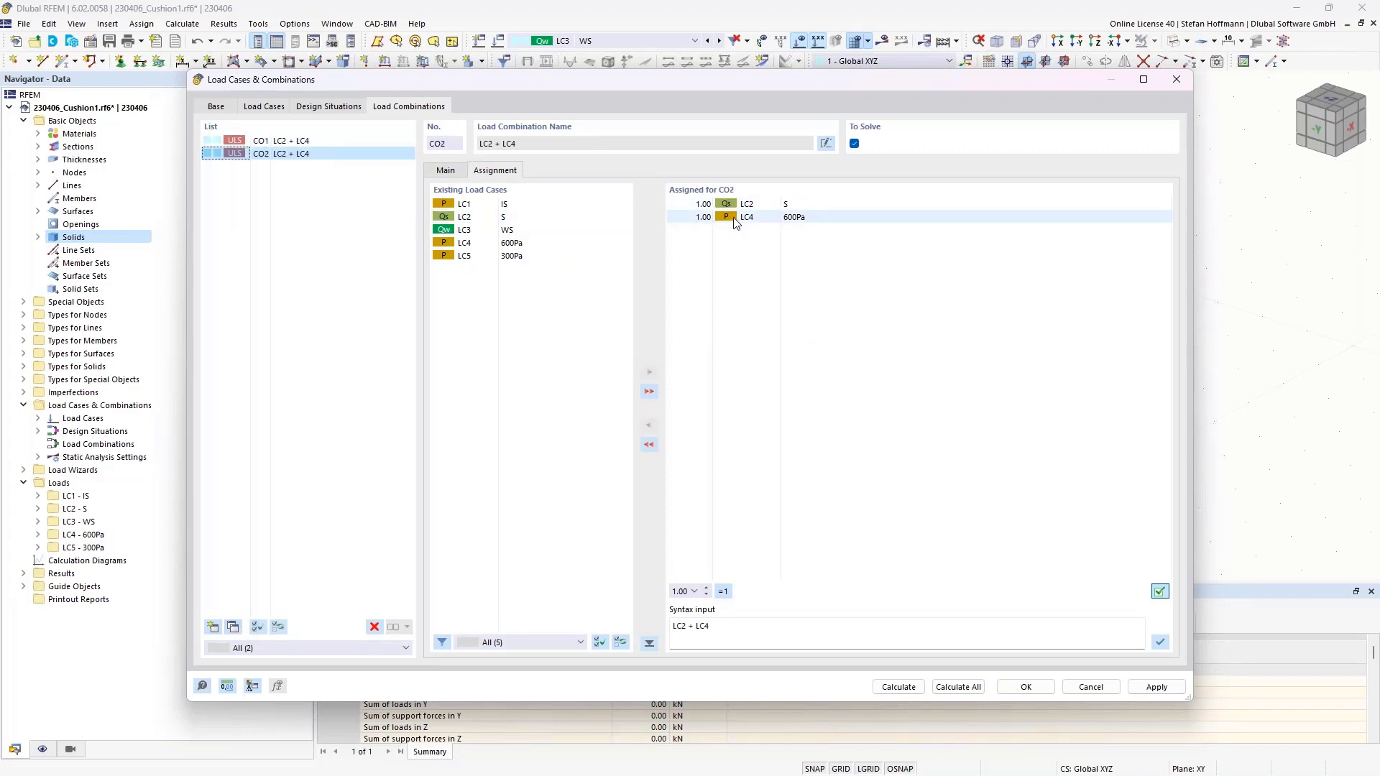
{"action": "double_click", "coordinate": [797, 216]}
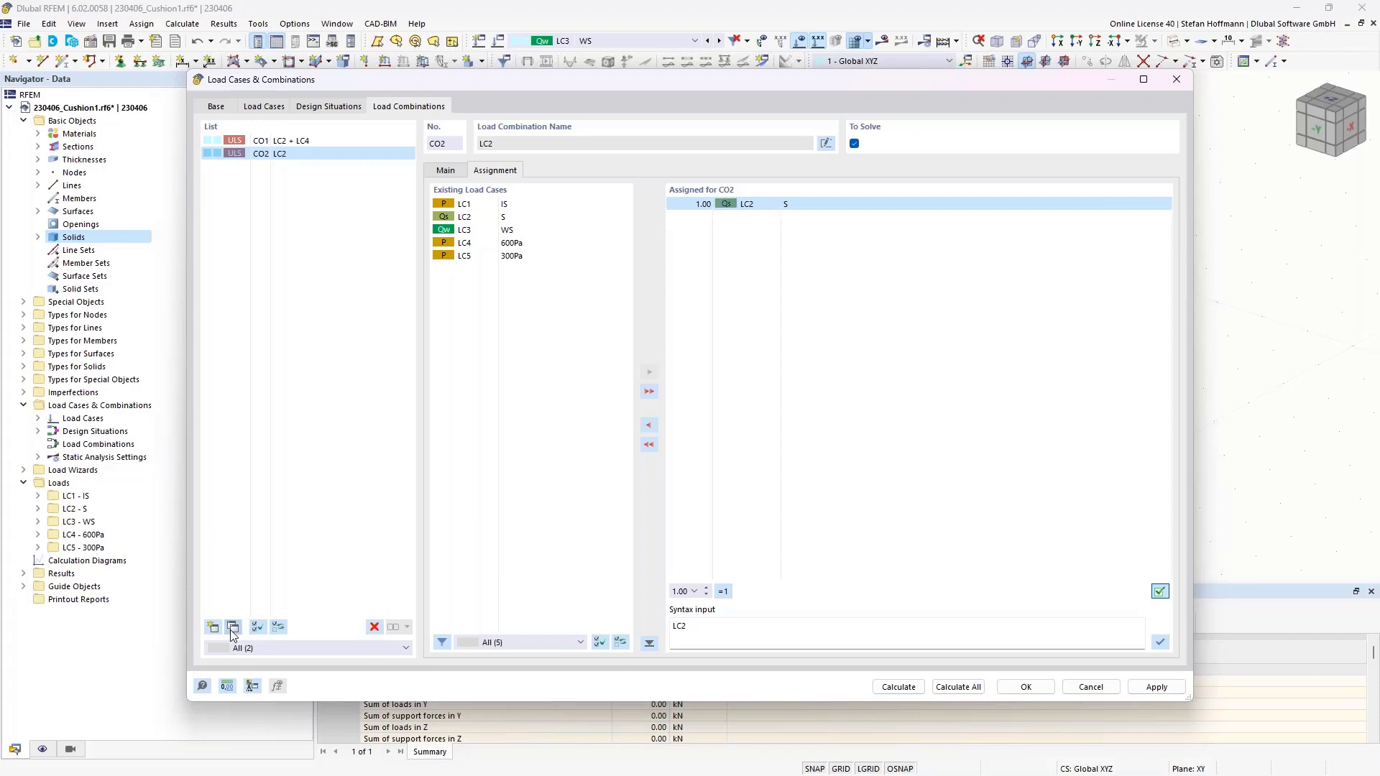
{"action": "left_click", "coordinate": [233, 629]}
{"action": "double_click", "coordinate": [762, 205]}
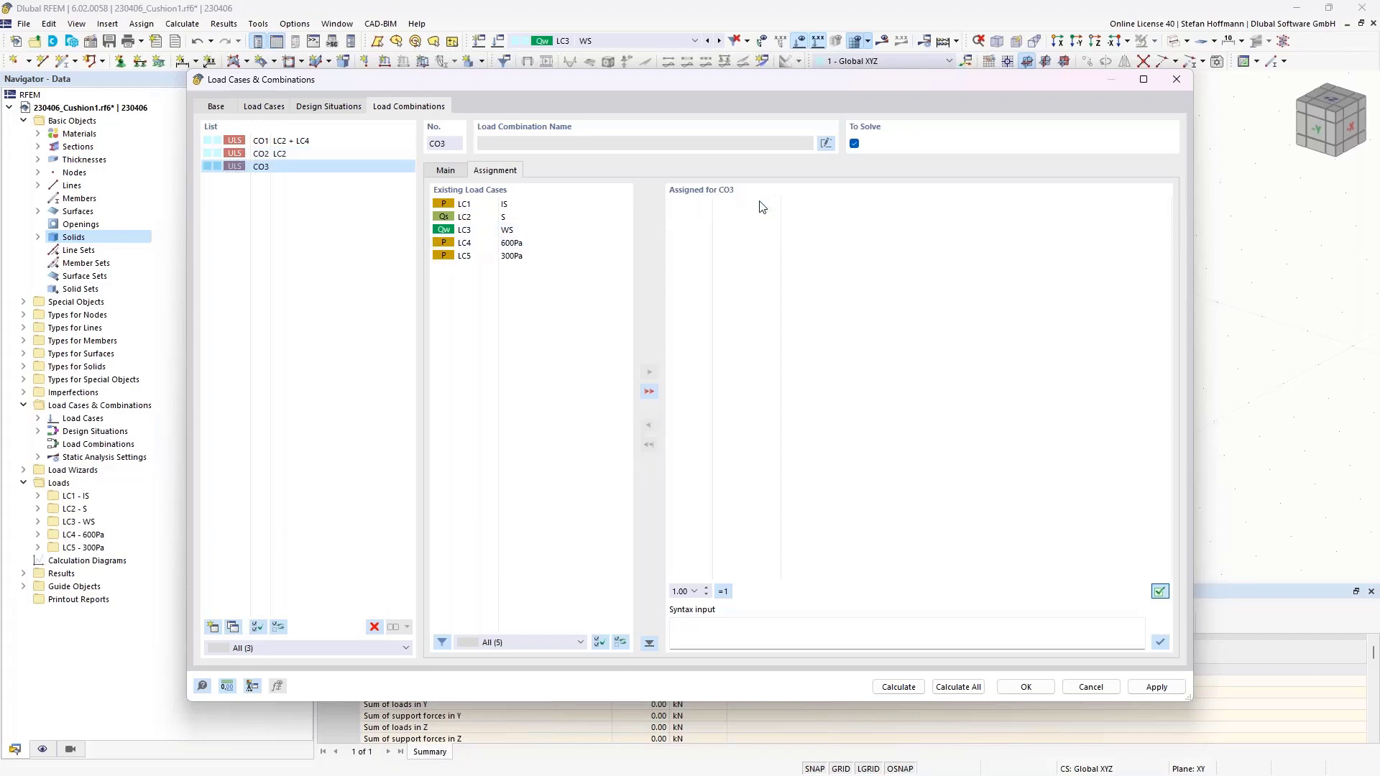
{"action": "double_click", "coordinate": [509, 230]}
{"action": "double_click", "coordinate": [511, 256]}
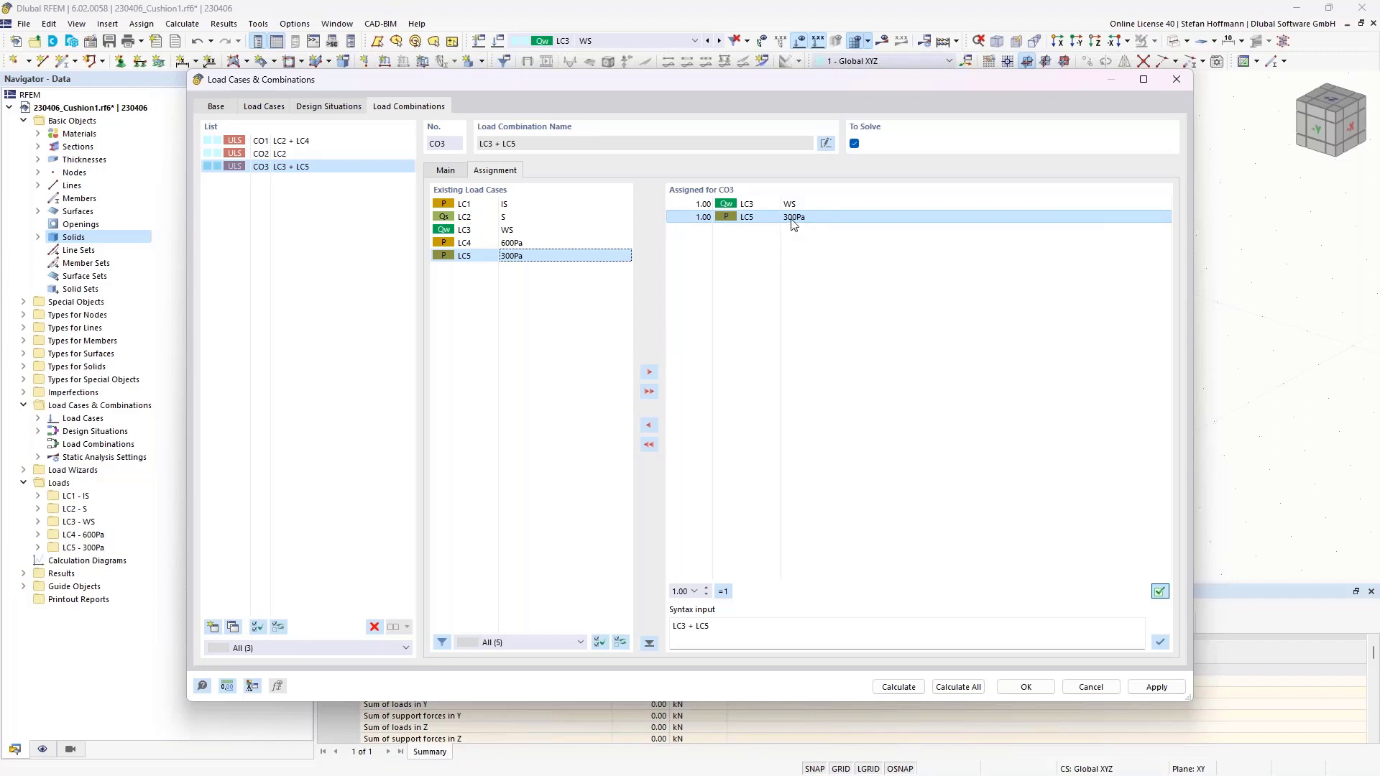
Copy CO3 to create CO4, keep only LC3 WS in it, and accept the load combinations.
{"action": "left_click", "coordinate": [233, 628]}
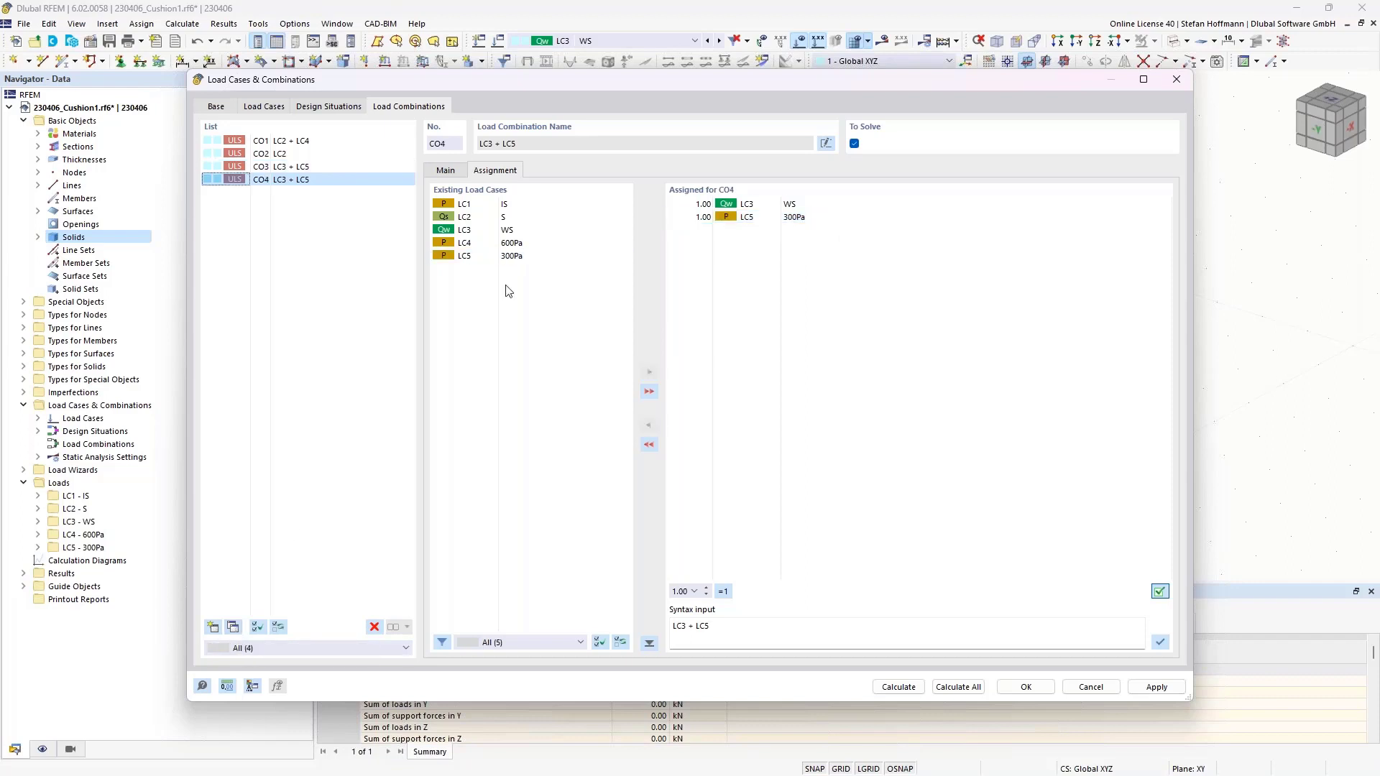
{"action": "double_click", "coordinate": [766, 221]}
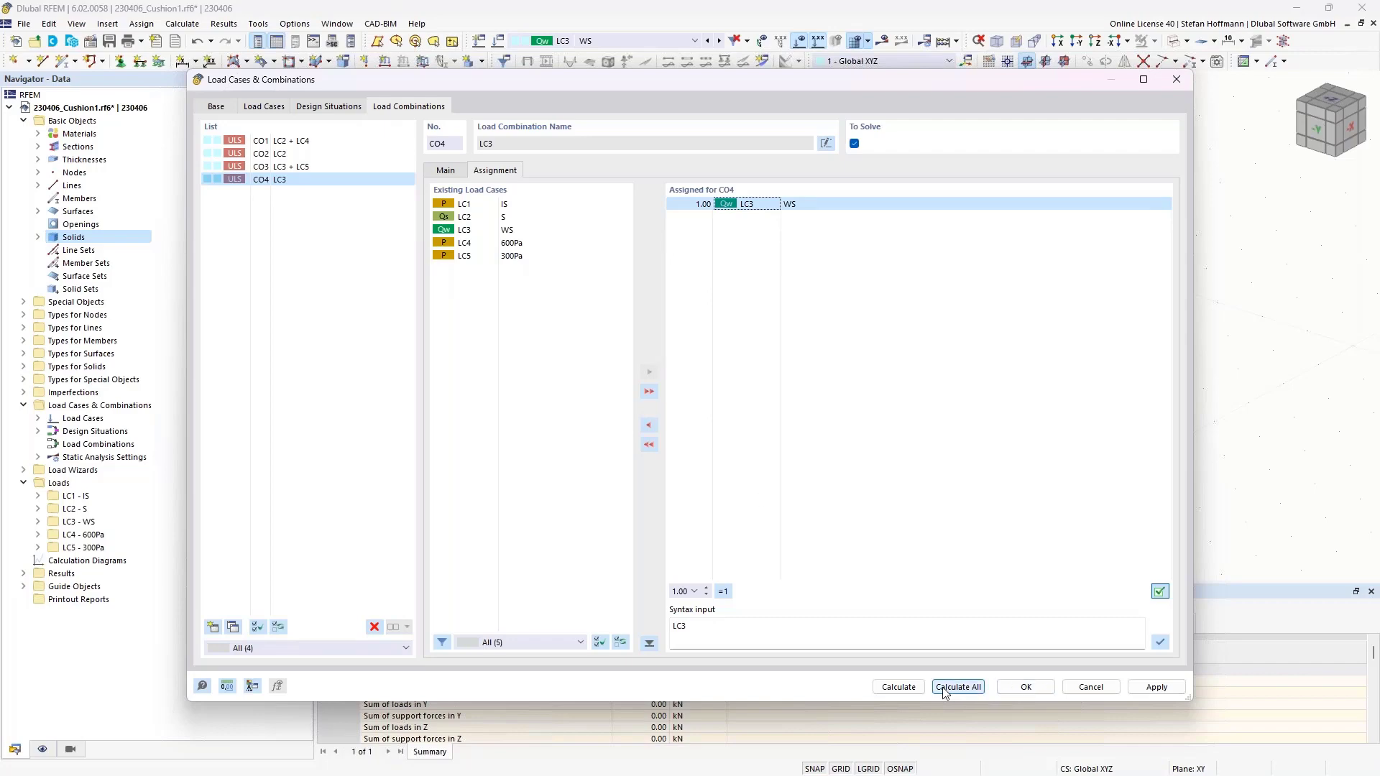
{"action": "left_click", "coordinate": [1025, 687]}
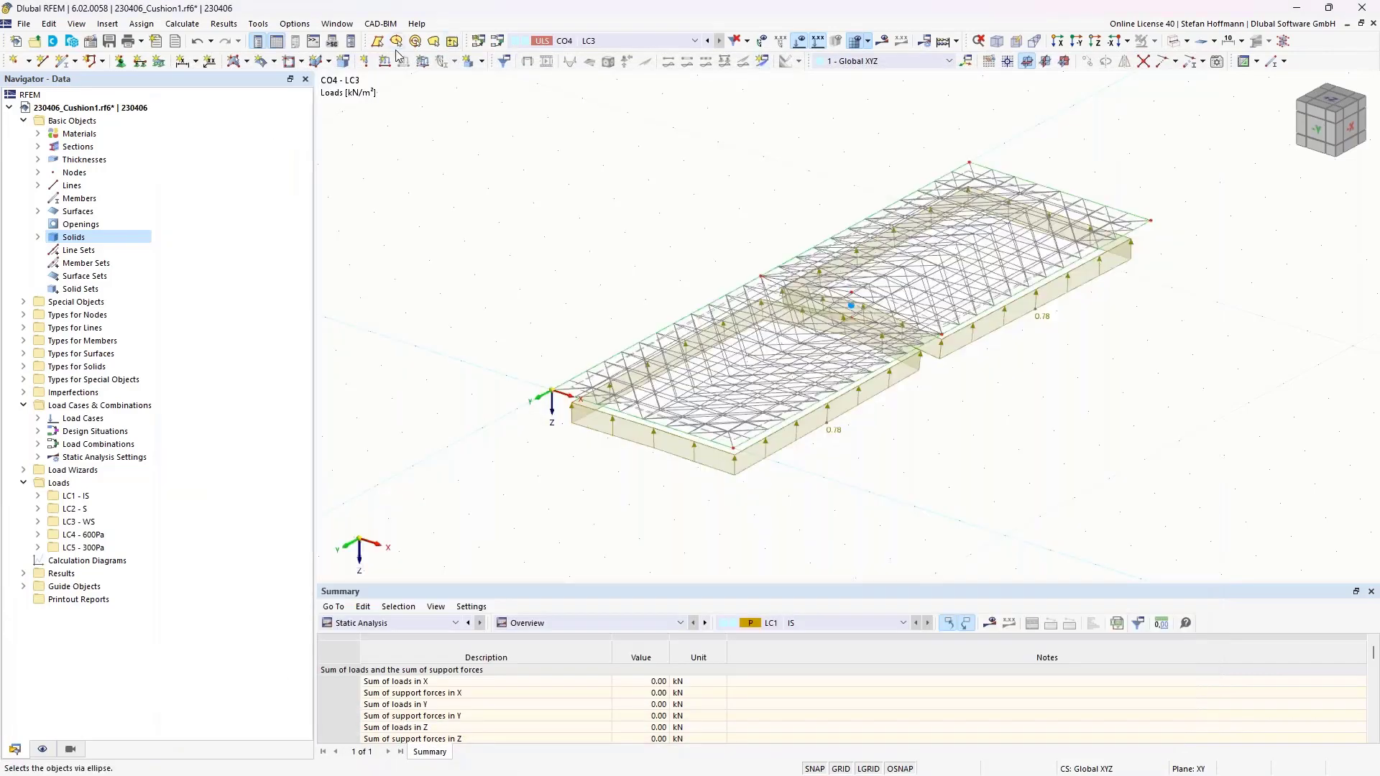
Calculate the load combinations of design situation DS1 and display the results of CO1 LC2 + LC4.
{"action": "left_click", "coordinate": [618, 41]}
{"action": "left_click", "coordinate": [615, 112]}
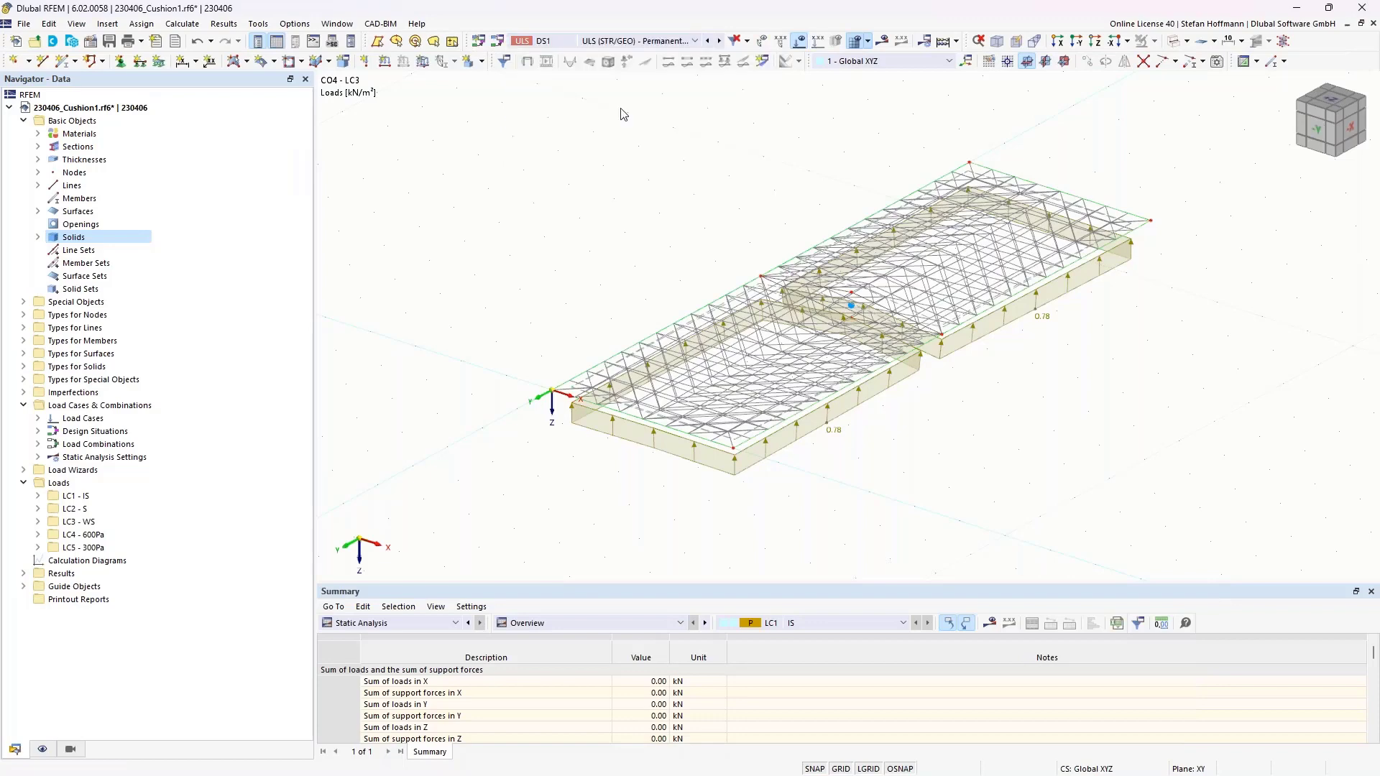
{"action": "left_click", "coordinate": [751, 460]}
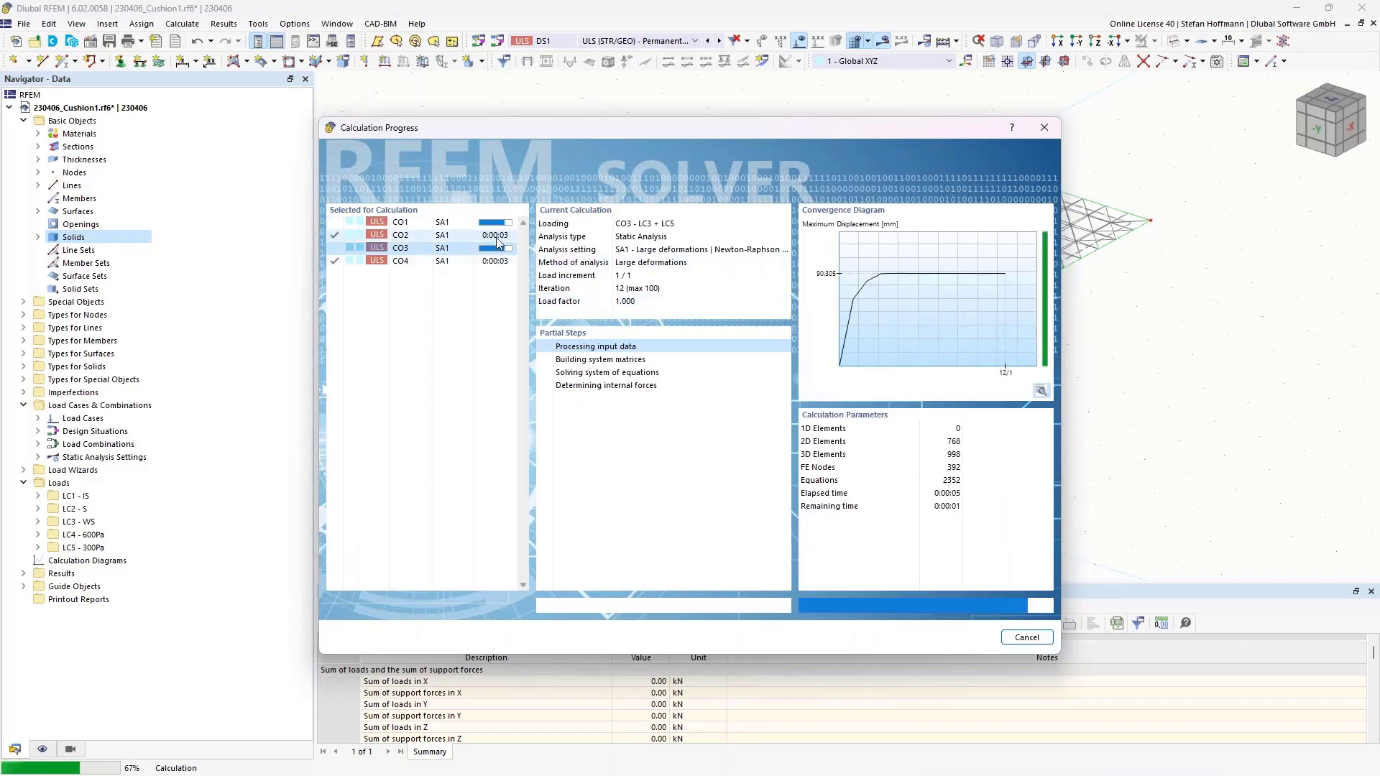
{"action": "left_click", "coordinate": [636, 41]}
{"action": "left_click", "coordinate": [633, 162]}
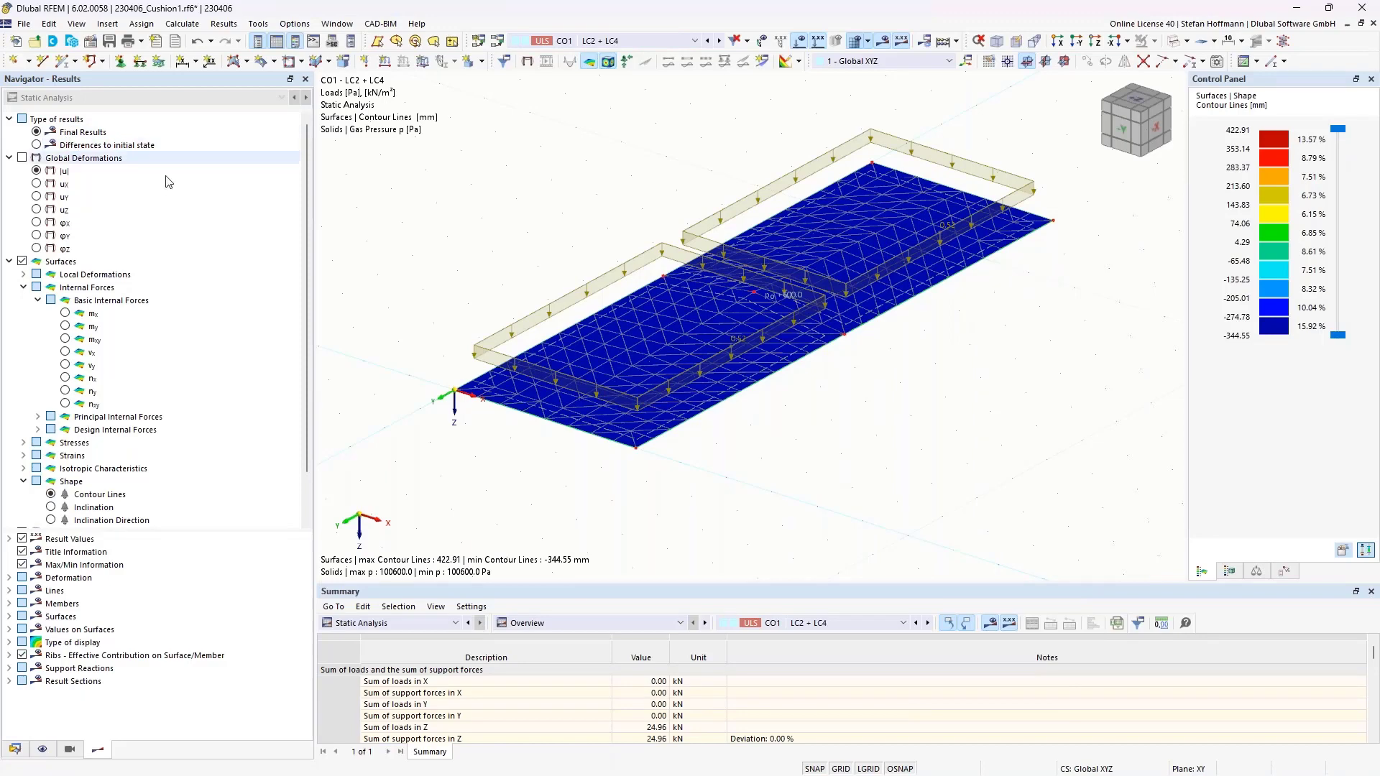
Hide the solid results in CO1 and examine the shape contour lines on the cushion surfaces.
{"action": "middle_click_drag", "start_coordinate": [763, 237], "coordinate": [774, 327]}
{"action": "middle_click_drag", "start_coordinate": [775, 327], "coordinate": [738, 321], "text": "ctrl"}
{"action": "scroll", "coordinate": [25, 425], "scroll_direction": "down", "scroll_amount": 2}
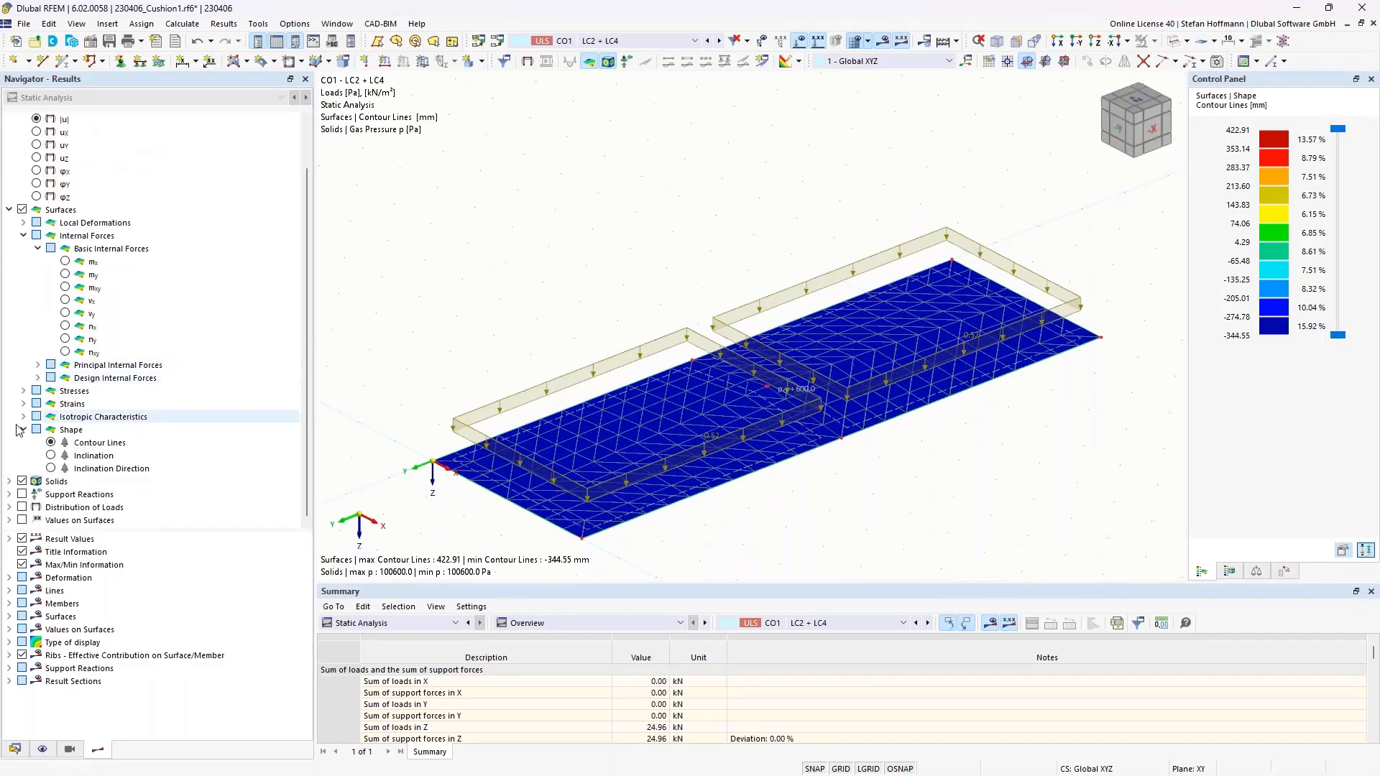
{"action": "left_click", "coordinate": [22, 481]}
{"action": "middle_click_drag", "start_coordinate": [862, 302], "coordinate": [893, 276], "text": "ctrl"}
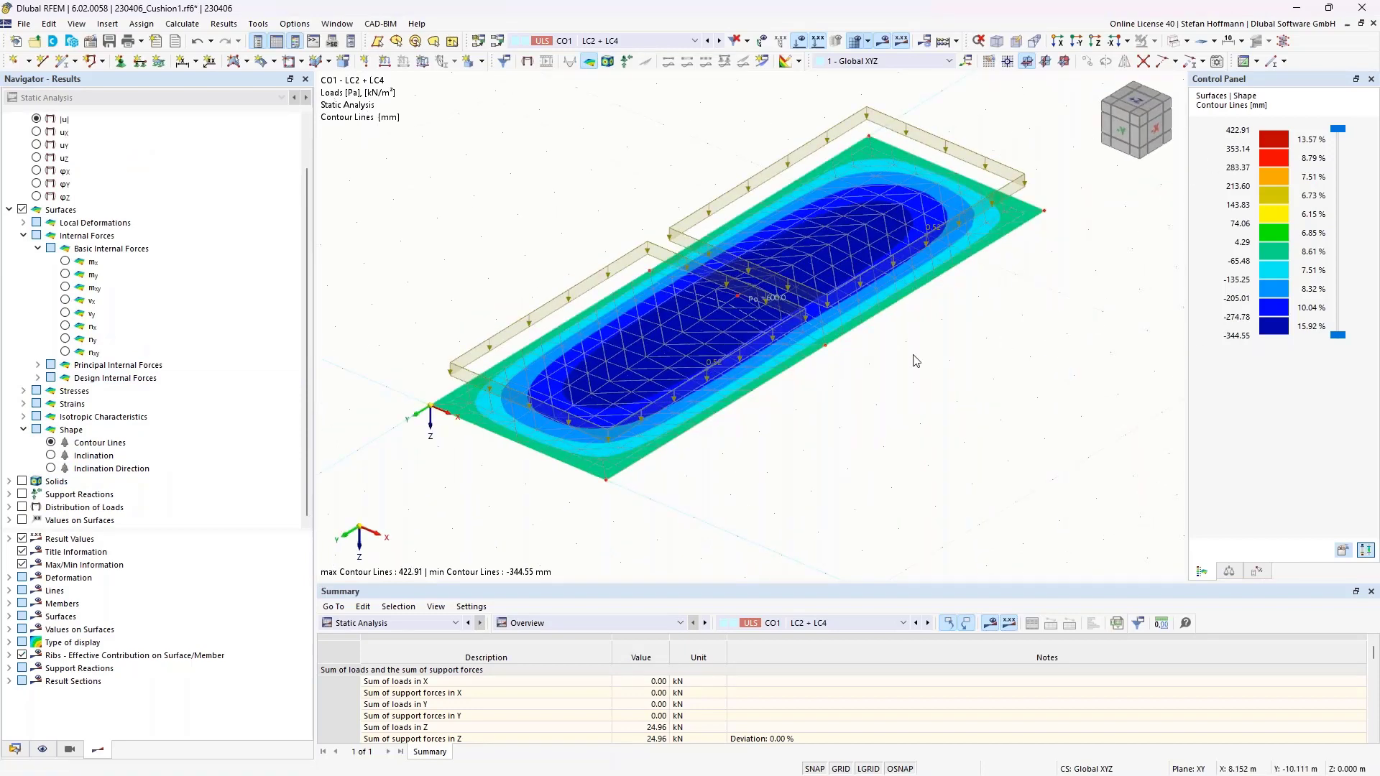
{"action": "middle_click_drag", "start_coordinate": [827, 363], "coordinate": [828, 289], "text": "ctrl"}
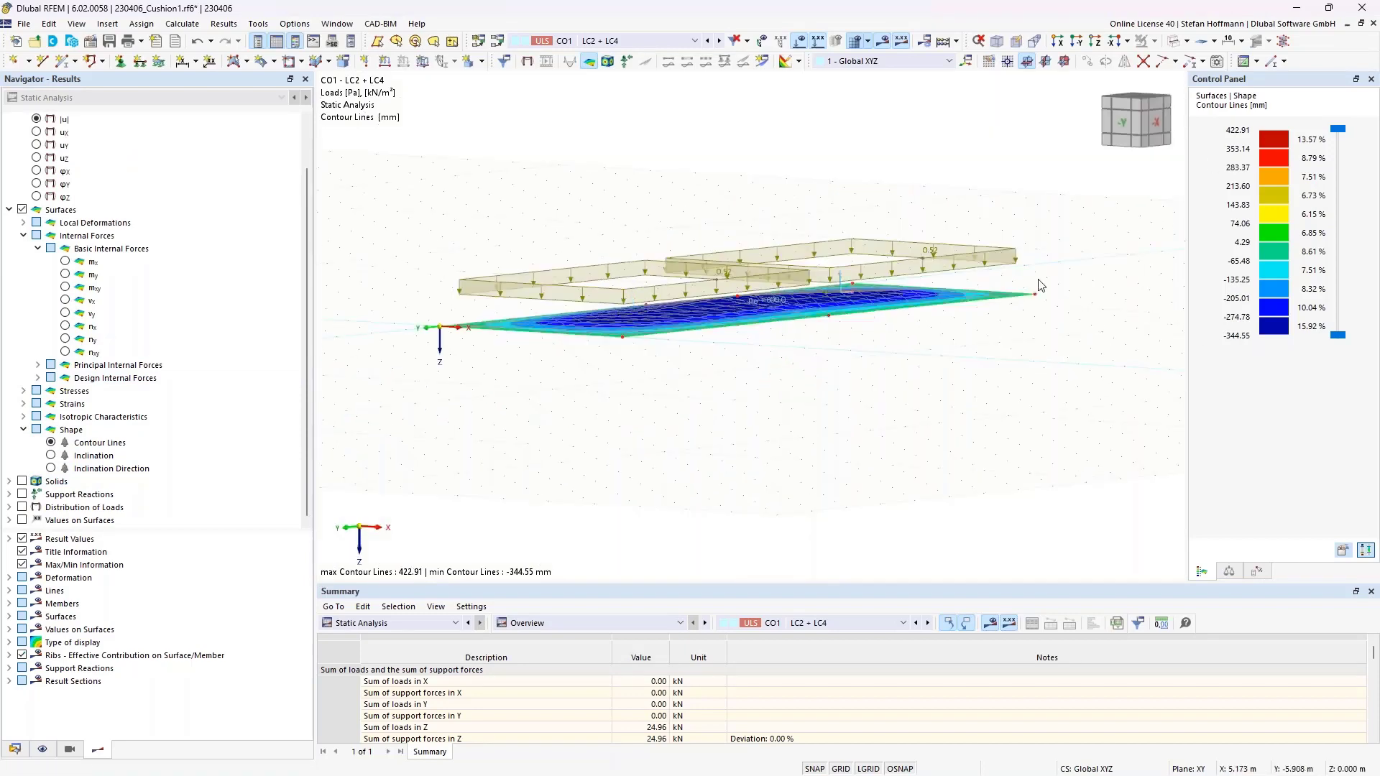
Display the topology on the deformed shape, hide the loads, and inspect the cushion contours from both sides.
{"action": "left_click", "coordinate": [1214, 43]}
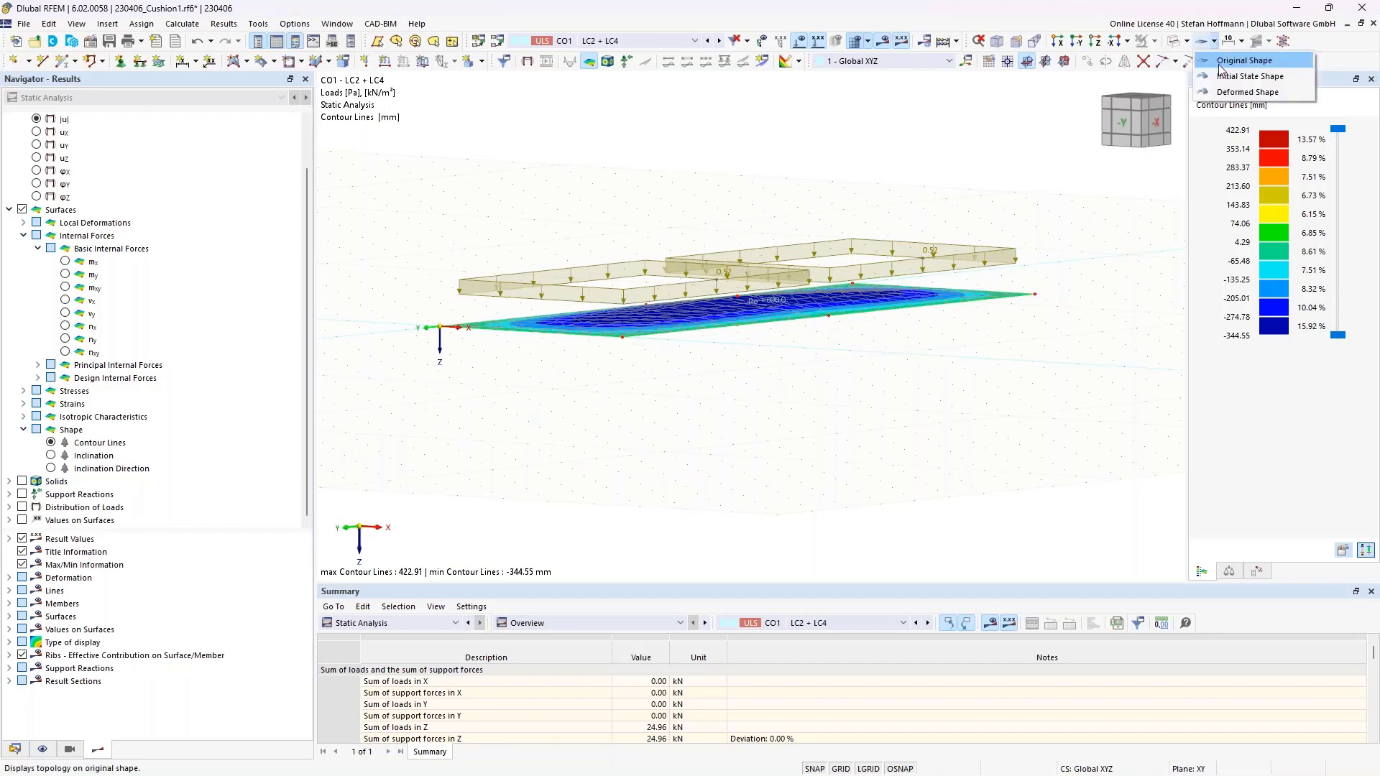
{"action": "left_click", "coordinate": [1225, 92]}
{"action": "middle_click_drag", "start_coordinate": [810, 259], "coordinate": [810, 296], "text": "ctrl"}
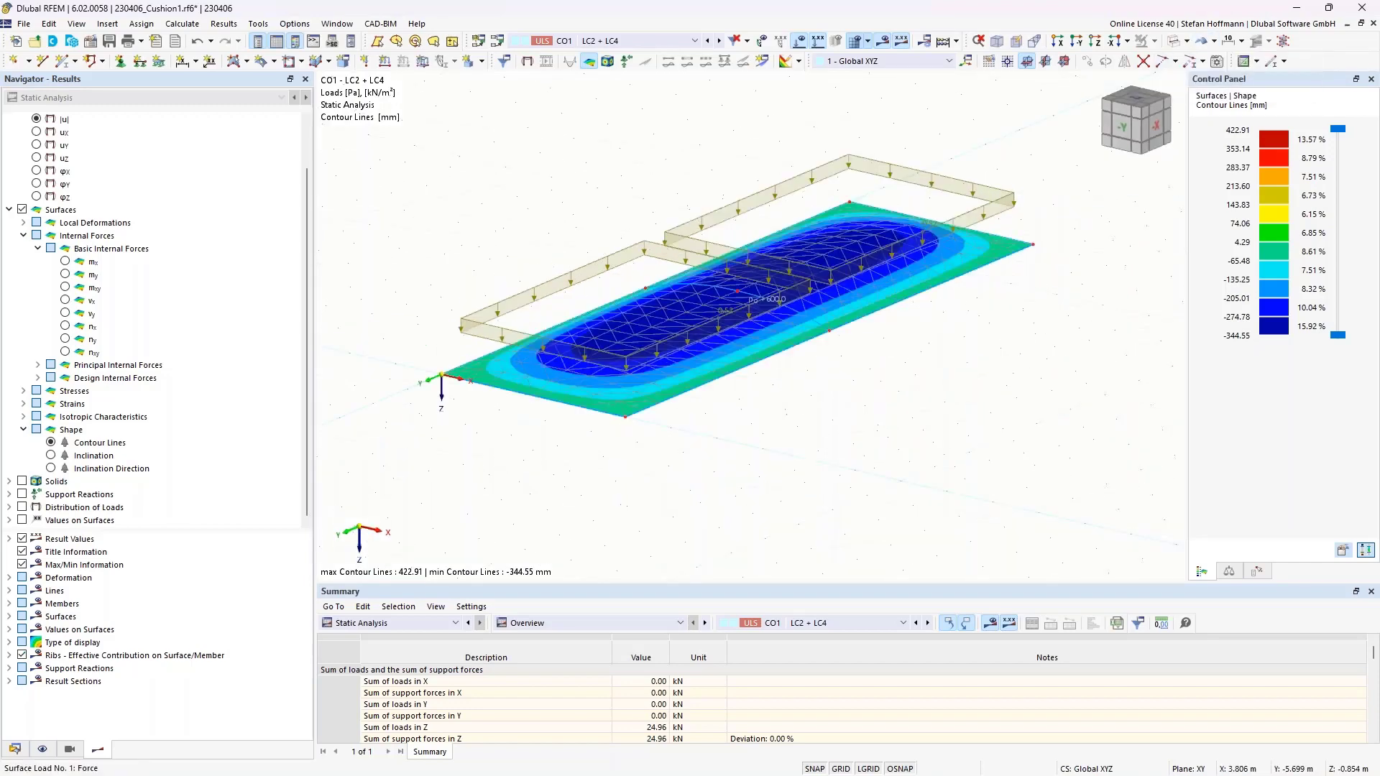
{"action": "left_click", "coordinate": [799, 41]}
{"action": "mouse_move", "coordinate": [774, 353]}
{"action": "middle_mouse_down", "text": "ctrl"}
{"action": "mouse_move", "coordinate": [782, 261]}
{"action": "mouse_move", "coordinate": [789, 339]}
{"action": "middle_mouse_up", "text": "ctrl"}
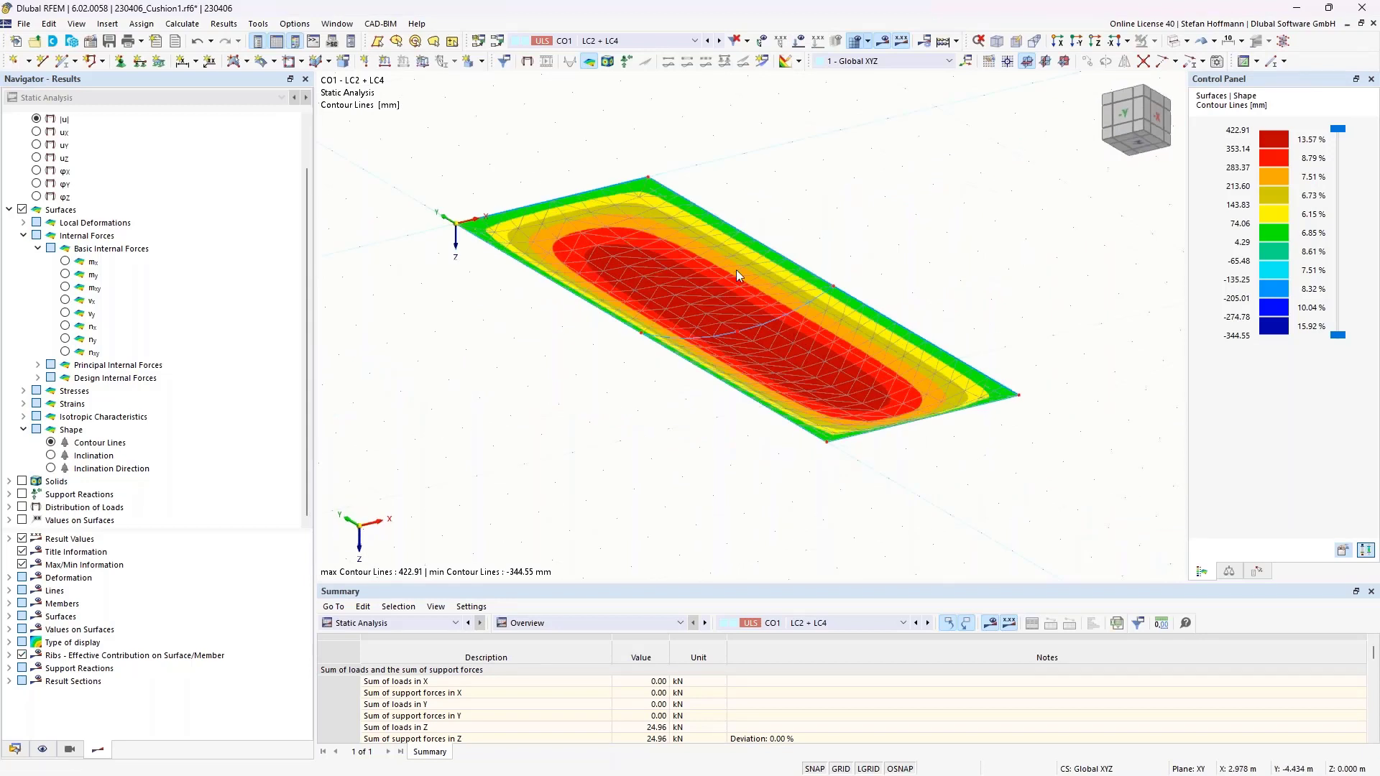
{"action": "middle_click_drag", "start_coordinate": [641, 274], "coordinate": [734, 376], "text": "ctrl"}
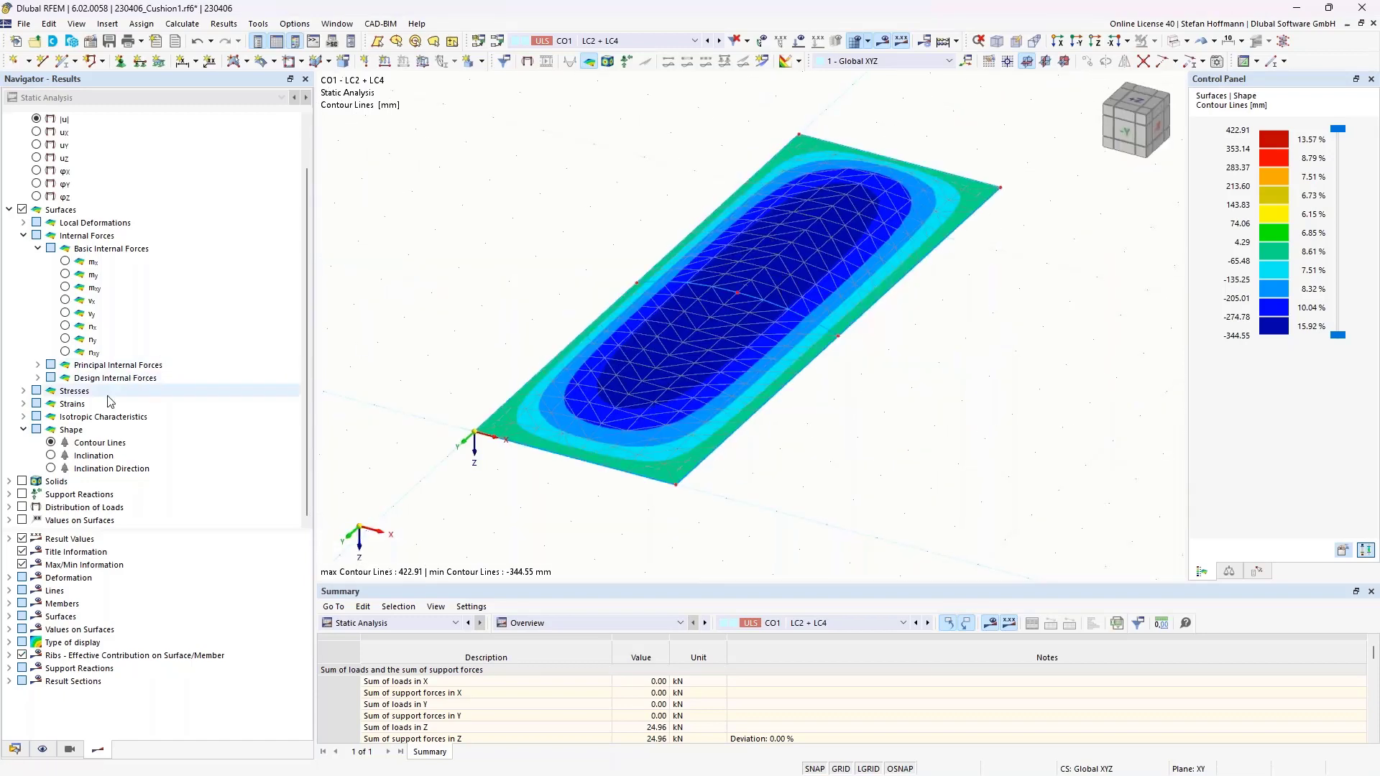
Display the gas volume V of the solid for CO1, followed by its gas overpressure p0.
{"action": "left_click", "coordinate": [9, 481]}
{"action": "left_click", "coordinate": [23, 495]}
{"action": "scroll", "coordinate": [39, 480], "scroll_direction": "down", "scroll_amount": 1}
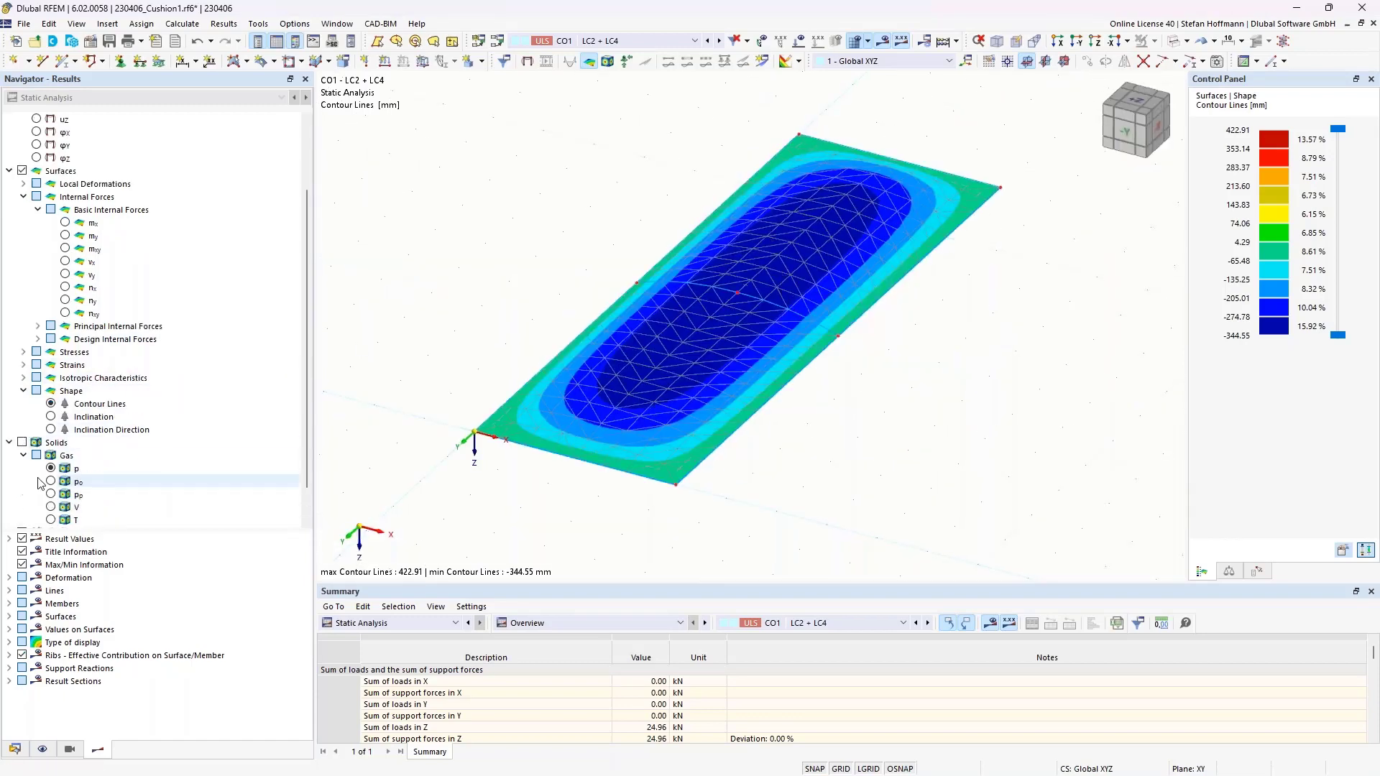
{"action": "scroll", "coordinate": [40, 483], "scroll_direction": "down", "scroll_amount": 1}
{"action": "left_click", "coordinate": [51, 469]}
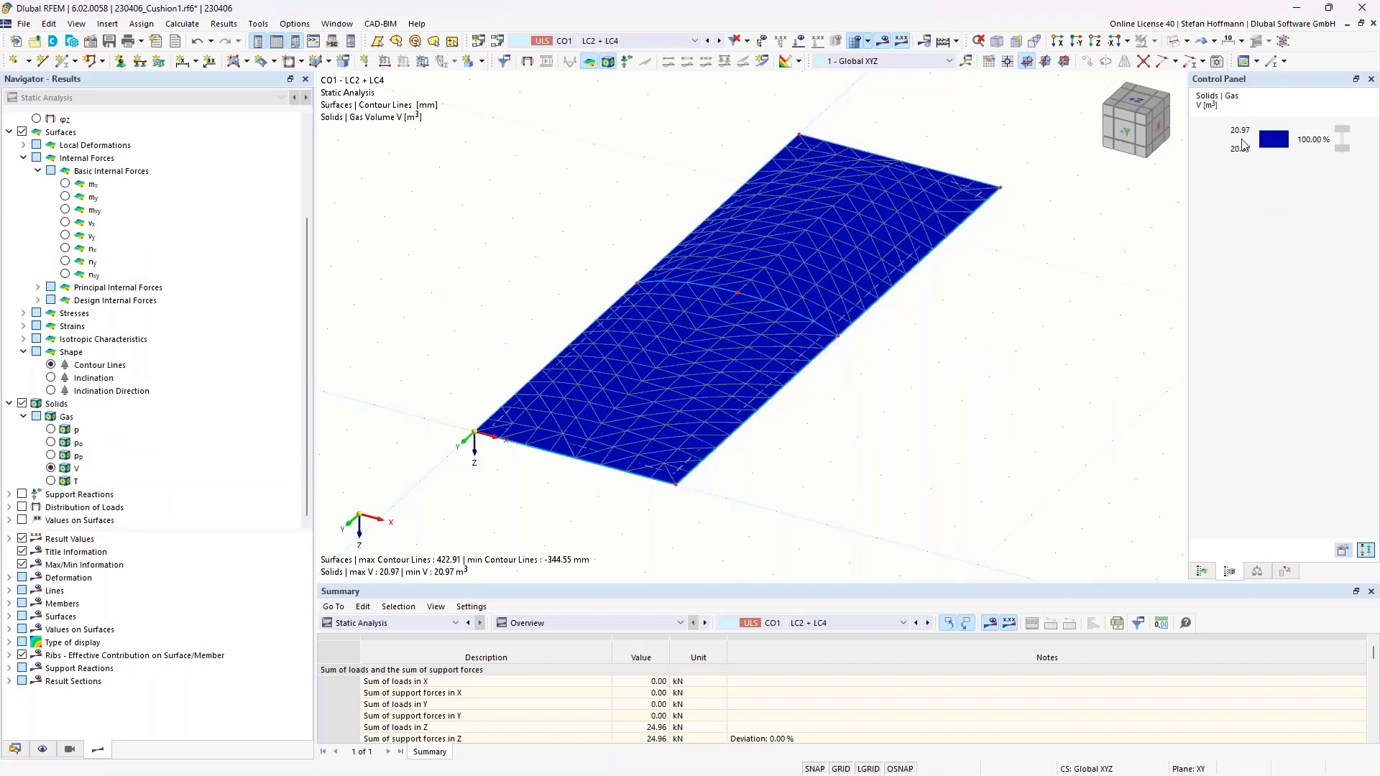
{"action": "left_click", "coordinate": [51, 442]}
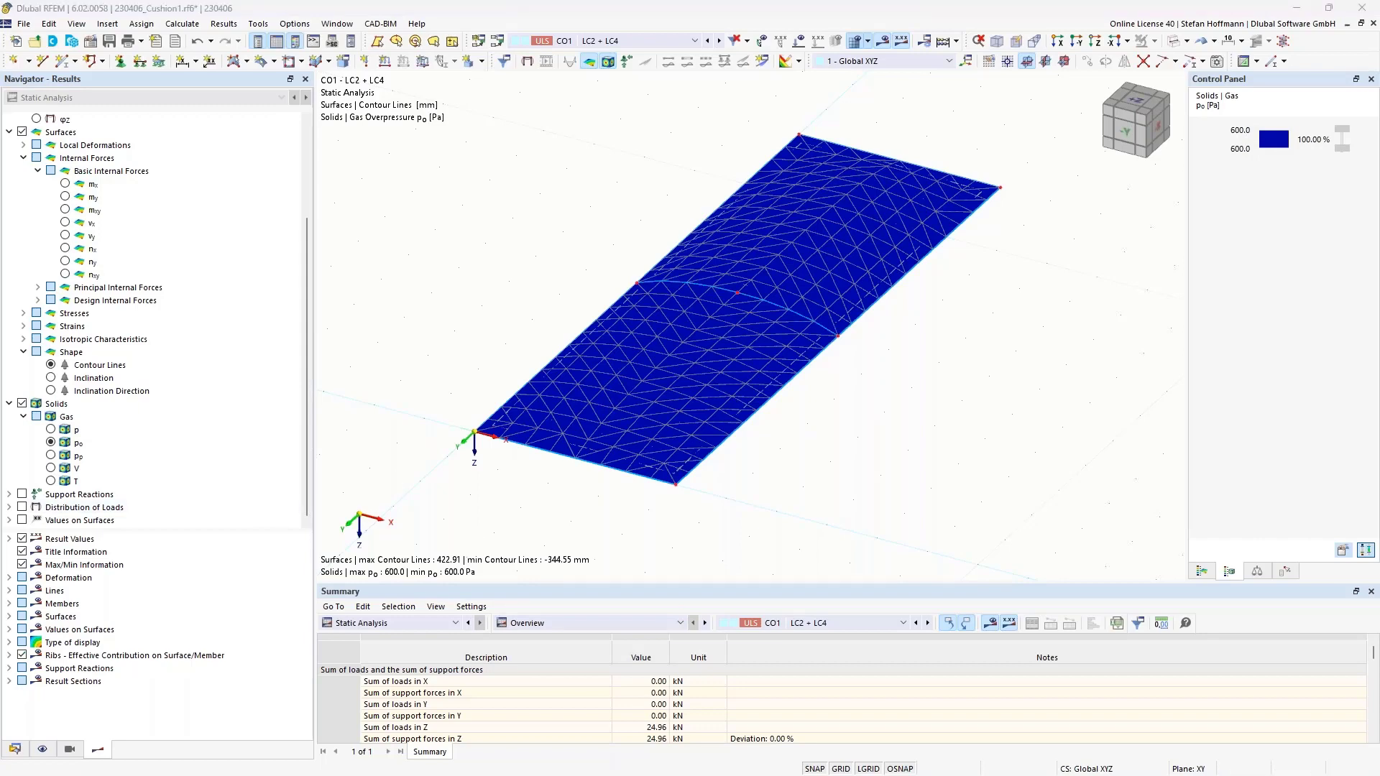
Switch to PowerPoint and review the Reference Example slide and the Content slide of the webinar presentation.
{"action": "left_click_drag", "start_coordinate": [0, 115], "coordinate": [851, 126]}
{"action": "double_click", "coordinate": [851, 127]}
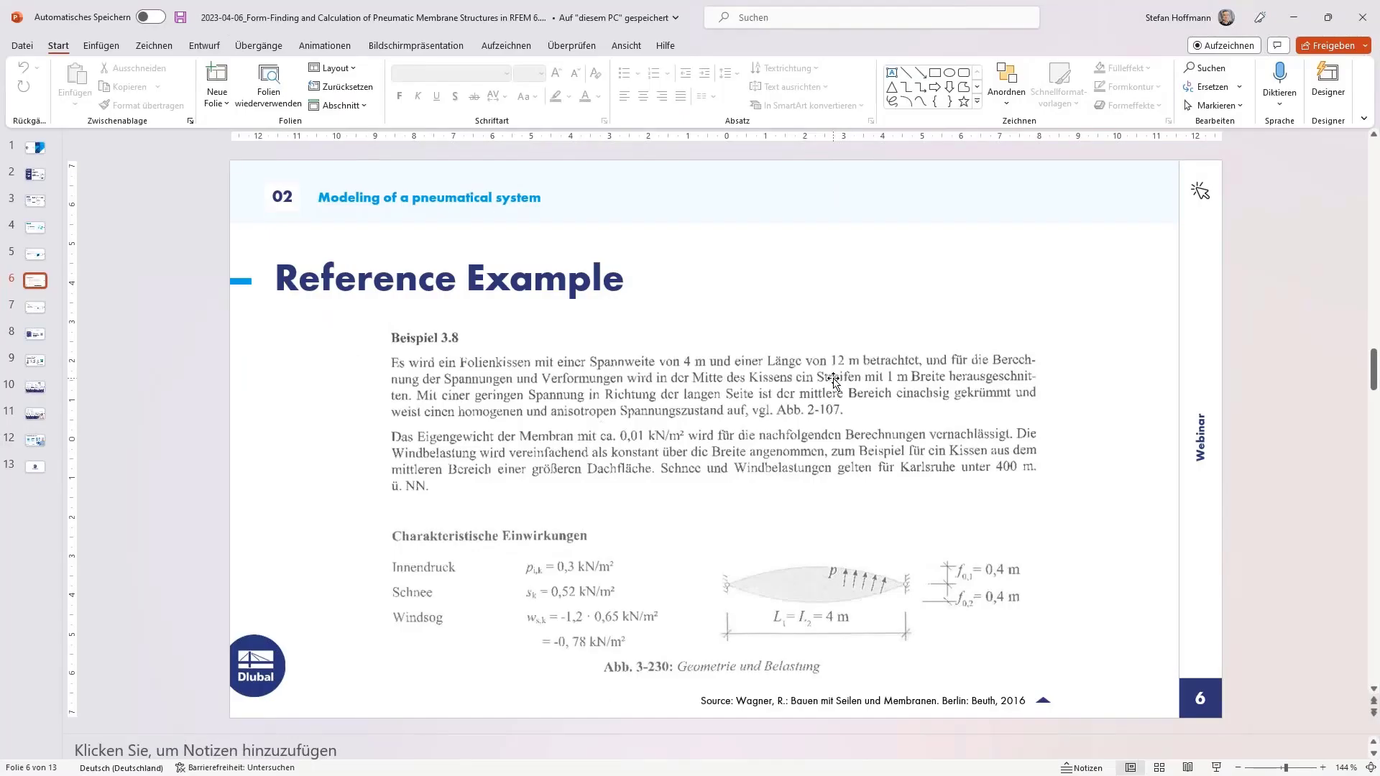
{"action": "scroll", "coordinate": [834, 381], "scroll_direction": "down", "scroll_amount": 1}
{"action": "scroll", "coordinate": [832, 383], "scroll_direction": "up", "scroll_amount": 1}
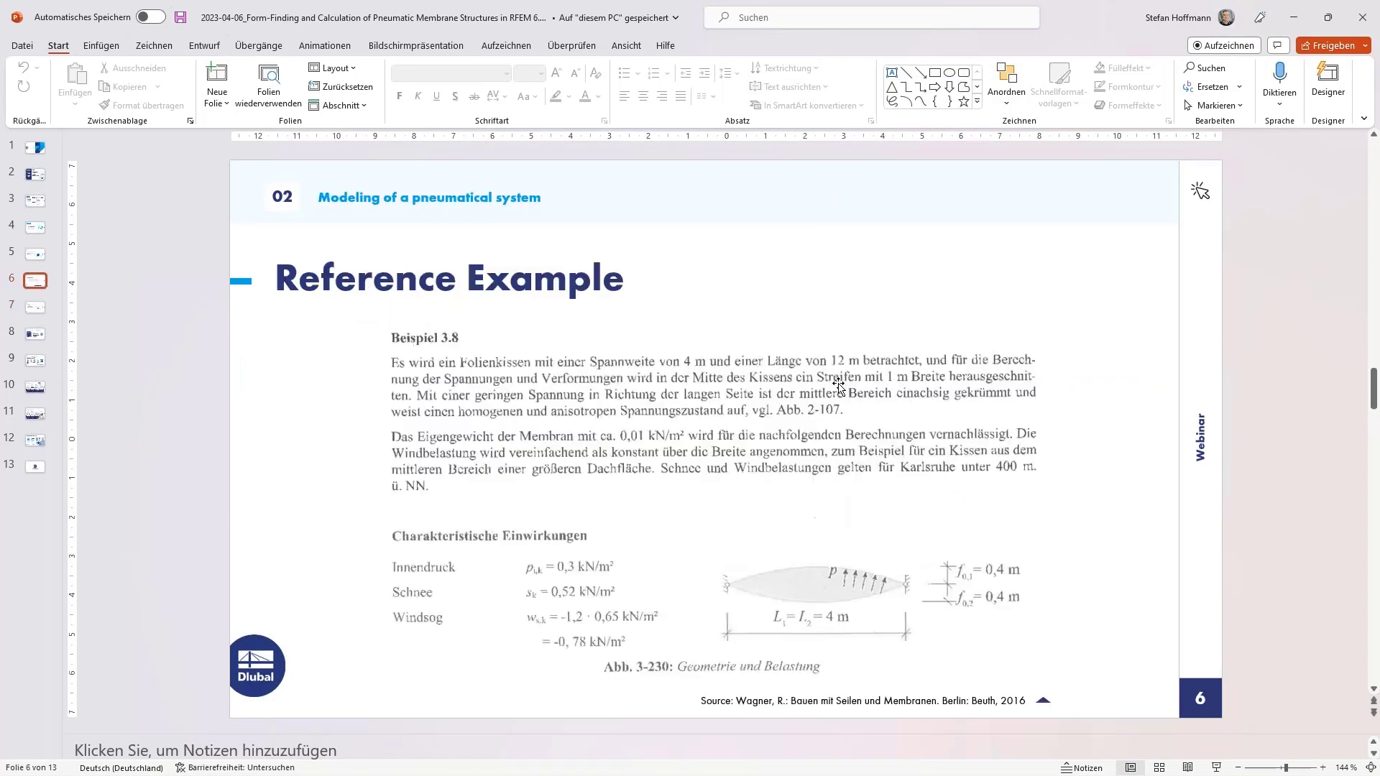
{"action": "left_click", "coordinate": [38, 230]}
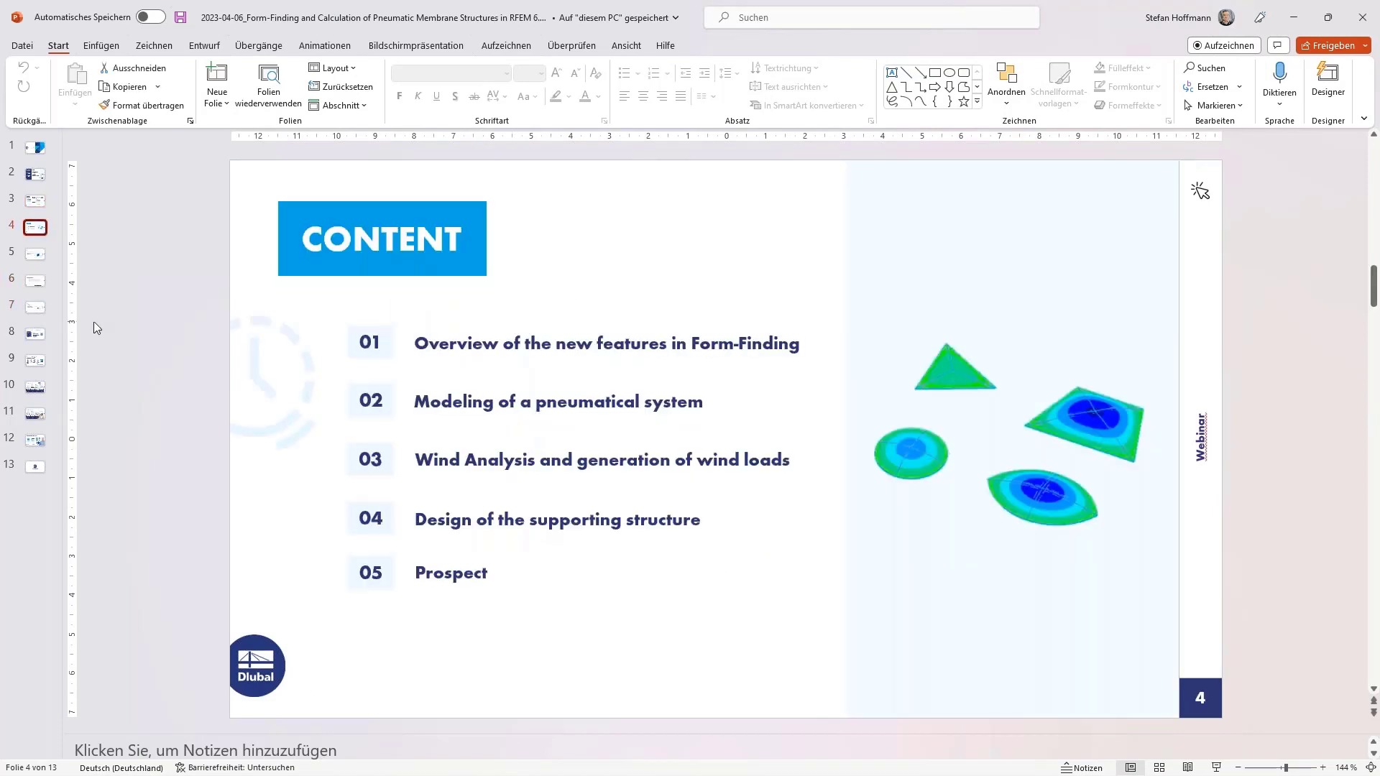
{"action": "left_click", "coordinate": [36, 359]}
{"action": "left_click", "coordinate": [36, 307]}
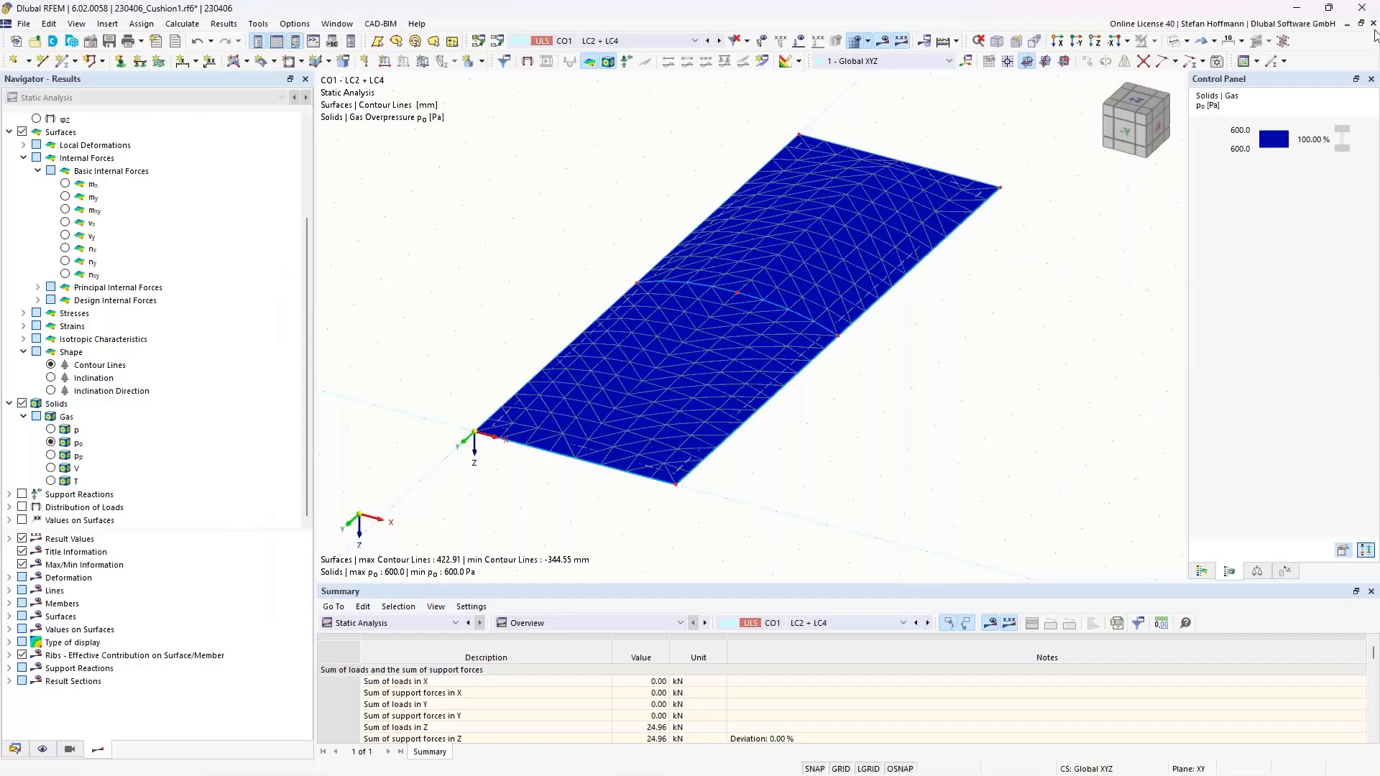
Back in RFEM, close the cushion model with its changes saved and open the model 02-02_Pneu_Hall.rf6.
{"action": "left_click", "coordinate": [1373, 23]}
{"action": "left_click", "coordinate": [750, 456]}
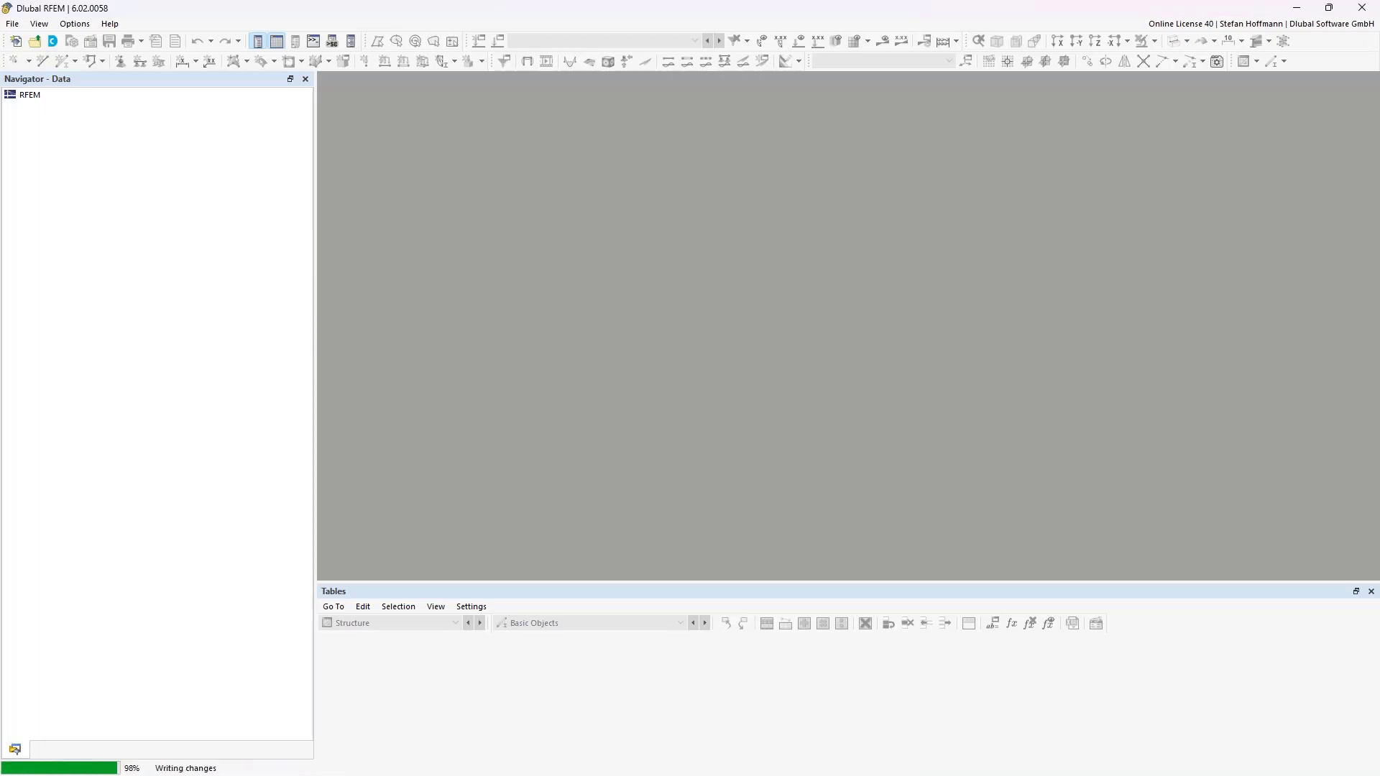
{"action": "left_click", "coordinate": [799, 477]}
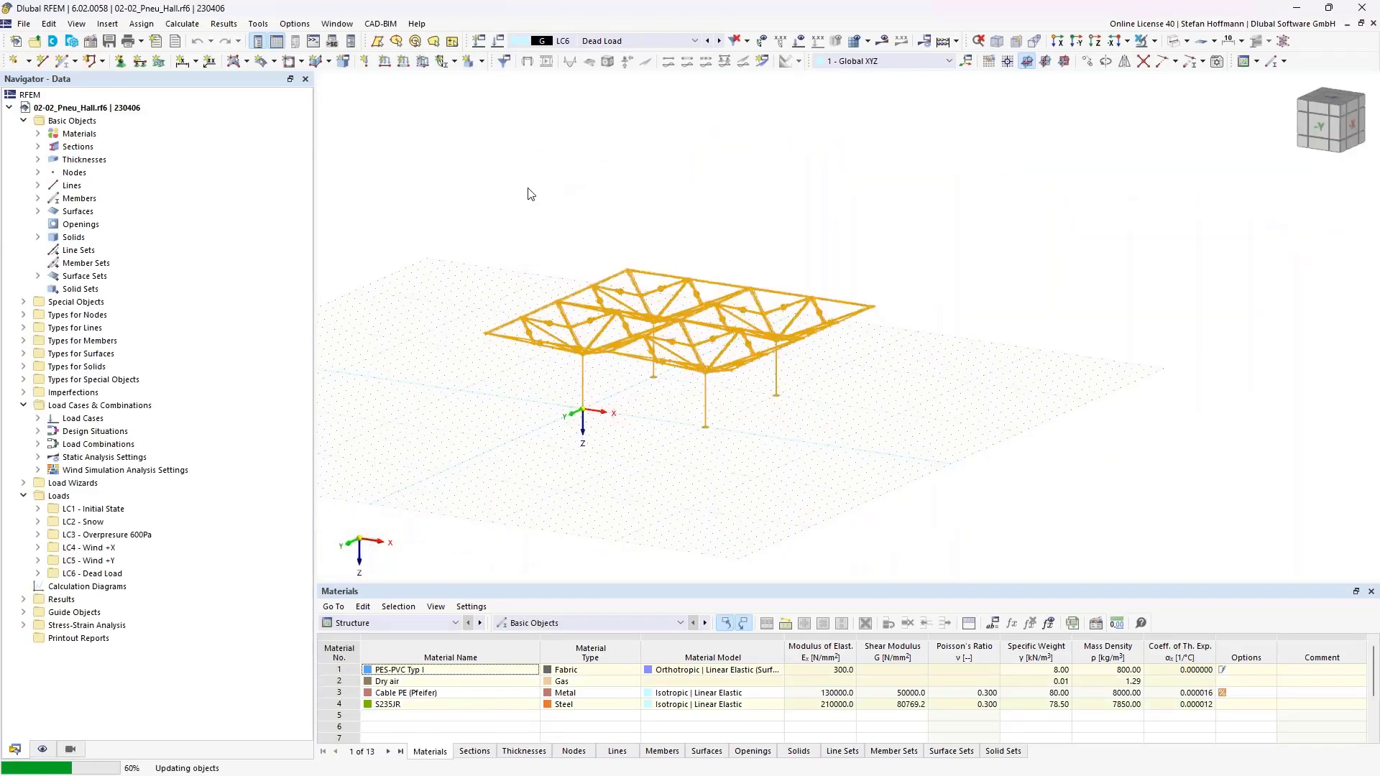
Delete all structural objects of the Pneu_Hall model, leaving its materials, sections and load cases.
{"action": "left_click", "coordinate": [748, 457]}
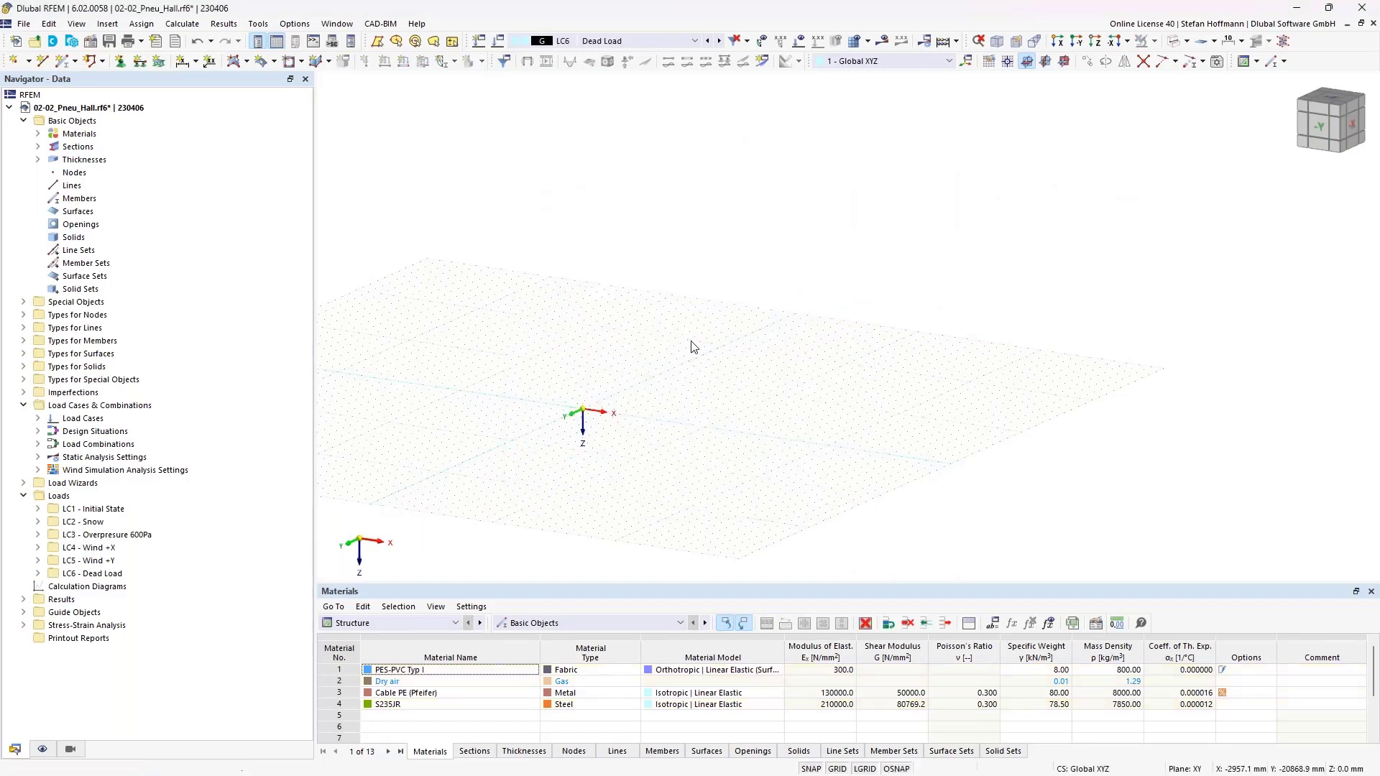
{"action": "middle_click_drag", "start_coordinate": [679, 352], "coordinate": [674, 375], "text": "ctrl"}
{"action": "scroll", "coordinate": [645, 392], "scroll_direction": "up", "scroll_amount": 3}
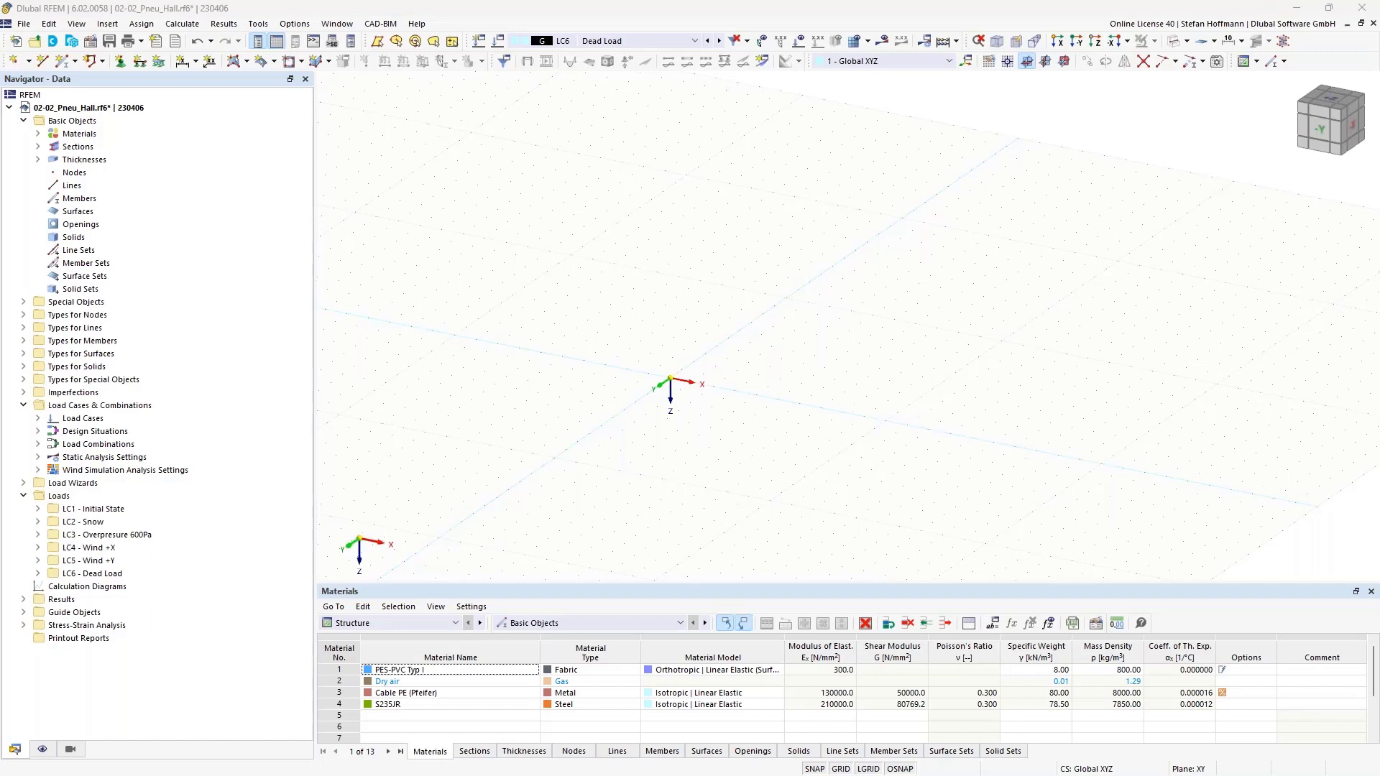
Switch to the photo Bürgerhaus Unterföhring.jpg and examine the canopy structure enlarged.
{"action": "left_click_drag", "start_coordinate": [0, 159], "coordinate": [733, 170]}
{"action": "left_click", "coordinate": [849, 164]}
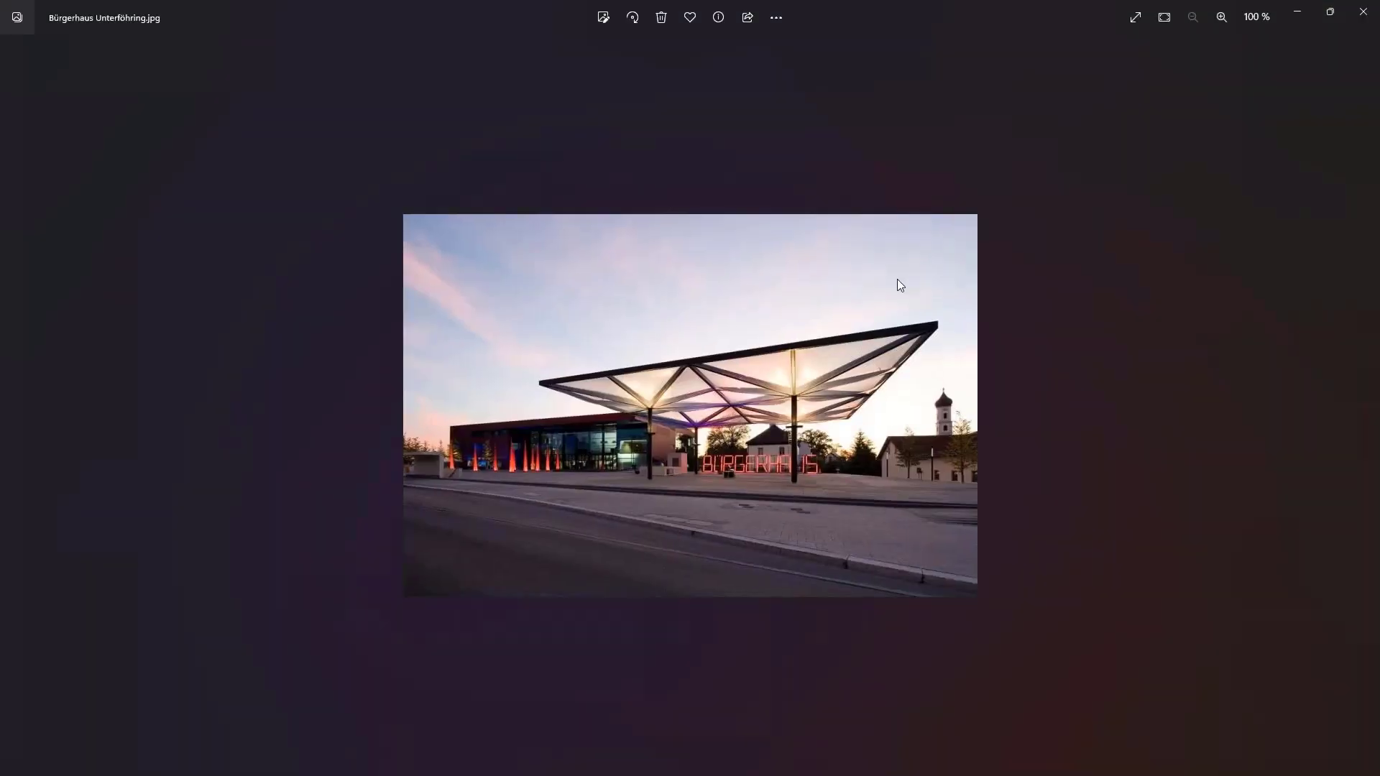
{"action": "scroll", "coordinate": [832, 370], "scroll_direction": "up", "scroll_amount": 5}
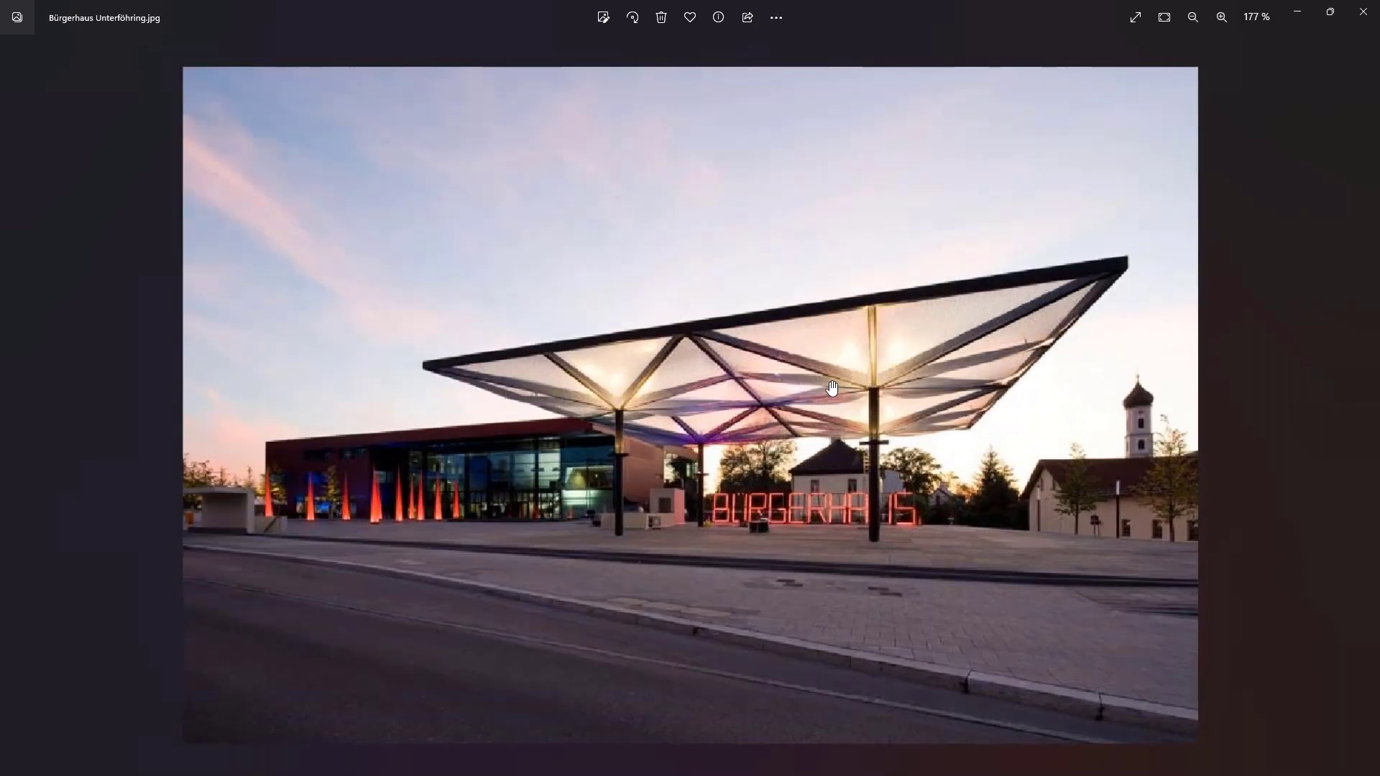
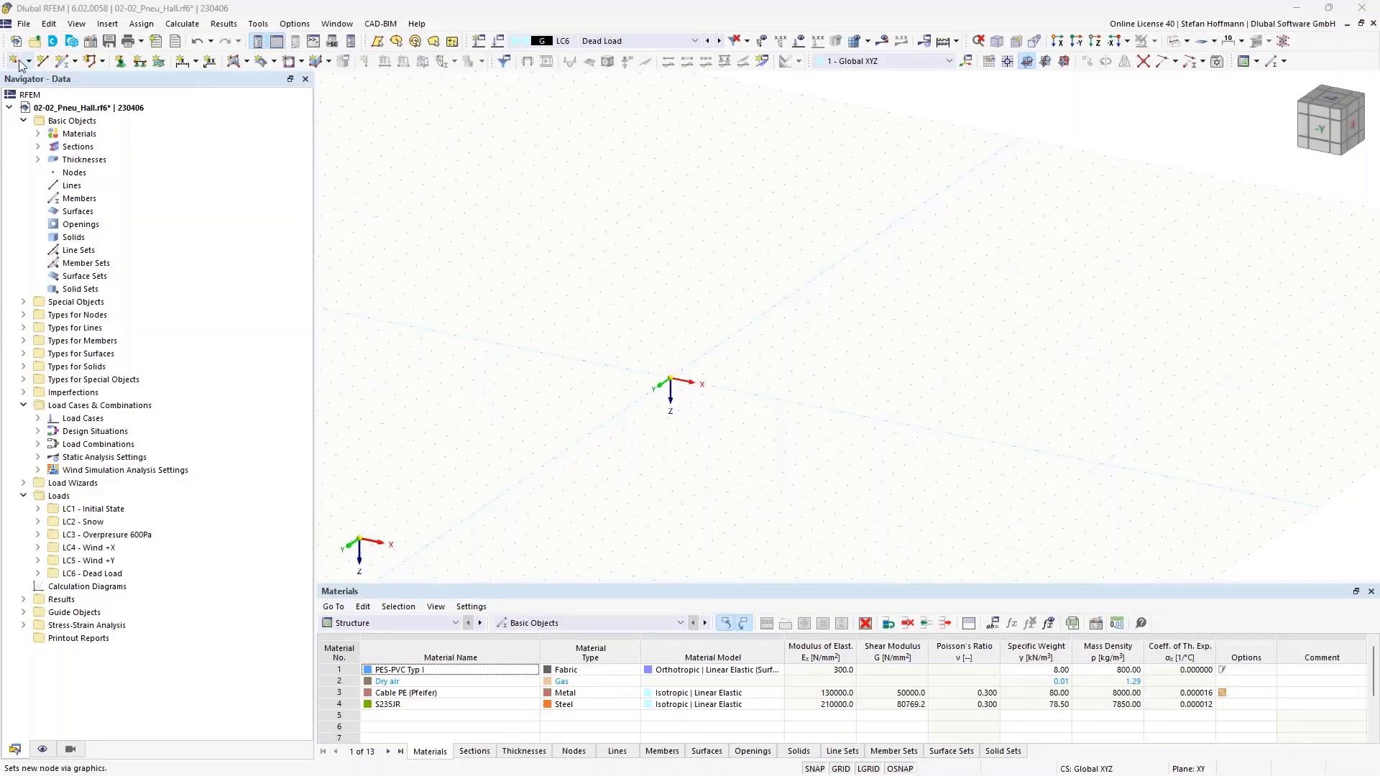
Model a vertical column member 4000 mm high from the global origin with section SHS 200/10/15/12/H in S235JR.
{"action": "left_click", "coordinate": [1065, 61]}
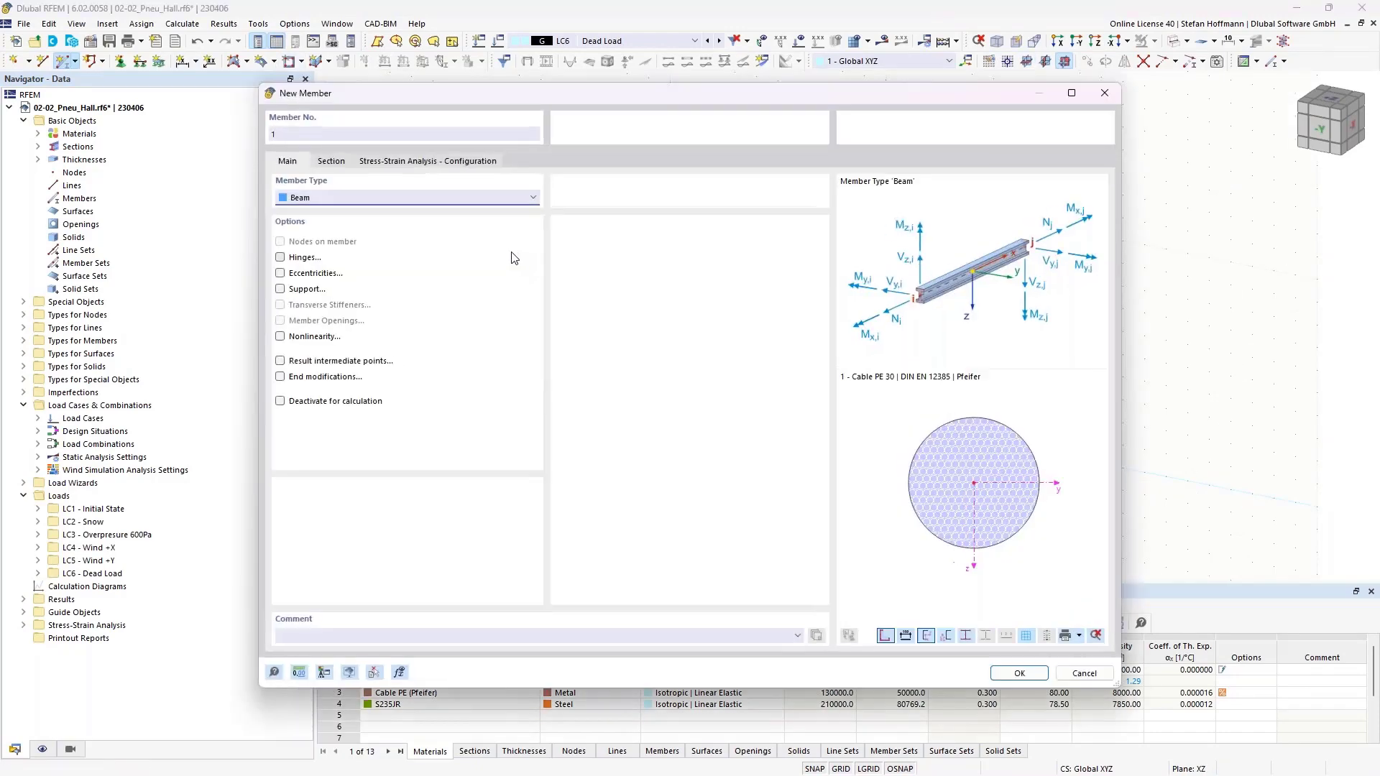
{"action": "left_click", "coordinate": [331, 161]}
{"action": "left_click", "coordinate": [339, 514]}
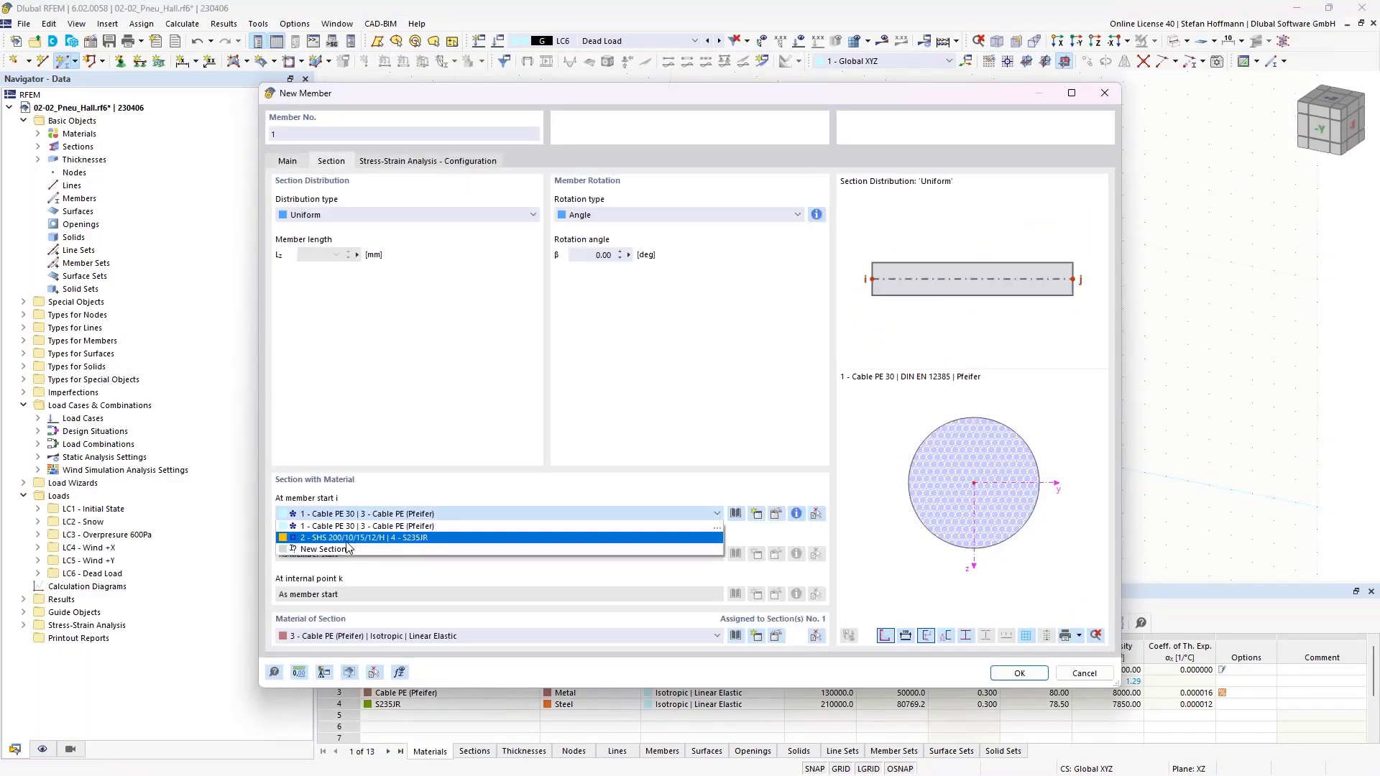
{"action": "left_click", "coordinate": [338, 542]}
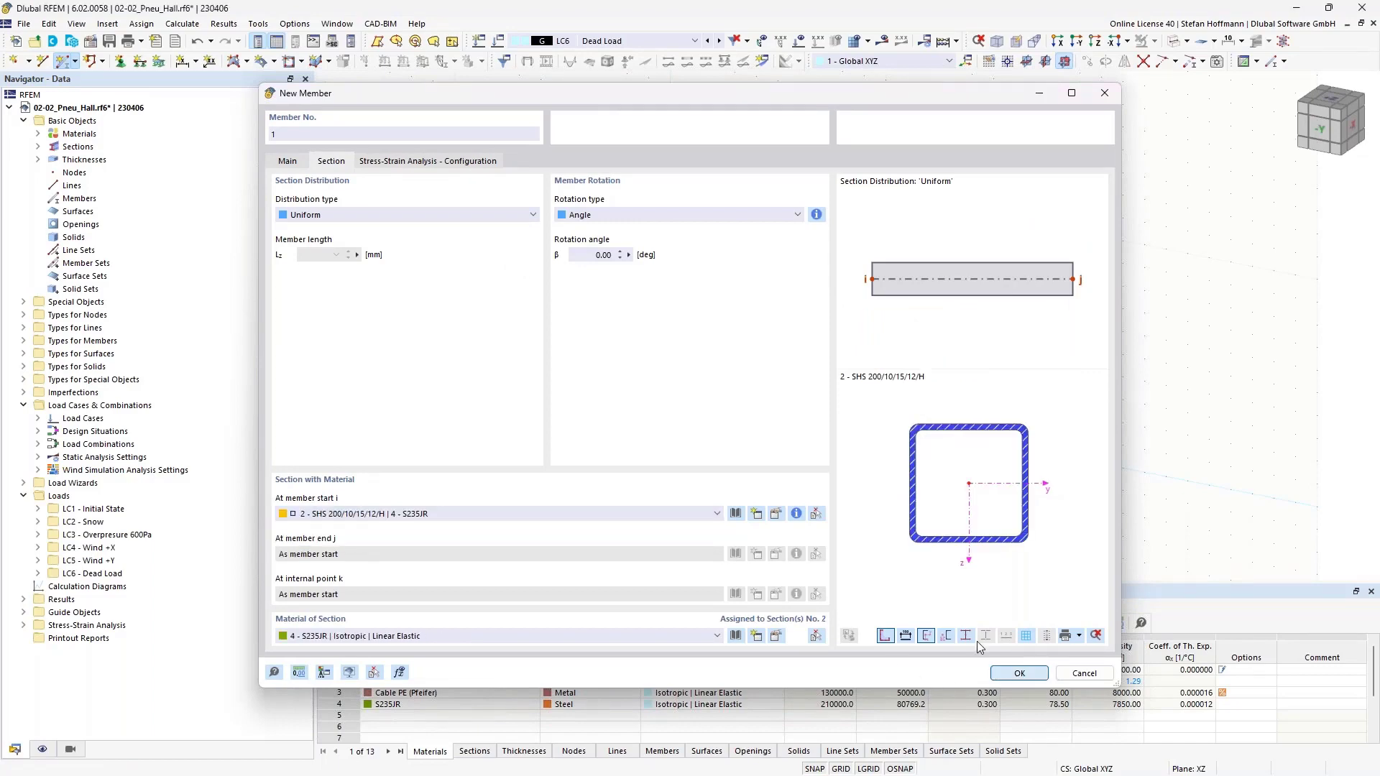
{"action": "left_click", "coordinate": [1000, 674]}
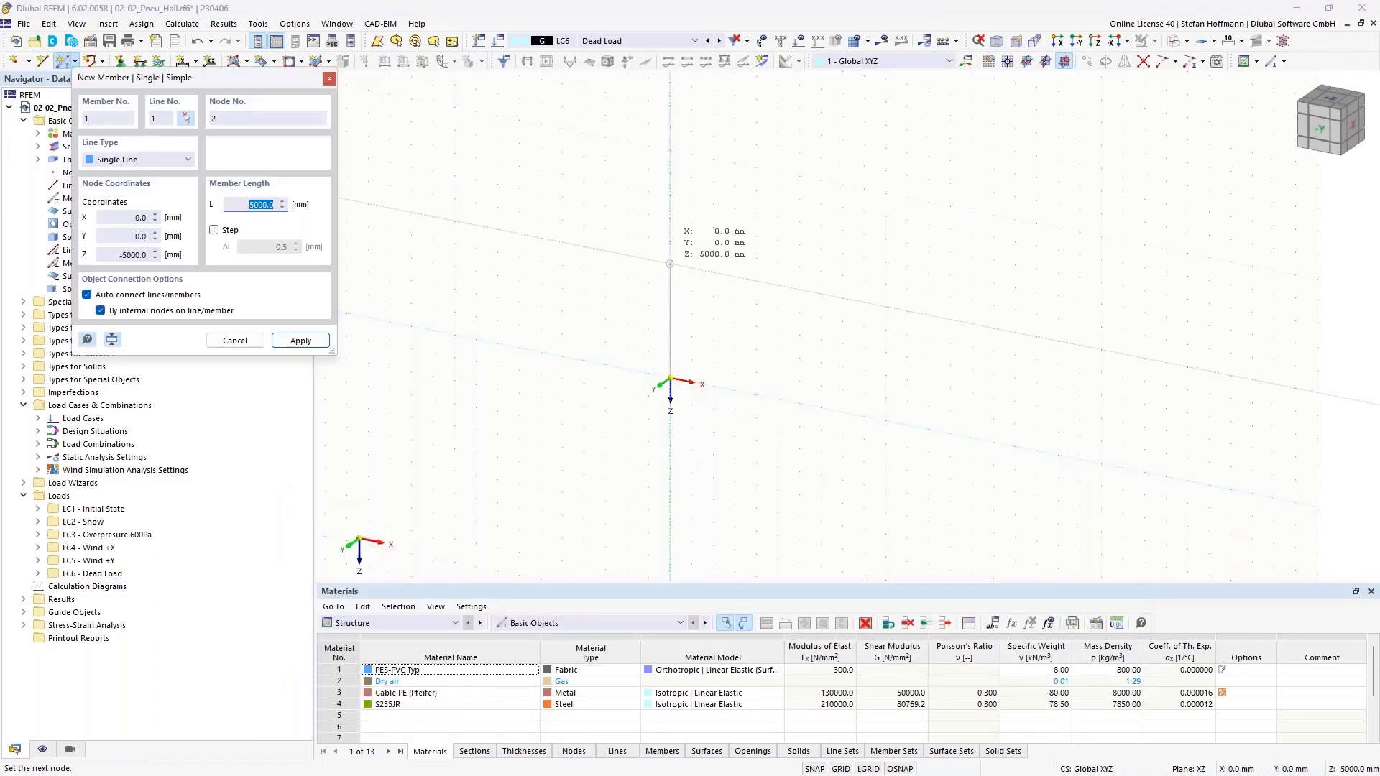
{"action": "left_click", "coordinate": [671, 288]}
{"action": "key", "text": "Escape"}
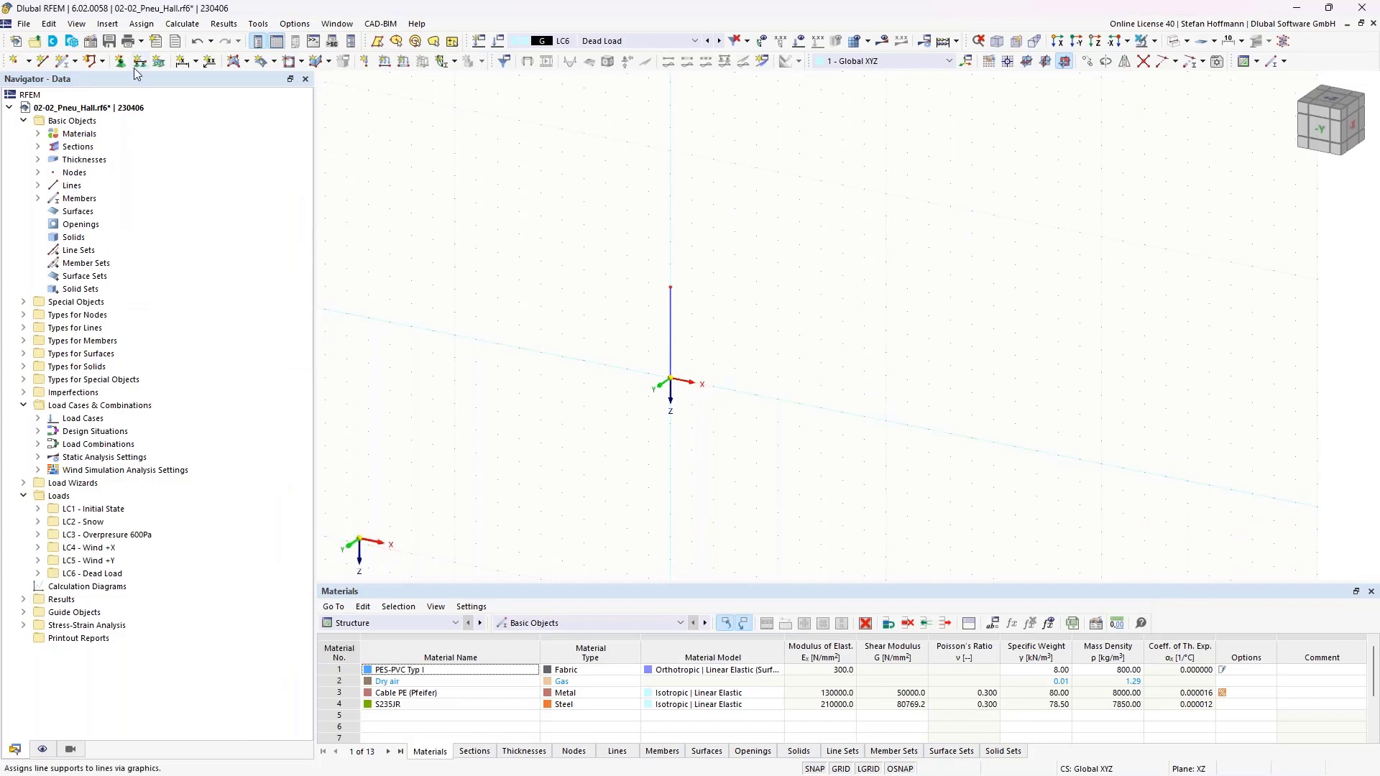
Assign the nodal support Fest to the column's base node.
{"action": "left_click", "coordinate": [120, 61]}
{"action": "left_click", "coordinate": [581, 347]}
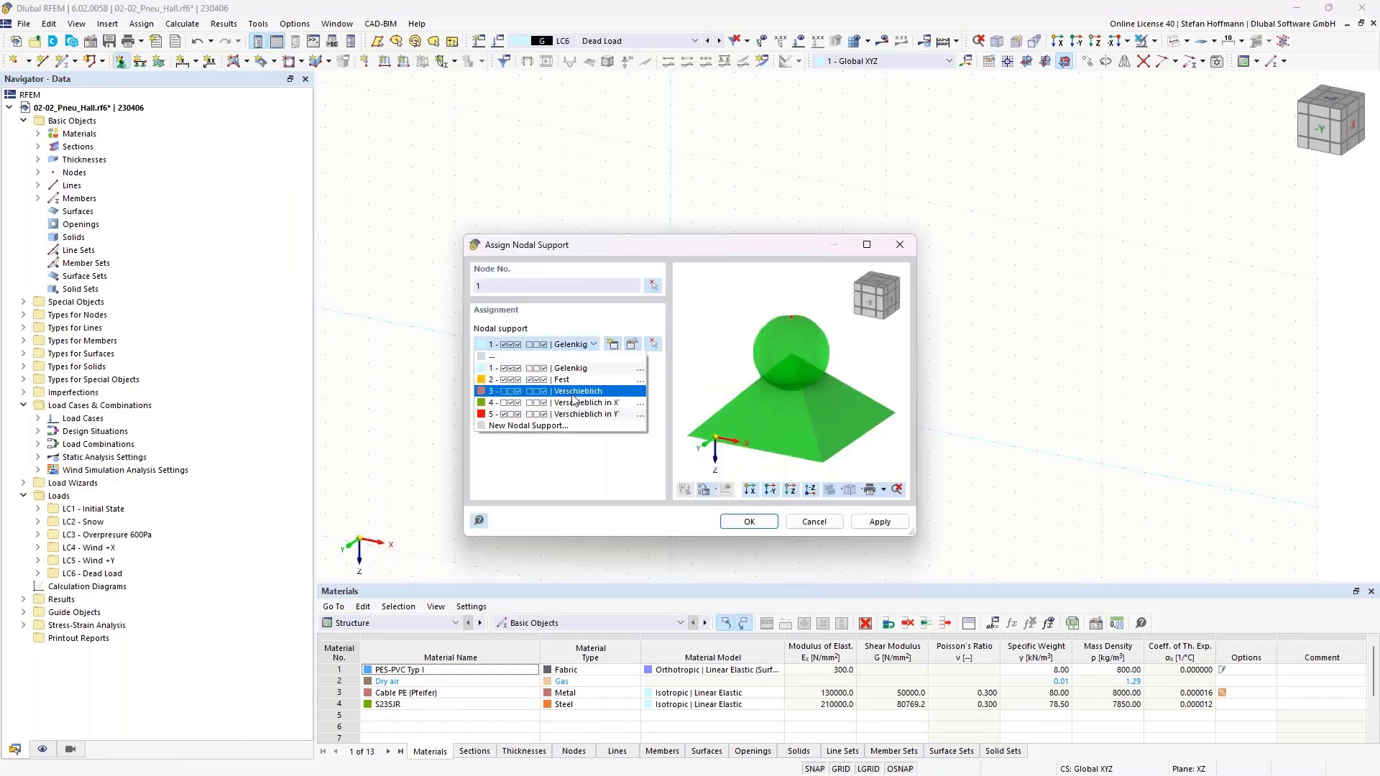
{"action": "left_click", "coordinate": [572, 387]}
{"action": "left_click", "coordinate": [757, 525]}
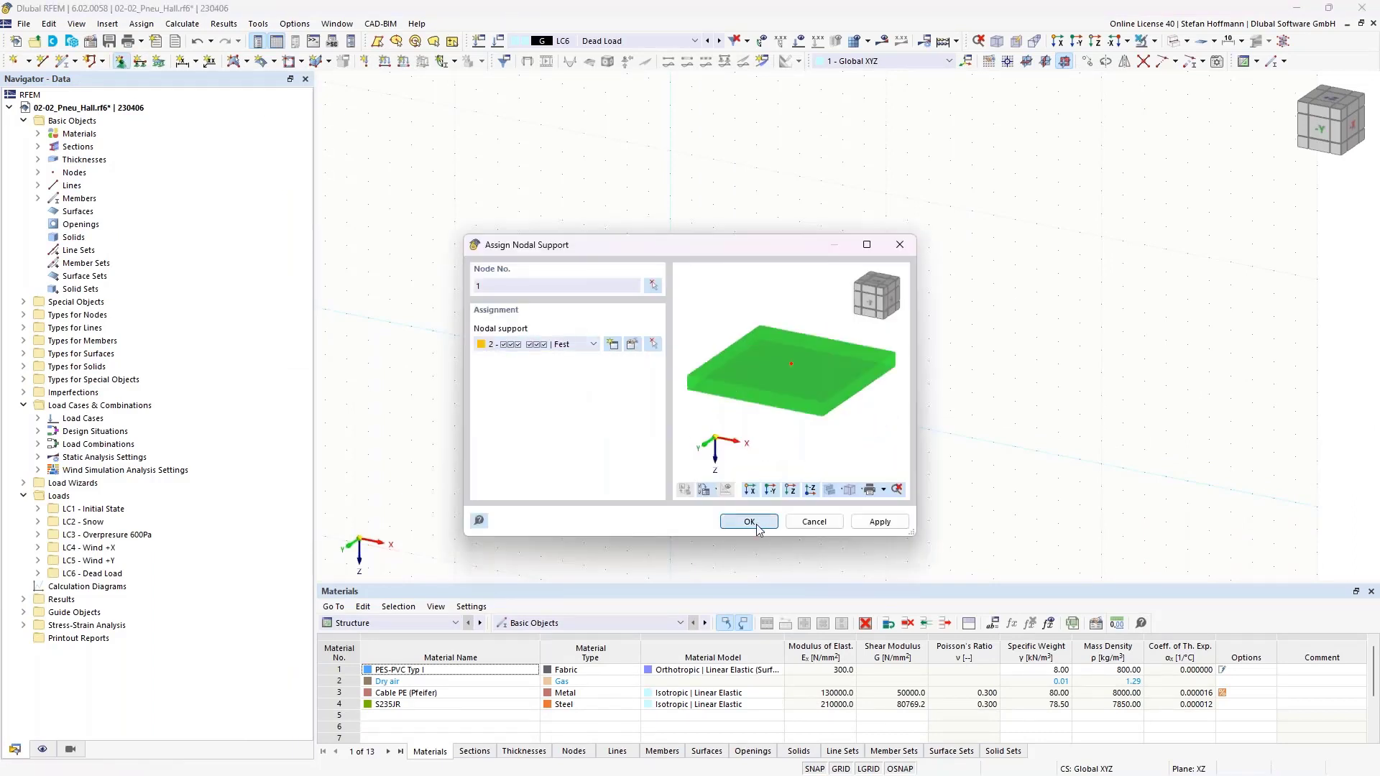
Set the work plane to XY with its origin at the column's upper node.
{"action": "middle_click_drag", "start_coordinate": [701, 344], "coordinate": [733, 357]}
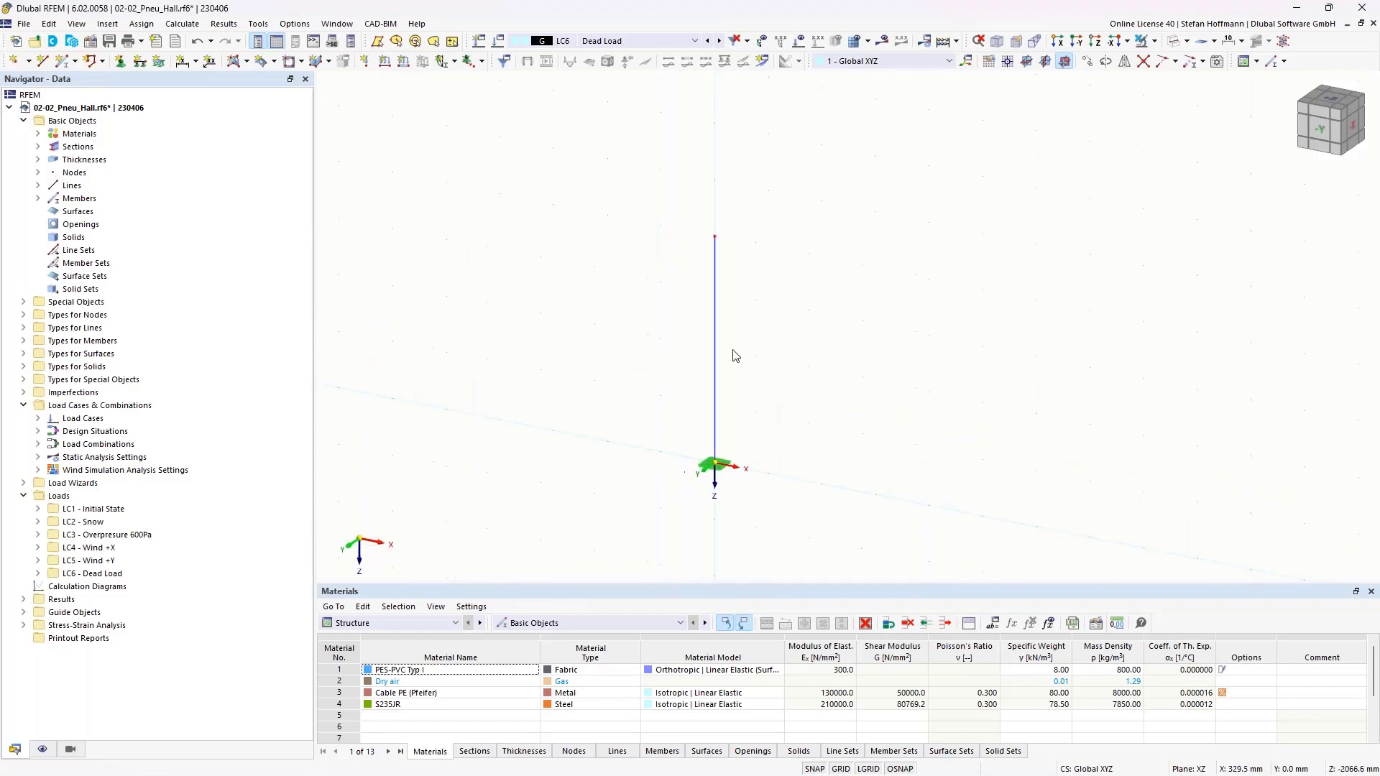
{"action": "scroll", "coordinate": [733, 357], "scroll_direction": "down", "scroll_amount": 3}
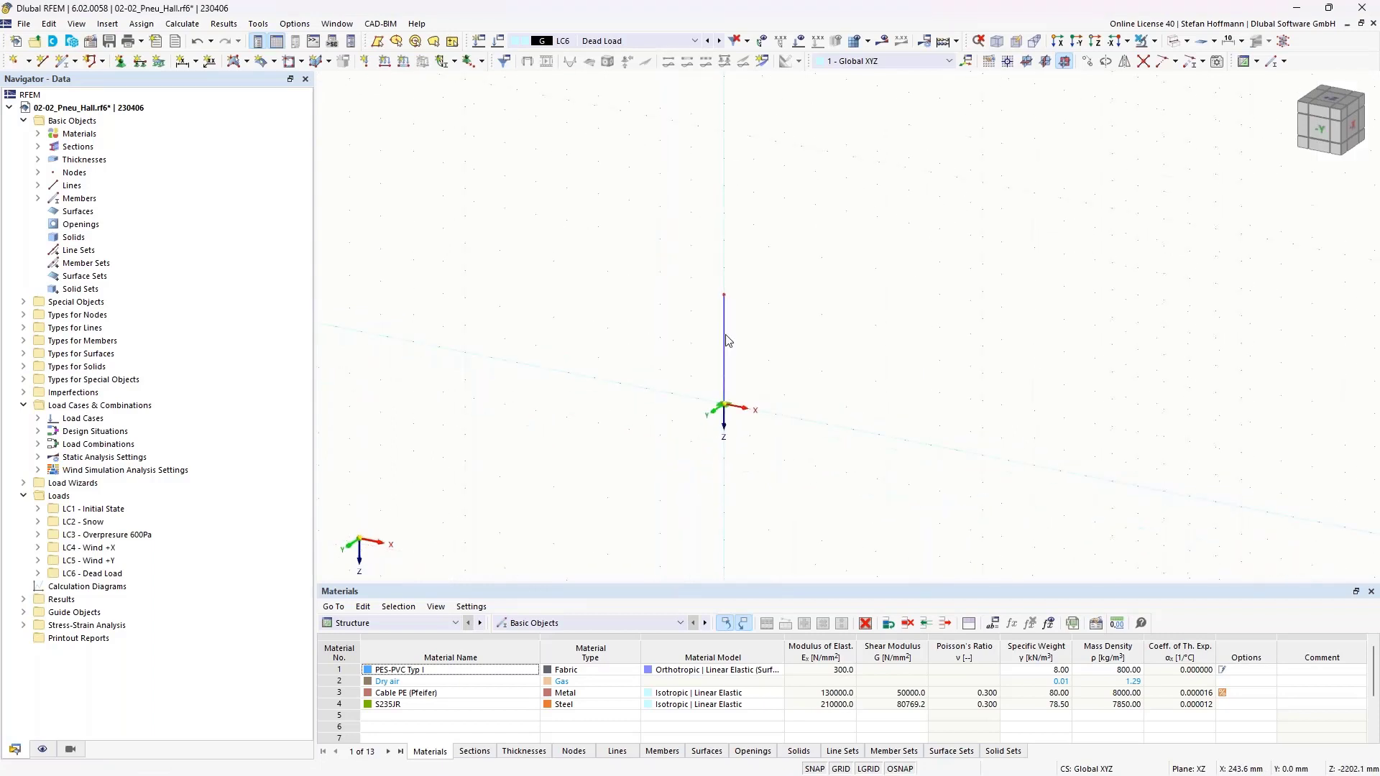
{"action": "left_click", "coordinate": [1026, 60]}
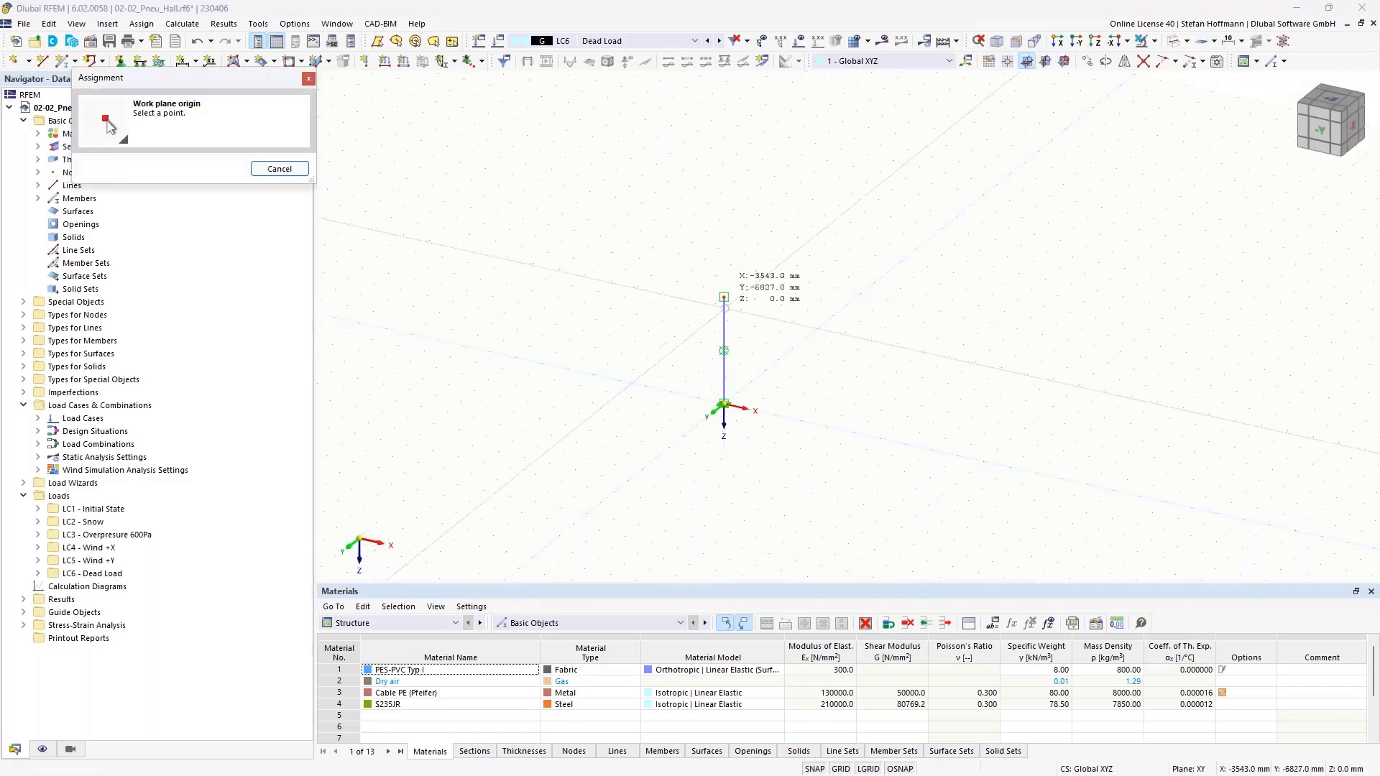
{"action": "left_click", "coordinate": [721, 293]}
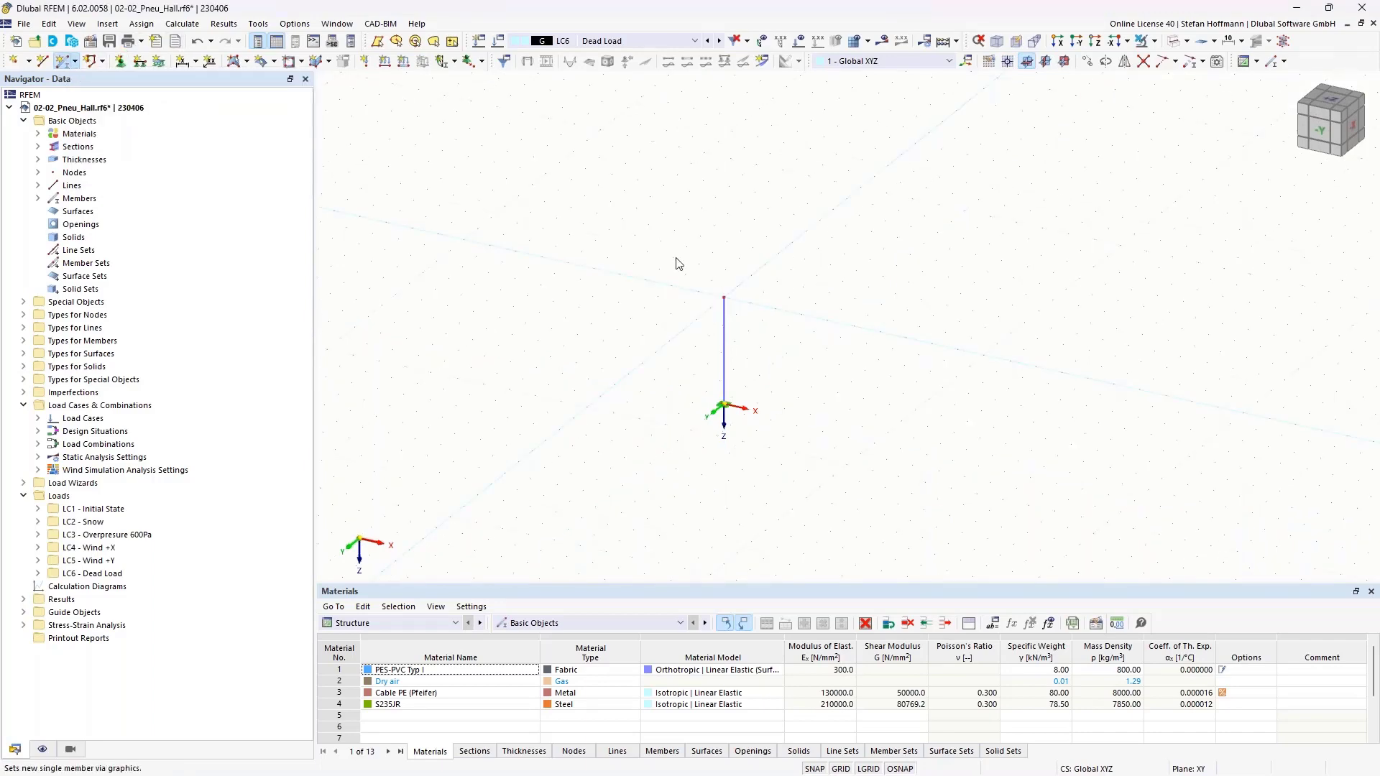
Draw four SHS 200/10/15/12/H beams forming a horizontal 5000 × 5000 mm frame toward negative X and Y from the column top.
{"action": "left_click", "coordinate": [332, 160]}
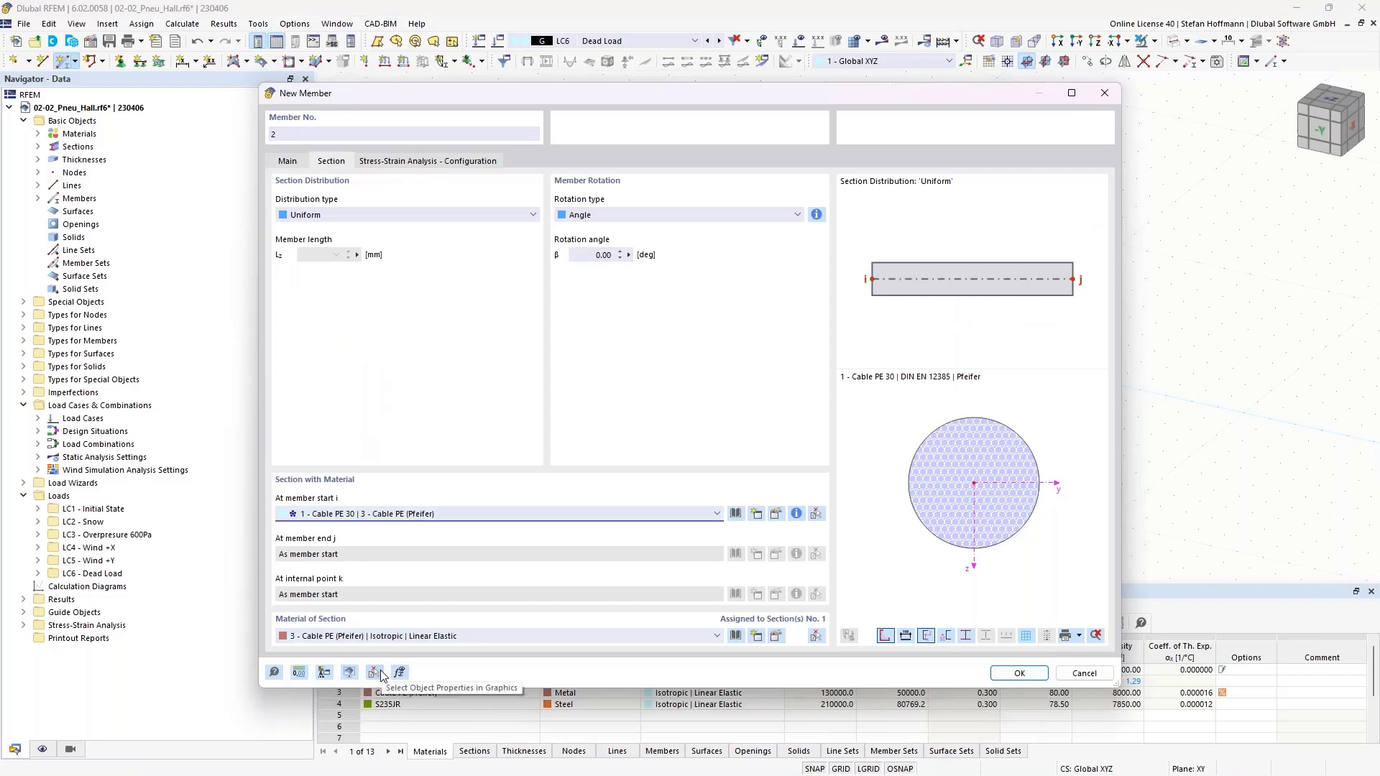
{"action": "left_click", "coordinate": [352, 514]}
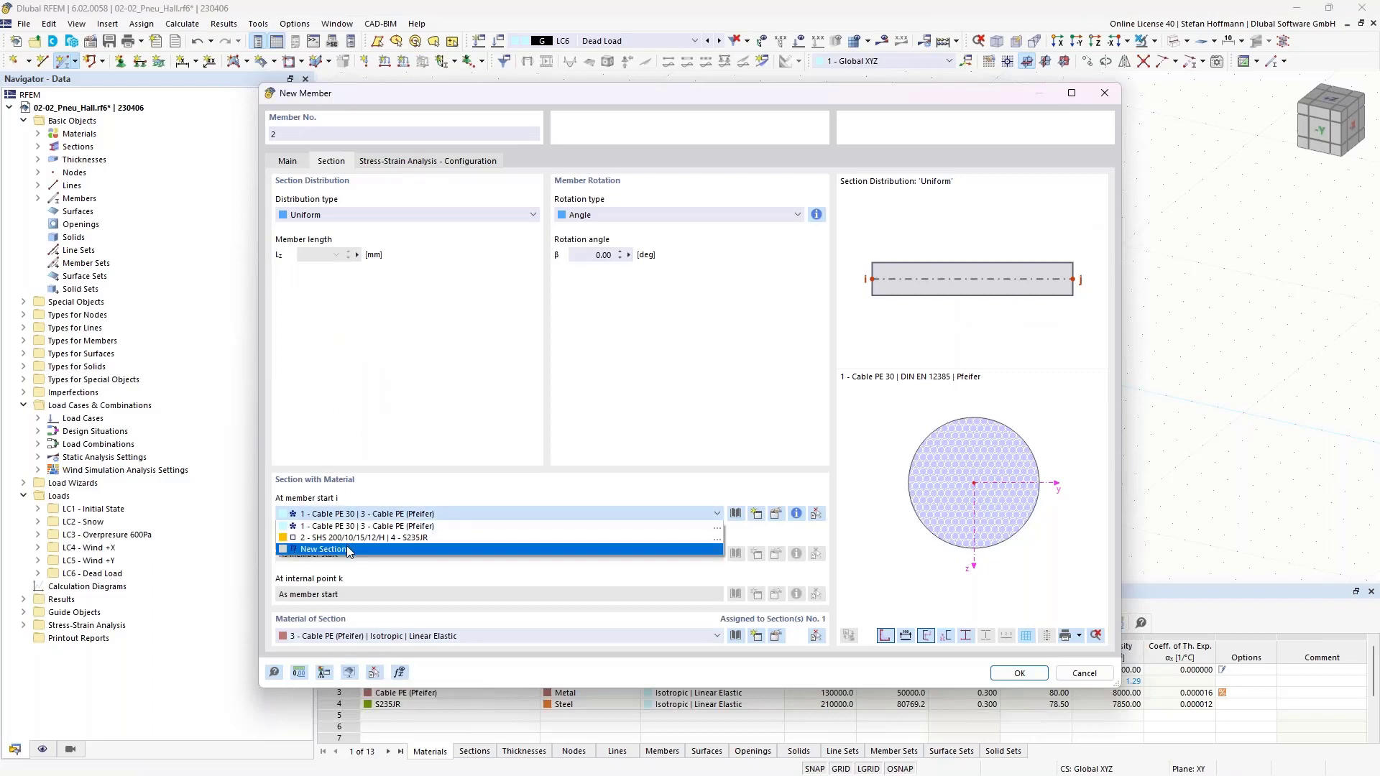
{"action": "left_click", "coordinate": [352, 533]}
{"action": "left_click", "coordinate": [1022, 674]}
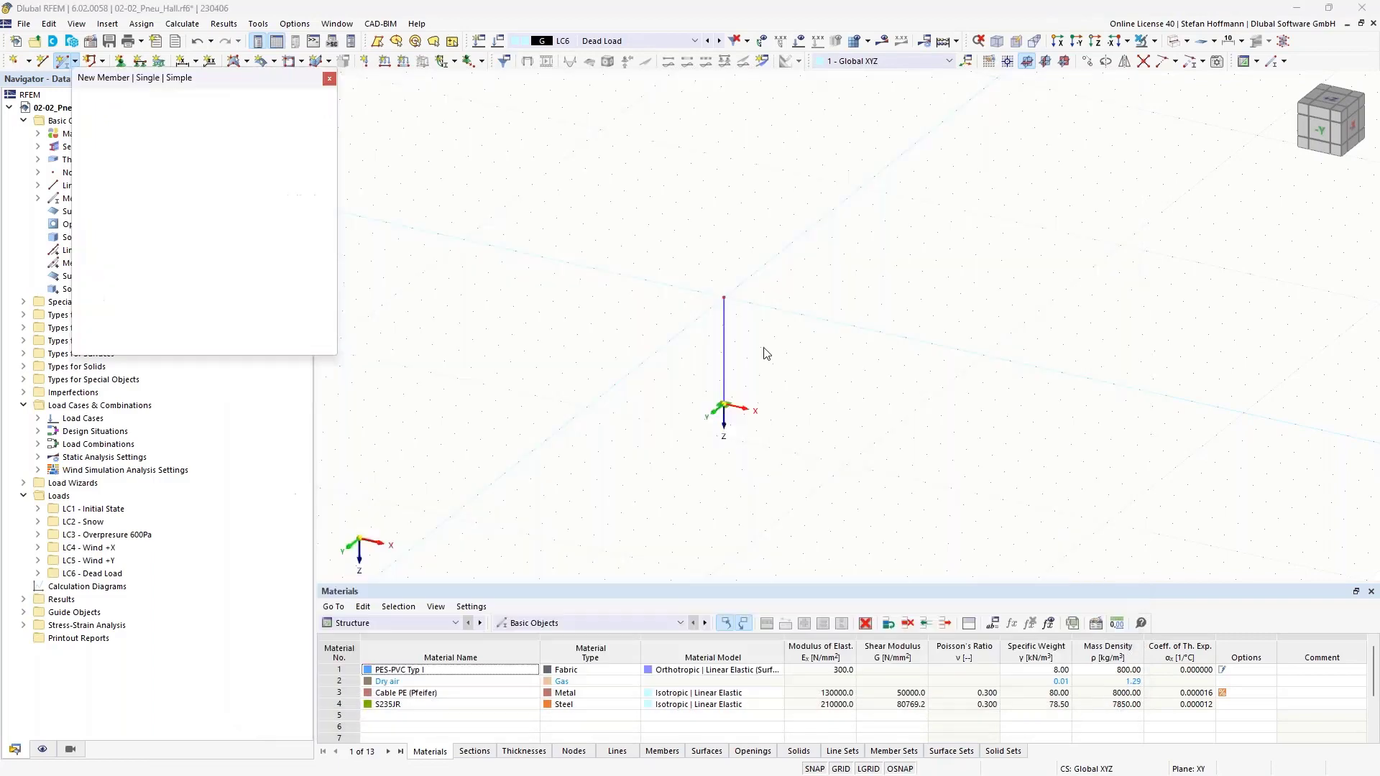
{"action": "left_click", "coordinate": [724, 297]}
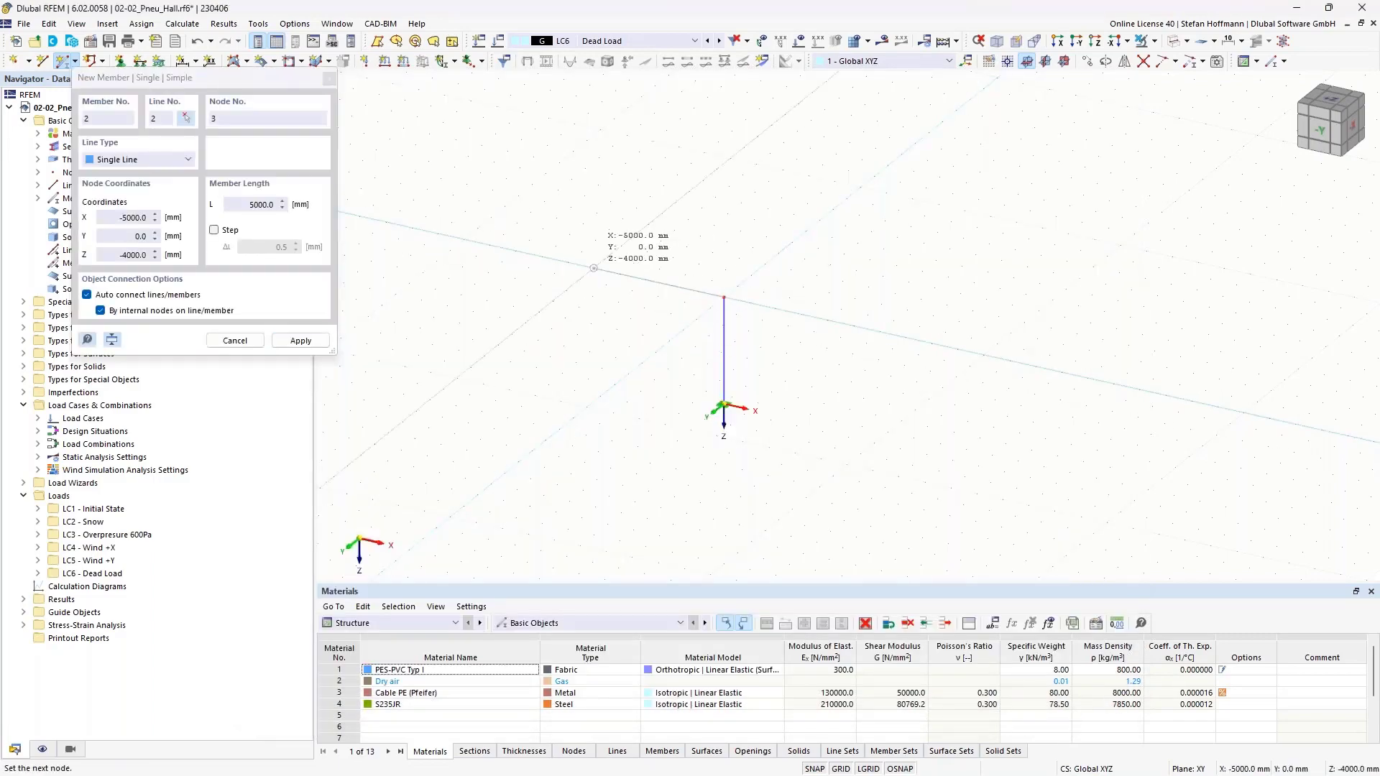
{"action": "left_click", "coordinate": [593, 269]}
{"action": "left_click", "coordinate": [594, 269]}
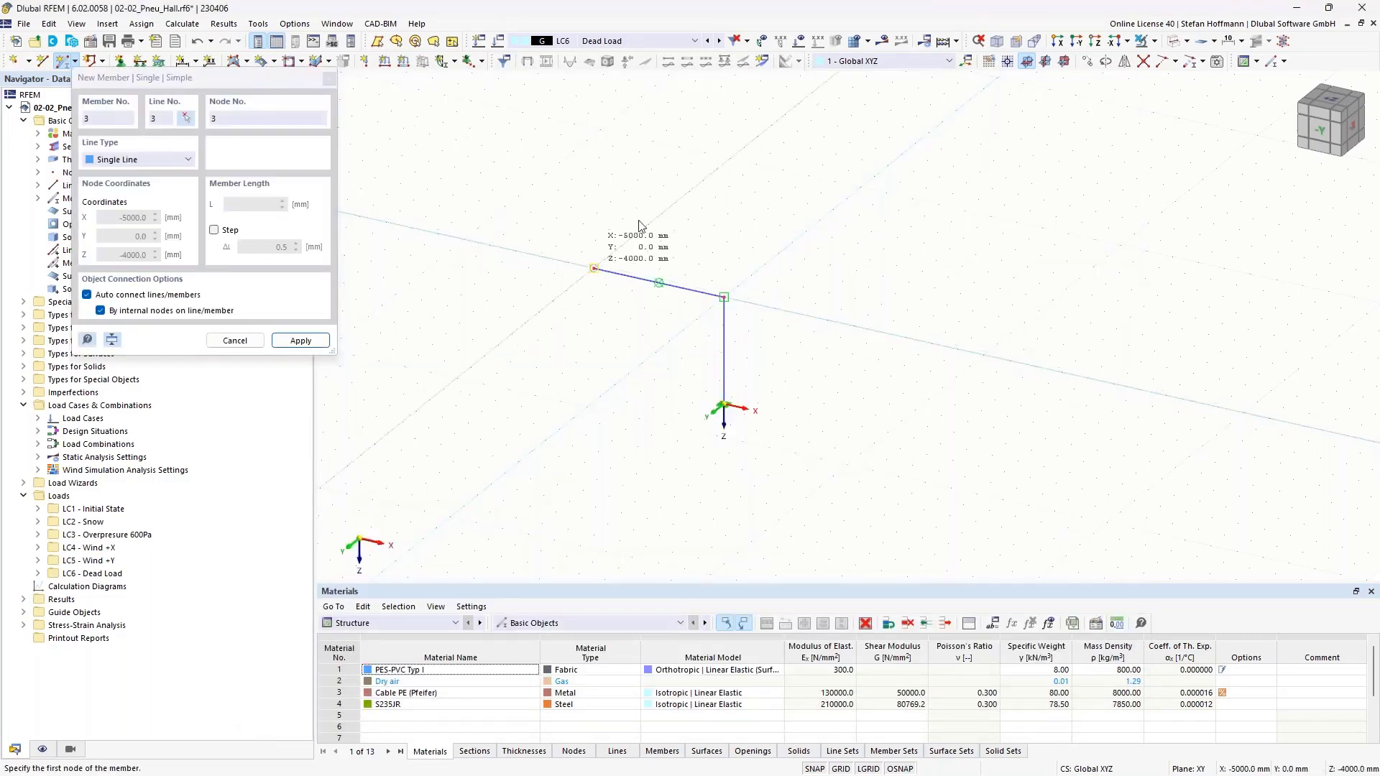
{"action": "left_click", "coordinate": [662, 213]}
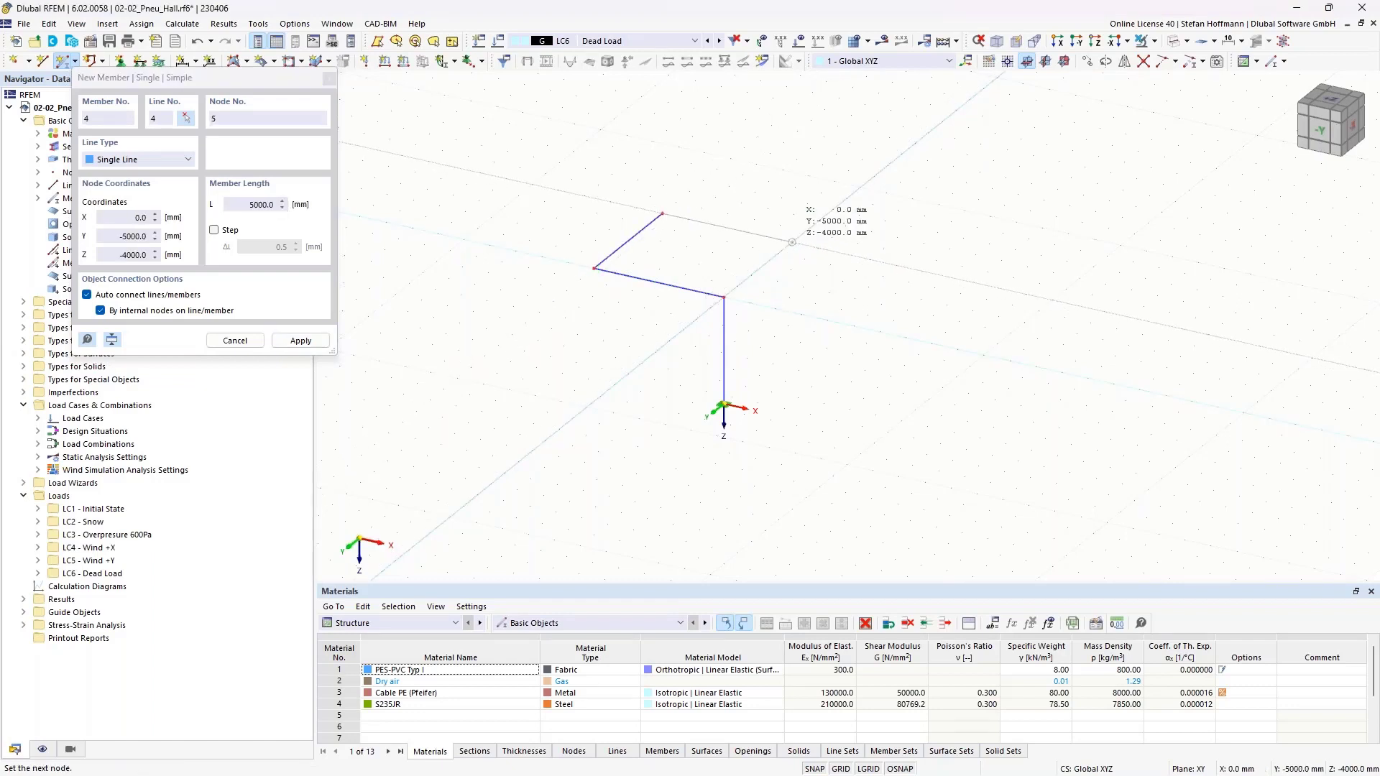
{"action": "left_click", "coordinate": [793, 242]}
{"action": "left_click", "coordinate": [723, 296]}
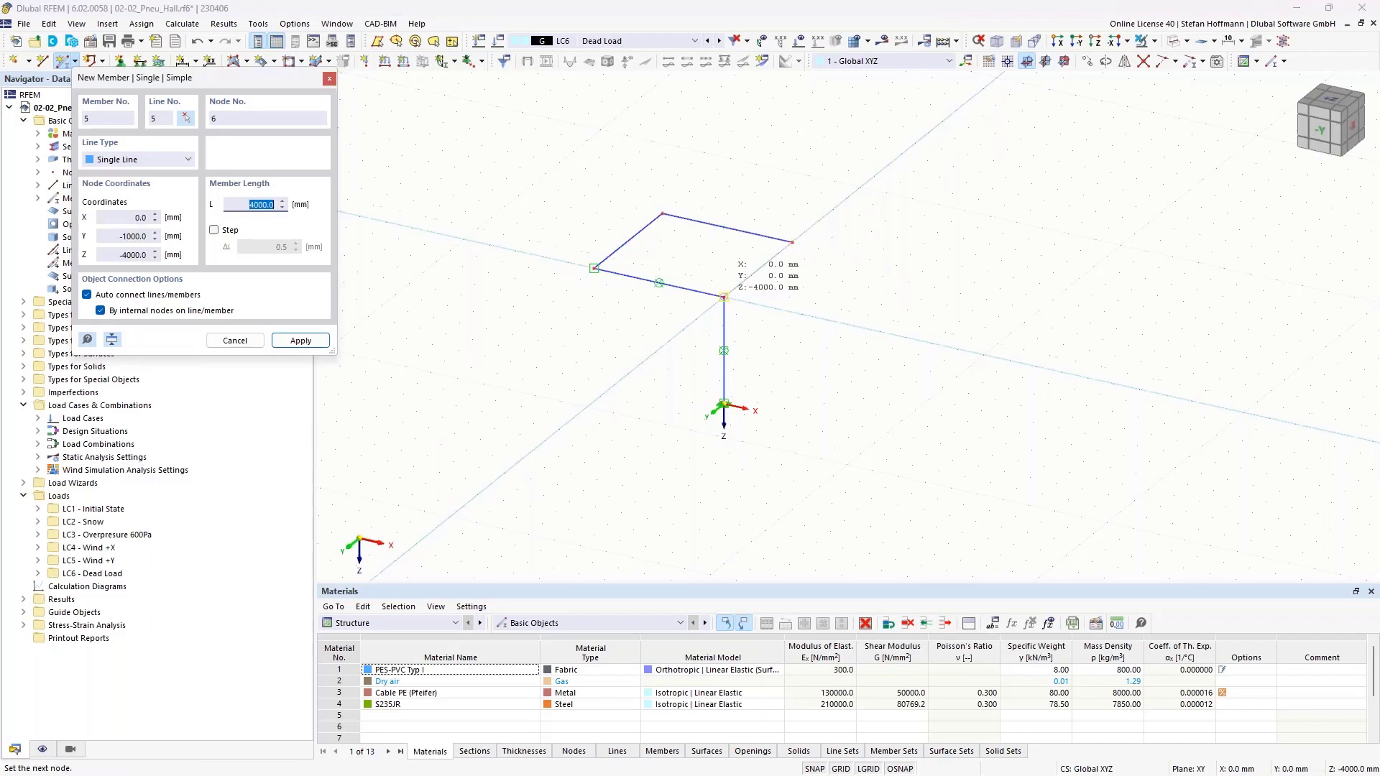
{"action": "key", "text": "Escape"}
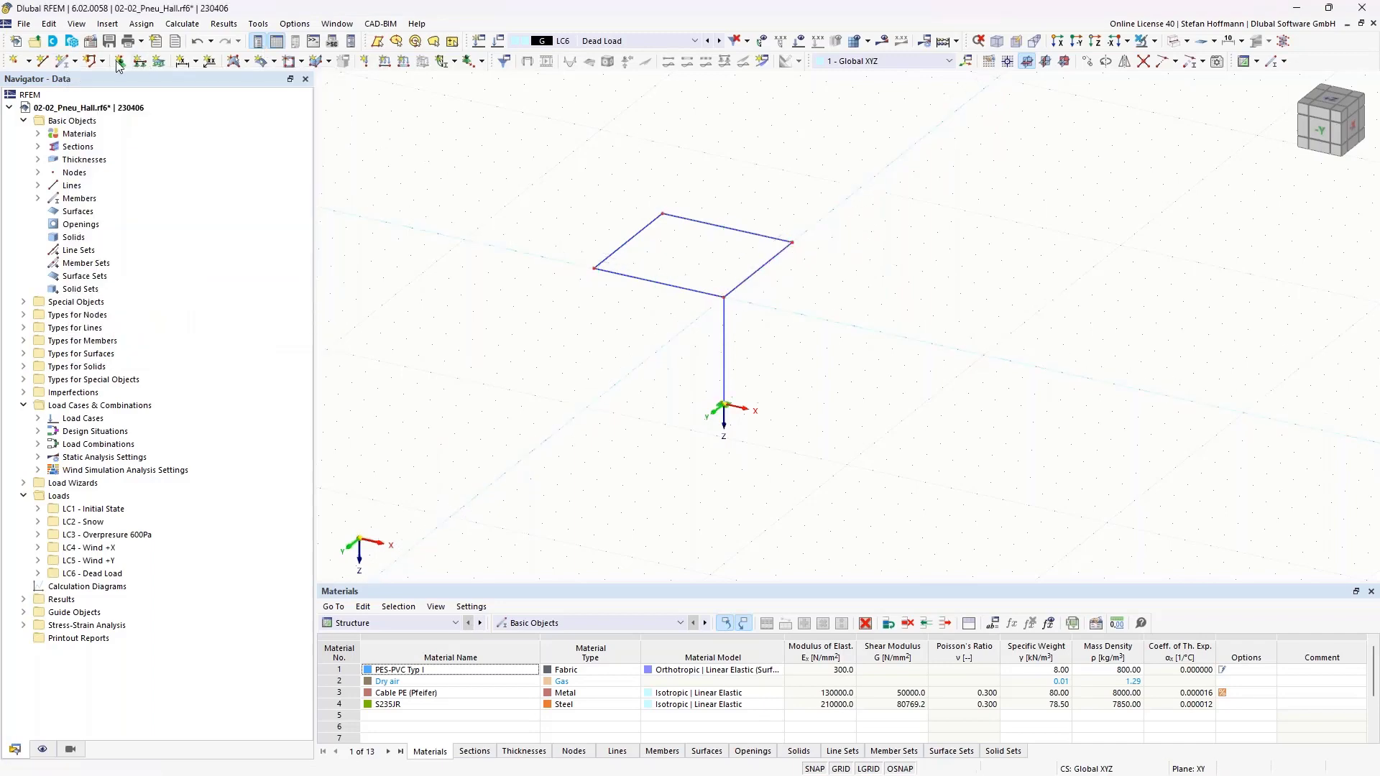
Add a diagonal SHS 200/10/15/12/H member from the column top to the opposite corner of the frame.
{"action": "left_click", "coordinate": [349, 200]}
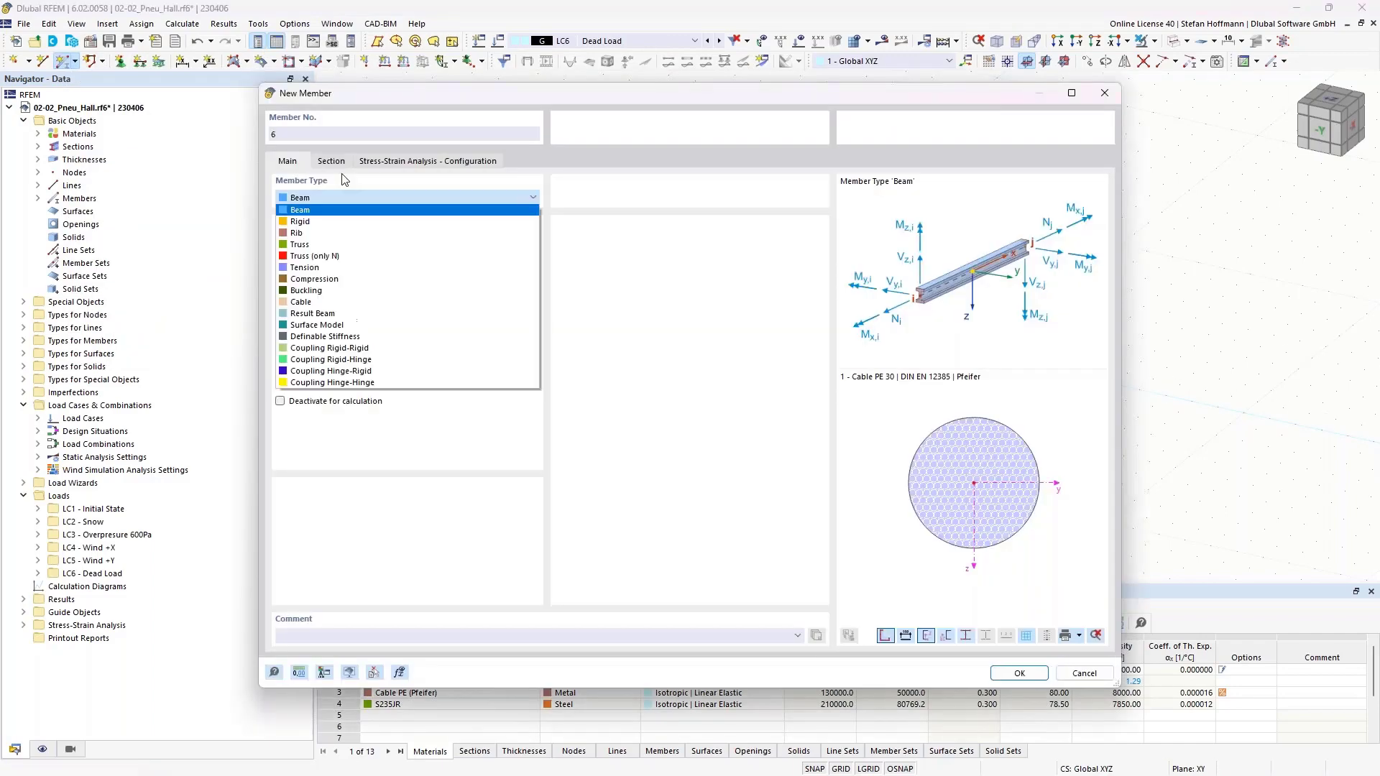
{"action": "left_click", "coordinate": [340, 162]}
{"action": "left_click", "coordinate": [381, 513]}
{"action": "left_click", "coordinate": [345, 545]}
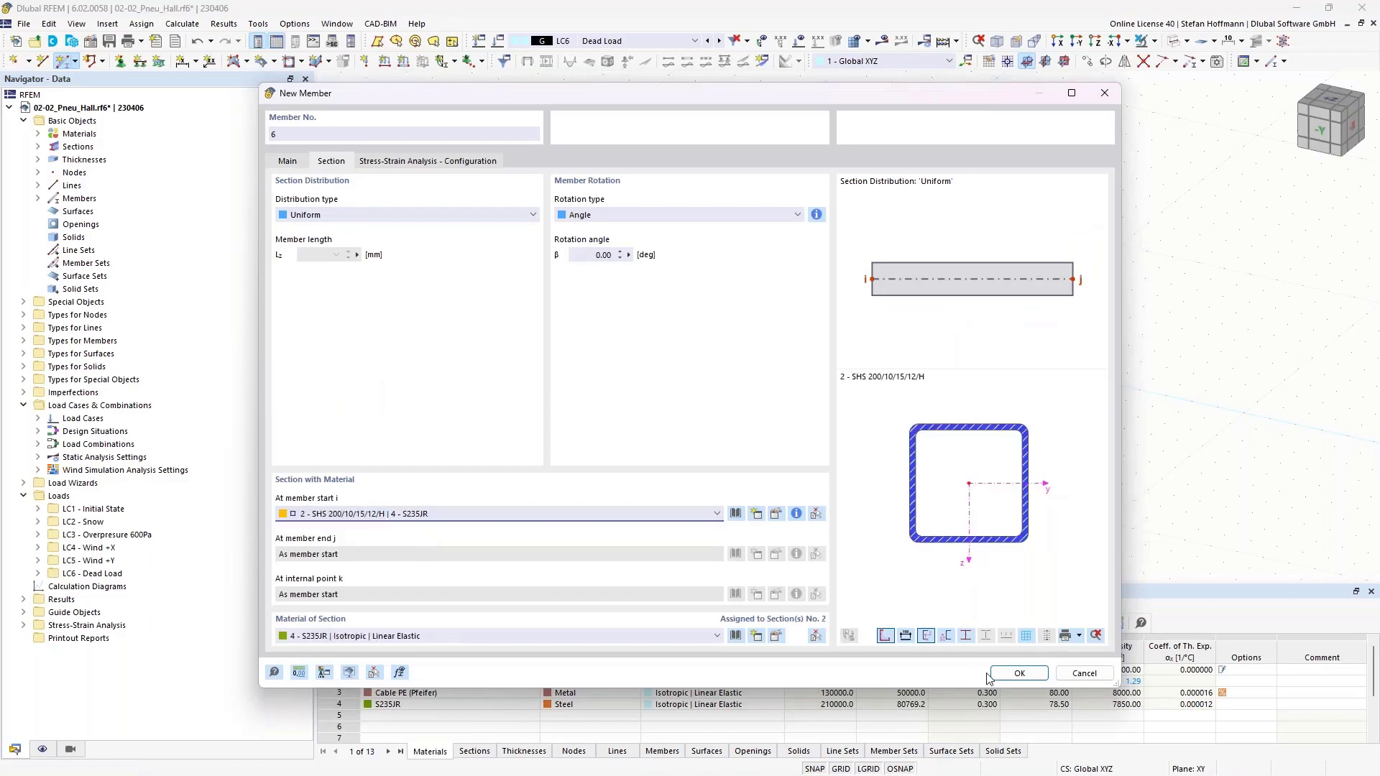
{"action": "left_click", "coordinate": [1019, 673]}
{"action": "left_click", "coordinate": [721, 288]}
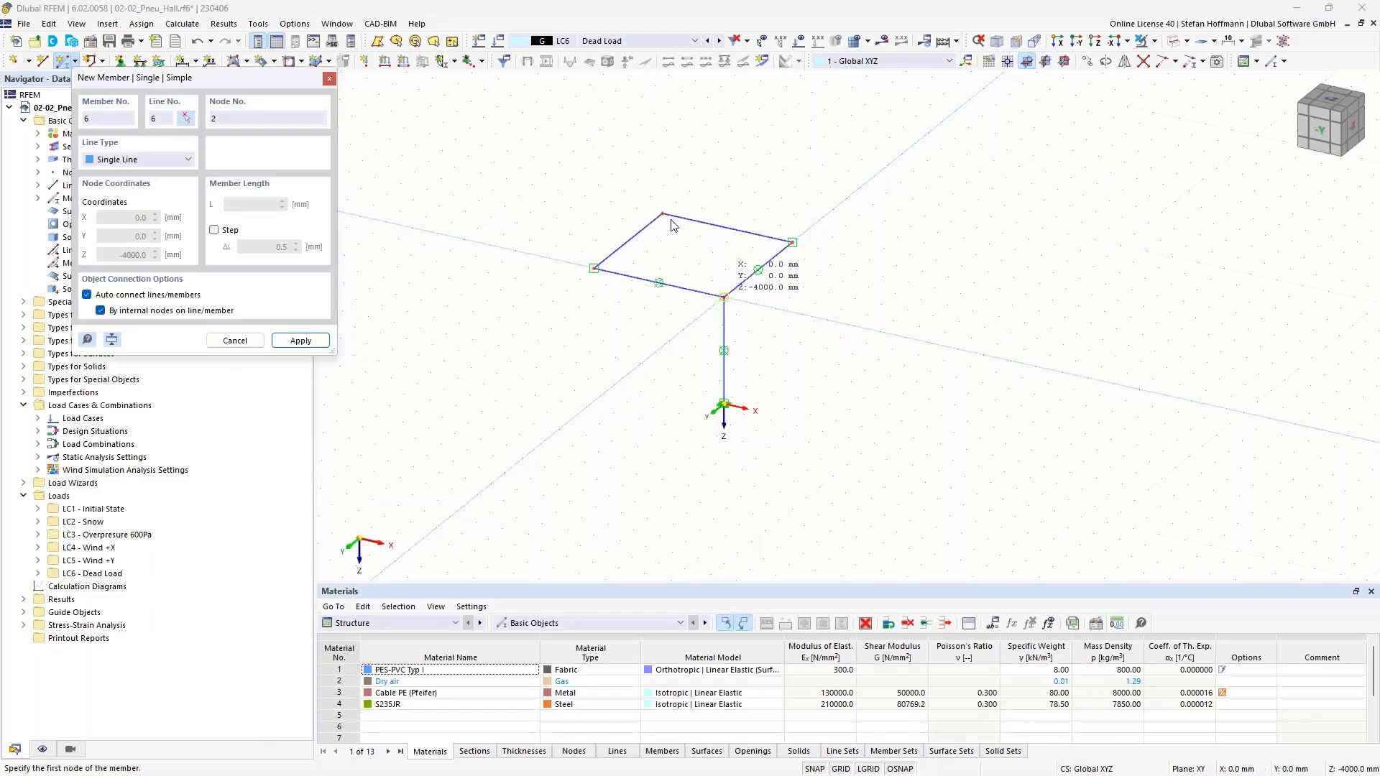
{"action": "left_click", "coordinate": [662, 214]}
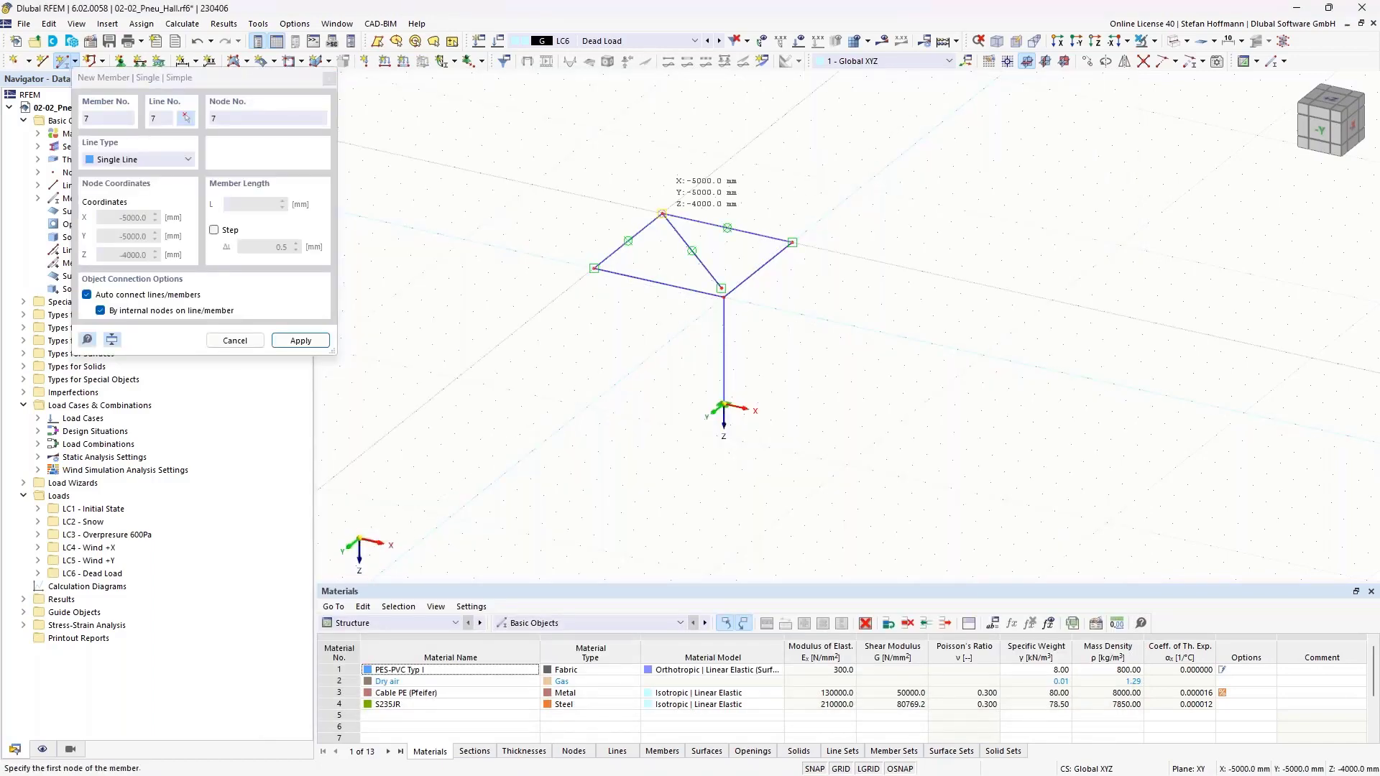
{"action": "left_click", "coordinate": [723, 291]}
{"action": "key", "text": "Escape"}
Move the frame's two outer beams by -2000 mm in Z so the roof slopes up from the column top.
{"action": "scroll", "coordinate": [710, 268], "scroll_direction": "up", "scroll_amount": 3}
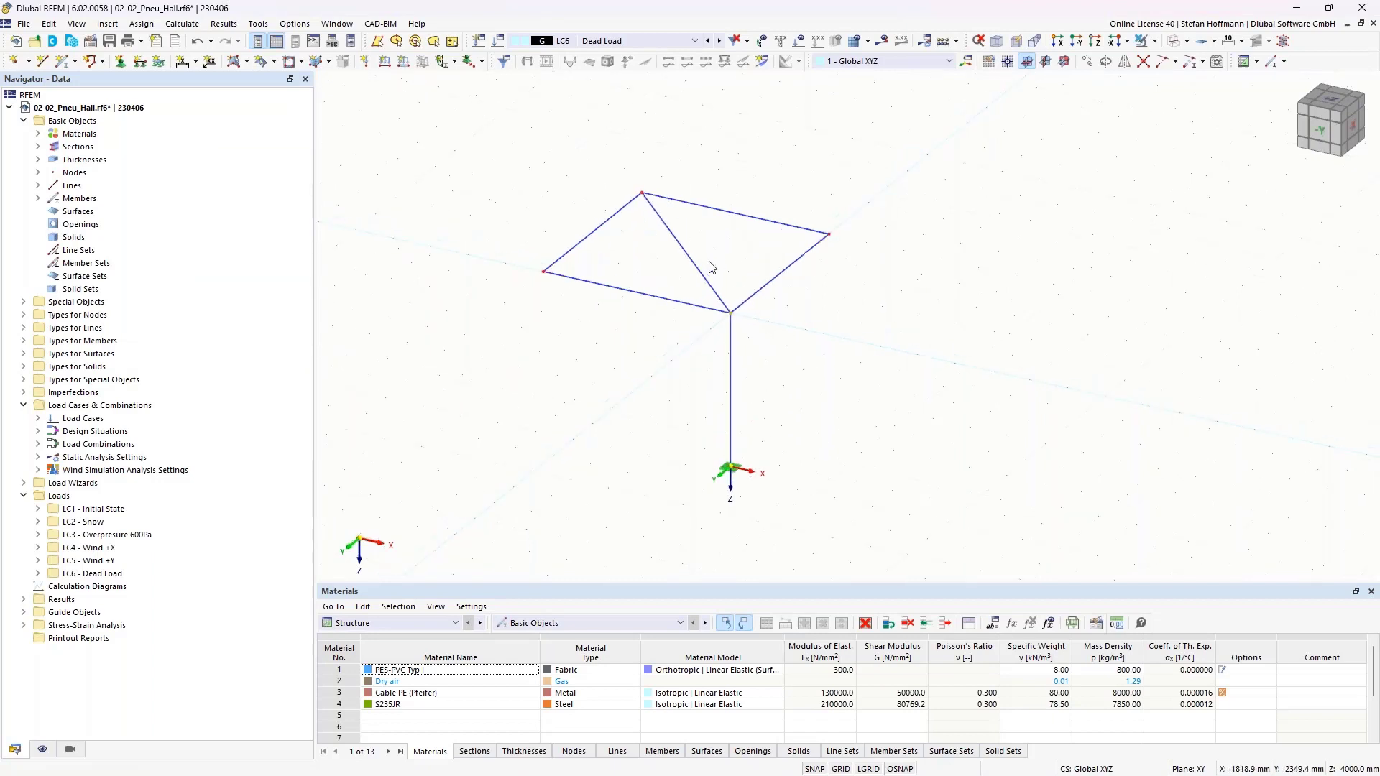
{"action": "middle_click_drag", "start_coordinate": [710, 267], "coordinate": [529, 228], "text": "ctrl"}
{"action": "left_click_drag", "start_coordinate": [506, 199], "coordinate": [1025, 435]}
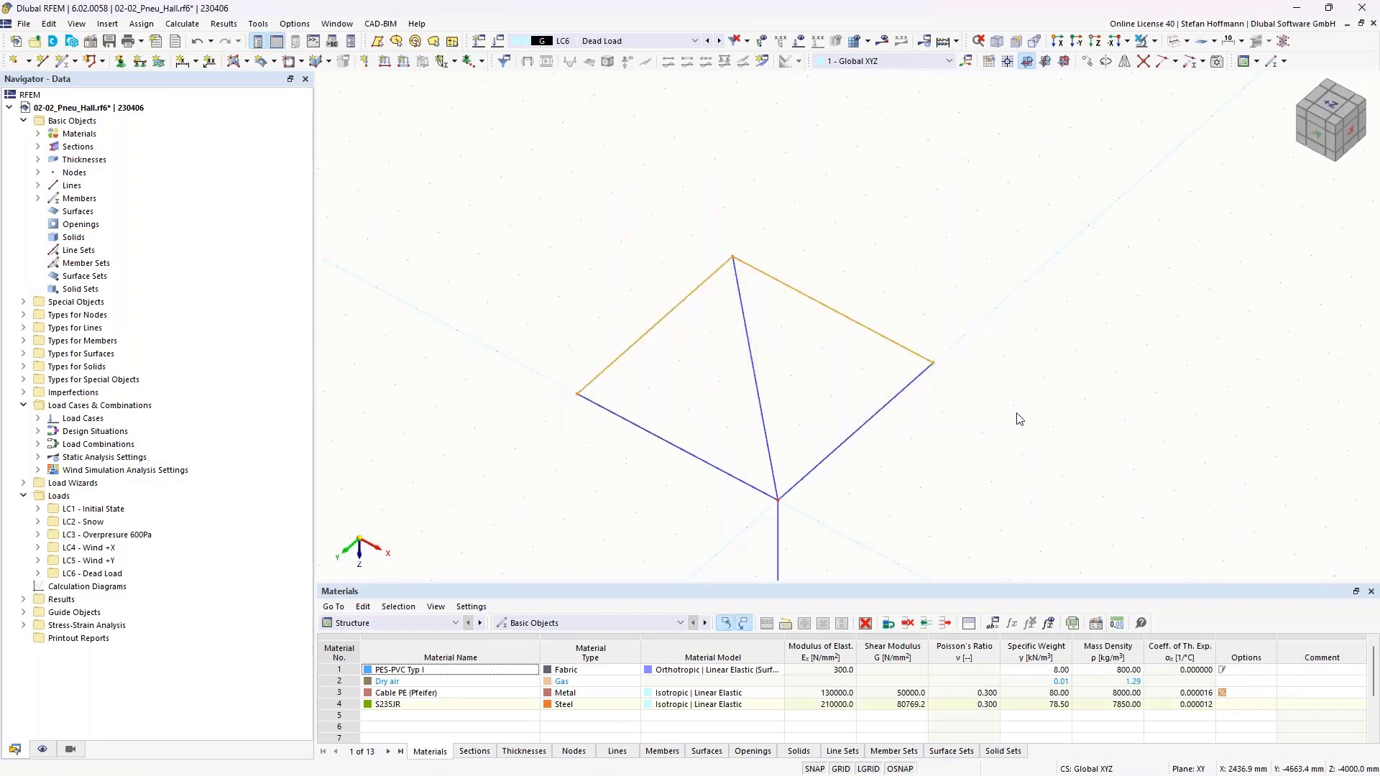
{"action": "left_click", "coordinate": [1088, 61]}
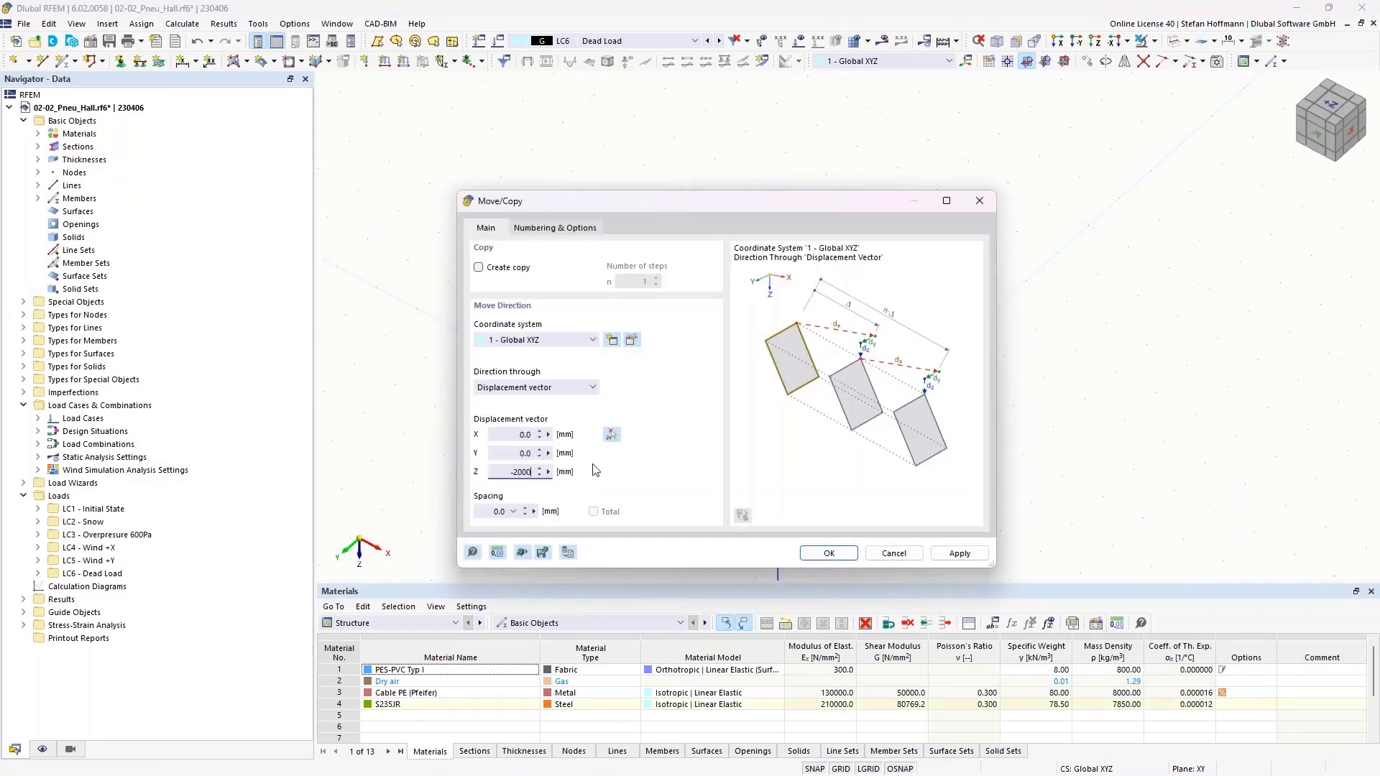
{"action": "key", "text": "Return"}
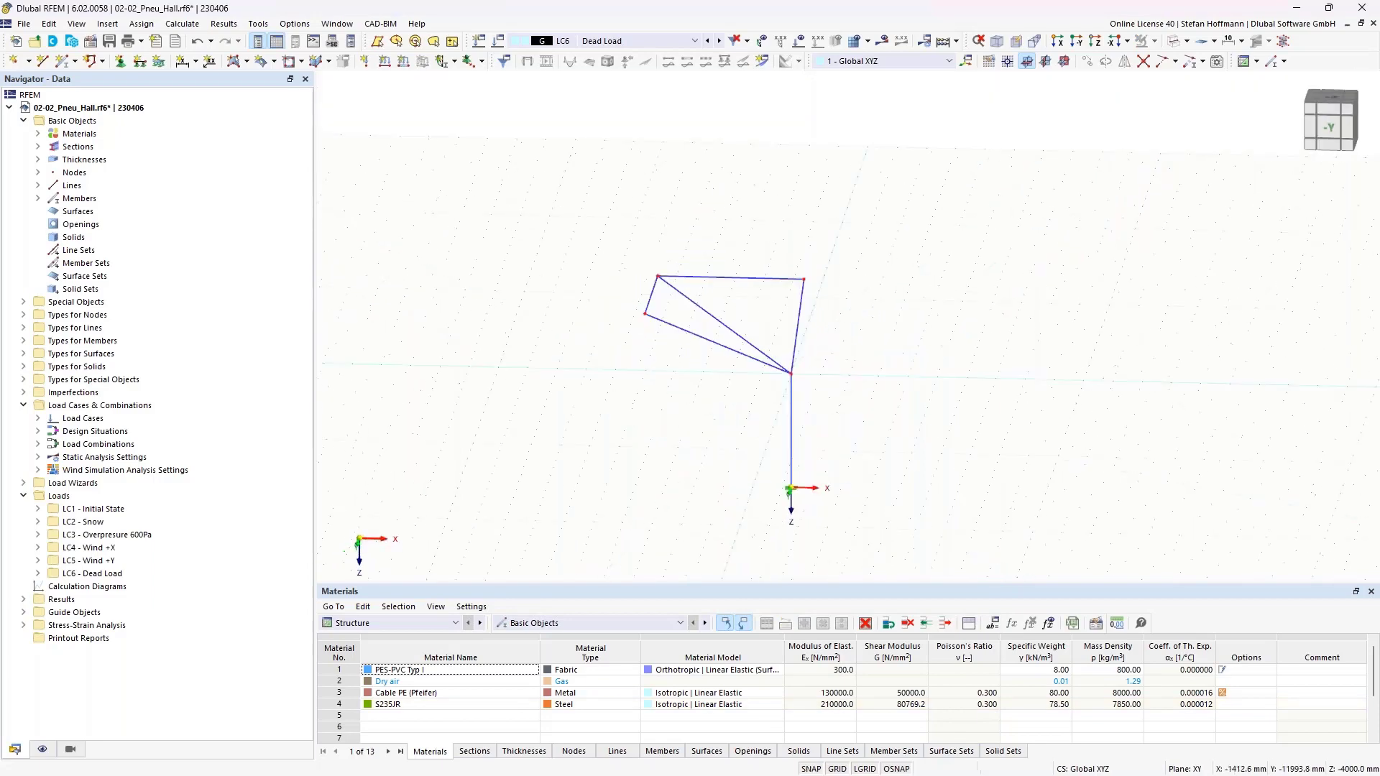
Draw two single lines connecting the frame's two side corners to the midpoint of the diagonal member.
{"action": "scroll", "coordinate": [776, 346], "scroll_direction": "up", "scroll_amount": 4}
{"action": "middle_click_drag", "start_coordinate": [775, 347], "coordinate": [701, 384], "text": "ctrl"}
{"action": "scroll", "coordinate": [847, 393], "scroll_direction": "down", "scroll_amount": 6}
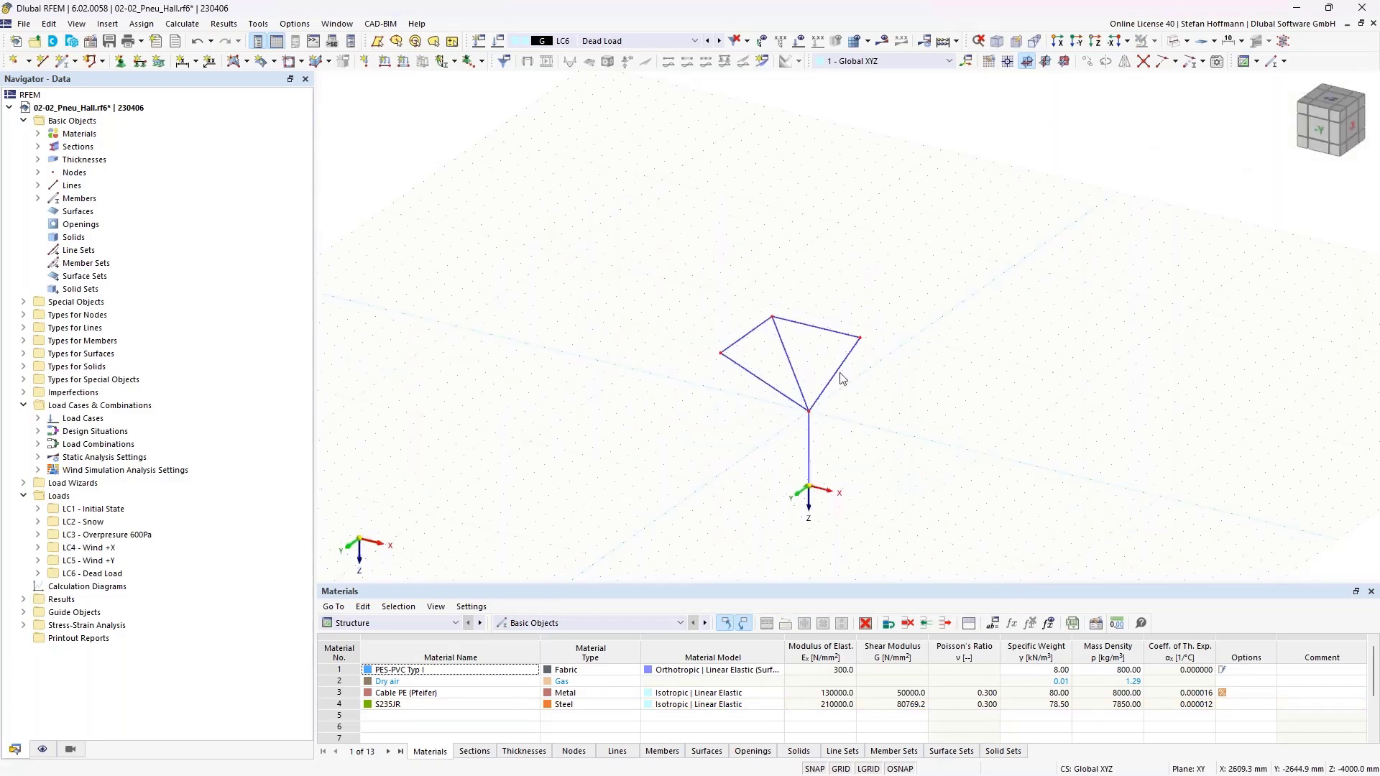
{"action": "scroll", "coordinate": [810, 376], "scroll_direction": "up", "scroll_amount": 5}
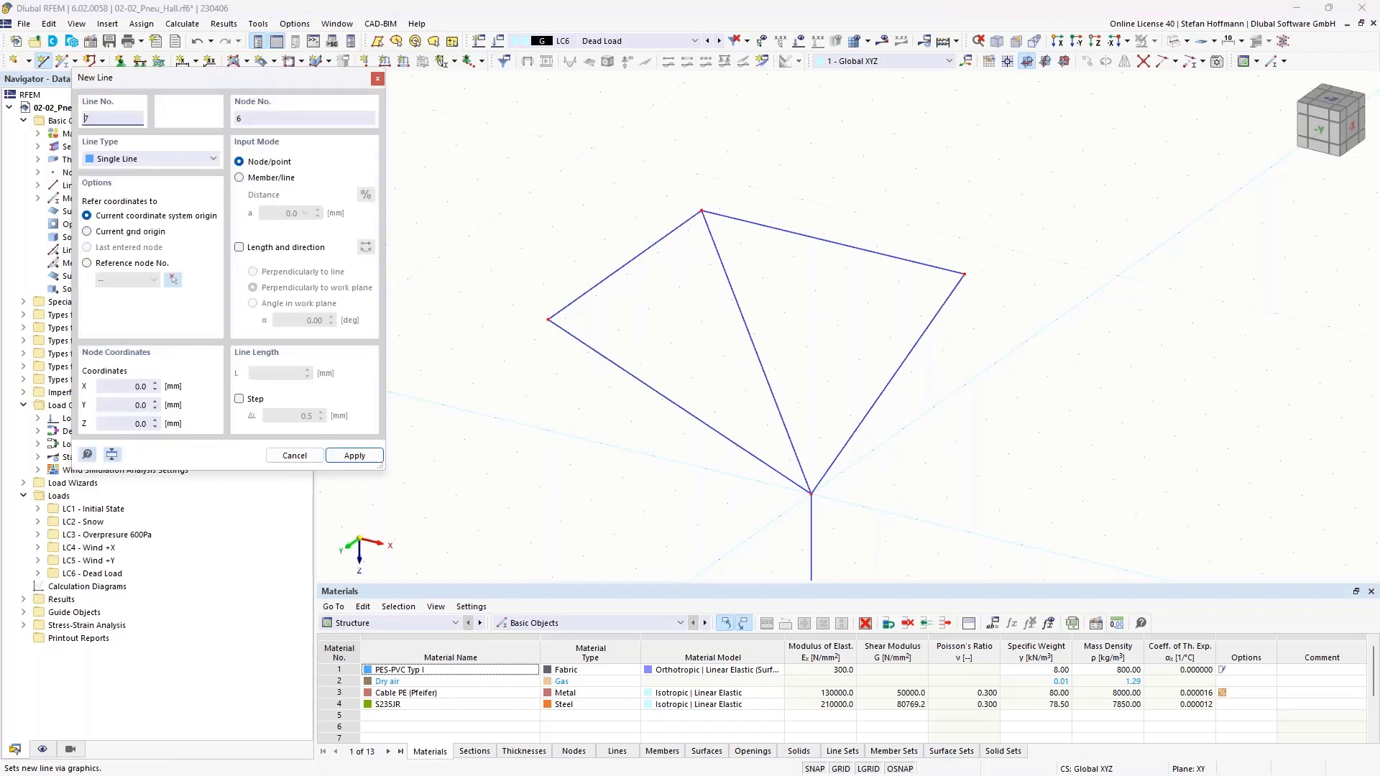
{"action": "left_click", "coordinate": [548, 319]}
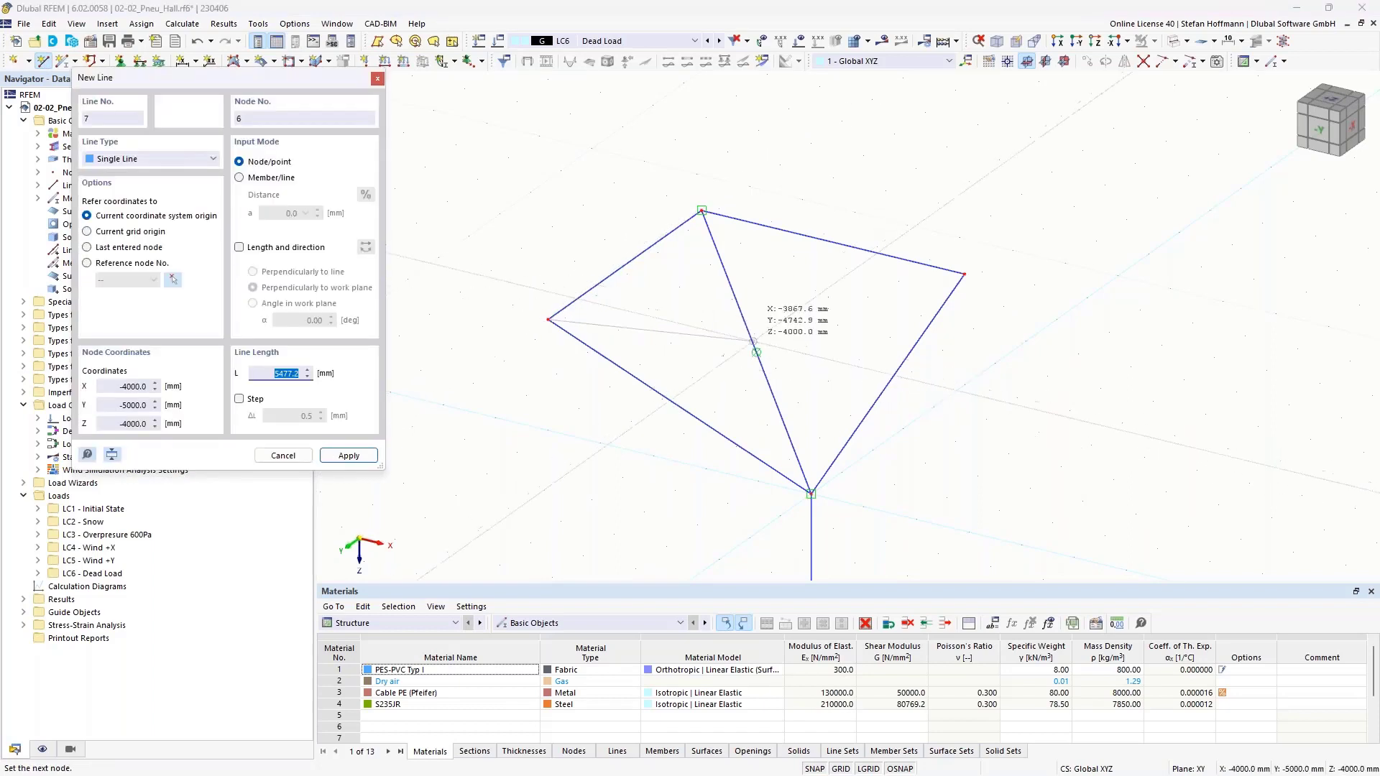
{"action": "left_click", "coordinate": [757, 352]}
{"action": "left_click", "coordinate": [982, 272]}
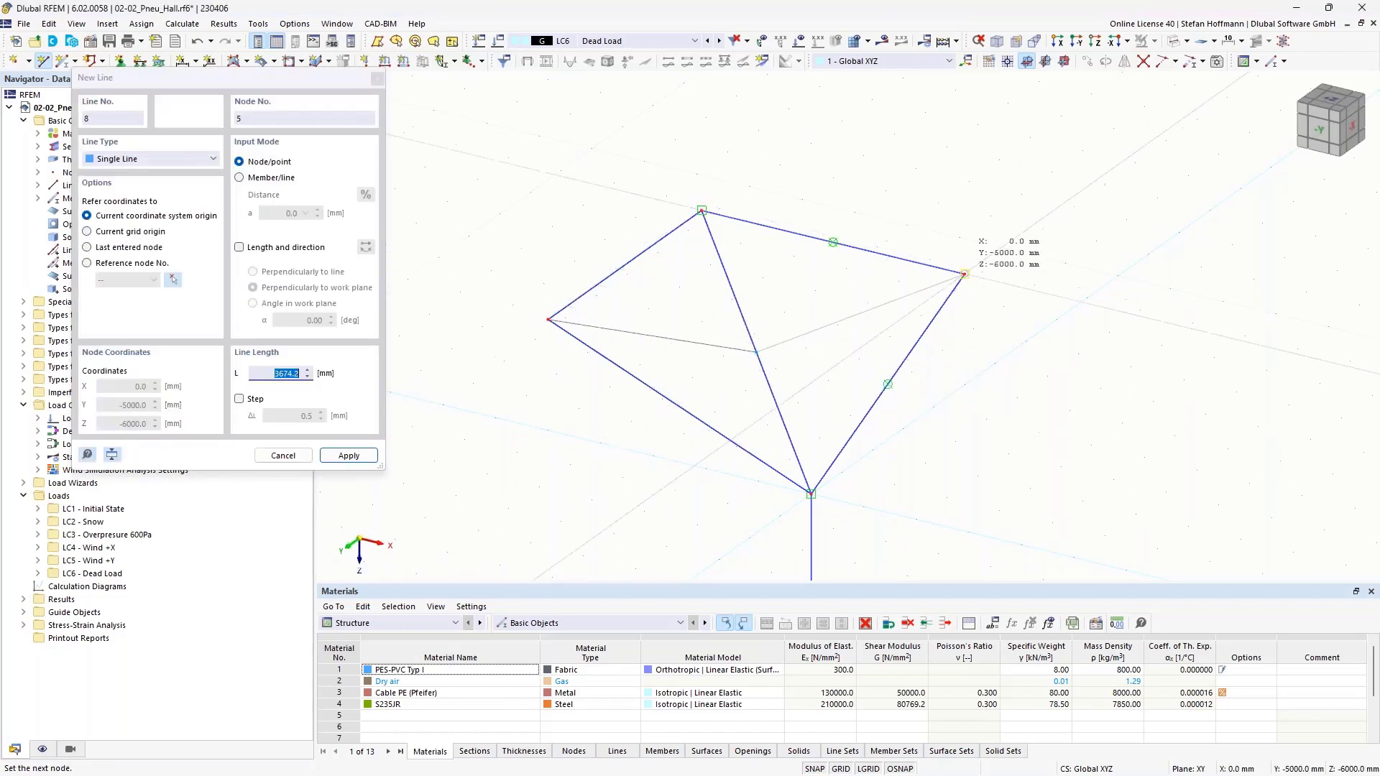
{"action": "key", "text": "Escape"}
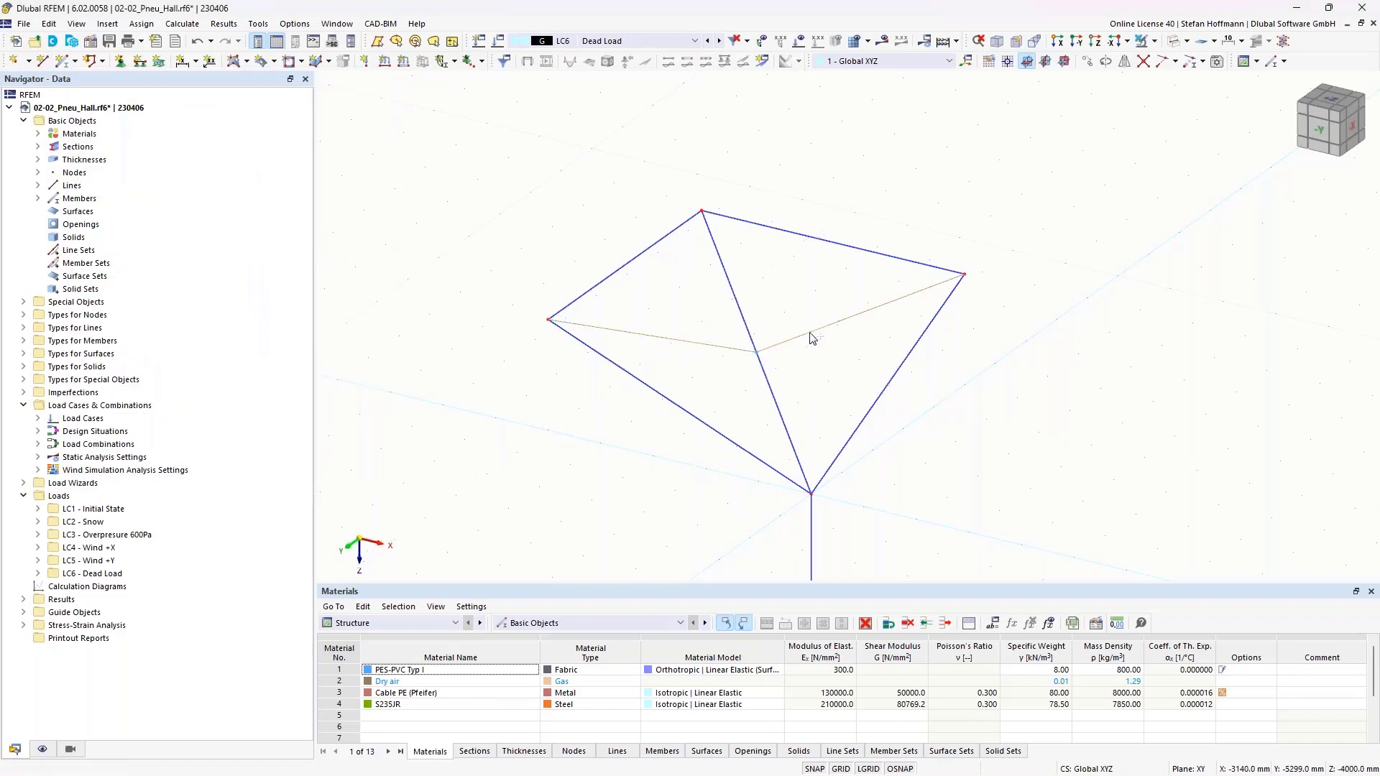
Divide both new lines with one intermediate node each.
{"action": "right_click", "coordinate": [811, 334]}
{"action": "mouse_move", "coordinate": [946, 148]}
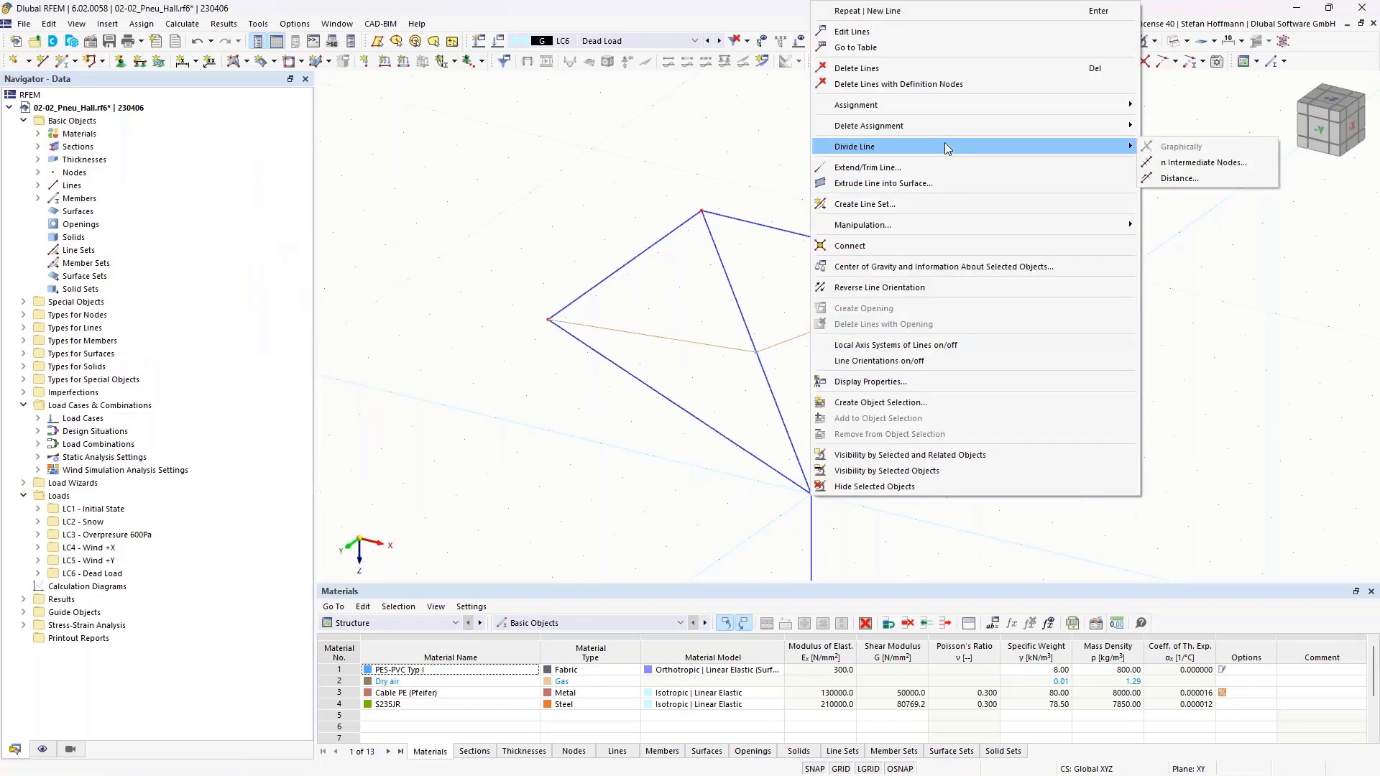
{"action": "left_click", "coordinate": [1163, 161]}
{"action": "key", "text": "Return"}
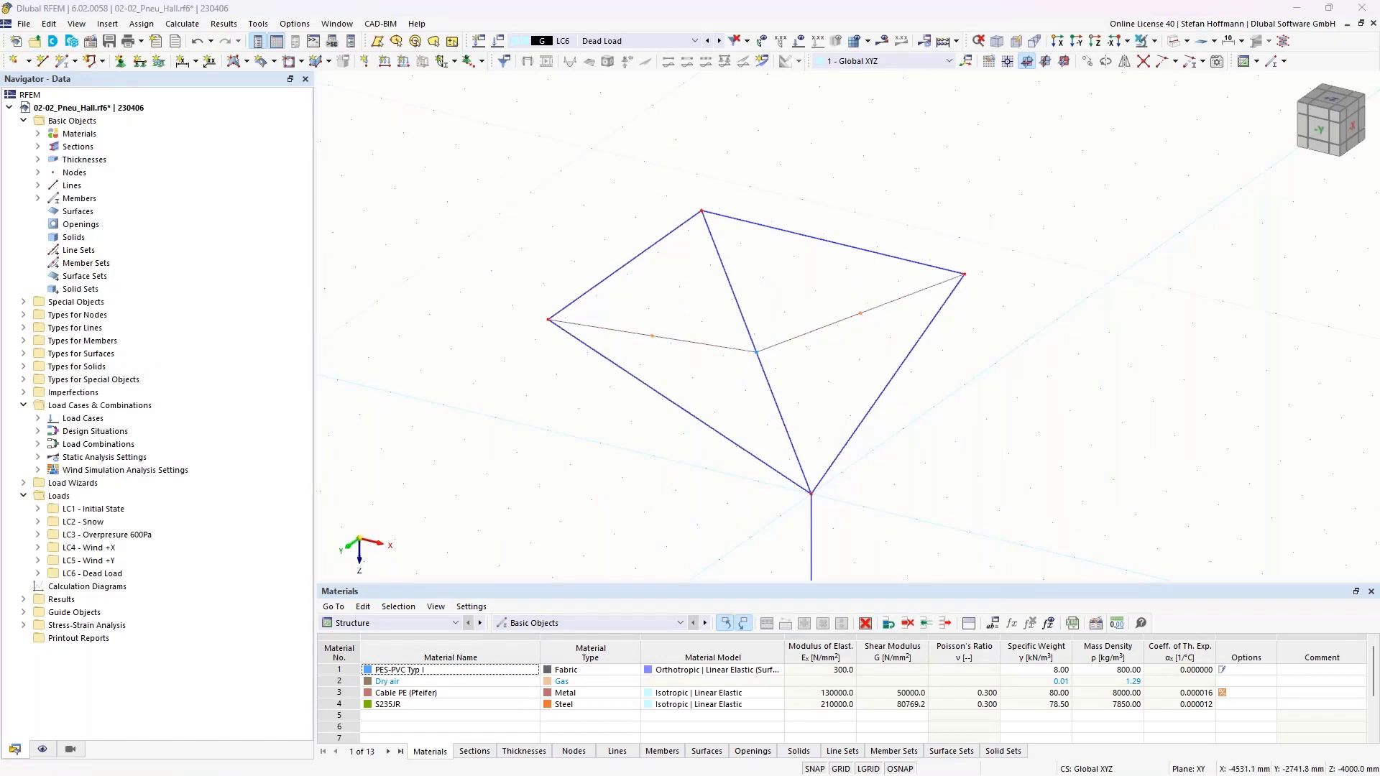
Paste copies of the two intermediate nodes with a displacement of -50 mm in Z.
{"action": "key", "text": "ctrl+v"}
{"action": "left_click", "coordinate": [551, 379]}
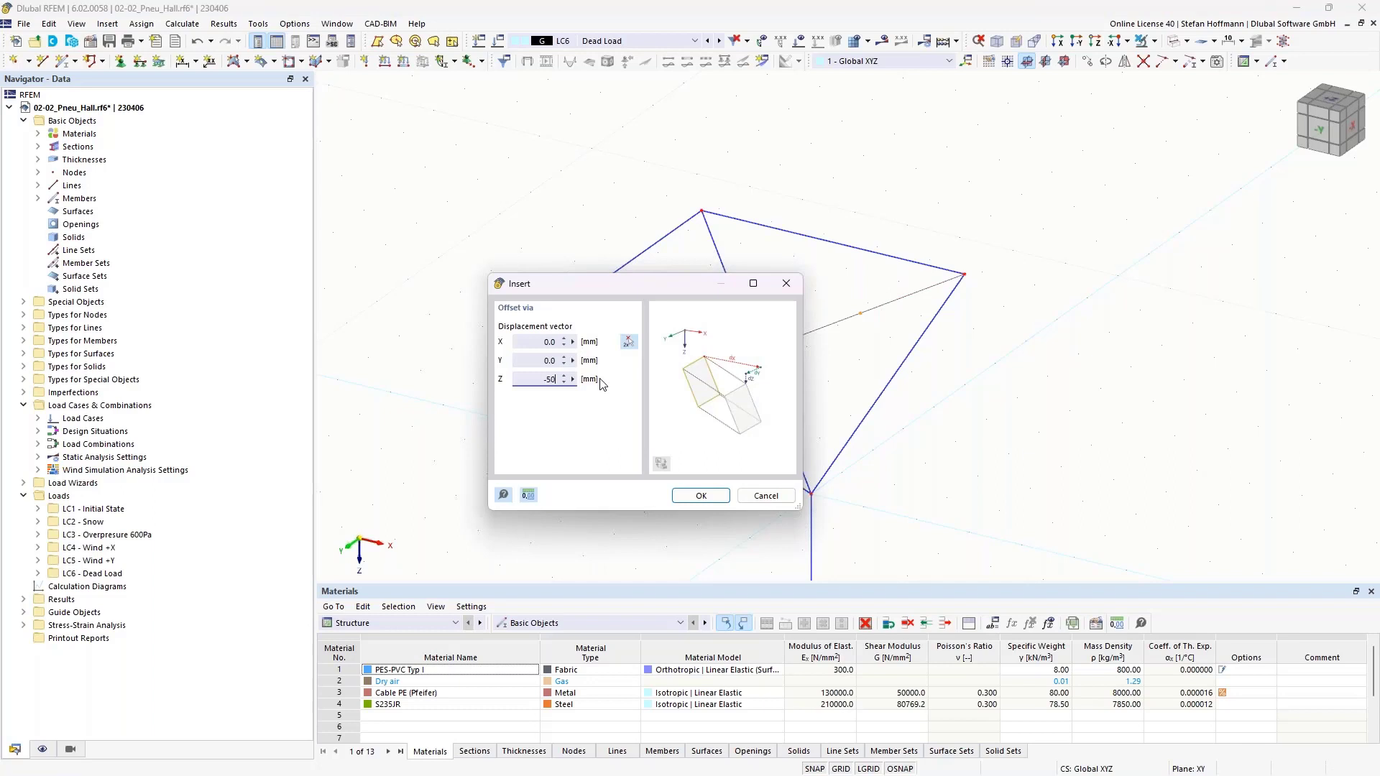
{"action": "type", "text": "-50"}
{"action": "key", "text": "Return"}
{"action": "scroll", "coordinate": [693, 324], "scroll_direction": "up", "scroll_amount": 5}
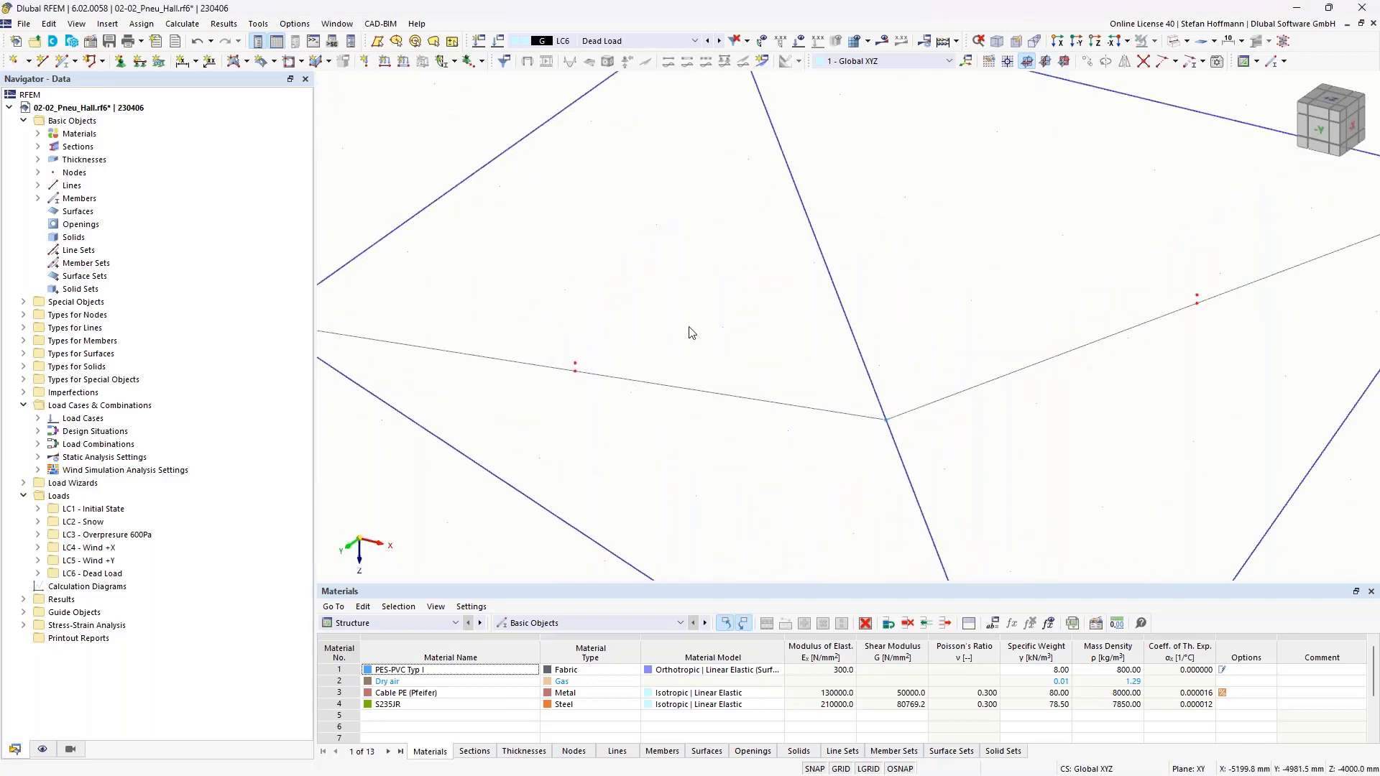
{"action": "scroll", "coordinate": [688, 328], "scroll_direction": "down", "scroll_amount": 3}
{"action": "middle_click_drag", "start_coordinate": [706, 335], "coordinate": [621, 320], "text": "ctrl"}
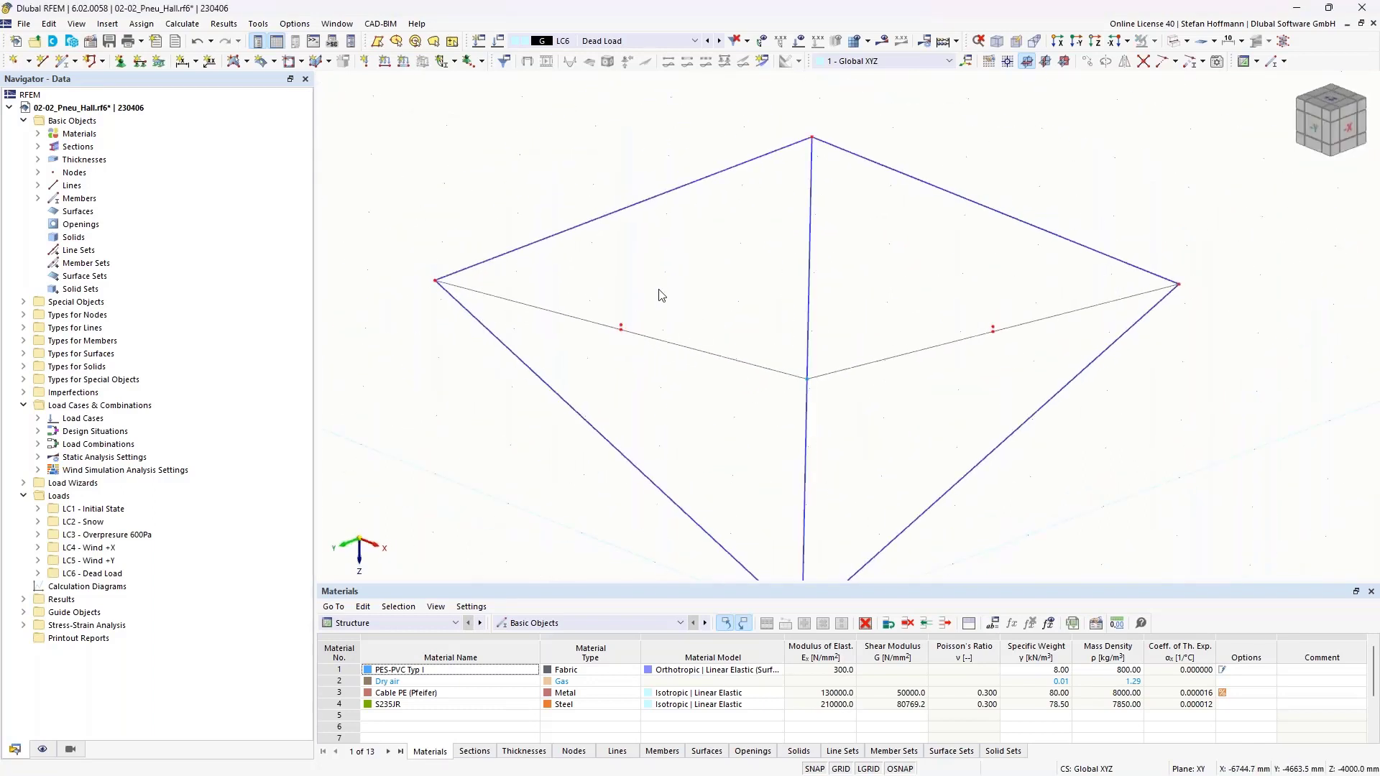
Draw single lines from one side corner over the two raised nodes and the diagonal's midpoint to the opposite side corner.
{"action": "left_click", "coordinate": [42, 61]}
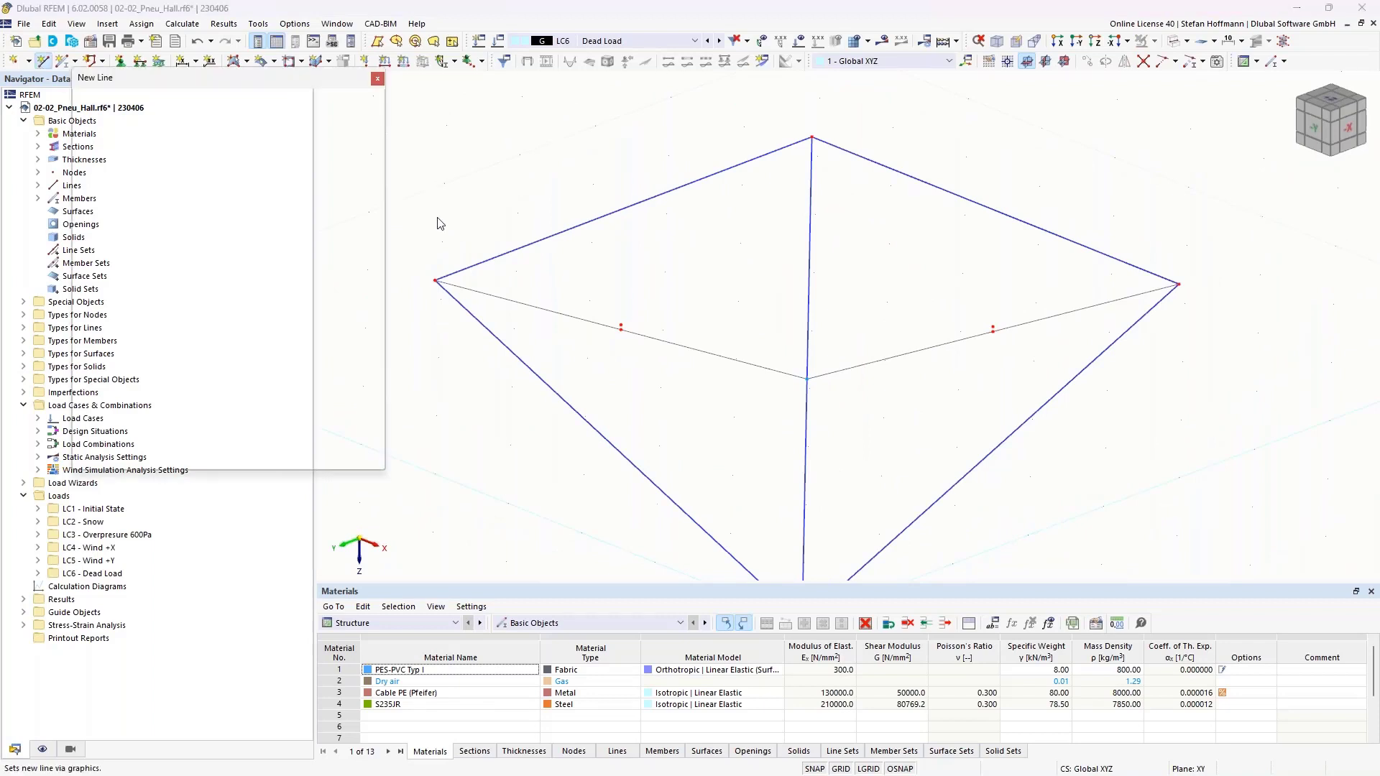
{"action": "left_click", "coordinate": [435, 281]}
{"action": "left_click", "coordinate": [620, 325]}
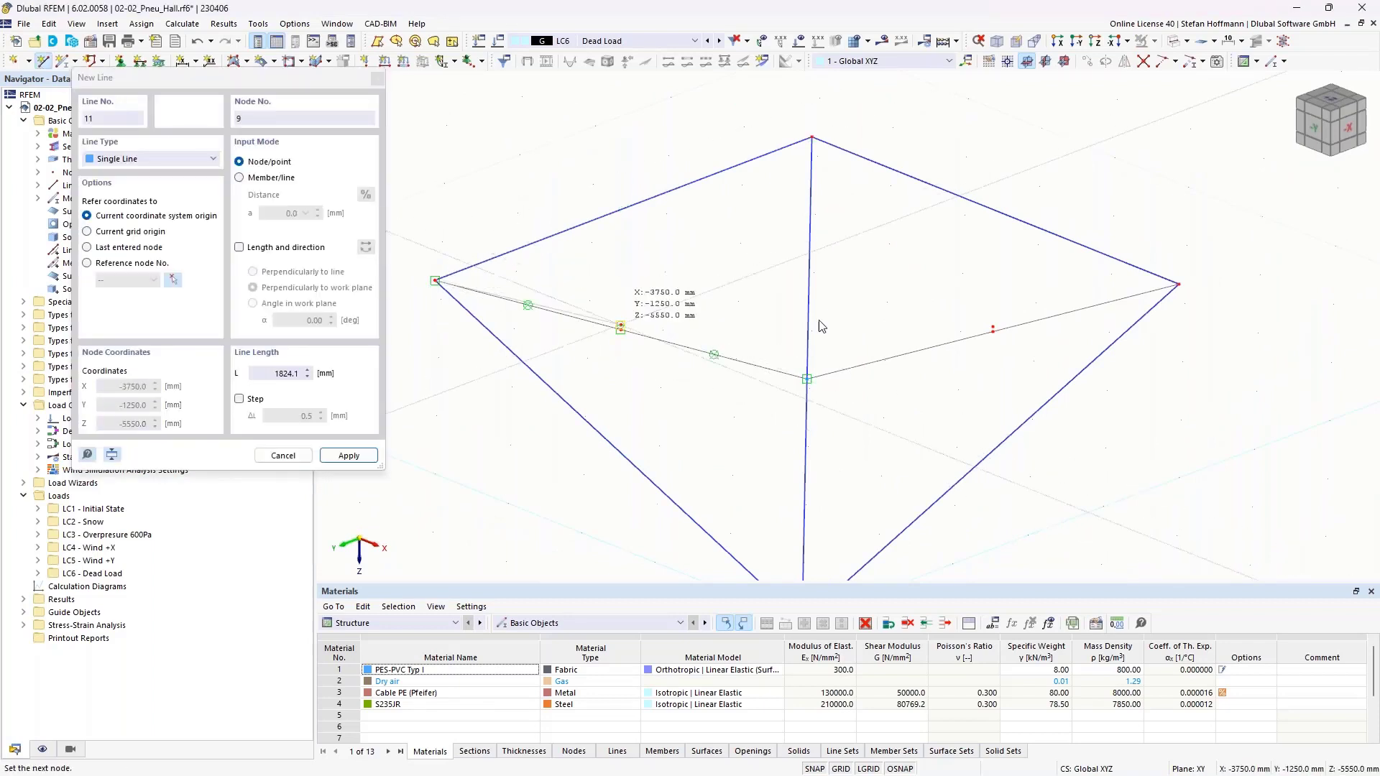
{"action": "left_click", "coordinate": [806, 379]}
{"action": "left_click", "coordinate": [993, 328]}
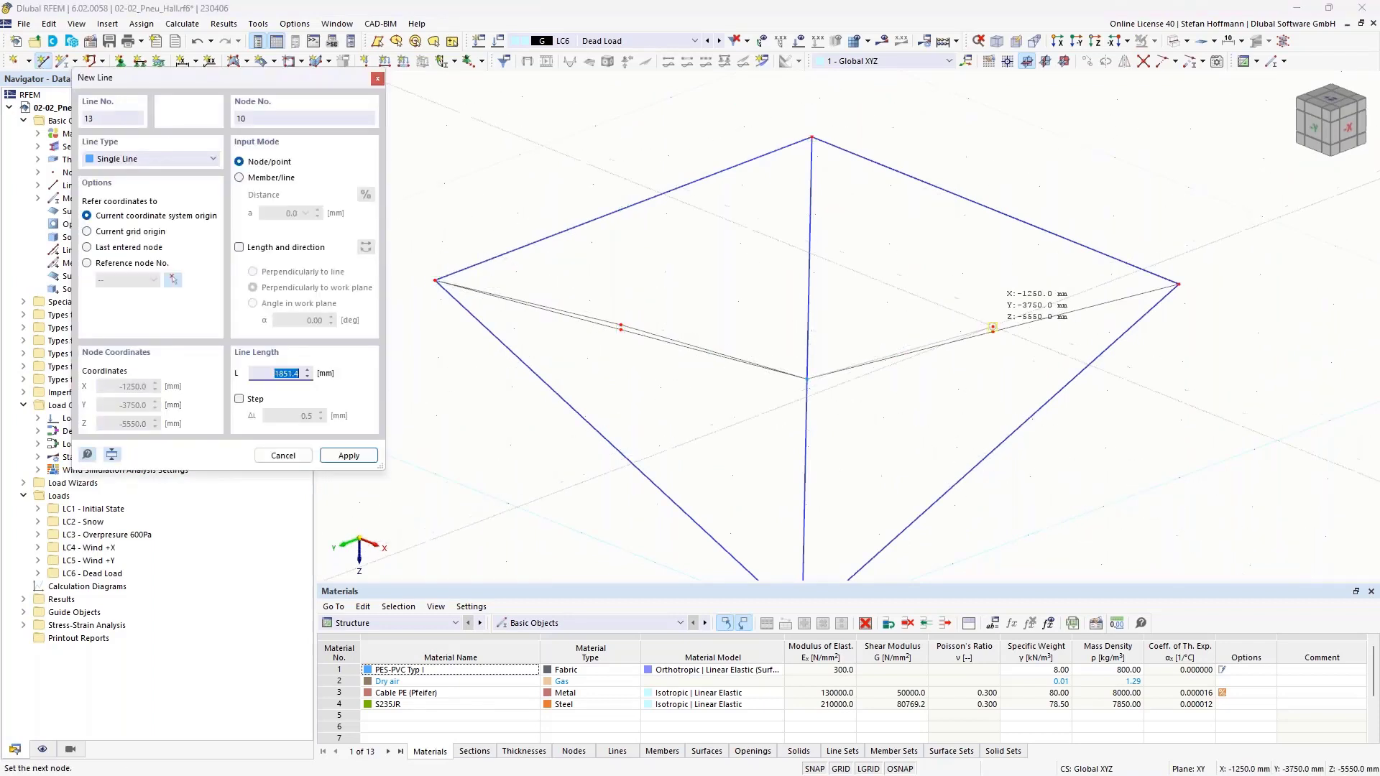
{"action": "key", "text": "Escape"}
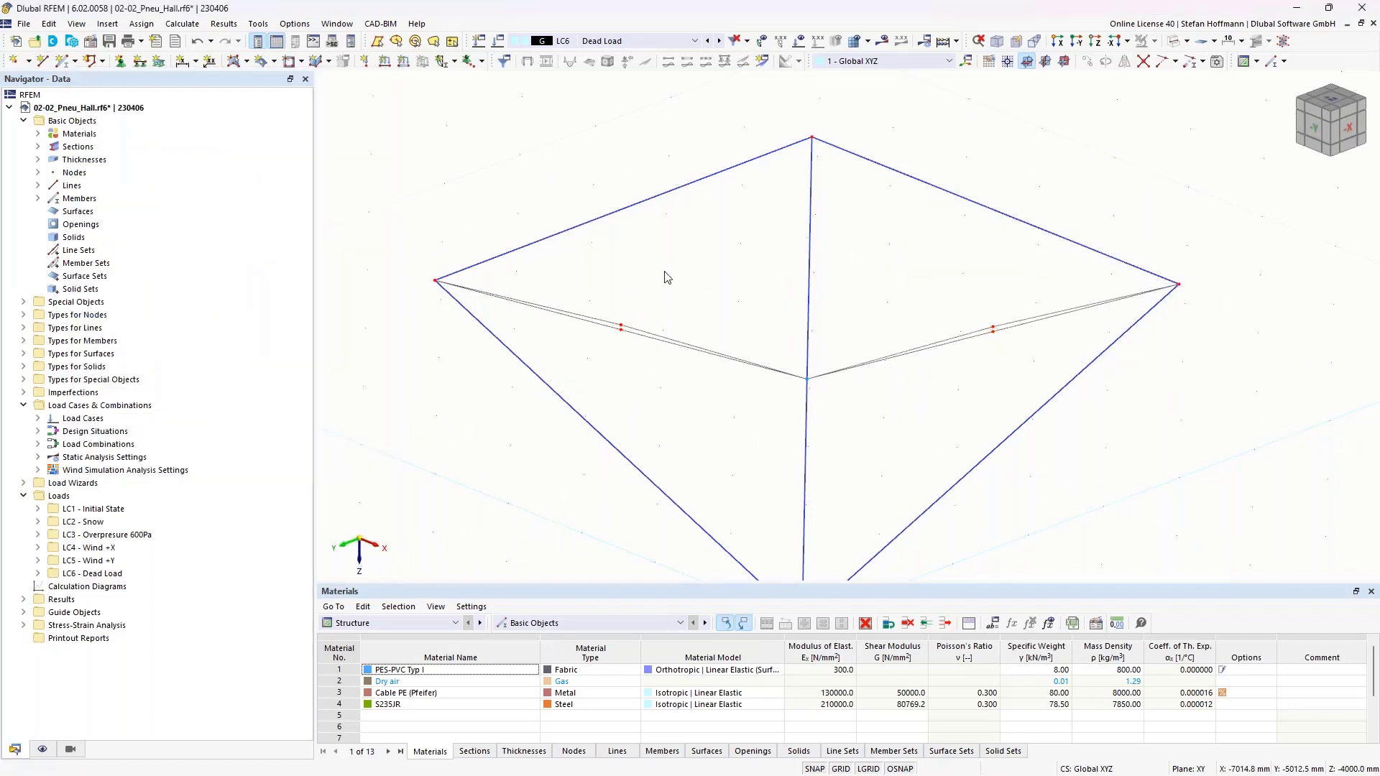
{"action": "left_click", "coordinate": [274, 61]}
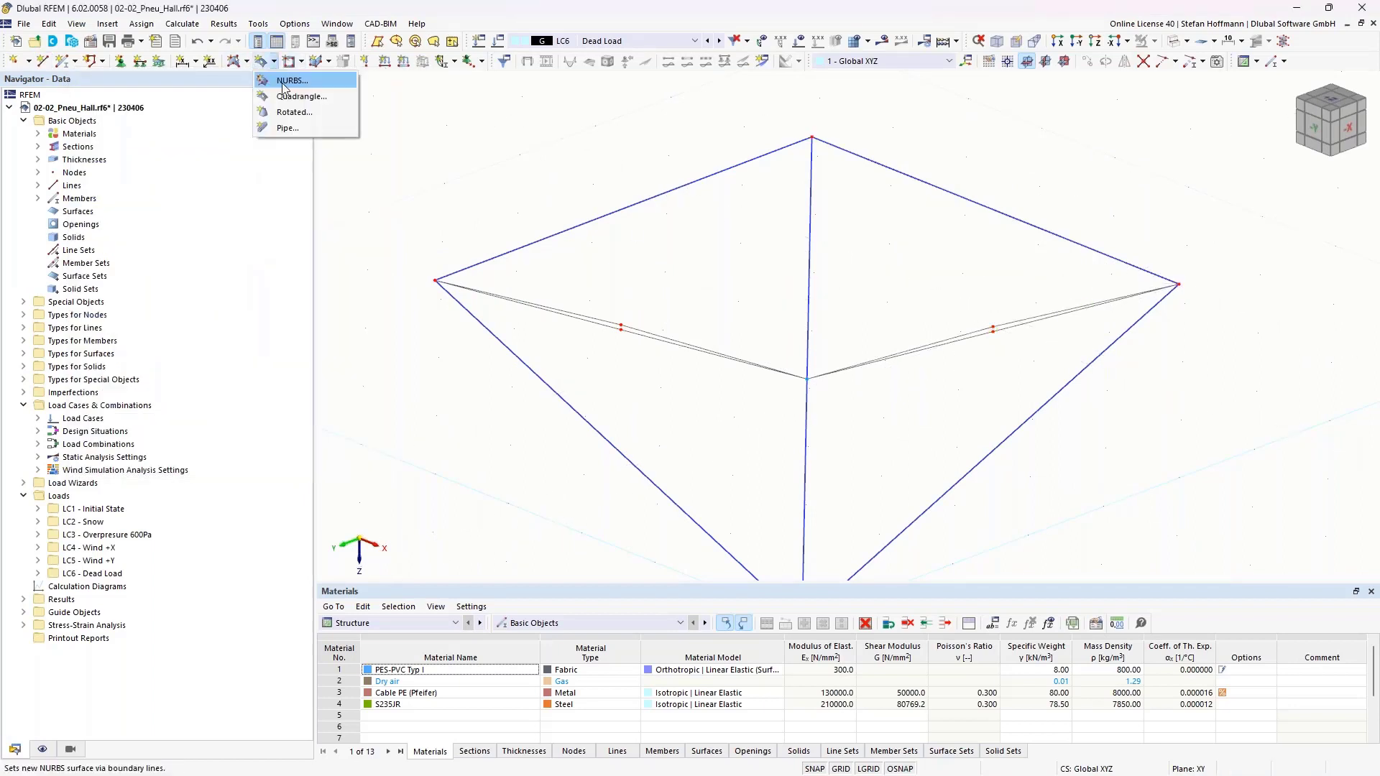
{"action": "left_click", "coordinate": [291, 96]}
{"action": "left_click", "coordinate": [341, 199]}
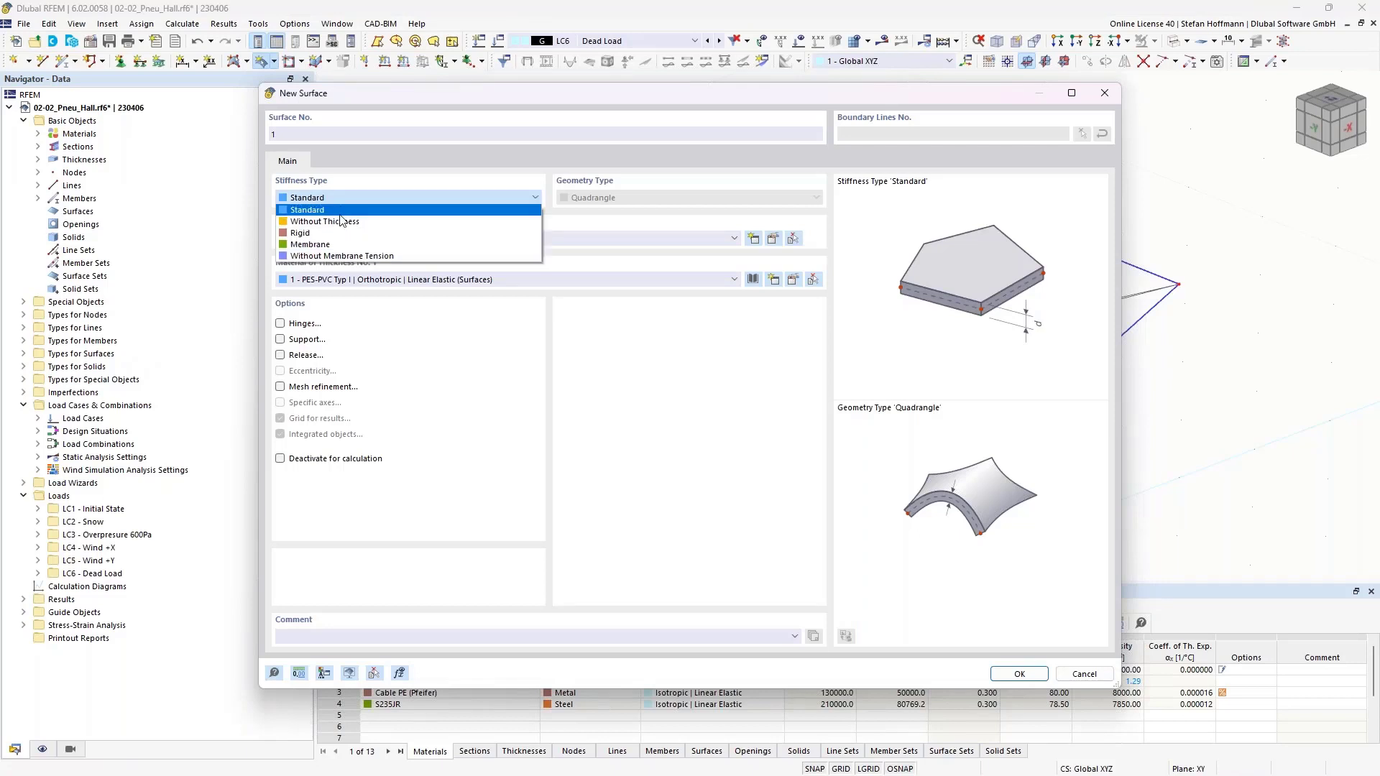
{"action": "left_click", "coordinate": [336, 246]}
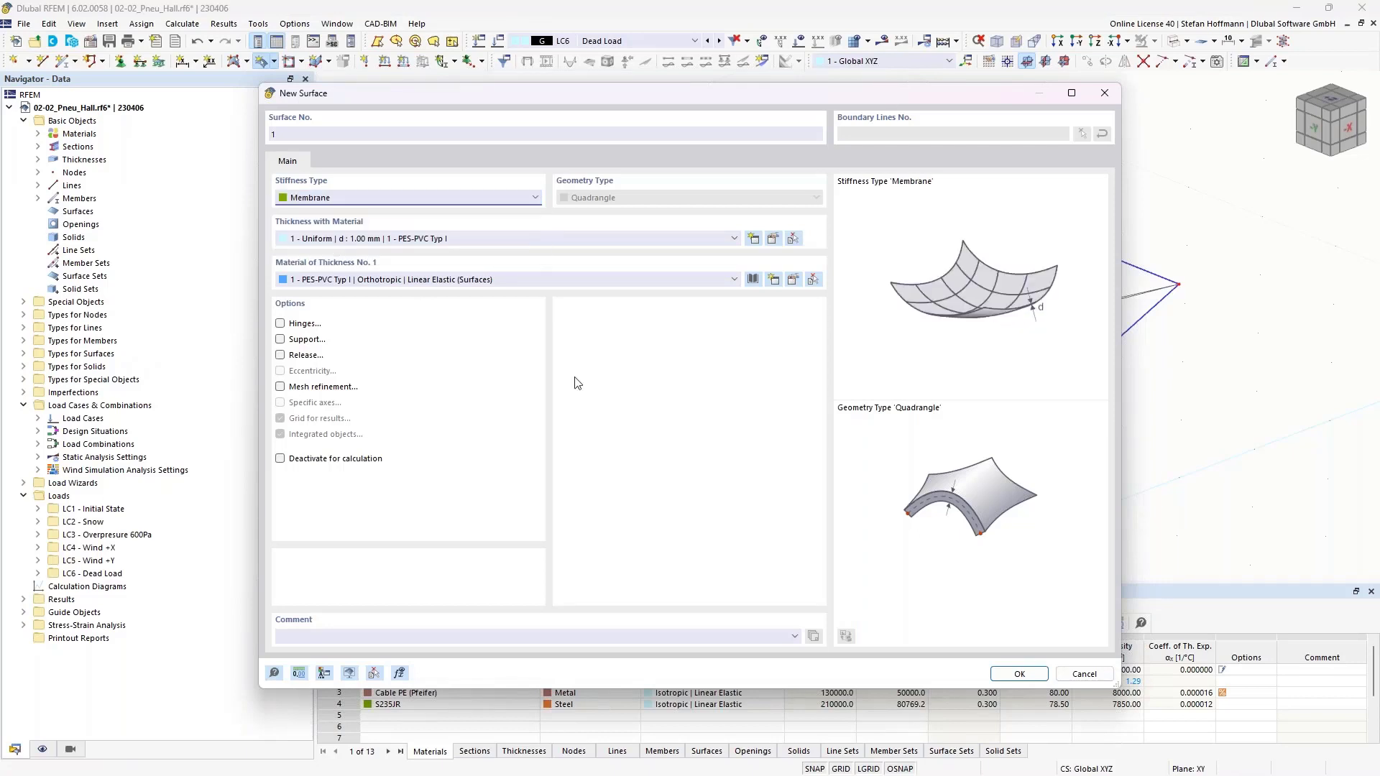
{"action": "left_click", "coordinate": [1019, 675]}
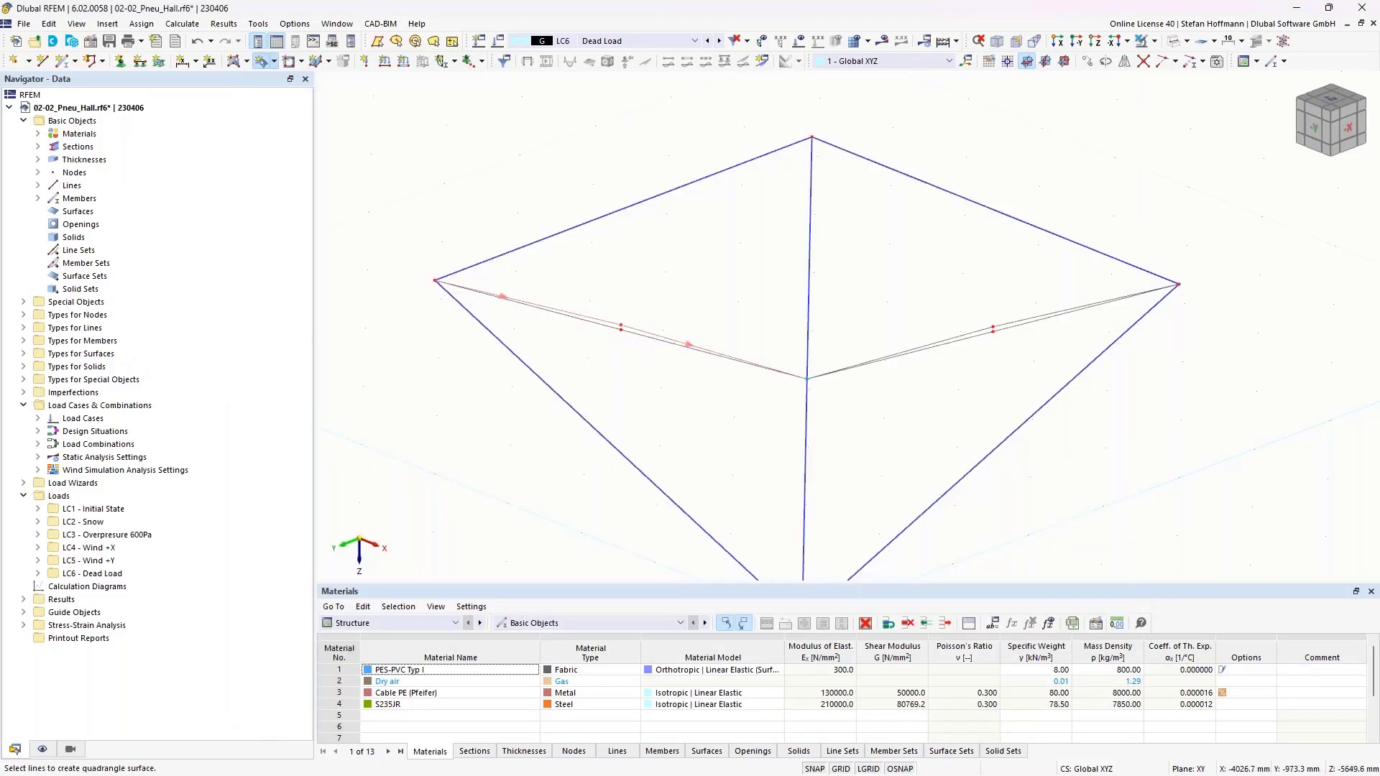
{"action": "left_click", "coordinate": [810, 302]}
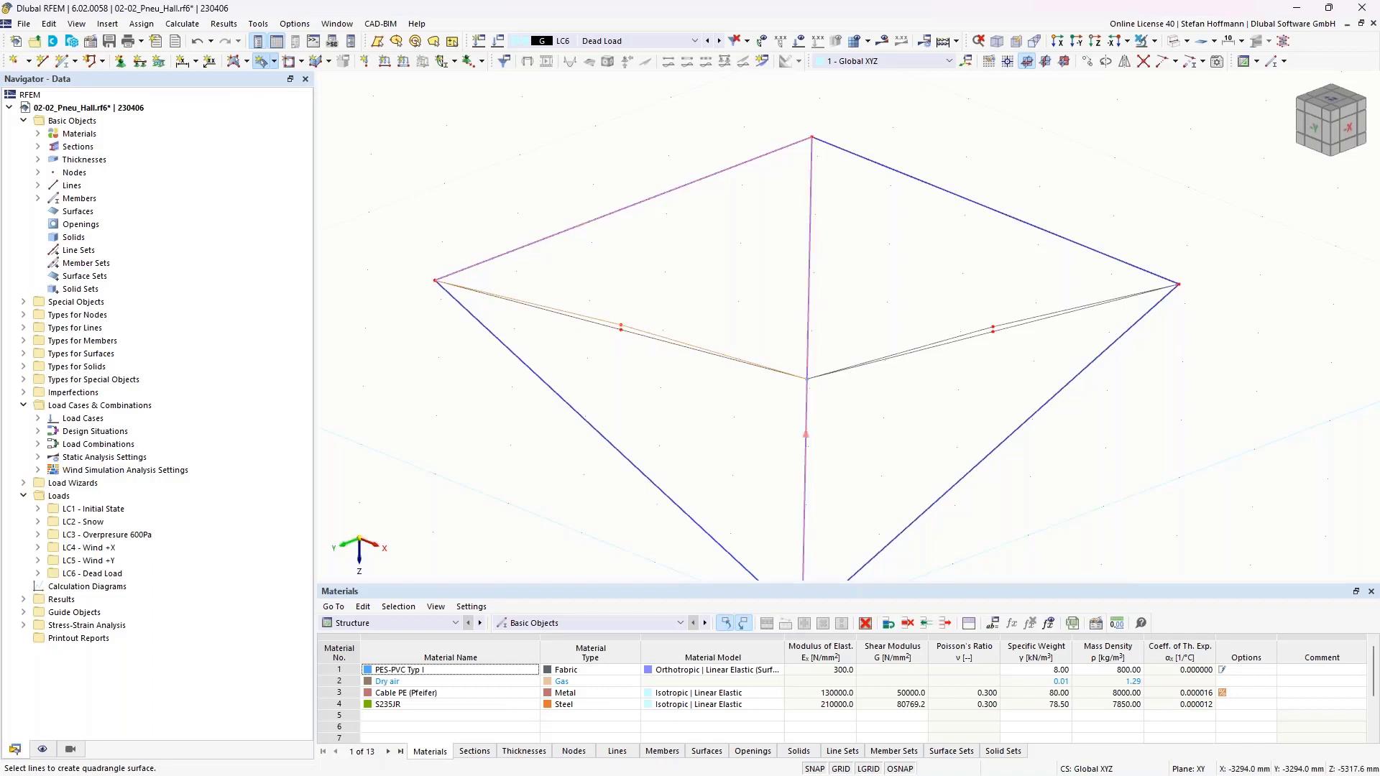
{"action": "left_click", "coordinate": [669, 351]}
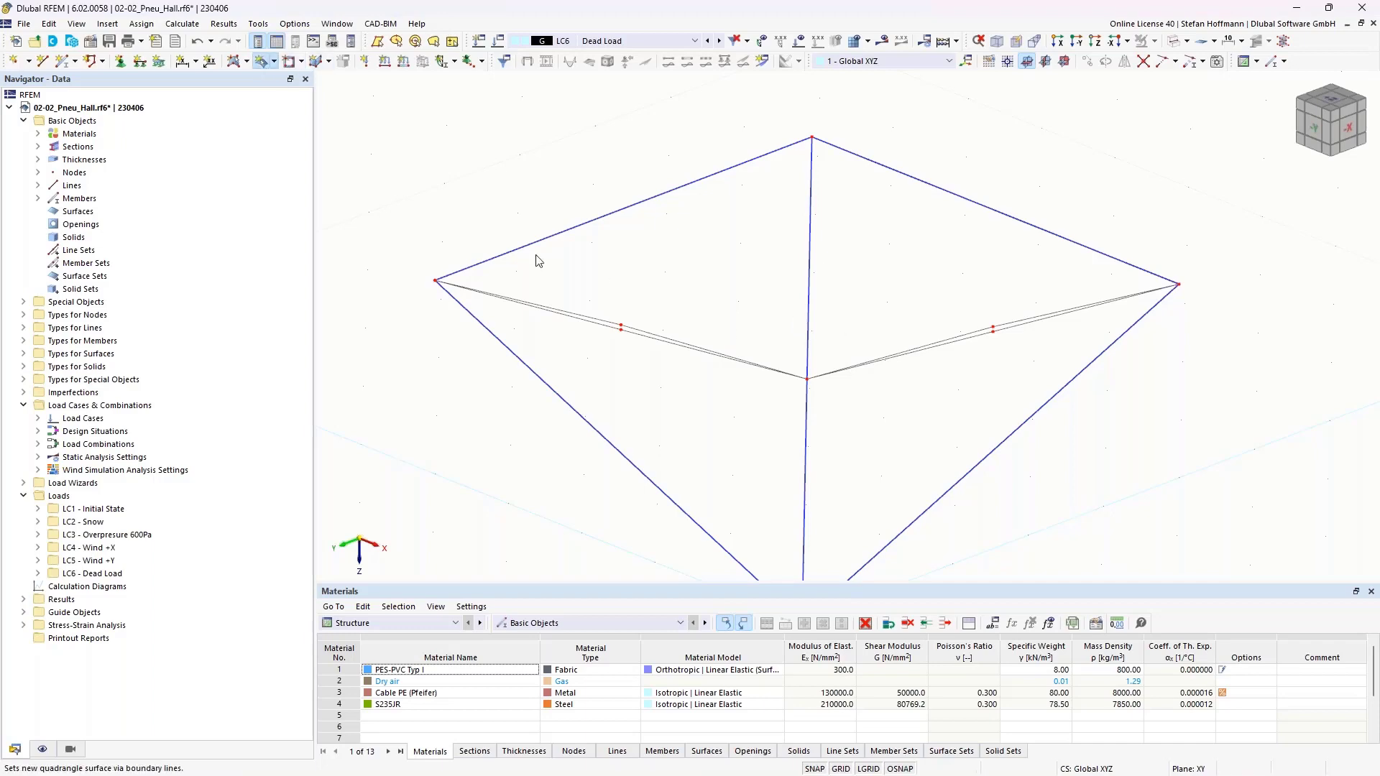
Create four quadrangle membrane surfaces of 1.00 mm PES-PVC Typ I between the frame beams, diagonal halves and raised lines.
{"action": "left_click", "coordinate": [351, 197]}
{"action": "left_click", "coordinate": [341, 244]}
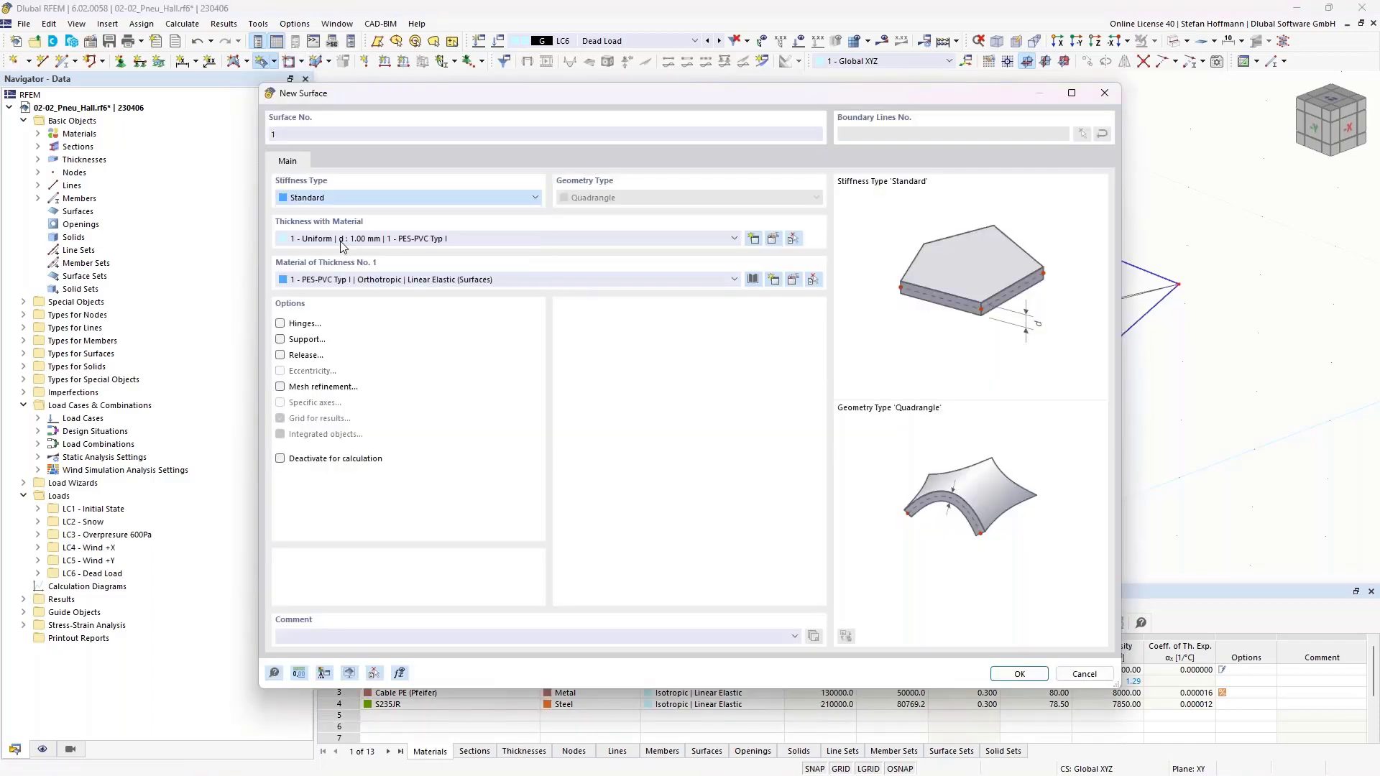
{"action": "left_click", "coordinate": [1019, 674]}
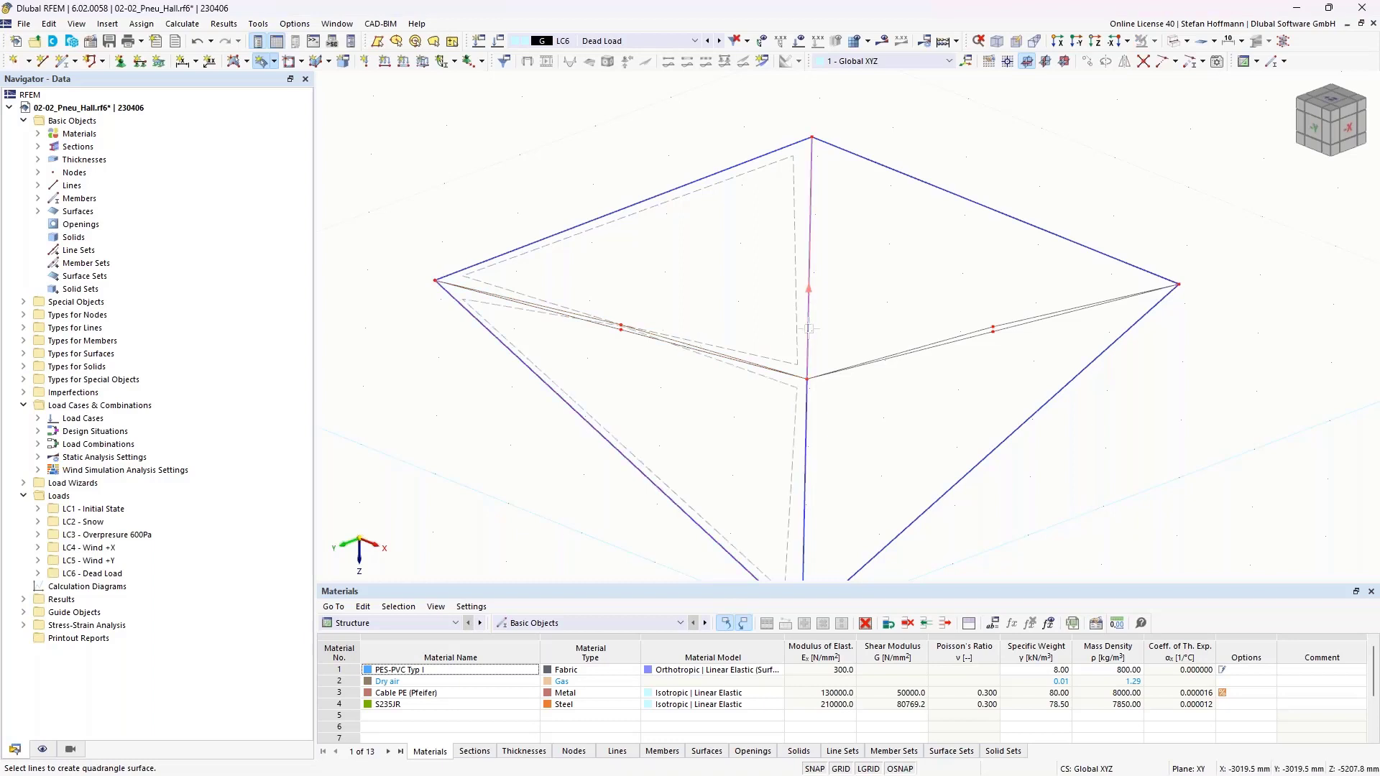
{"action": "left_click", "coordinate": [952, 192]}
{"action": "left_click", "coordinate": [1017, 322]}
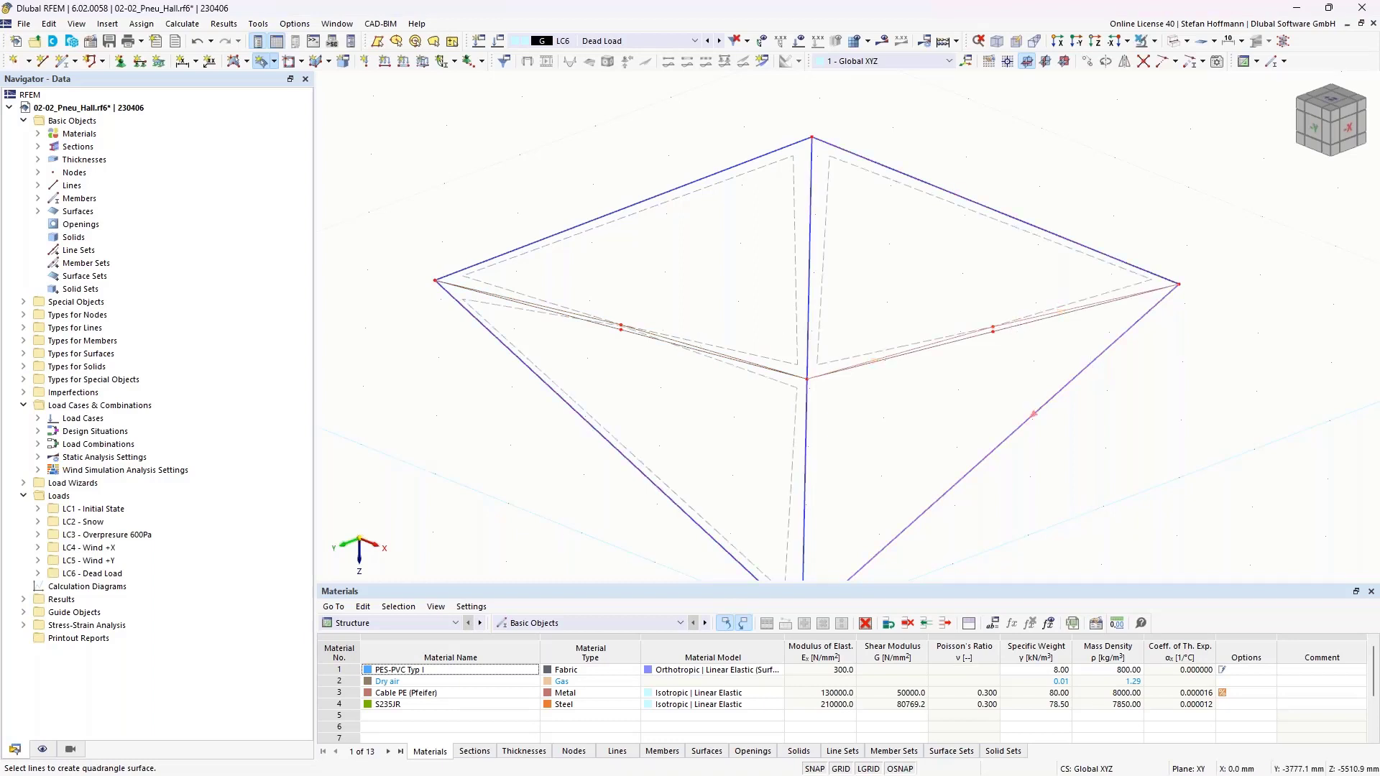
{"action": "left_click", "coordinate": [812, 416]}
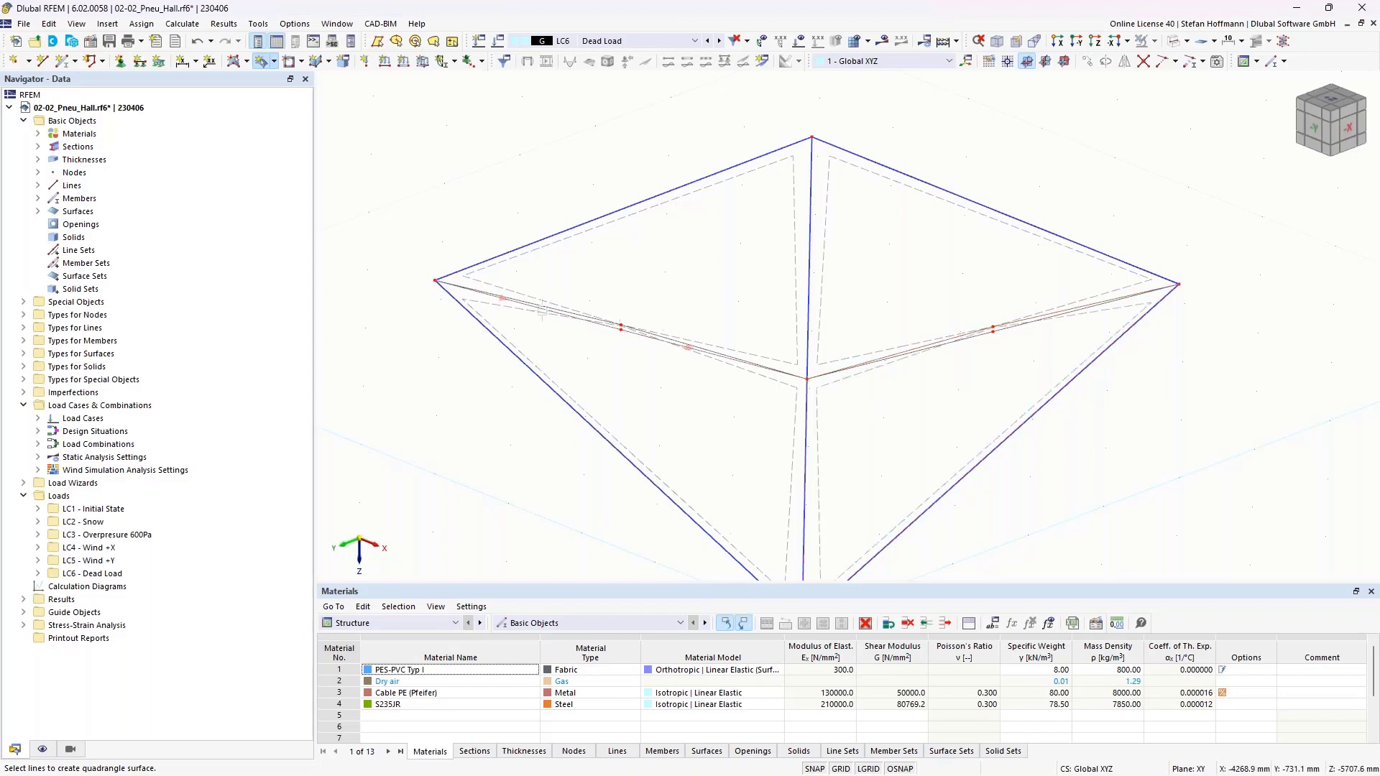
Add the four matching lower quadrangle membrane surfaces, bounded by the frame beams, the diagonal halves and the lower guide lines.
{"action": "scroll", "coordinate": [543, 311], "scroll_direction": "up", "scroll_amount": 4}
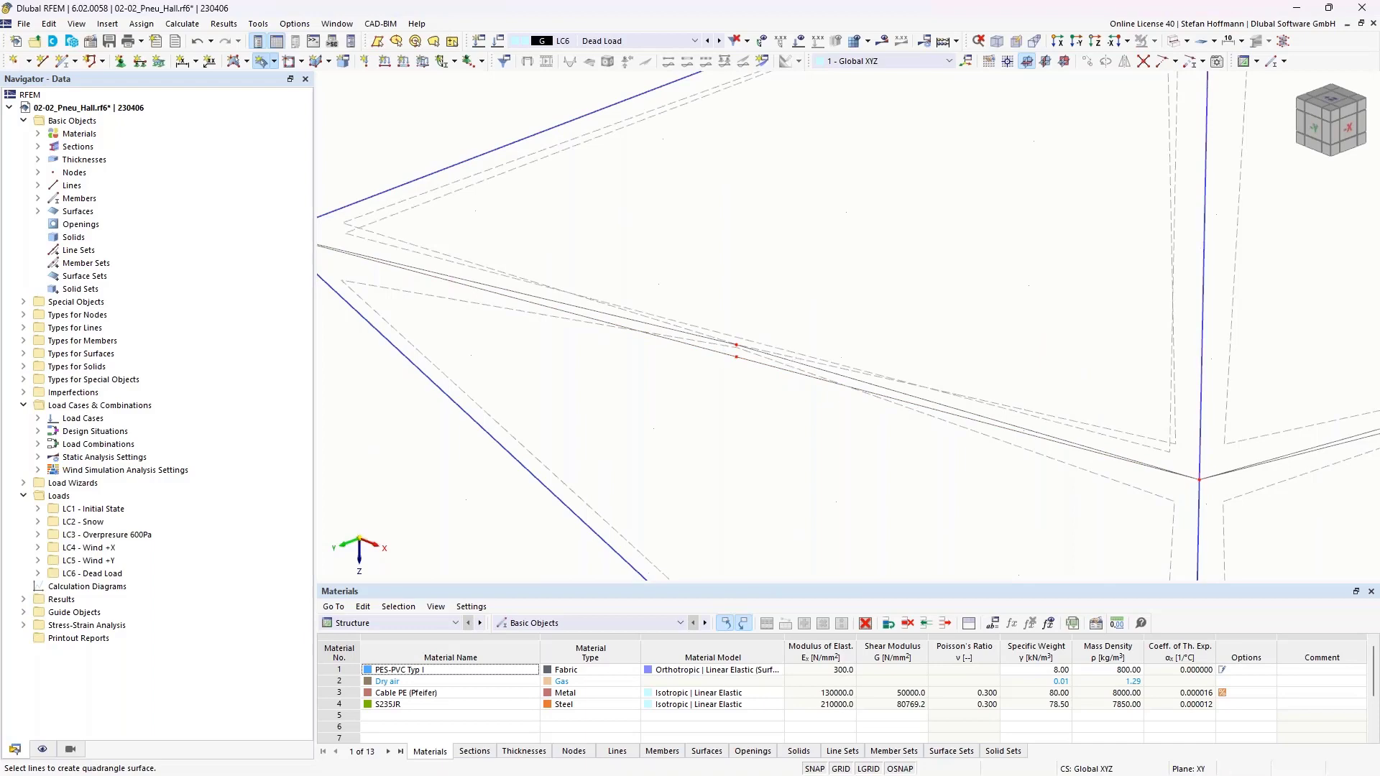
{"action": "left_click", "coordinate": [716, 352]}
{"action": "left_click", "coordinate": [524, 464]}
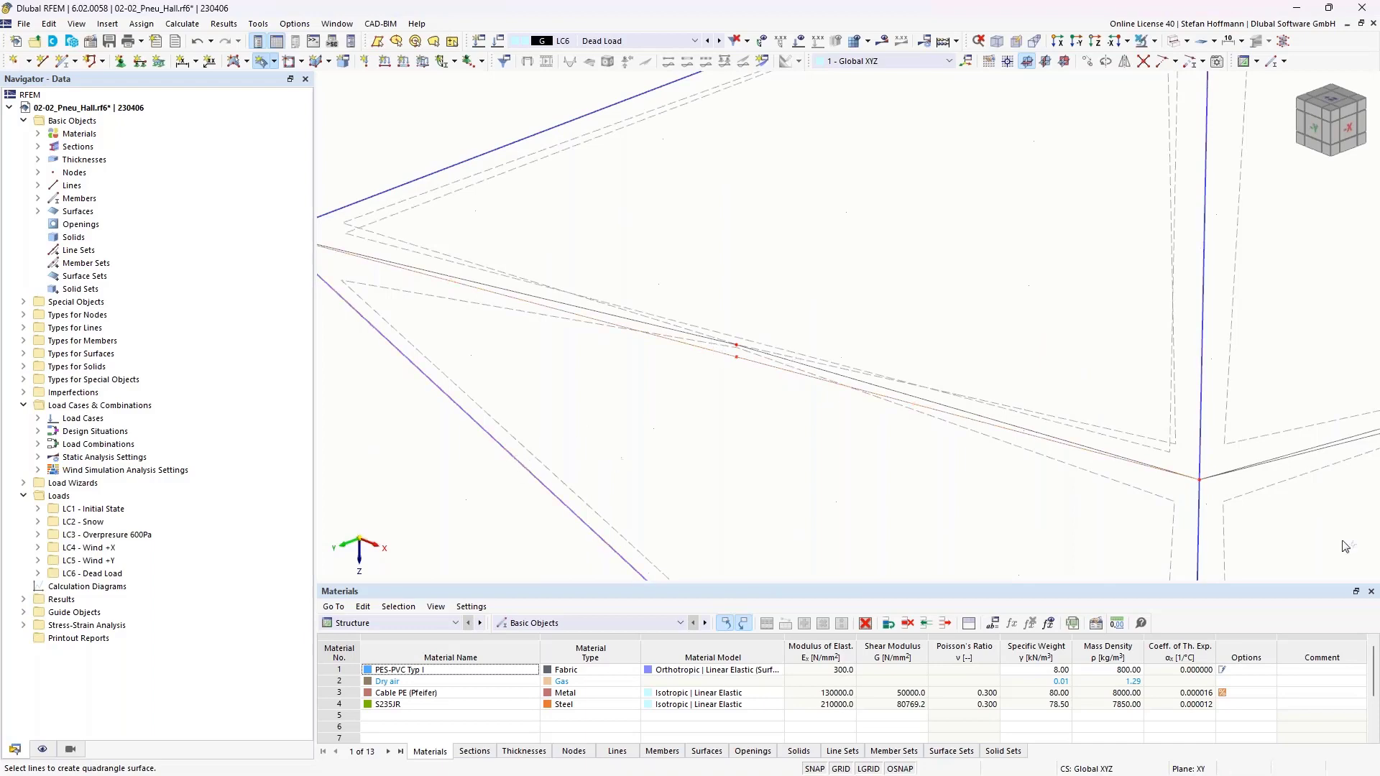
{"action": "left_click", "coordinate": [1198, 517]}
{"action": "scroll", "coordinate": [1251, 480], "scroll_direction": "down", "scroll_amount": 1}
{"action": "middle_click_drag", "start_coordinate": [1196, 465], "coordinate": [841, 373]}
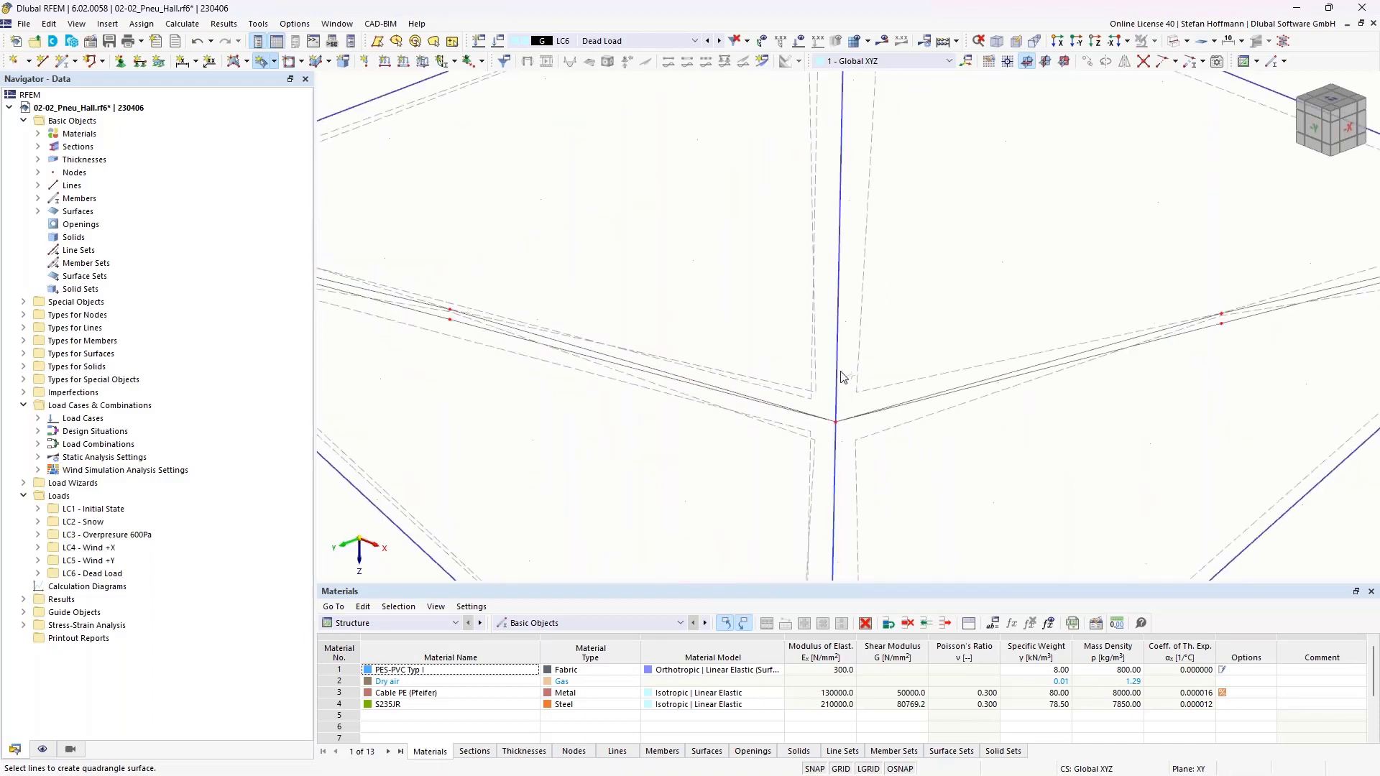
{"action": "left_click", "coordinate": [840, 374]}
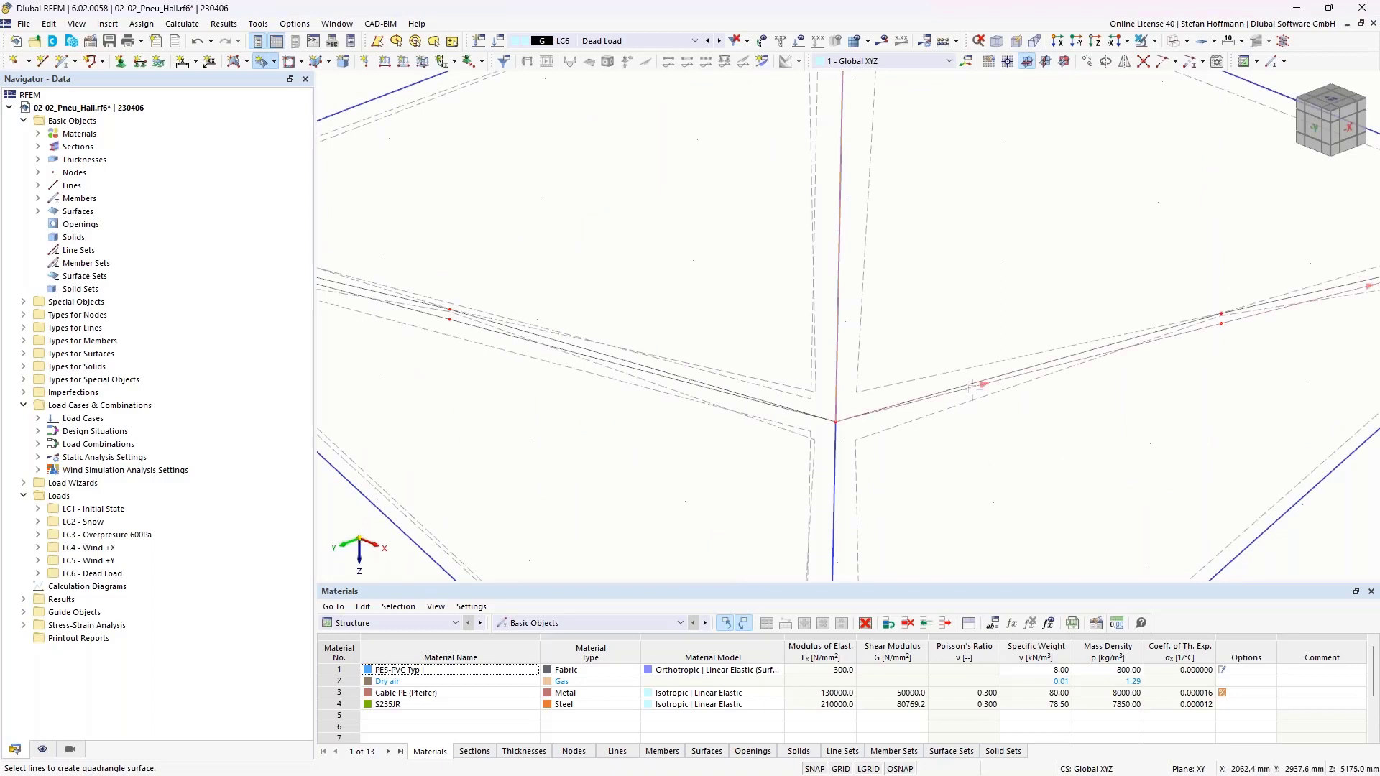
{"action": "middle_click_drag", "start_coordinate": [1041, 314], "coordinate": [873, 244]}
{"action": "left_click", "coordinate": [1033, 101]}
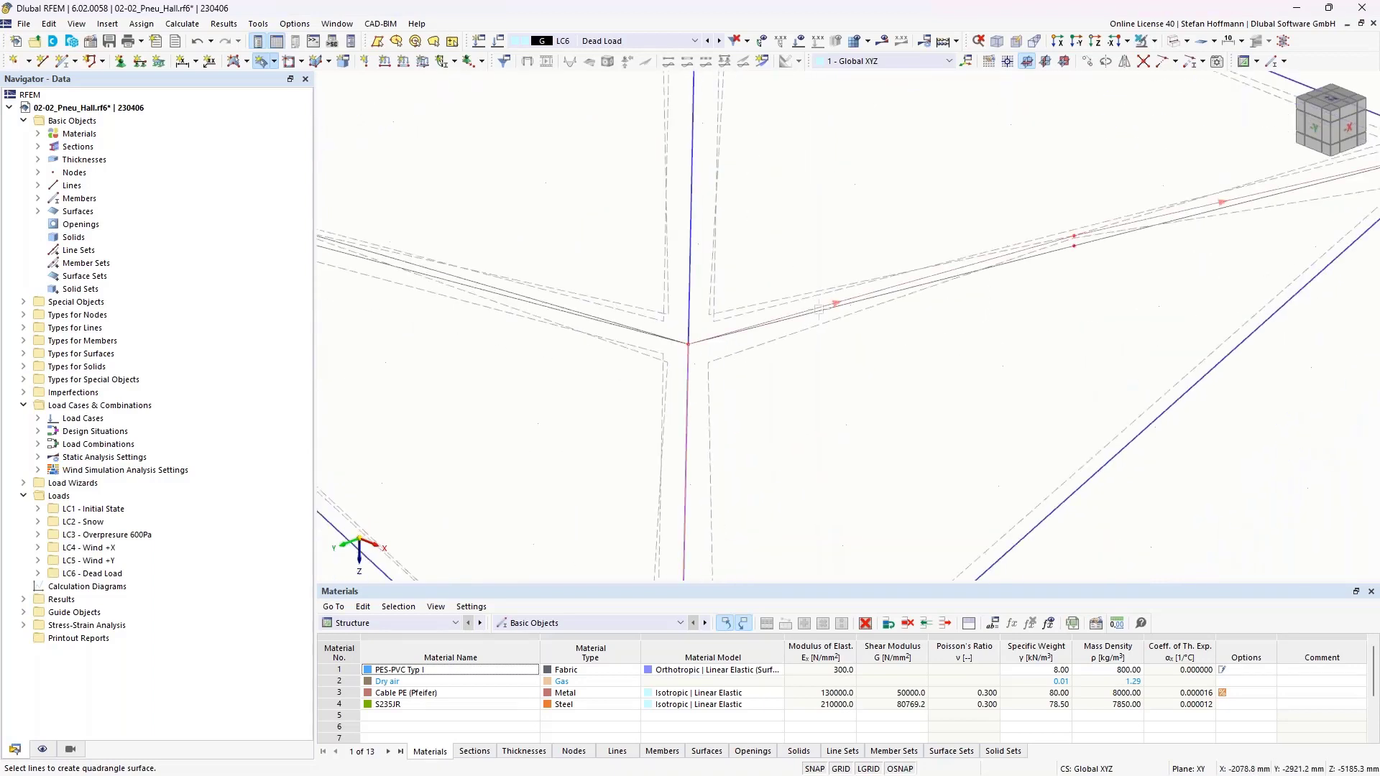
{"action": "left_click", "coordinate": [821, 312]}
{"action": "left_click", "coordinate": [1092, 476]}
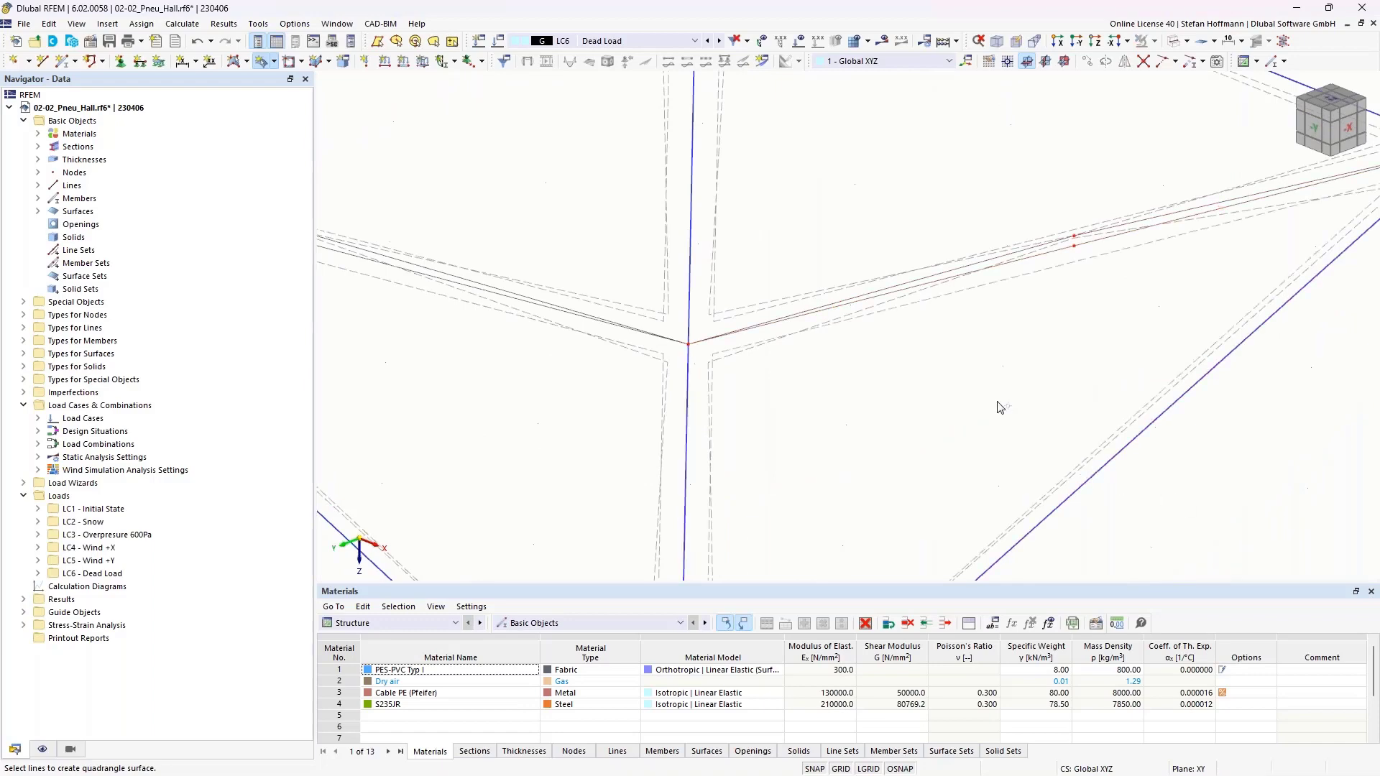
{"action": "key", "text": "Escape"}
Inspect the membrane surfaces in the solid rendered display and return to the wireframe display.
{"action": "scroll", "coordinate": [990, 409], "scroll_direction": "down", "scroll_amount": 5}
{"action": "middle_click_drag", "start_coordinate": [971, 408], "coordinate": [900, 417], "text": "ctrl"}
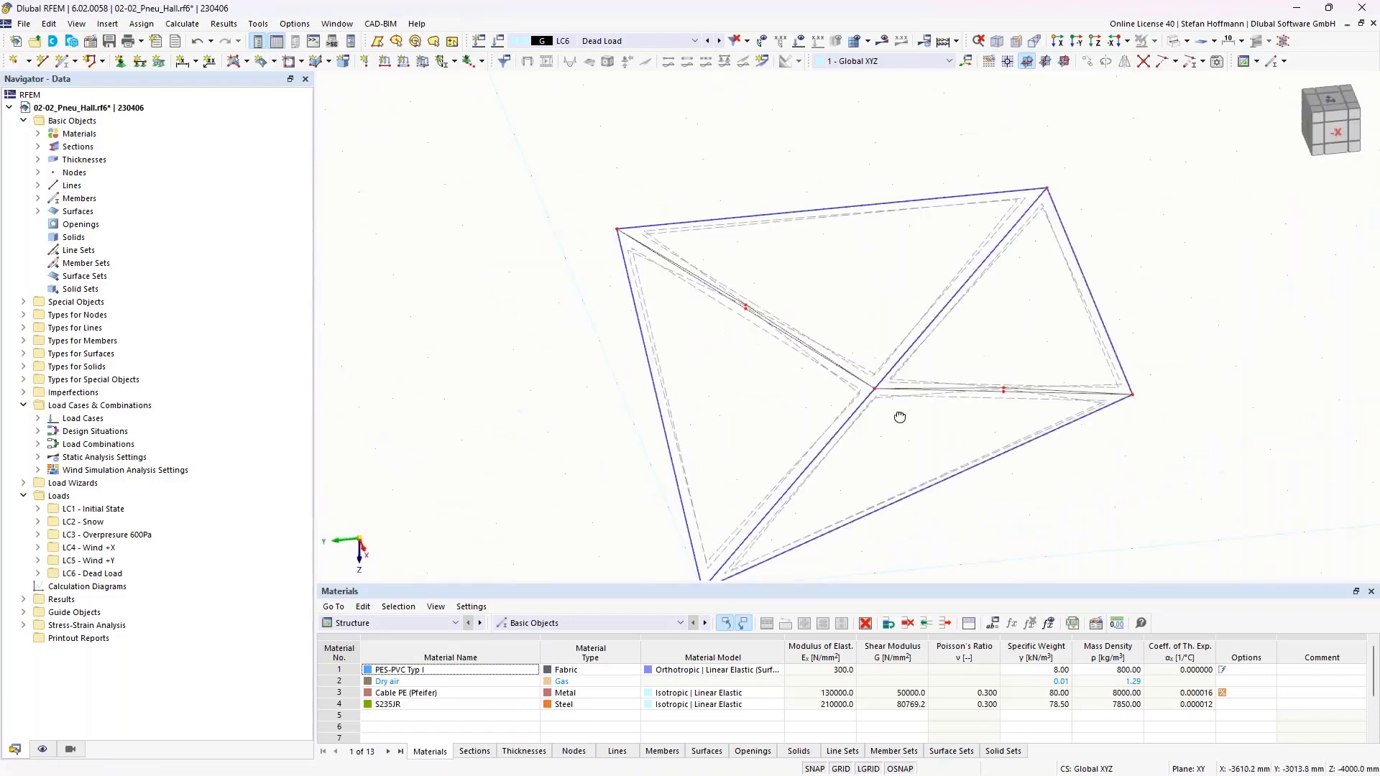
{"action": "left_click", "coordinate": [1177, 42]}
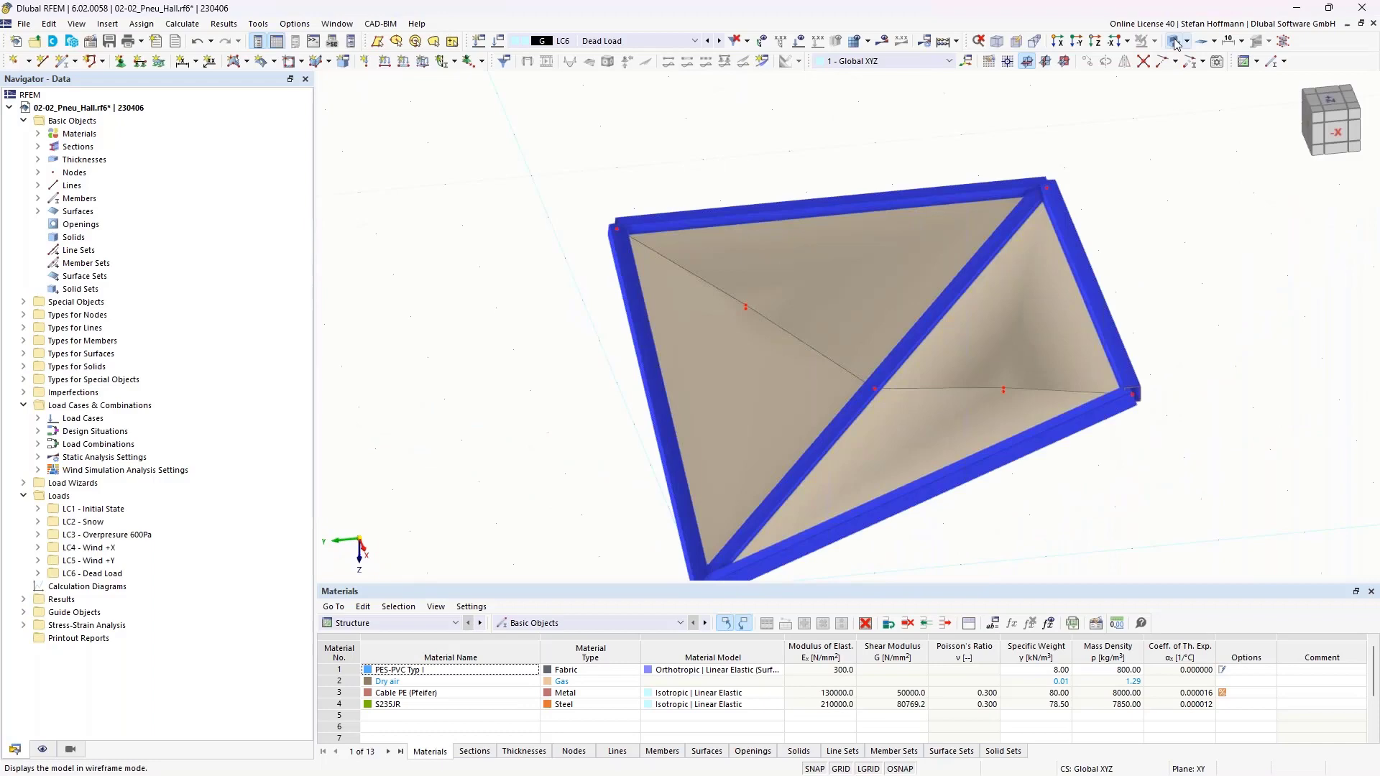
{"action": "left_click", "coordinate": [1176, 43]}
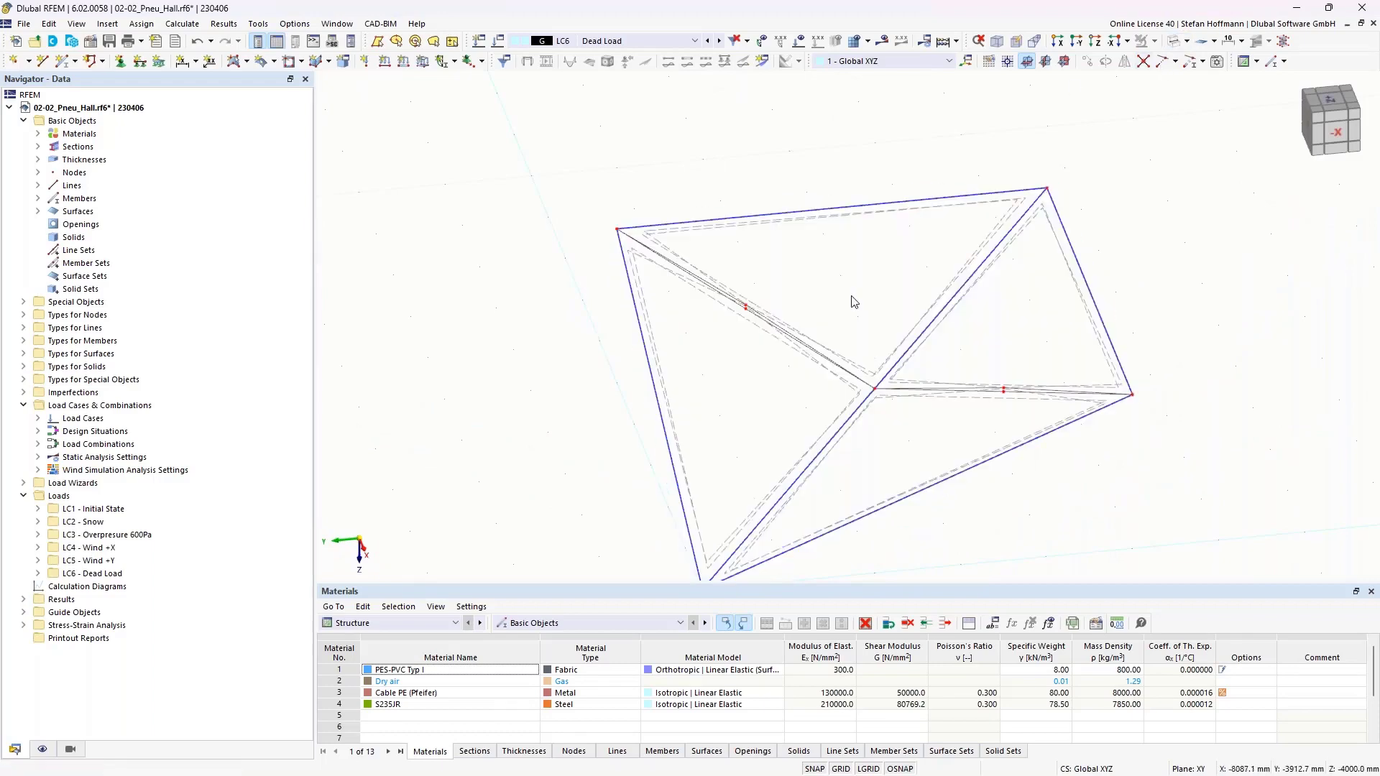
Enable specific axes for all eight membrane surfaces and align their input x-axis parallel to line 15, the diagonal's upper half.
{"action": "middle_click_drag", "start_coordinate": [865, 327], "coordinate": [928, 338], "text": "ctrl"}
{"action": "left_click_drag", "start_coordinate": [928, 338], "coordinate": [815, 435]}
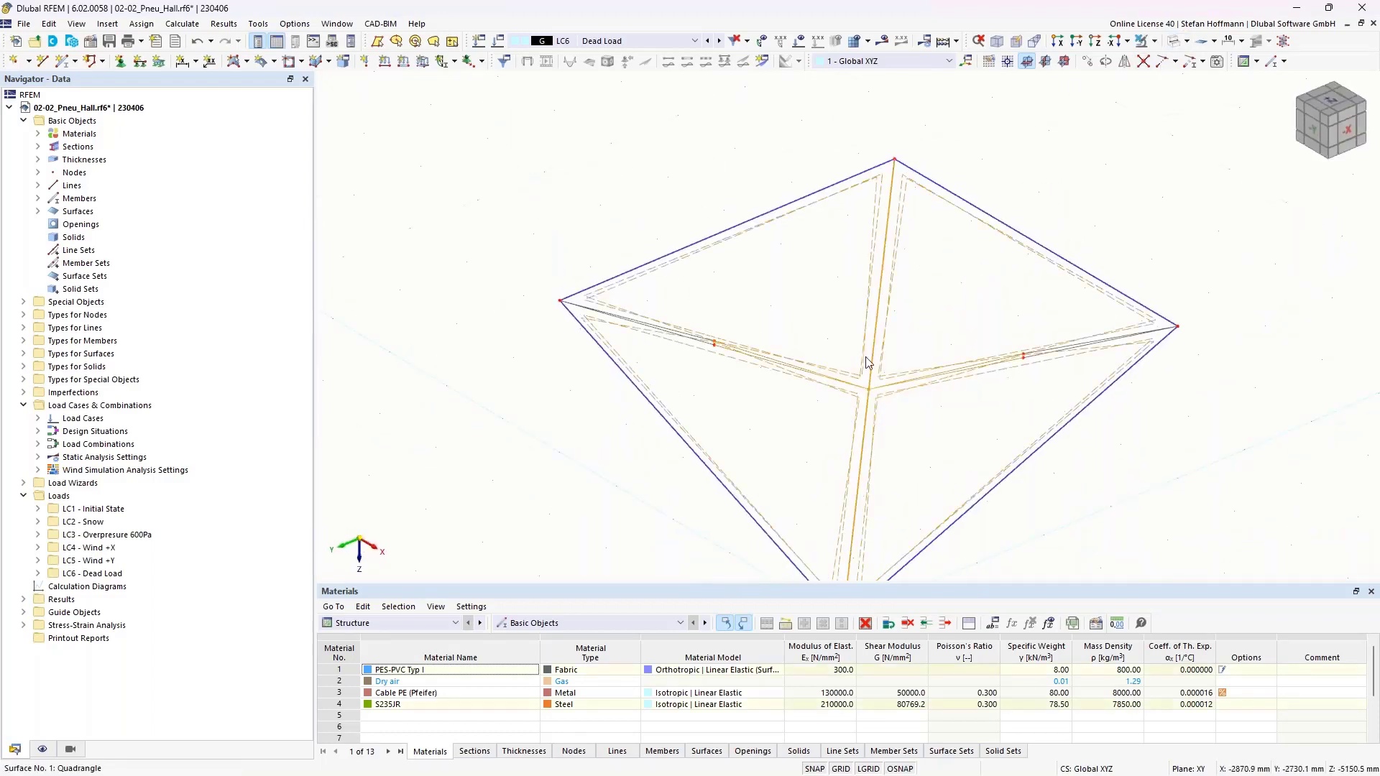
{"action": "double_click", "coordinate": [865, 369]}
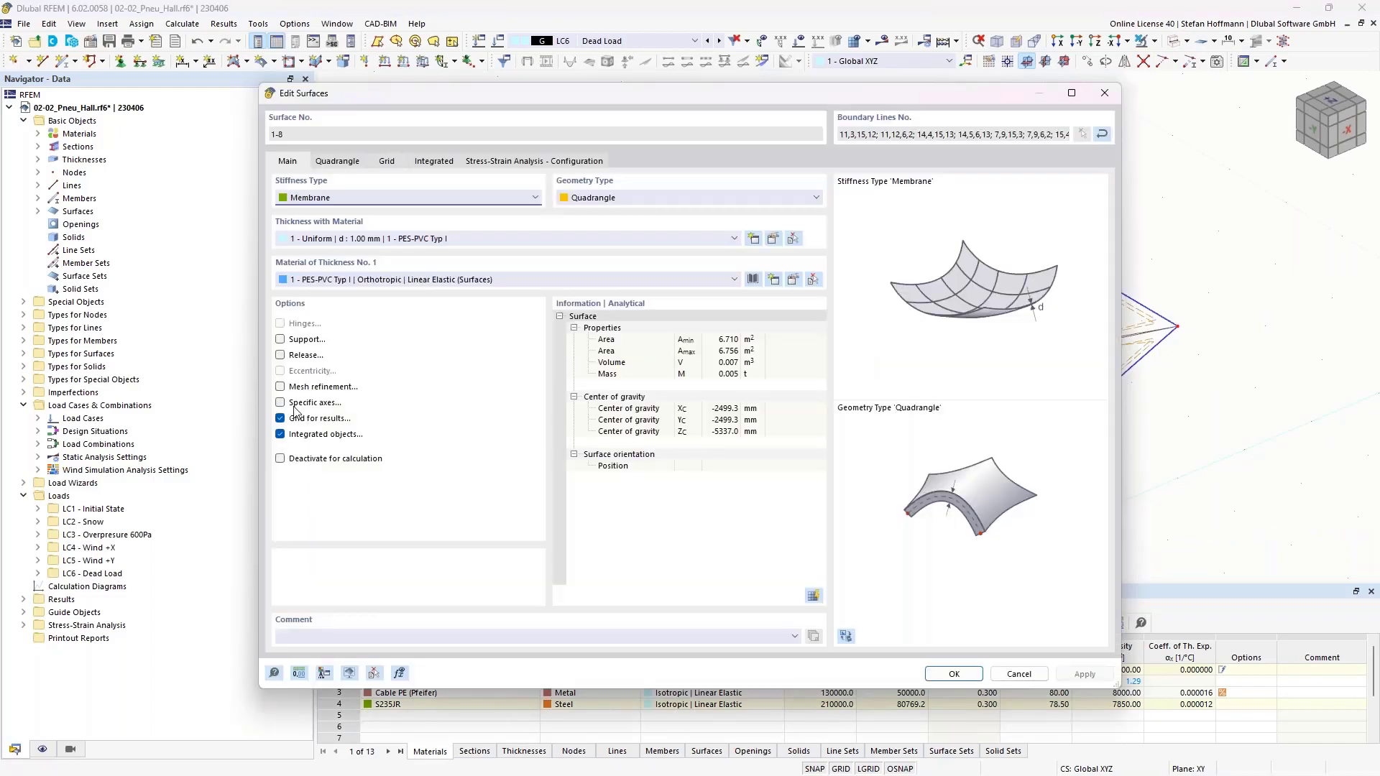
{"action": "left_click", "coordinate": [295, 404]}
{"action": "left_click", "coordinate": [404, 162]}
{"action": "left_click", "coordinate": [402, 202]}
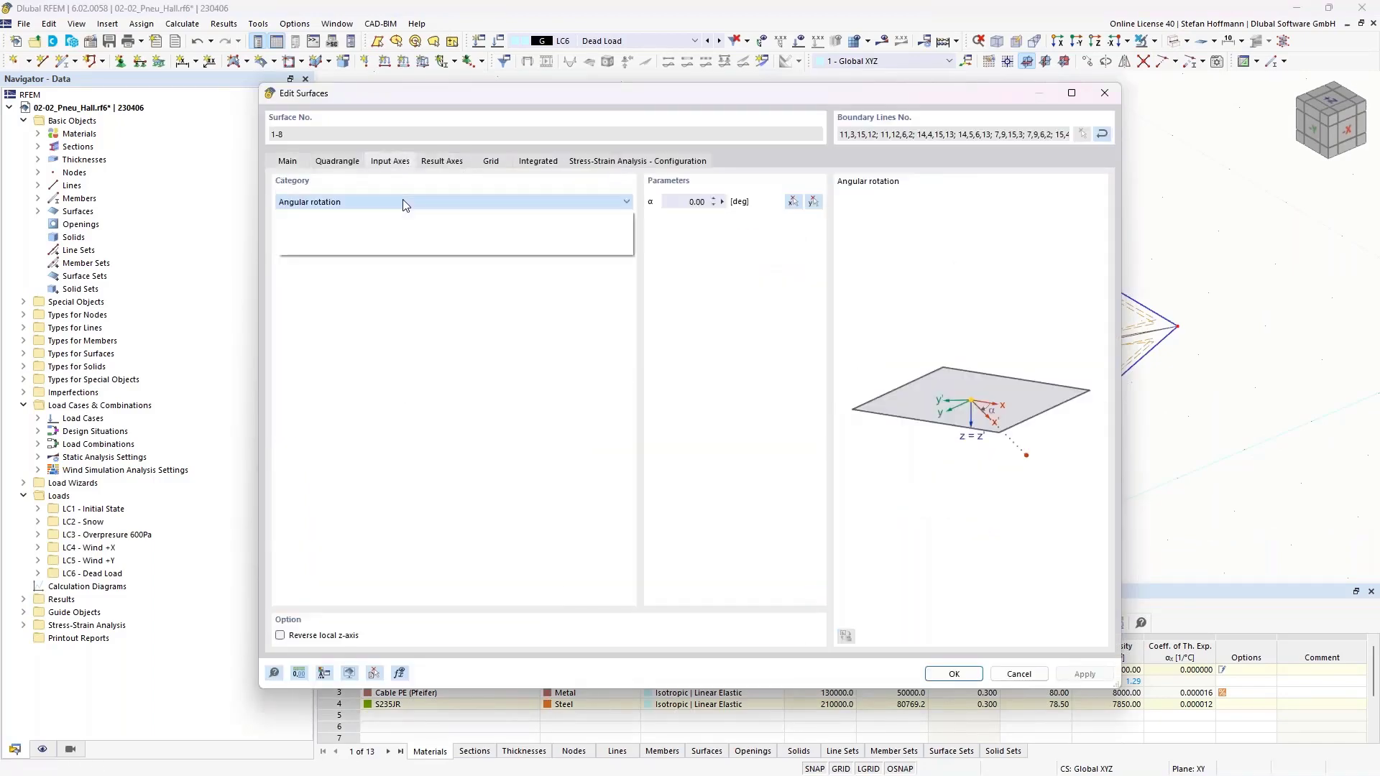
{"action": "left_click", "coordinate": [432, 225]}
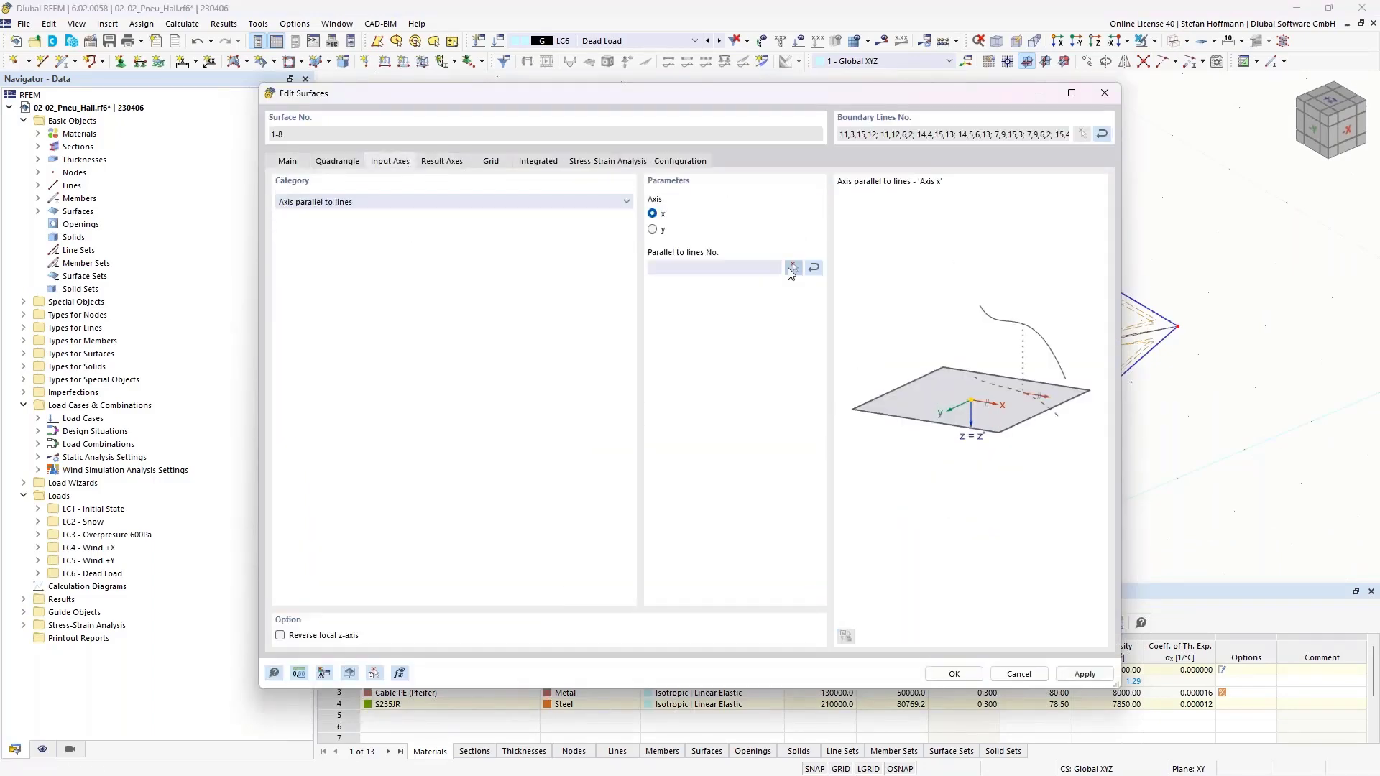
{"action": "left_click", "coordinate": [793, 267]}
{"action": "left_click", "coordinate": [876, 327]}
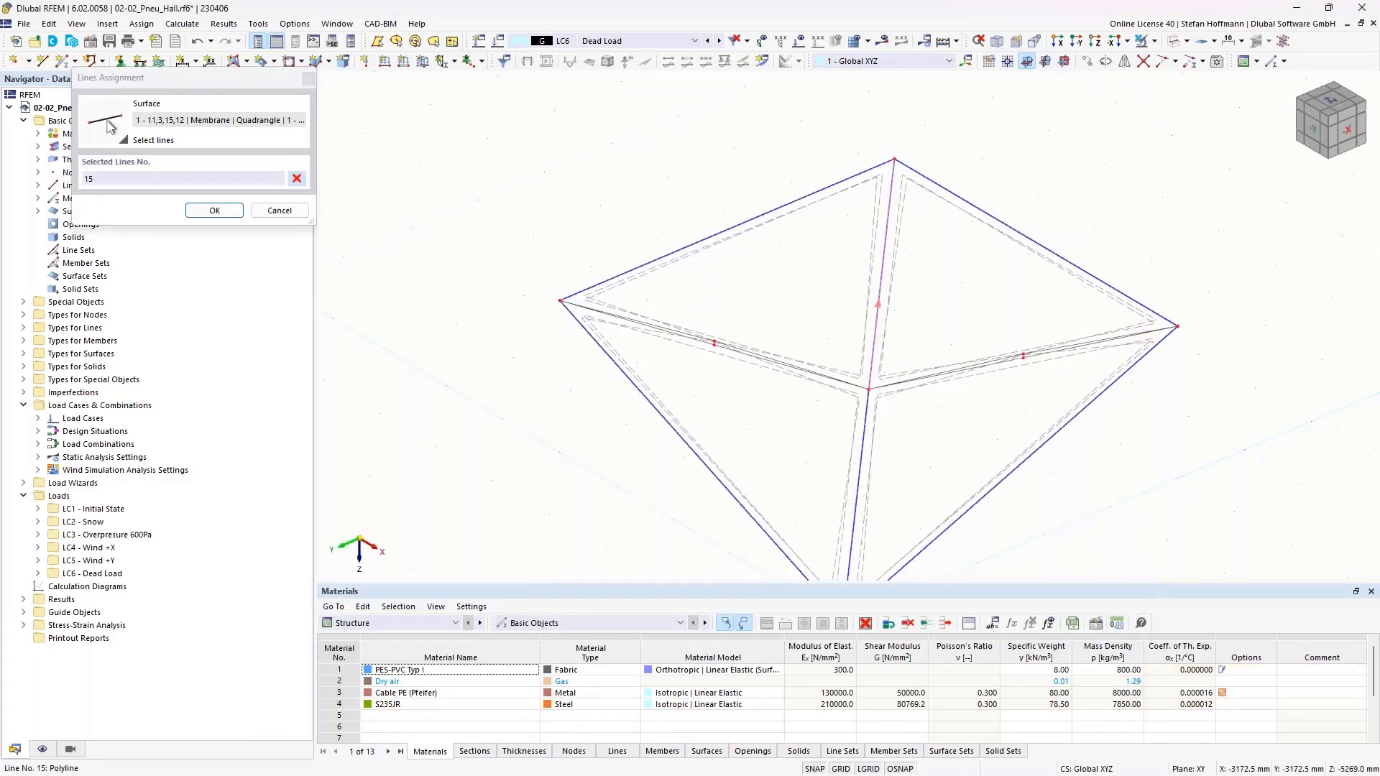
{"action": "left_click", "coordinate": [214, 209]}
{"action": "left_click", "coordinate": [955, 674]}
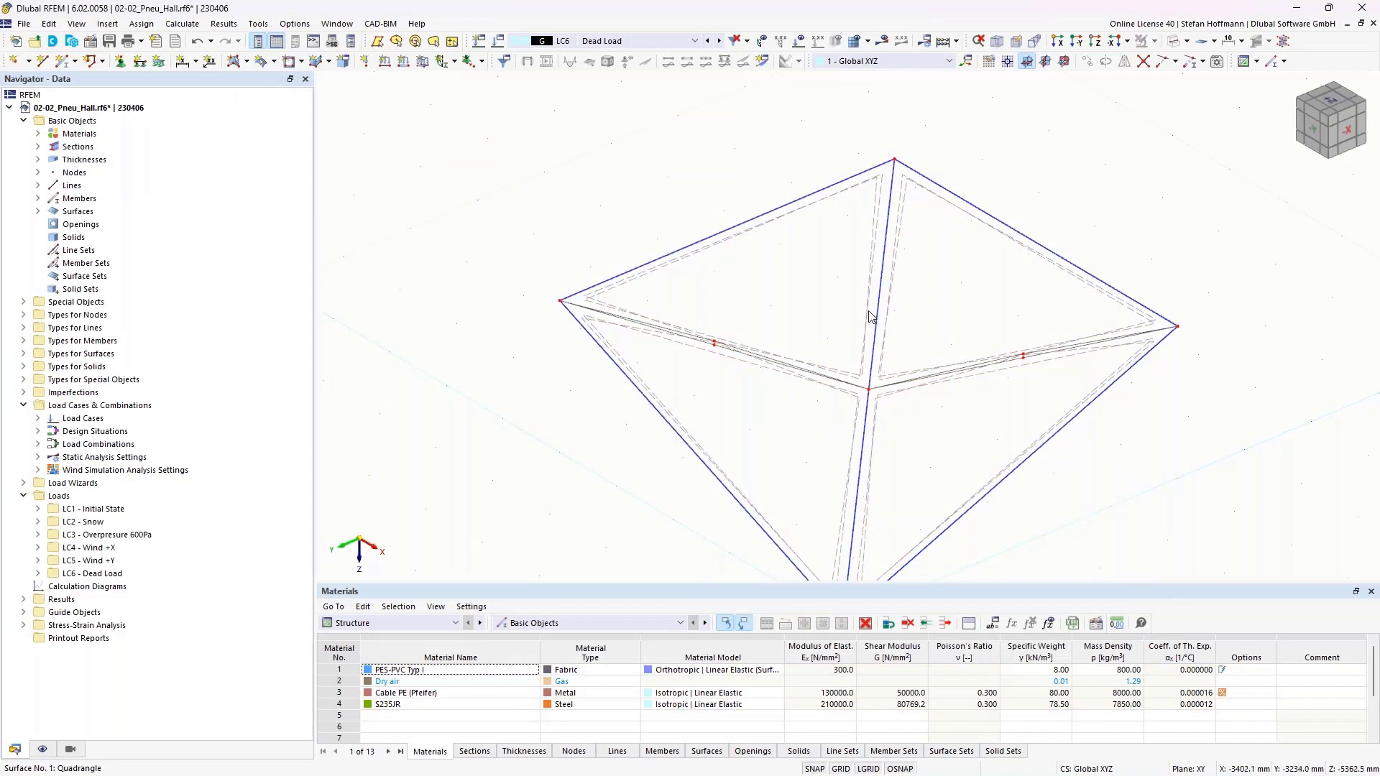
Show the surfaces' local axis systems and review the input axes of surface 7 without changing them.
{"action": "right_click", "coordinate": [871, 317]}
{"action": "left_click", "coordinate": [956, 622]}
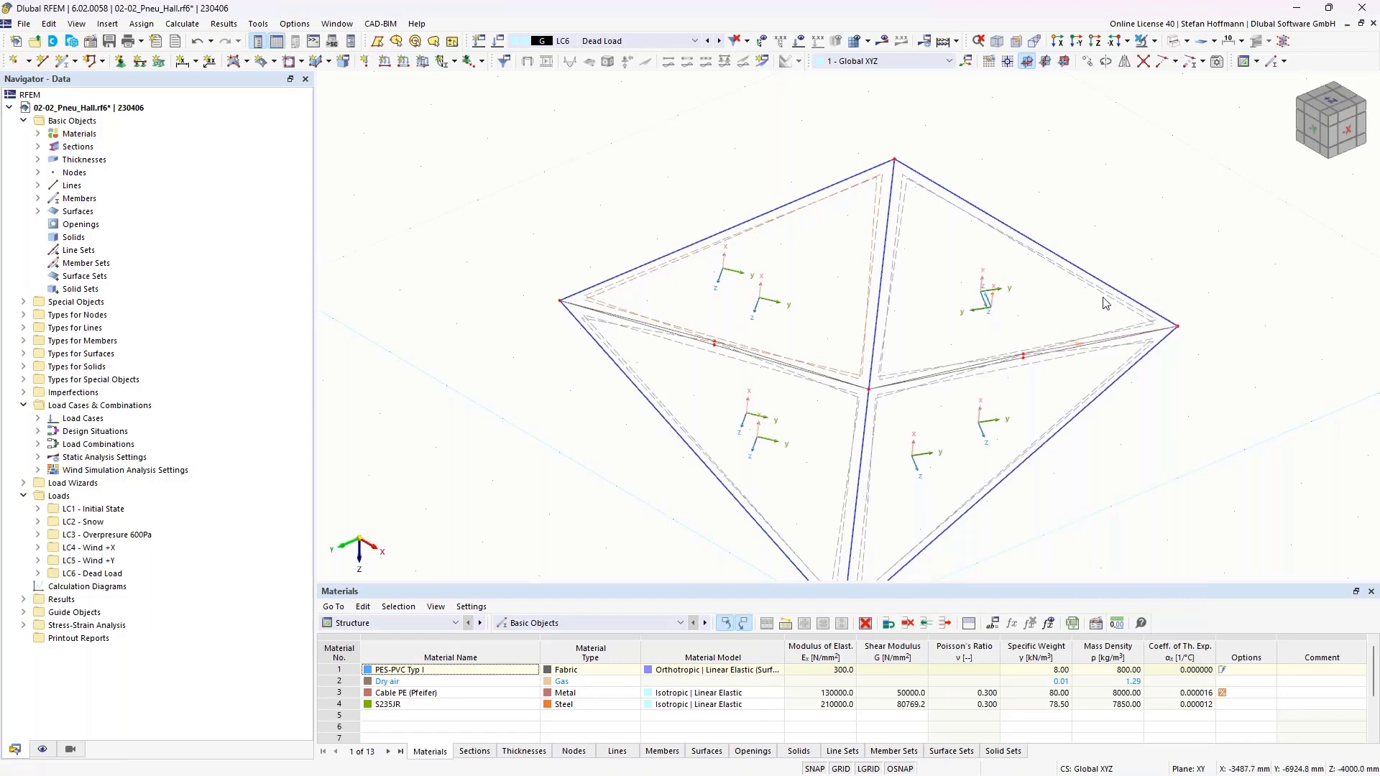
{"action": "double_click", "coordinate": [1044, 262]}
{"action": "left_click", "coordinate": [390, 161]}
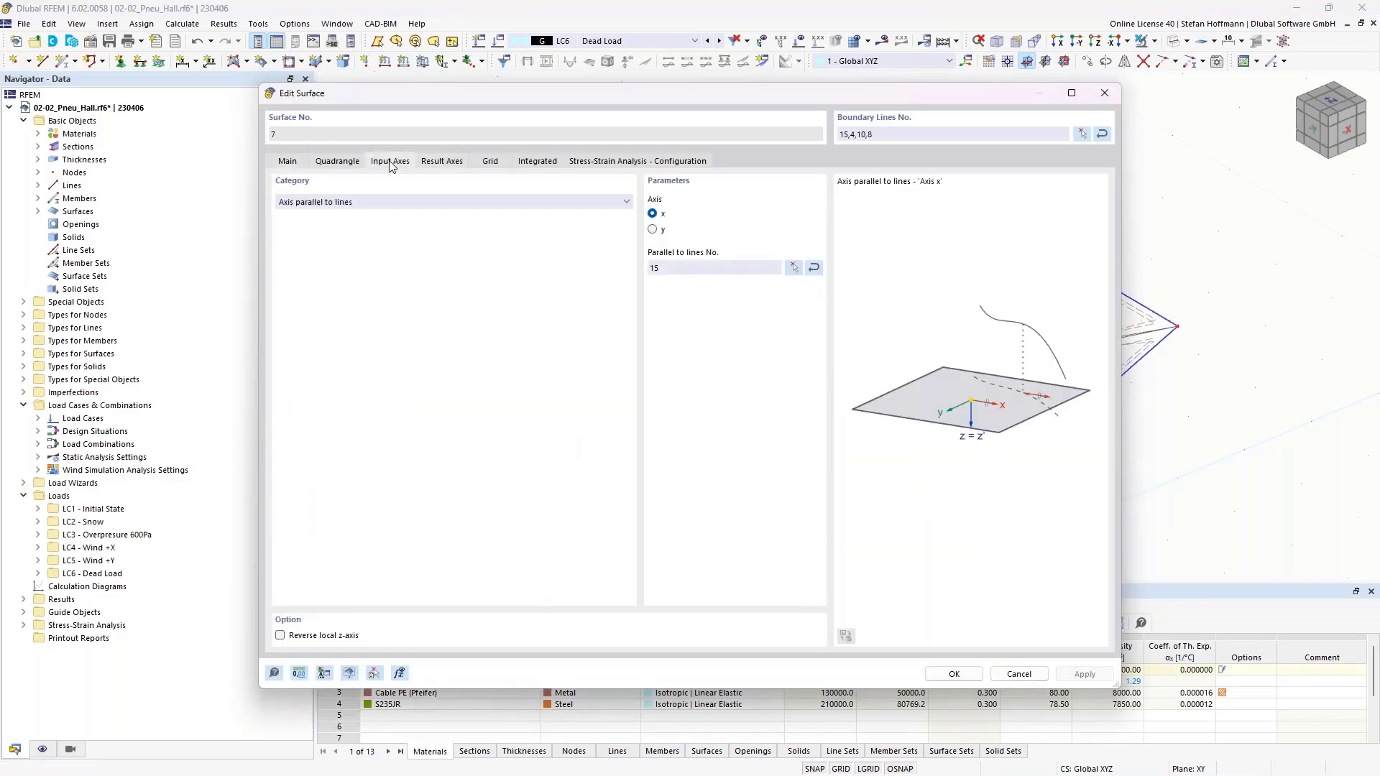
{"action": "key", "text": "Escape"}
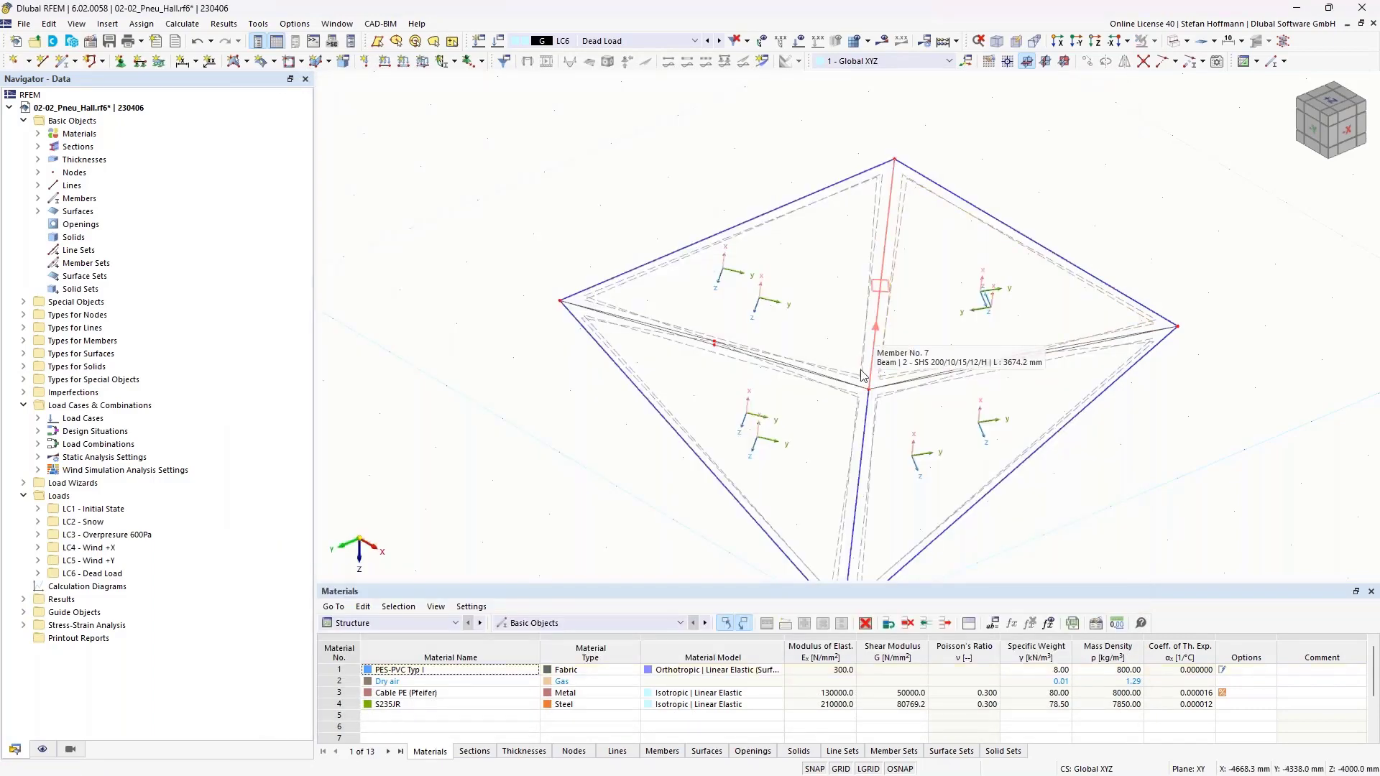
Turn off the display of the surfaces' local axis systems.
{"action": "middle_click_drag", "start_coordinate": [875, 338], "coordinate": [891, 364], "text": "ctrl"}
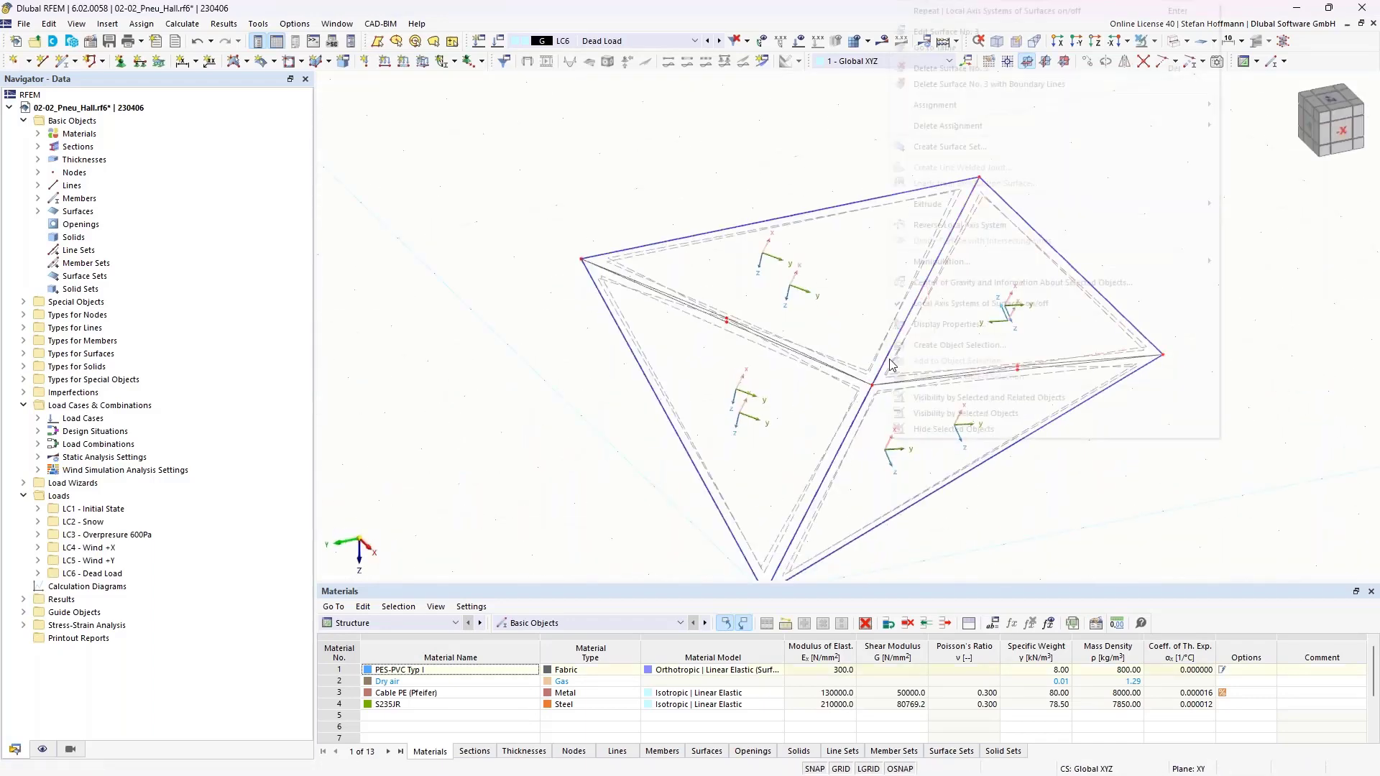
{"action": "right_click", "coordinate": [875, 363]}
{"action": "left_click", "coordinate": [940, 308]}
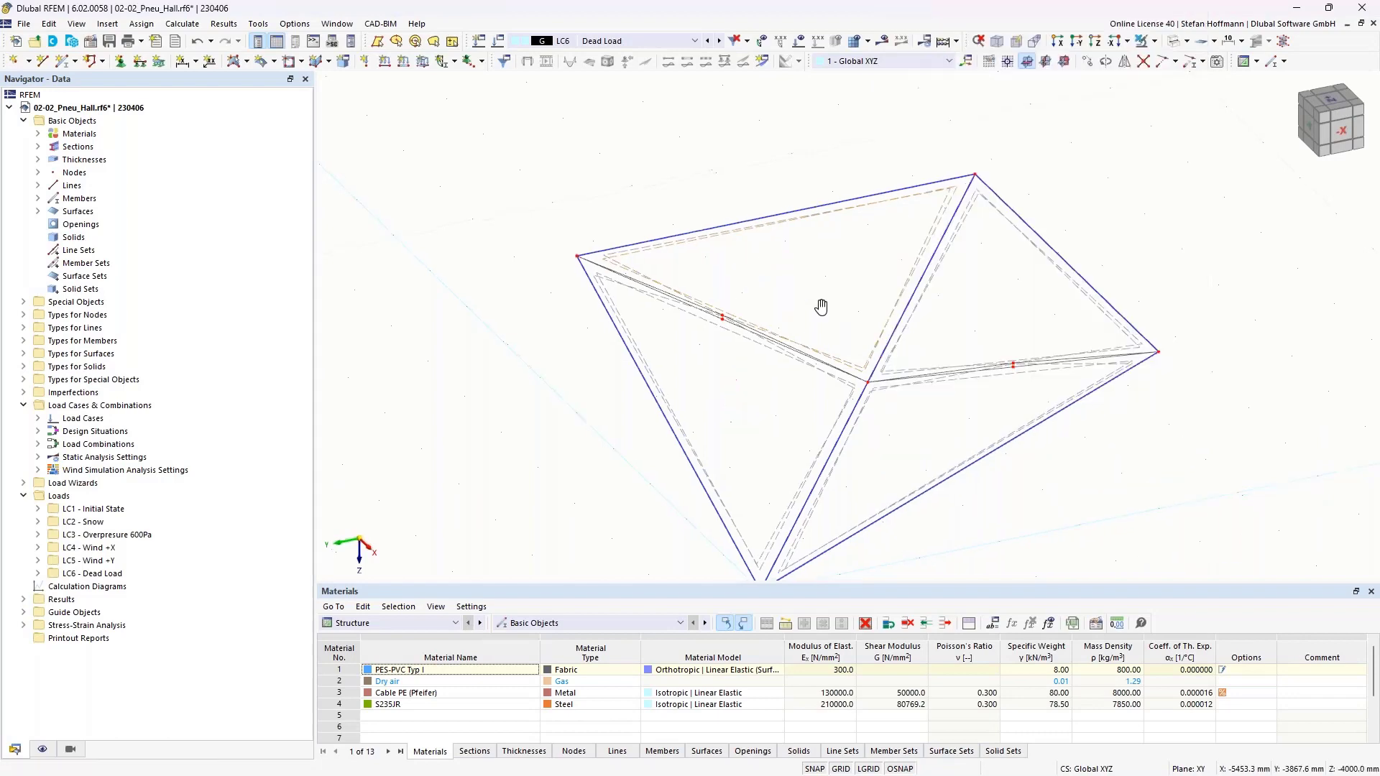
{"action": "middle_click_drag", "start_coordinate": [823, 305], "coordinate": [740, 299], "text": "ctrl"}
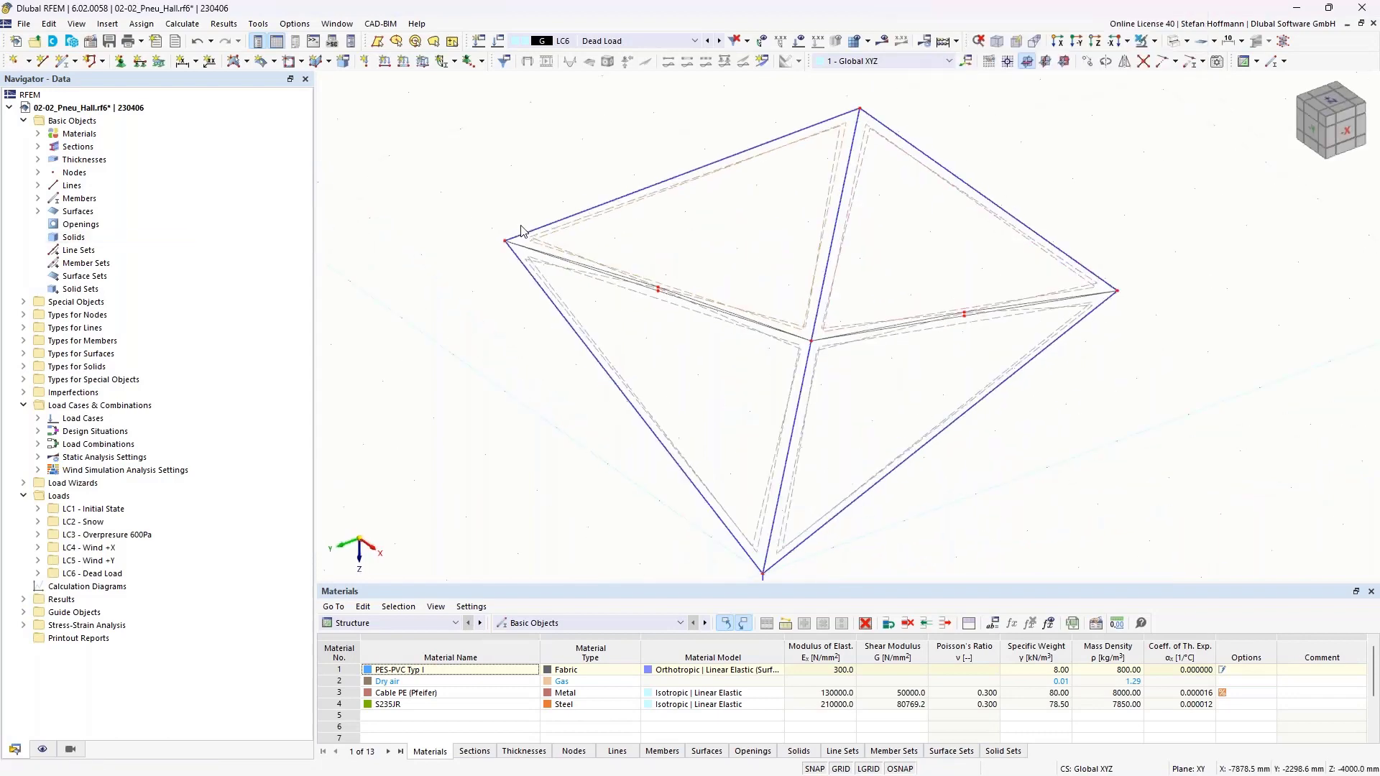
Create a continuous surface set from the upper membrane surfaces 1 and 2 with the comment "Top".
{"action": "scroll", "coordinate": [542, 251], "scroll_direction": "up", "scroll_amount": 3}
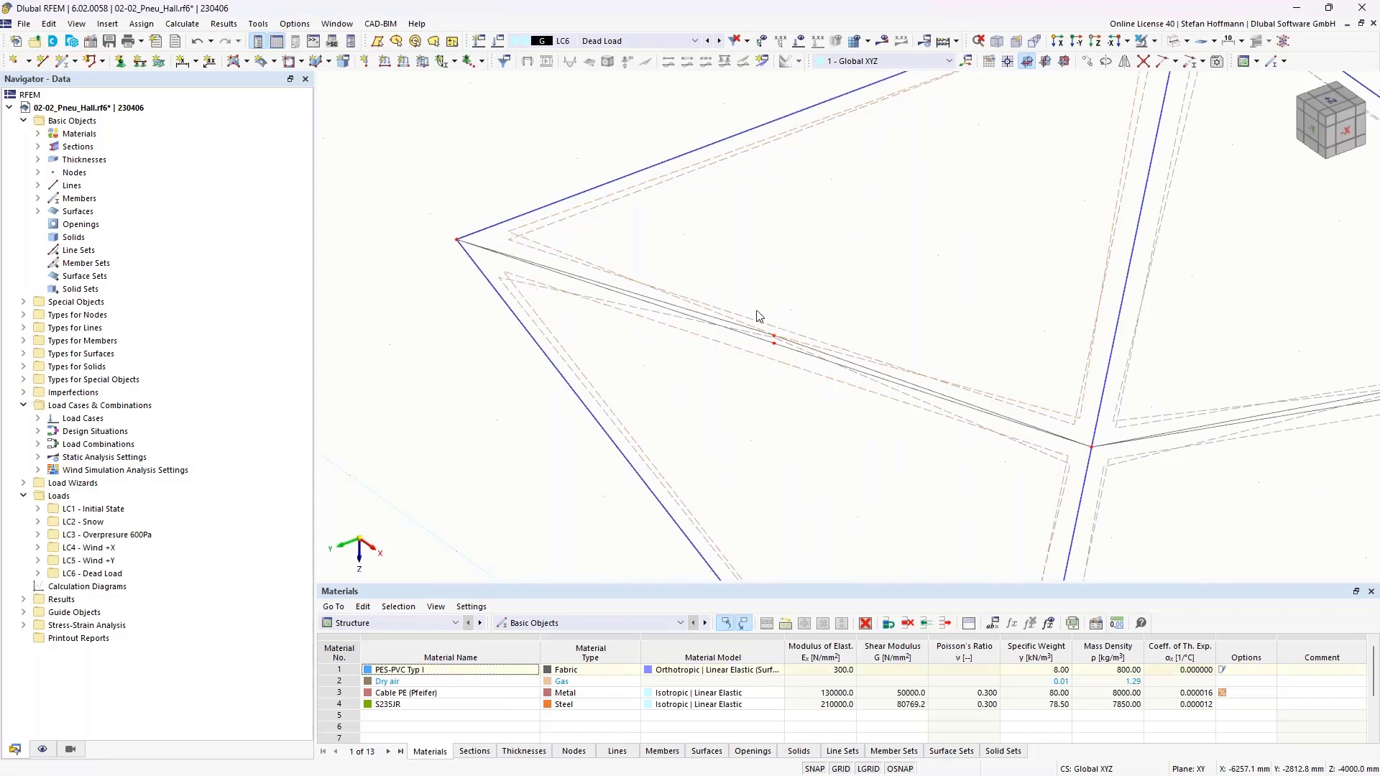
{"action": "scroll", "coordinate": [808, 355], "scroll_direction": "up", "scroll_amount": 3}
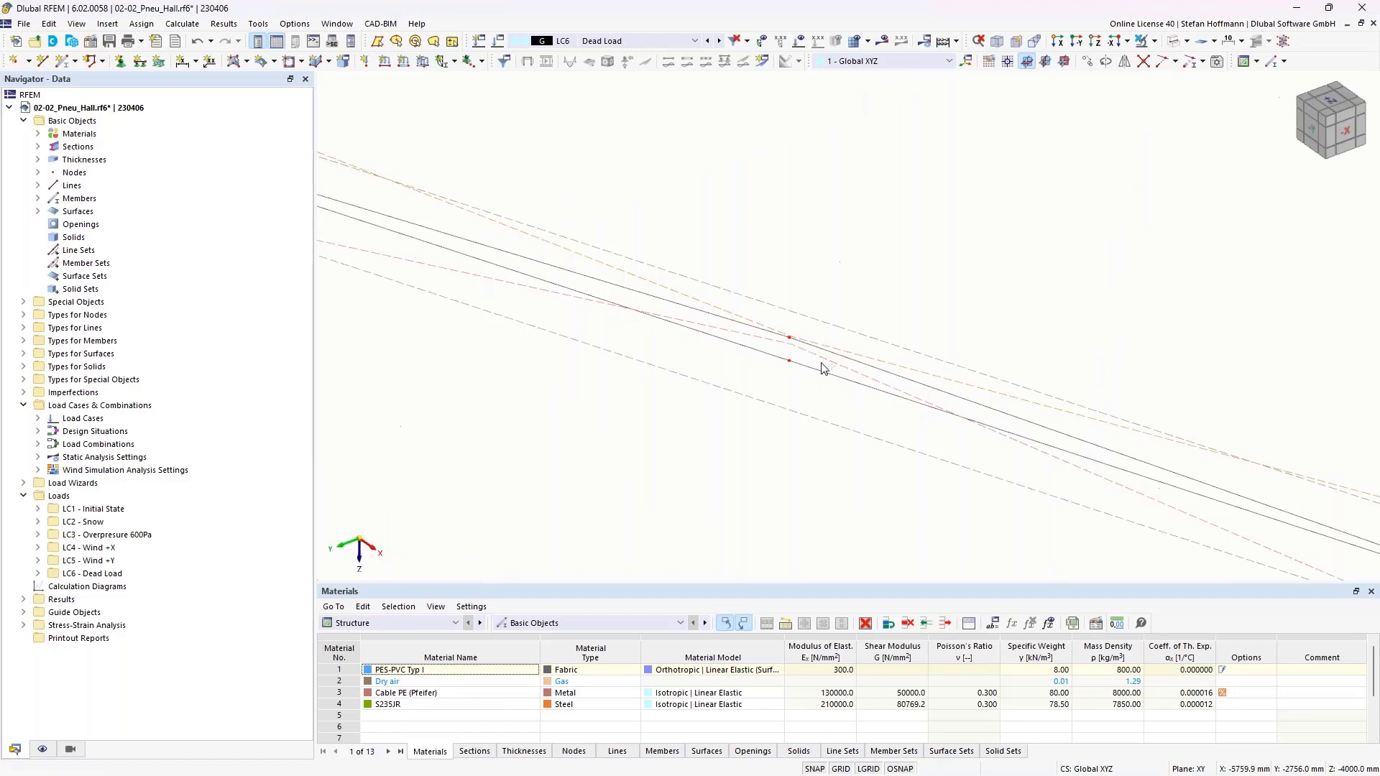
{"action": "scroll", "coordinate": [820, 363], "scroll_direction": "down", "scroll_amount": 3}
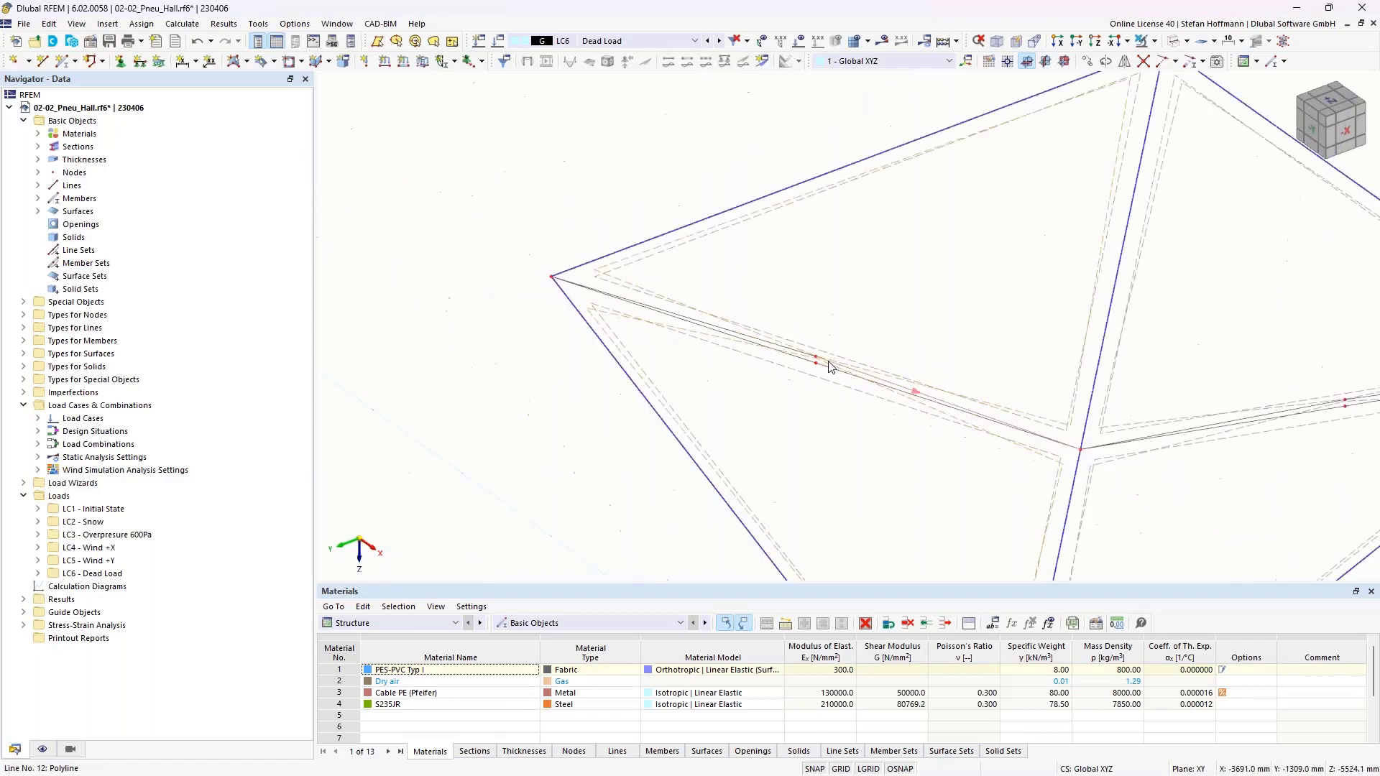
{"action": "right_click", "coordinate": [594, 315]}
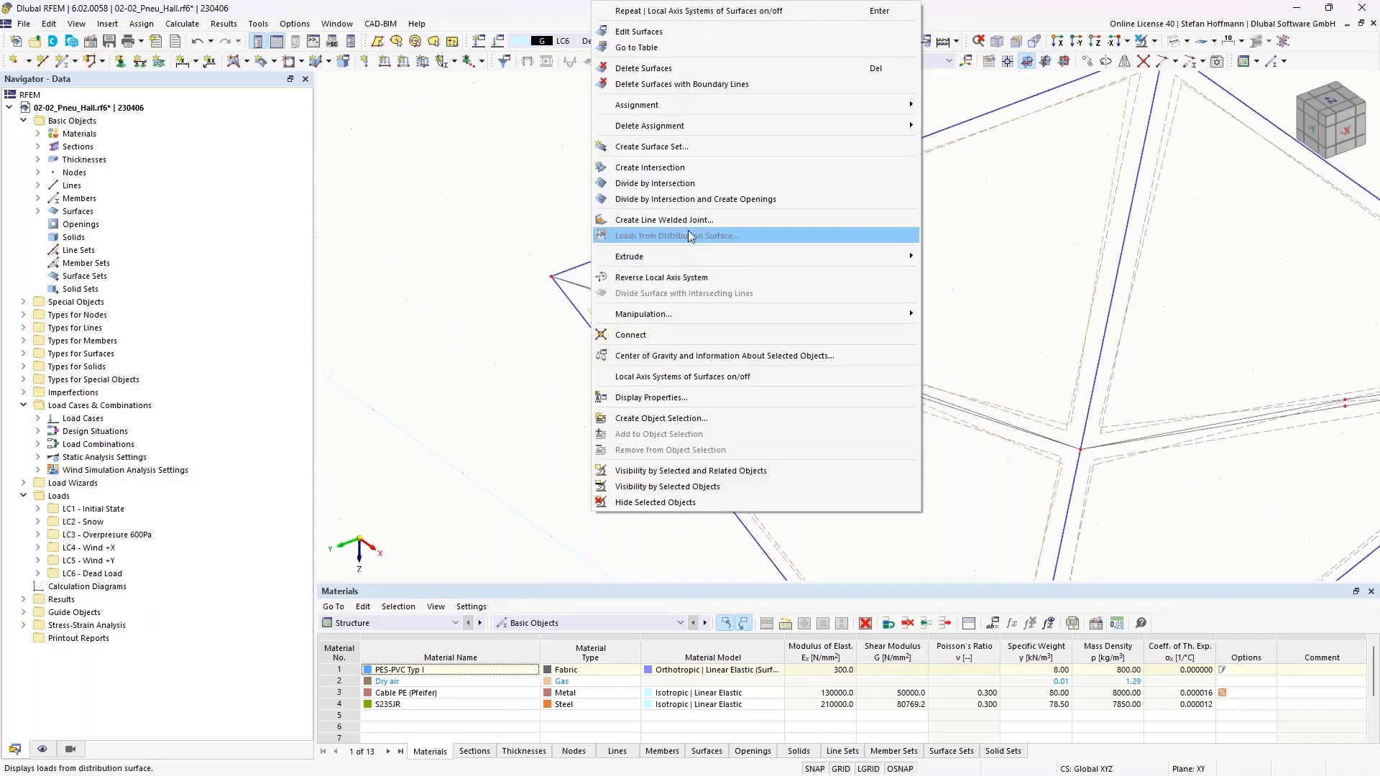
{"action": "left_click", "coordinate": [695, 148]}
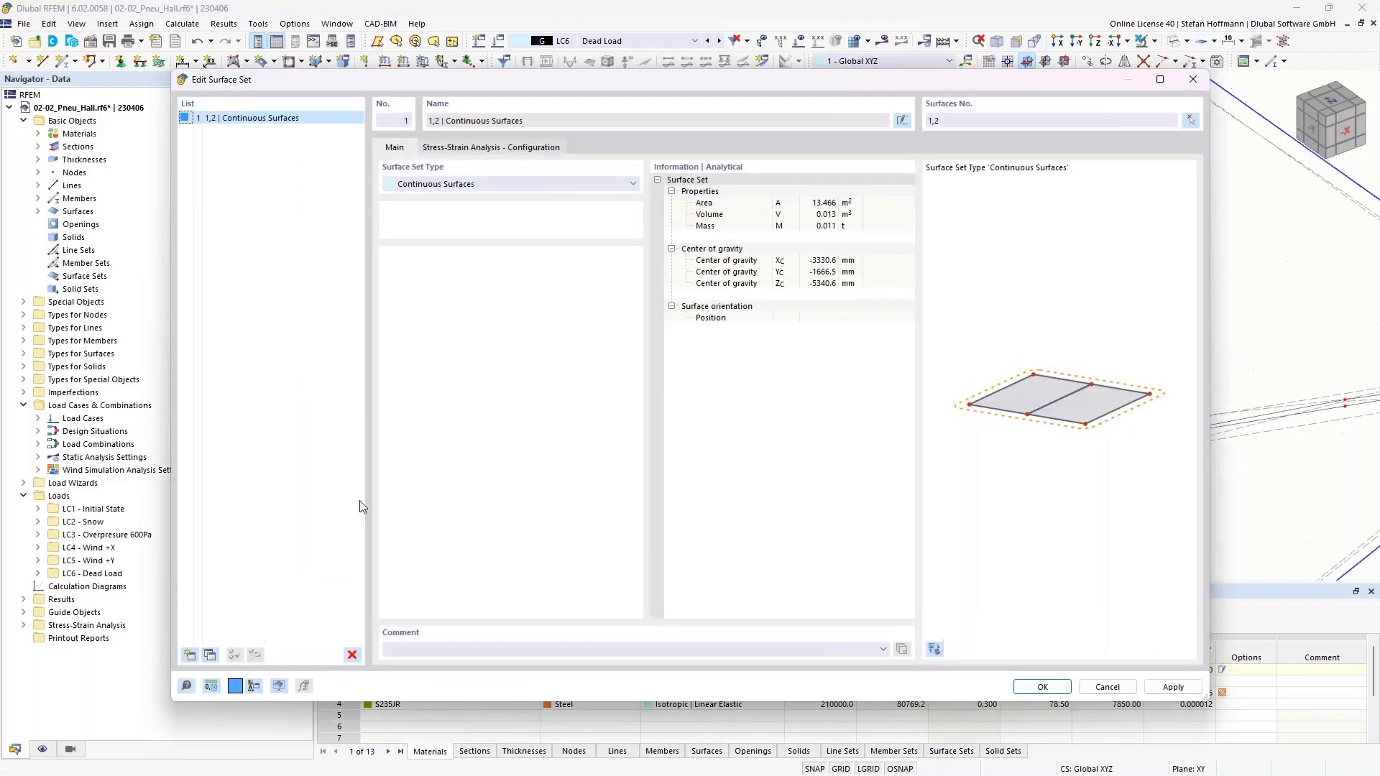
{"action": "left_click", "coordinate": [422, 649]}
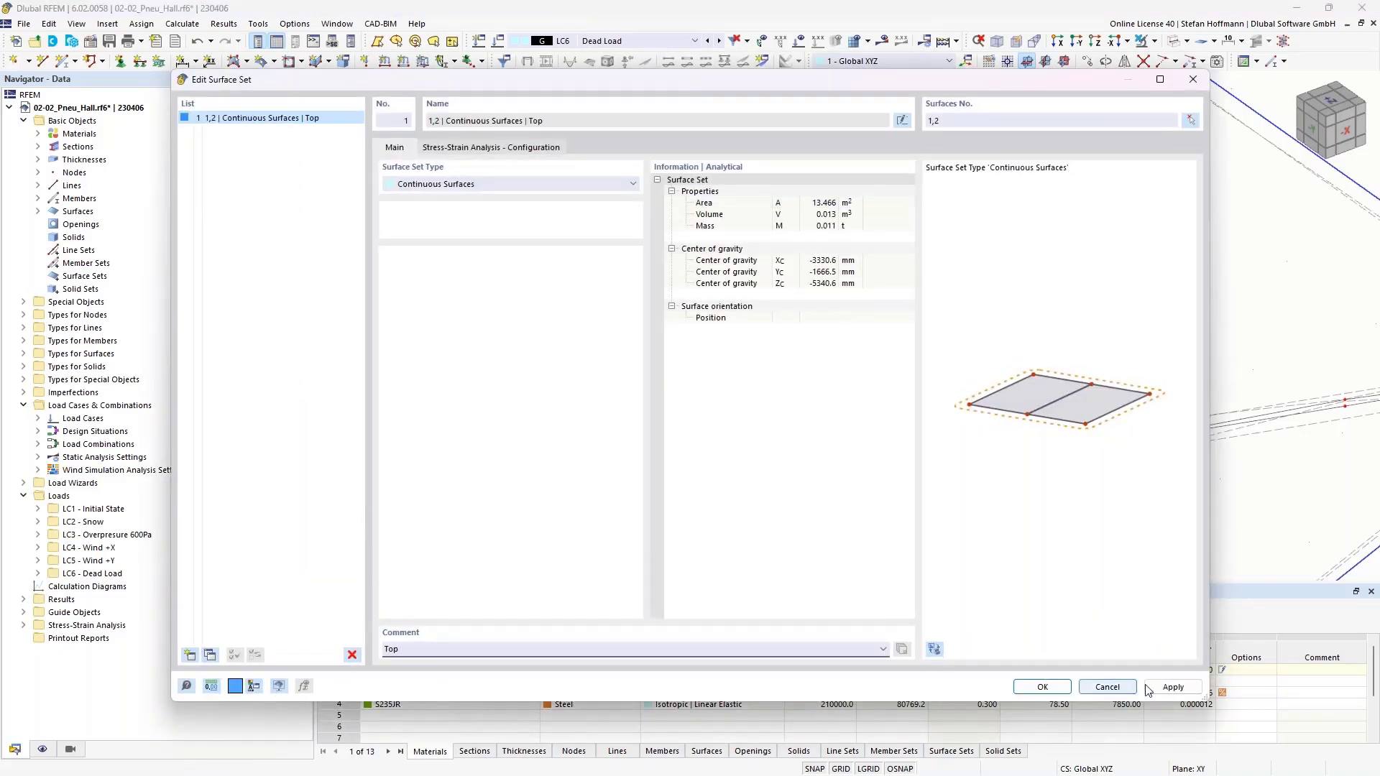
{"action": "left_click", "coordinate": [1173, 687]}
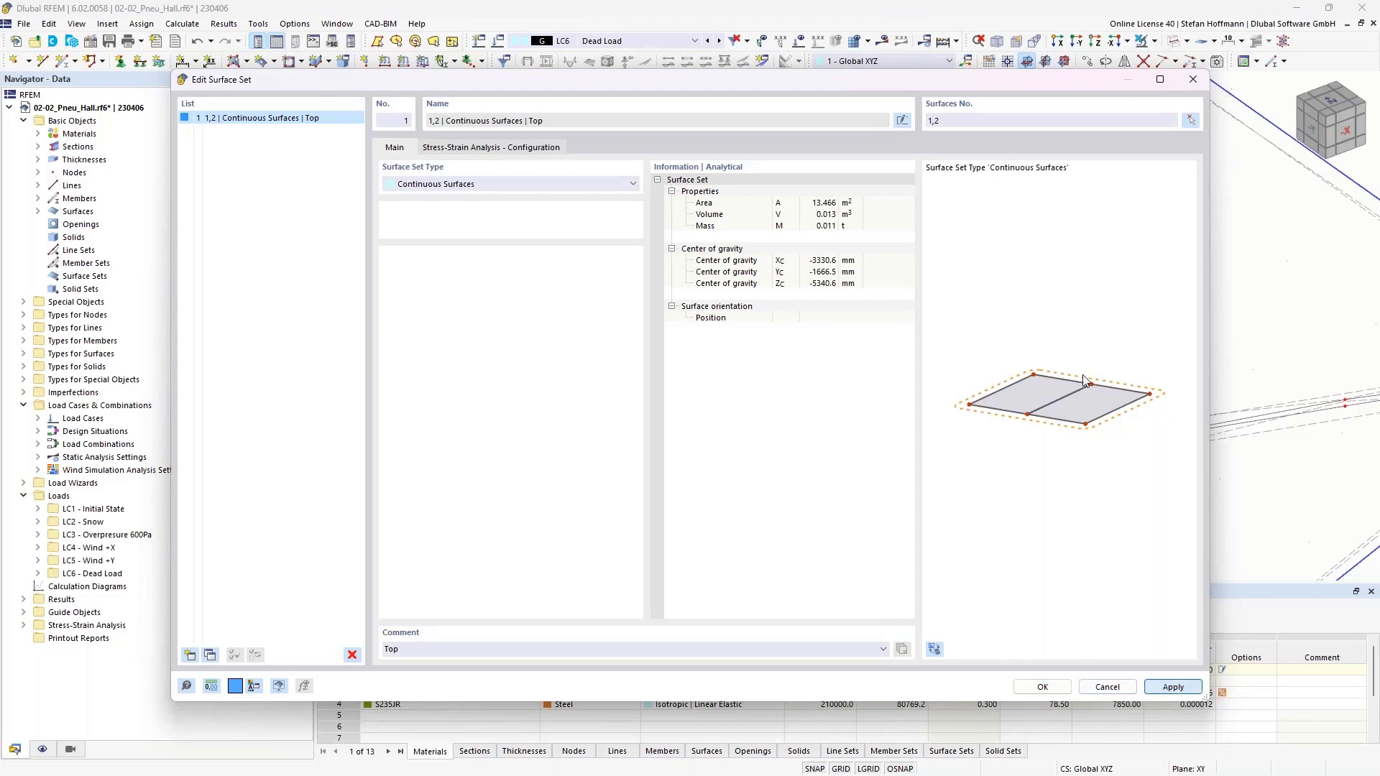
Add a second continuous surface set from the lower membrane surfaces 5 and 6 with the comment "Bottom".
{"action": "left_click", "coordinate": [190, 654]}
{"action": "left_click", "coordinate": [1191, 120]}
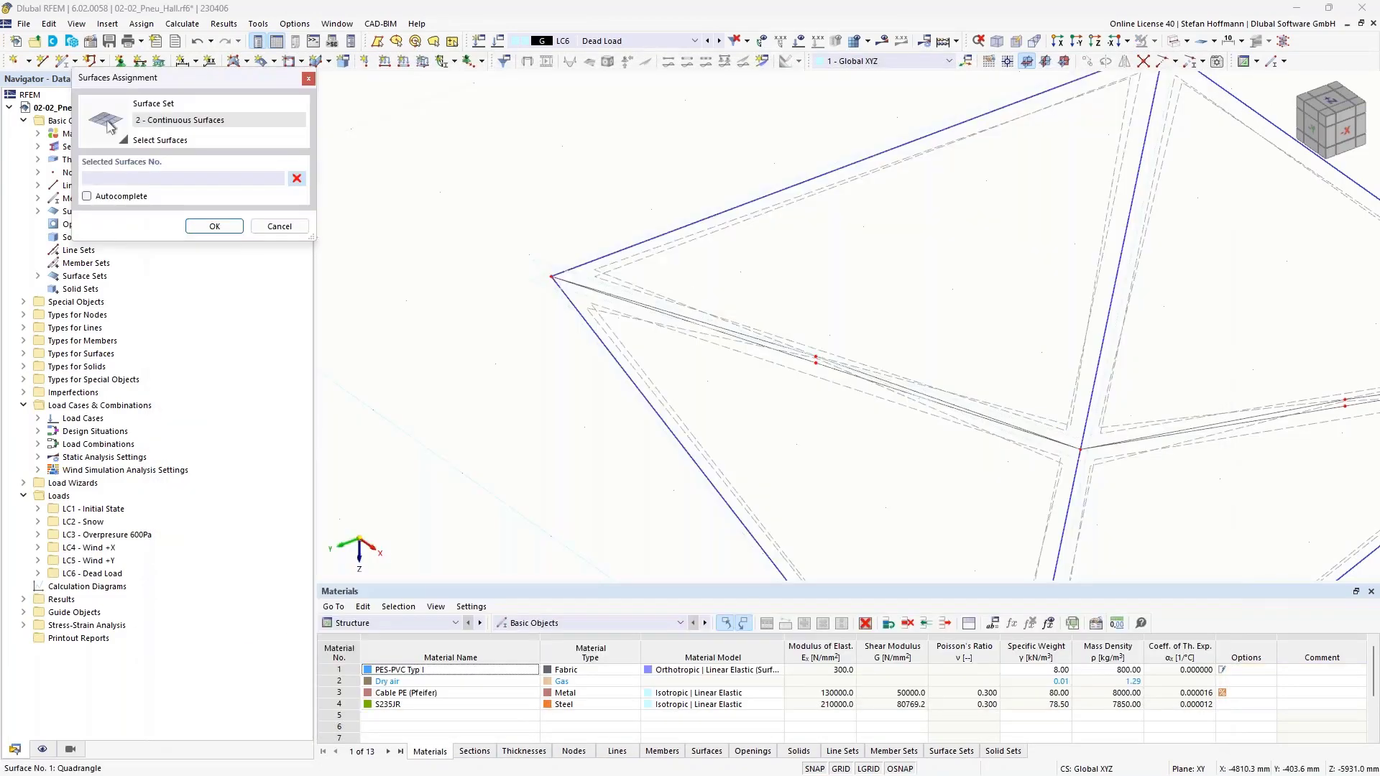
{"action": "left_click", "coordinate": [614, 291]}
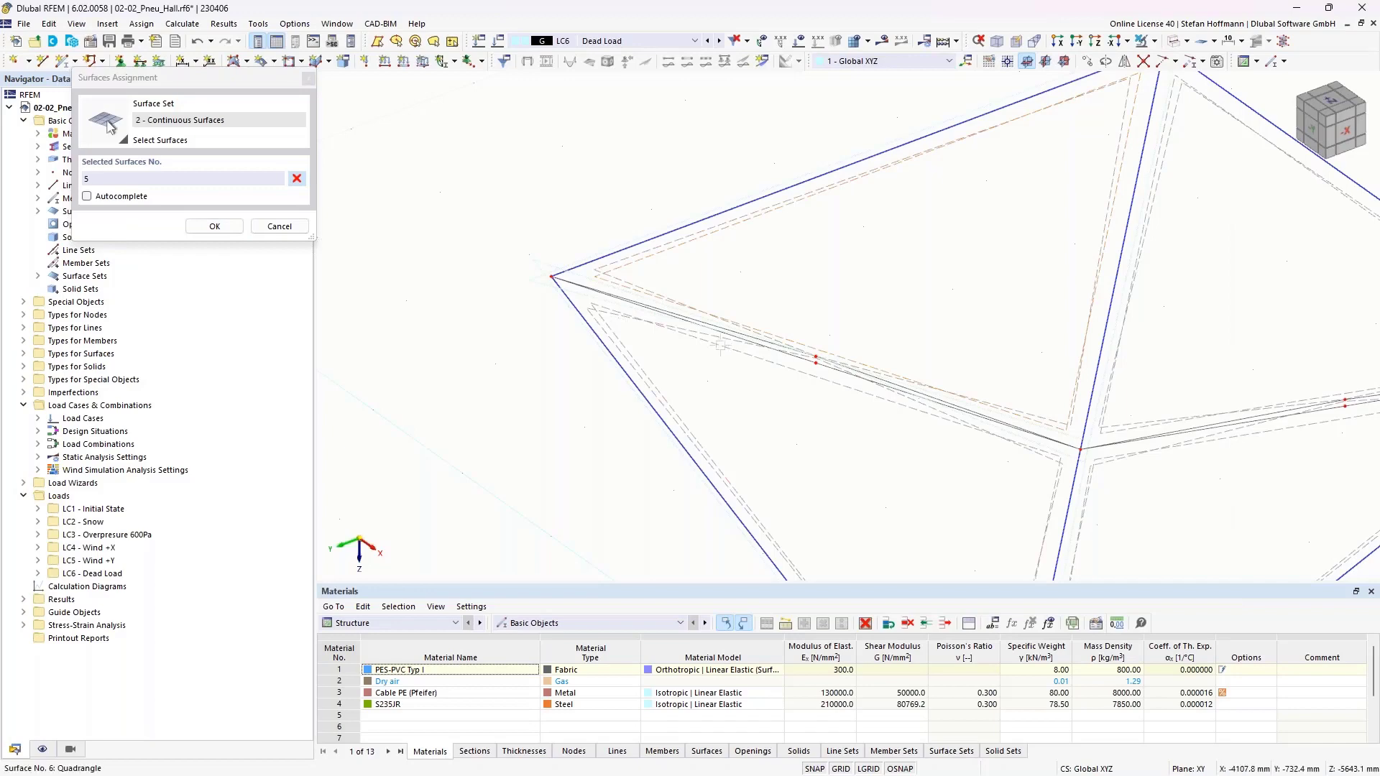
{"action": "left_click", "coordinate": [209, 225]}
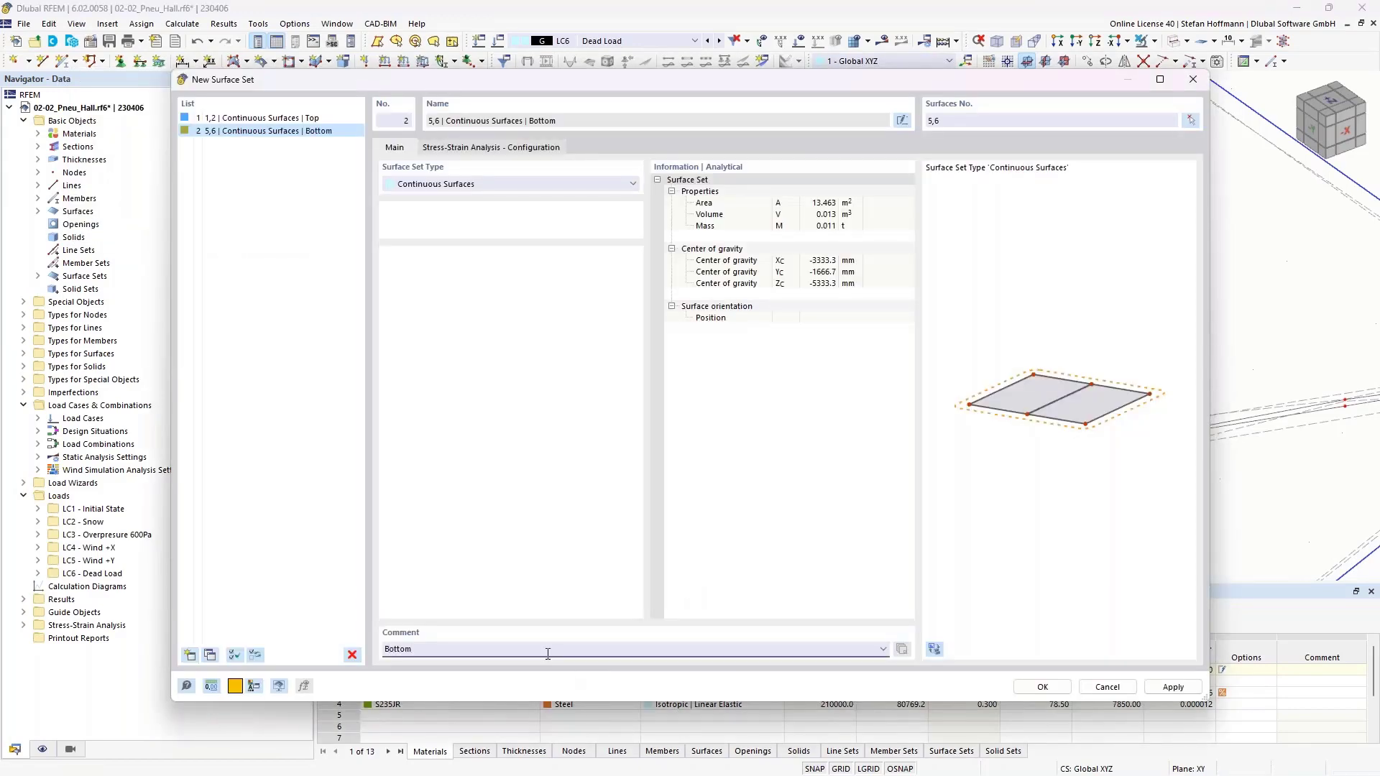
{"action": "left_click", "coordinate": [1043, 687]}
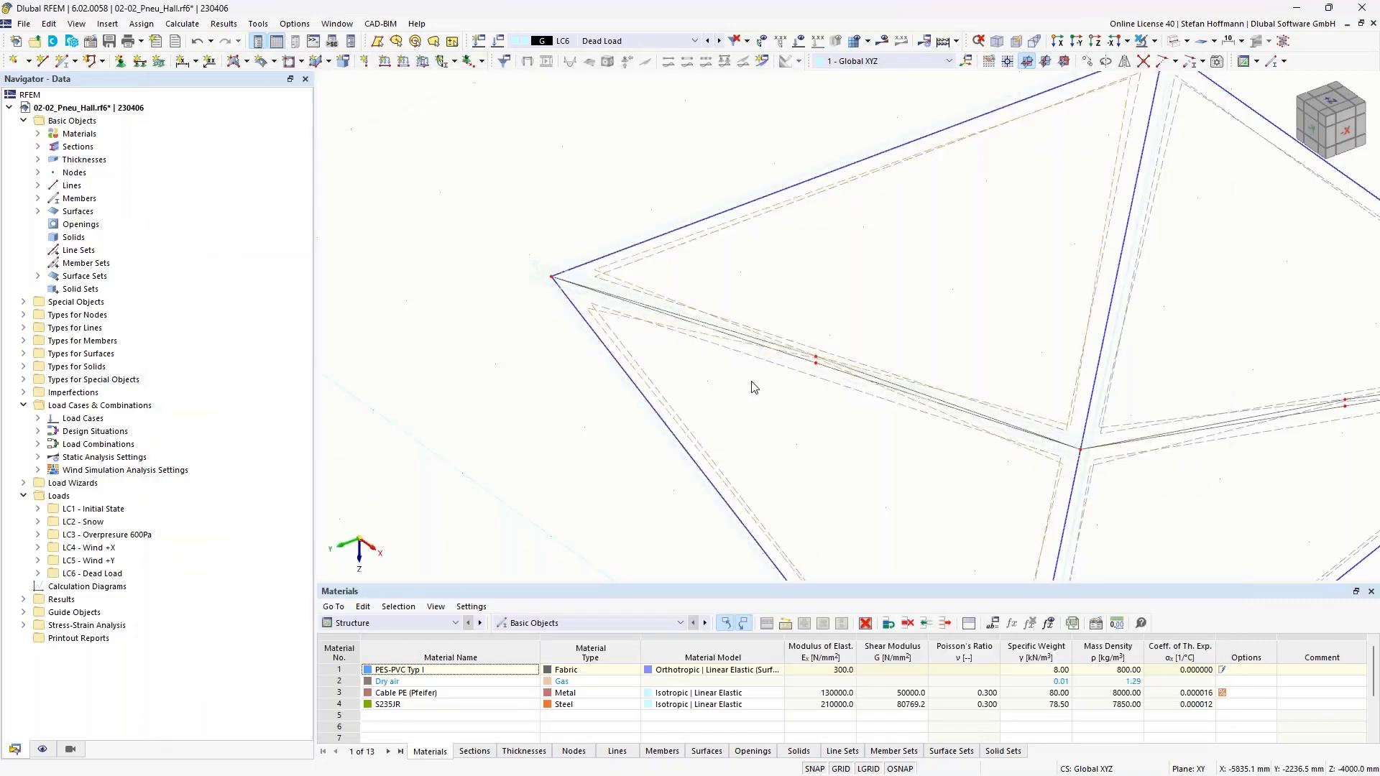
Start a new solid of type Gas with material 2 - Dry air and check its gas assignment.
{"action": "scroll", "coordinate": [763, 316], "scroll_direction": "down", "scroll_amount": 4}
{"action": "middle_click_drag", "start_coordinate": [745, 348], "coordinate": [840, 348], "text": "ctrl"}
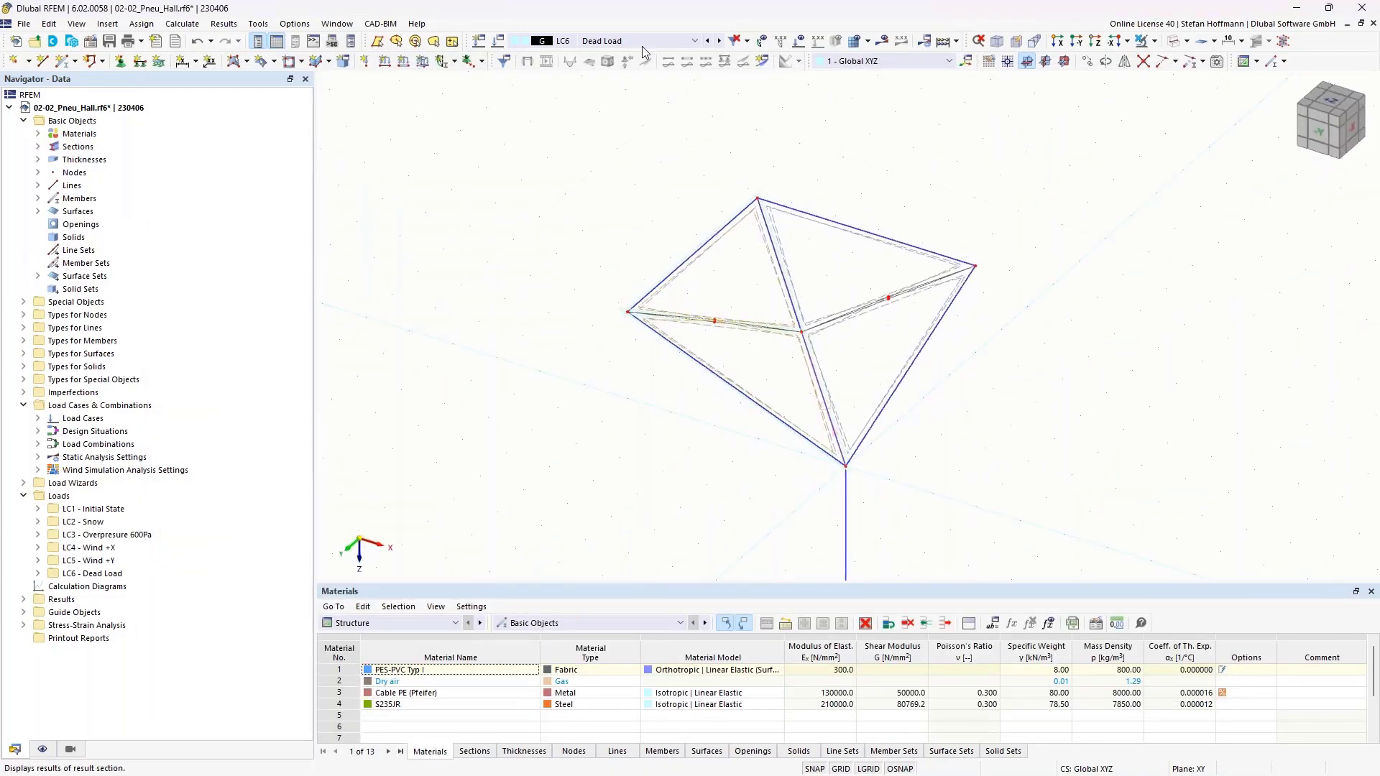
{"action": "right_click", "coordinate": [91, 240]}
{"action": "left_click", "coordinate": [128, 259]}
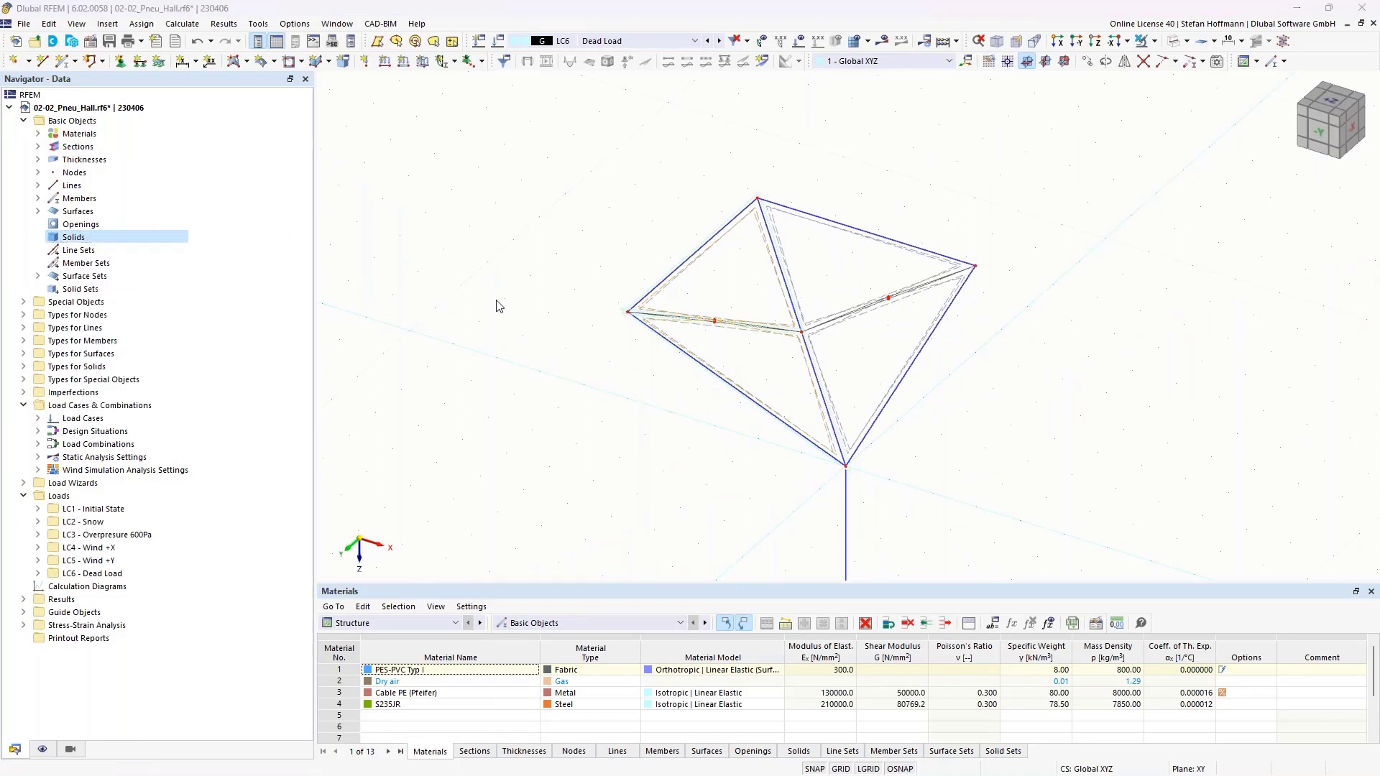
{"action": "left_click", "coordinate": [366, 198]}
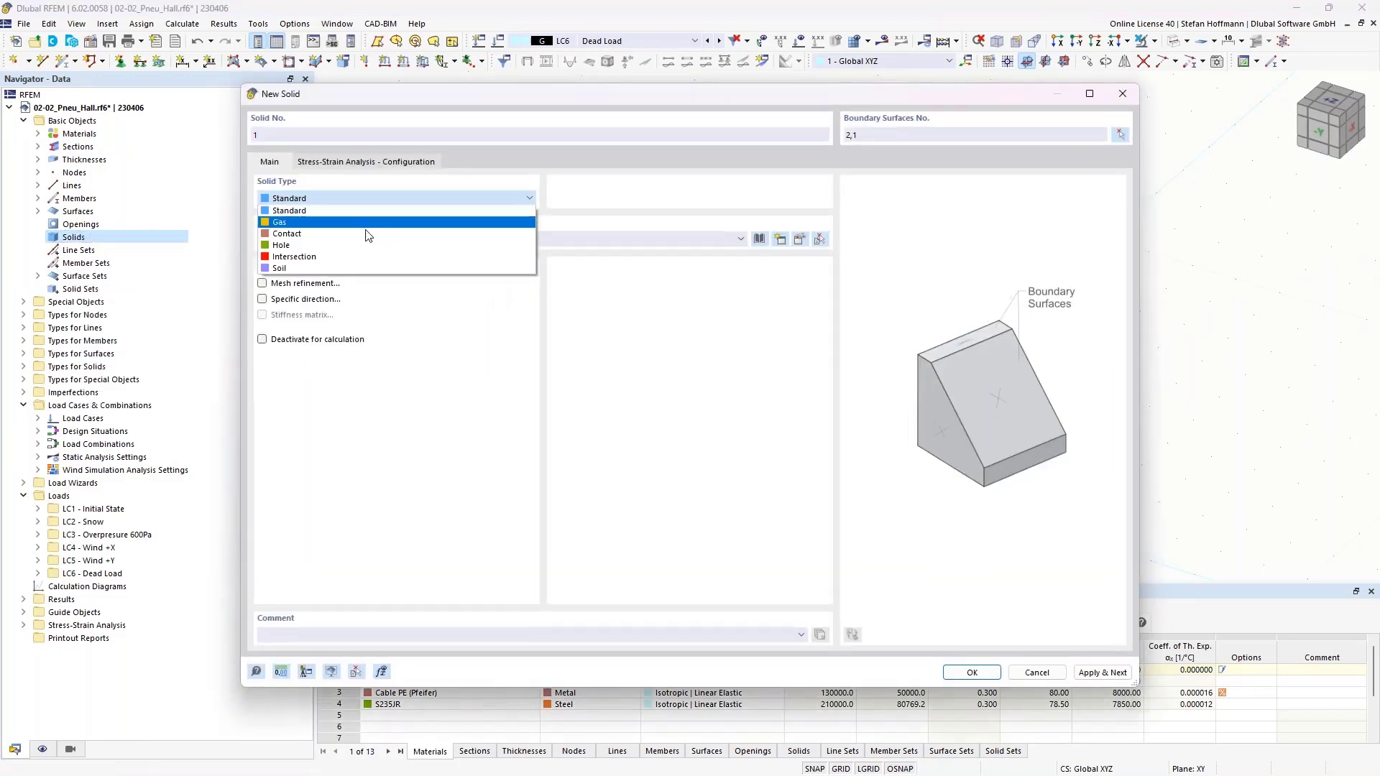
{"action": "left_click", "coordinate": [317, 223]}
{"action": "left_click", "coordinate": [298, 242]}
{"action": "left_click", "coordinate": [294, 264]}
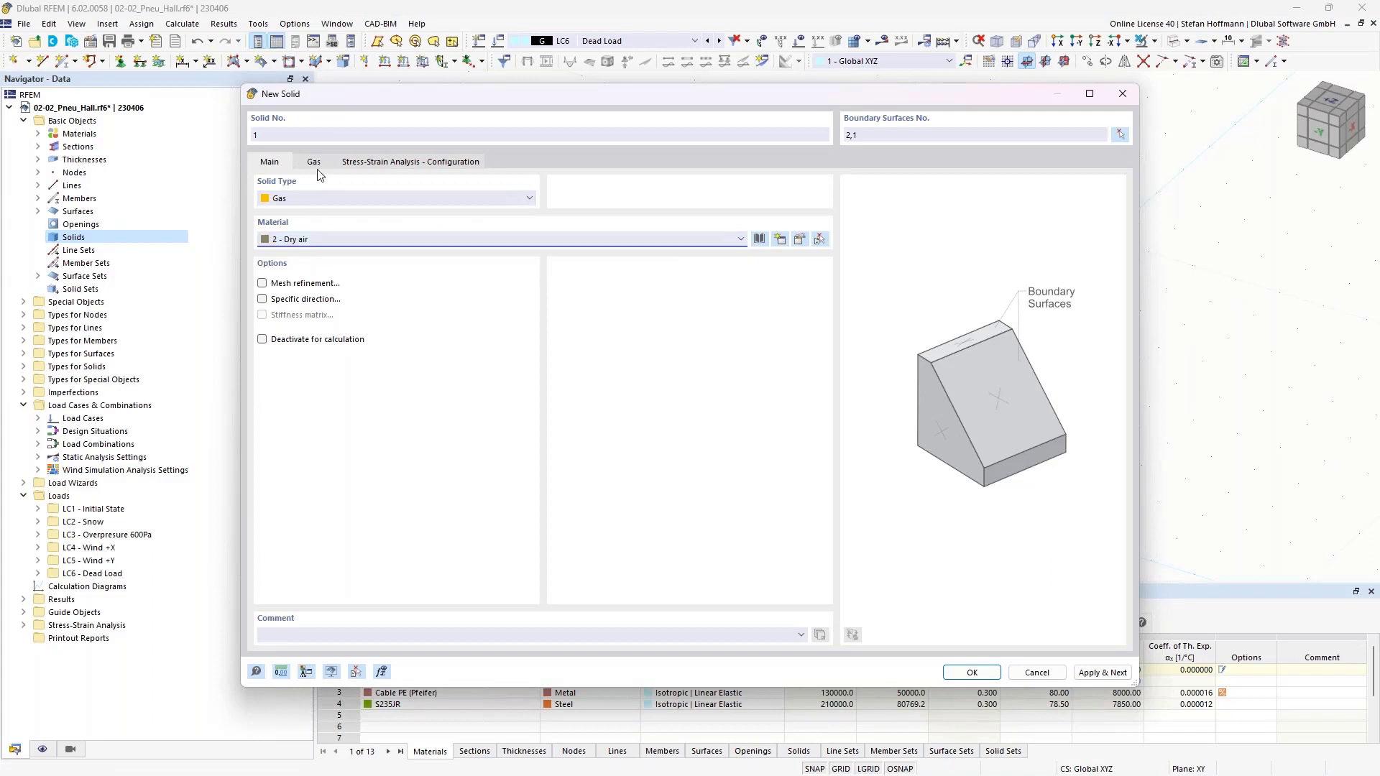
{"action": "left_click", "coordinate": [339, 162]}
{"action": "left_click", "coordinate": [314, 162]}
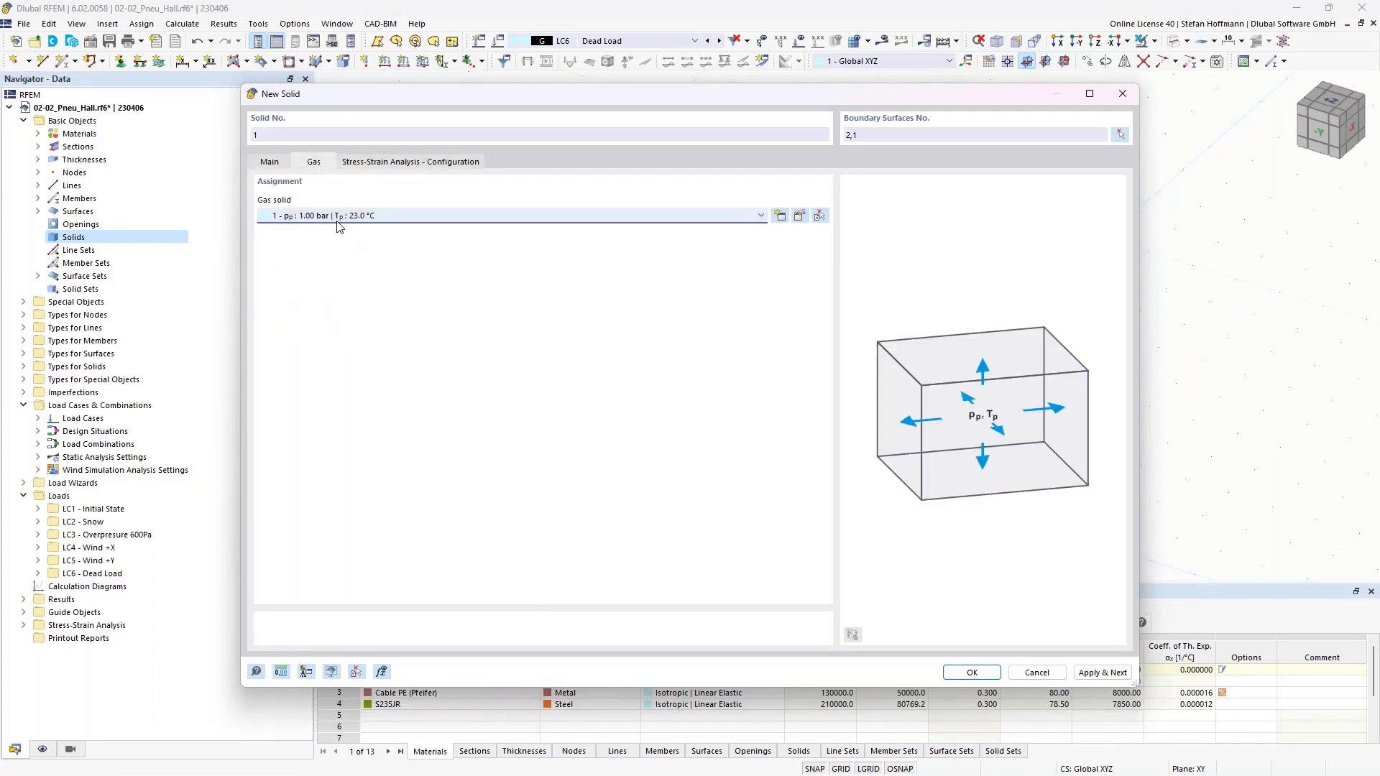
Assign the membrane surfaces of the first cushion, including surfaces 1 and 2, as the gas solid's boundary and create the solid.
{"action": "left_click", "coordinate": [1120, 135]}
{"action": "left_click_drag", "start_coordinate": [742, 286], "coordinate": [698, 335]}
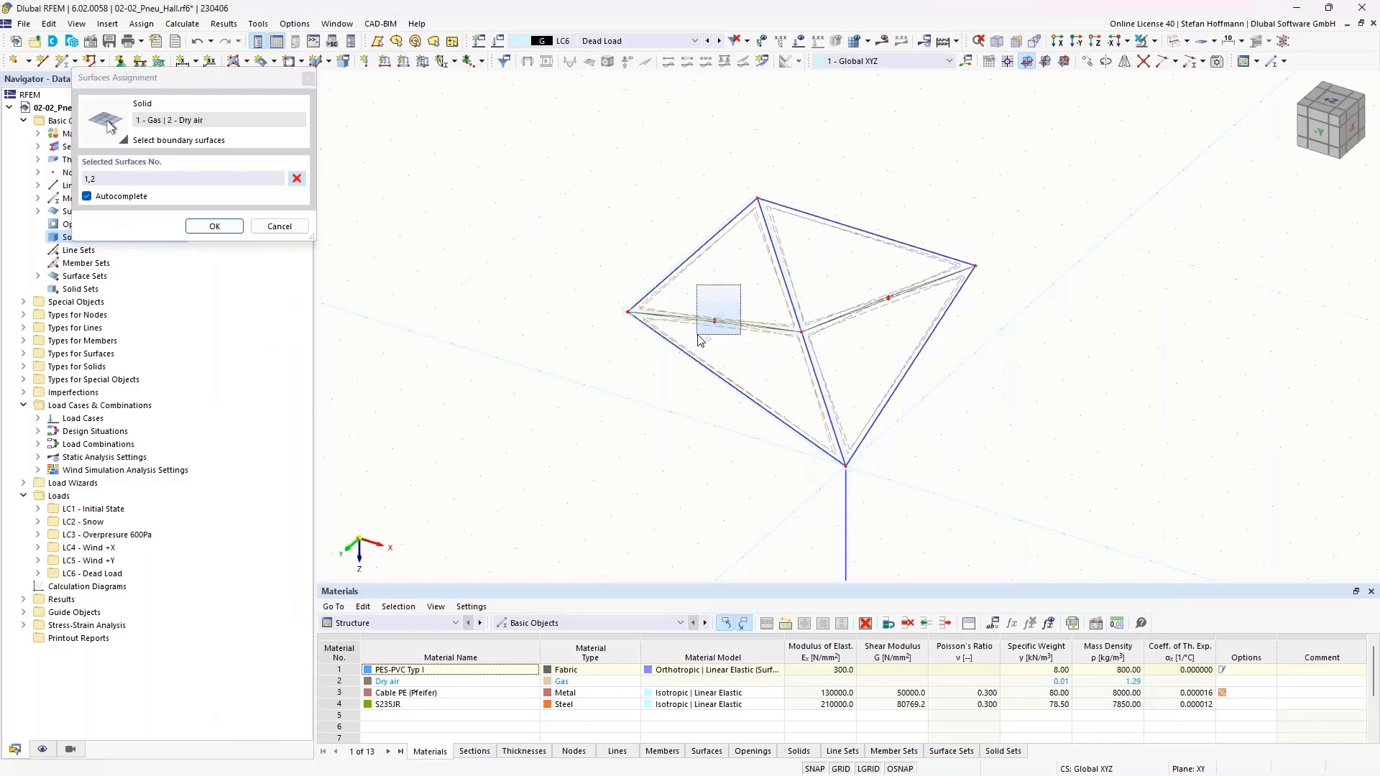
{"action": "left_click", "coordinate": [215, 225]}
{"action": "left_click", "coordinate": [969, 674]}
Start a second solid of type Gas with material 2 - Dry air and check its gas assignment.
{"action": "middle_click_drag", "start_coordinate": [839, 348], "coordinate": [754, 357], "text": "ctrl"}
{"action": "right_click", "coordinate": [74, 237]}
{"action": "left_click", "coordinate": [121, 257]}
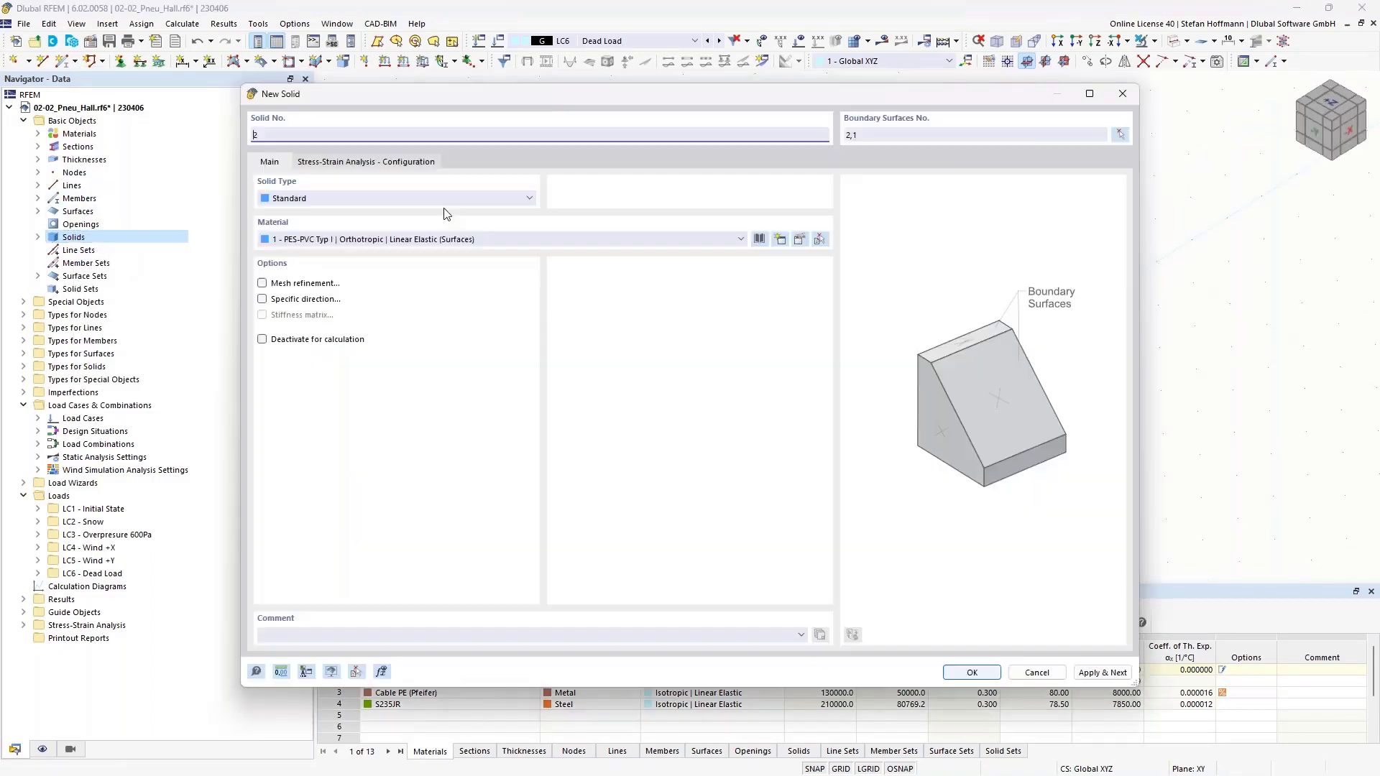
{"action": "left_click", "coordinate": [431, 198]}
{"action": "left_click", "coordinate": [287, 228]}
{"action": "left_click", "coordinate": [306, 239]}
{"action": "left_click", "coordinate": [305, 263]}
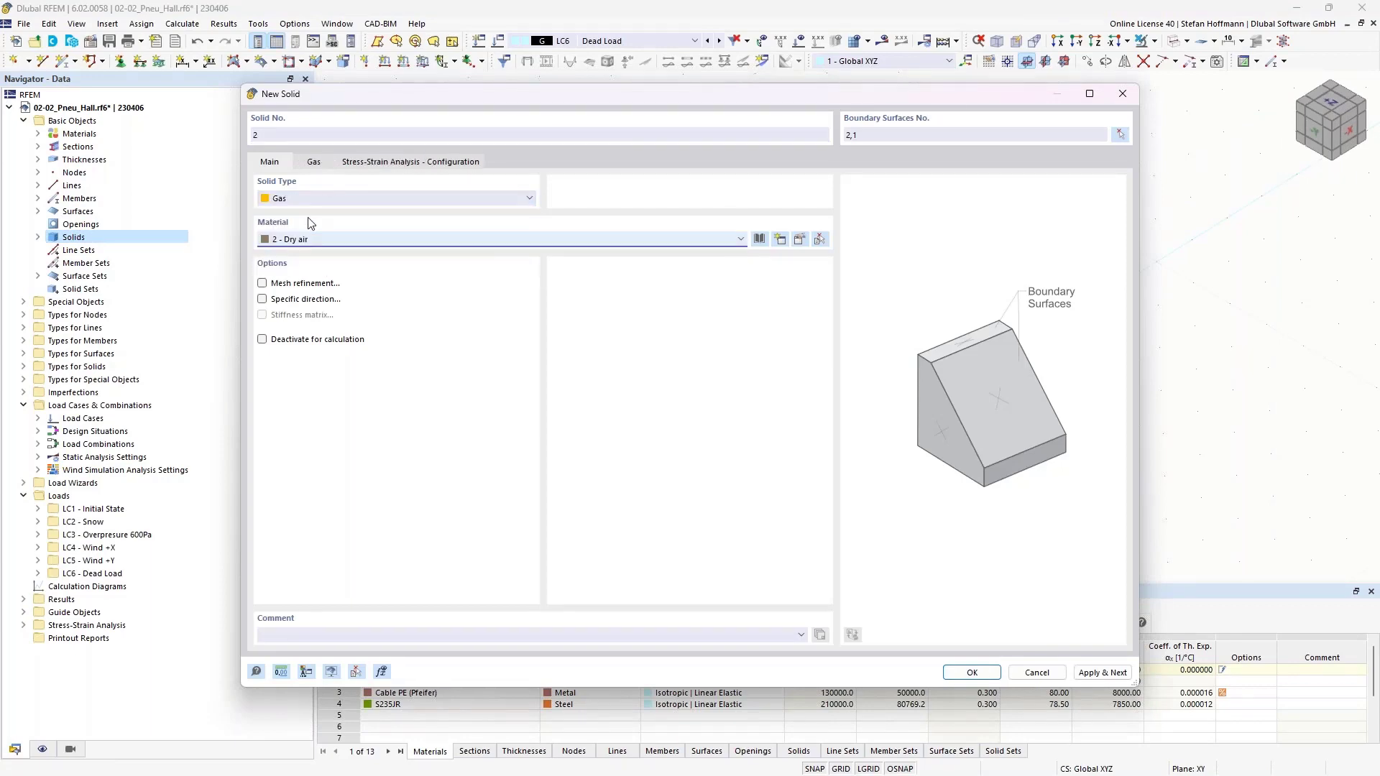
{"action": "left_click", "coordinate": [320, 162]}
Assign surfaces 3, 4, 7 and 8 as the second gas solid's boundary and create the solid.
{"action": "left_click", "coordinate": [1119, 135]}
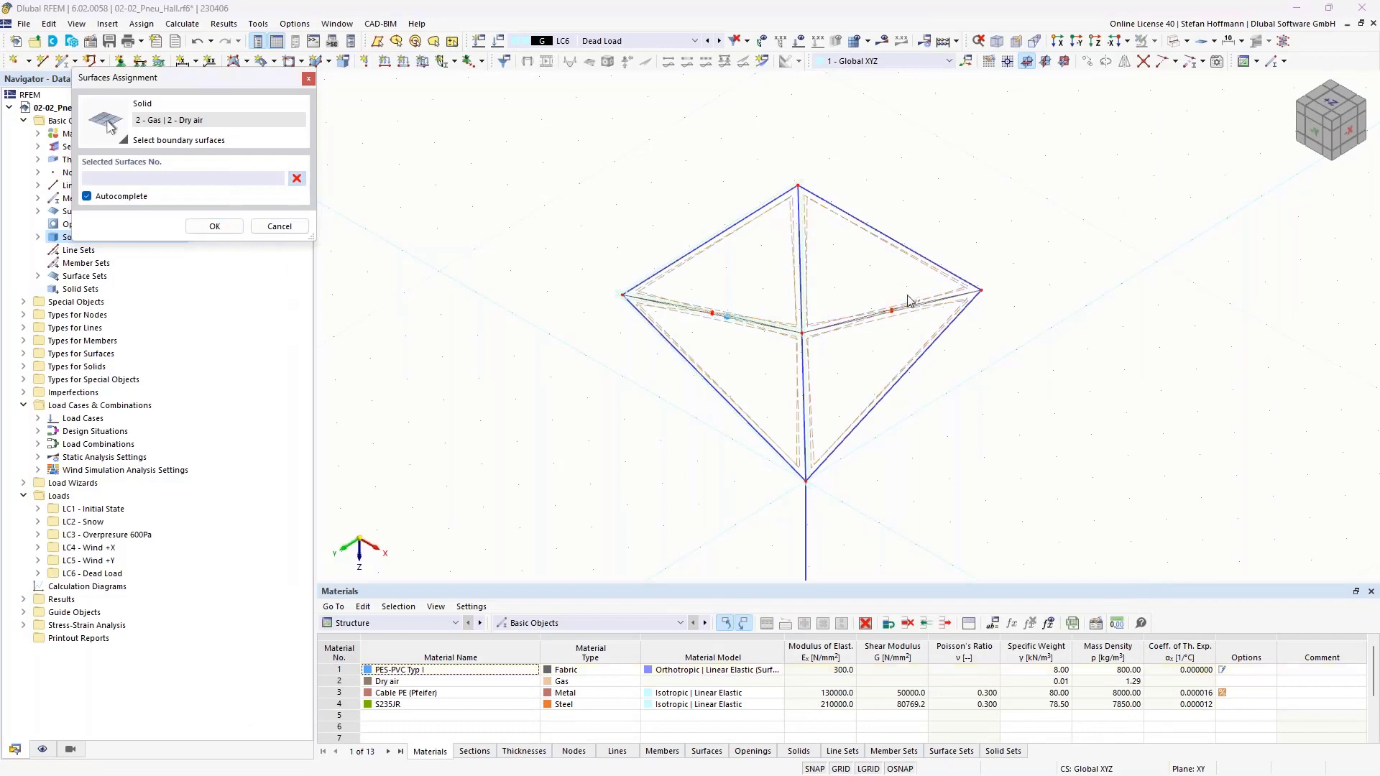
{"action": "left_click", "coordinate": [210, 226]}
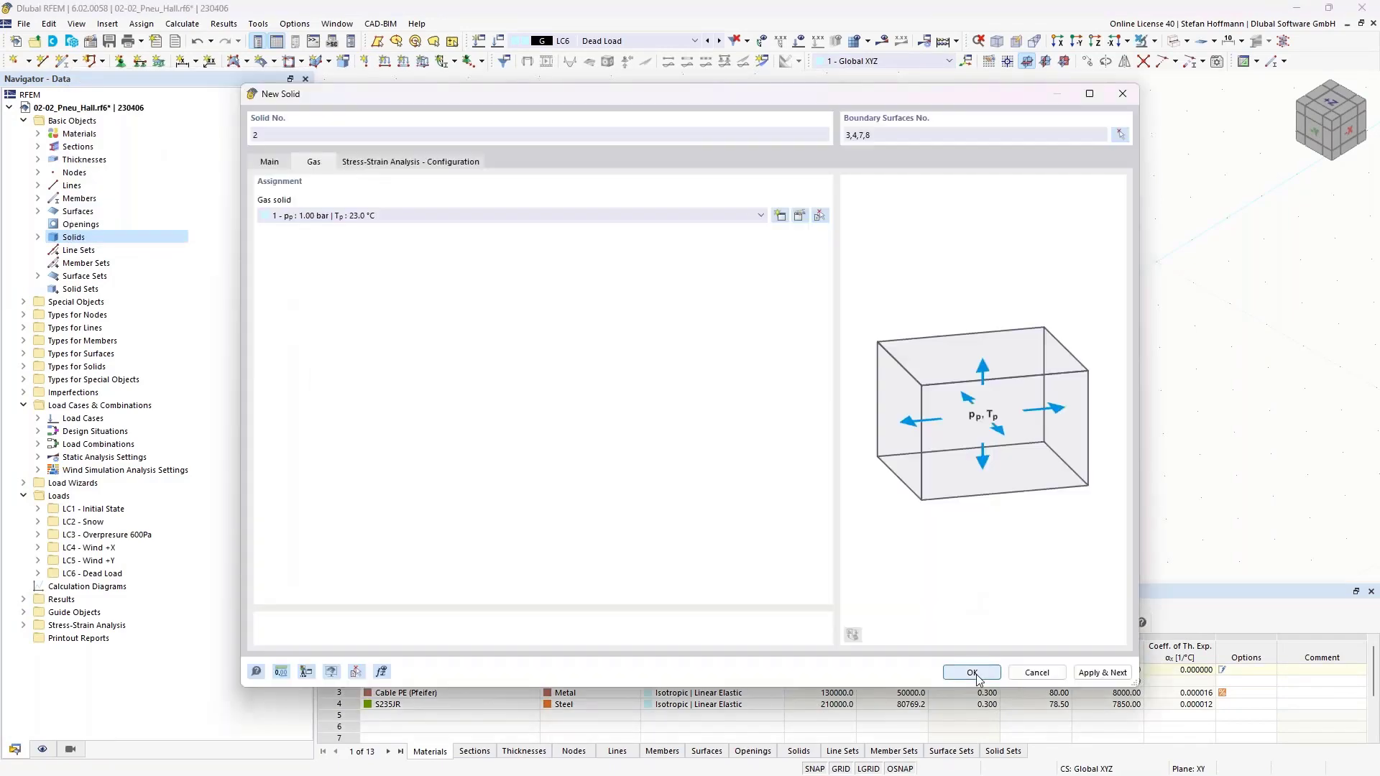
{"action": "left_click", "coordinate": [972, 670]}
Review the activated add-ons and the selected standards in the model's base data.
{"action": "middle_click_drag", "start_coordinate": [891, 323], "coordinate": [838, 324], "text": "ctrl"}
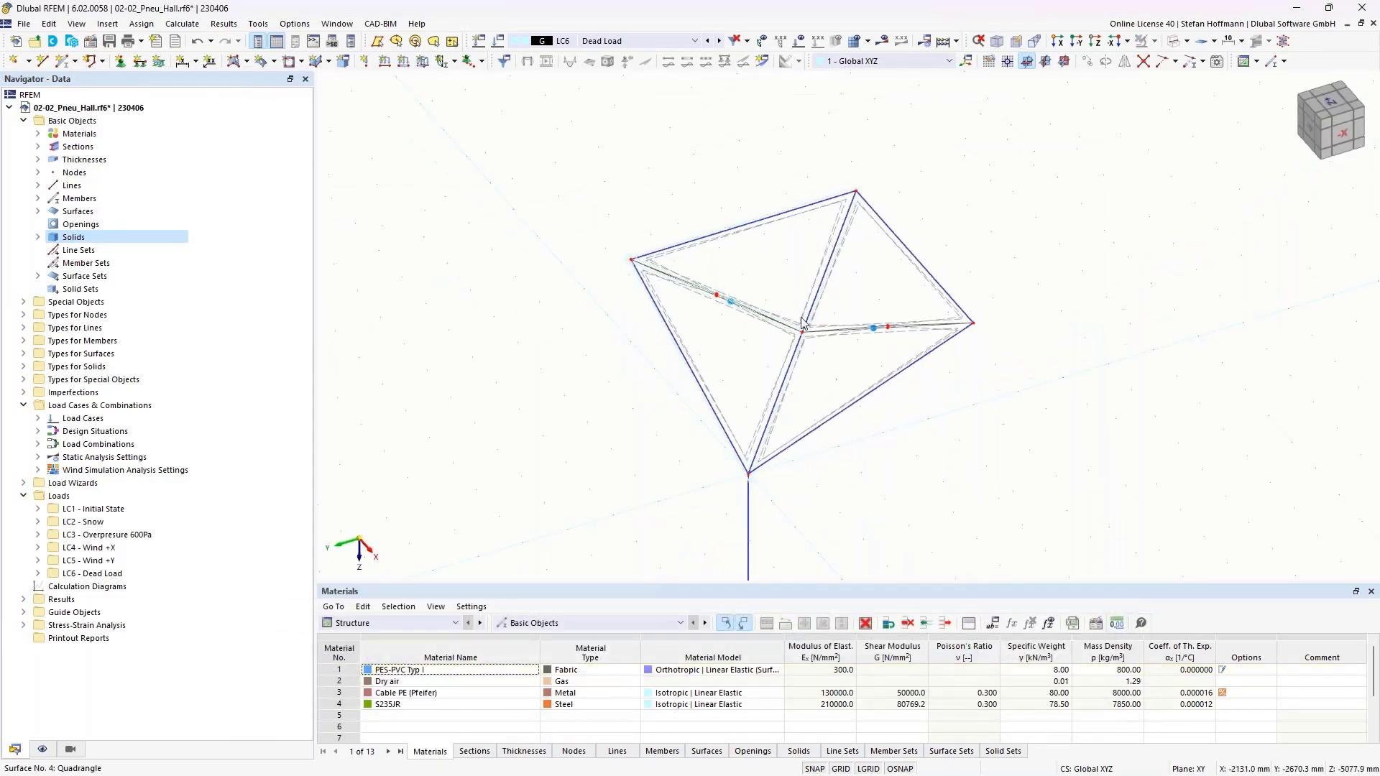
{"action": "right_click", "coordinate": [119, 107]}
{"action": "left_click", "coordinate": [153, 117]}
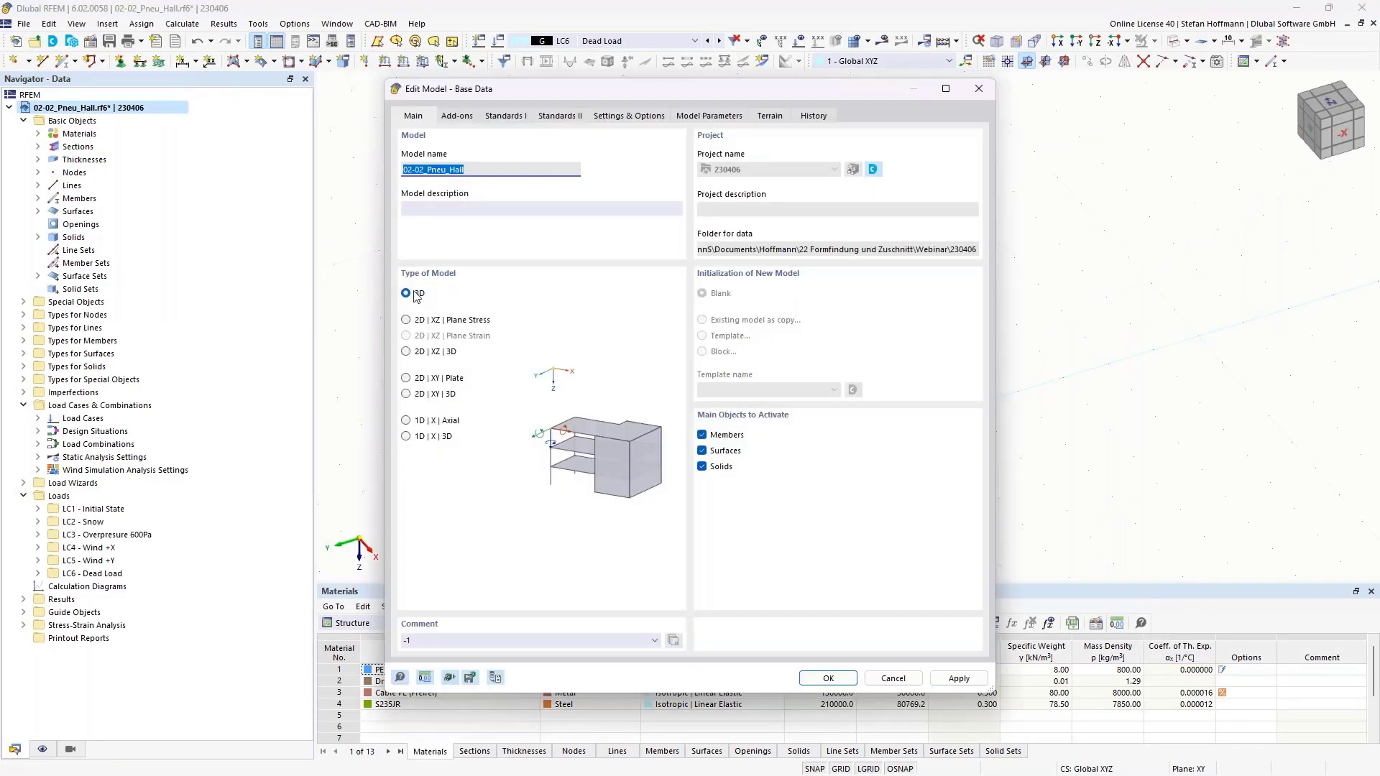
{"action": "left_click", "coordinate": [471, 117]}
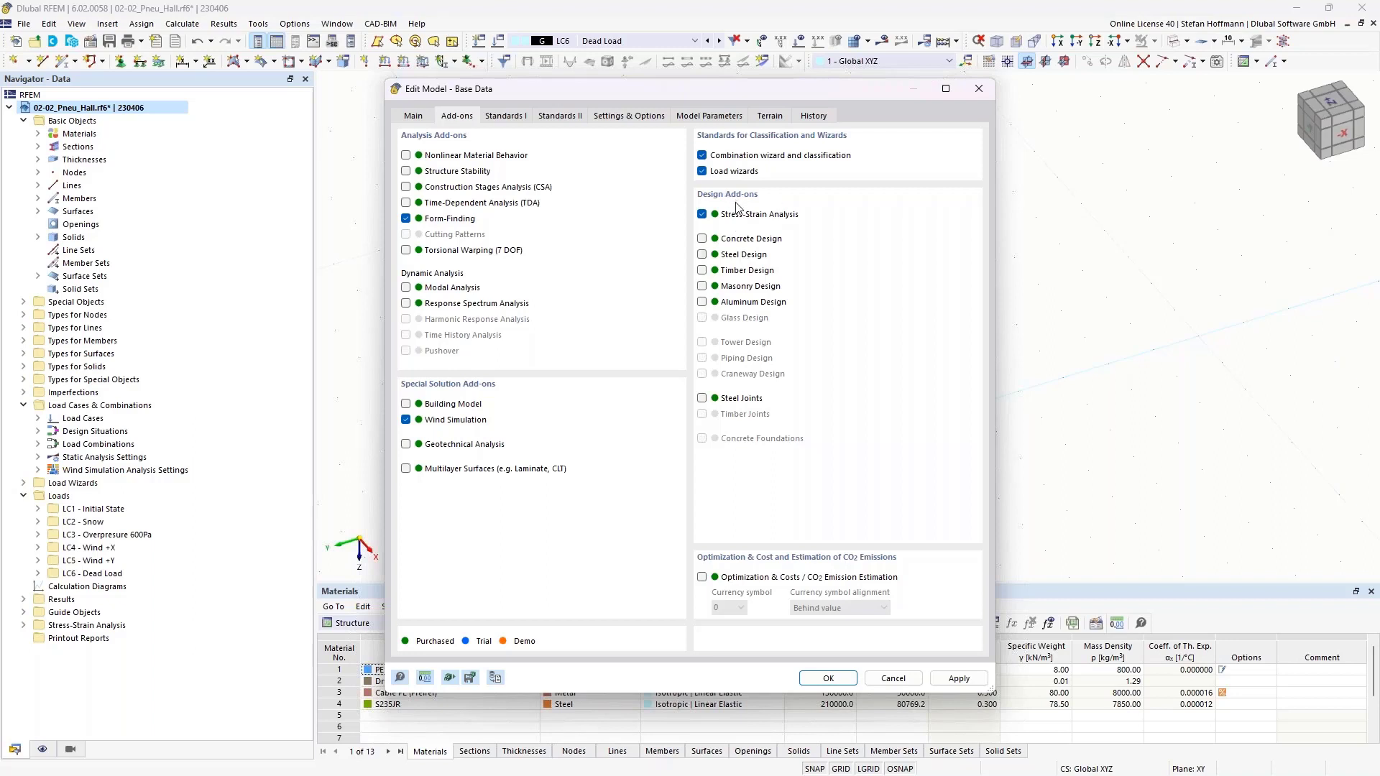
{"action": "left_click", "coordinate": [495, 119]}
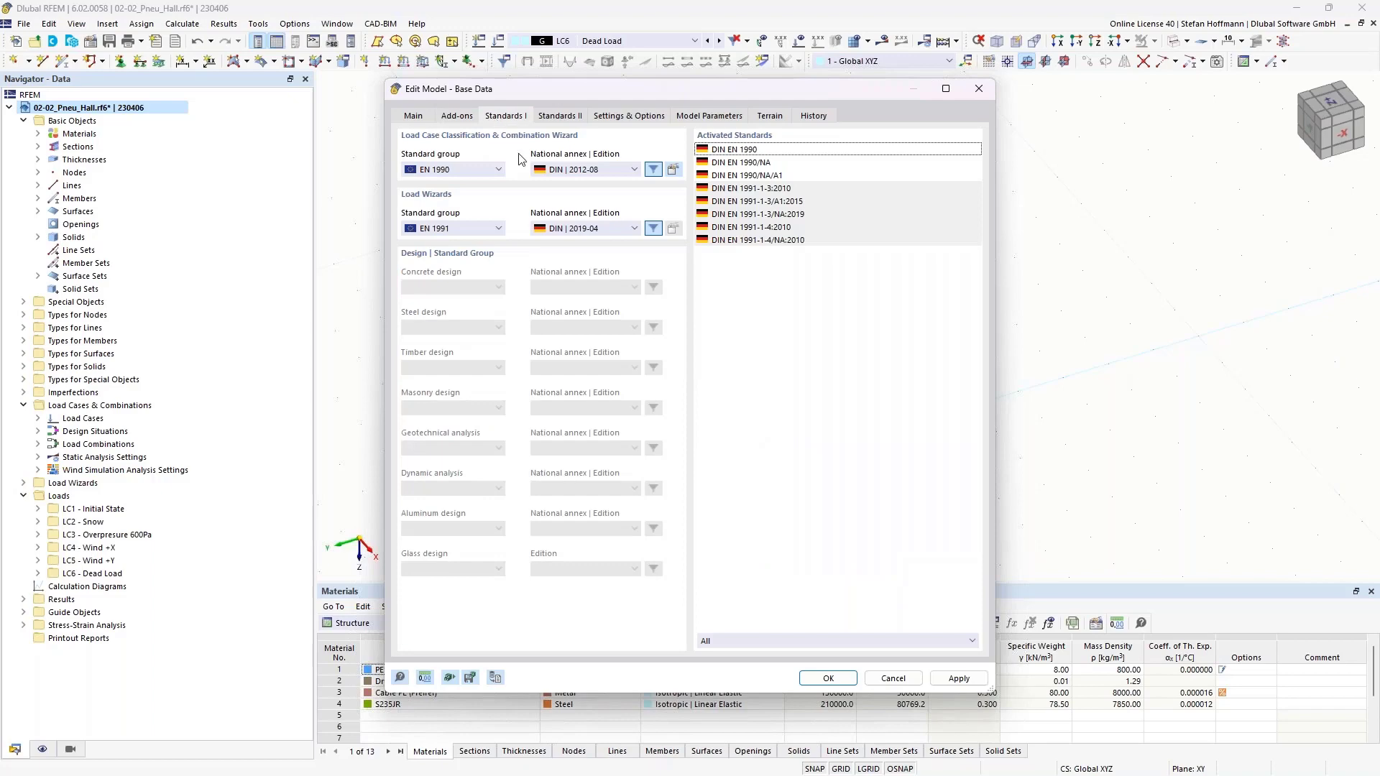
{"action": "left_click", "coordinate": [828, 680]}
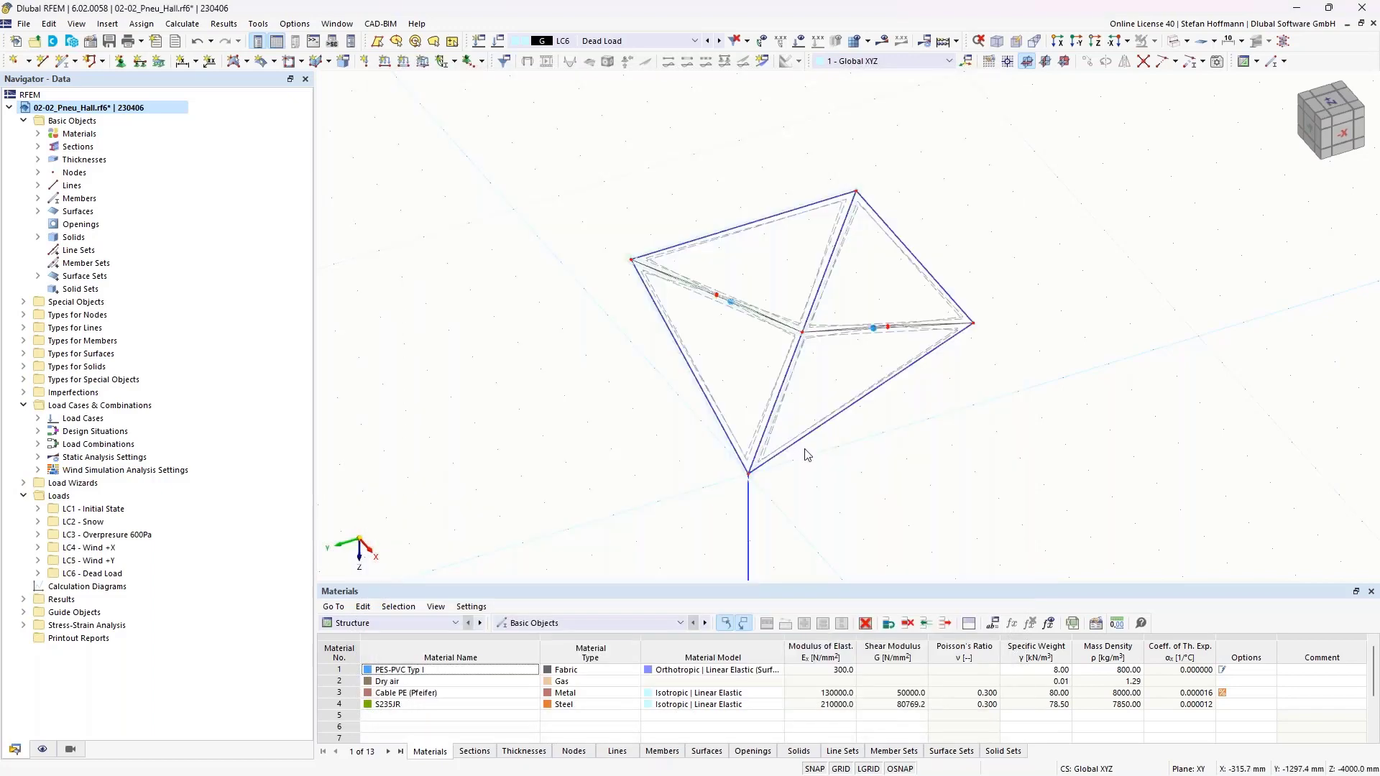
Make LC1 Initial State the current load case and review its settings without changing them.
{"action": "middle_click_drag", "start_coordinate": [920, 413], "coordinate": [752, 315]}
{"action": "middle_click_drag", "start_coordinate": [751, 315], "coordinate": [719, 281], "text": "ctrl"}
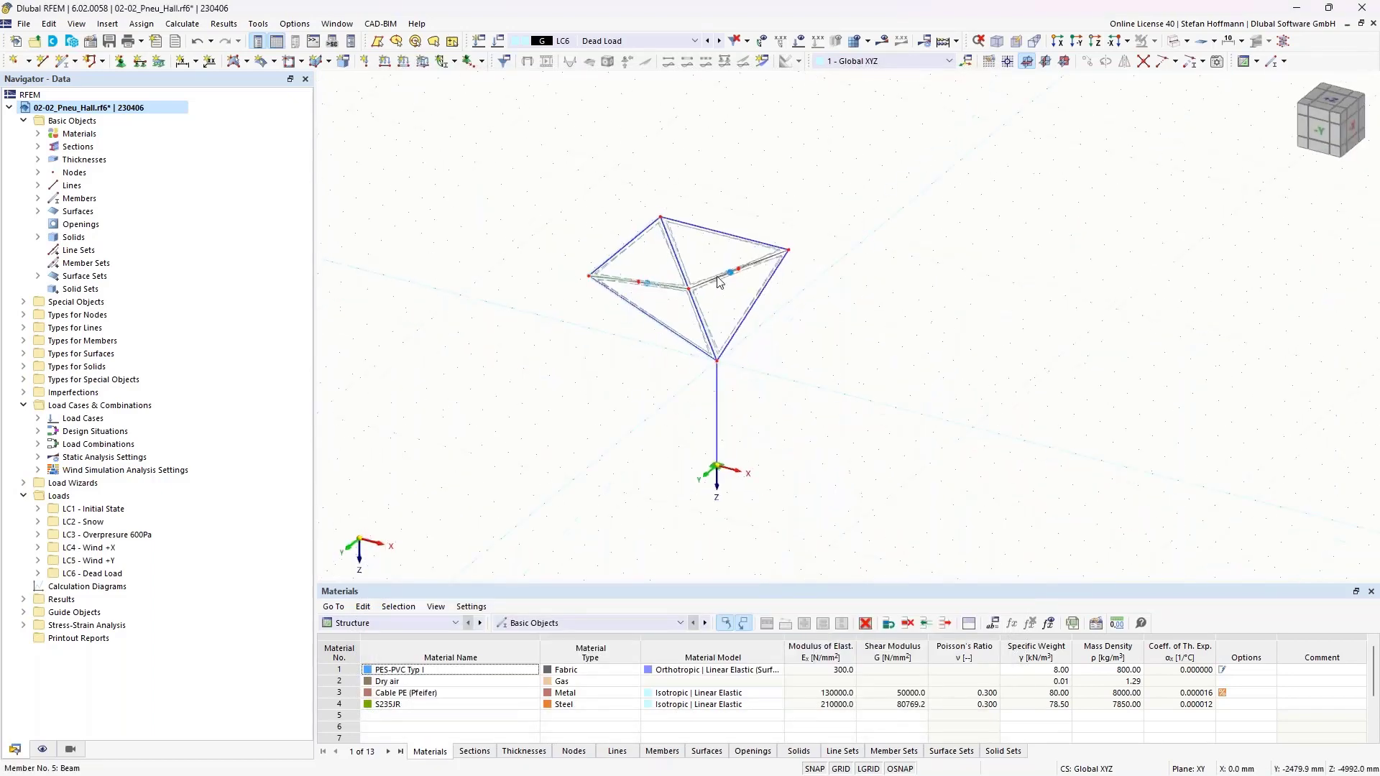
{"action": "scroll", "coordinate": [719, 277], "scroll_direction": "up", "scroll_amount": 4}
{"action": "left_click", "coordinate": [619, 40]}
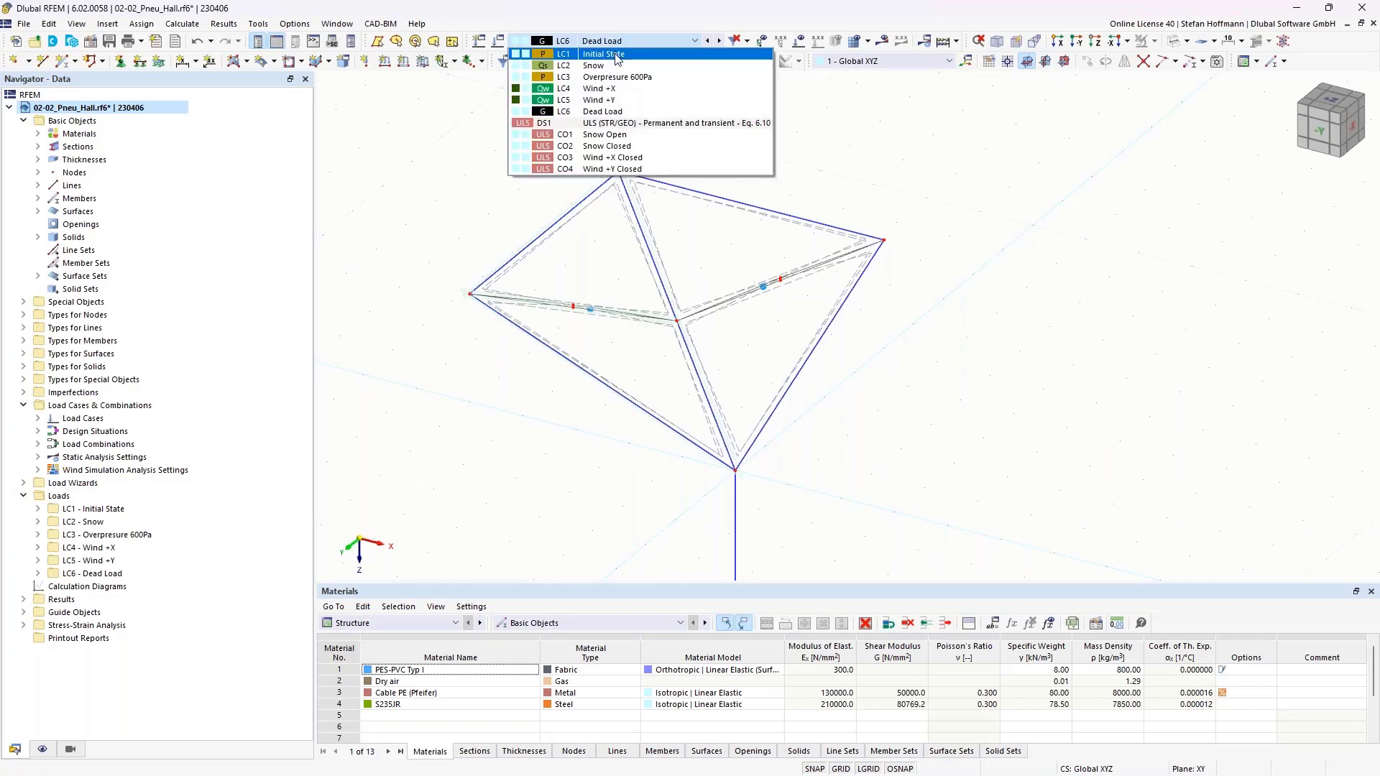
{"action": "left_click", "coordinate": [547, 51]}
{"action": "left_click", "coordinate": [499, 42]}
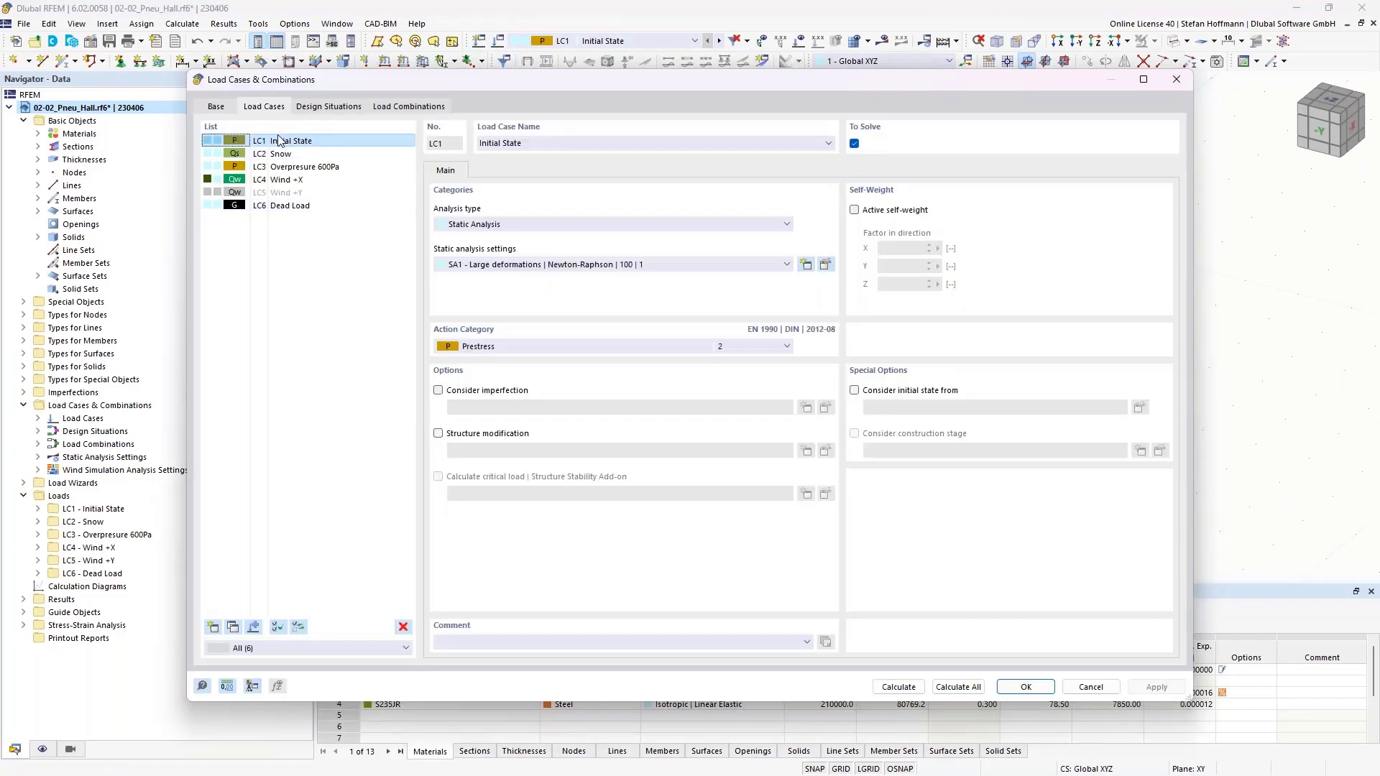
{"action": "key", "text": "Escape"}
Add a Gas solid load of 300 Pa resulting overpressure to solids 1 and 2 in LC1 - Initial State.
{"action": "middle_click_drag", "start_coordinate": [710, 288], "coordinate": [661, 291], "text": "ctrl"}
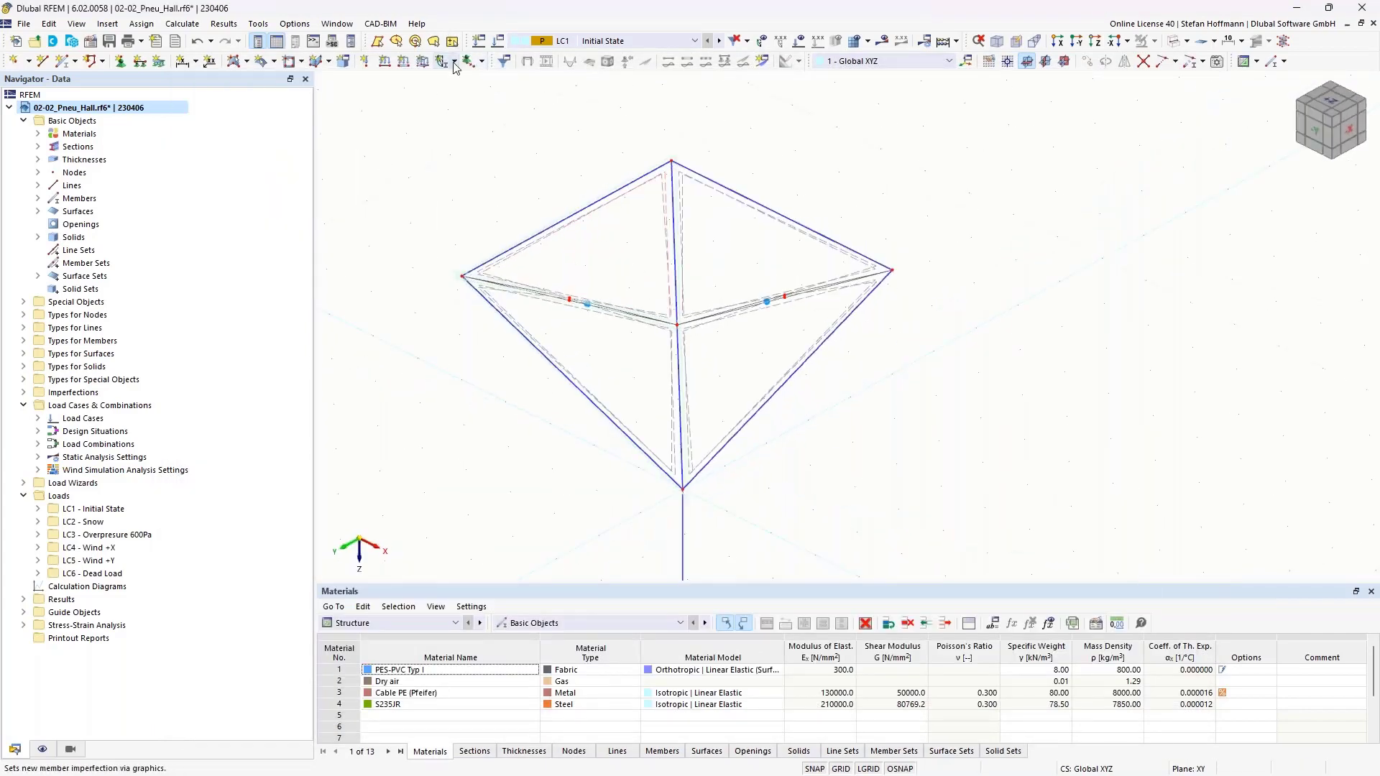
{"action": "left_click", "coordinate": [482, 63]}
{"action": "left_click", "coordinate": [496, 96]}
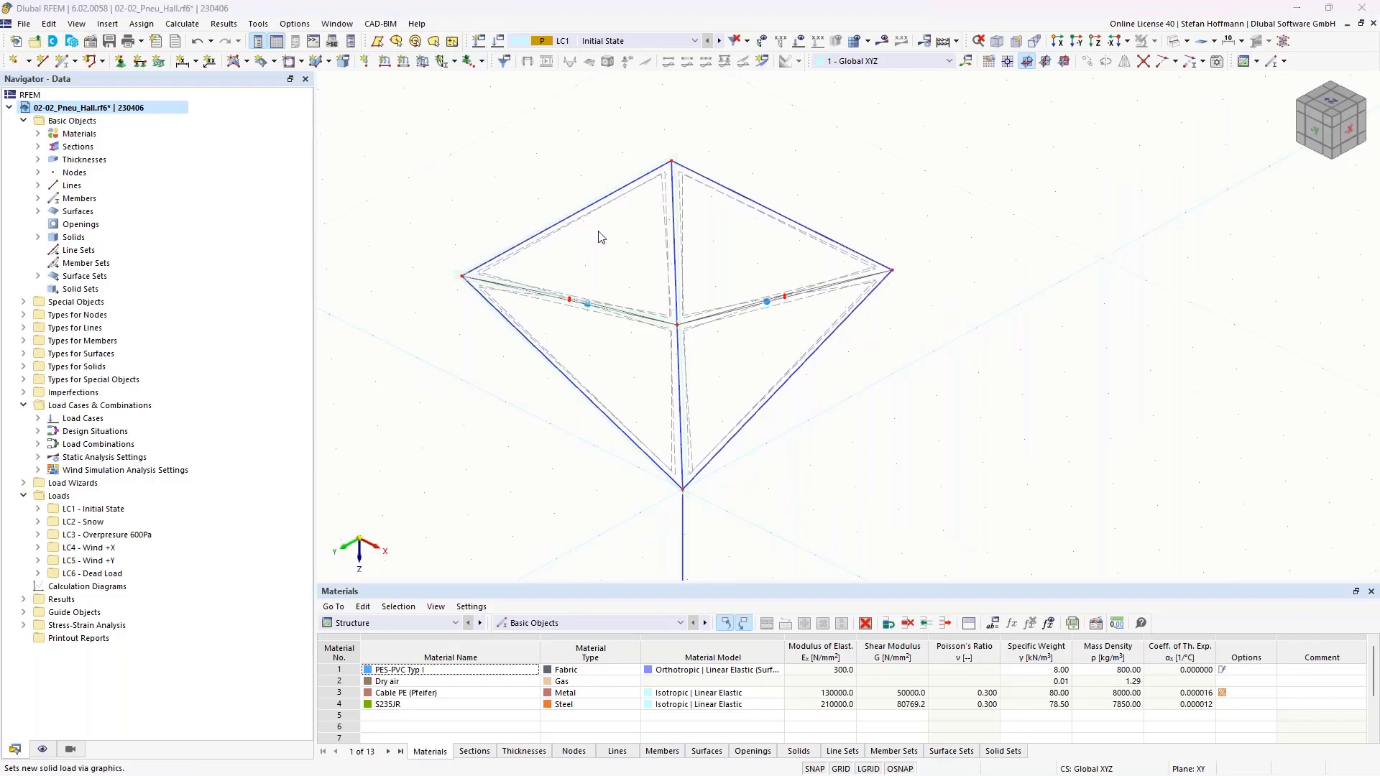
{"action": "left_click", "coordinate": [396, 259]}
{"action": "left_click", "coordinate": [369, 330]}
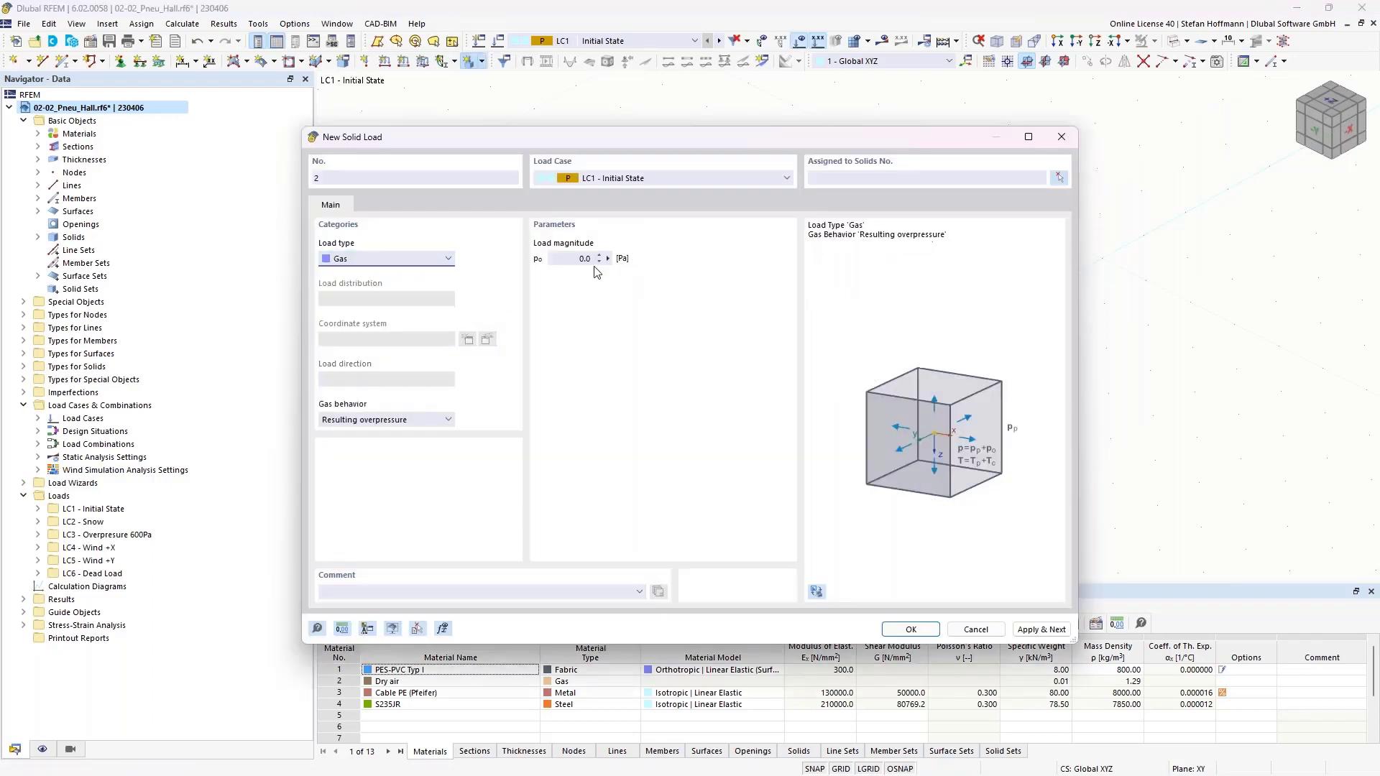
{"action": "left_click", "coordinate": [593, 258]}
{"action": "left_click", "coordinate": [1015, 180]}
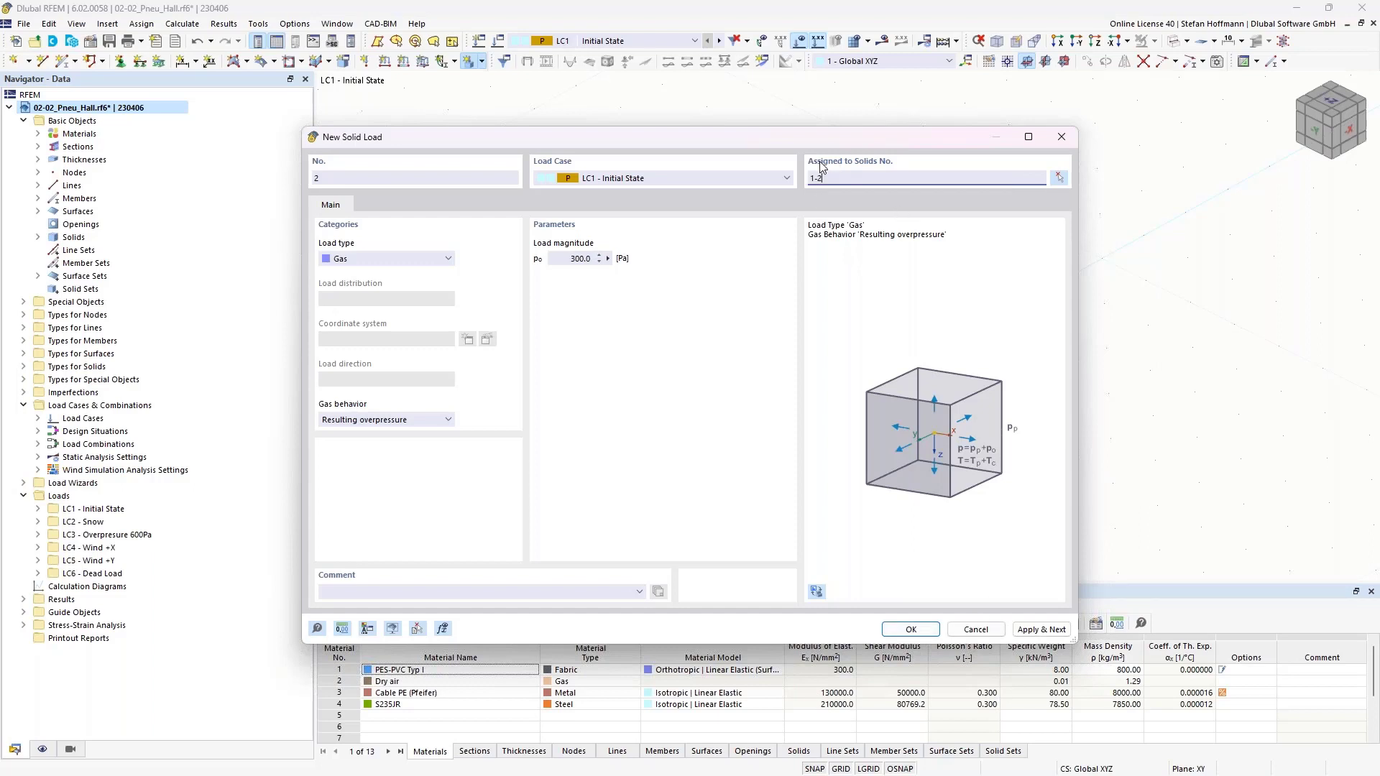
{"action": "left_click", "coordinate": [929, 629]}
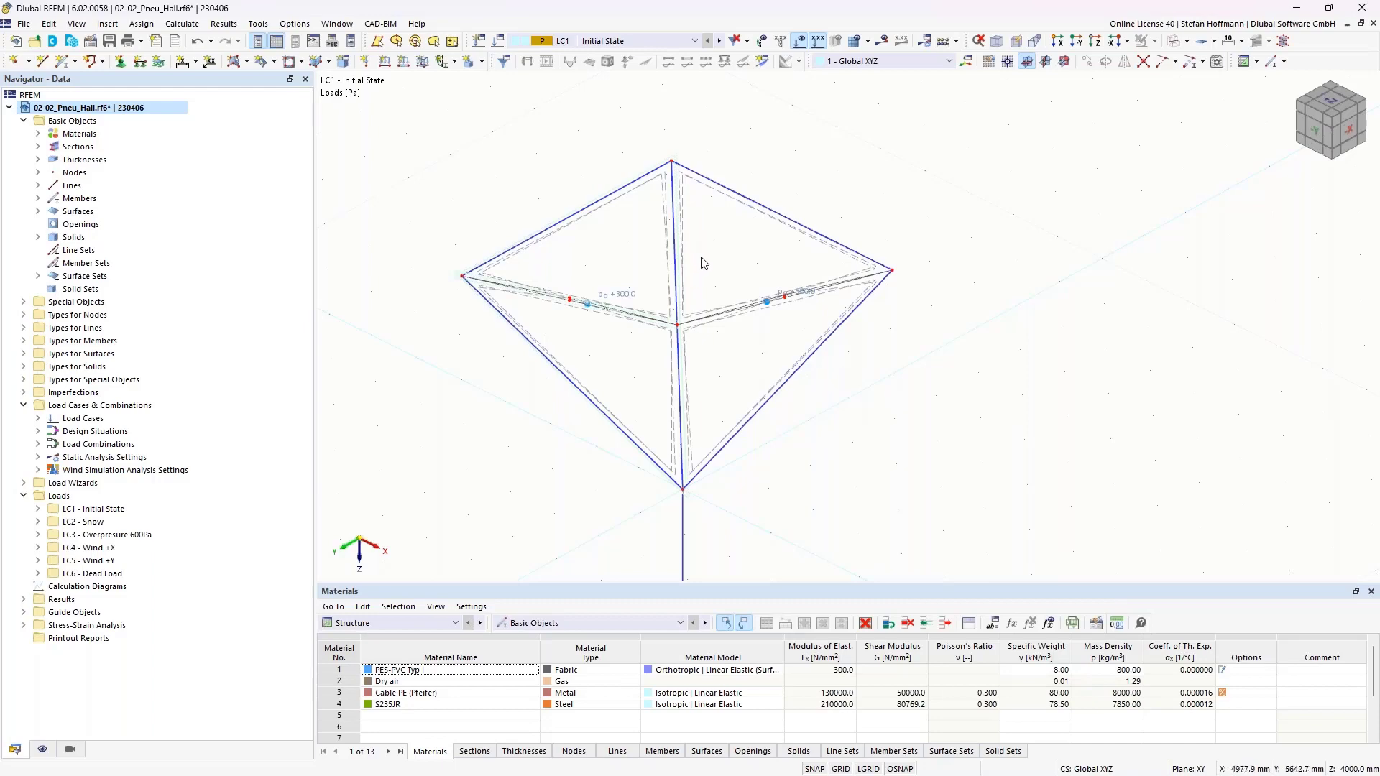
Create a continuous surface set from surfaces 3 and 4 with the comment "top".
{"action": "scroll", "coordinate": [704, 268], "scroll_direction": "up", "scroll_amount": 8}
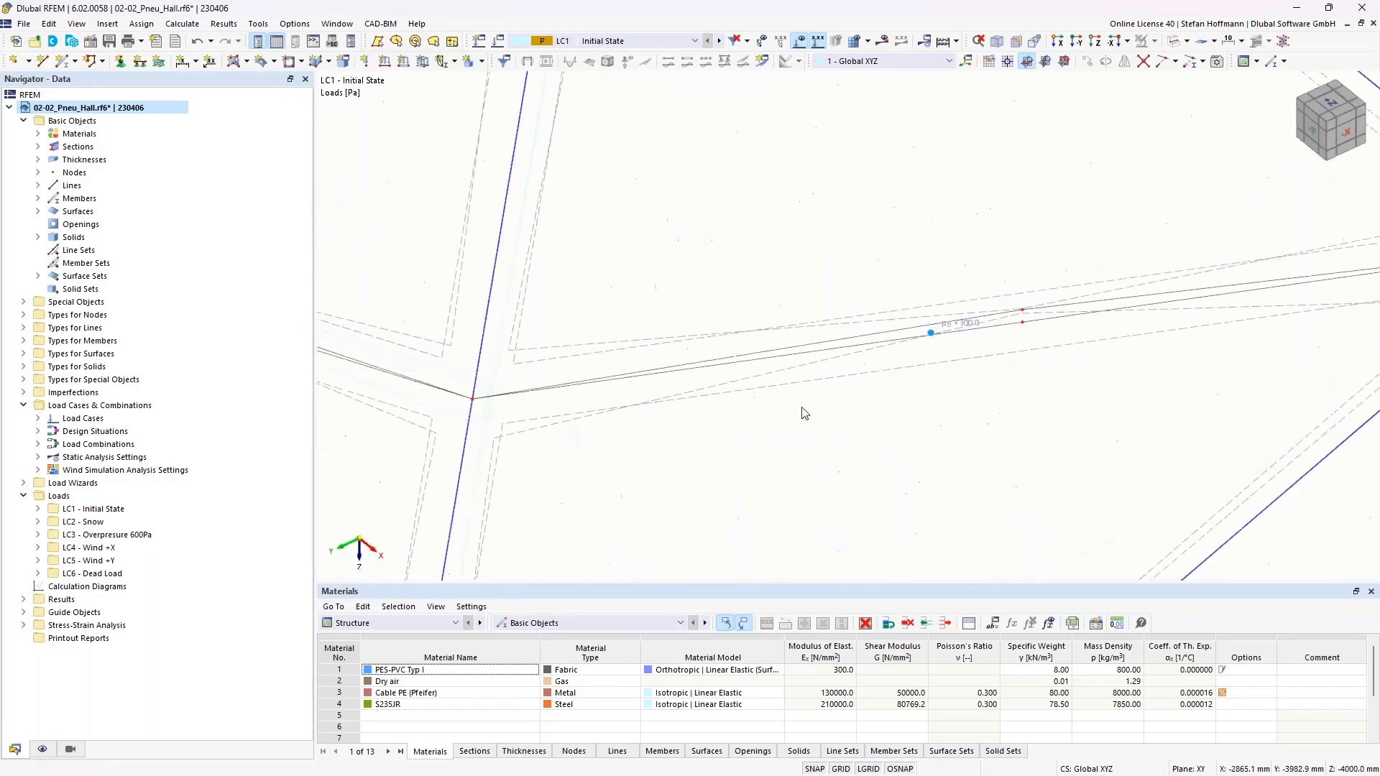
{"action": "middle_click_drag", "start_coordinate": [782, 399], "coordinate": [786, 298]}
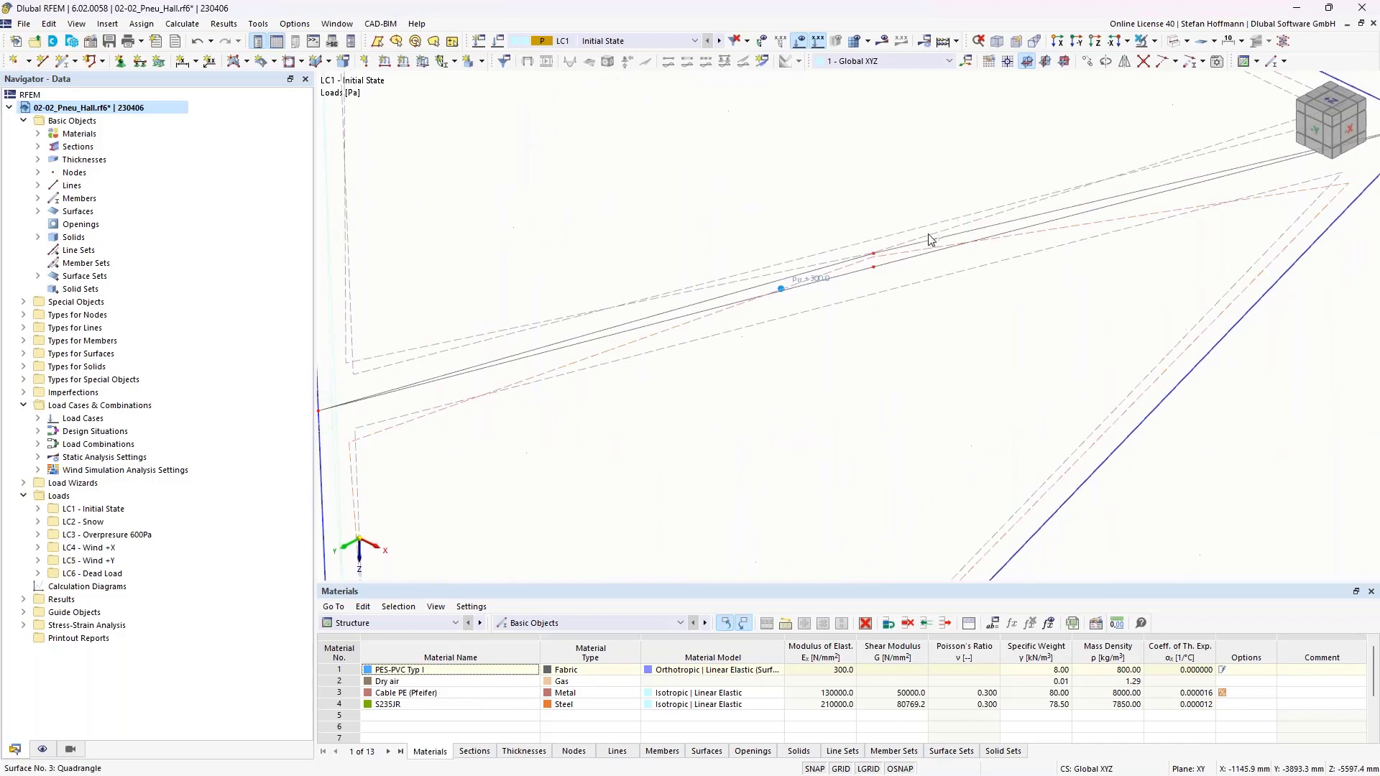
{"action": "scroll", "coordinate": [1257, 228], "scroll_direction": "down", "scroll_amount": 3}
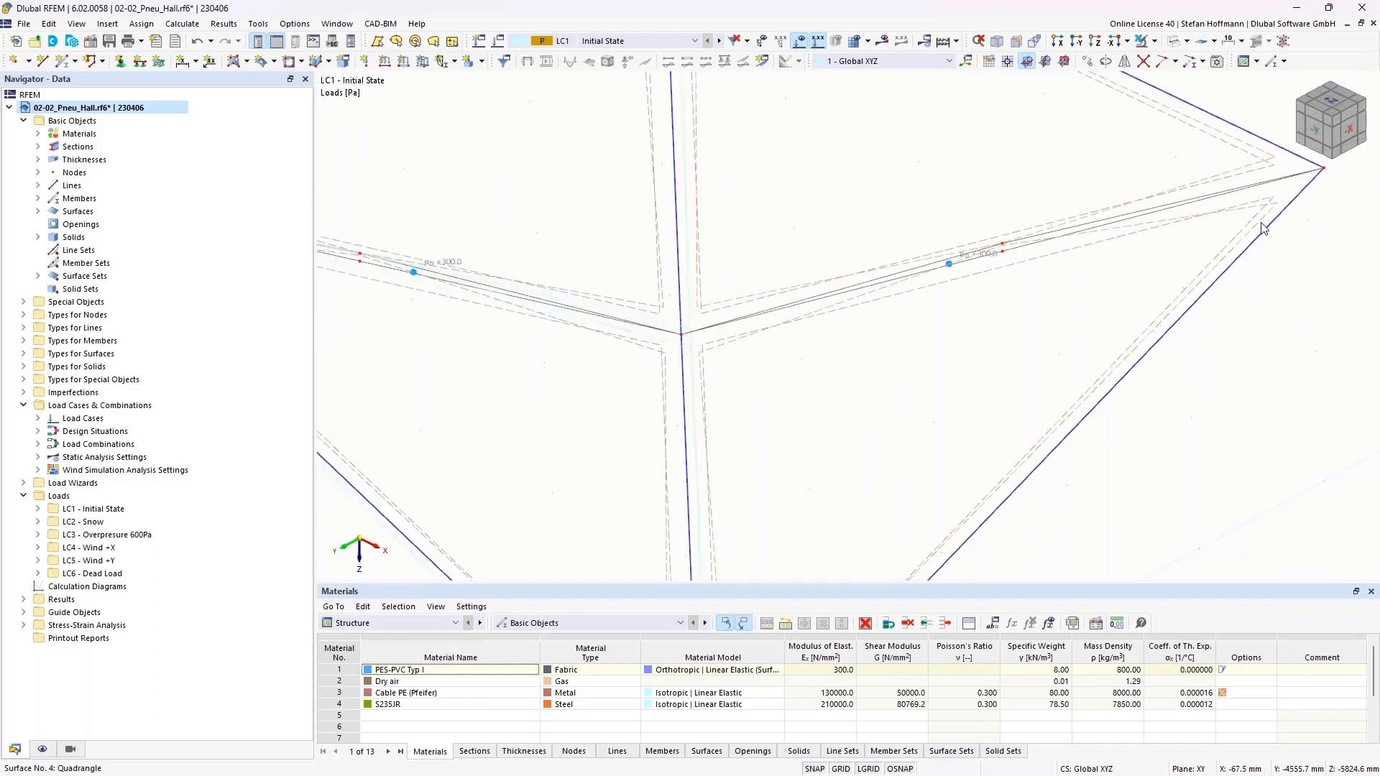
{"action": "right_click", "coordinate": [1263, 229]}
{"action": "left_click", "coordinate": [1136, 375]}
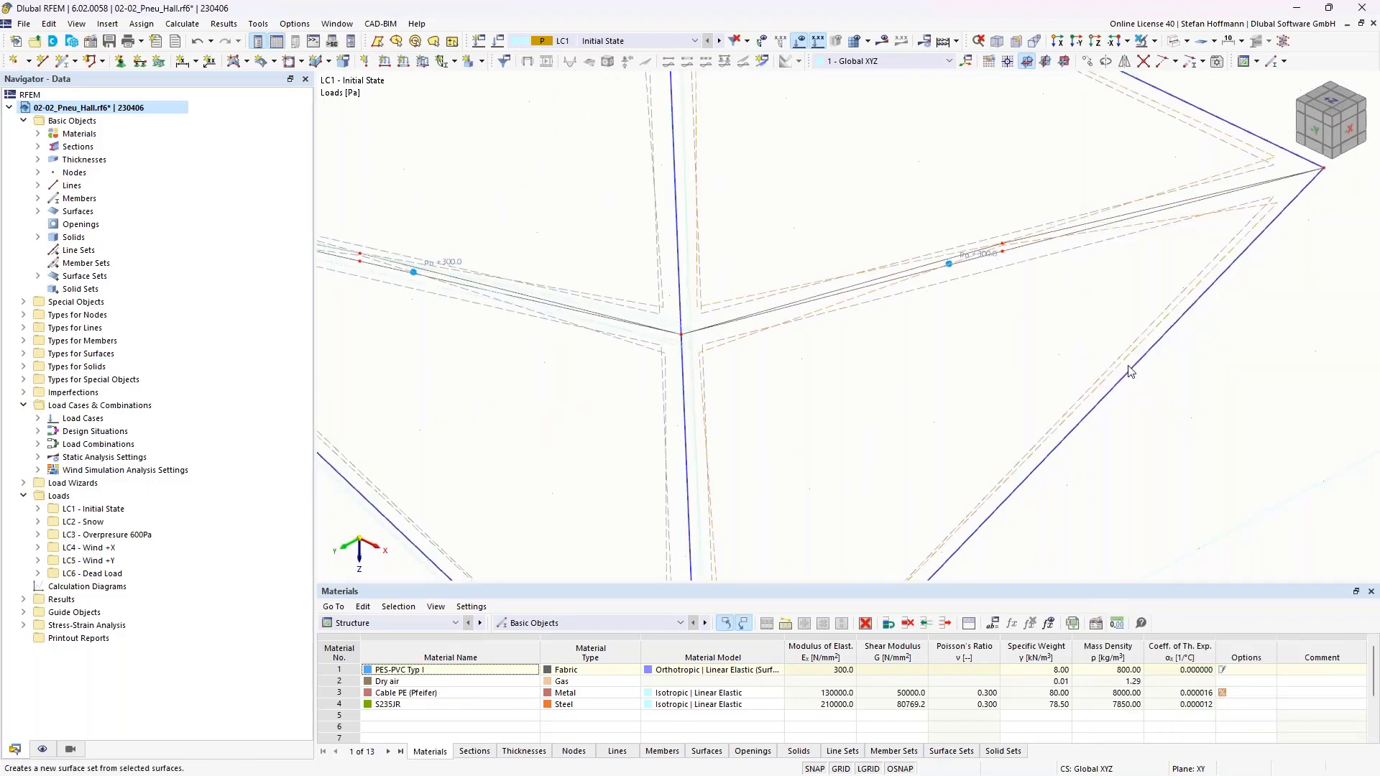
{"action": "left_click", "coordinate": [388, 651]}
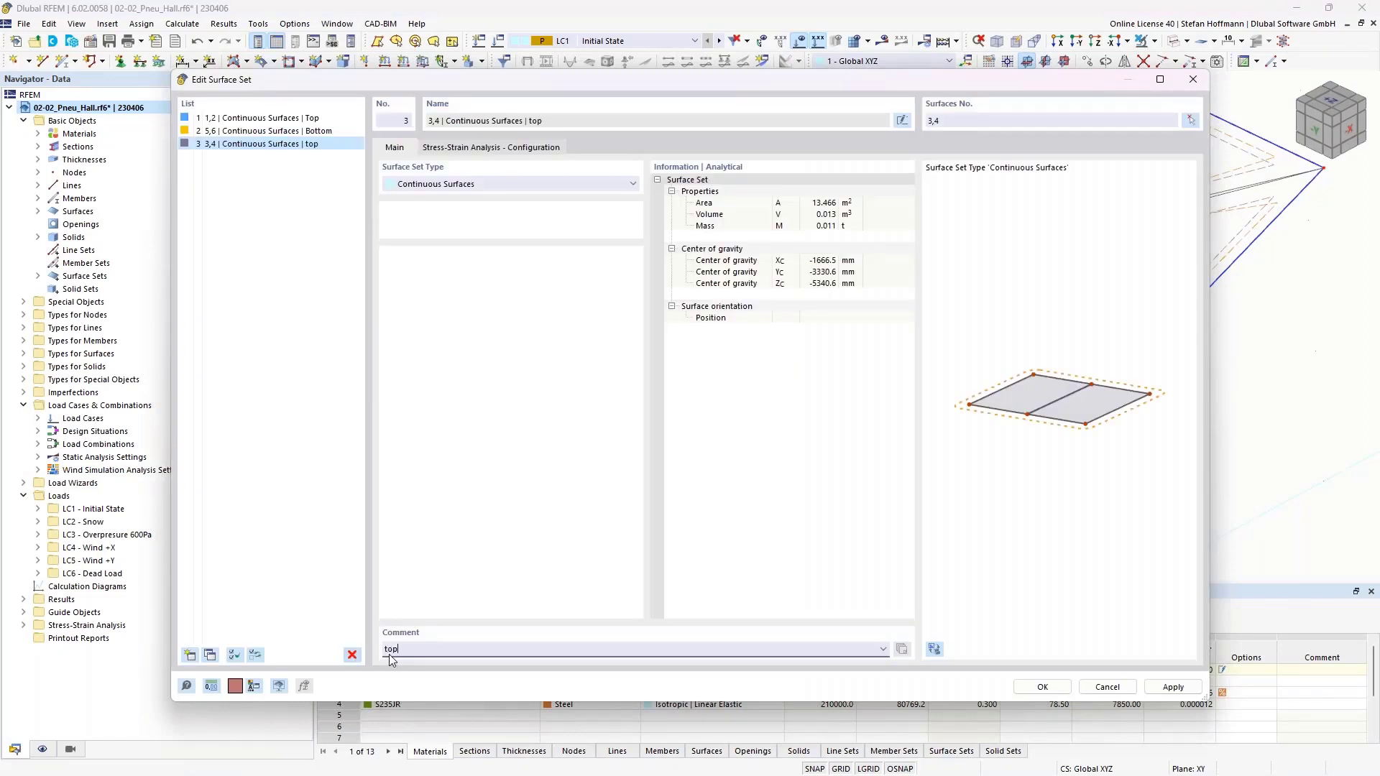
Create another continuous surface set from surfaces 7 and 8, picked in the model.
{"action": "left_click", "coordinate": [191, 654]}
{"action": "left_click", "coordinate": [1191, 121]}
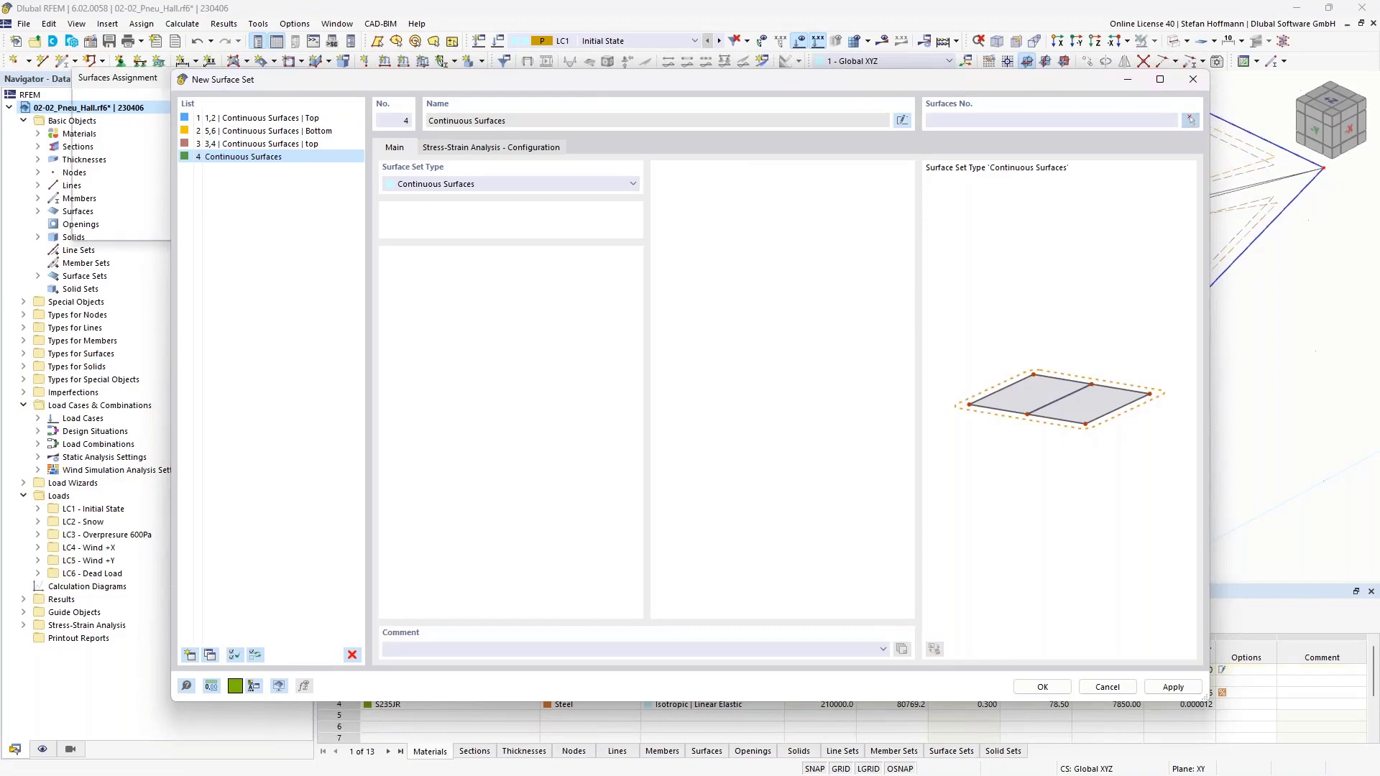
{"action": "left_click", "coordinate": [1261, 171]}
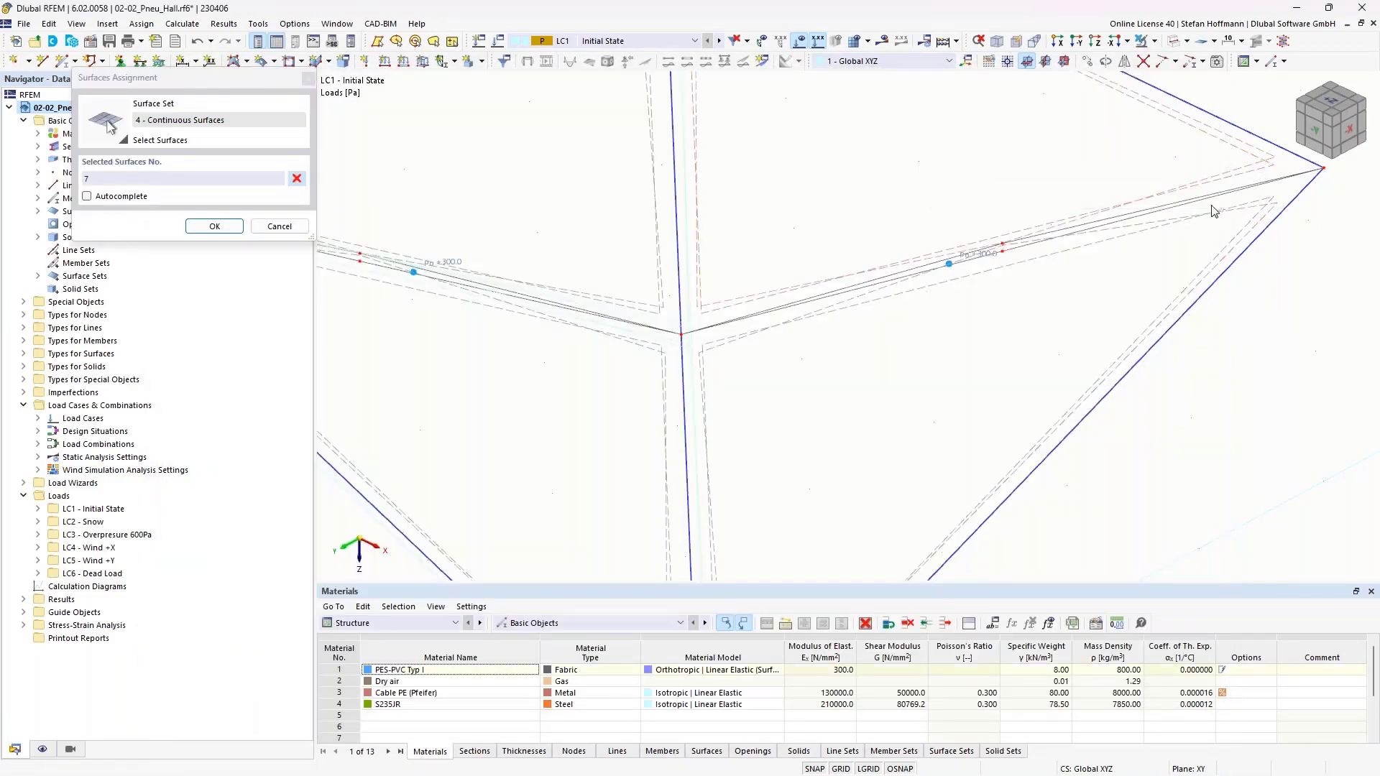
{"action": "left_click", "coordinate": [1214, 213]}
{"action": "left_click", "coordinate": [215, 227]}
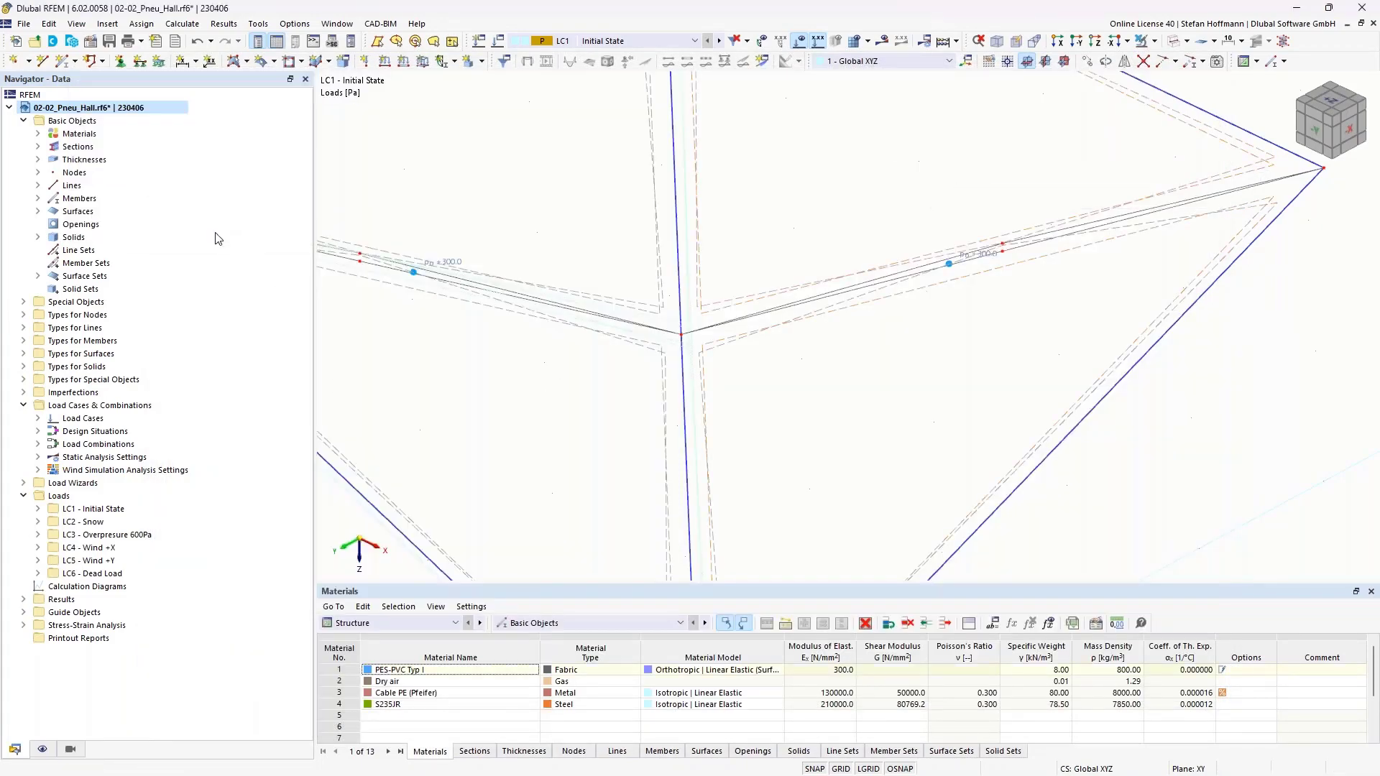
{"action": "key", "text": "Return"}
Add the comment "bottom" to the surface set containing surfaces 7 and 8.
{"action": "scroll", "coordinate": [488, 186], "scroll_direction": "down", "scroll_amount": 3}
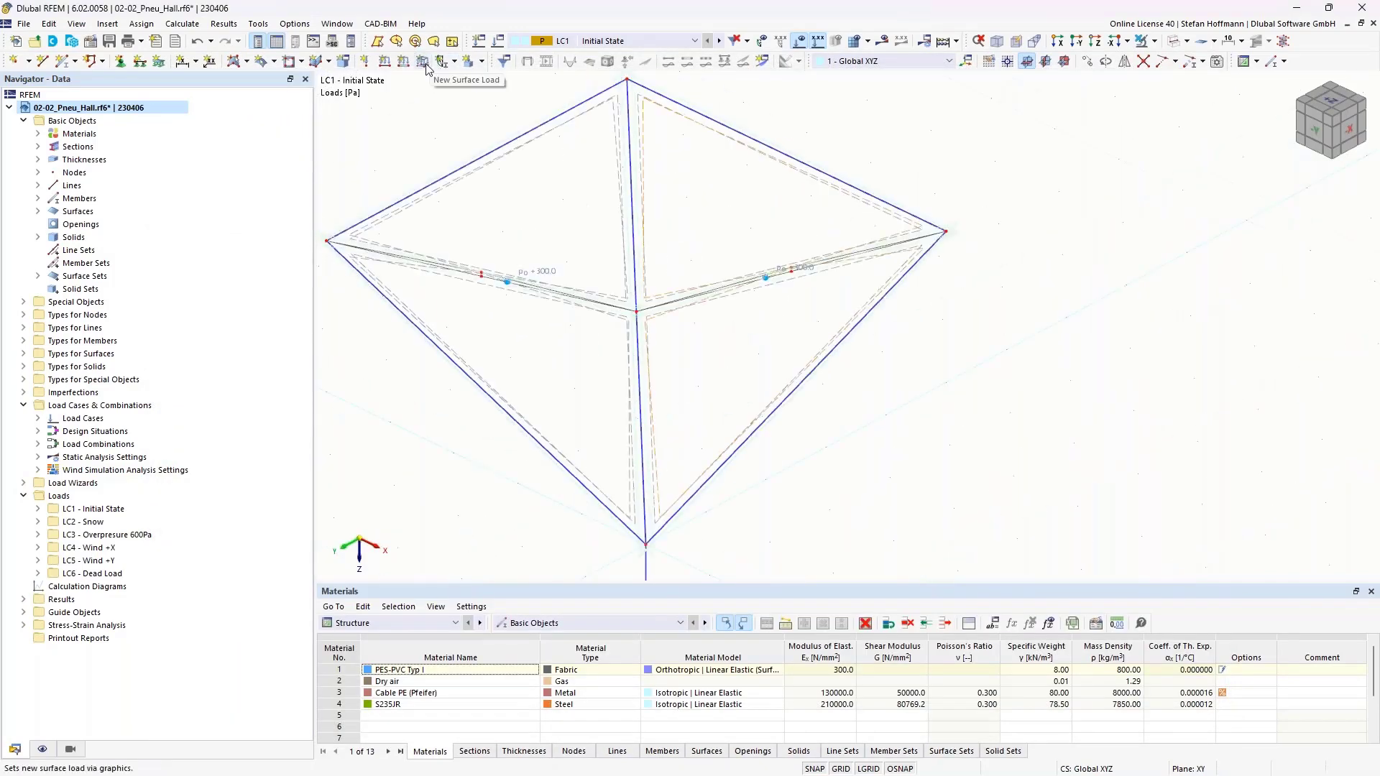
{"action": "left_click", "coordinate": [38, 276]}
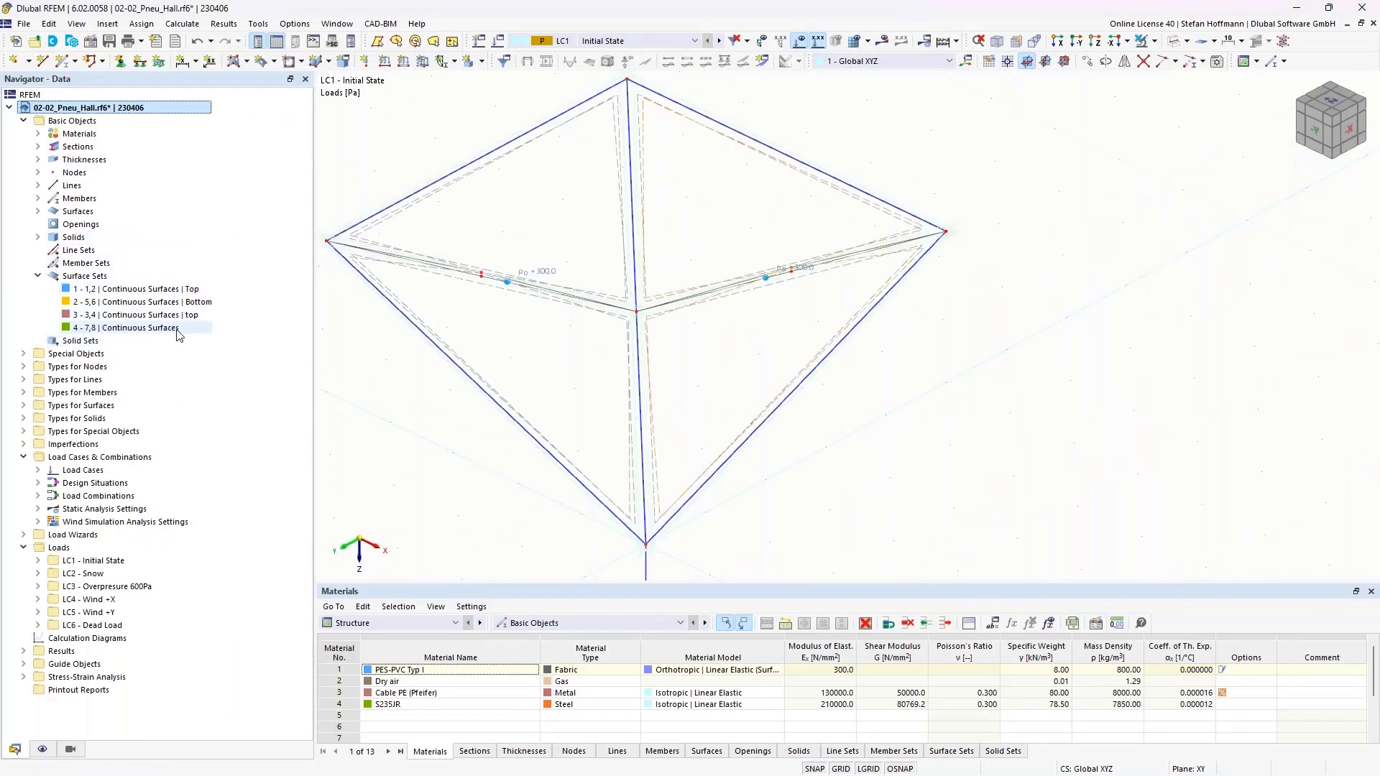
{"action": "double_click", "coordinate": [129, 328]}
{"action": "left_click", "coordinate": [635, 650]}
{"action": "type", "text": "bottom"}
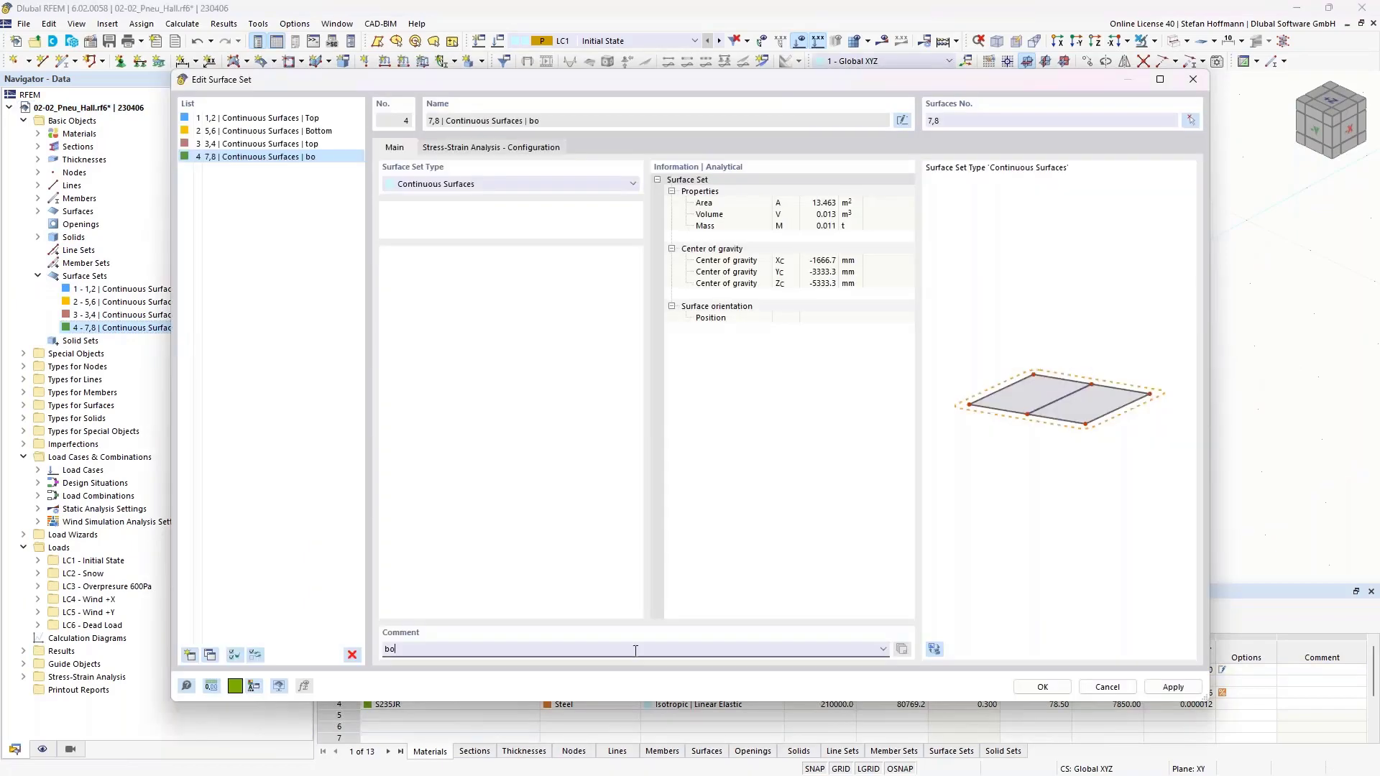
{"action": "left_click", "coordinate": [1042, 686]}
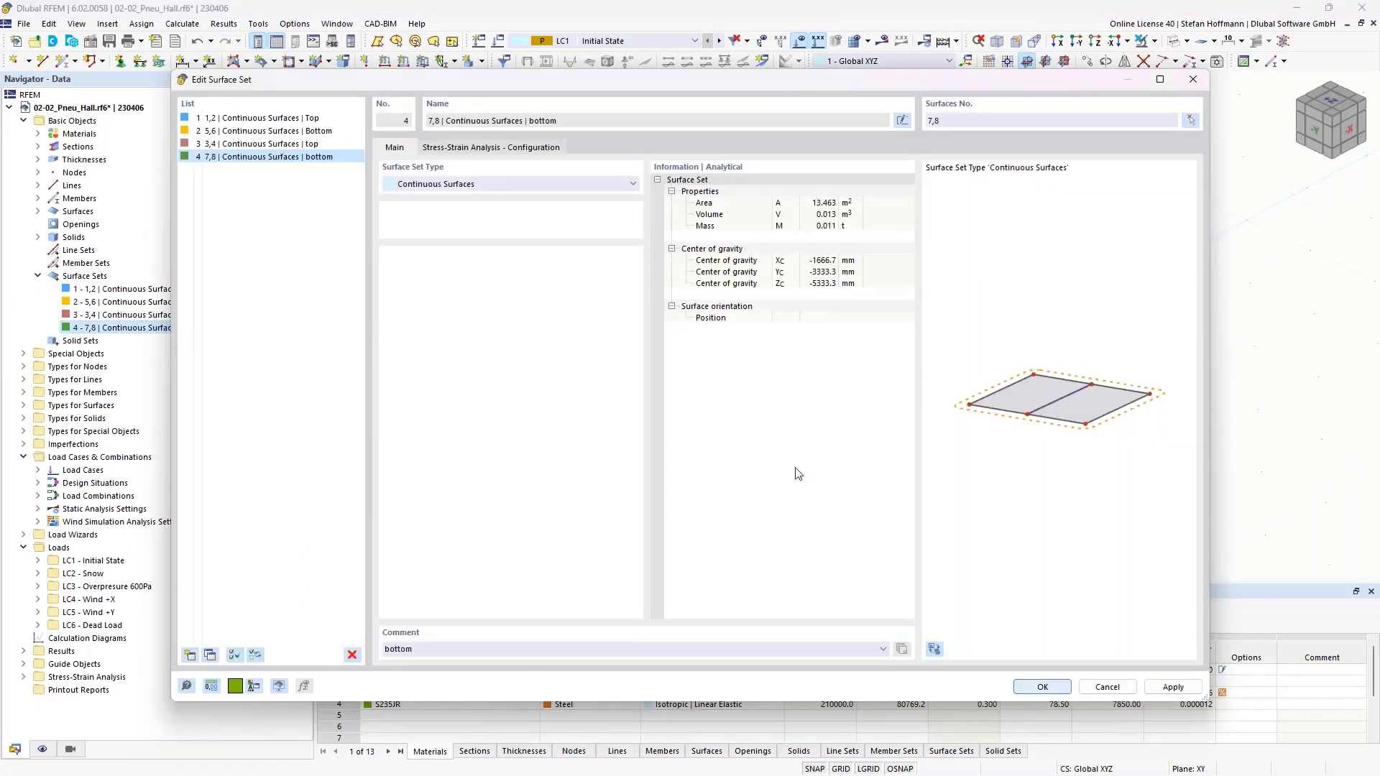
Add a form-finding surface set load in LC1 with 4 kN/m along x and y for surface sets 1 and 3.
{"action": "left_click", "coordinate": [482, 62]}
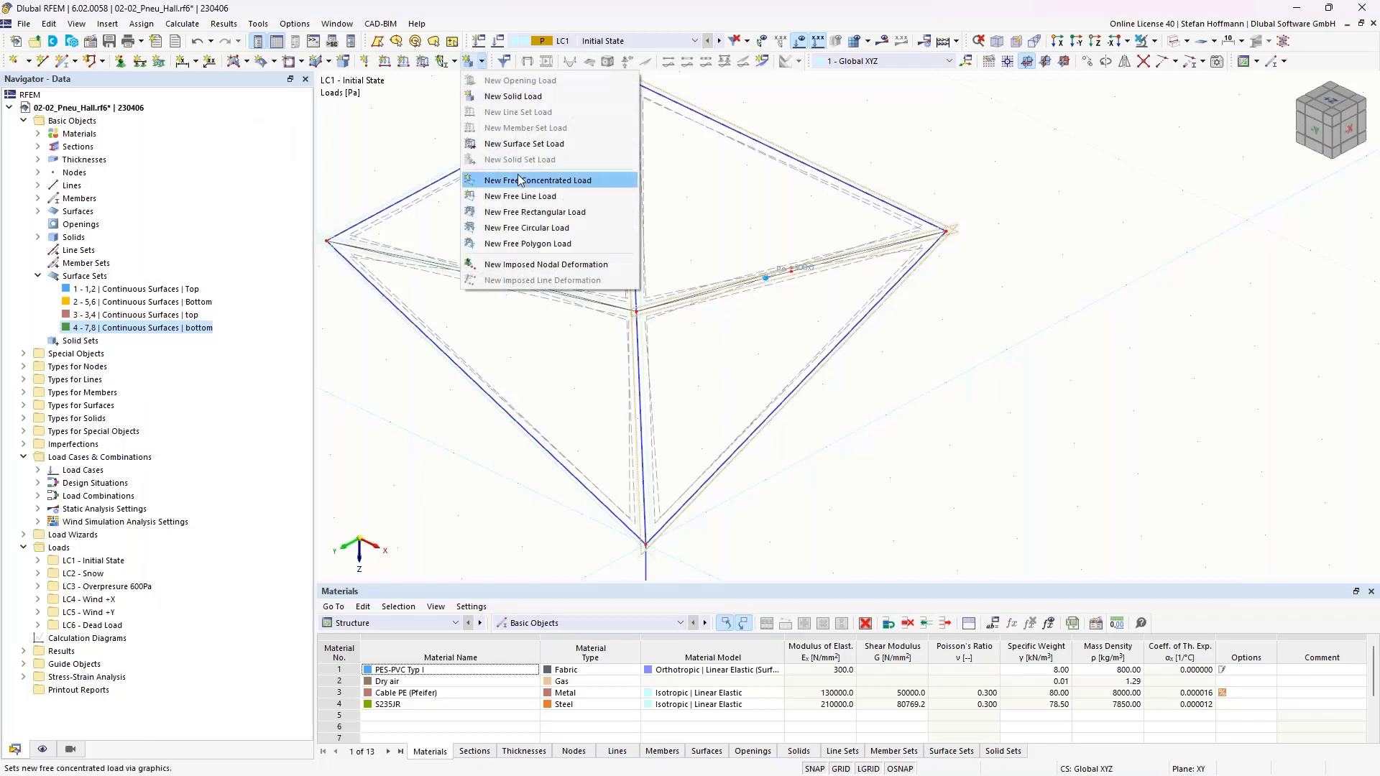
{"action": "left_click", "coordinate": [532, 146]}
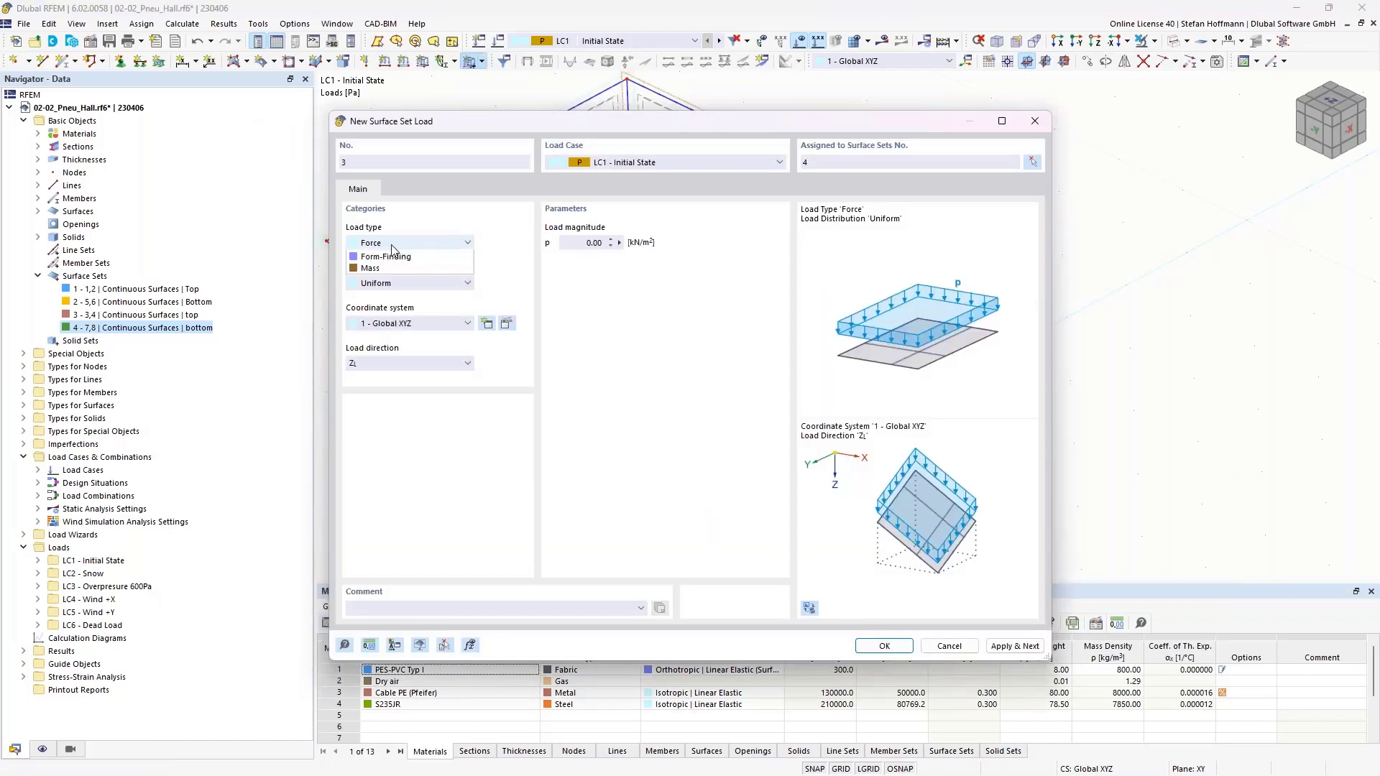
{"action": "left_click", "coordinate": [409, 243]}
{"action": "left_click", "coordinate": [410, 324]}
{"action": "double_click", "coordinate": [589, 322]}
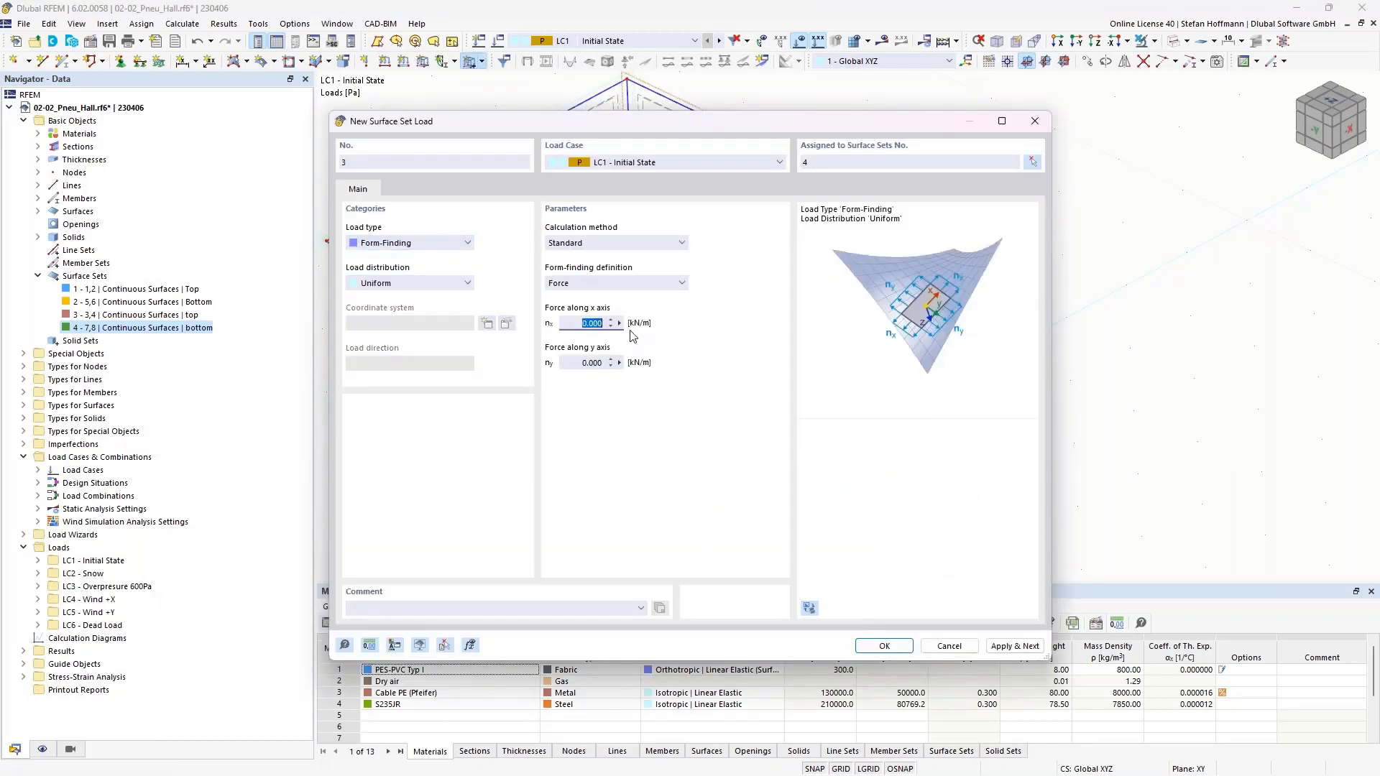
{"action": "type", "text": "4"}
{"action": "double_click", "coordinate": [587, 362]}
{"action": "type", "text": "4"}
{"action": "double_click", "coordinate": [823, 162]}
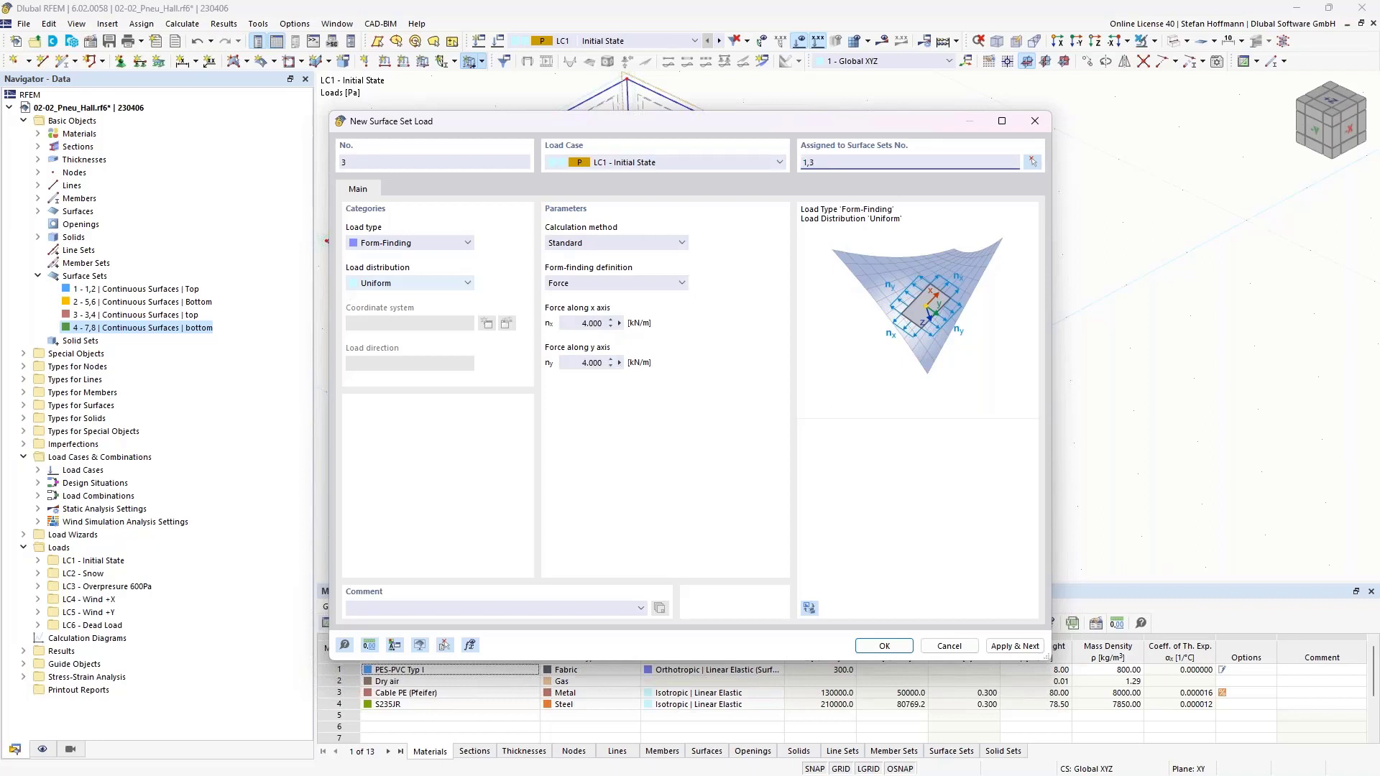
{"action": "left_click", "coordinate": [886, 644]}
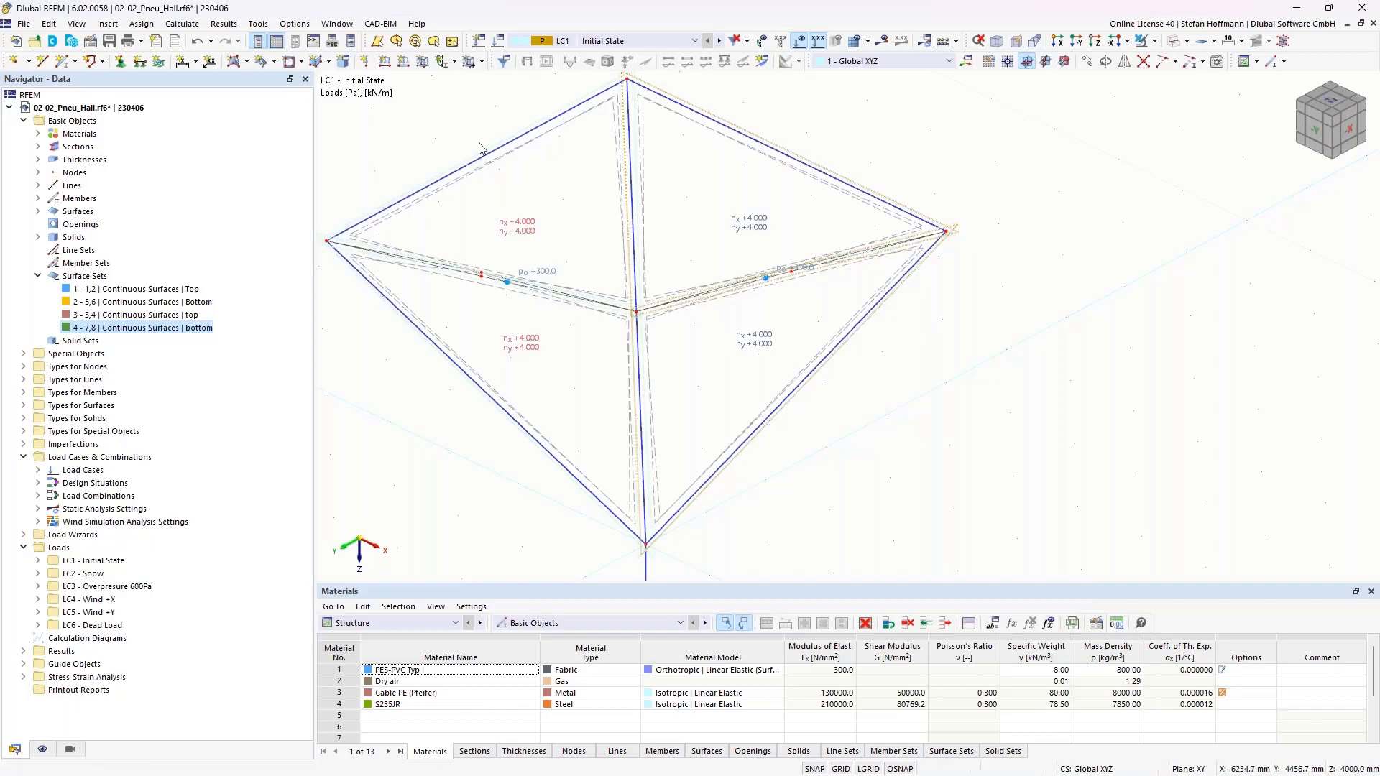
Add a form-finding surface set load in LC1 with 2 kN/m along x and y for the bottom surface sets.
{"action": "left_click", "coordinate": [469, 62]}
{"action": "left_click", "coordinate": [460, 245]}
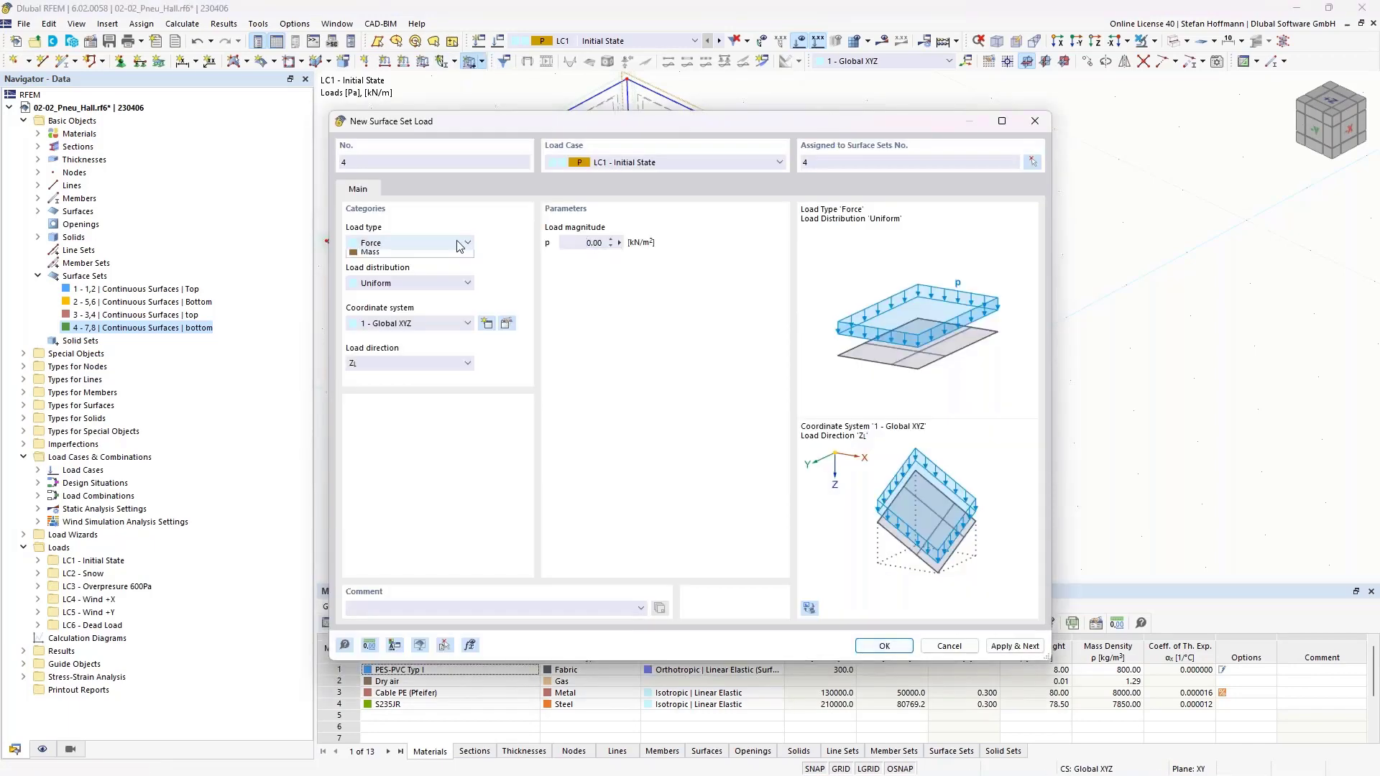
{"action": "left_click", "coordinate": [388, 318]}
{"action": "left_click", "coordinate": [591, 322]}
{"action": "type", "text": "2"}
{"action": "key", "text": "Tab"}
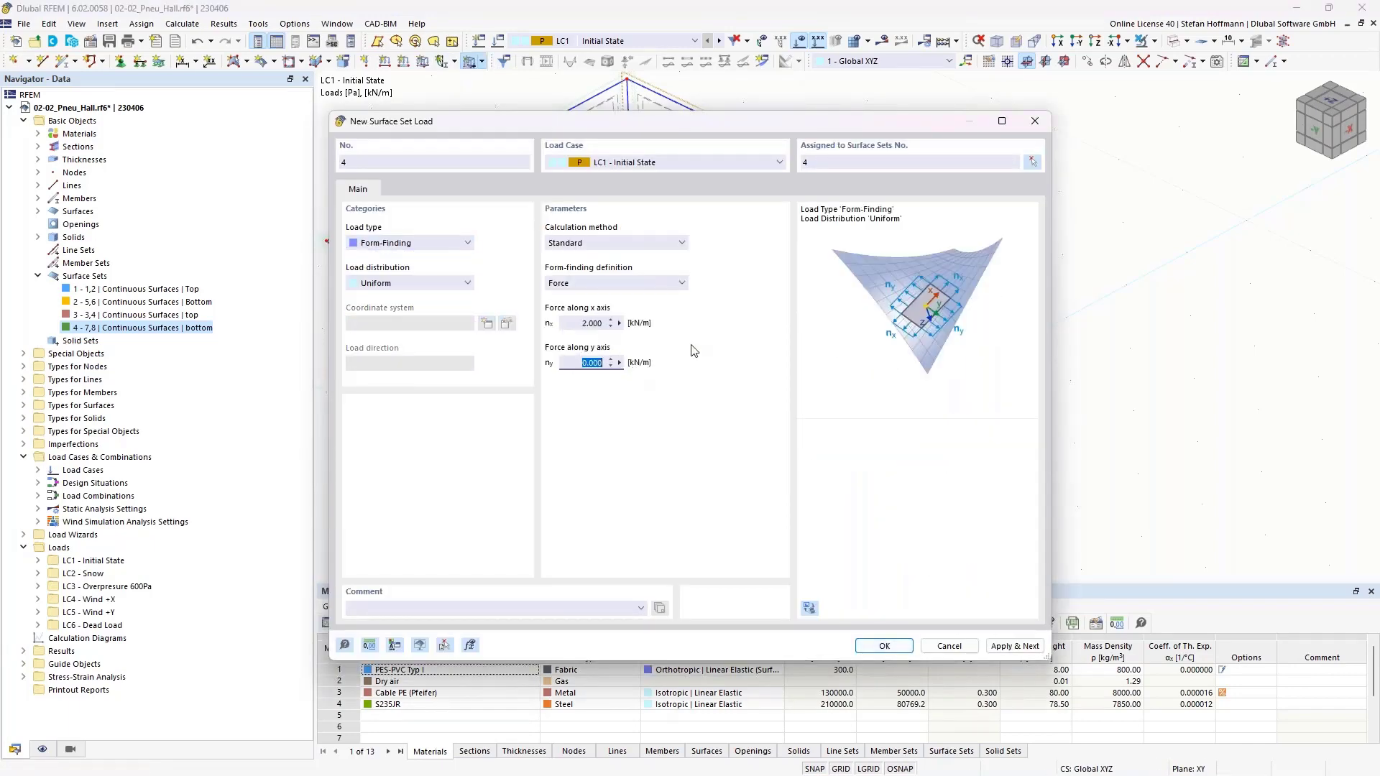
{"action": "type", "text": "2"}
{"action": "key", "text": "Tab"}
{"action": "left_click", "coordinate": [892, 648]}
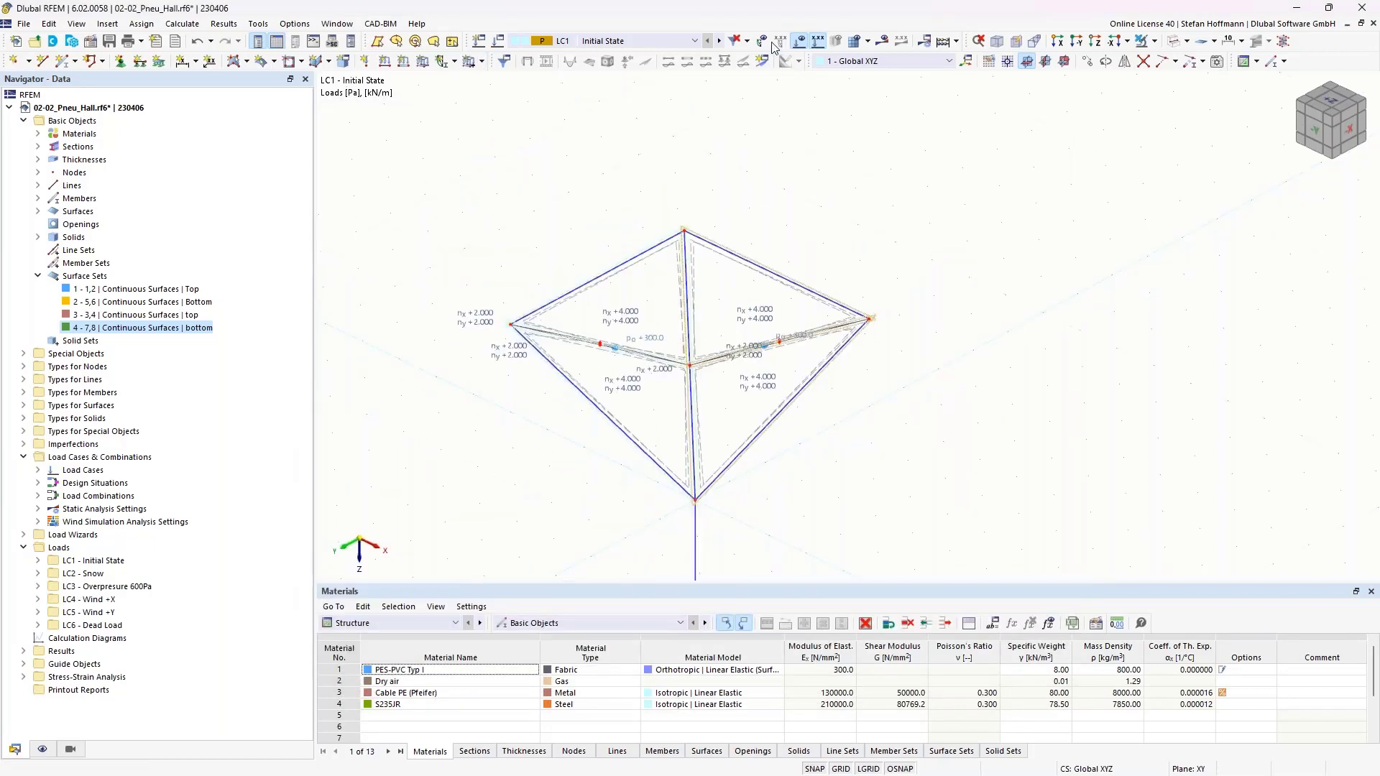
Switch to LC2 - Snow and apply a uniform 0.50 kN/m² surface set load in projected global Z to the top surface sets.
{"action": "left_click", "coordinate": [719, 41]}
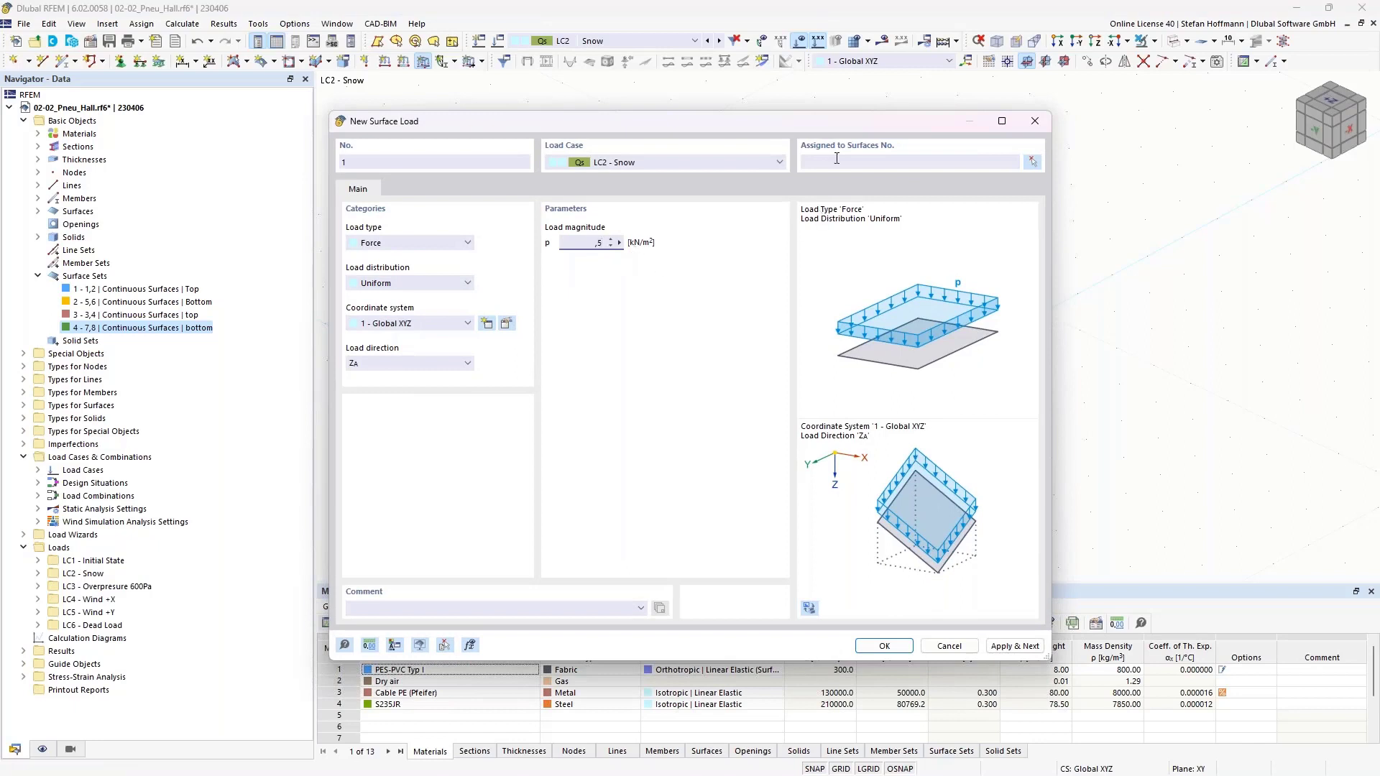
{"action": "key", "text": "Escape"}
{"action": "left_click", "coordinate": [483, 63]}
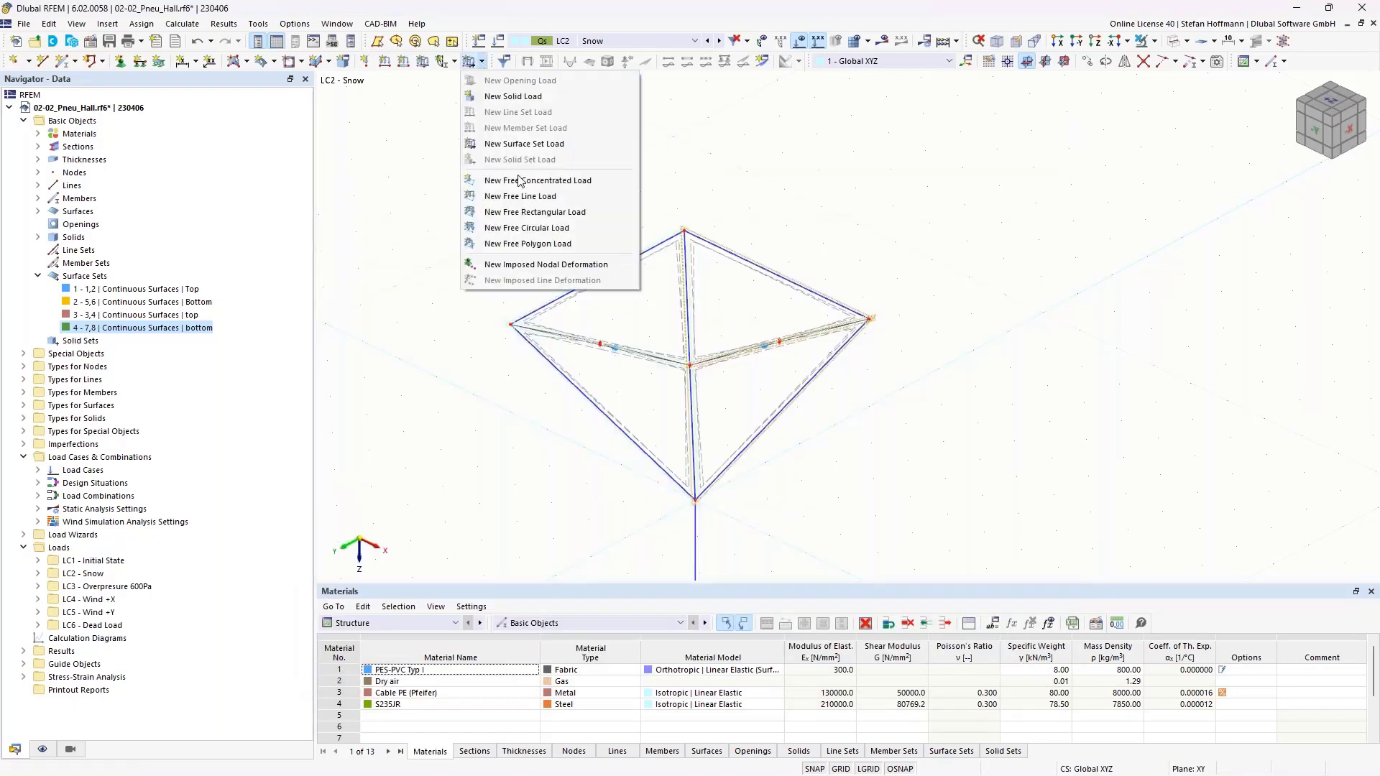
{"action": "left_click", "coordinate": [530, 144]}
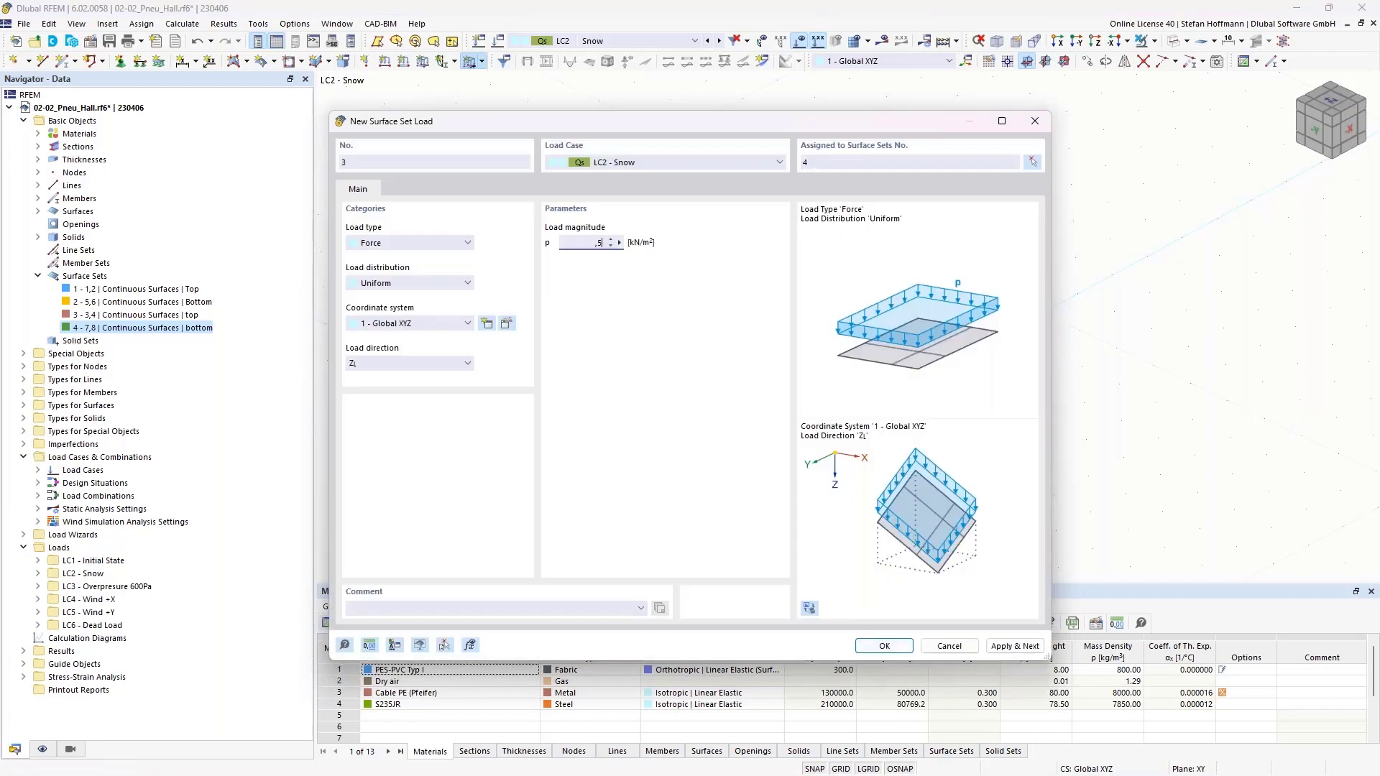
{"action": "left_click", "coordinate": [380, 364]}
{"action": "left_click", "coordinate": [394, 435]}
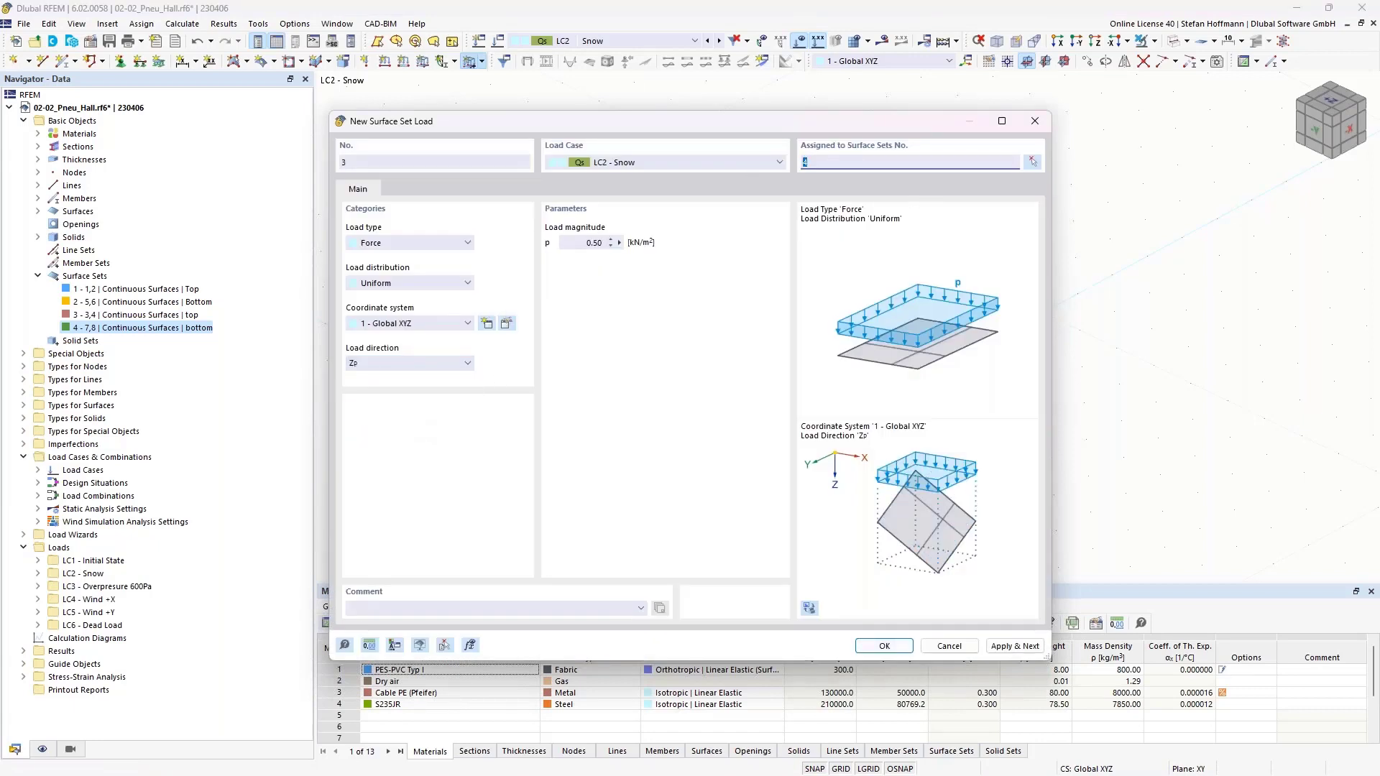
{"action": "left_click", "coordinate": [899, 649]}
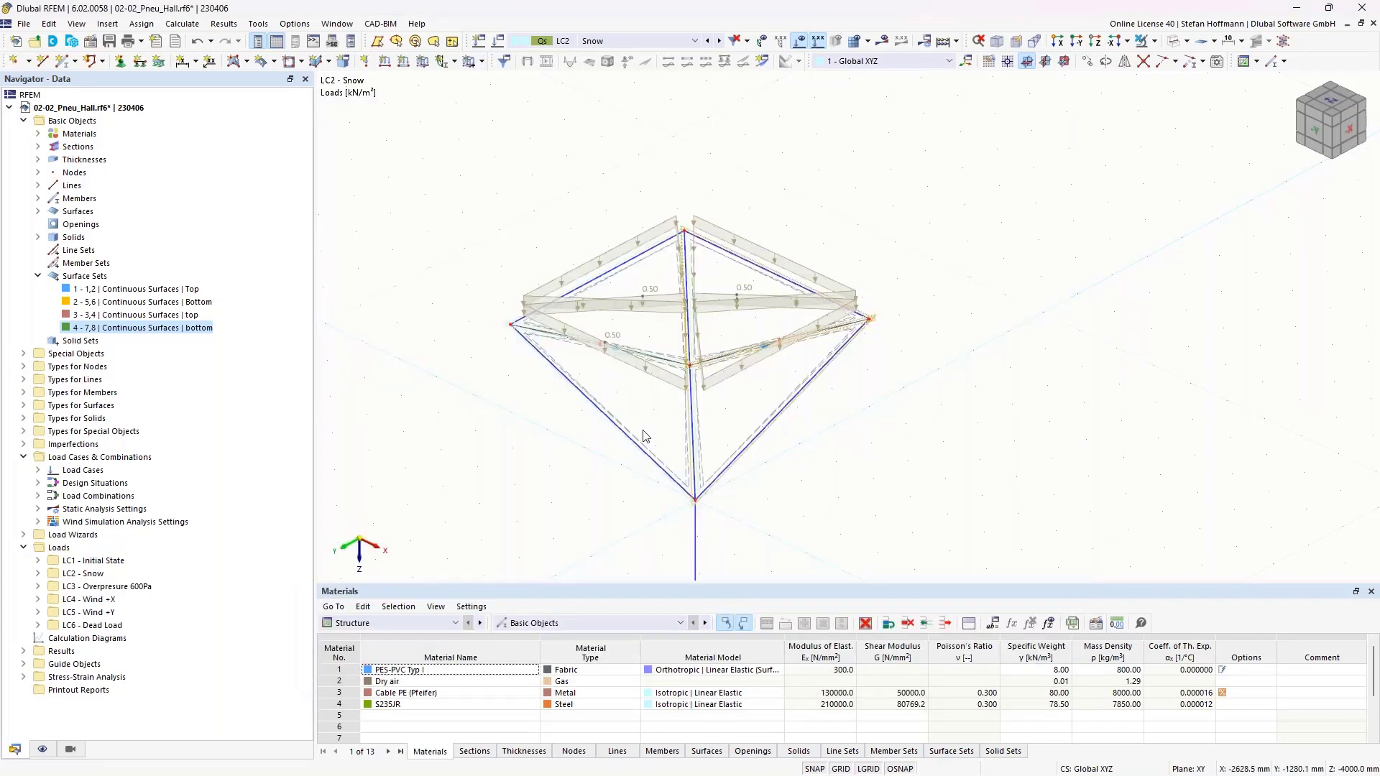
Switch to load case LC3 and add a Gas solid load of 600 Pa resulting overpressure to solids 1 and 2.
{"action": "left_click", "coordinate": [611, 41]}
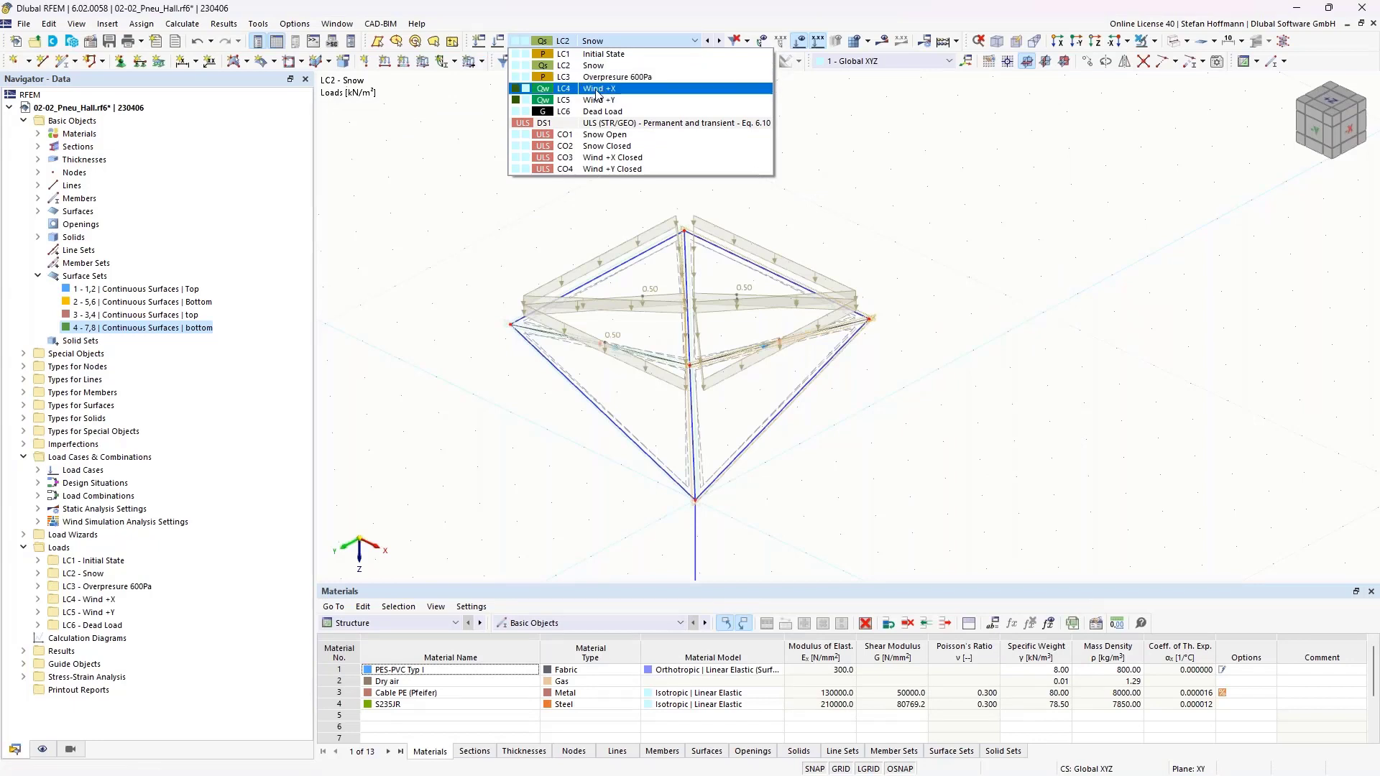
{"action": "left_click", "coordinate": [597, 77]}
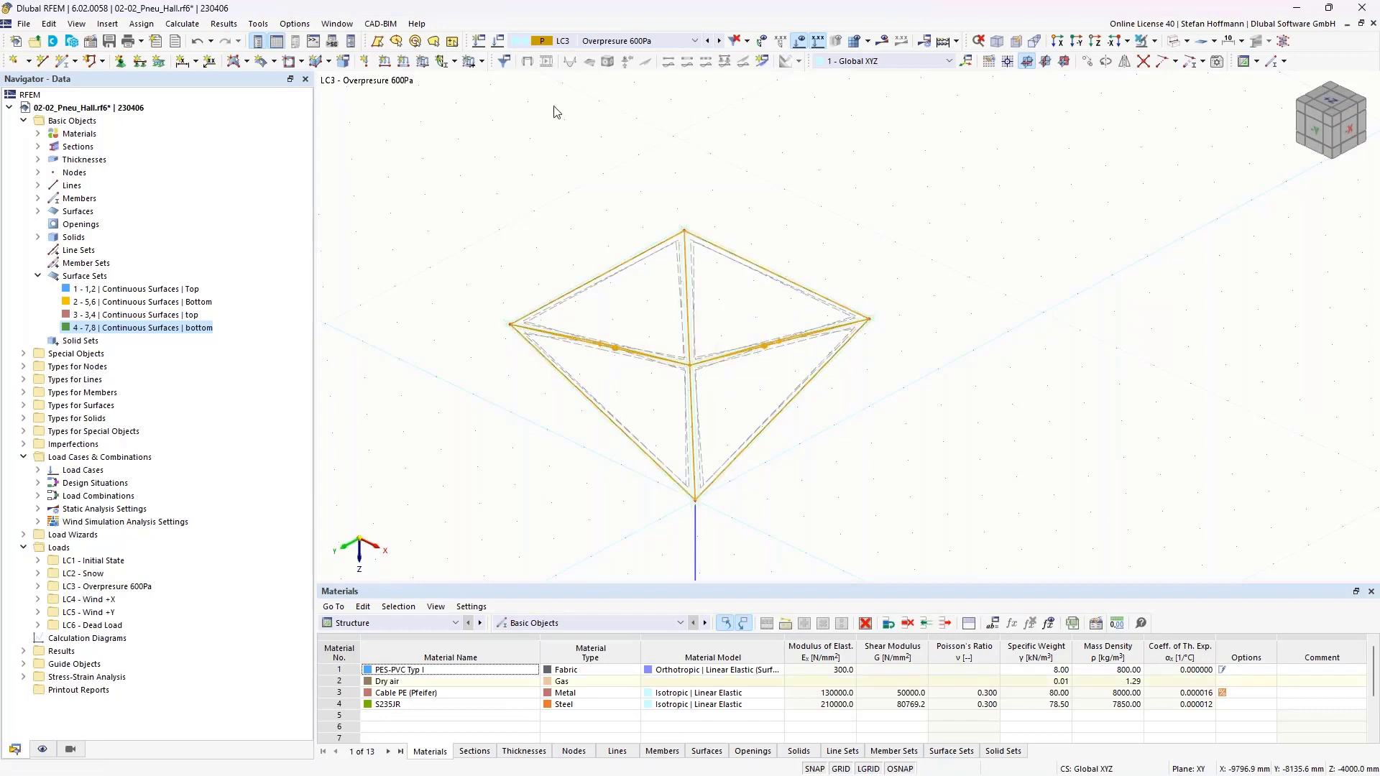
{"action": "left_click", "coordinate": [482, 61]}
{"action": "left_click", "coordinate": [513, 96]}
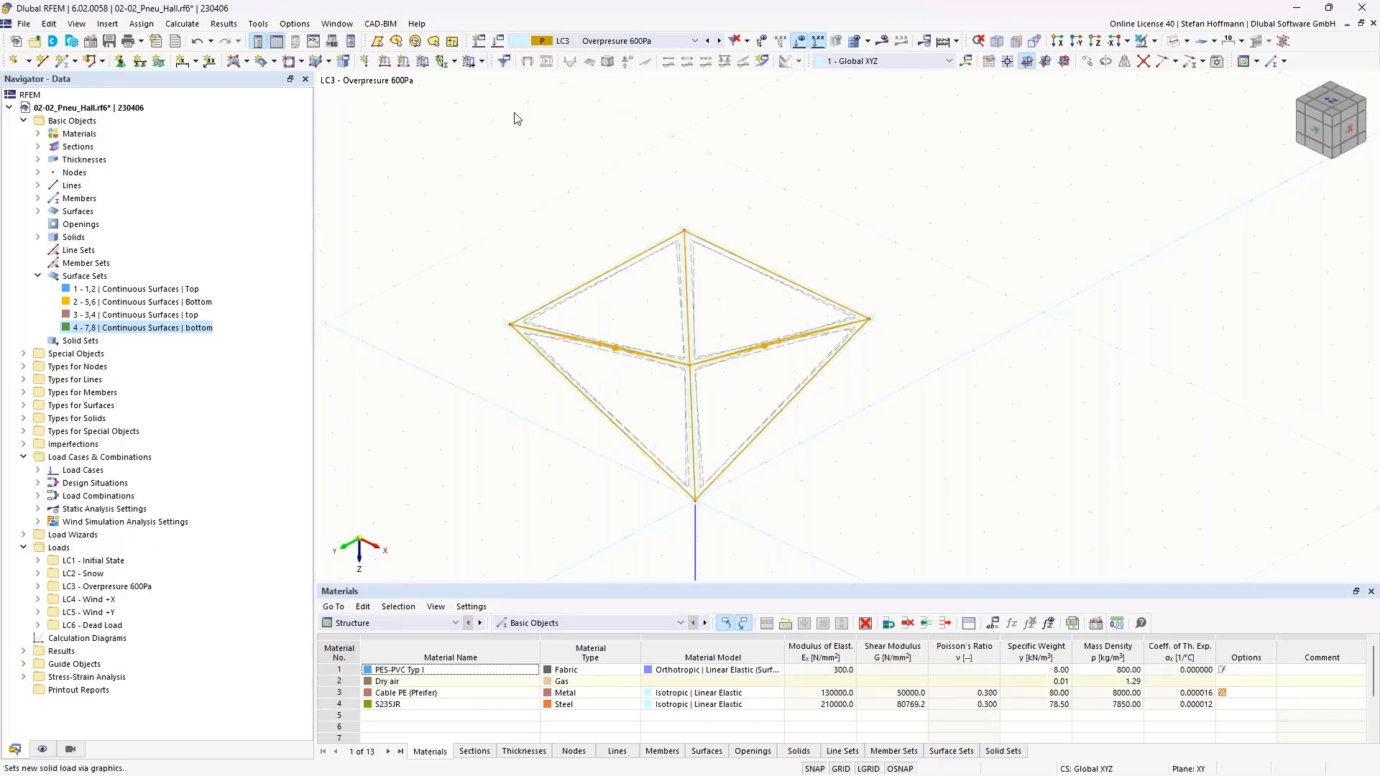
{"action": "left_click", "coordinate": [417, 258]}
{"action": "left_click", "coordinate": [368, 323]}
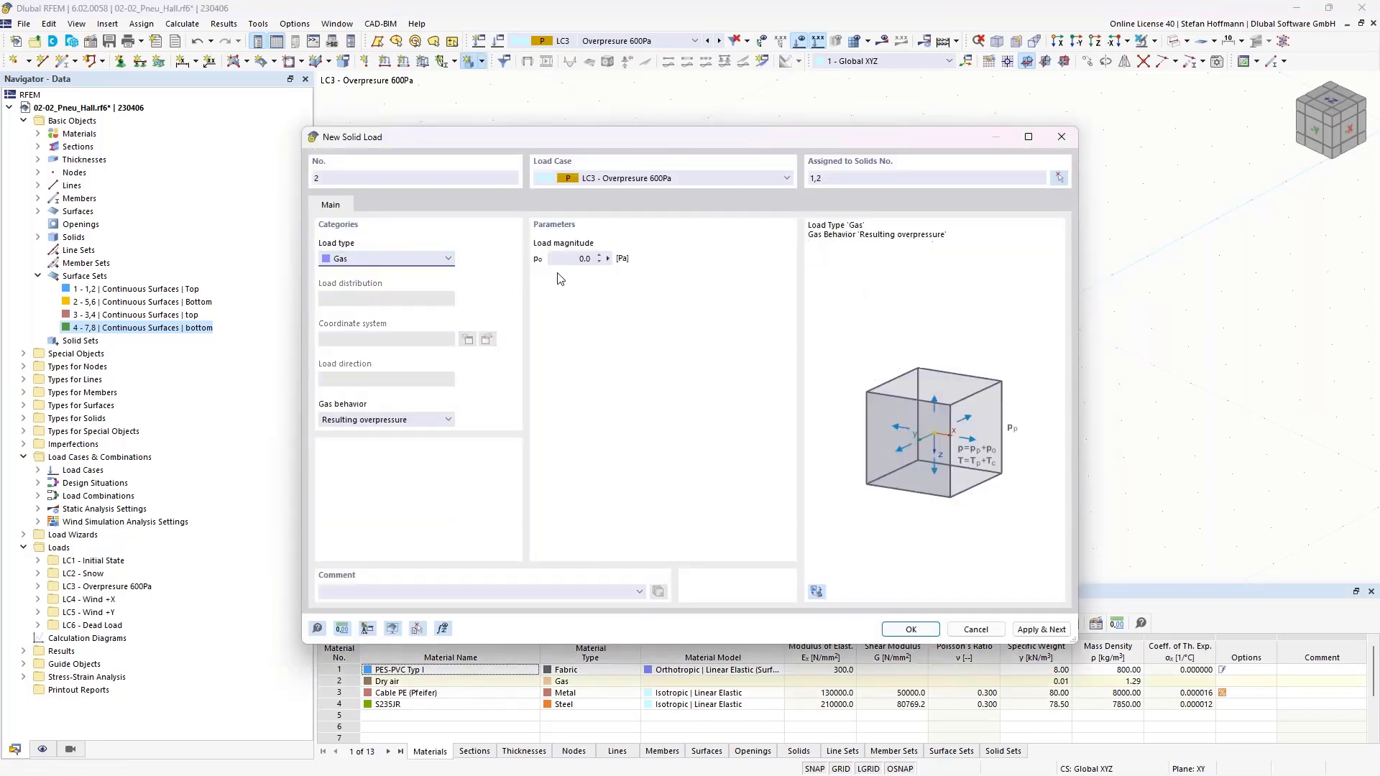
{"action": "left_click", "coordinate": [594, 262]}
{"action": "left_click", "coordinate": [911, 629]}
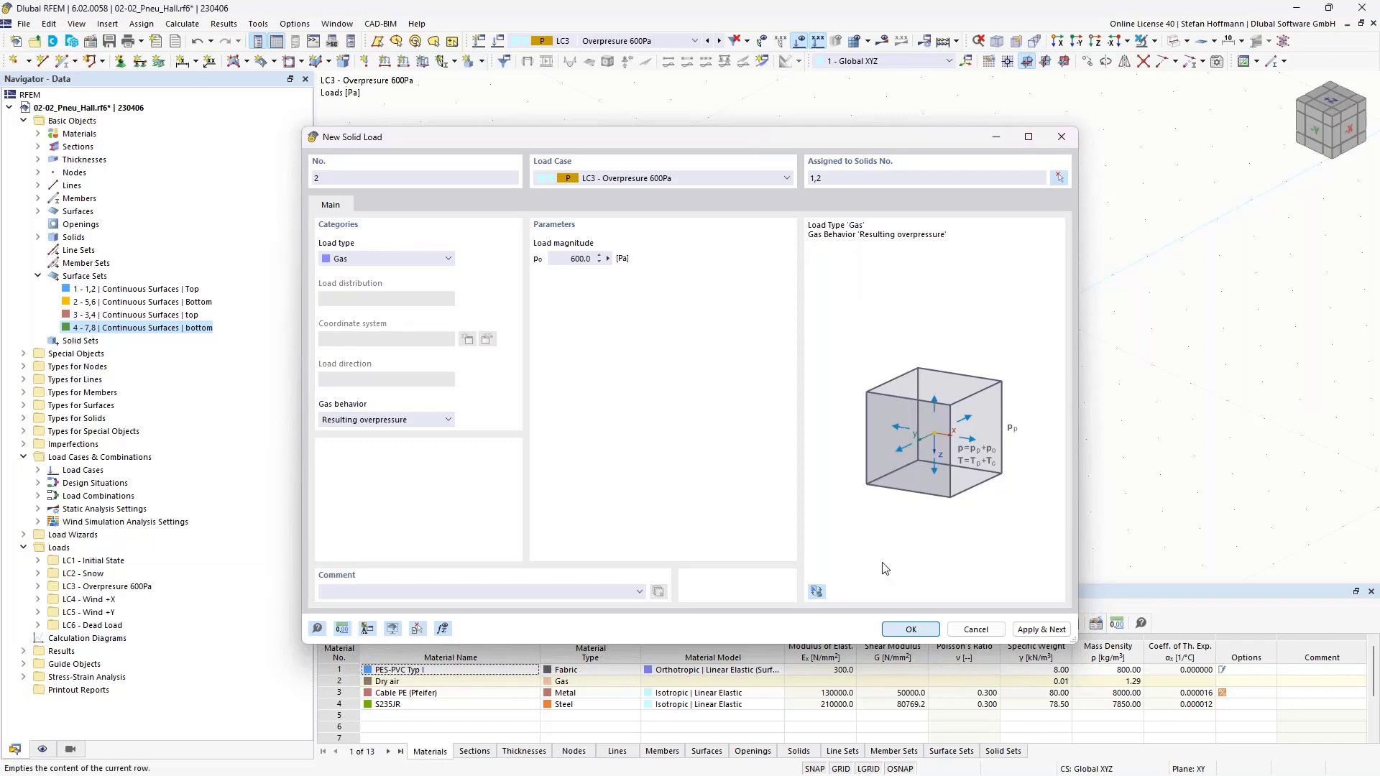
Create three rotated copies of the roof module about the global Z axis, including its loading.
{"action": "middle_click_drag", "start_coordinate": [711, 297], "coordinate": [704, 320], "text": "ctrl"}
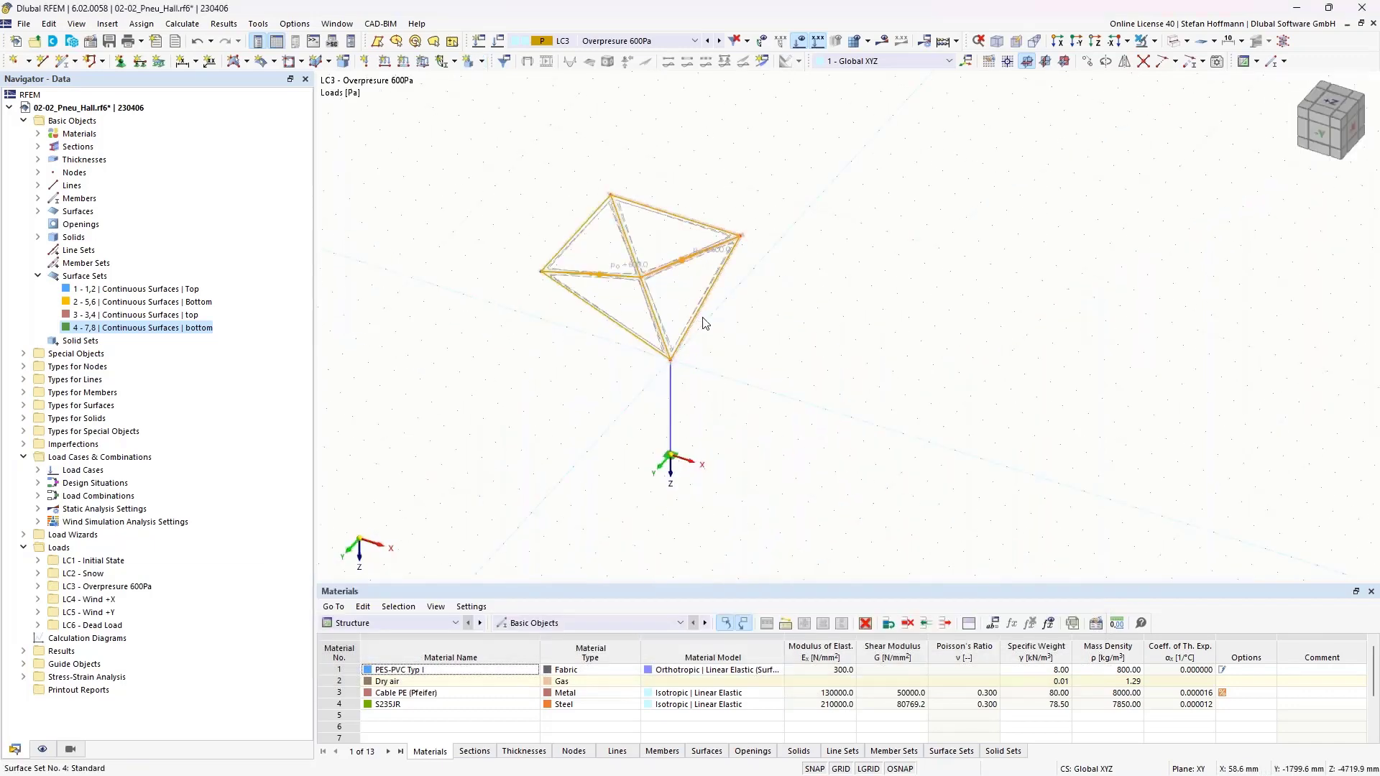
{"action": "left_click", "coordinate": [795, 356]}
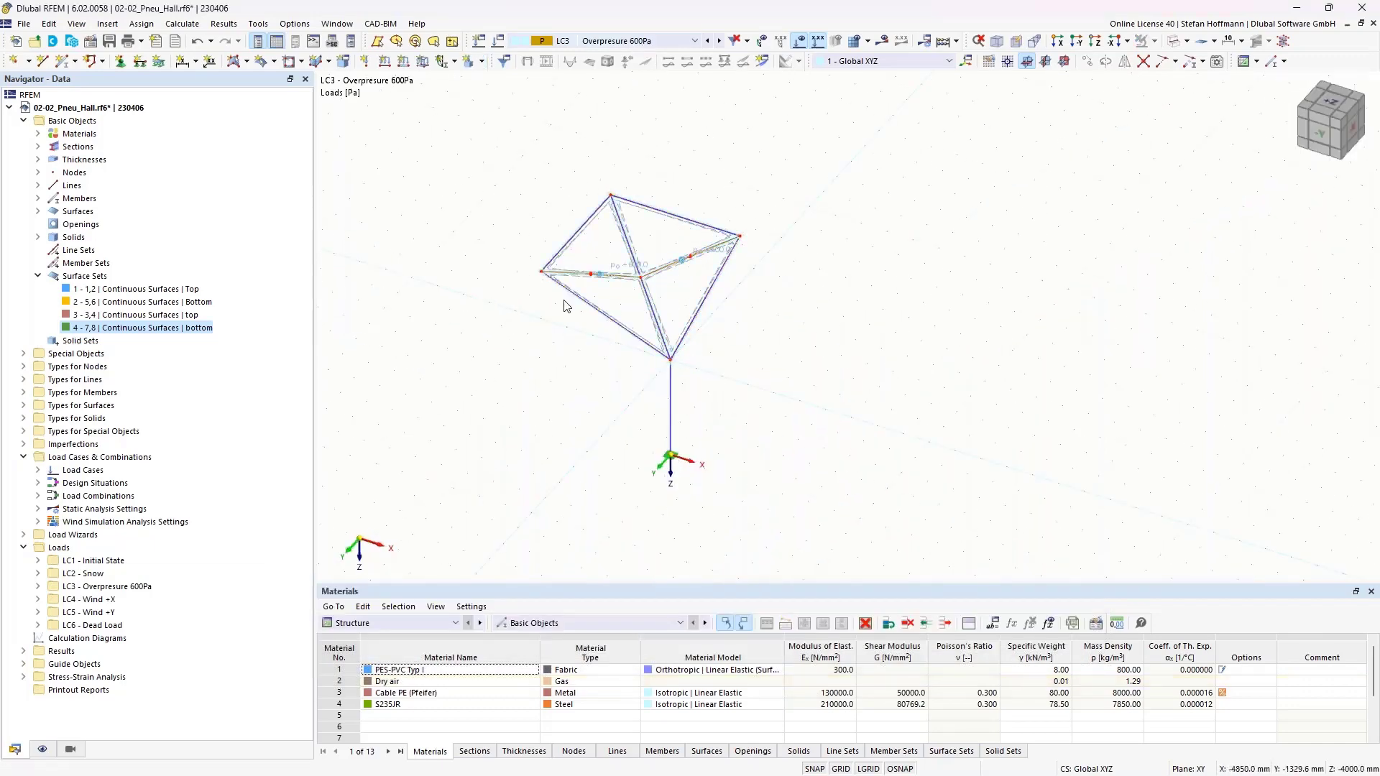
{"action": "left_click_drag", "start_coordinate": [483, 161], "coordinate": [828, 393]}
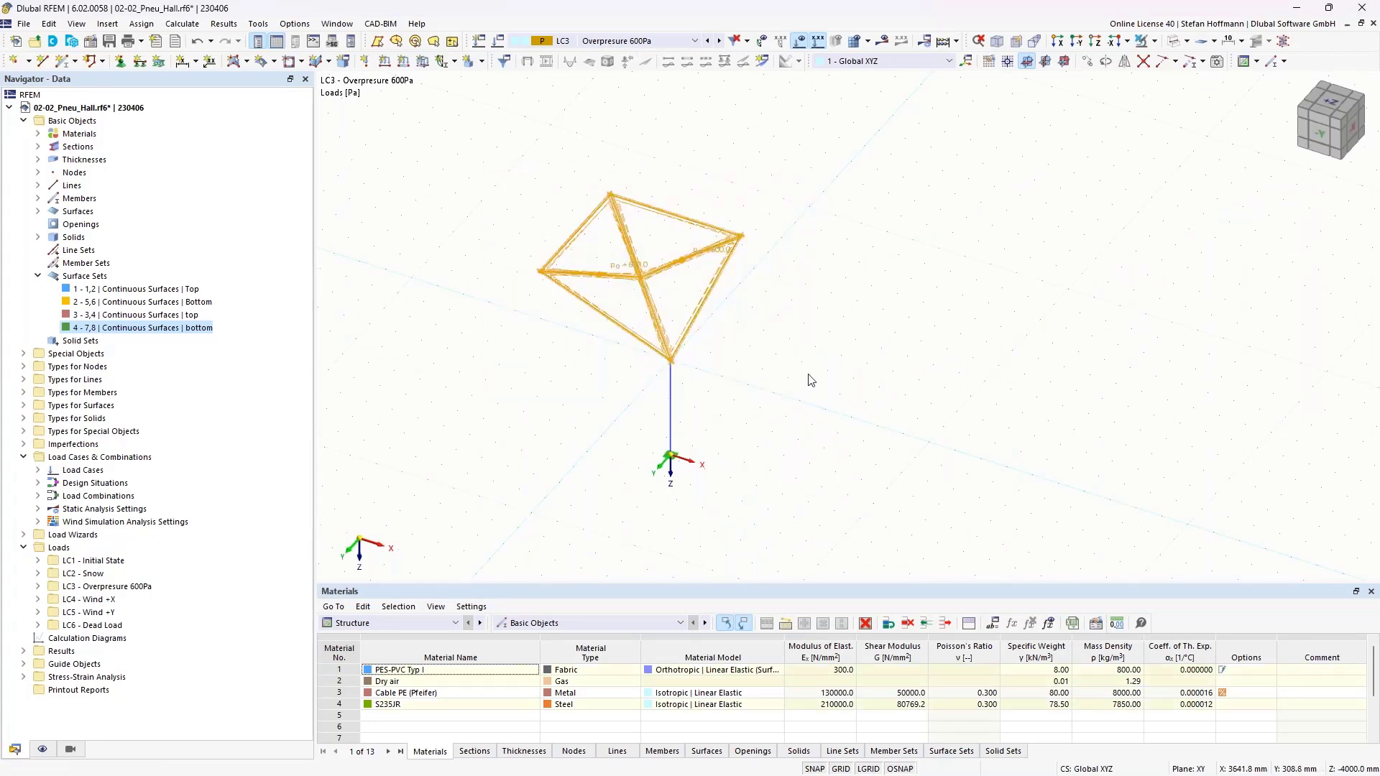
{"action": "left_click", "coordinate": [1105, 61]}
{"action": "left_click", "coordinate": [519, 264]}
{"action": "left_click", "coordinate": [636, 278]}
{"action": "type", "text": "3"}
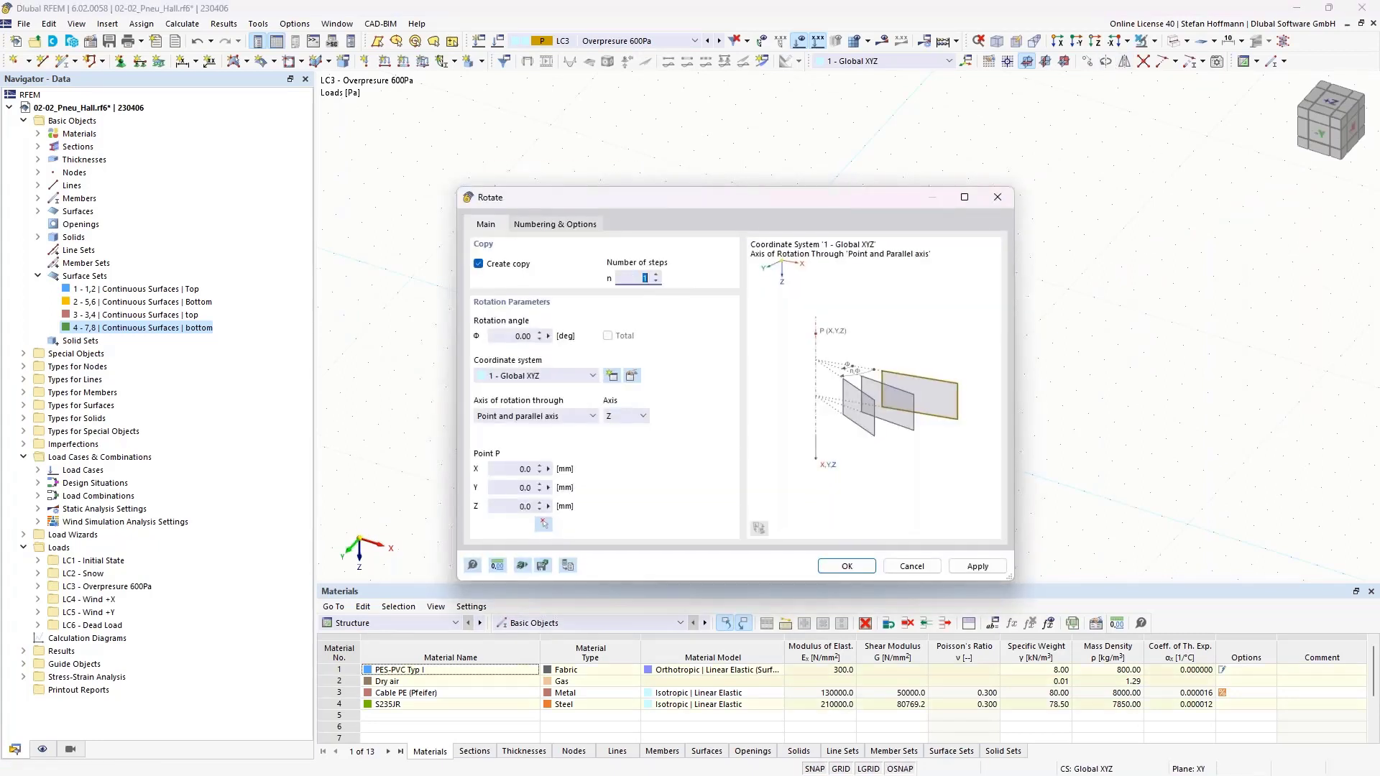
{"action": "key", "text": "Tab"}
{"action": "left_click", "coordinate": [520, 506]}
{"action": "left_click", "coordinate": [570, 226]}
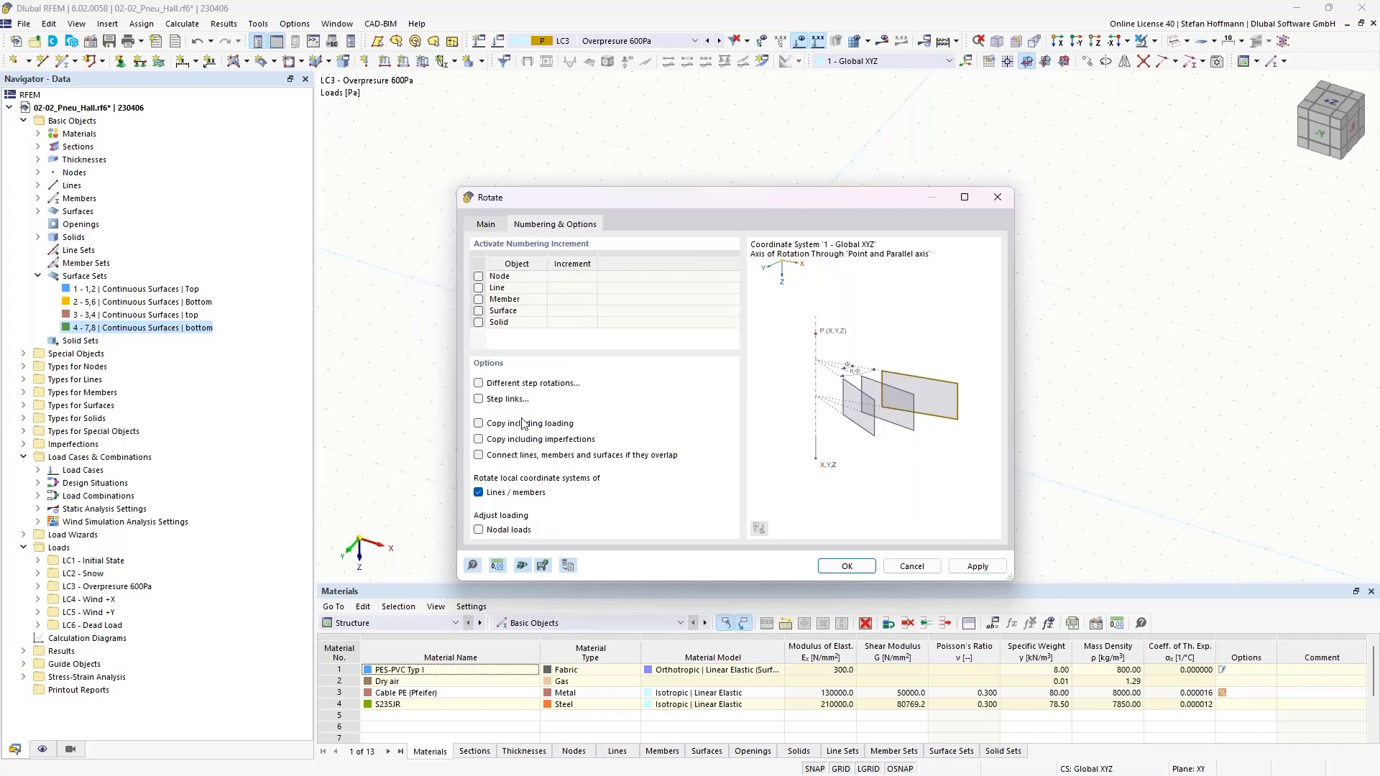
{"action": "left_click", "coordinate": [524, 424]}
{"action": "key", "text": "Return"}
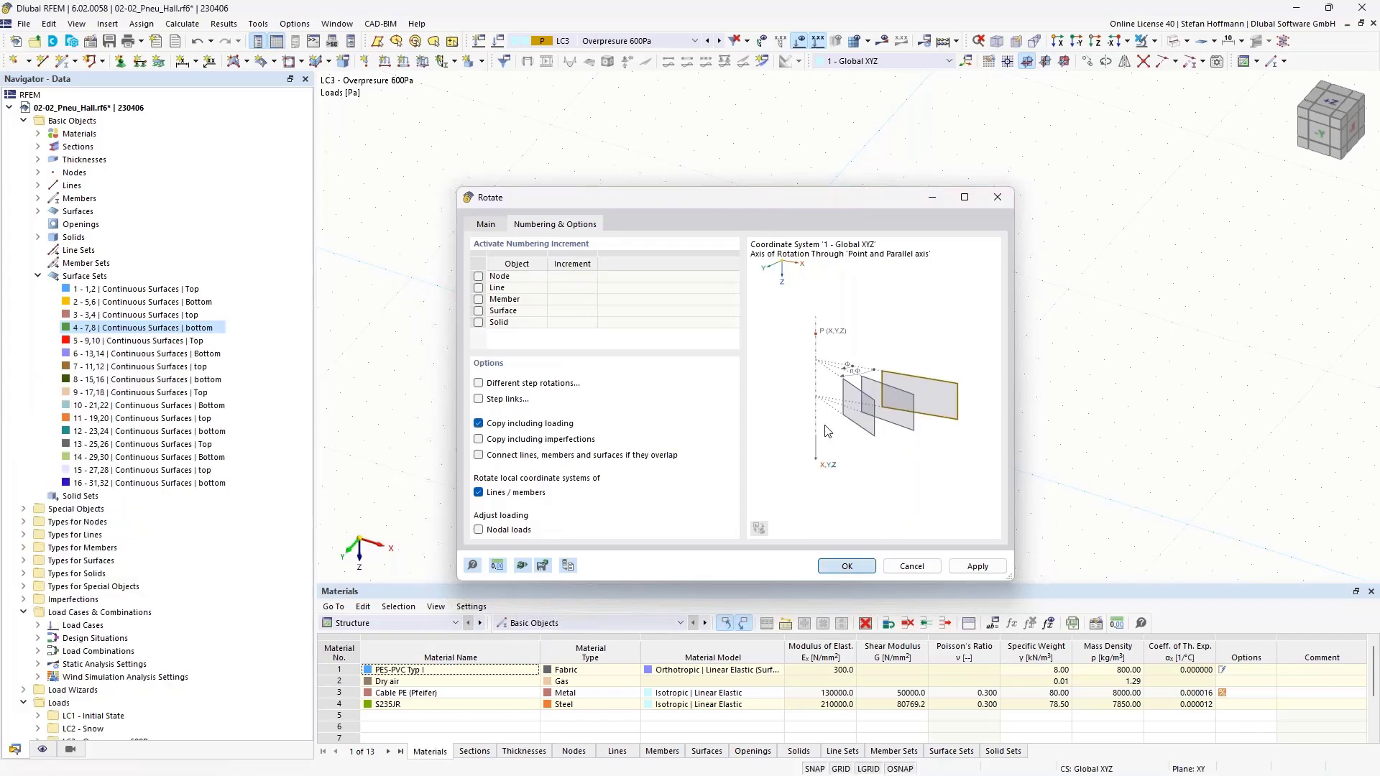
Check the copied loads in LC1 - Initial State and LC2 - Snow, finishing with LC1 active.
{"action": "left_click", "coordinate": [694, 40]}
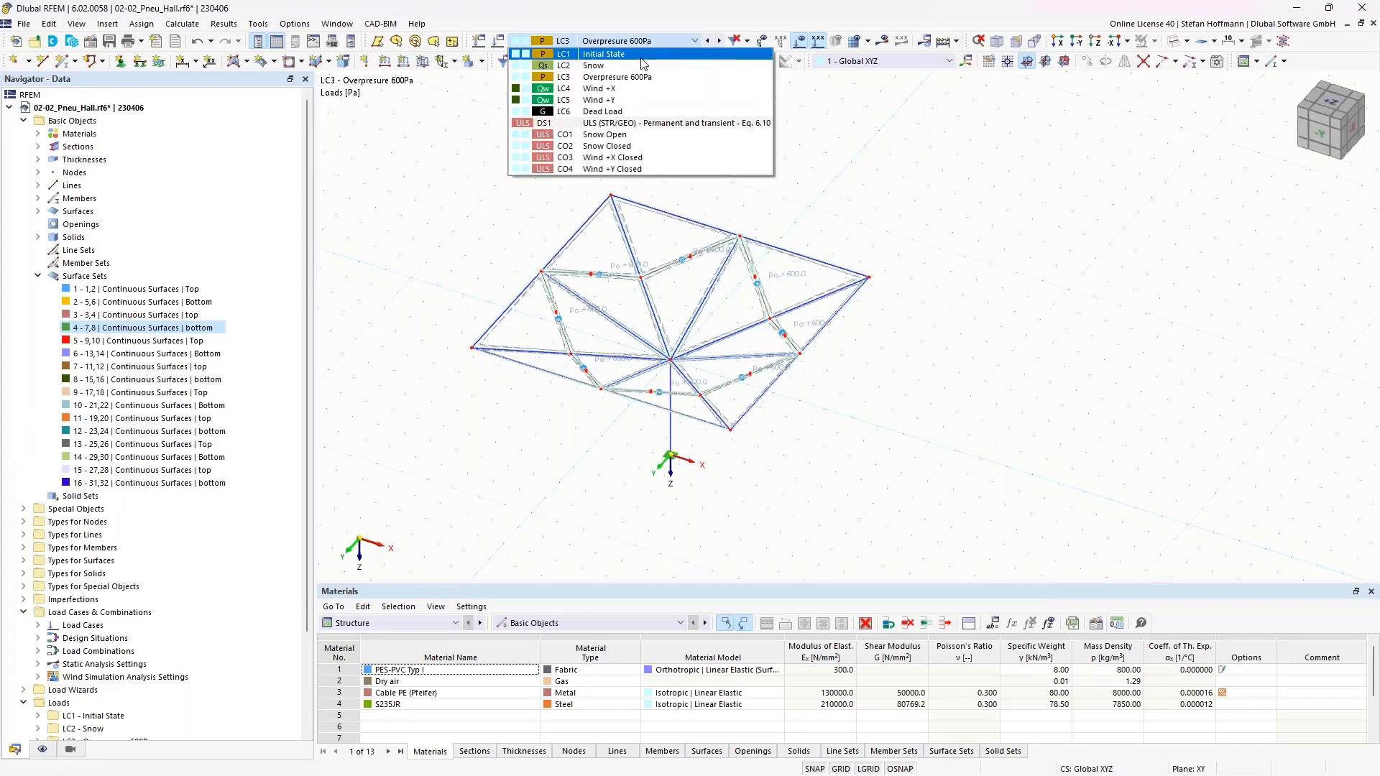
{"action": "left_click", "coordinate": [619, 52]}
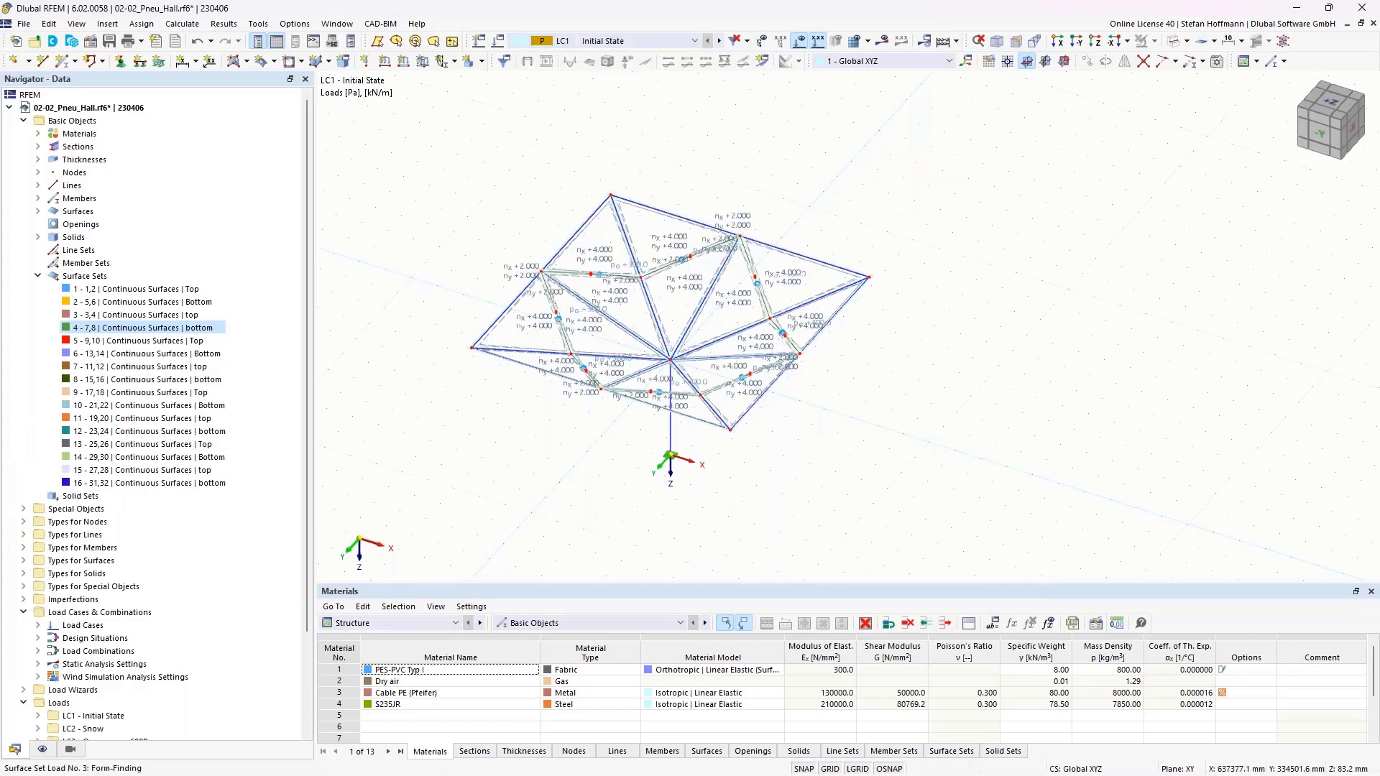
{"action": "middle_click_drag", "start_coordinate": [783, 345], "coordinate": [783, 317], "text": "ctrl"}
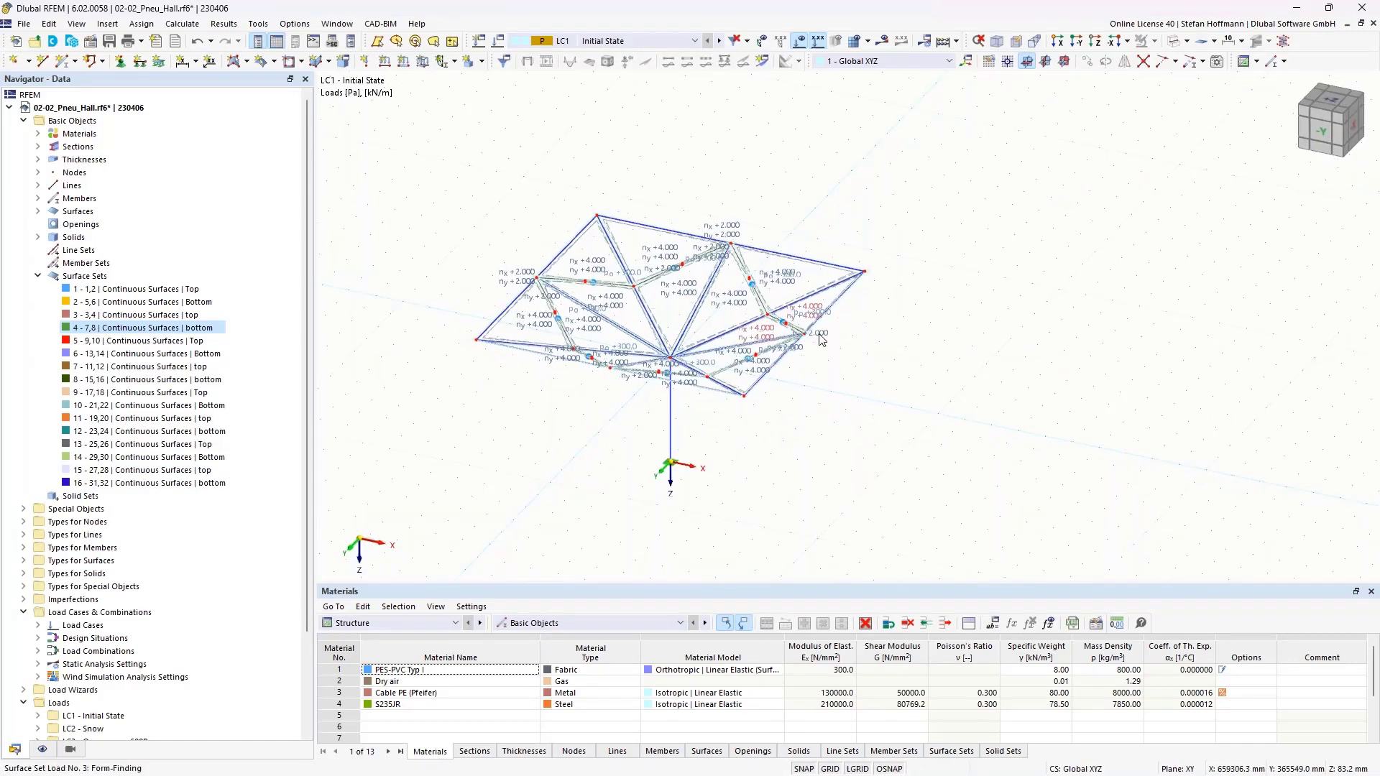
{"action": "scroll", "coordinate": [801, 339], "scroll_direction": "up", "scroll_amount": 1}
{"action": "left_click", "coordinate": [720, 42]}
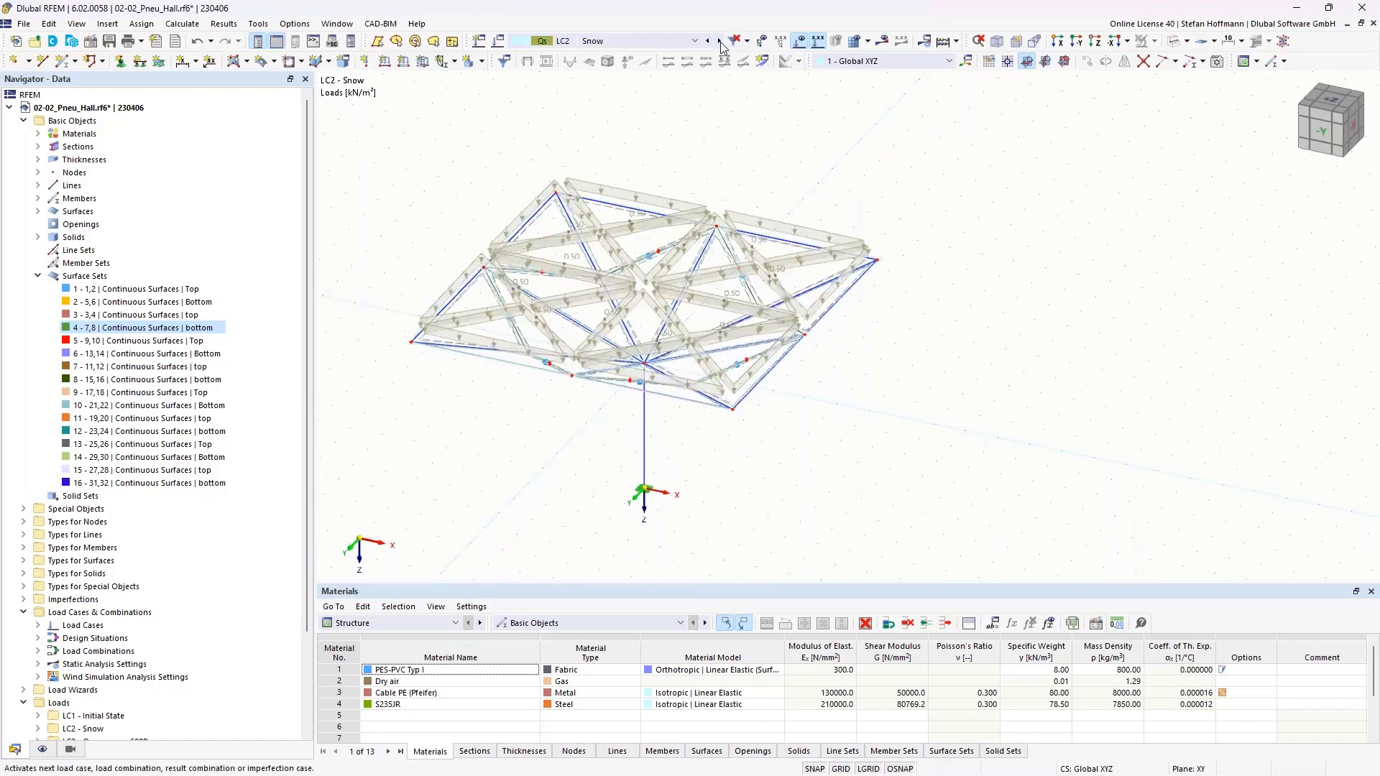
{"action": "left_click", "coordinate": [694, 41]}
{"action": "left_click", "coordinate": [604, 52]}
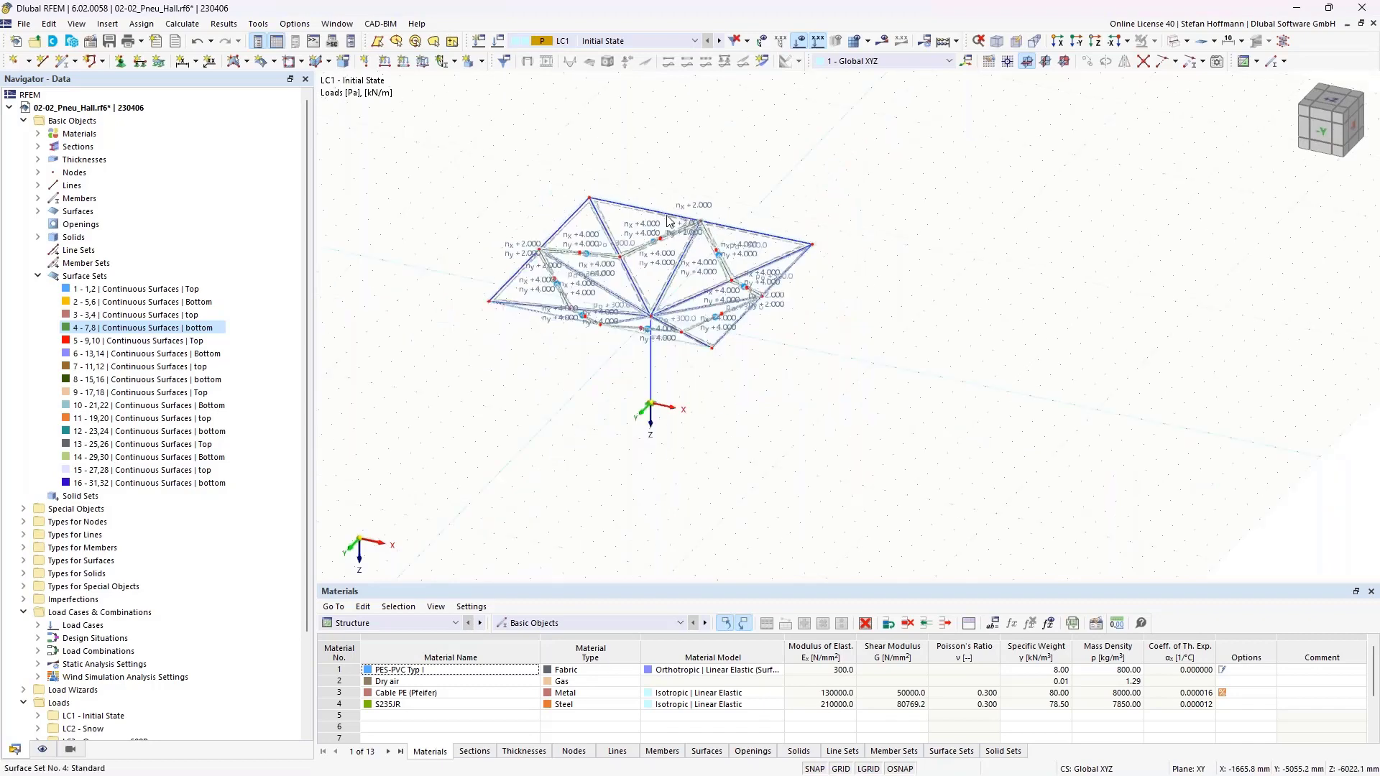
Select the complete canopy module with its column and set the work plane origin at the column's base.
{"action": "scroll", "coordinate": [669, 222], "scroll_direction": "down", "scroll_amount": 1}
{"action": "left_click_drag", "start_coordinate": [491, 160], "coordinate": [853, 348]}
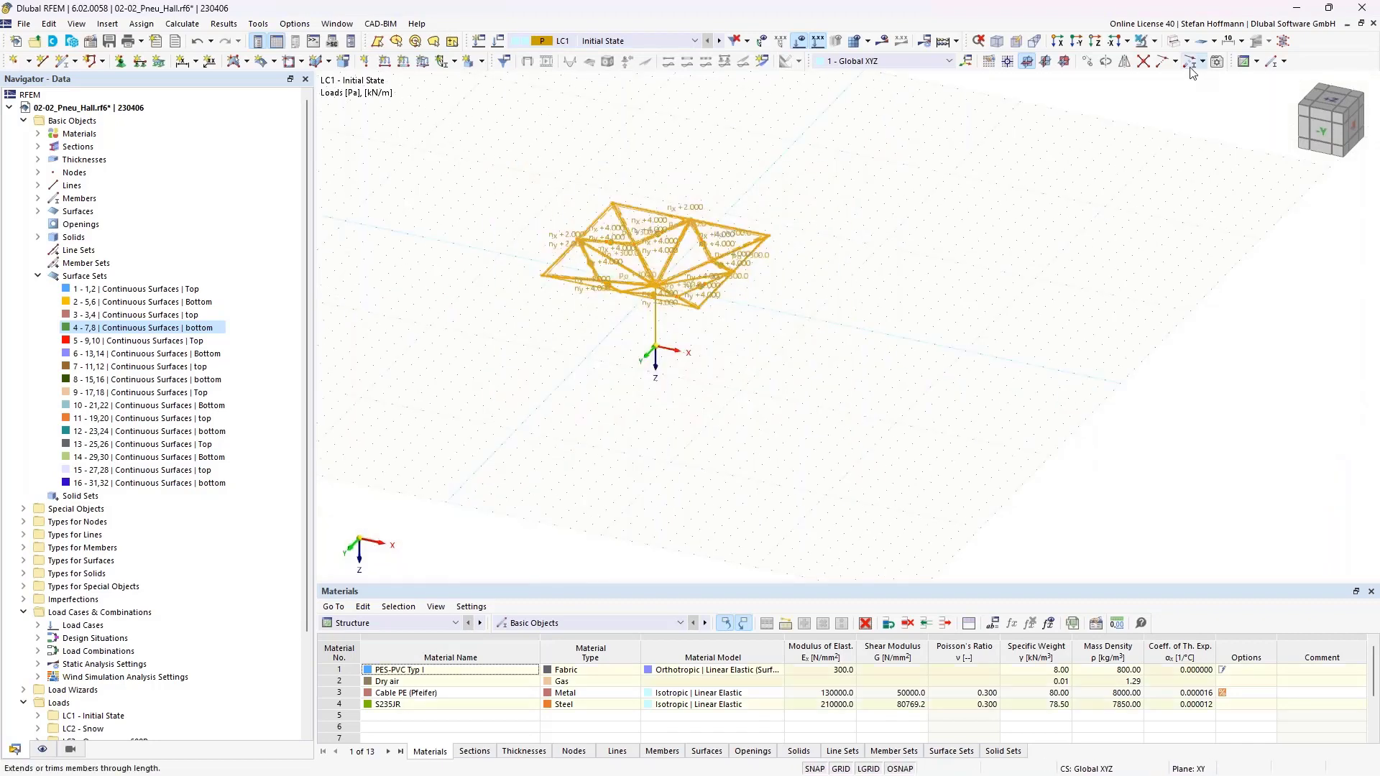
{"action": "left_click", "coordinate": [1008, 61]}
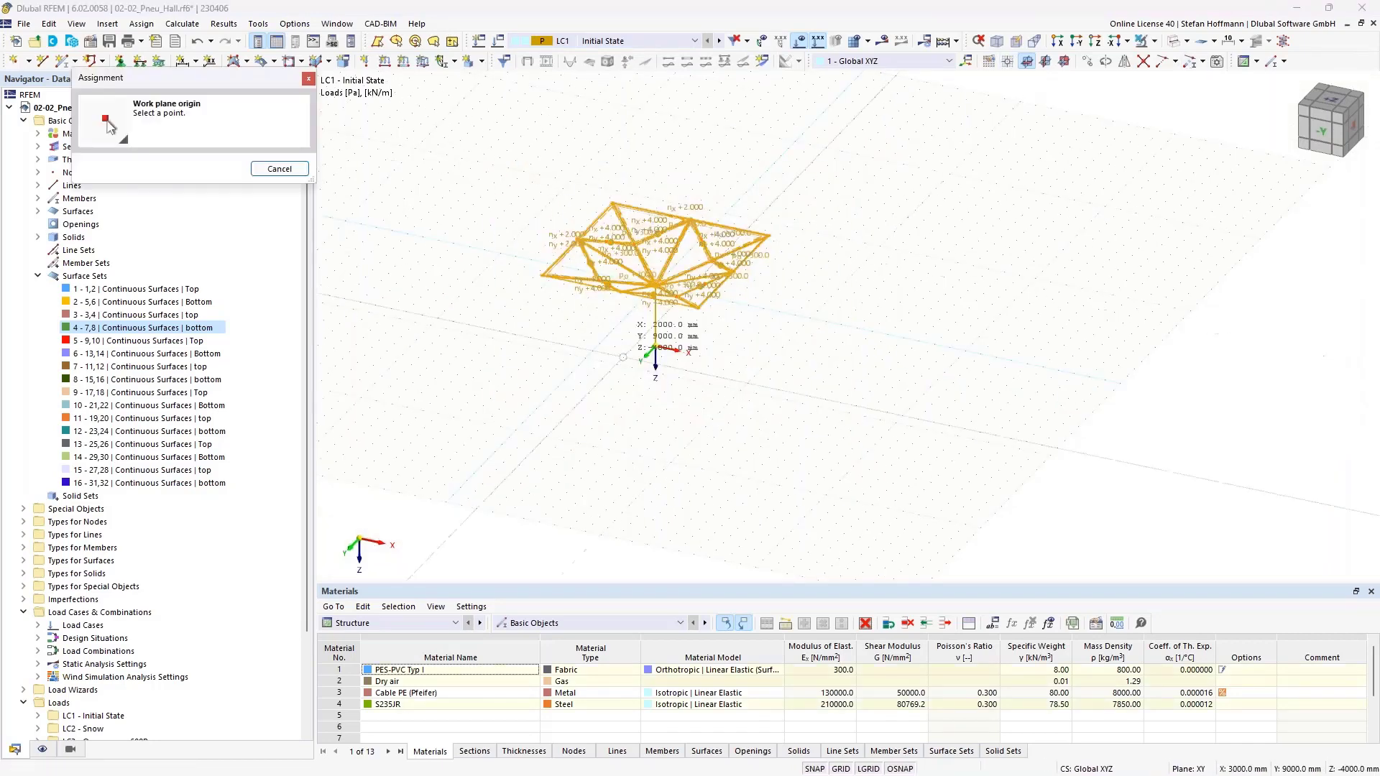
{"action": "left_click", "coordinate": [654, 351]}
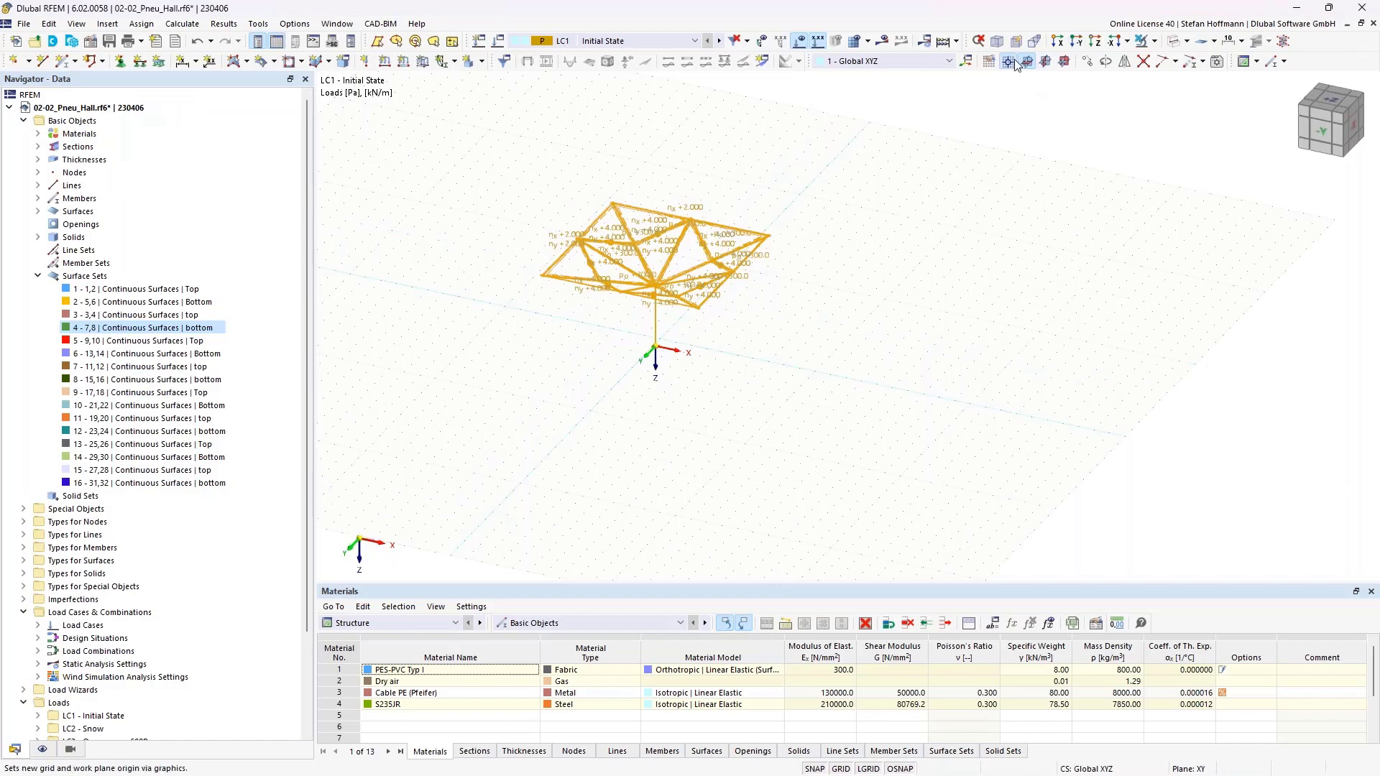
{"action": "left_click", "coordinate": [1009, 61]}
{"action": "left_click", "coordinate": [655, 351]}
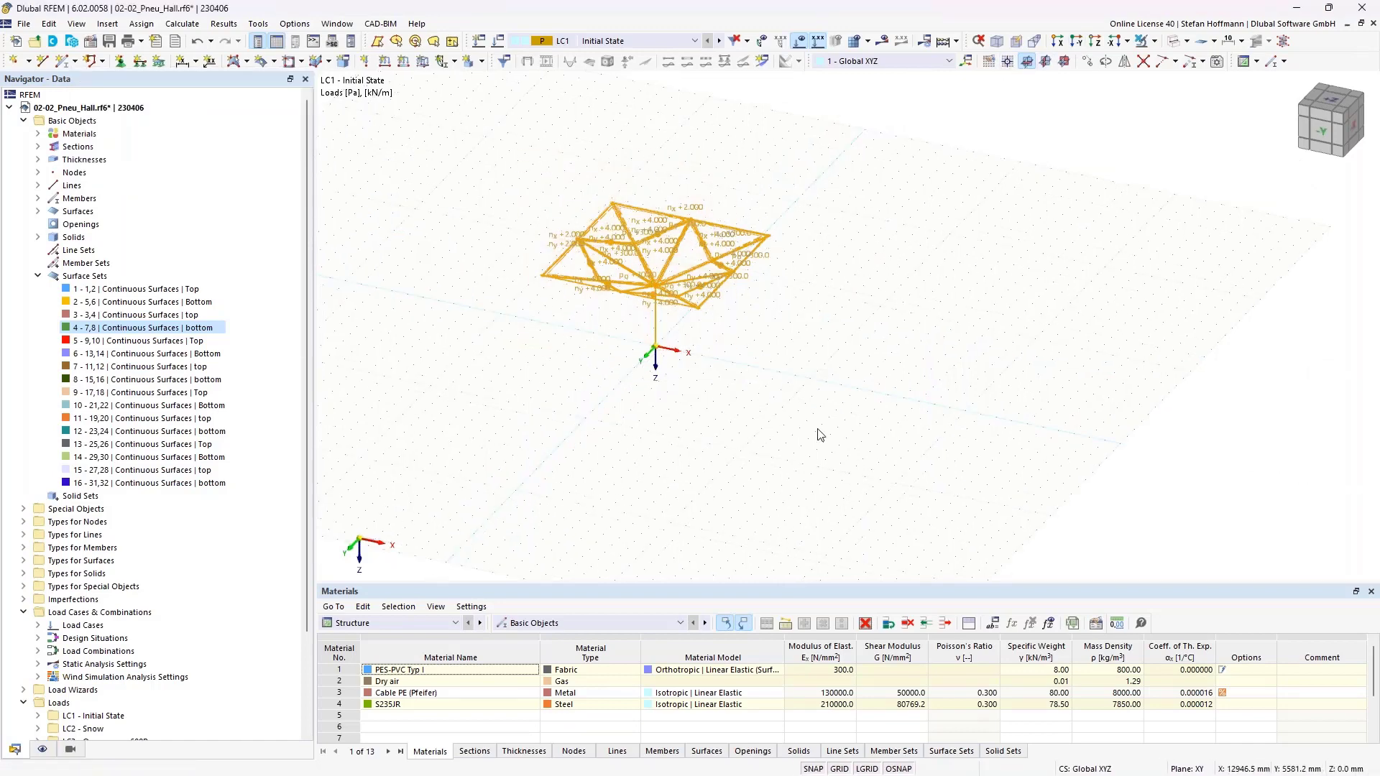
Copy the selected canopy module once by 10 m along X with zero Z displacement, including its loading.
{"action": "left_click", "coordinate": [1087, 61]}
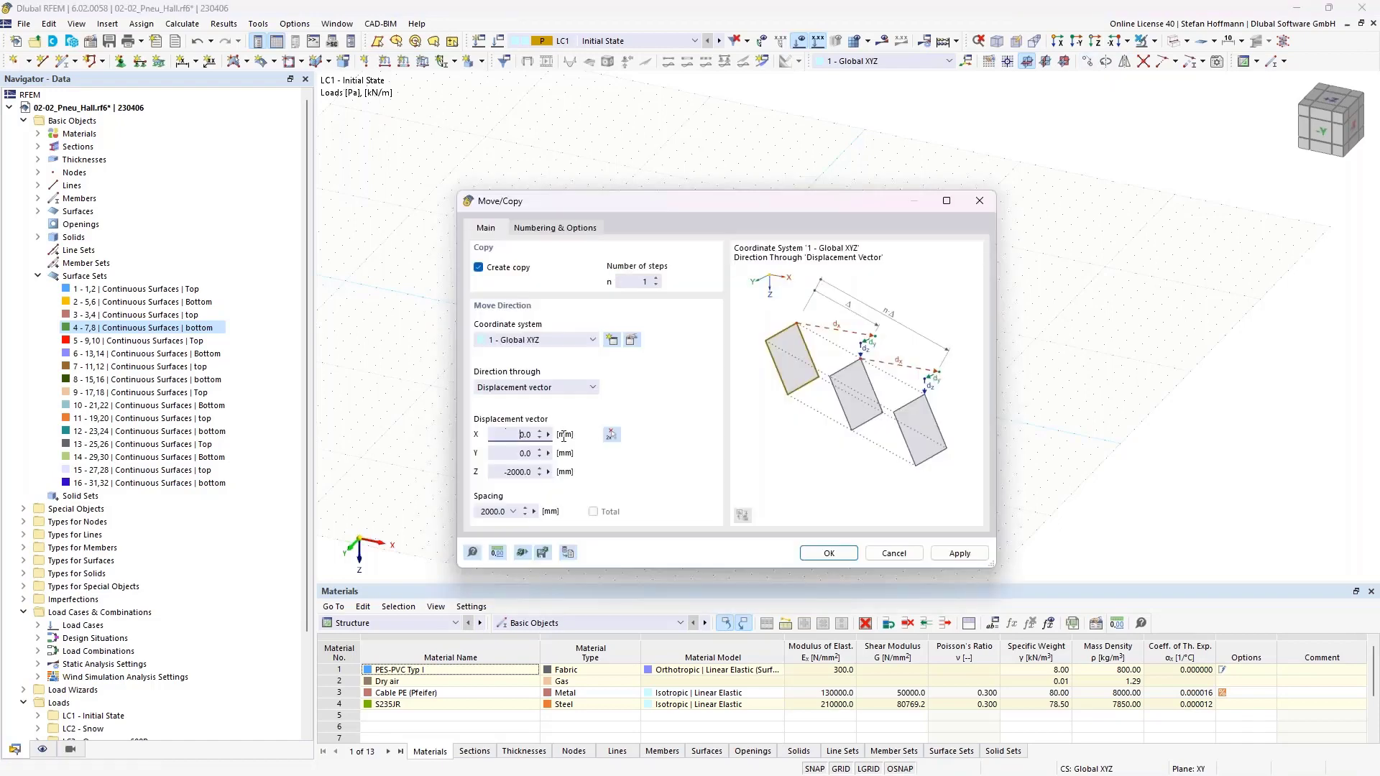
{"action": "type", "text": "10m"}
{"action": "left_click", "coordinate": [522, 471]}
{"action": "left_click", "coordinate": [557, 228]}
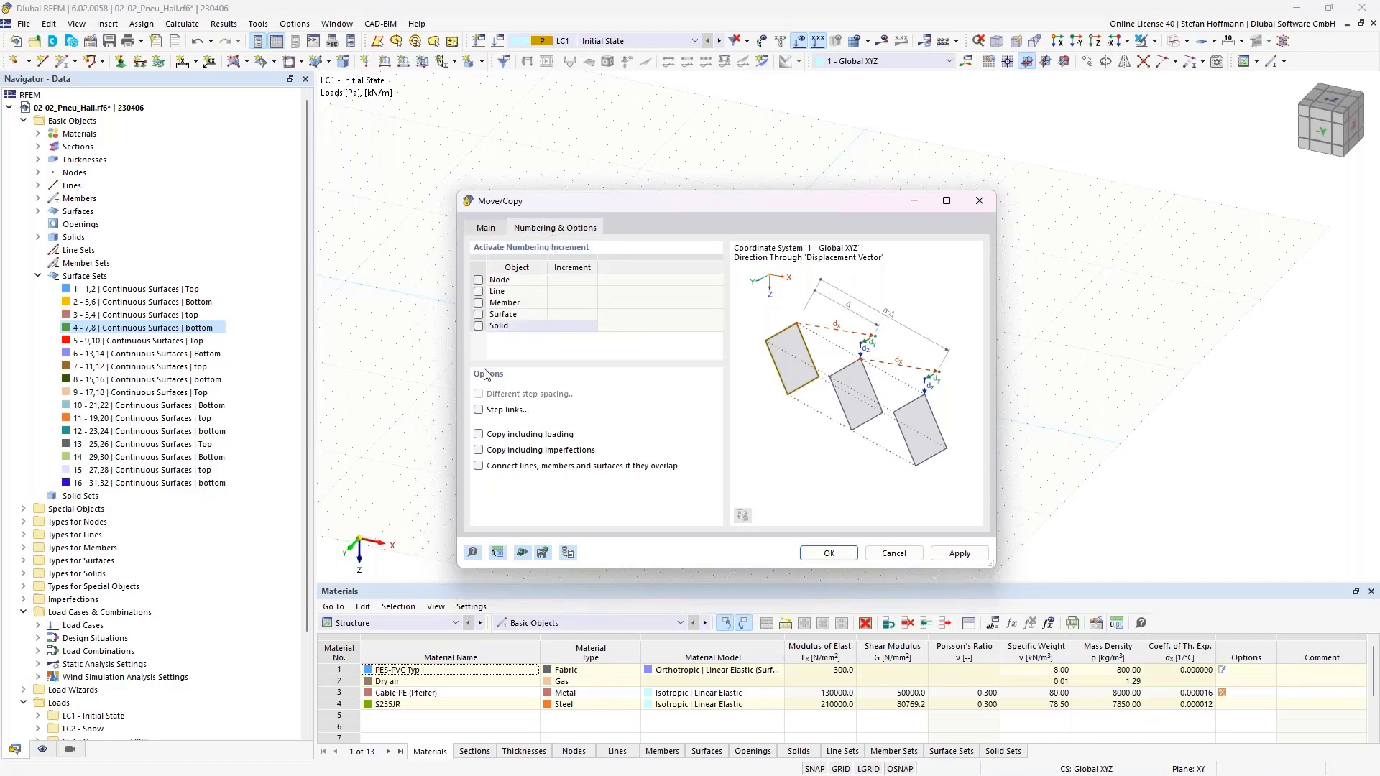
{"action": "left_click", "coordinate": [478, 434]}
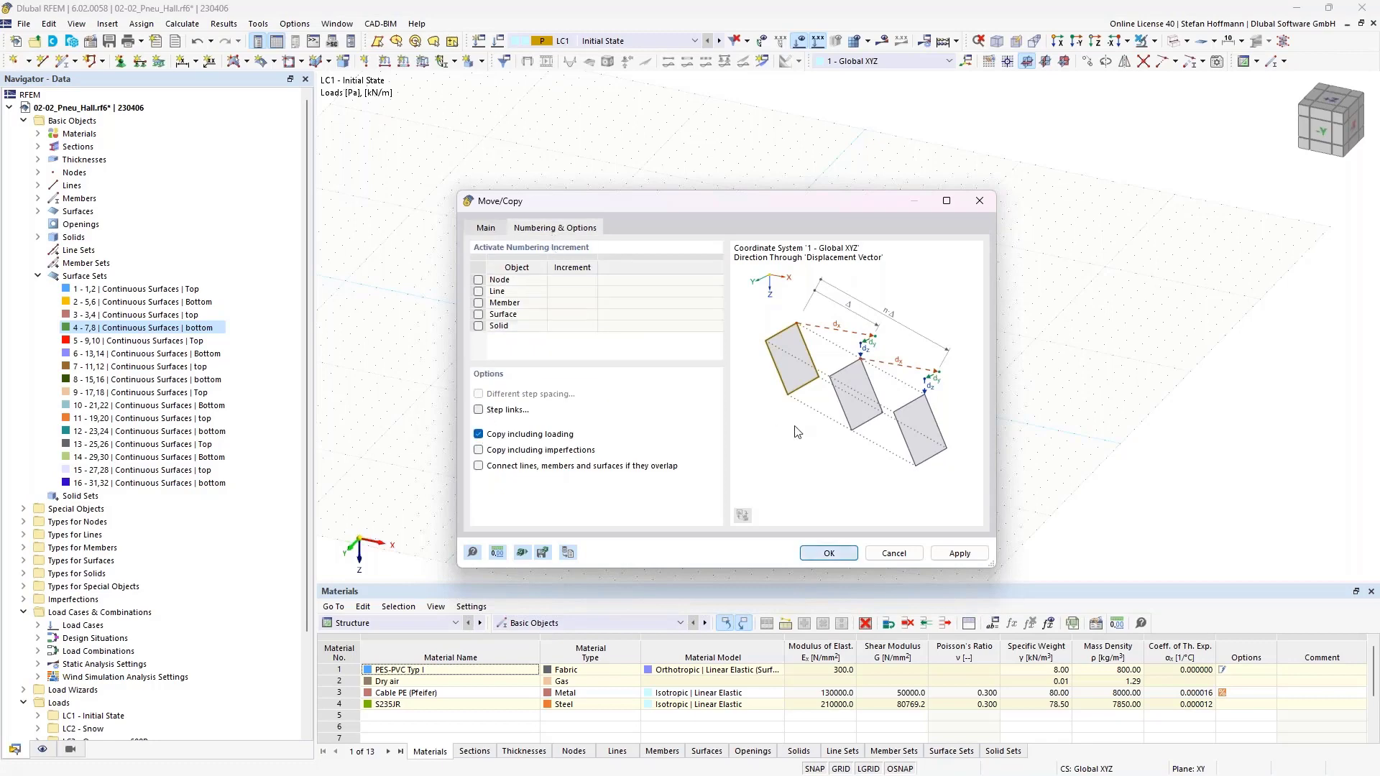
{"action": "key", "text": "Return"}
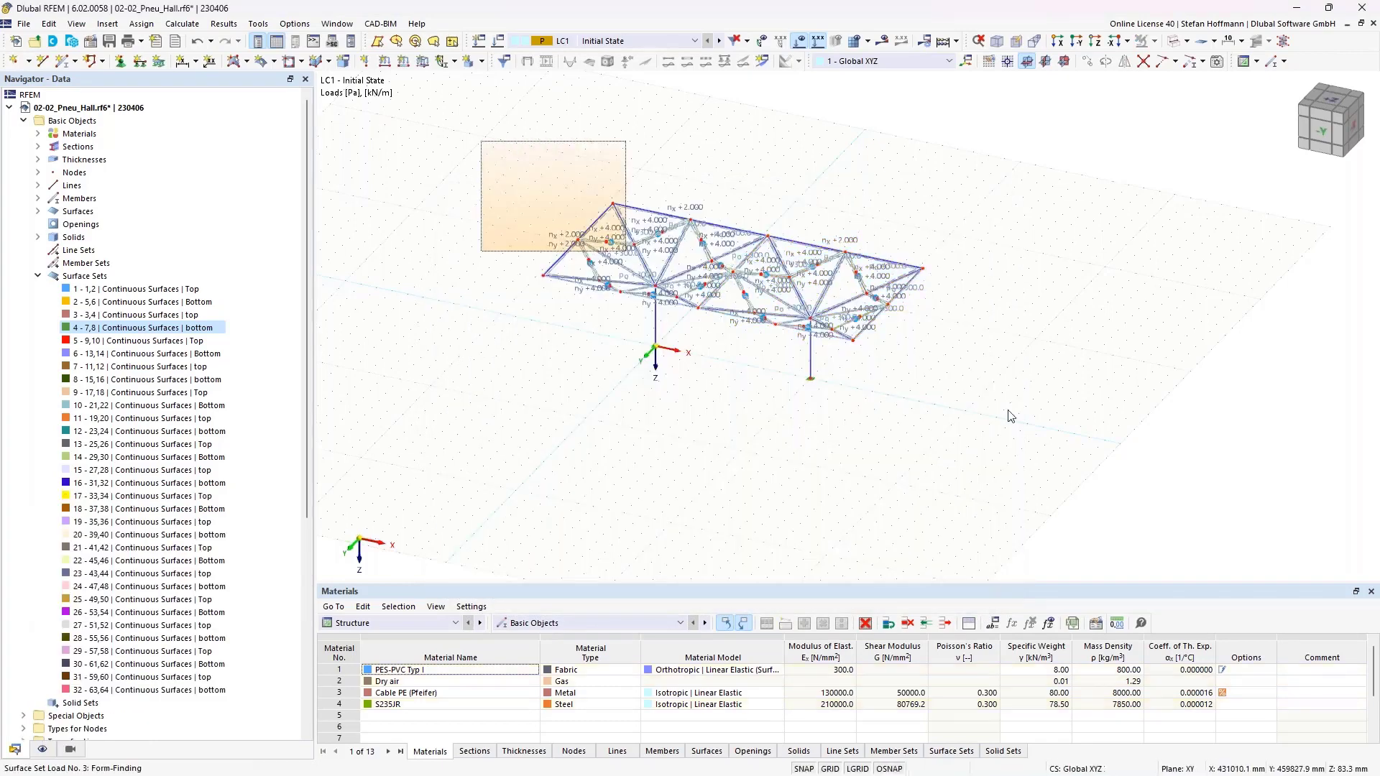
Copy both canopy modules along Y with zero X displacement, including their loading, and collapse the surface sets list.
{"action": "key", "text": "ctrl+a"}
{"action": "left_click", "coordinate": [1087, 61]}
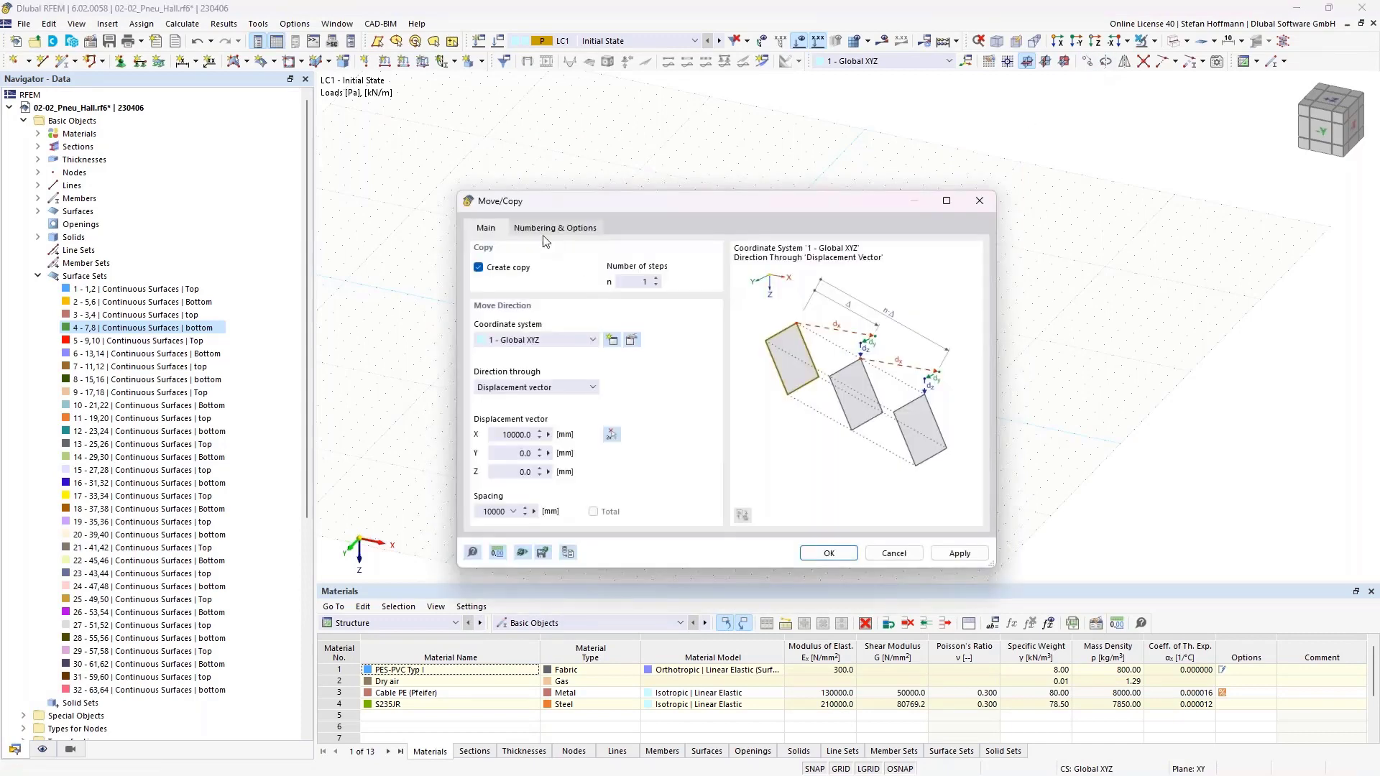
{"action": "double_click", "coordinate": [501, 438]}
{"action": "type", "text": "0"}
{"action": "key", "text": "Tab"}
{"action": "left_click", "coordinate": [530, 229]}
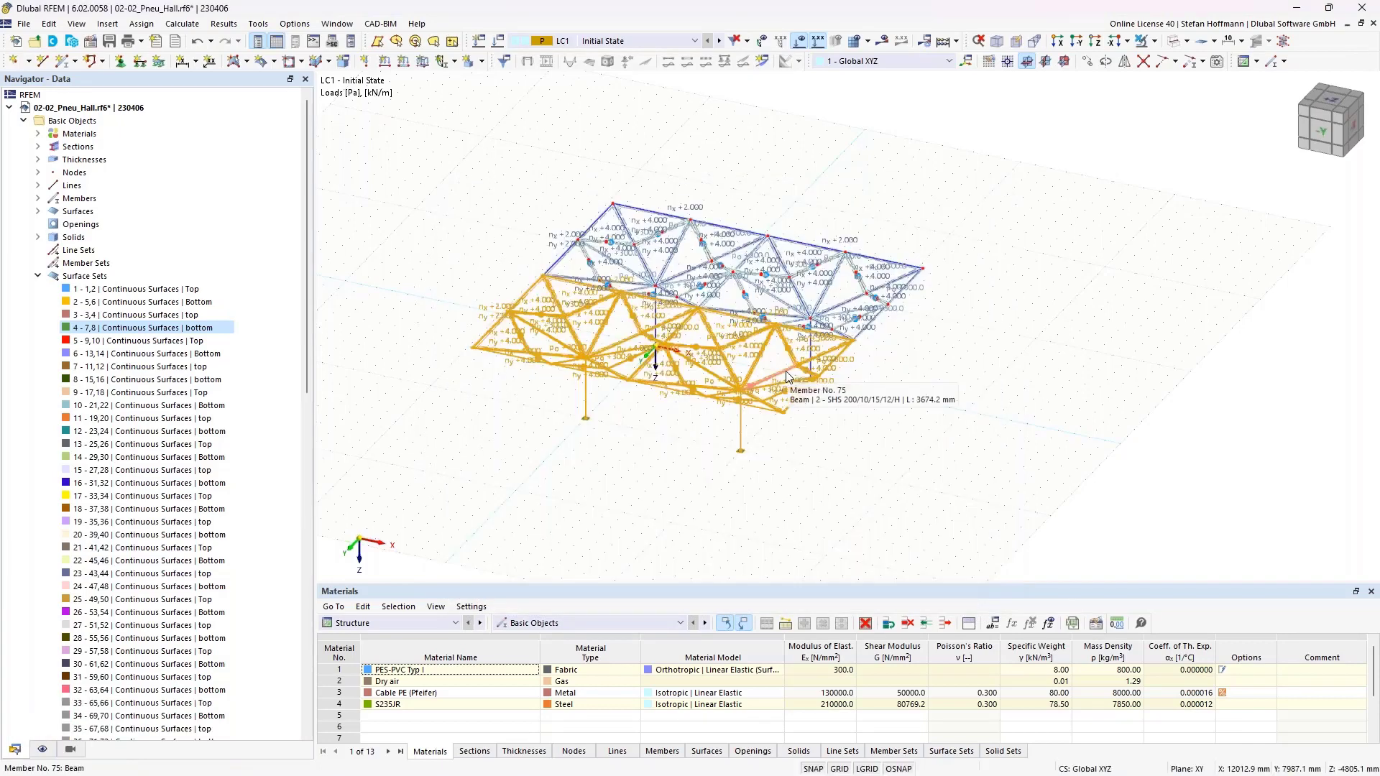
{"action": "left_click", "coordinate": [36, 276]}
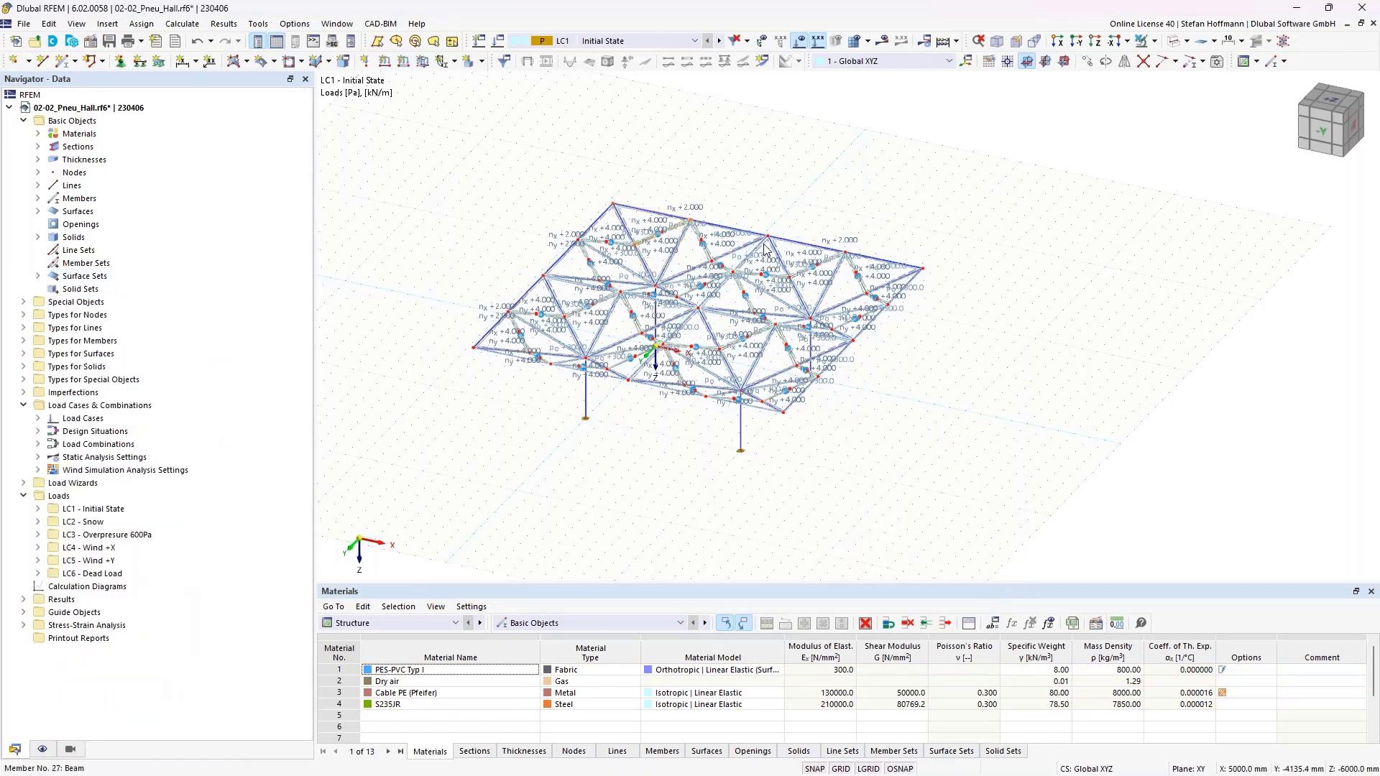
{"action": "left_click", "coordinate": [751, 459]}
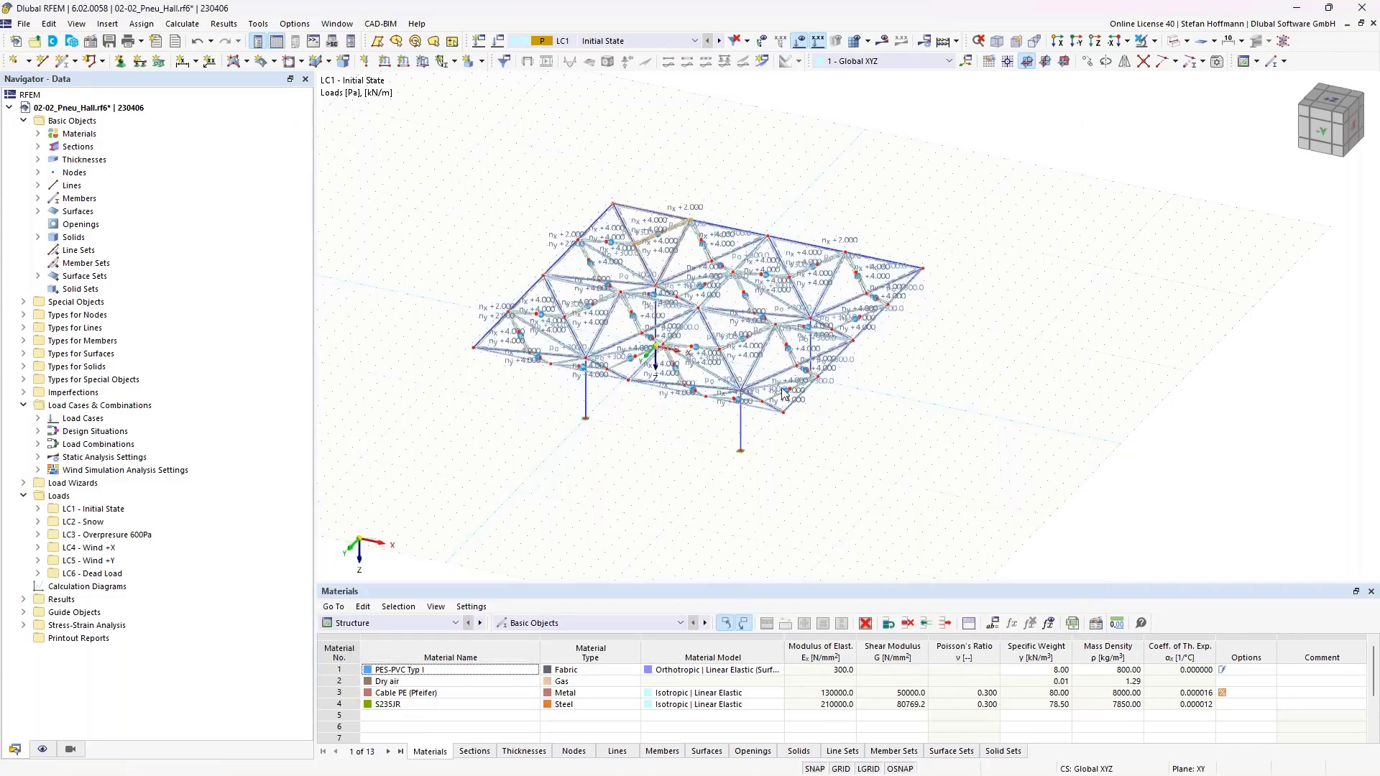
Examine the LC1 surface axial forces nx on the upper and lower membranes of the canopy.
{"action": "middle_click_drag", "start_coordinate": [703, 207], "coordinate": [874, 240]}
{"action": "scroll", "coordinate": [791, 335], "scroll_direction": "up", "scroll_amount": 3}
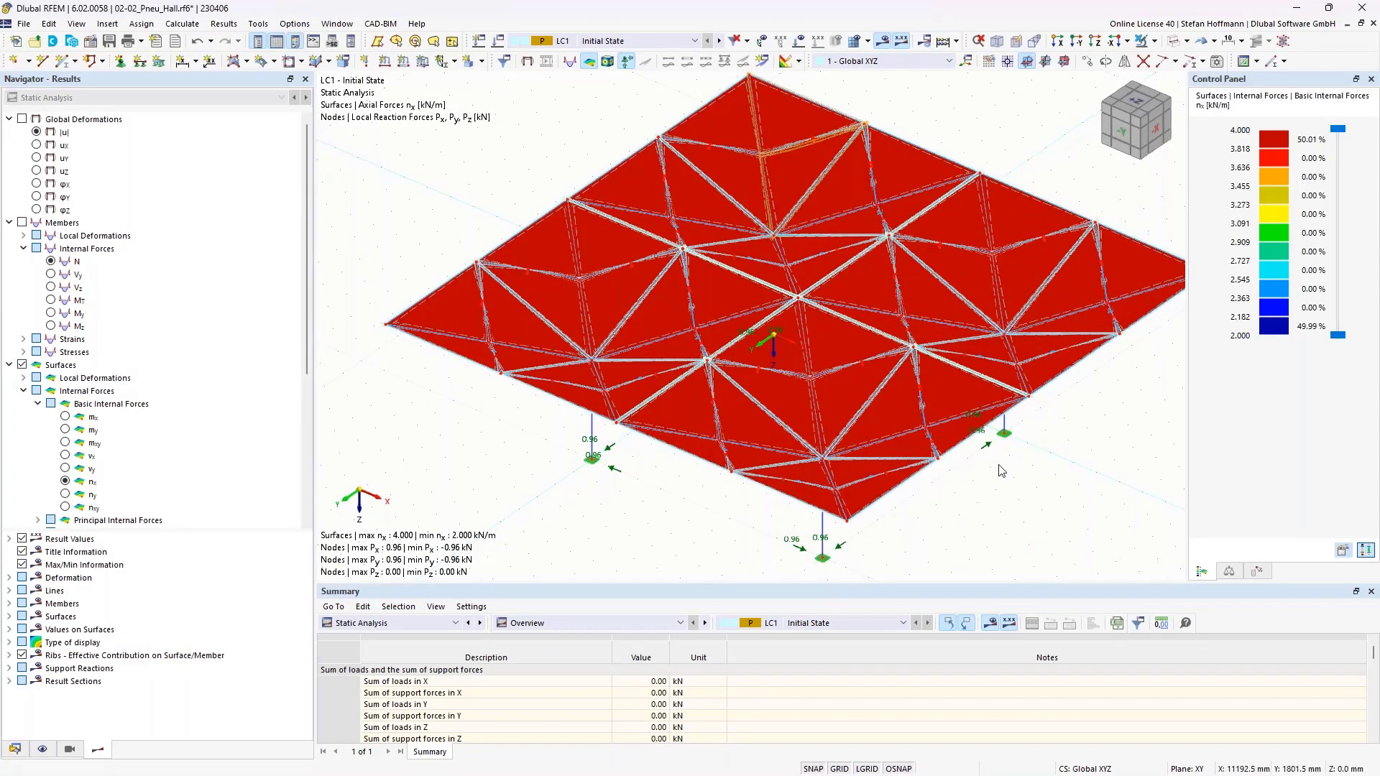
{"action": "middle_click_drag", "start_coordinate": [1000, 466], "coordinate": [952, 233], "text": "ctrl"}
{"action": "middle_click_drag", "start_coordinate": [894, 137], "coordinate": [872, 524]}
{"action": "scroll", "coordinate": [872, 524], "scroll_direction": "down", "scroll_amount": 1}
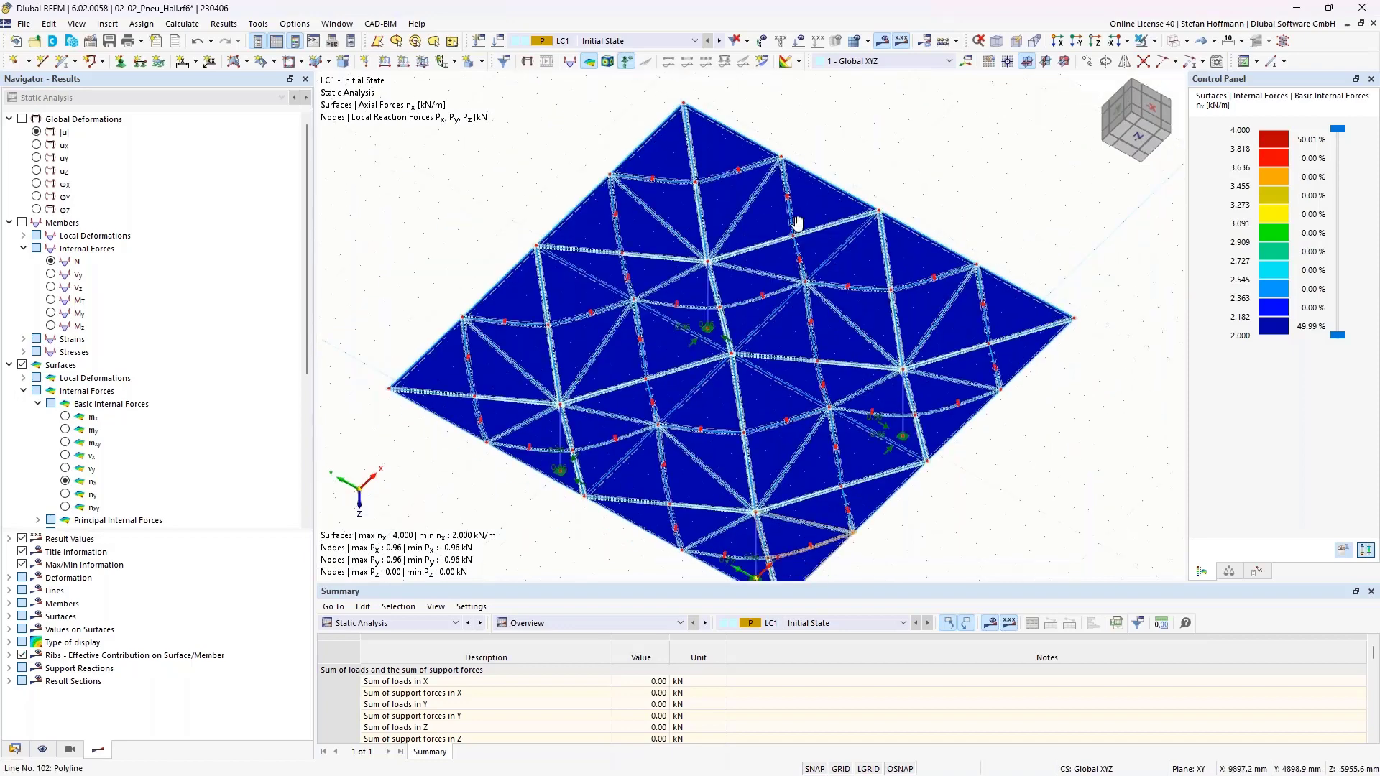
{"action": "middle_click_drag", "start_coordinate": [795, 223], "coordinate": [807, 197], "text": "ctrl"}
Display the gas overpressure po in the solids for LC1 to check it, and hide the solid results again.
{"action": "scroll", "coordinate": [38, 386], "scroll_direction": "down", "scroll_amount": 6}
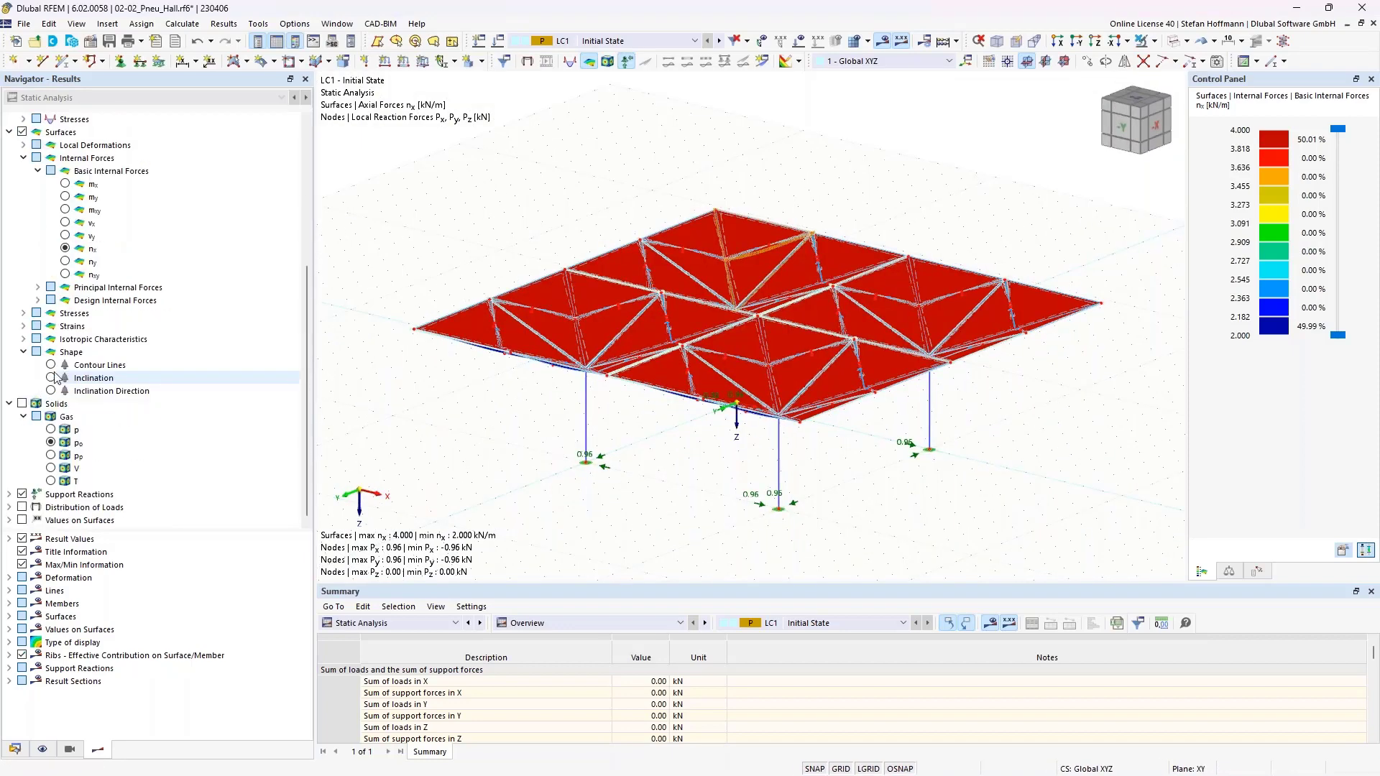
{"action": "left_click", "coordinate": [22, 403]}
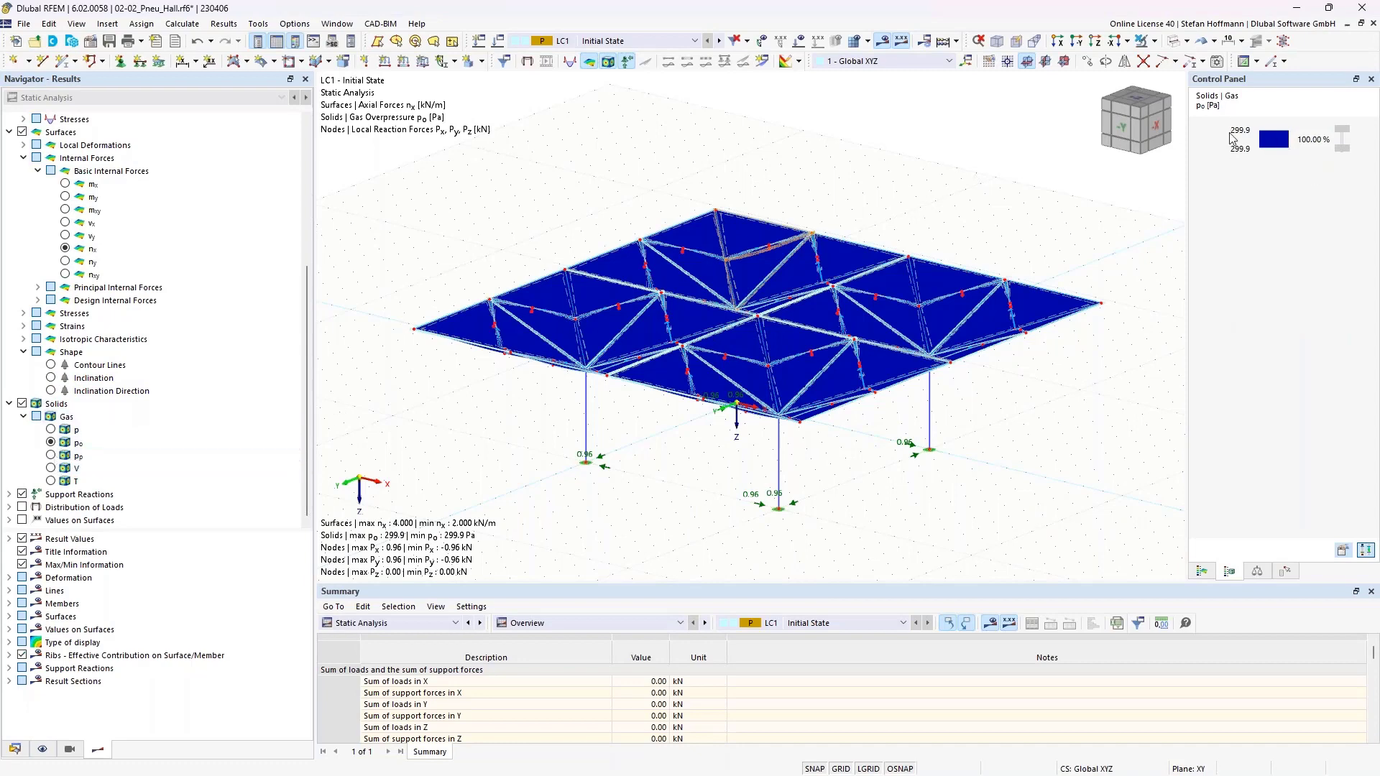
{"action": "left_click", "coordinate": [23, 404]}
{"action": "middle_click_drag", "start_coordinate": [619, 231], "coordinate": [575, 200], "text": "ctrl"}
Activate load combination CO1 - Snow Open and review its assigned load cases and initial state setting.
{"action": "left_click", "coordinate": [618, 40]}
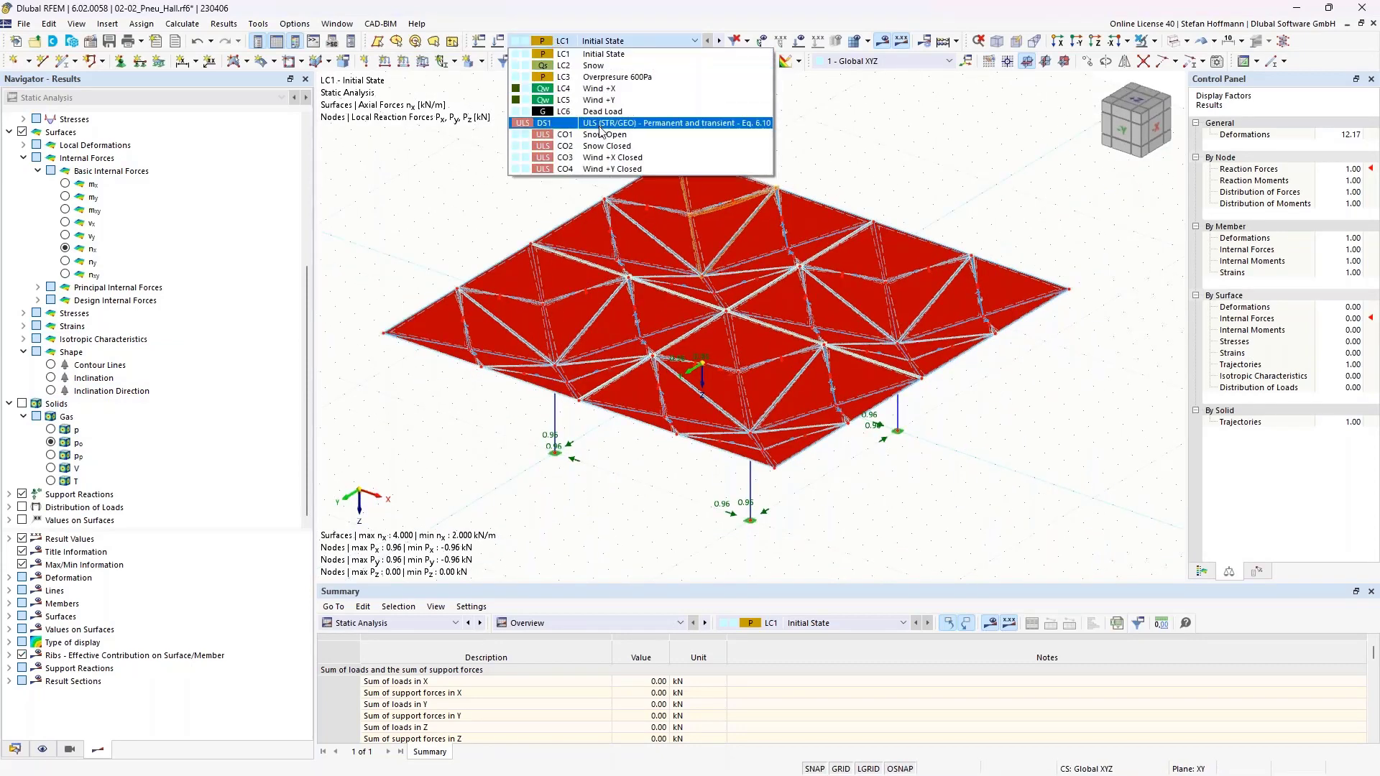
{"action": "left_click", "coordinate": [602, 135]}
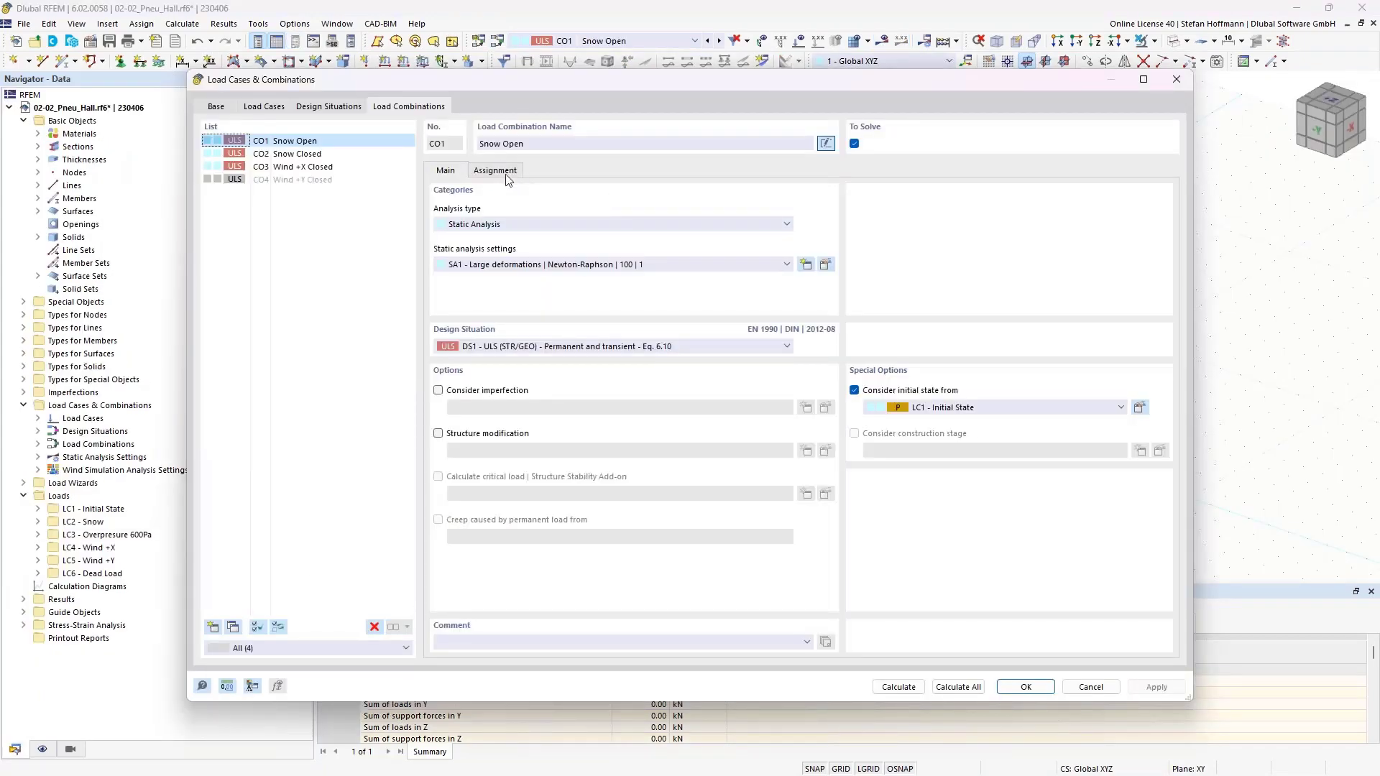
{"action": "left_click", "coordinate": [496, 171]}
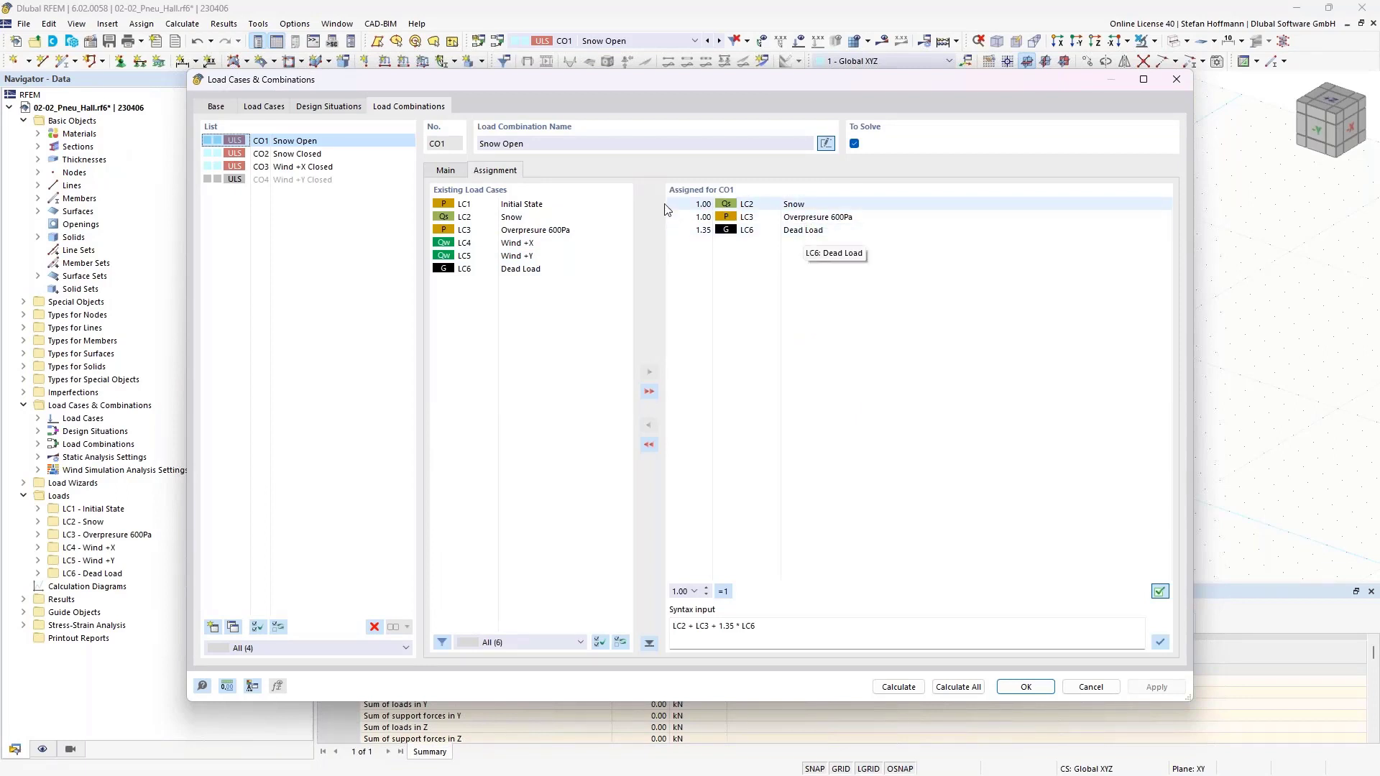
{"action": "left_click", "coordinate": [448, 171]}
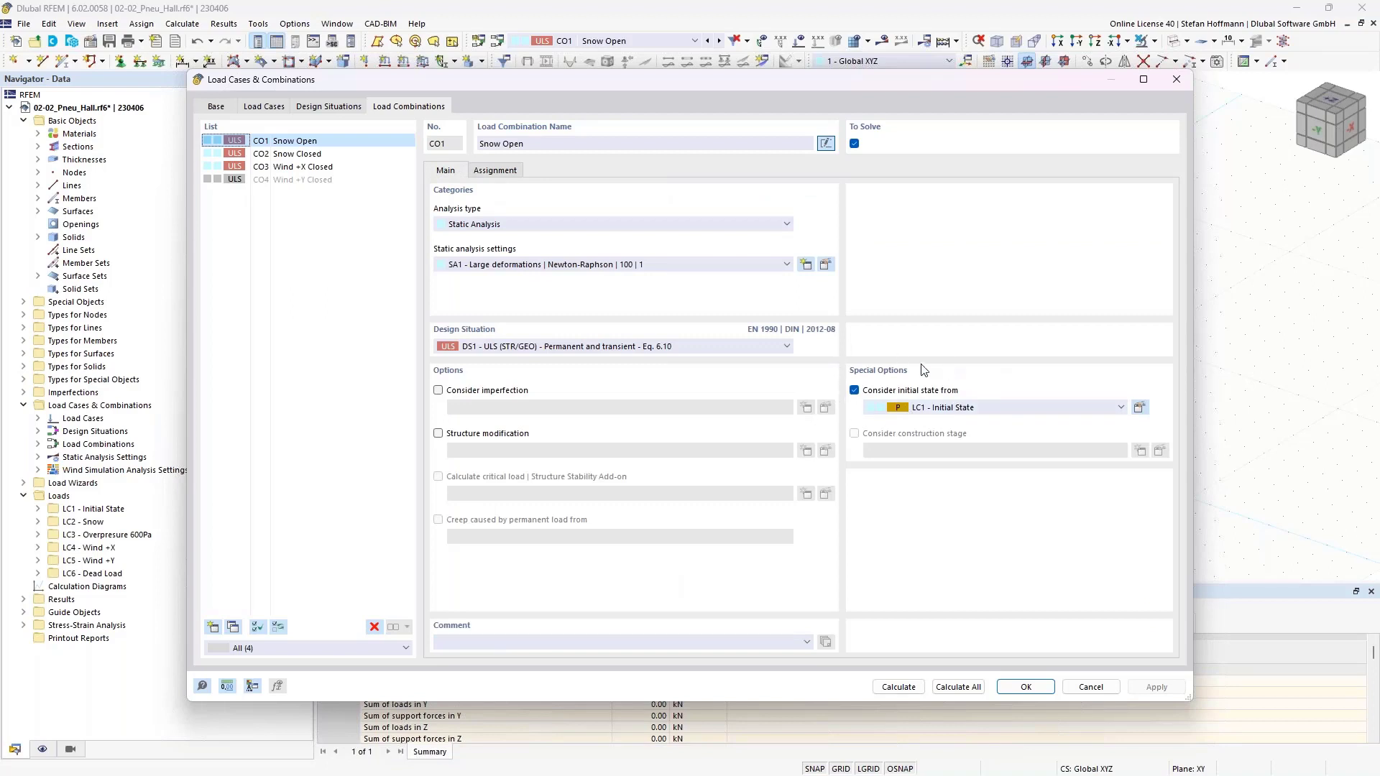
Review the load cases assigned to CO2 - Snow Closed and CO3 - Wind +X Closed, and CO3's initial state setting.
{"action": "left_click", "coordinate": [321, 154]}
{"action": "left_click", "coordinate": [476, 173]}
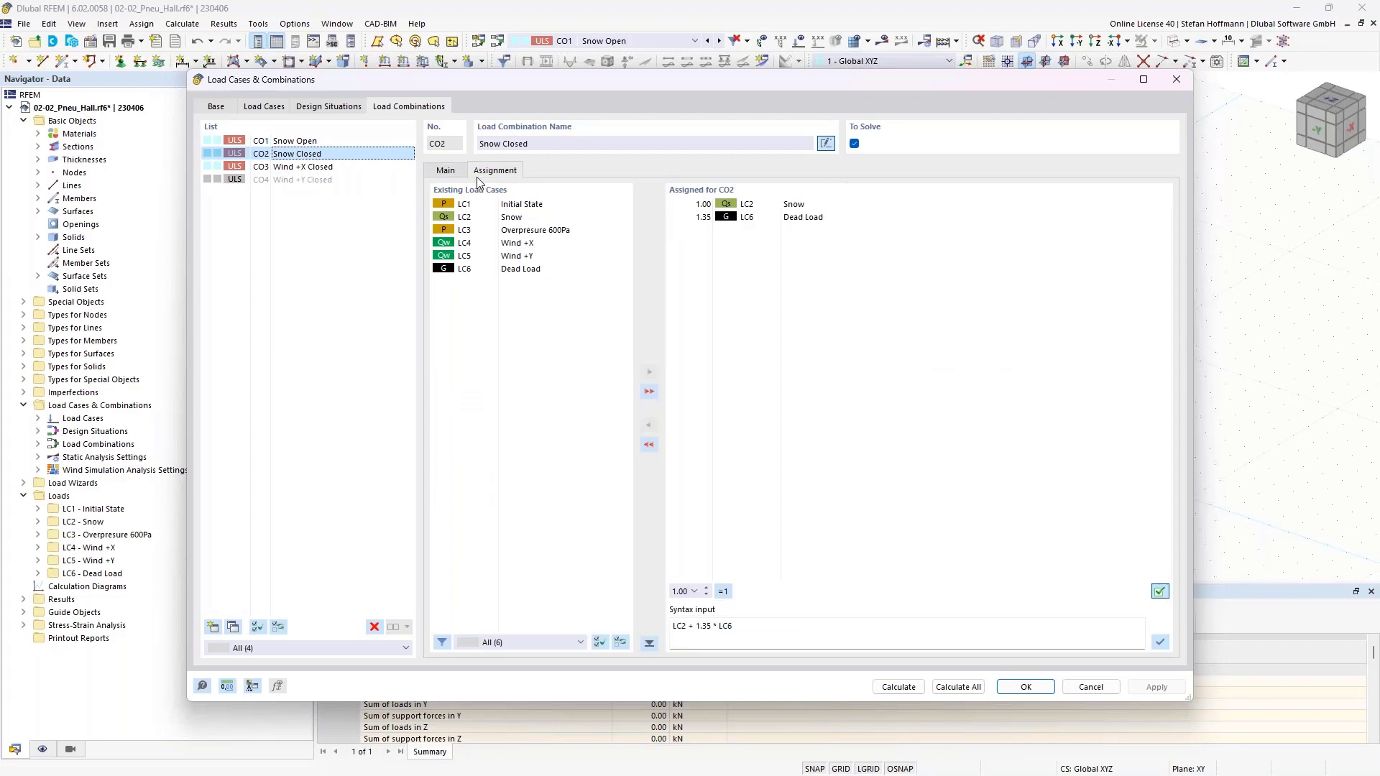
{"action": "left_click", "coordinate": [344, 167]}
{"action": "left_click", "coordinate": [702, 204]}
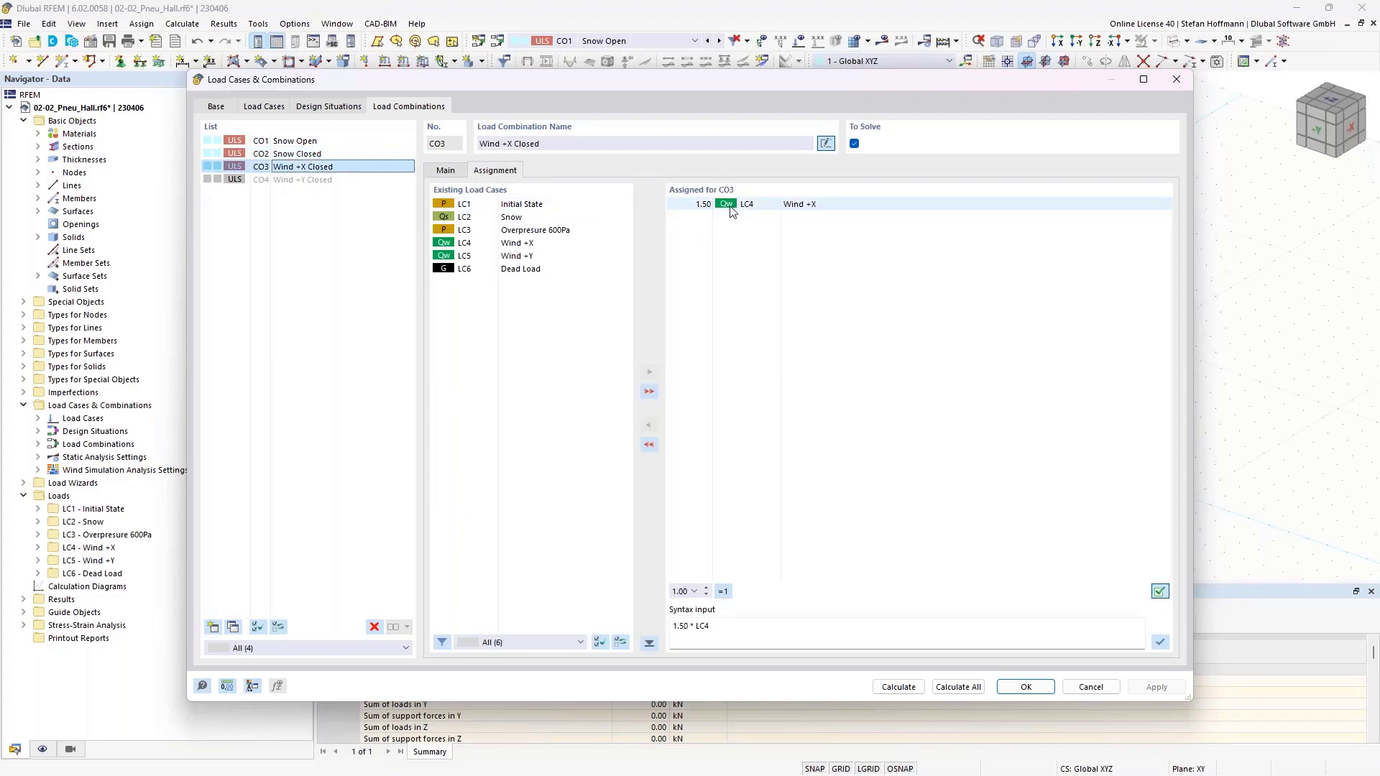
{"action": "left_click", "coordinate": [445, 170]}
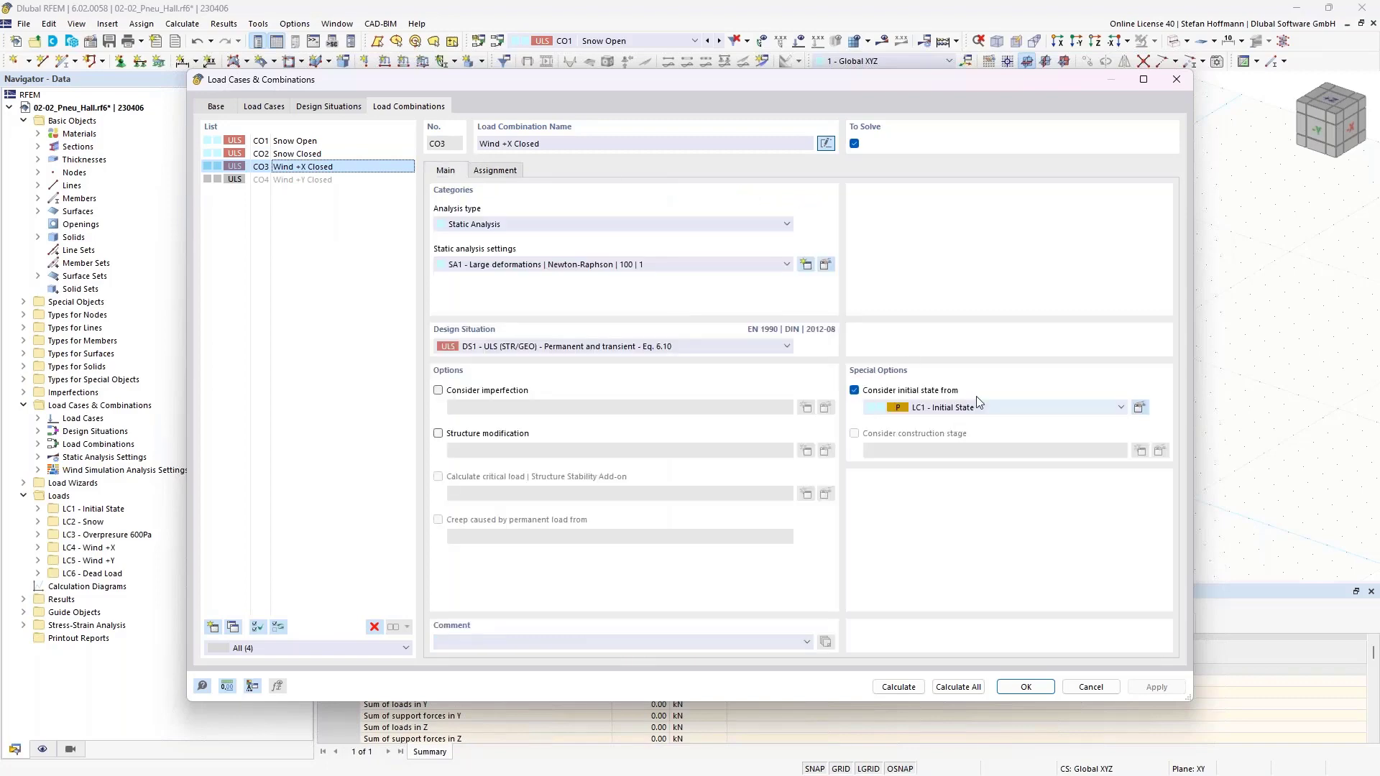
{"action": "left_click", "coordinate": [1026, 687]}
Activate load case LC4 - Wind +X and review its initial state setting, wind simulation analysis settings and wind profile.
{"action": "left_click", "coordinate": [568, 41]}
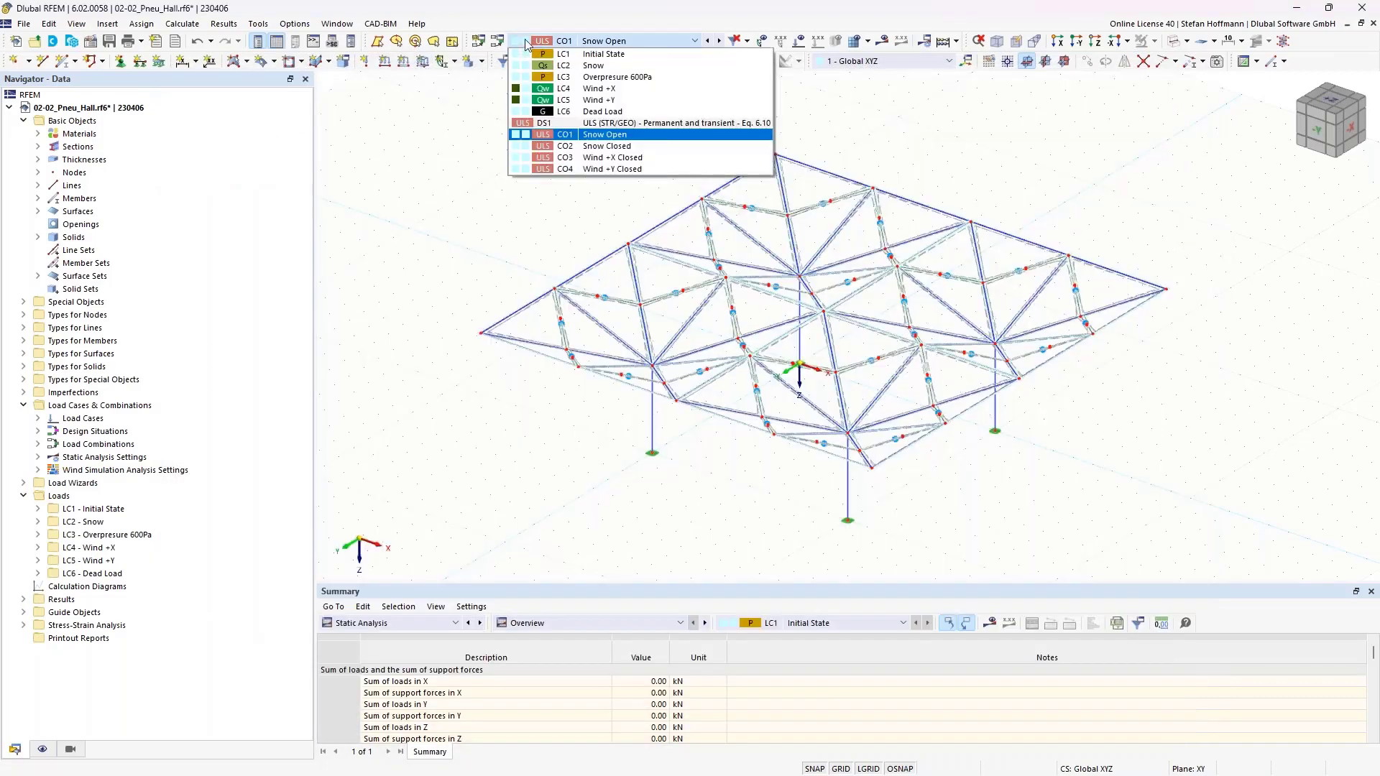
{"action": "left_click", "coordinate": [565, 89]}
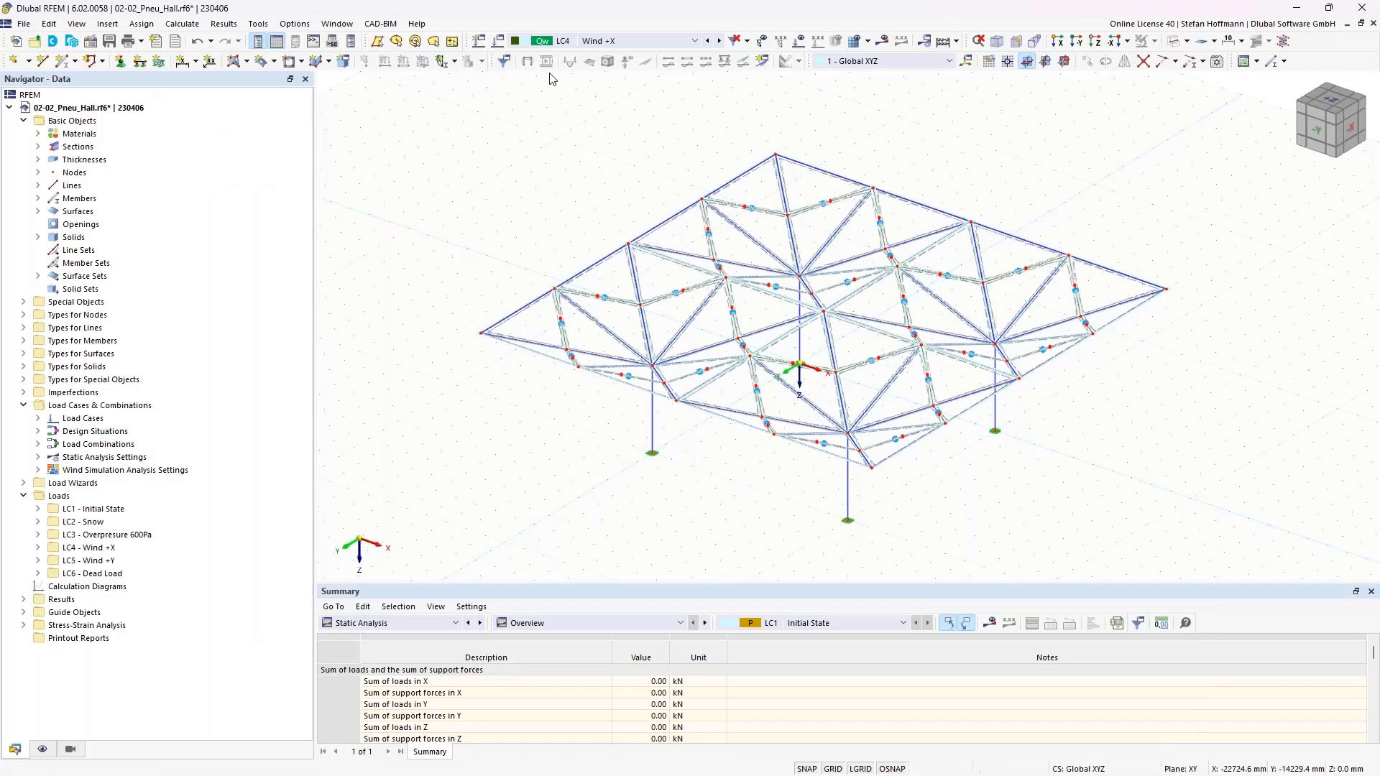
{"action": "left_click", "coordinate": [497, 43]}
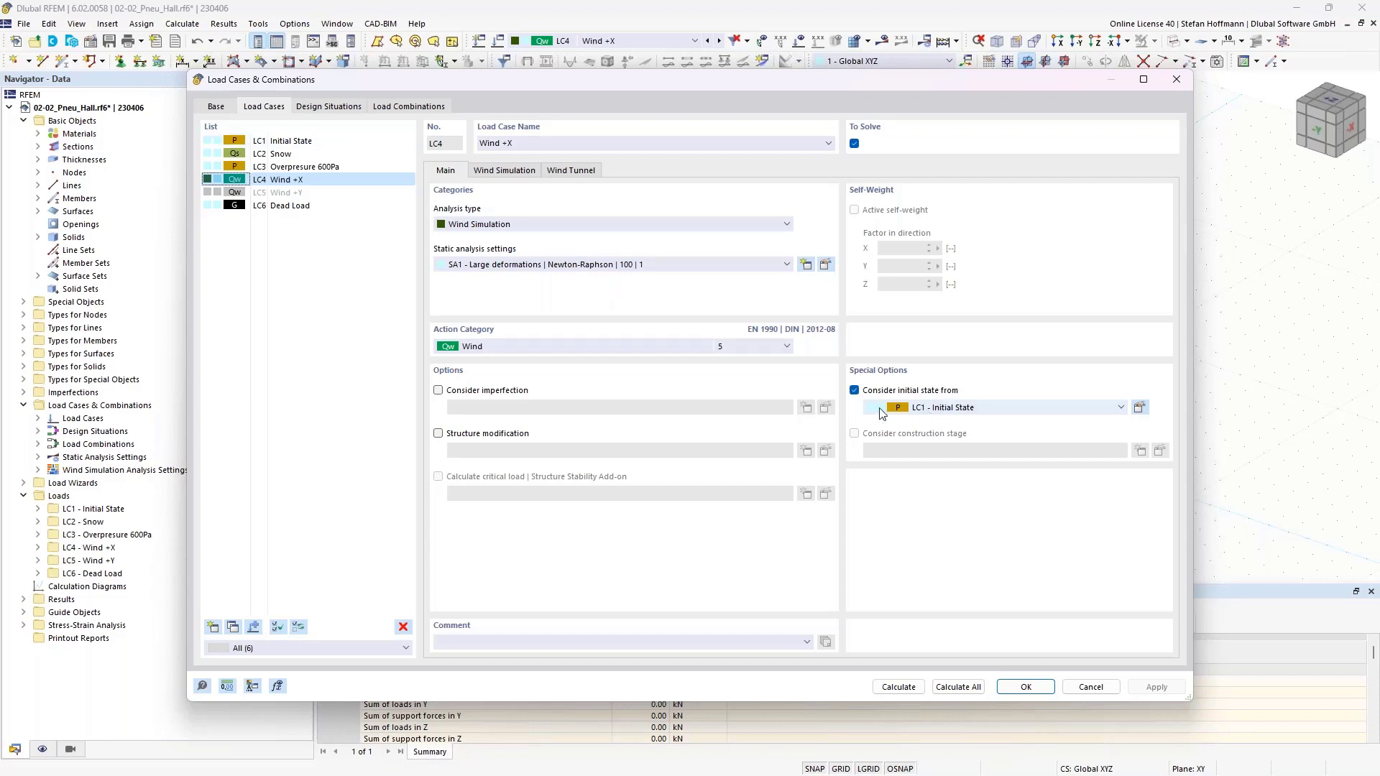
{"action": "left_click", "coordinate": [512, 171]}
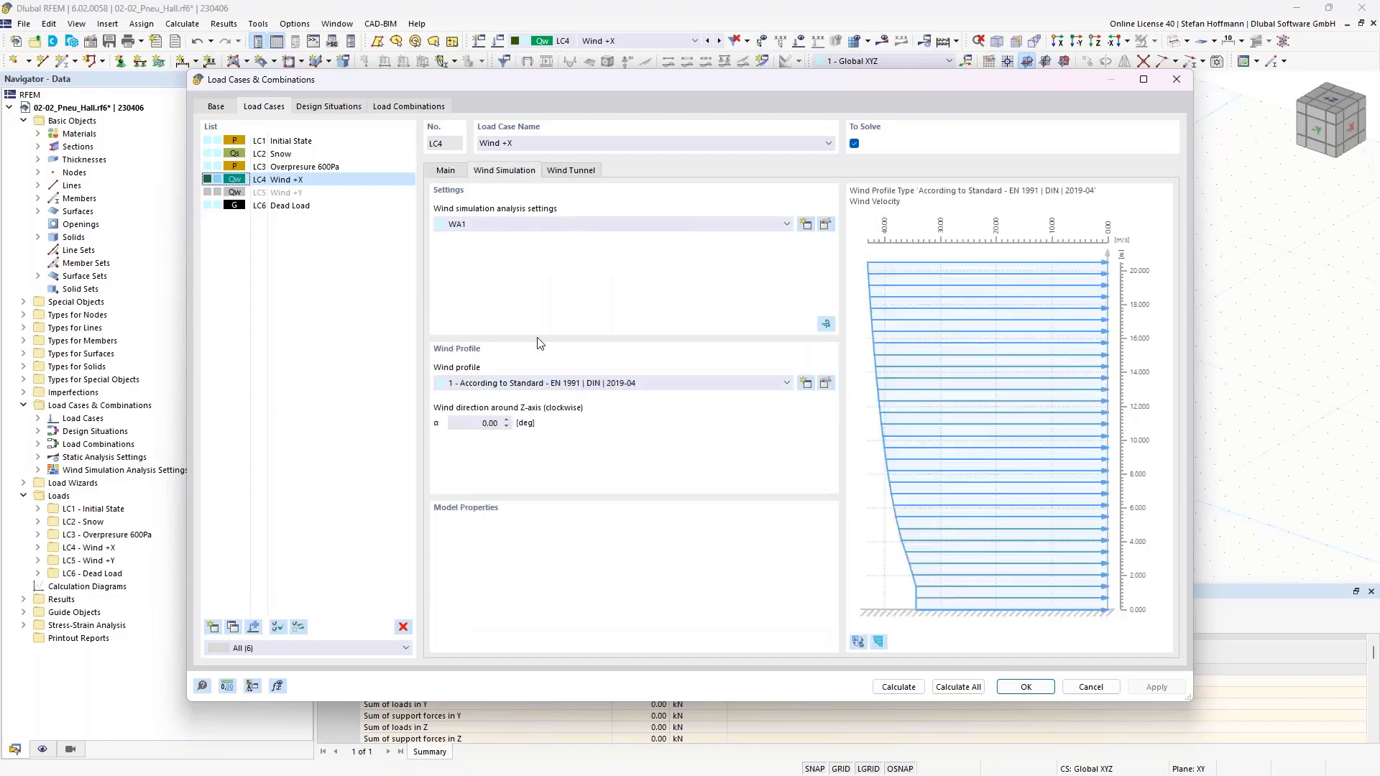
{"action": "left_click", "coordinate": [826, 226]}
{"action": "key", "text": "Escape"}
Open the LC4 wind tunnel model in RWIND, display the simplified model of the canopy to inspect it, and close RWIND.
{"action": "left_click", "coordinate": [826, 323]}
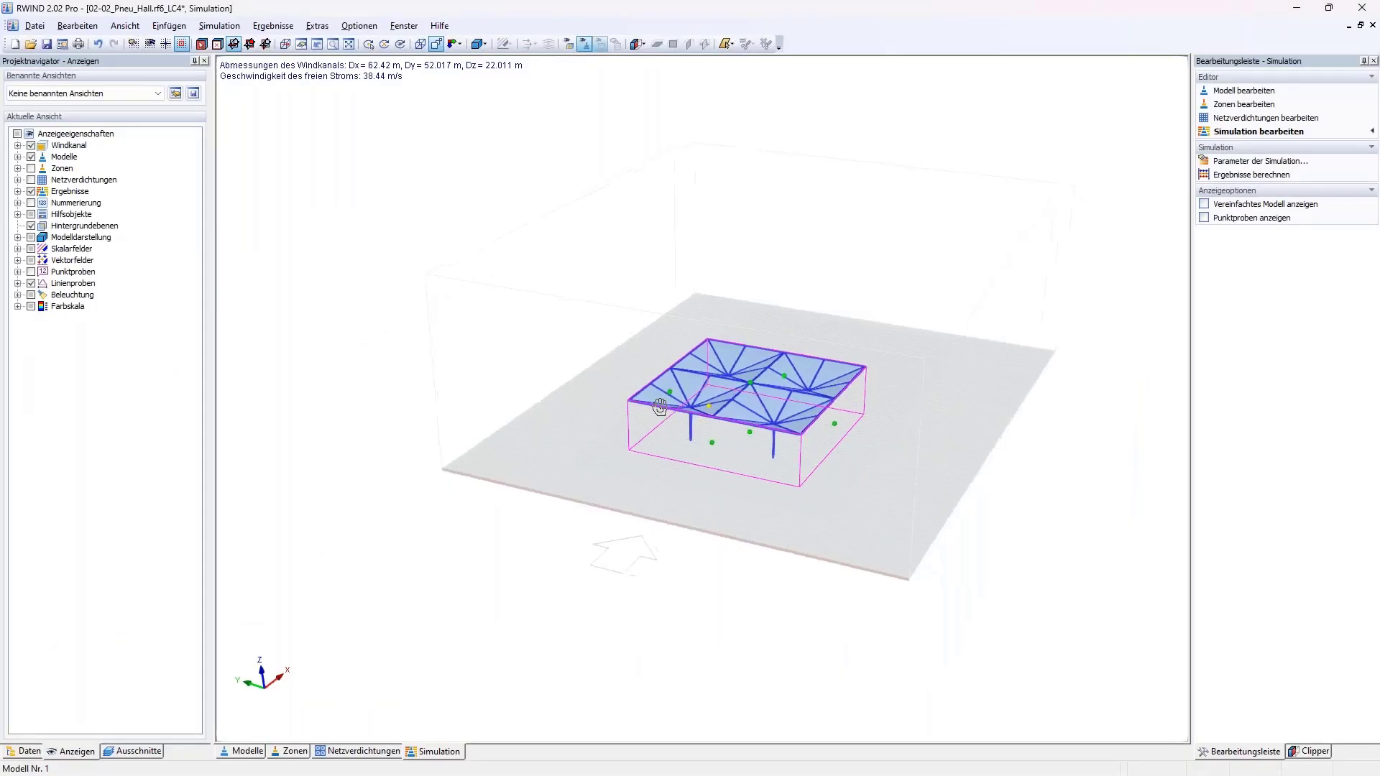
{"action": "middle_click_drag", "start_coordinate": [659, 408], "coordinate": [730, 400], "text": "ctrl"}
{"action": "scroll", "coordinate": [731, 400], "scroll_direction": "up", "scroll_amount": 4}
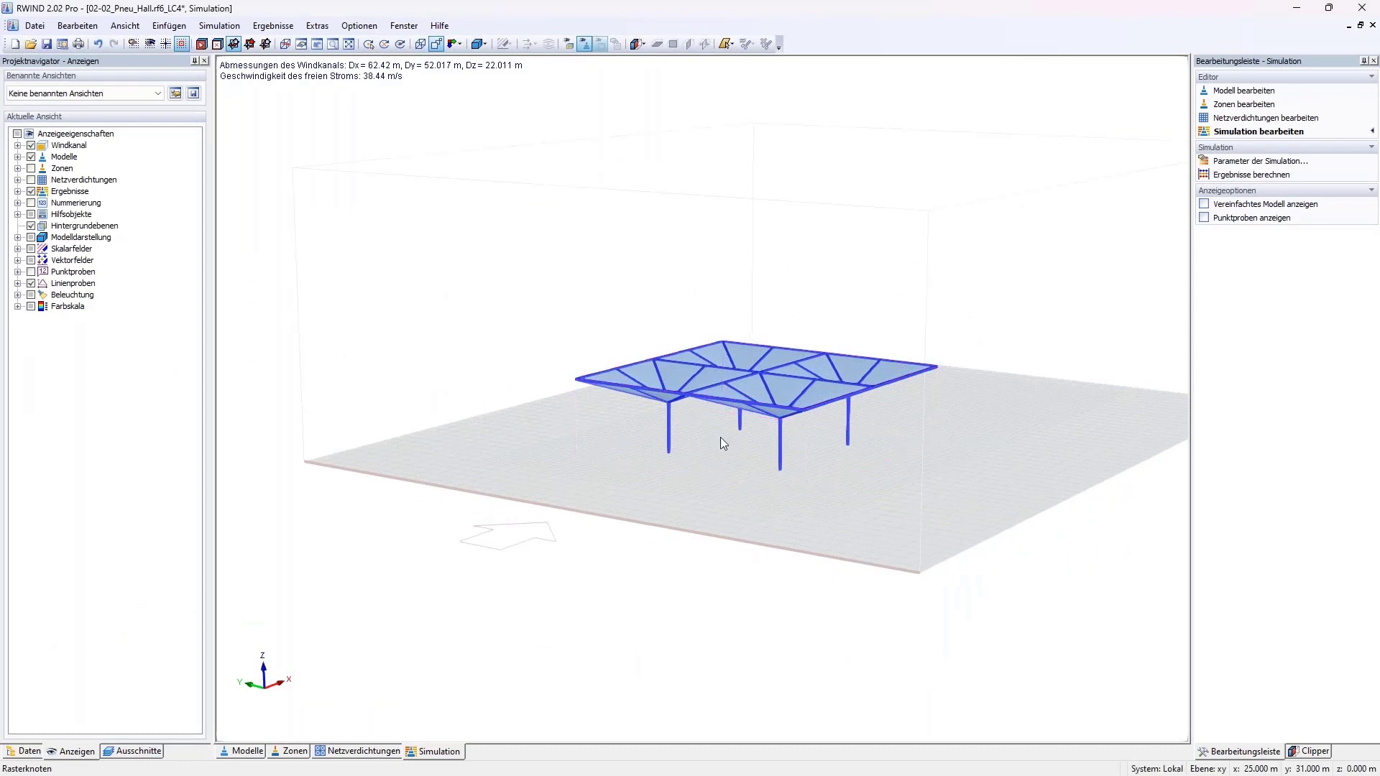
{"action": "left_click", "coordinate": [1224, 204]}
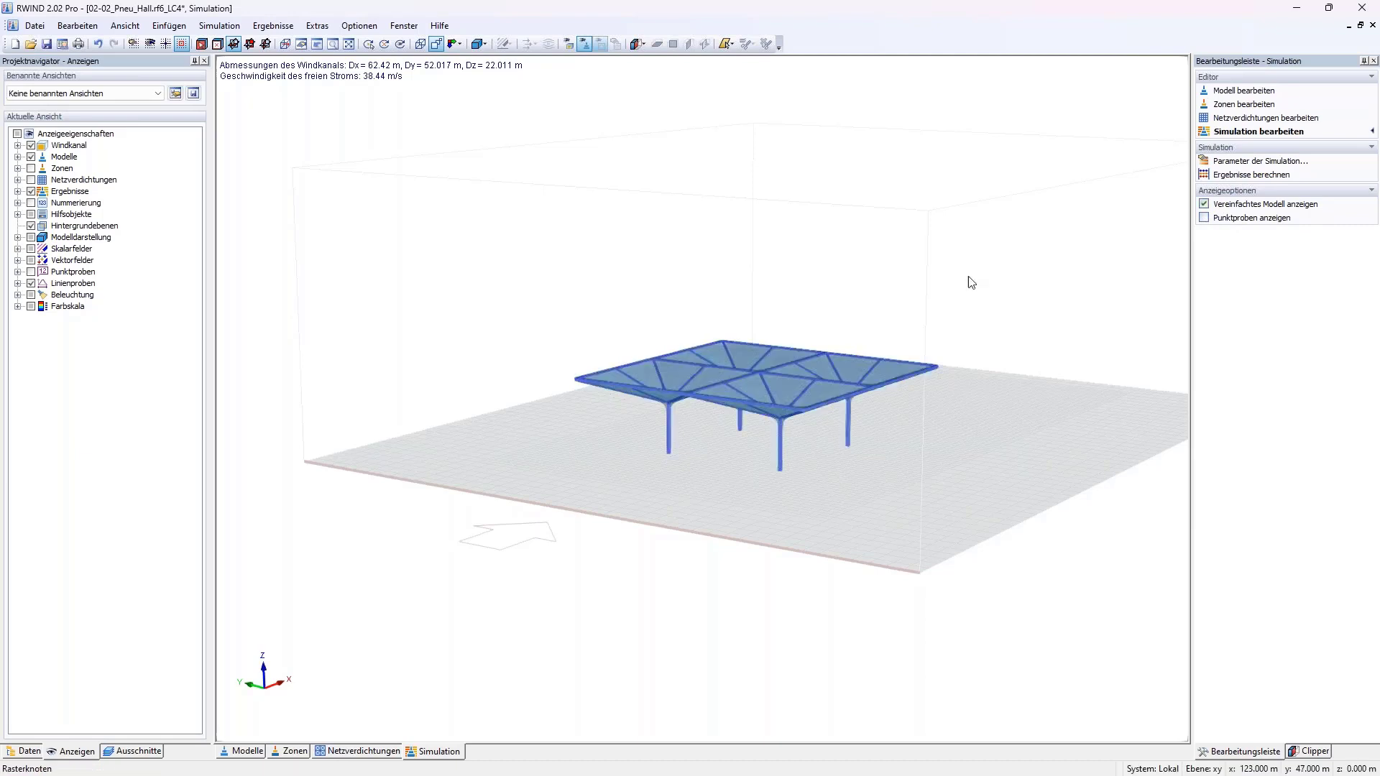
{"action": "scroll", "coordinate": [753, 360], "scroll_direction": "up", "scroll_amount": 3}
{"action": "scroll", "coordinate": [757, 368], "scroll_direction": "up", "scroll_amount": 1}
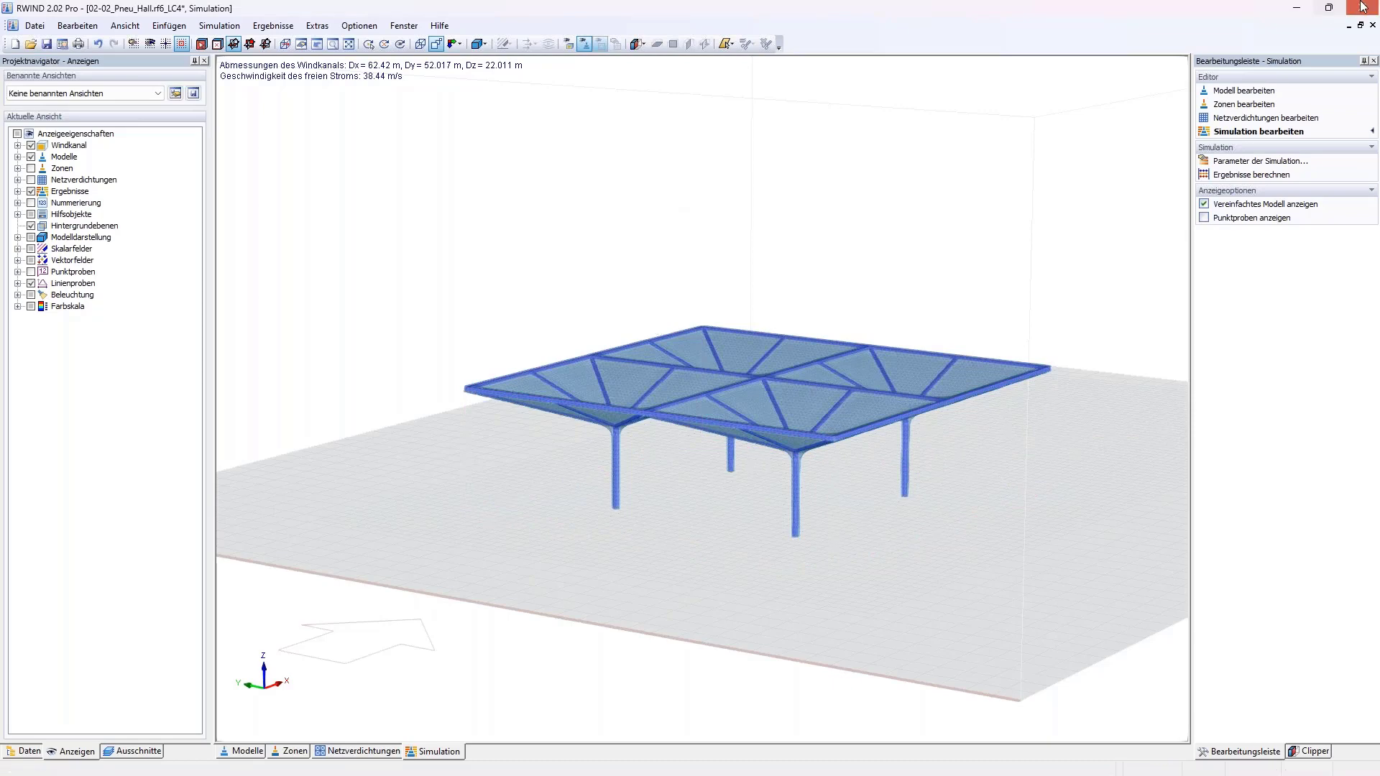
{"action": "left_click", "coordinate": [1293, 87]}
{"action": "left_click", "coordinate": [742, 427]}
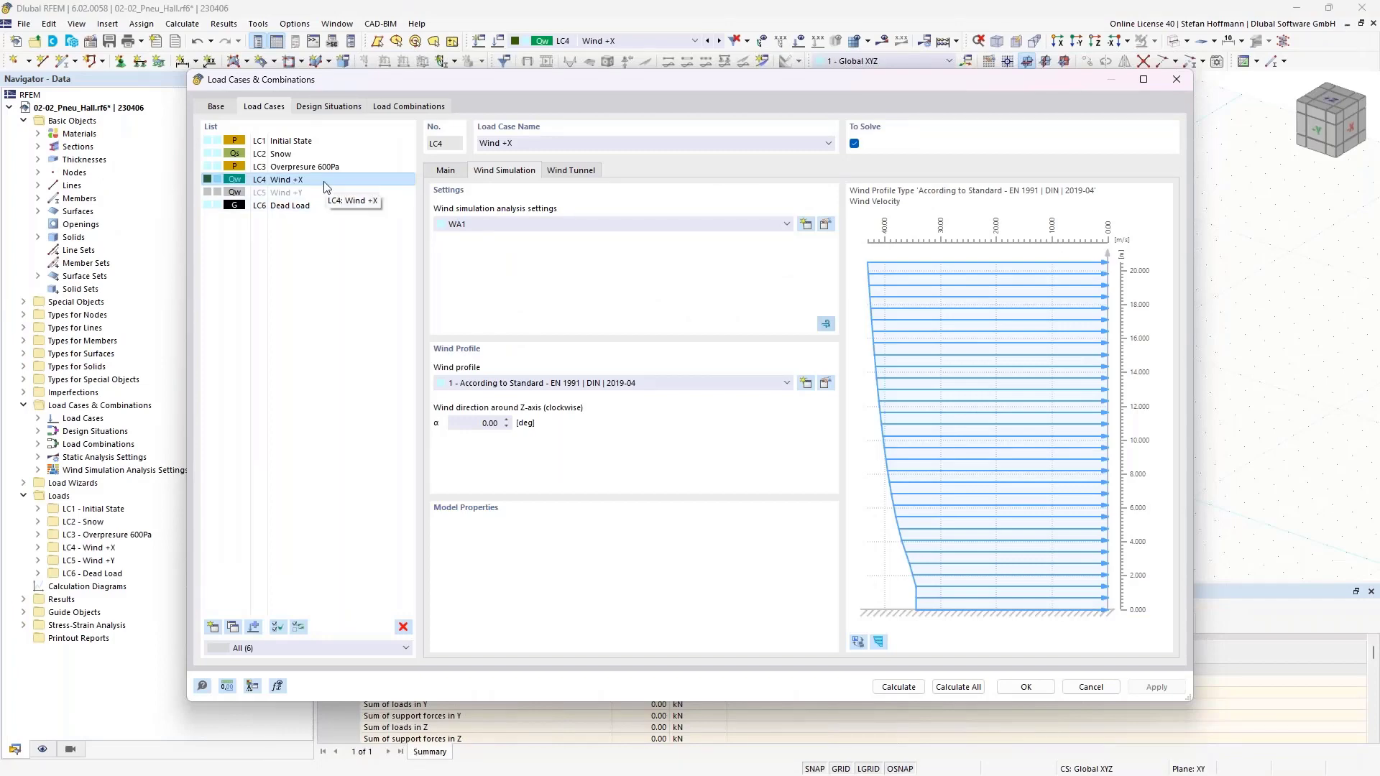
Leave the load case settings, close the current model and open the file 02-02_Pneu_Hall_fin.rf6.
{"action": "left_click", "coordinate": [1175, 80]}
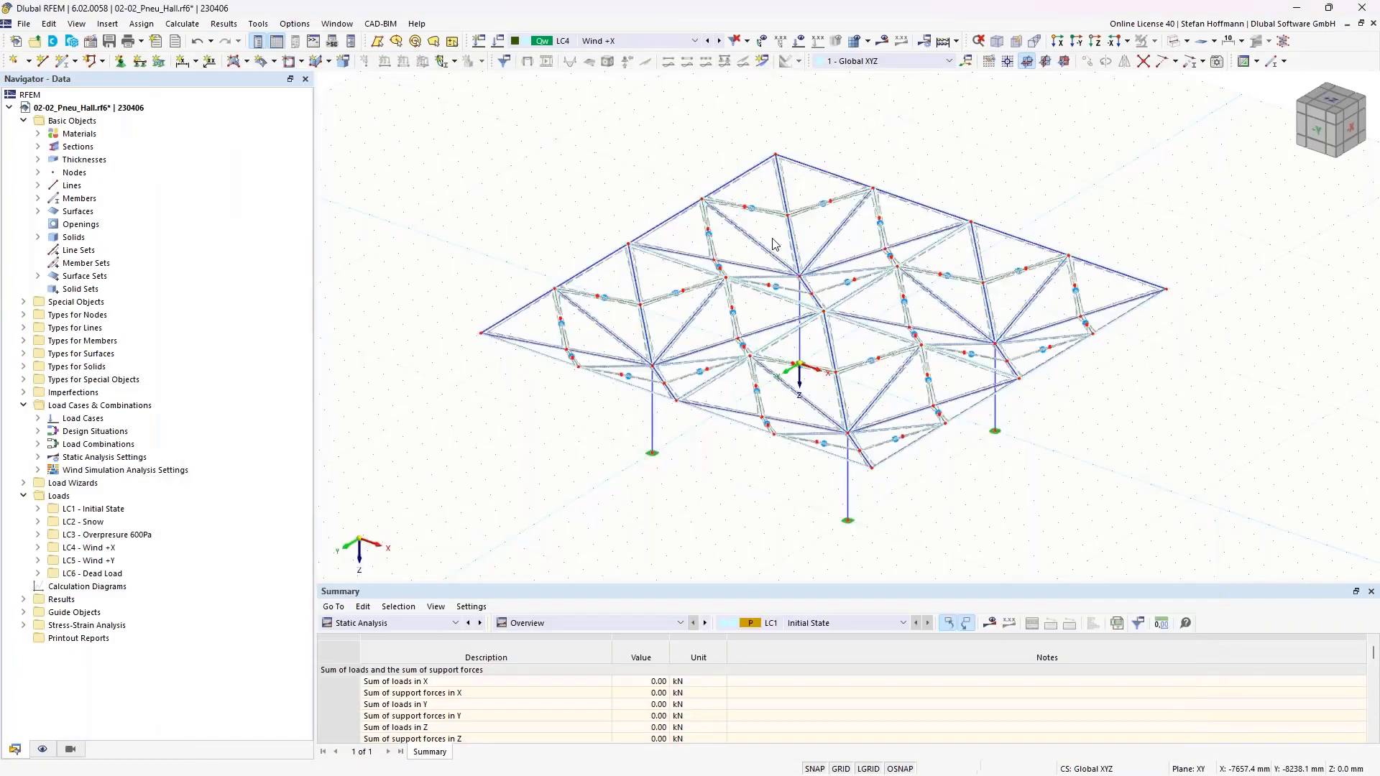
{"action": "left_click", "coordinate": [1373, 24]}
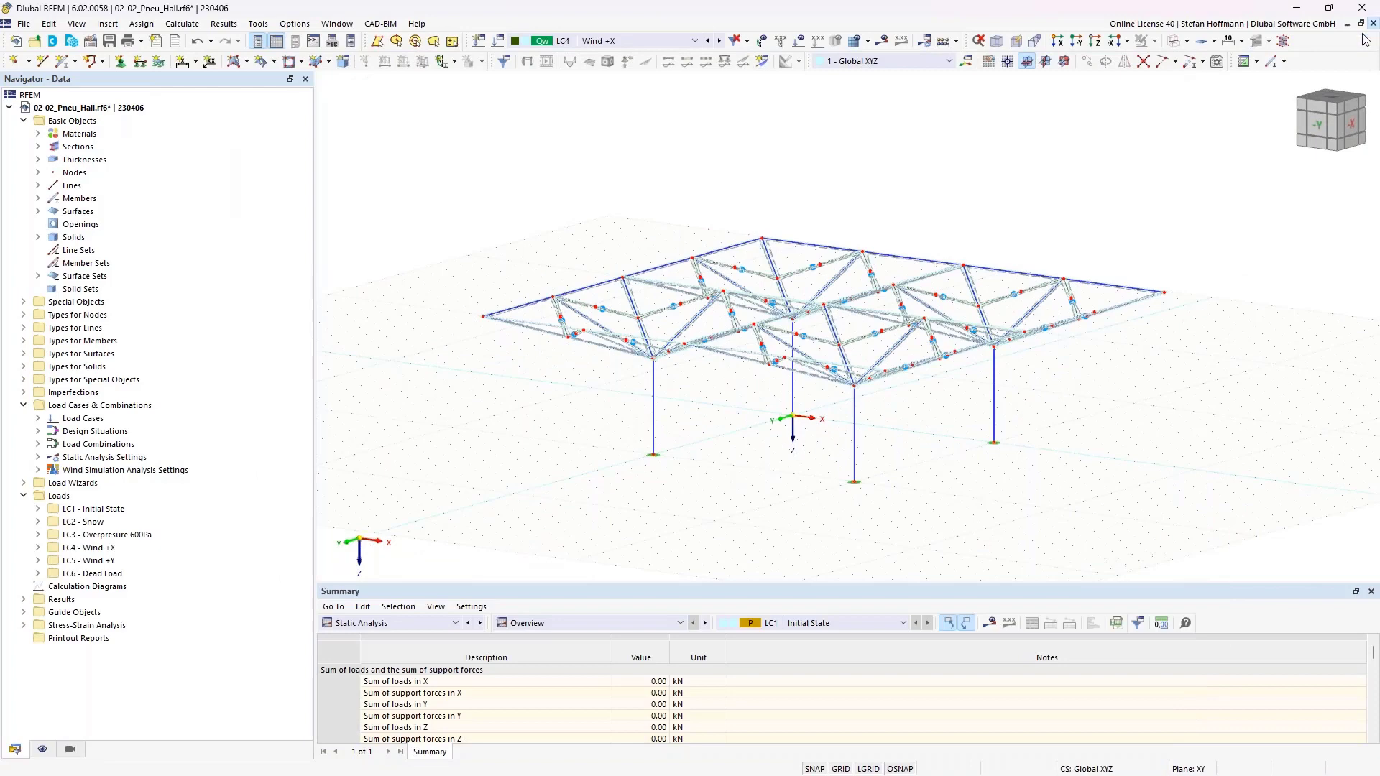
{"action": "left_click", "coordinate": [750, 457]}
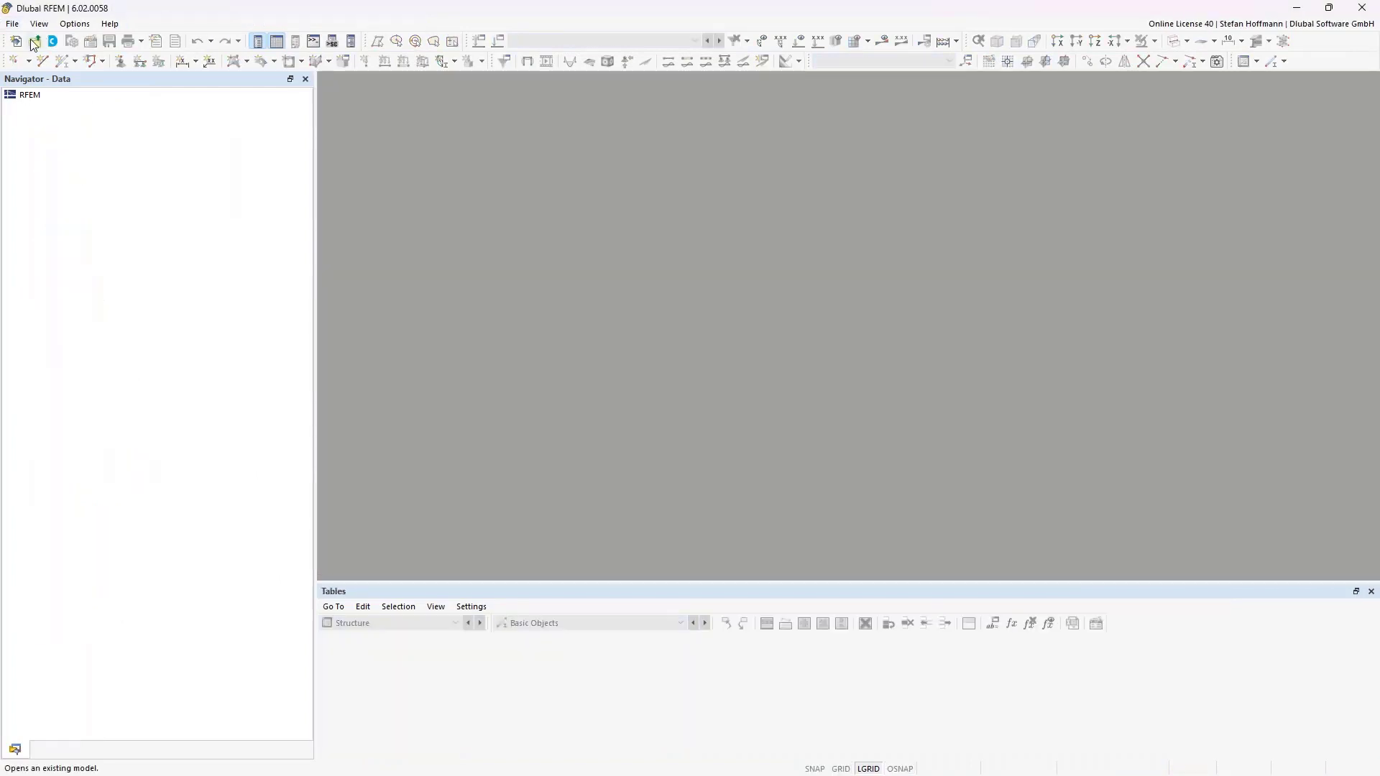
{"action": "left_click", "coordinate": [33, 41]}
{"action": "scroll", "coordinate": [365, 306], "scroll_direction": "down", "scroll_amount": 2}
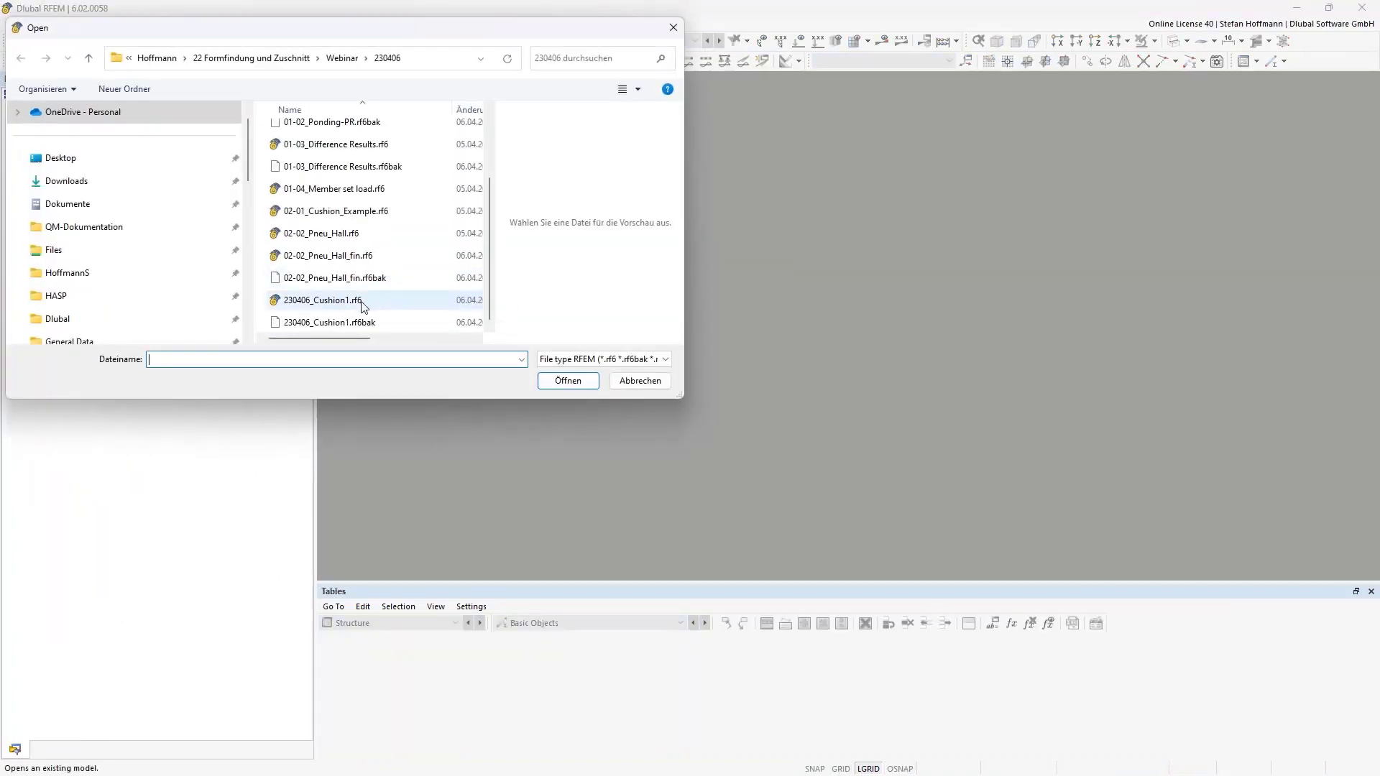
{"action": "left_click", "coordinate": [324, 256]}
{"action": "left_click", "coordinate": [569, 381]}
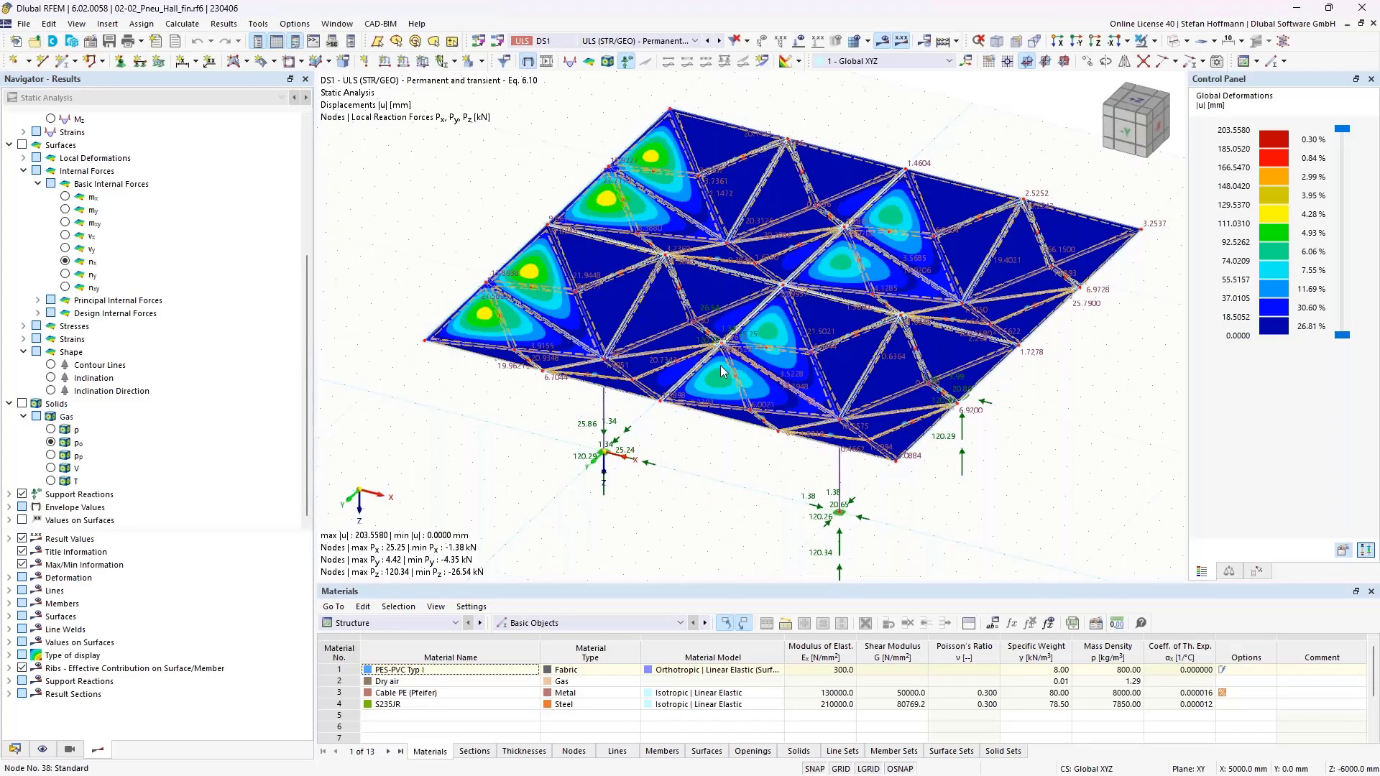
Activate LC4 - Wind +X without calculating it and display its loads to view the wind profile and wind tunnel around the canopy.
{"action": "left_click", "coordinate": [633, 41]}
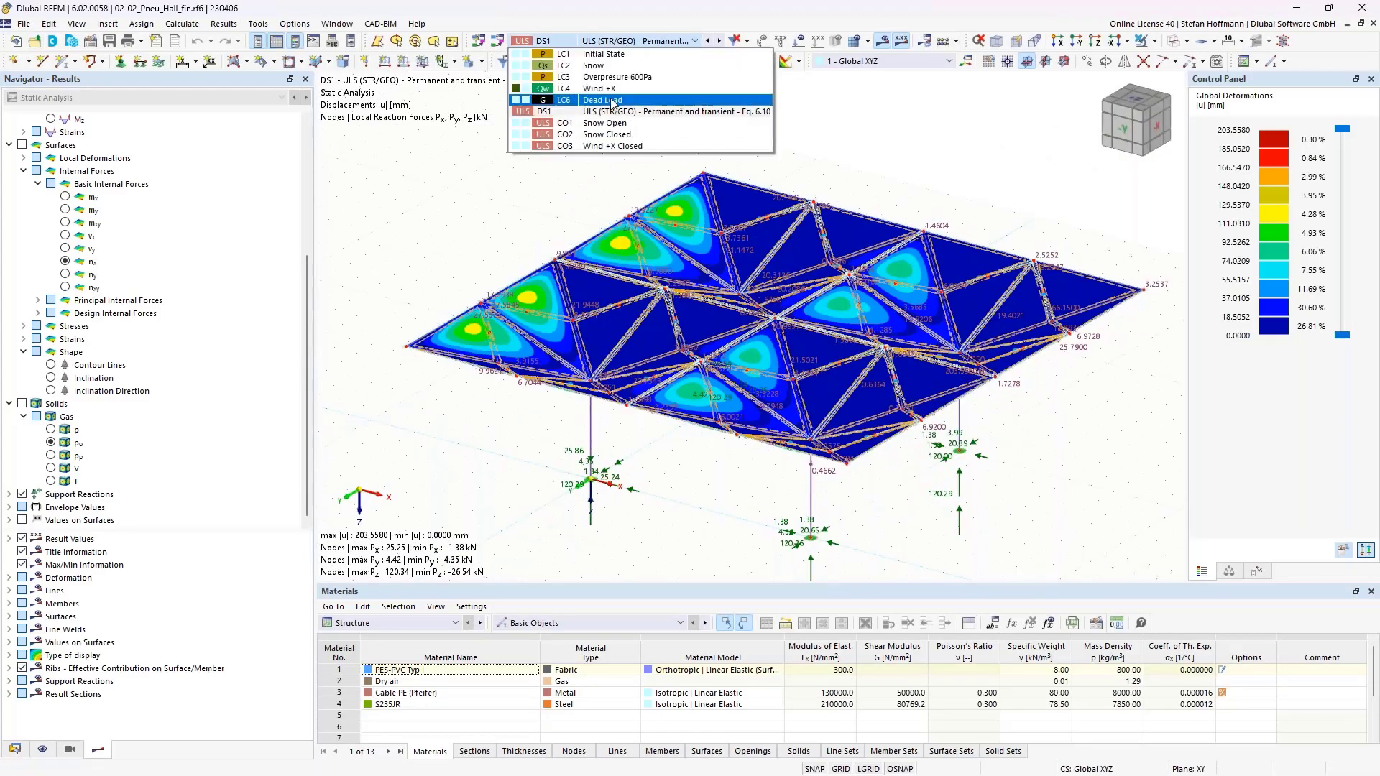
{"action": "left_click", "coordinate": [608, 90]}
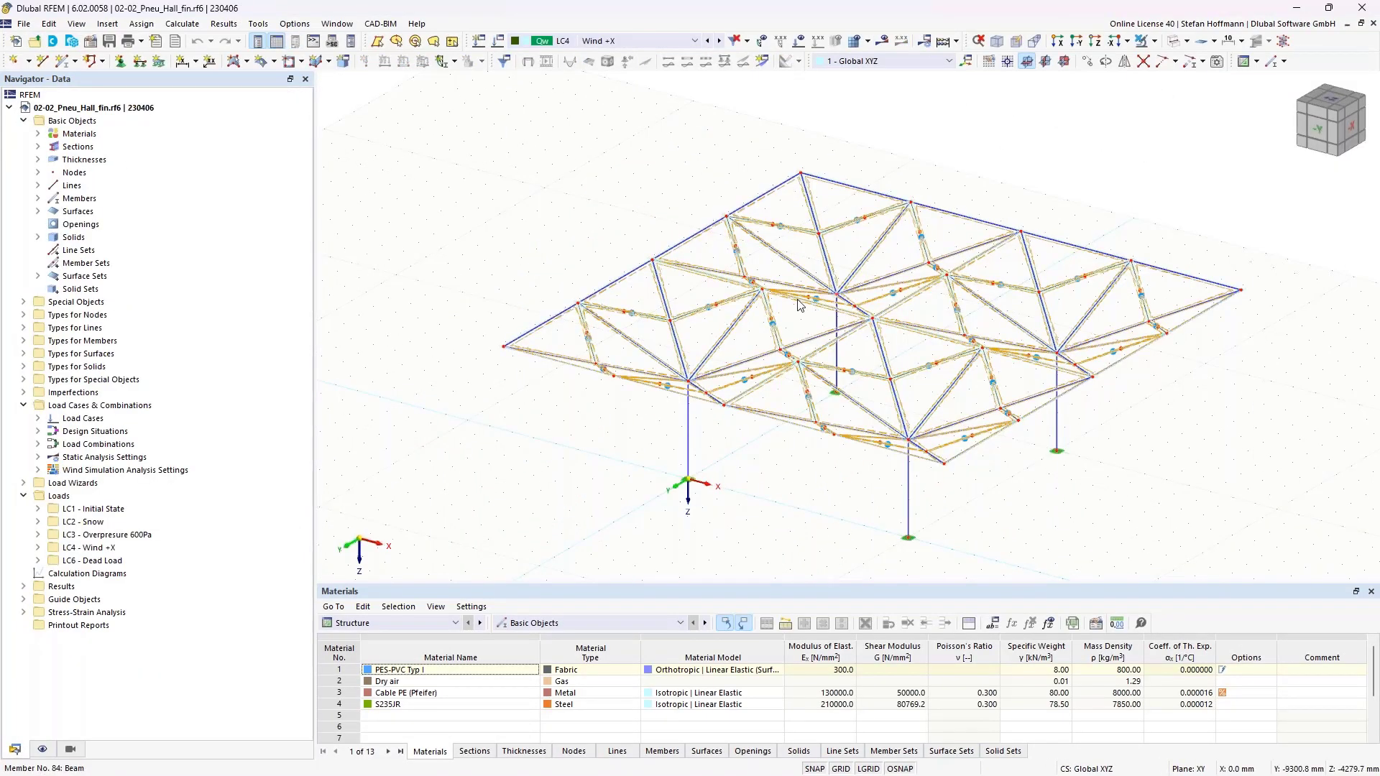
{"action": "left_click", "coordinate": [882, 41]}
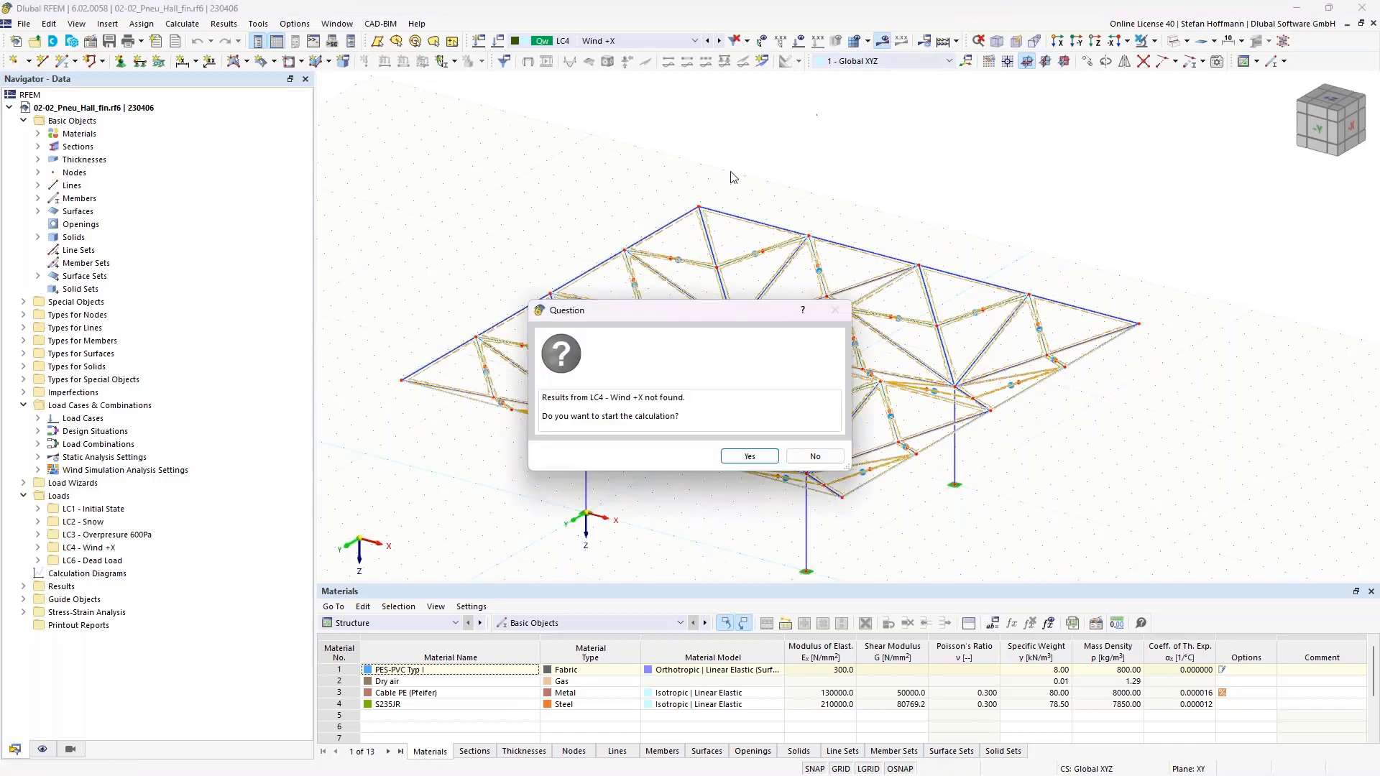
{"action": "left_click", "coordinate": [821, 454]}
{"action": "left_click", "coordinate": [800, 41]}
{"action": "scroll", "coordinate": [762, 277], "scroll_direction": "down", "scroll_amount": 4}
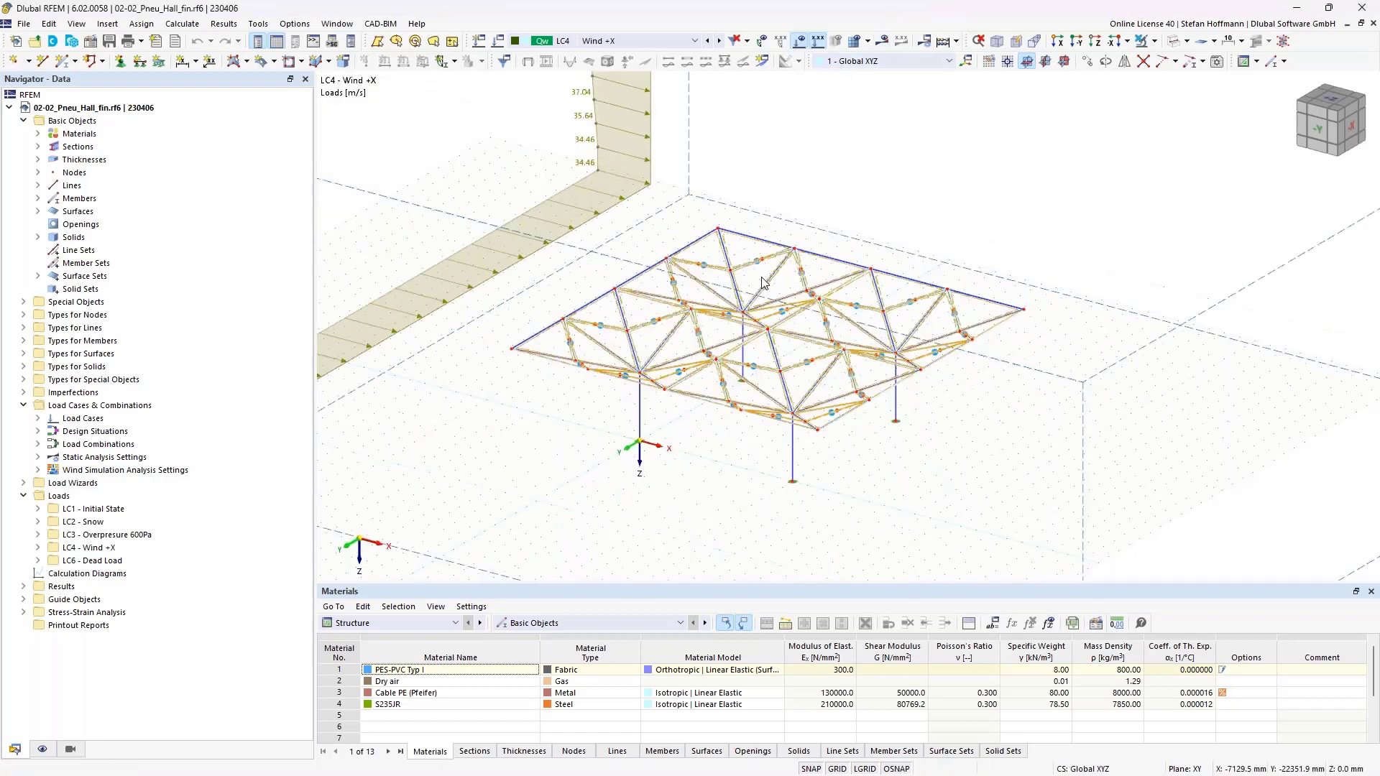
{"action": "middle_click_drag", "start_coordinate": [680, 277], "coordinate": [802, 284], "text": "ctrl"}
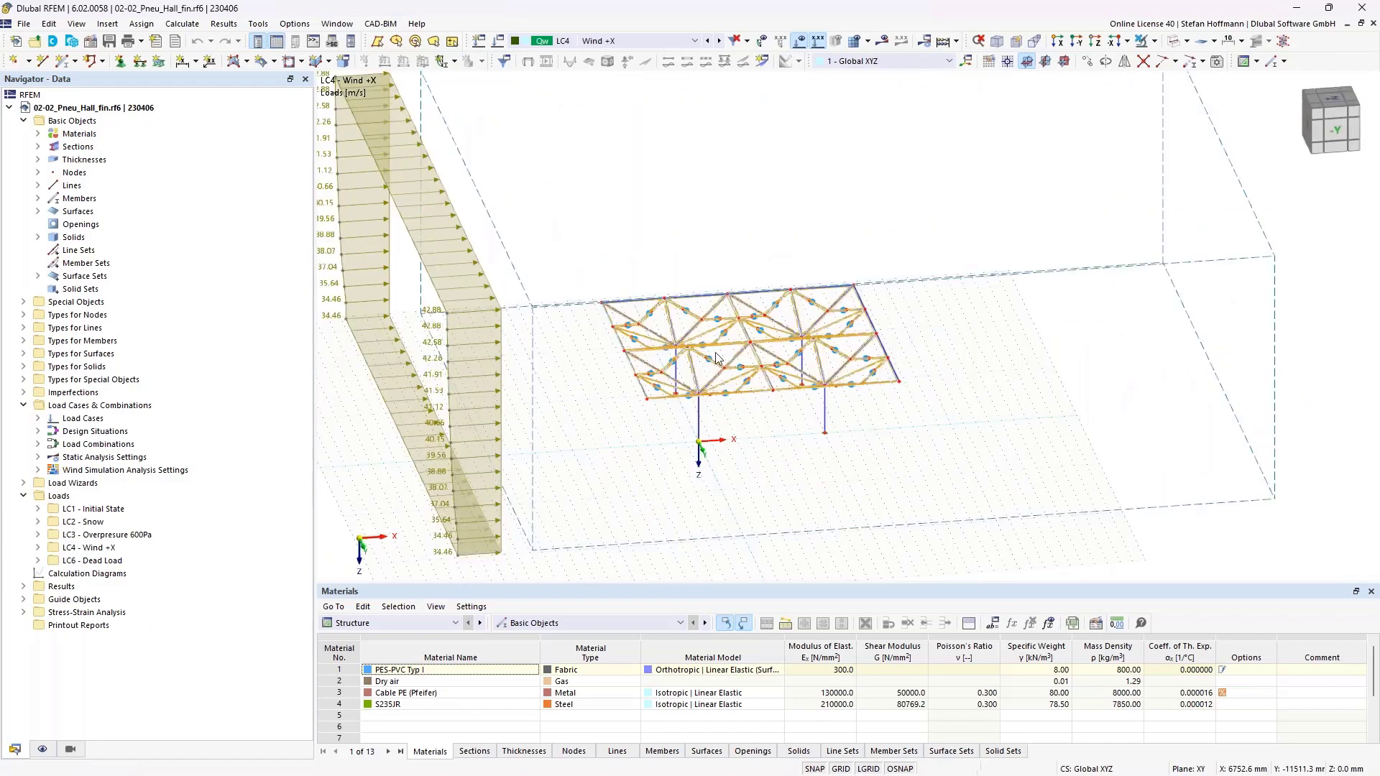
Display the global deformations of CO3 - Wind +X Closed on the canopy with the loads hidden.
{"action": "left_click", "coordinate": [640, 41]}
{"action": "left_click", "coordinate": [627, 146]}
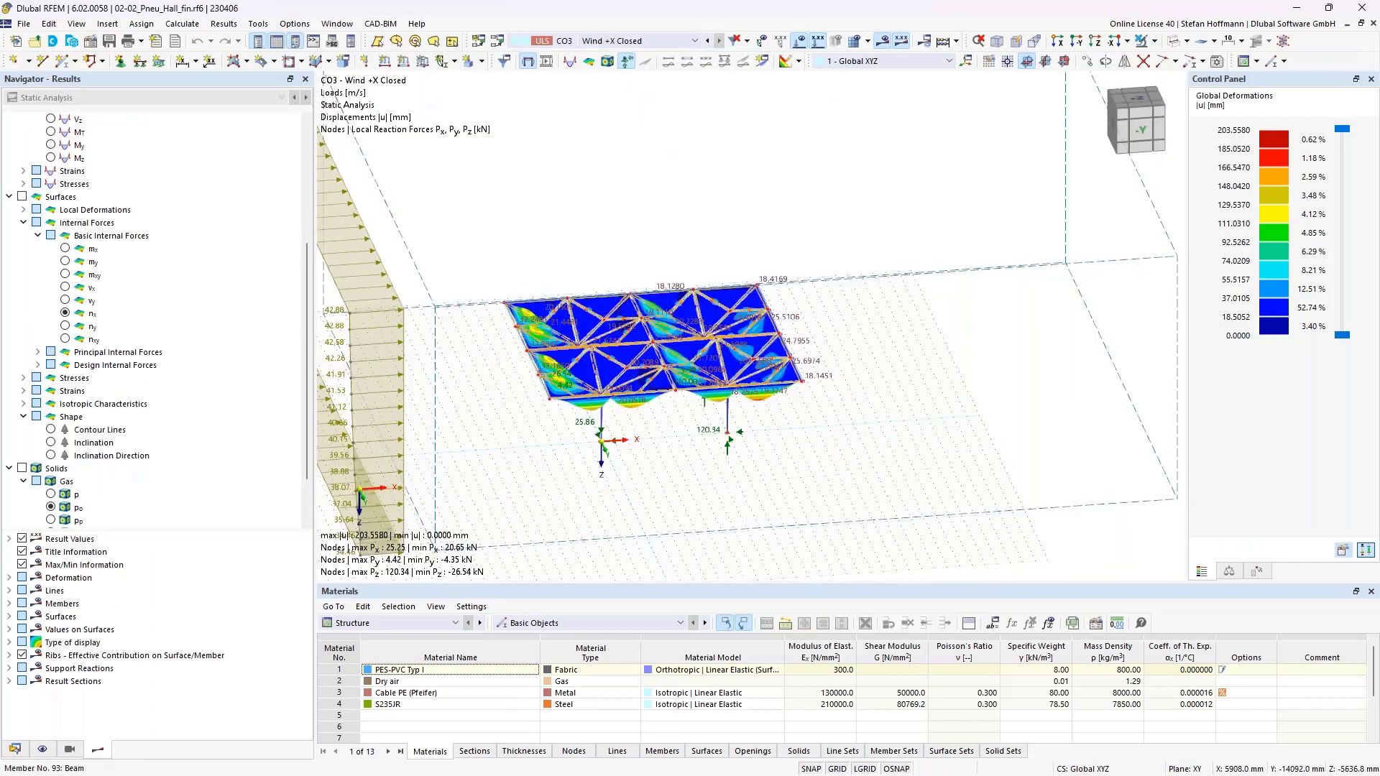
{"action": "scroll", "coordinate": [683, 193], "scroll_direction": "up", "scroll_amount": 3}
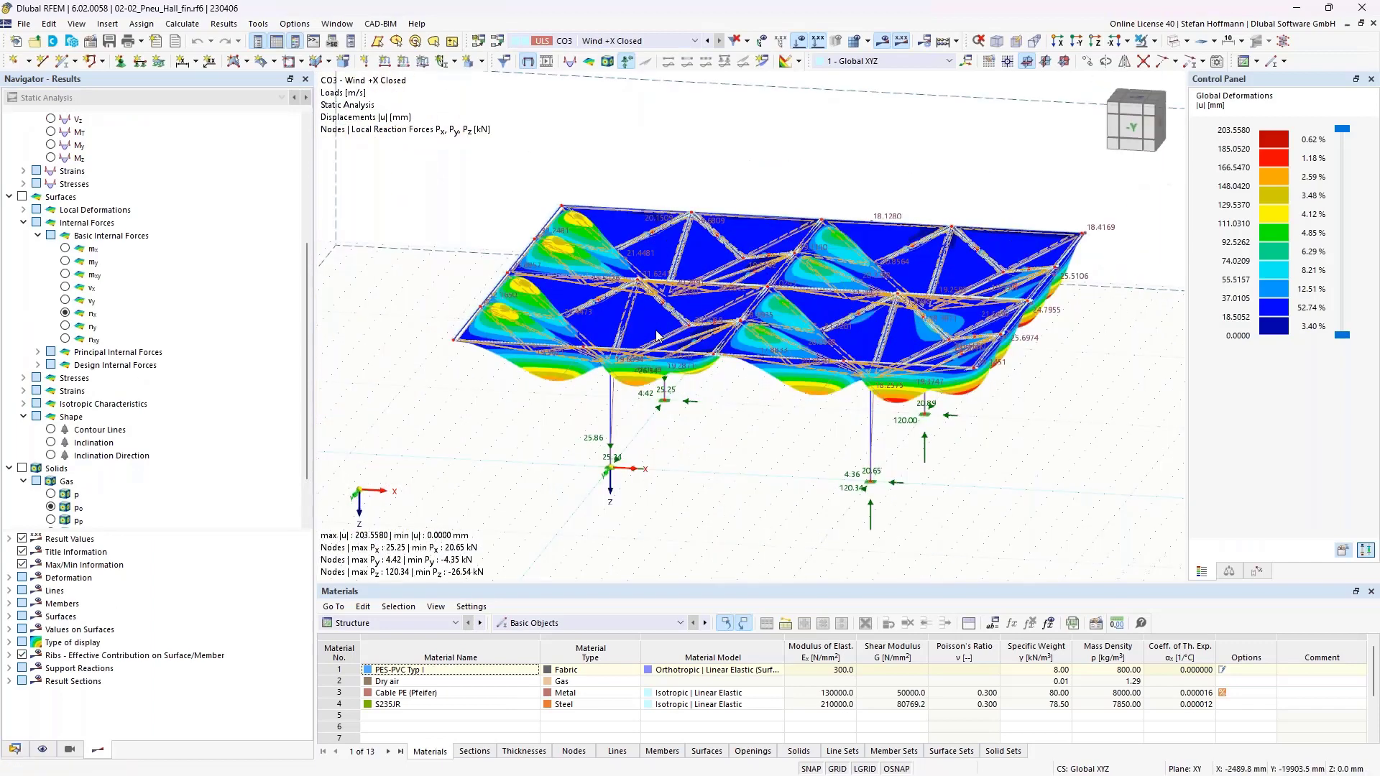
{"action": "left_click", "coordinate": [801, 43]}
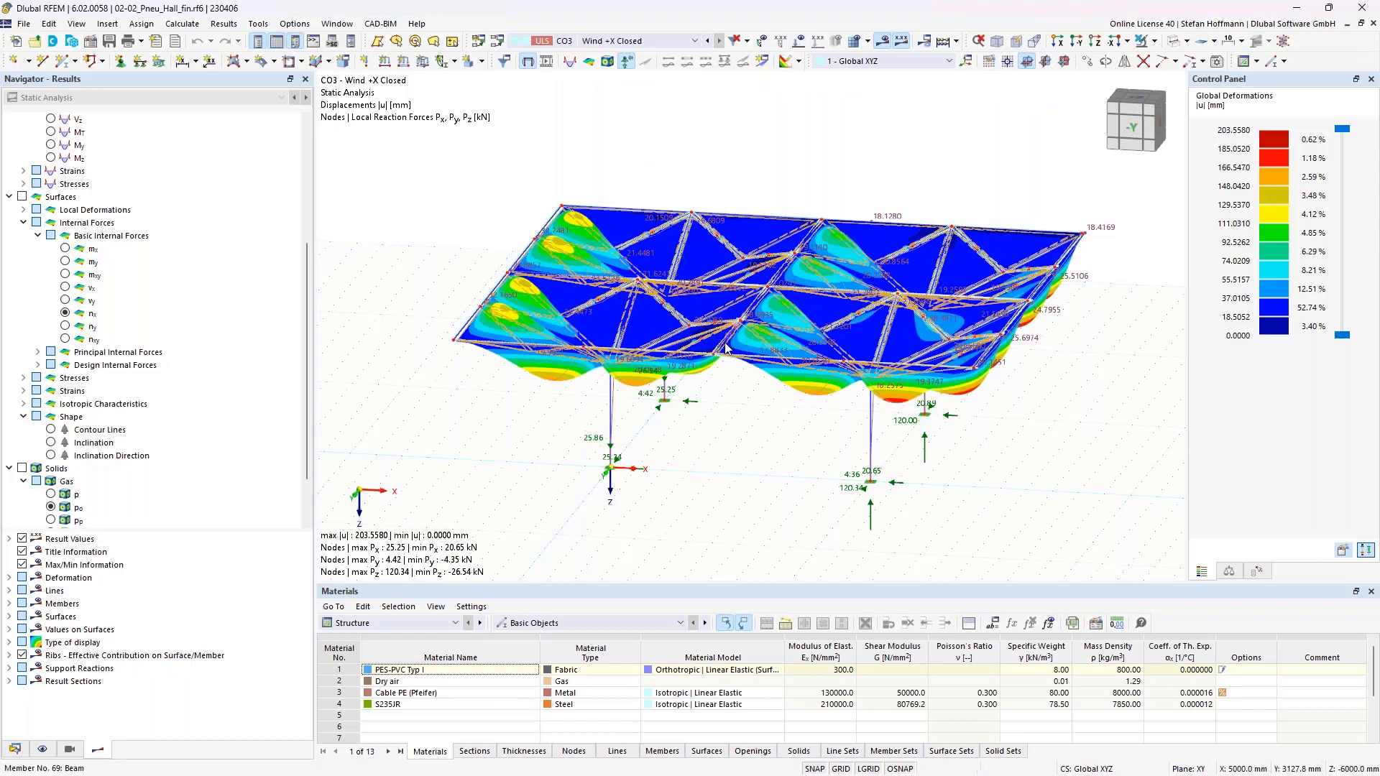
{"action": "middle_click_drag", "start_coordinate": [722, 342], "coordinate": [616, 394], "text": "ctrl"}
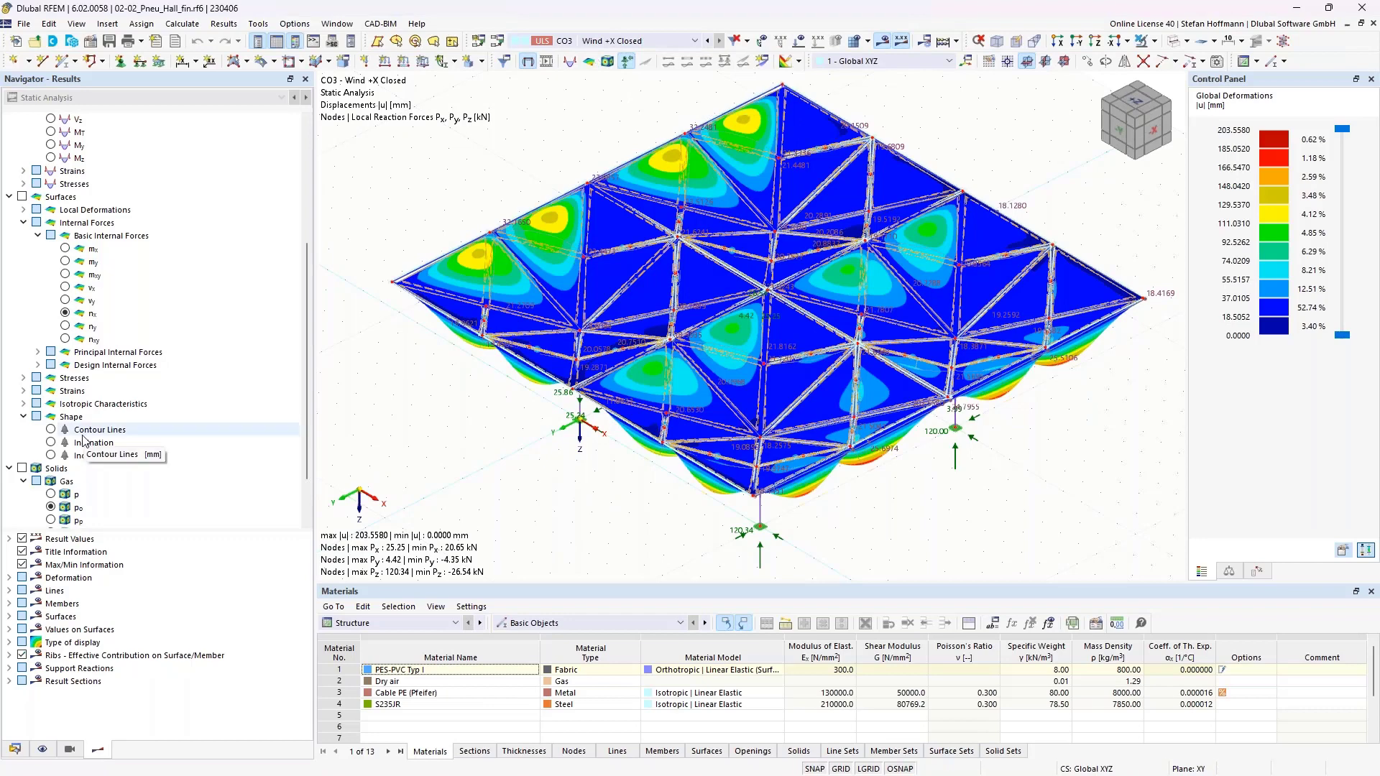
Display the contour lines of the CO3 surface shape to check them, and switch back to the global deformations |u|.
{"action": "scroll", "coordinate": [84, 438], "scroll_direction": "down", "scroll_amount": 2}
{"action": "left_click", "coordinate": [51, 365]}
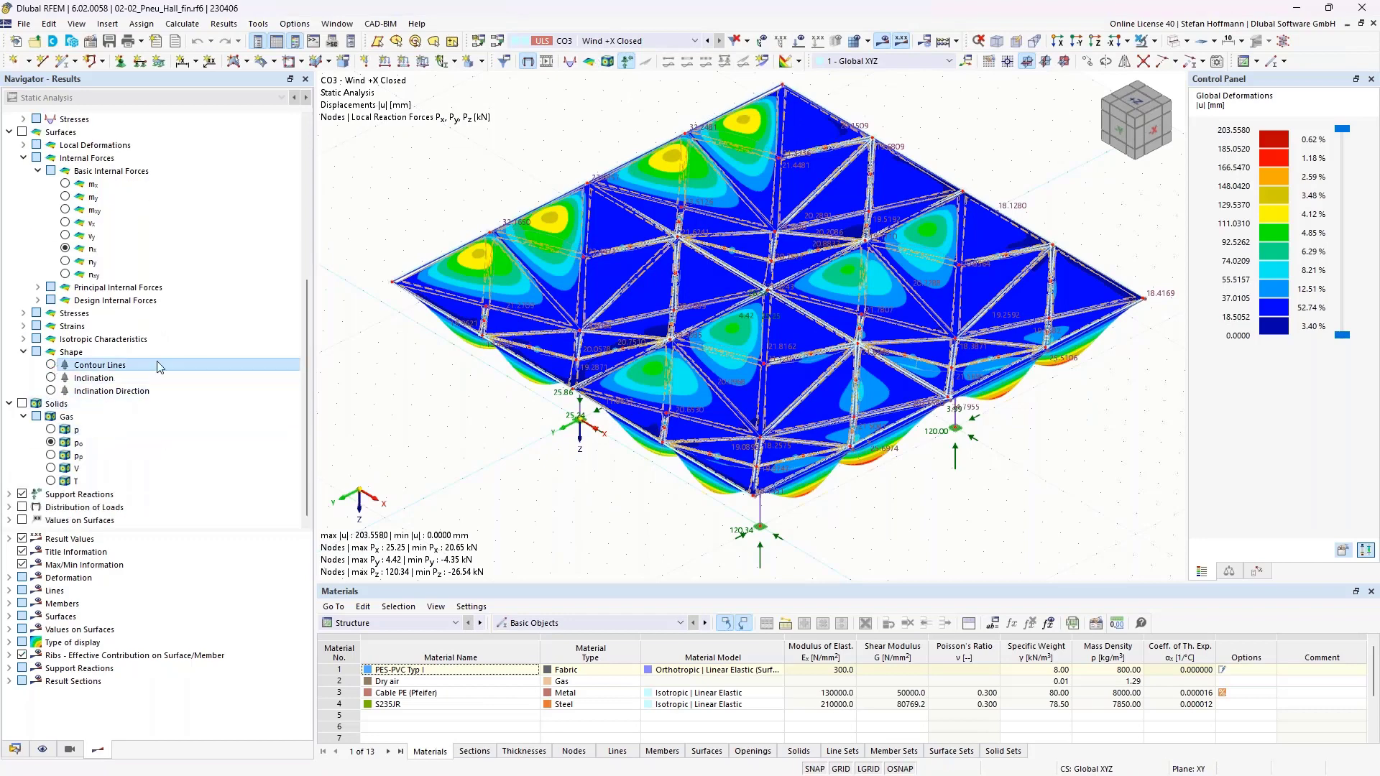
{"action": "middle_click_drag", "start_coordinate": [449, 363], "coordinate": [568, 349], "text": "ctrl"}
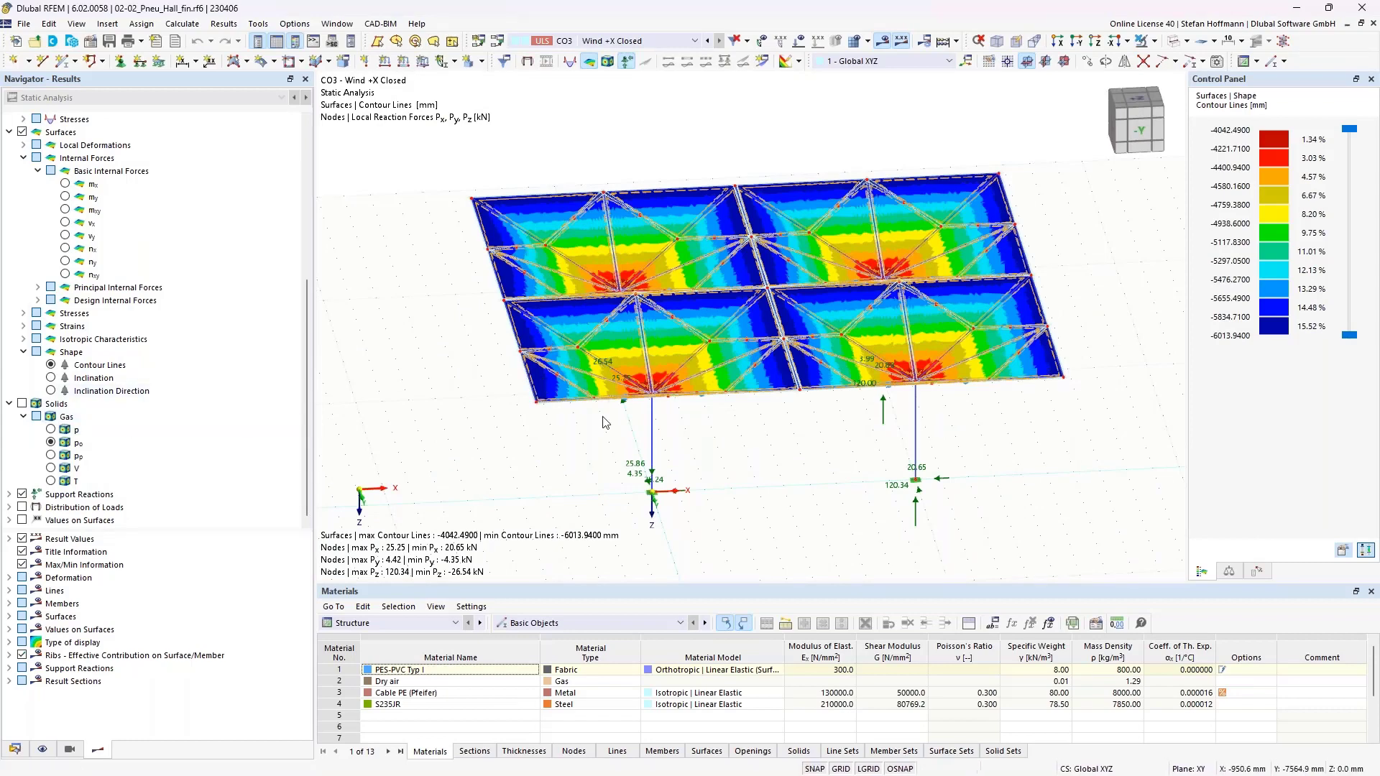
{"action": "scroll", "coordinate": [199, 271], "scroll_direction": "up", "scroll_amount": 7}
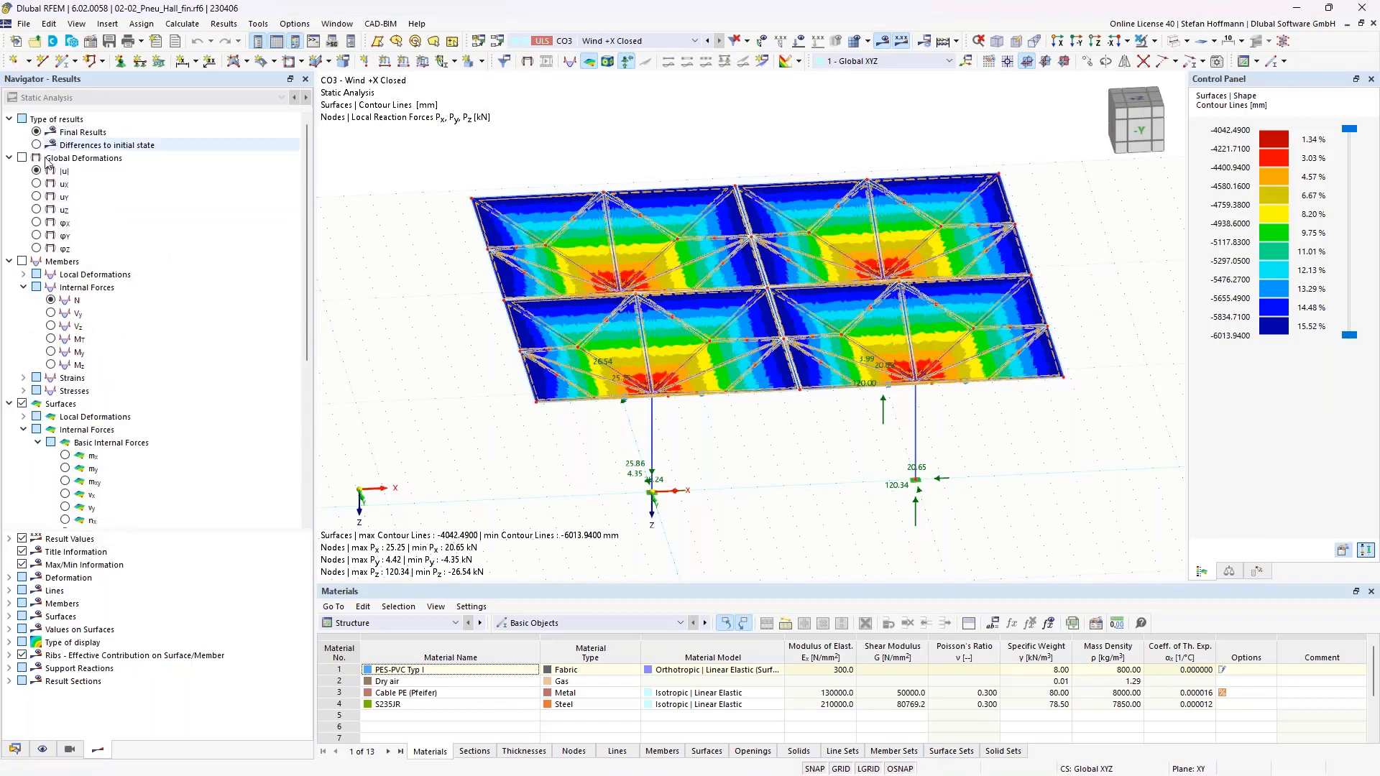
{"action": "left_click", "coordinate": [36, 171]}
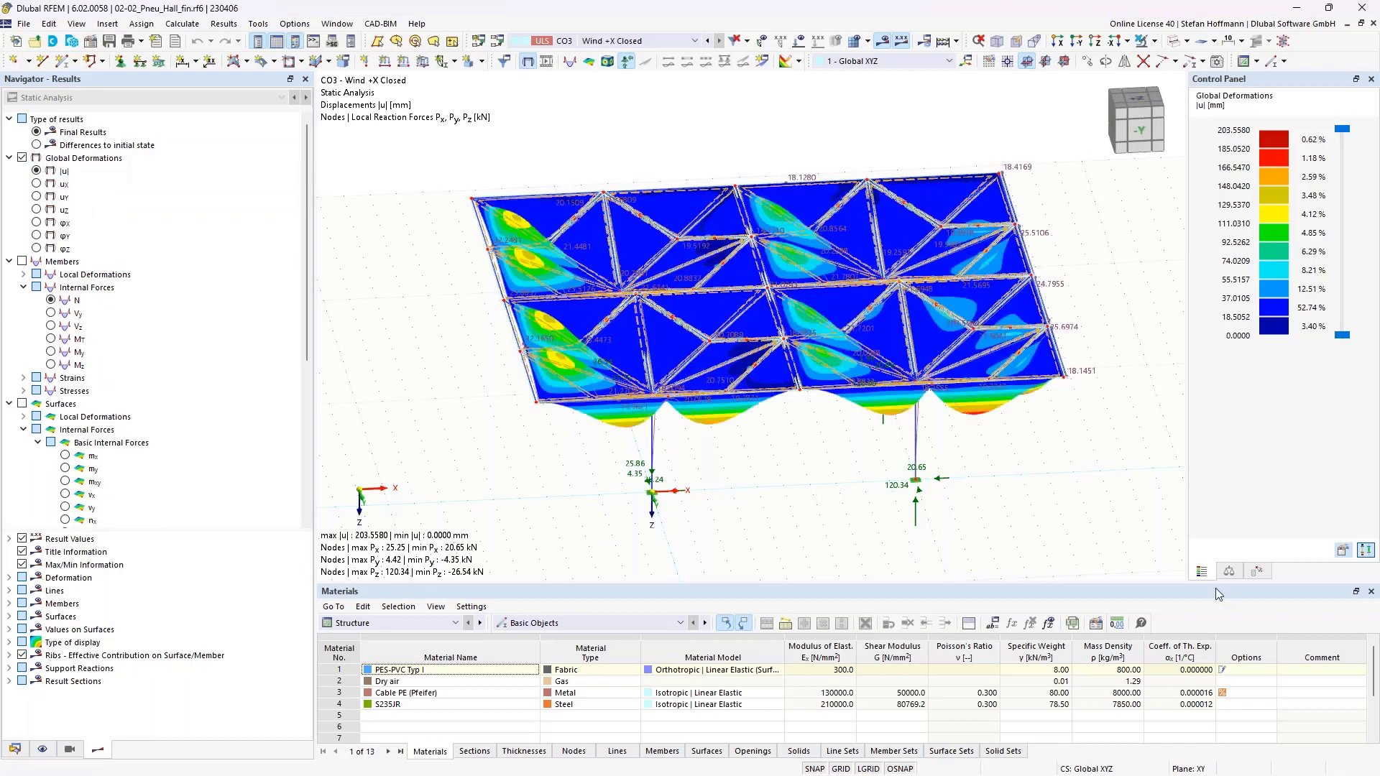
Set the general display factor for deformations to 1 and inspect the CO3 displacements at true scale.
{"action": "left_click", "coordinate": [1229, 572]}
{"action": "left_click", "coordinate": [1344, 136]}
{"action": "type", "text": "1"}
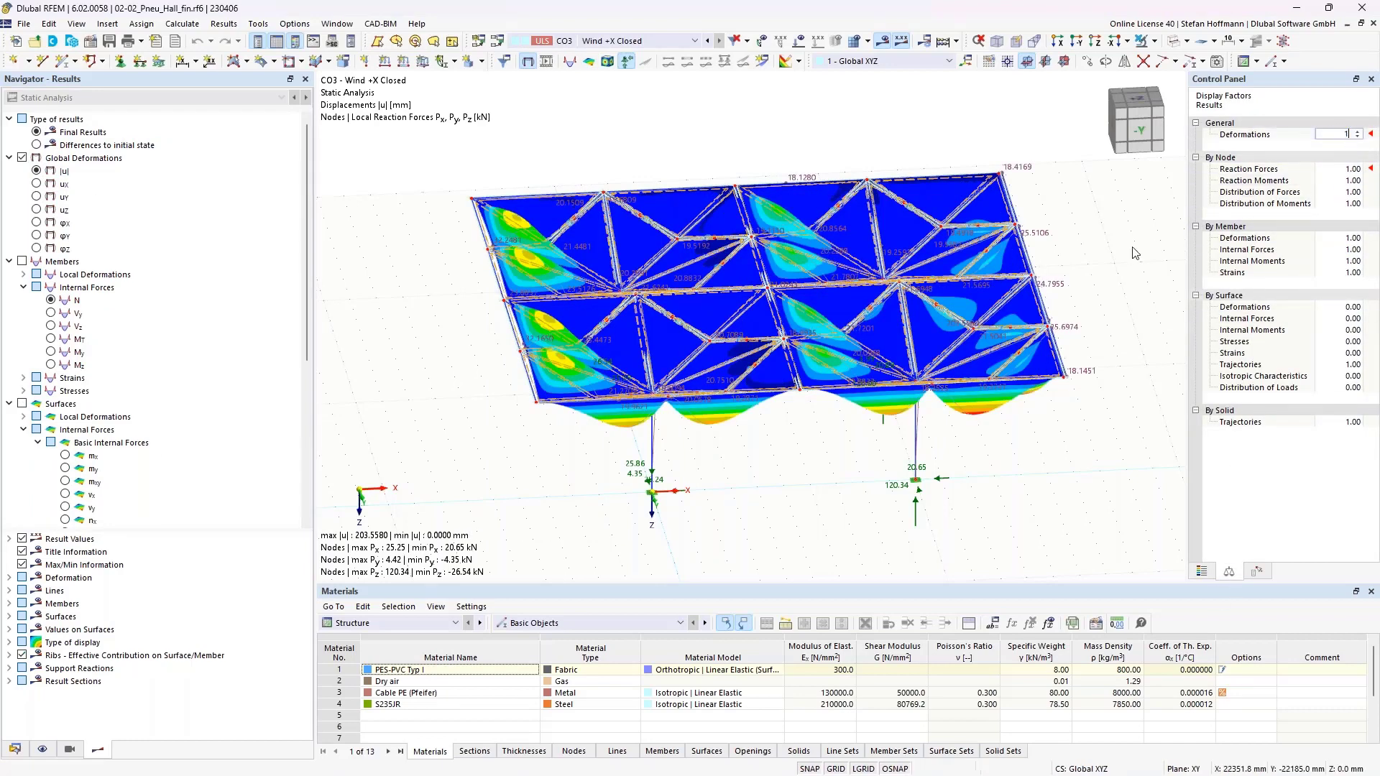
{"action": "key", "text": "Return"}
{"action": "middle_click_drag", "start_coordinate": [606, 299], "coordinate": [530, 328], "text": "ctrl"}
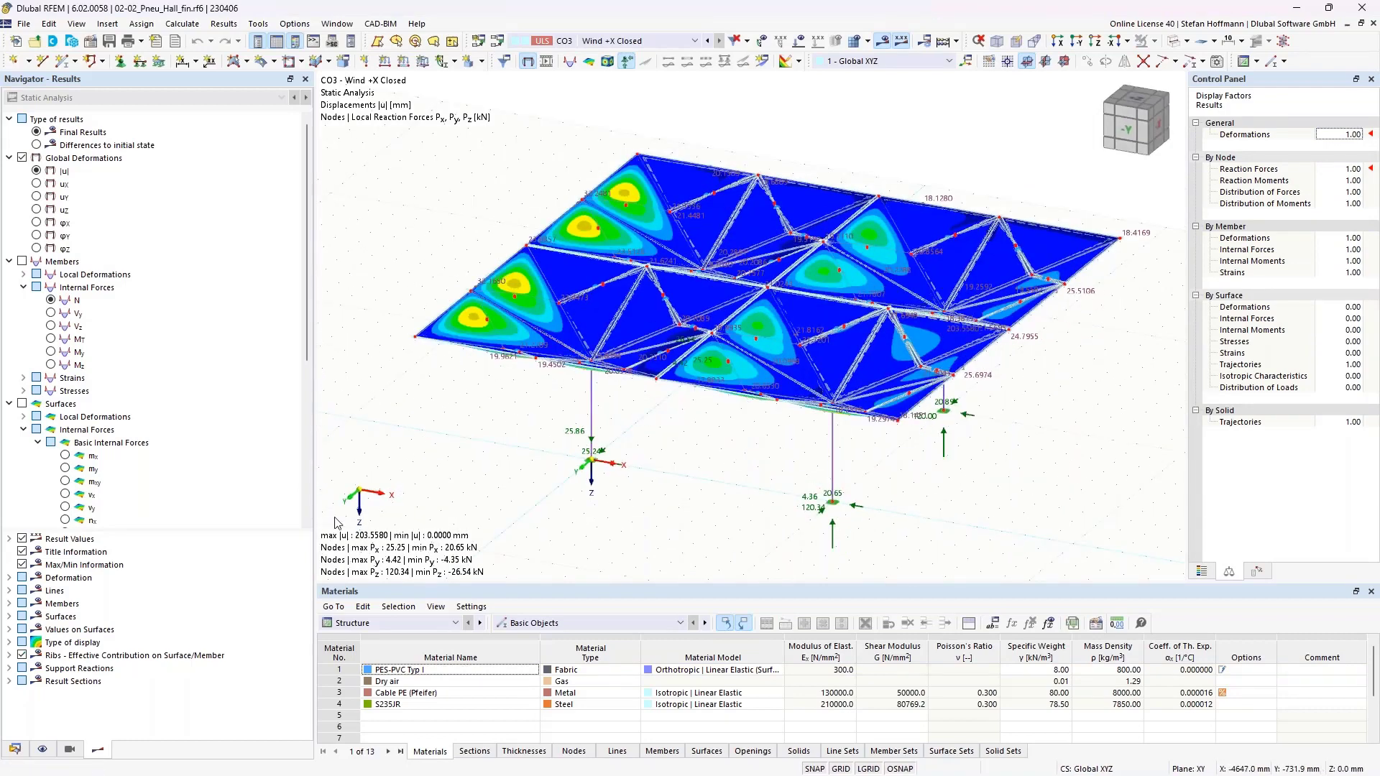
Limit the combinations to design for DS1 to CO1 in the Stress-Strain Analysis input data, and show the objects to analyze for stresses.
{"action": "left_click", "coordinate": [389, 621]}
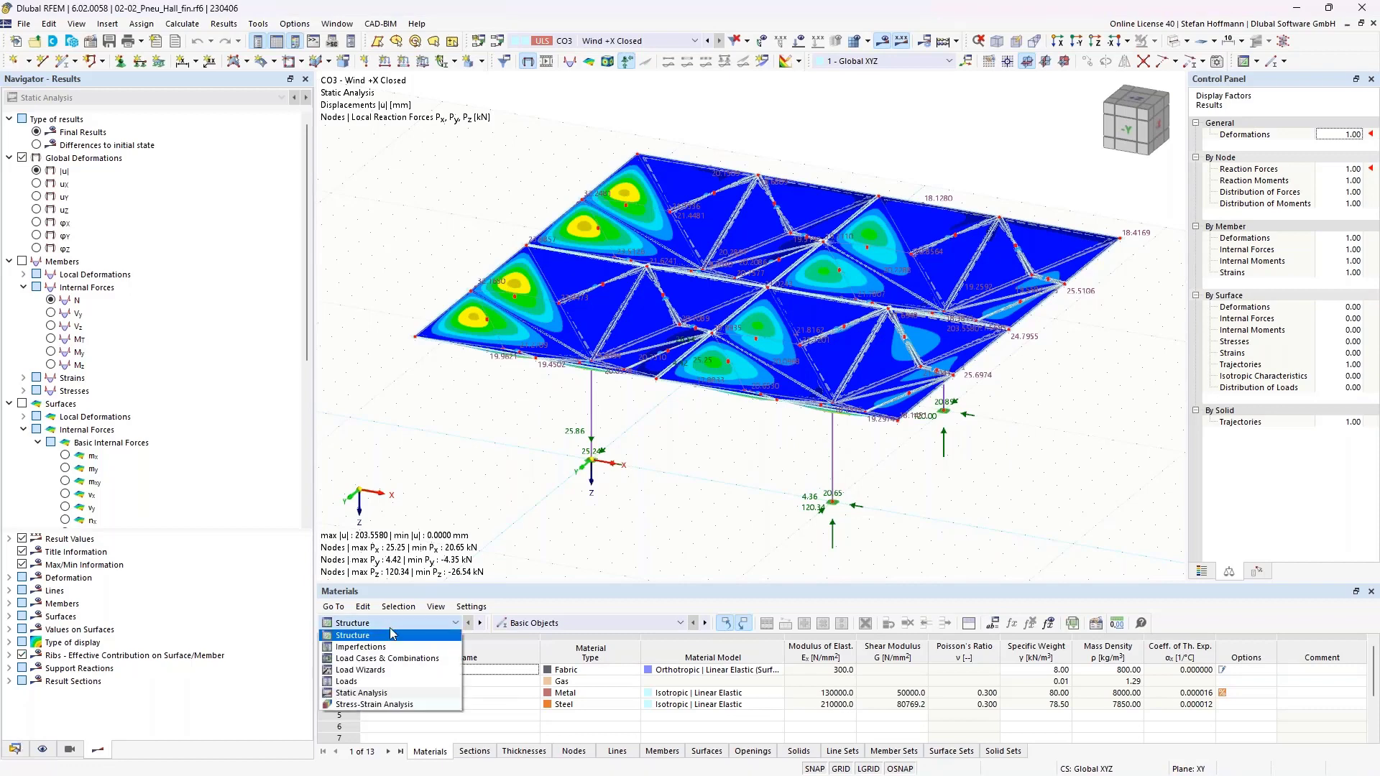
{"action": "left_click", "coordinate": [391, 705]}
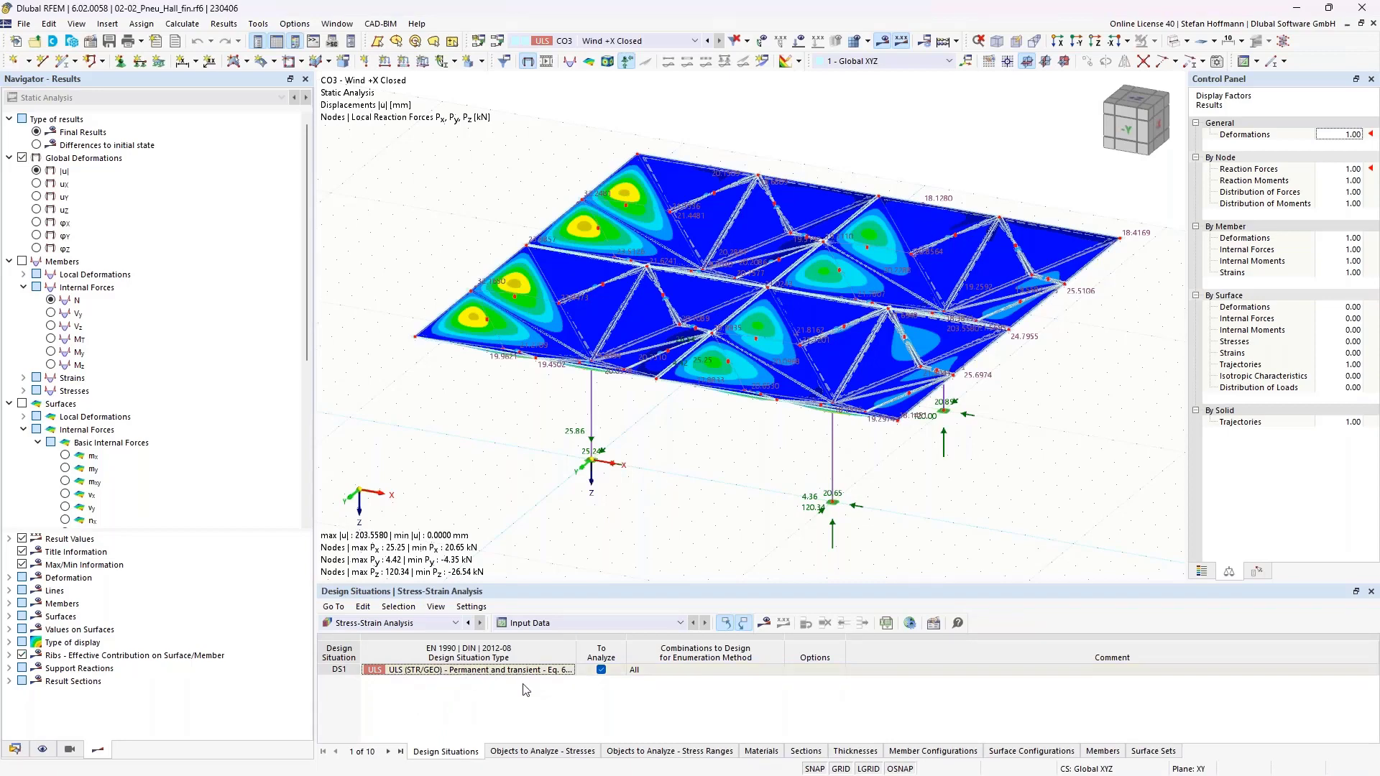
{"action": "left_click", "coordinate": [782, 672]}
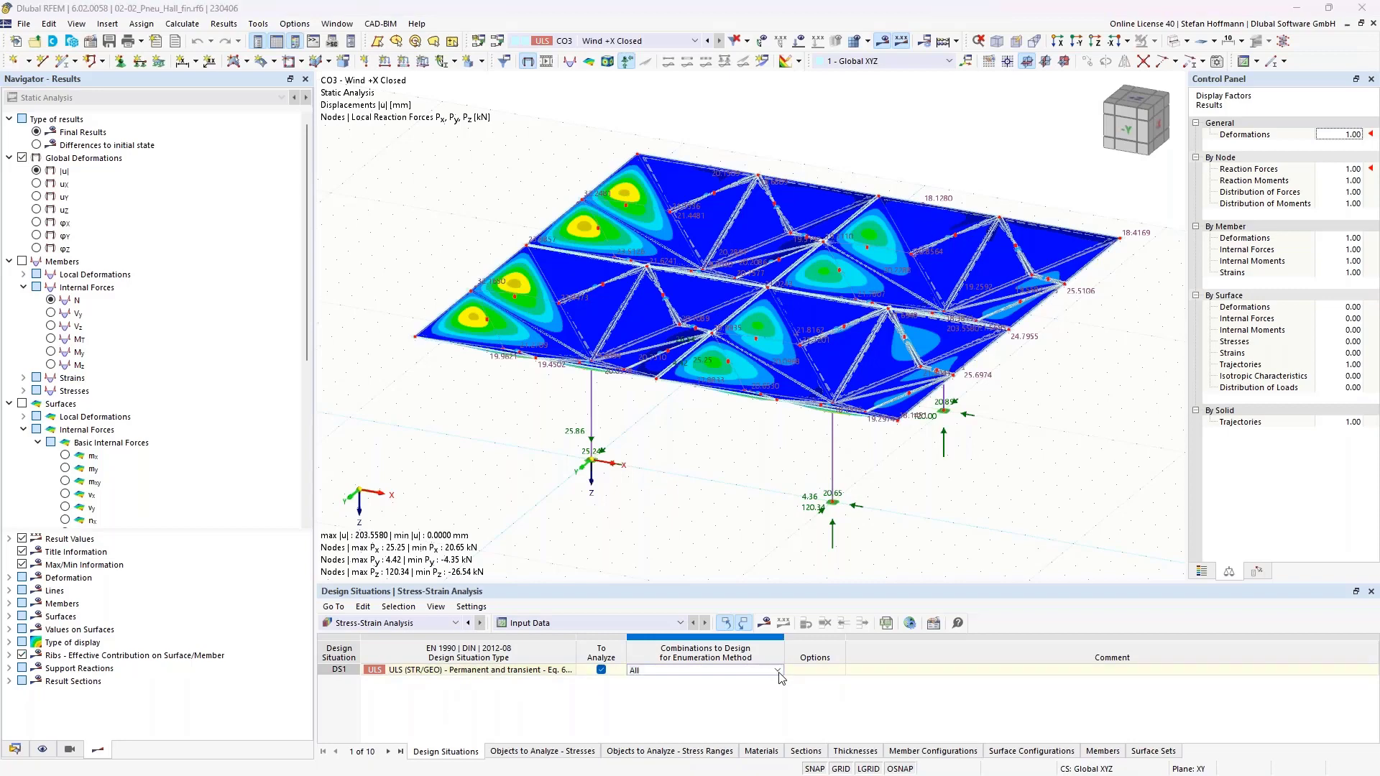
{"action": "left_click", "coordinate": [779, 672]}
{"action": "double_click", "coordinate": [529, 198]}
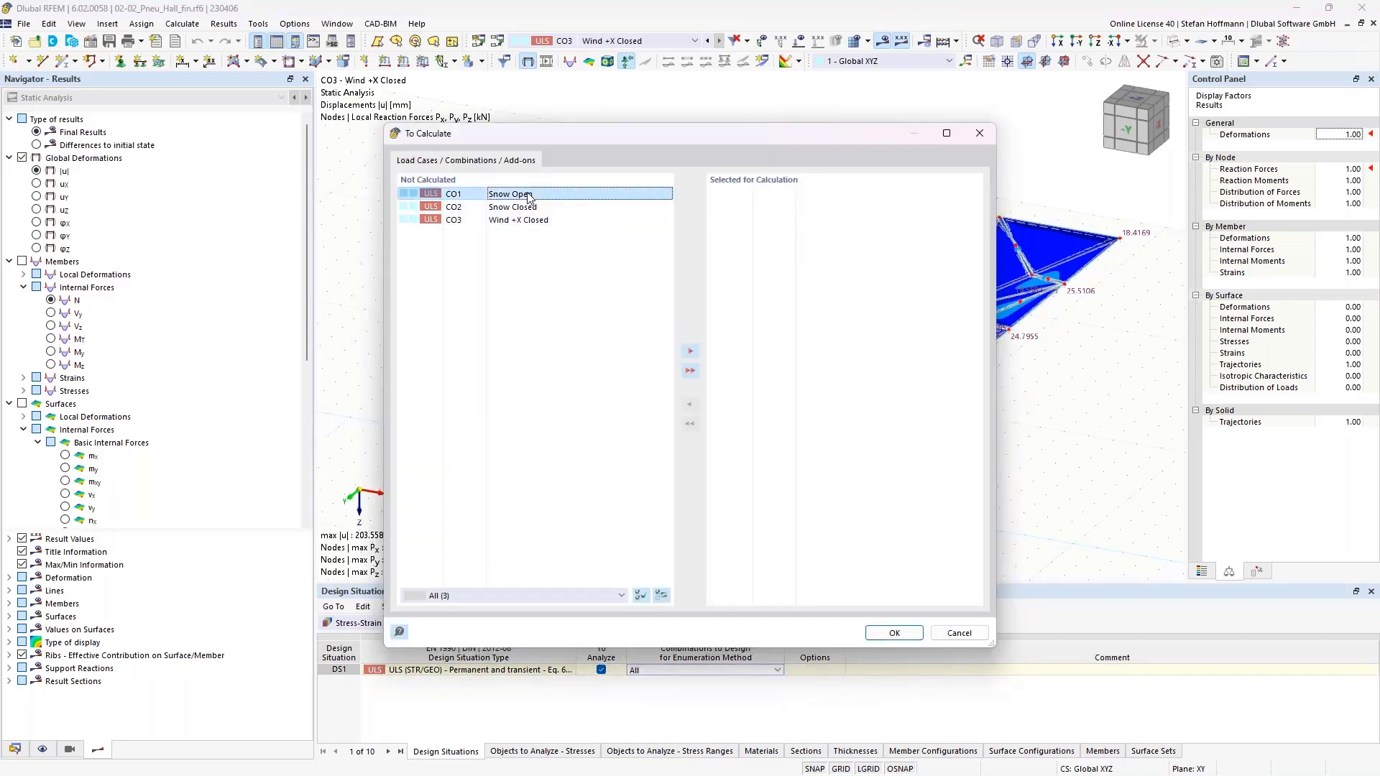
{"action": "left_click", "coordinate": [894, 633]}
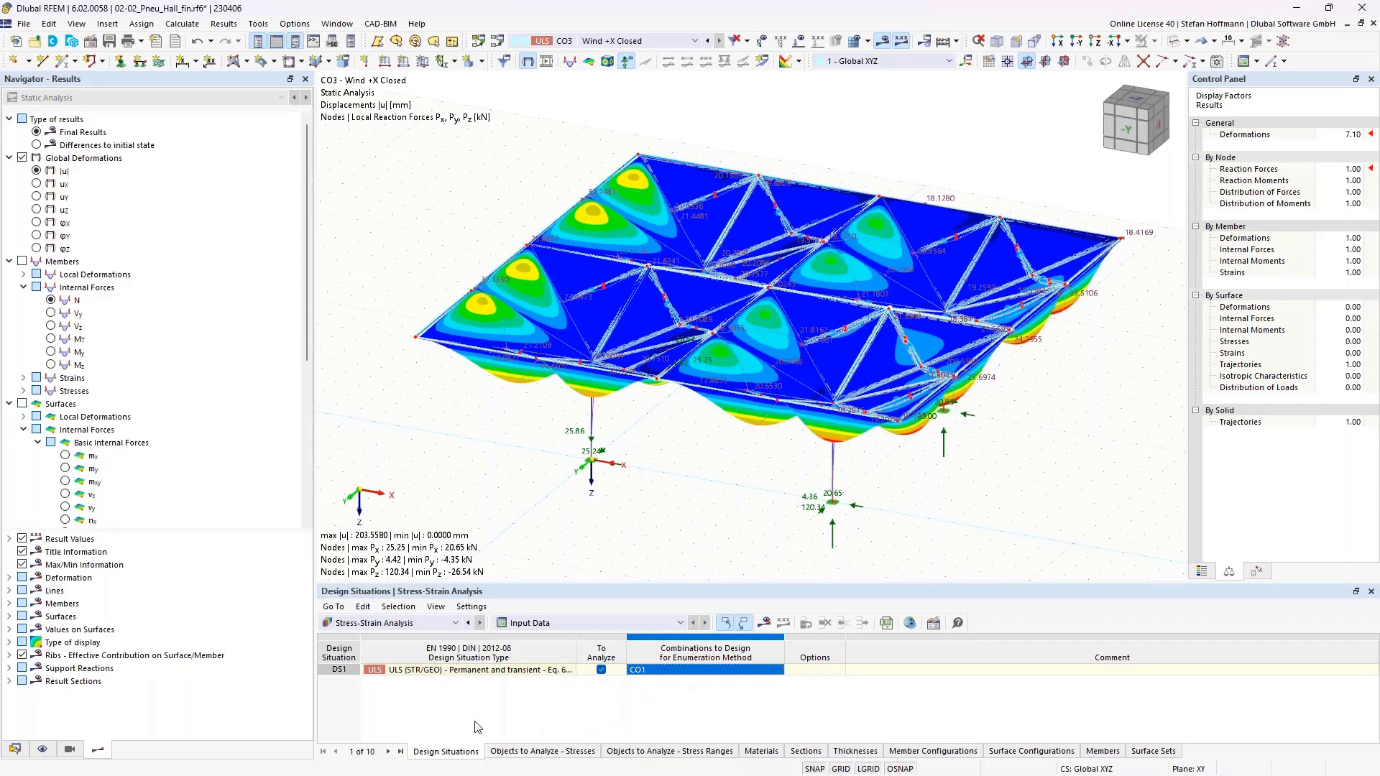
{"action": "left_click", "coordinate": [545, 753]}
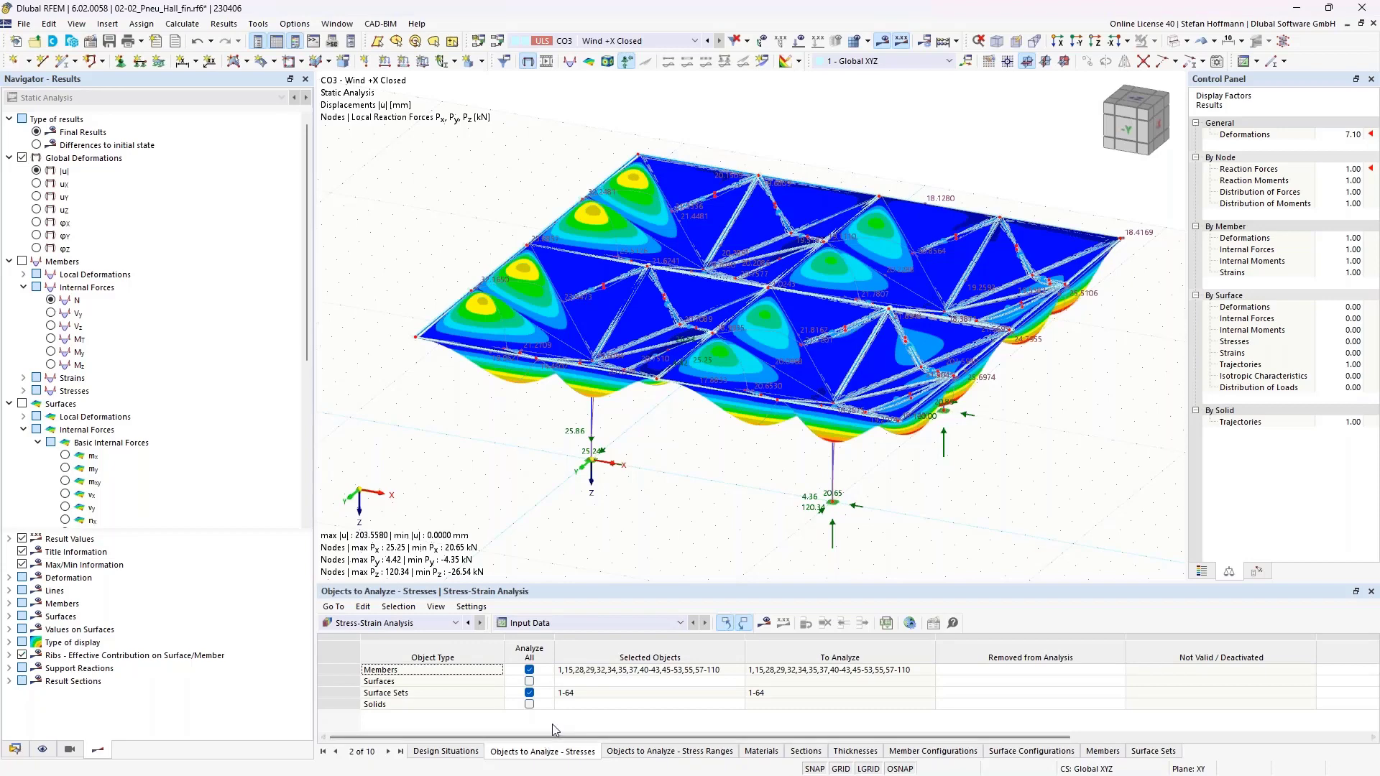
Limit the surface sets selected for the stress analysis to set 1.
{"action": "left_click", "coordinate": [588, 695]}
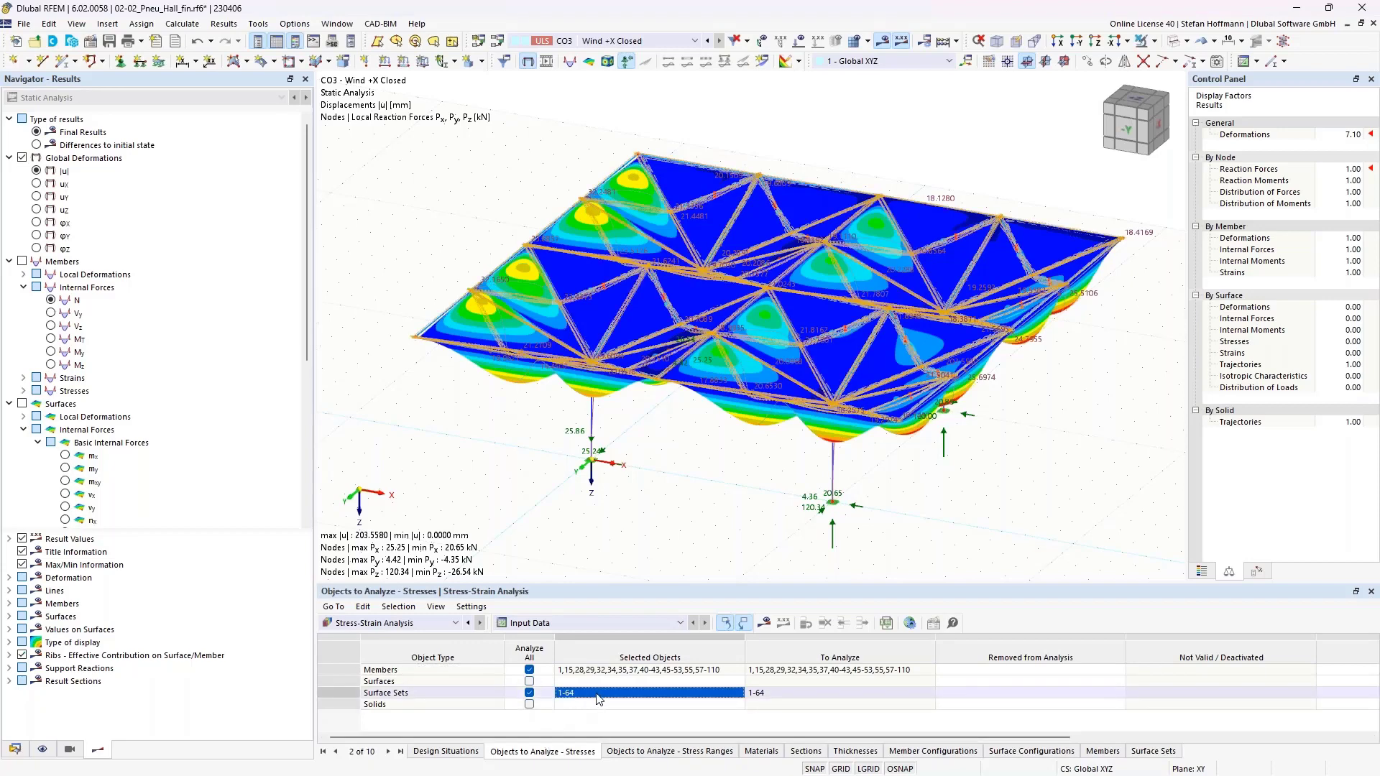
{"action": "type", "text": "1"}
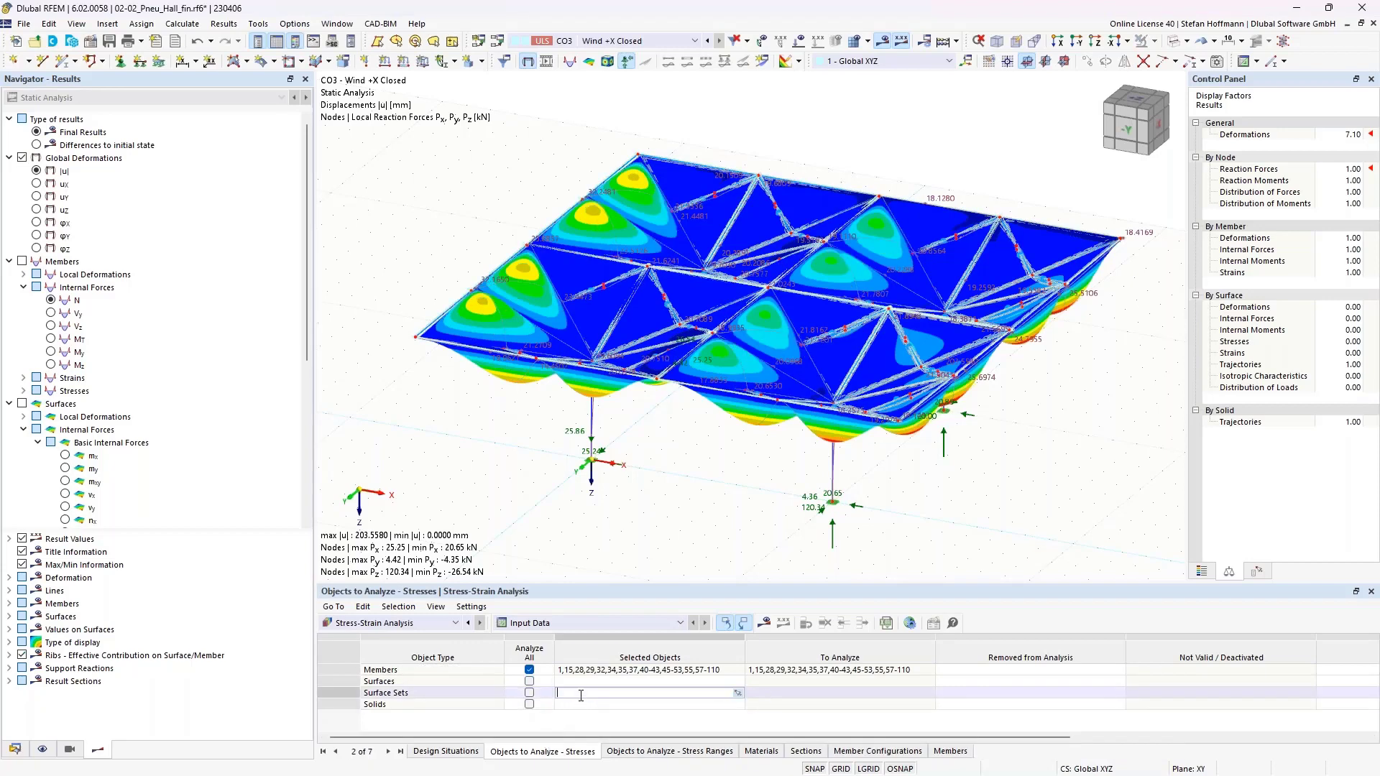
{"action": "key", "text": "Return"}
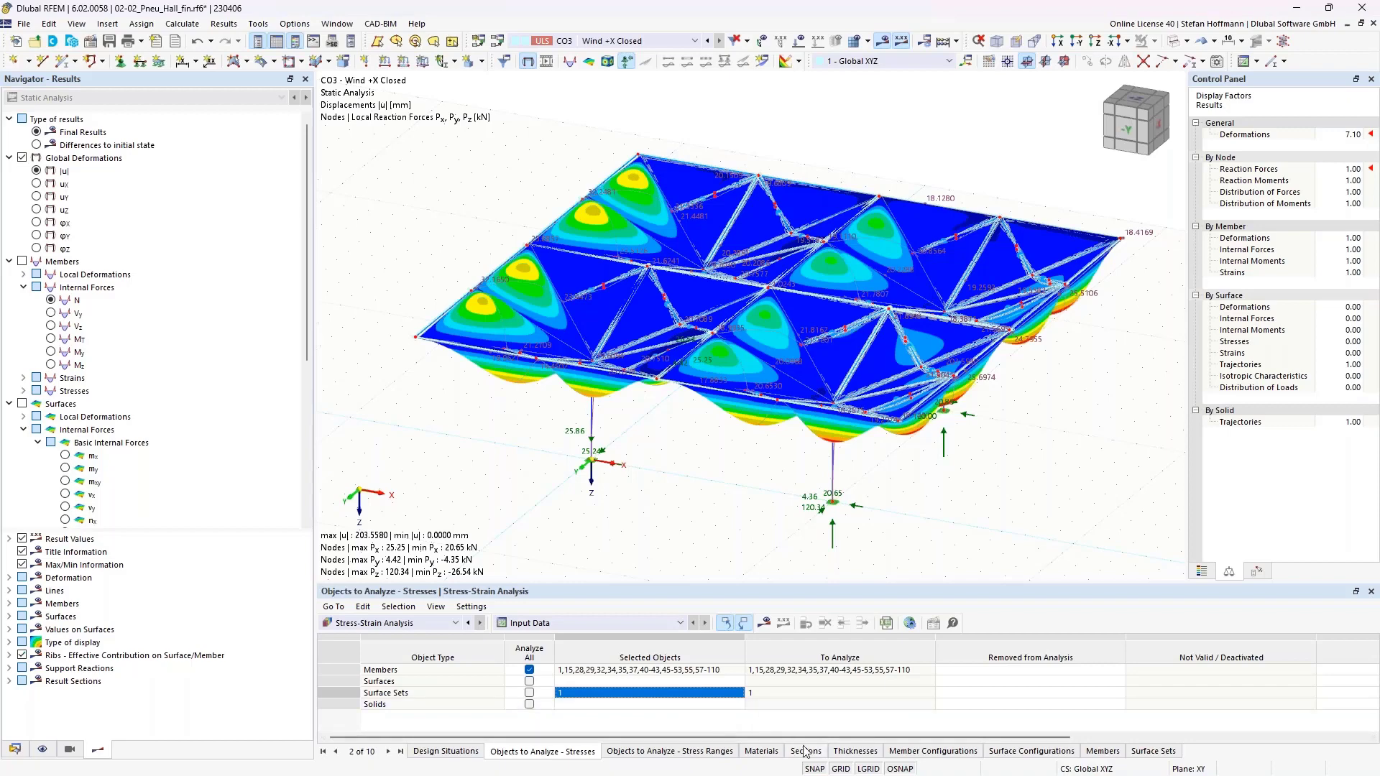
Open the Standard surface configuration and check the stresses to calculate and the available limit stress types, leaving them as set.
{"action": "left_click", "coordinate": [1028, 752]}
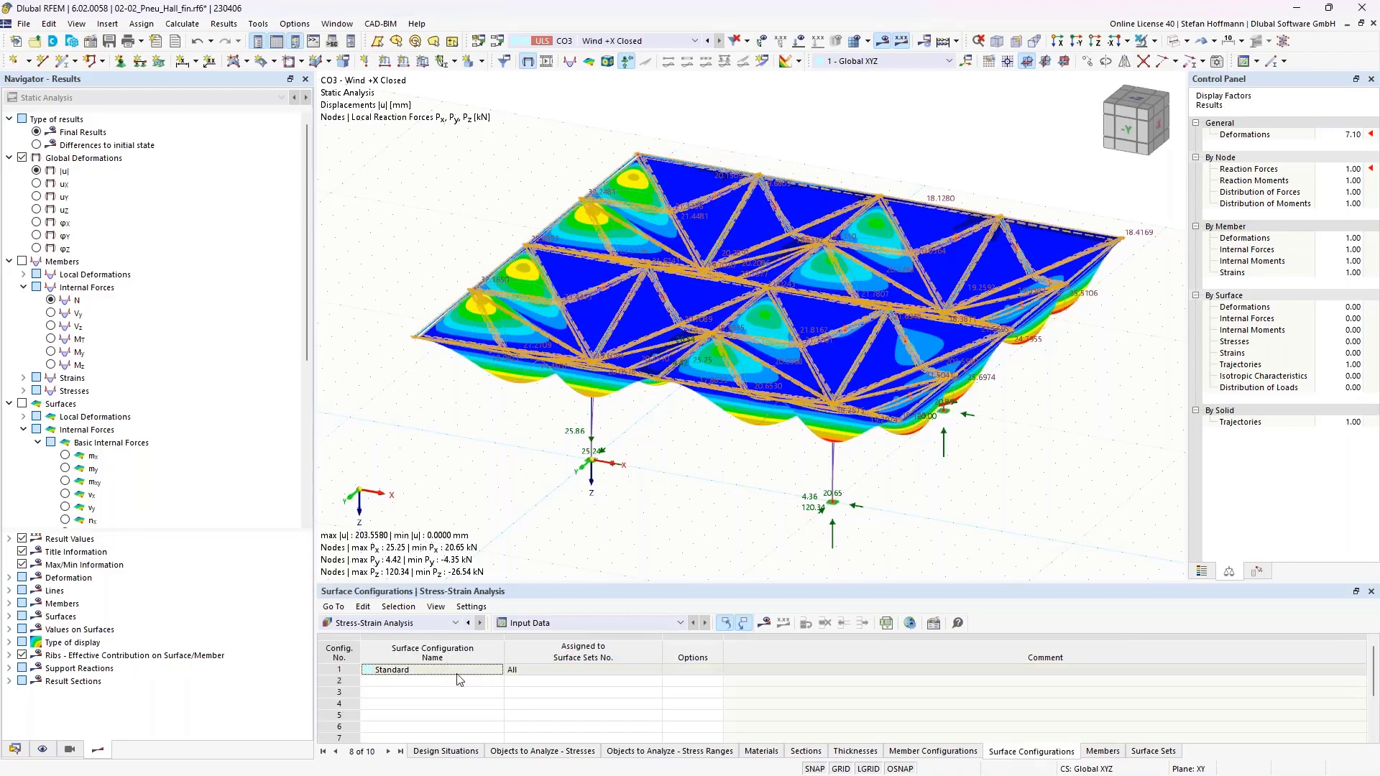
{"action": "left_click", "coordinate": [501, 672]}
{"action": "left_click", "coordinate": [501, 674]}
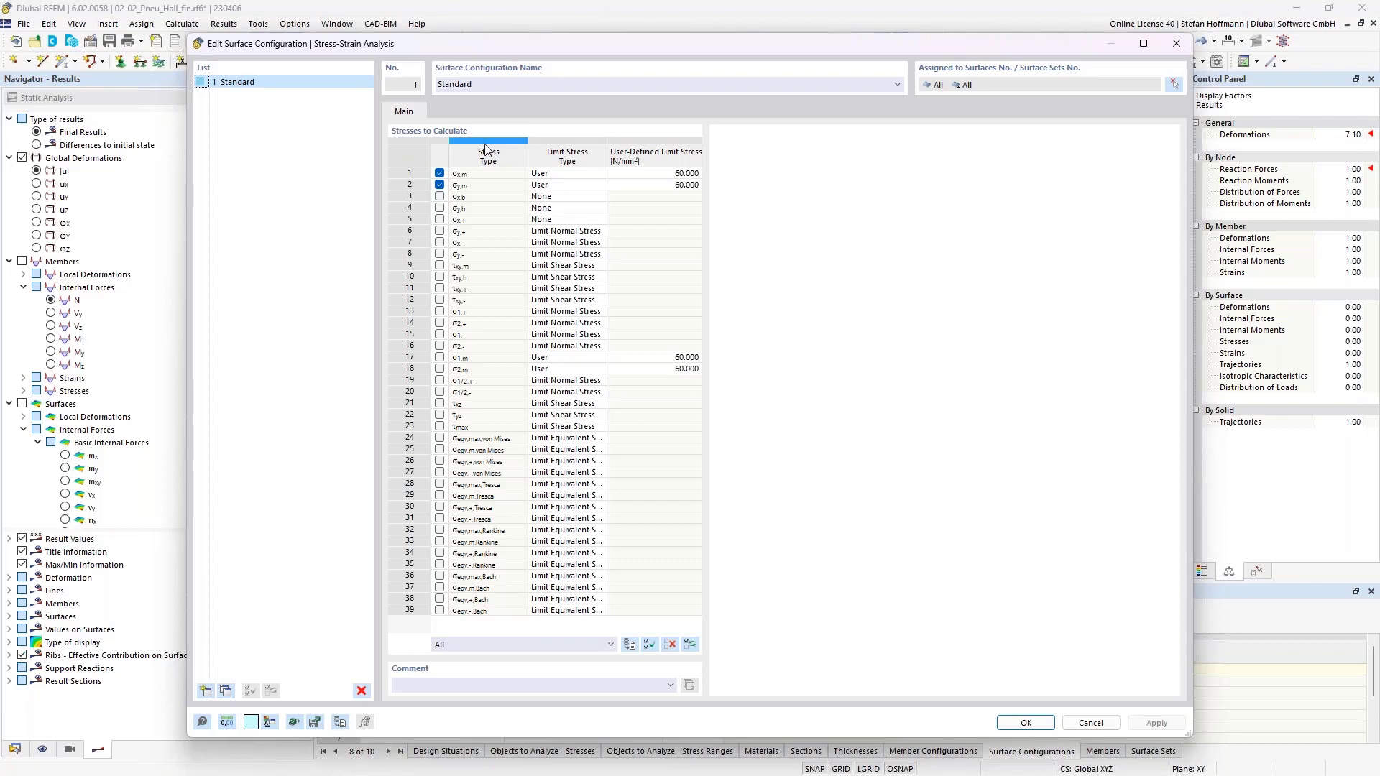
{"action": "left_click", "coordinate": [577, 231]}
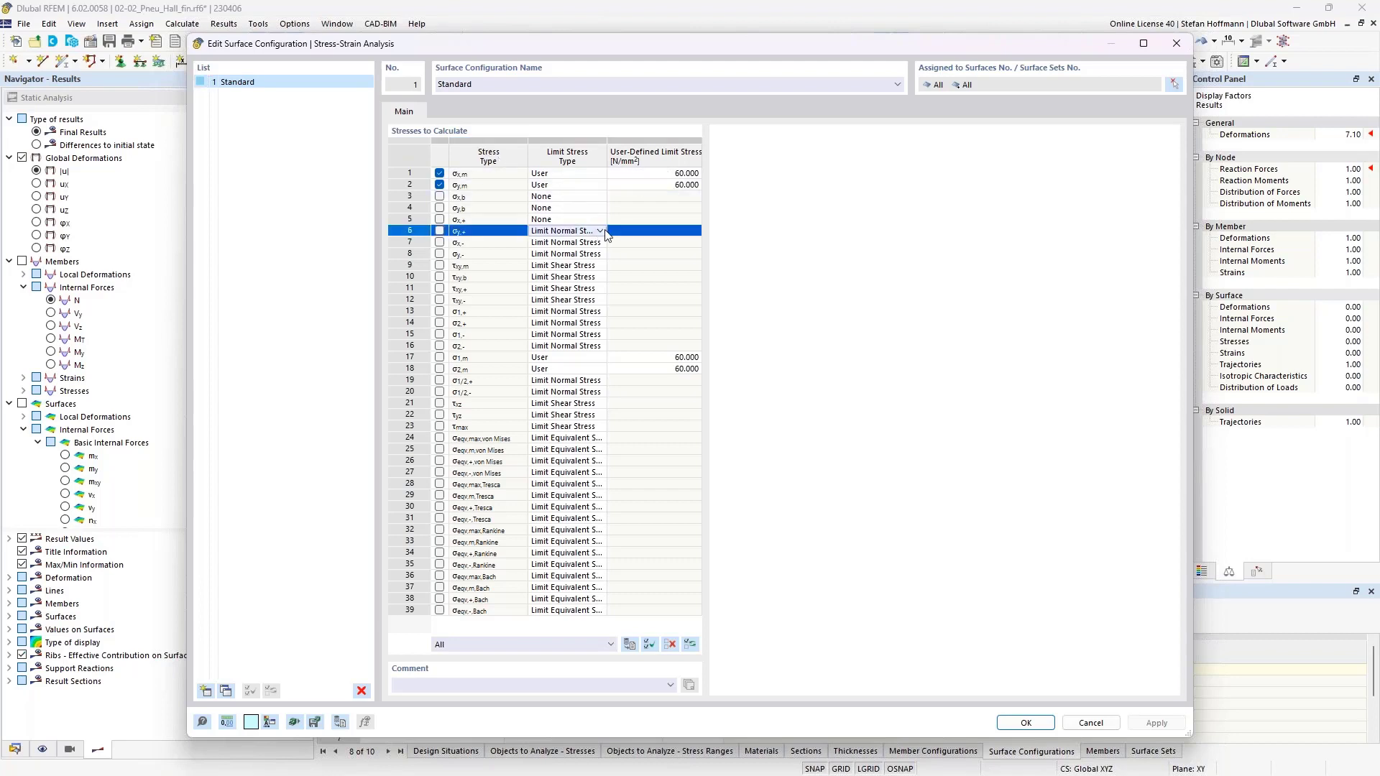
{"action": "left_click", "coordinate": [602, 232]}
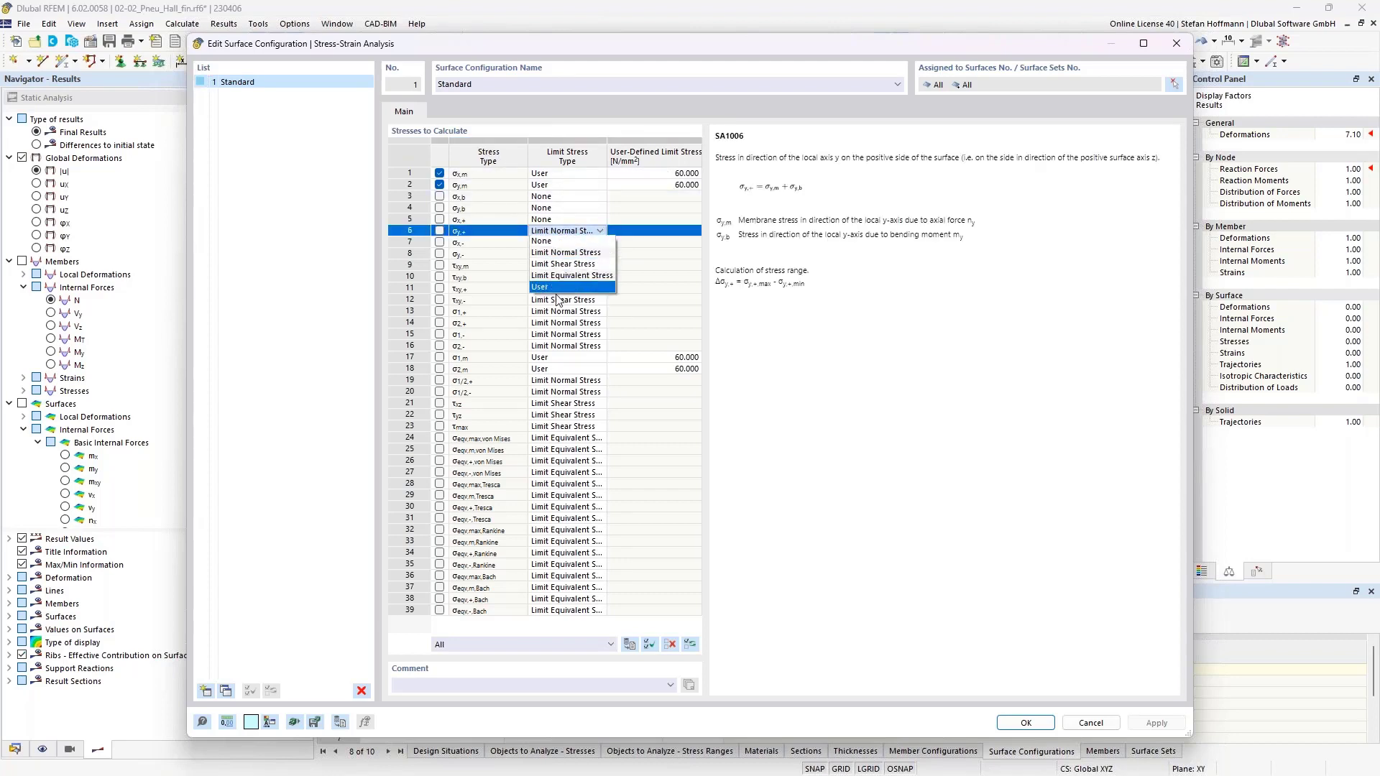
{"action": "left_click", "coordinate": [825, 198]}
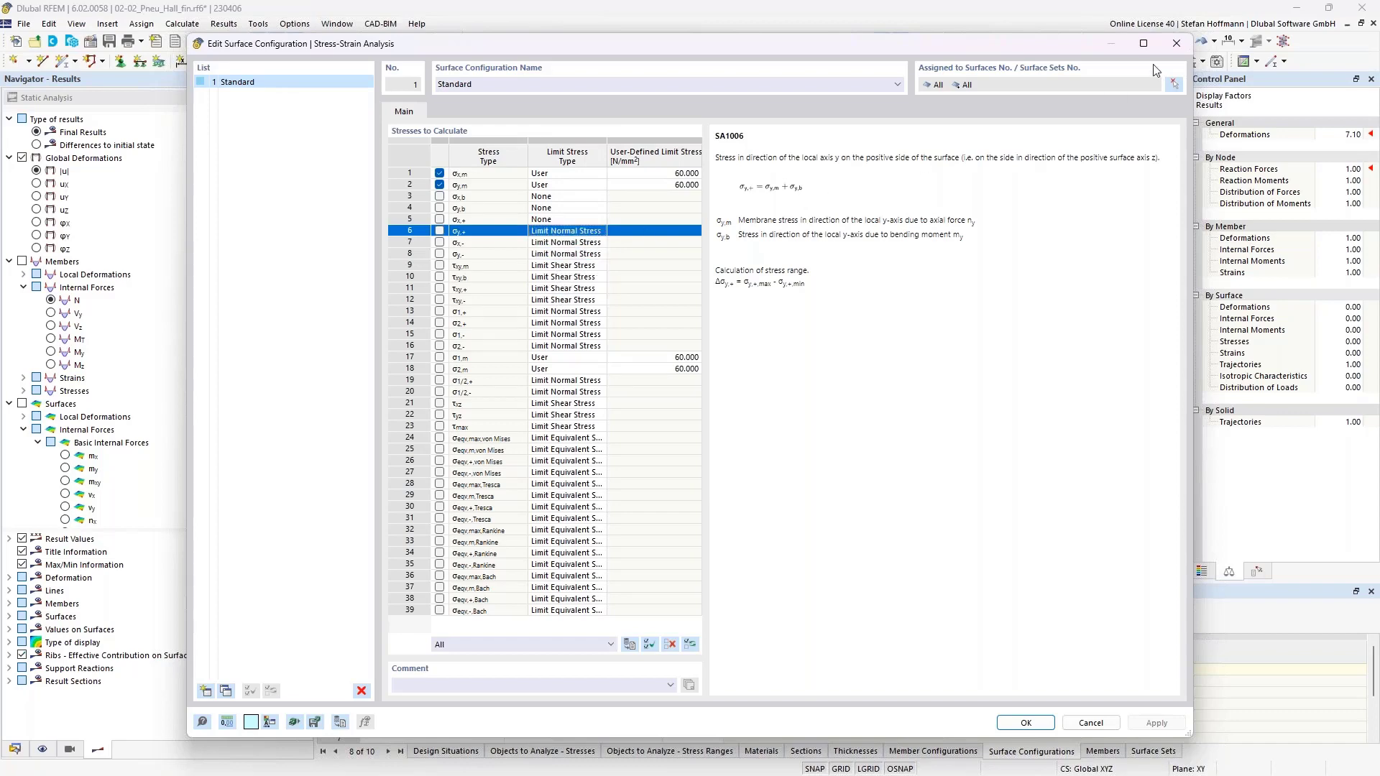
{"action": "left_click", "coordinate": [1177, 43]}
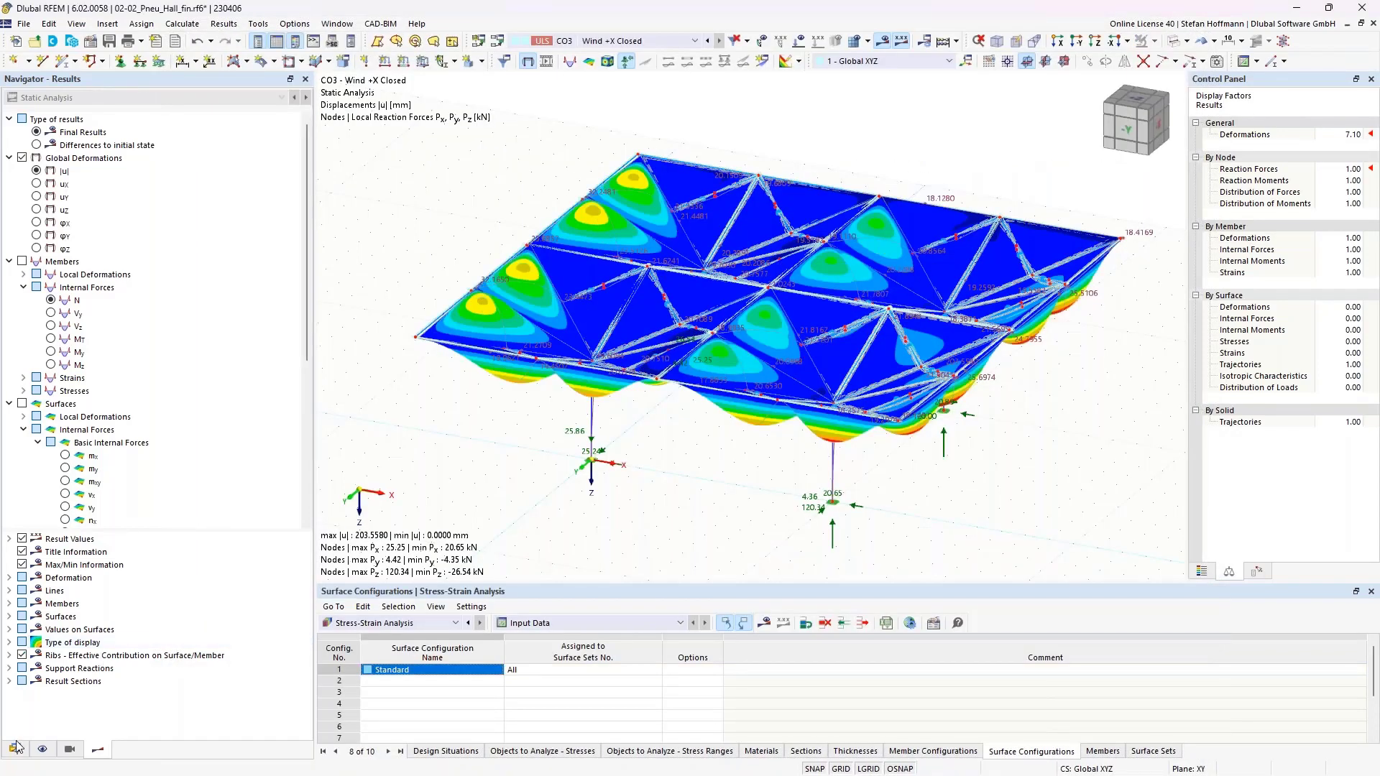
Check the strength values of the S235JR steel and PES-PVC Typ I membrane materials.
{"action": "left_click", "coordinate": [15, 749]}
{"action": "left_click", "coordinate": [38, 134]}
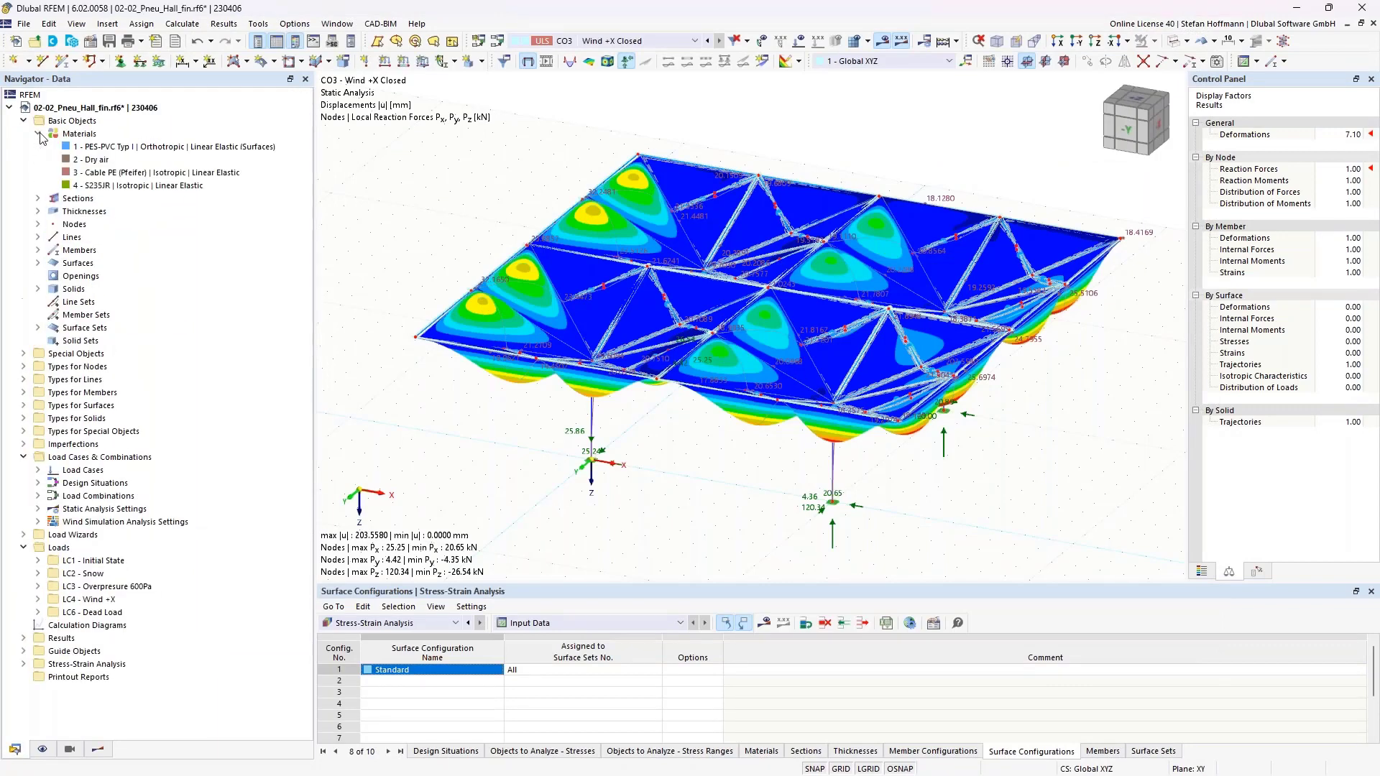
{"action": "double_click", "coordinate": [122, 185]}
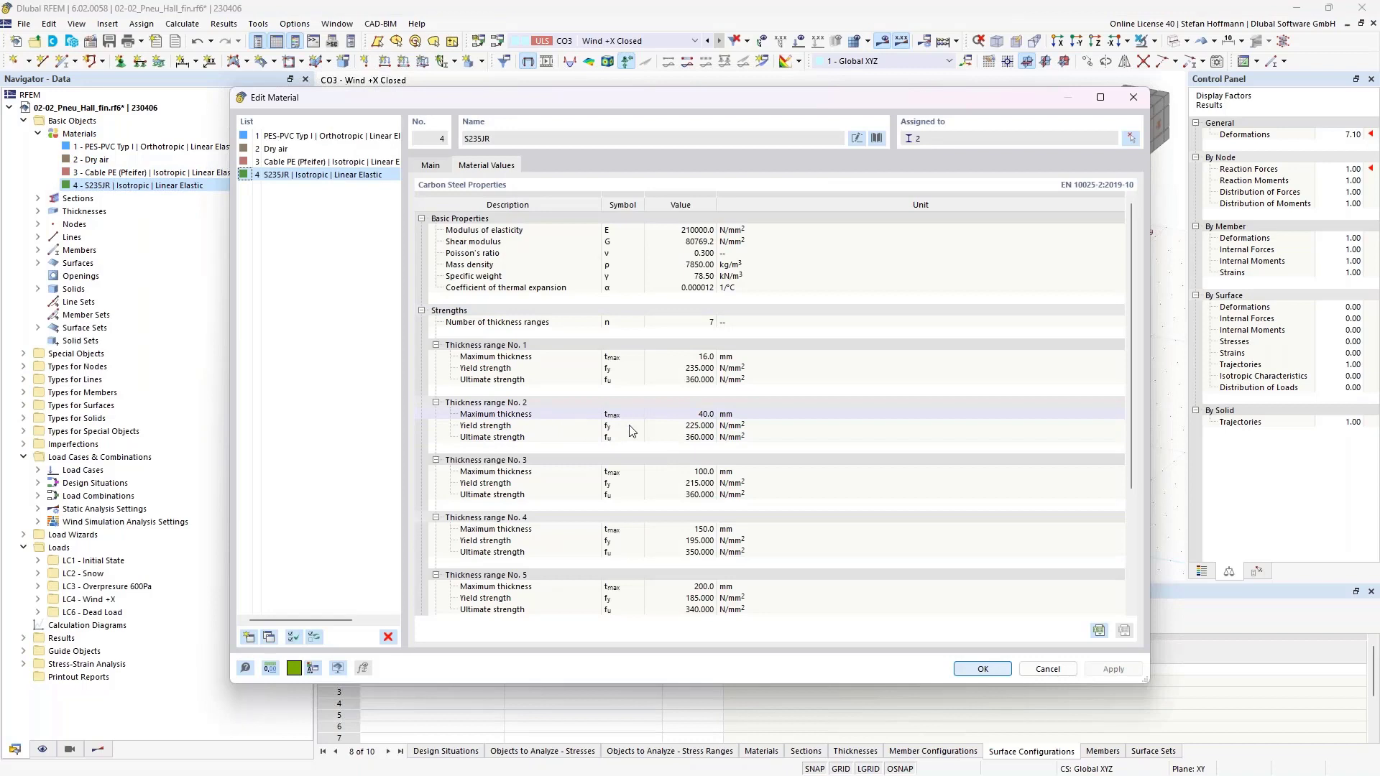
{"action": "left_click_drag", "start_coordinate": [676, 427], "coordinate": [730, 427]}
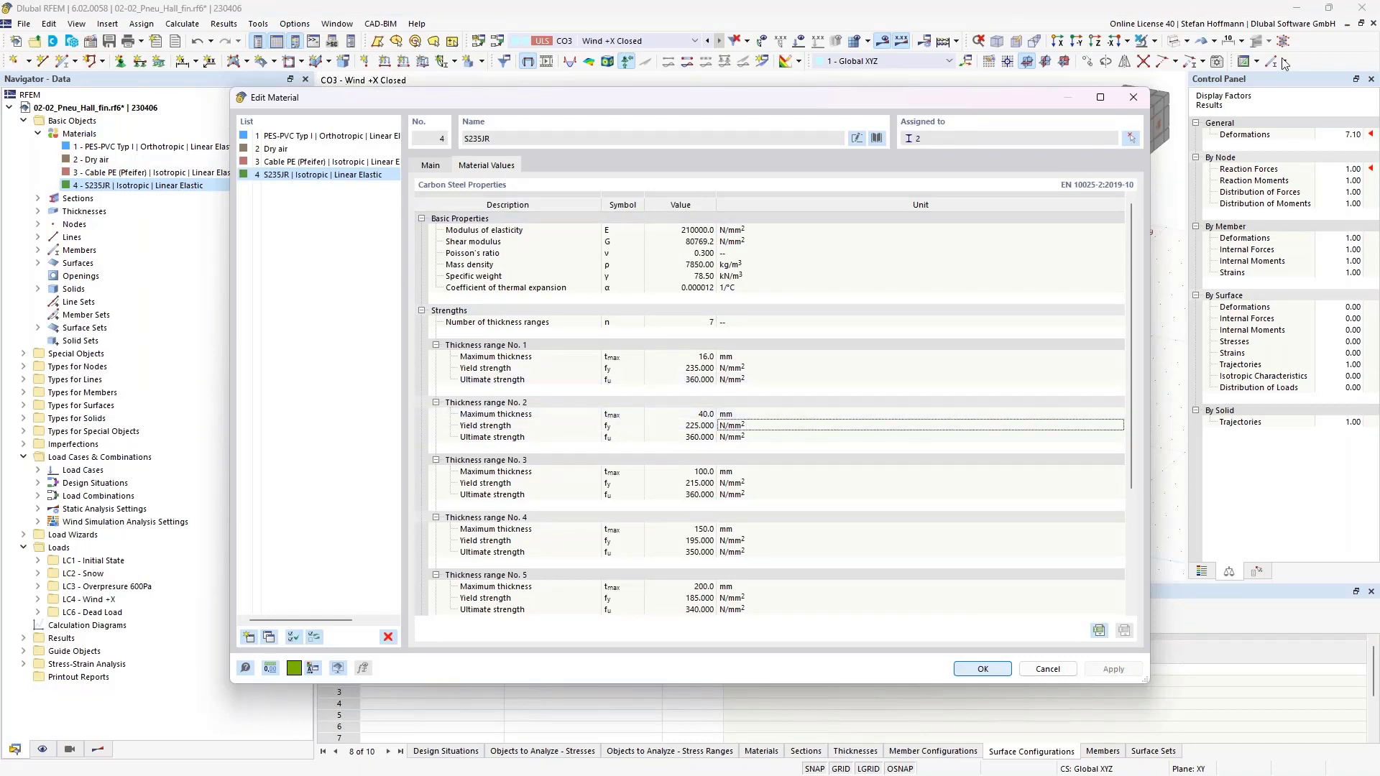
{"action": "left_click", "coordinate": [325, 136]}
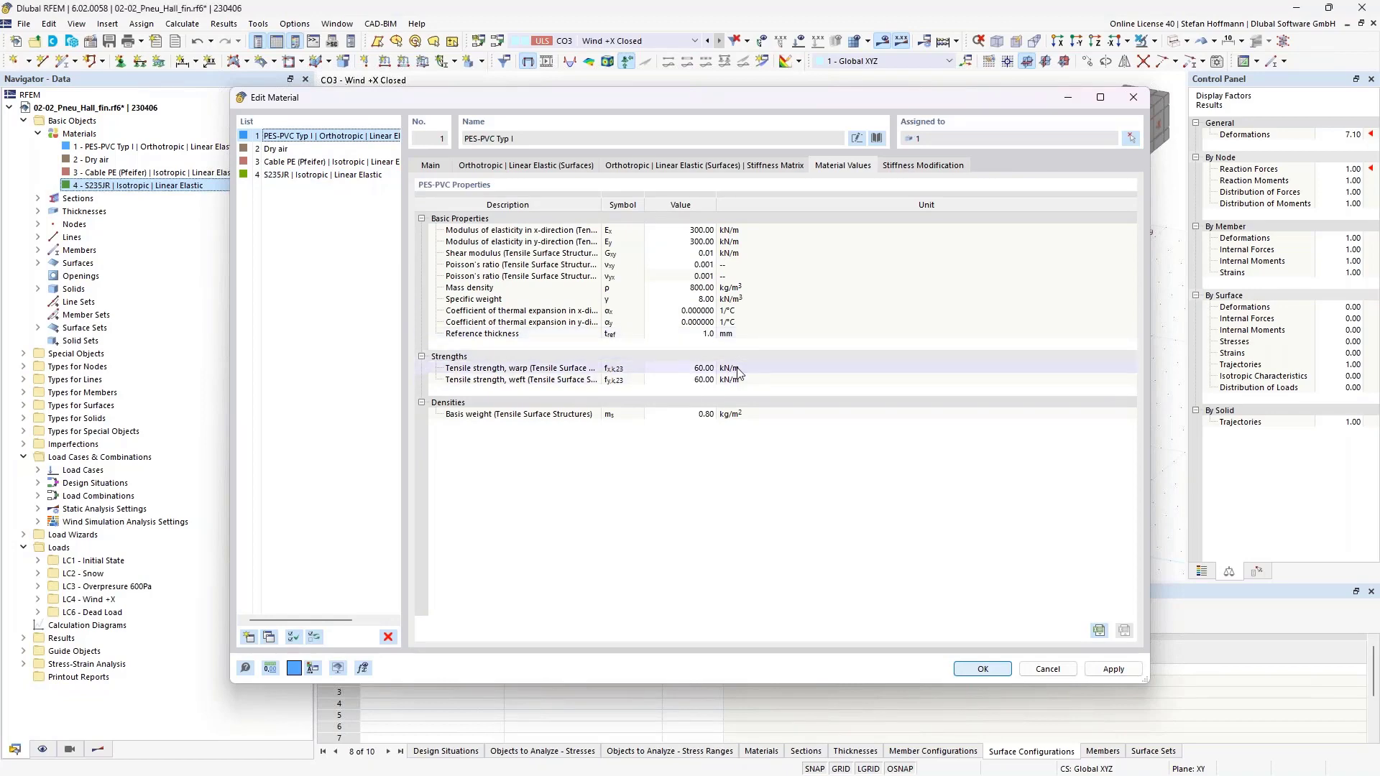
{"action": "key", "text": "Escape"}
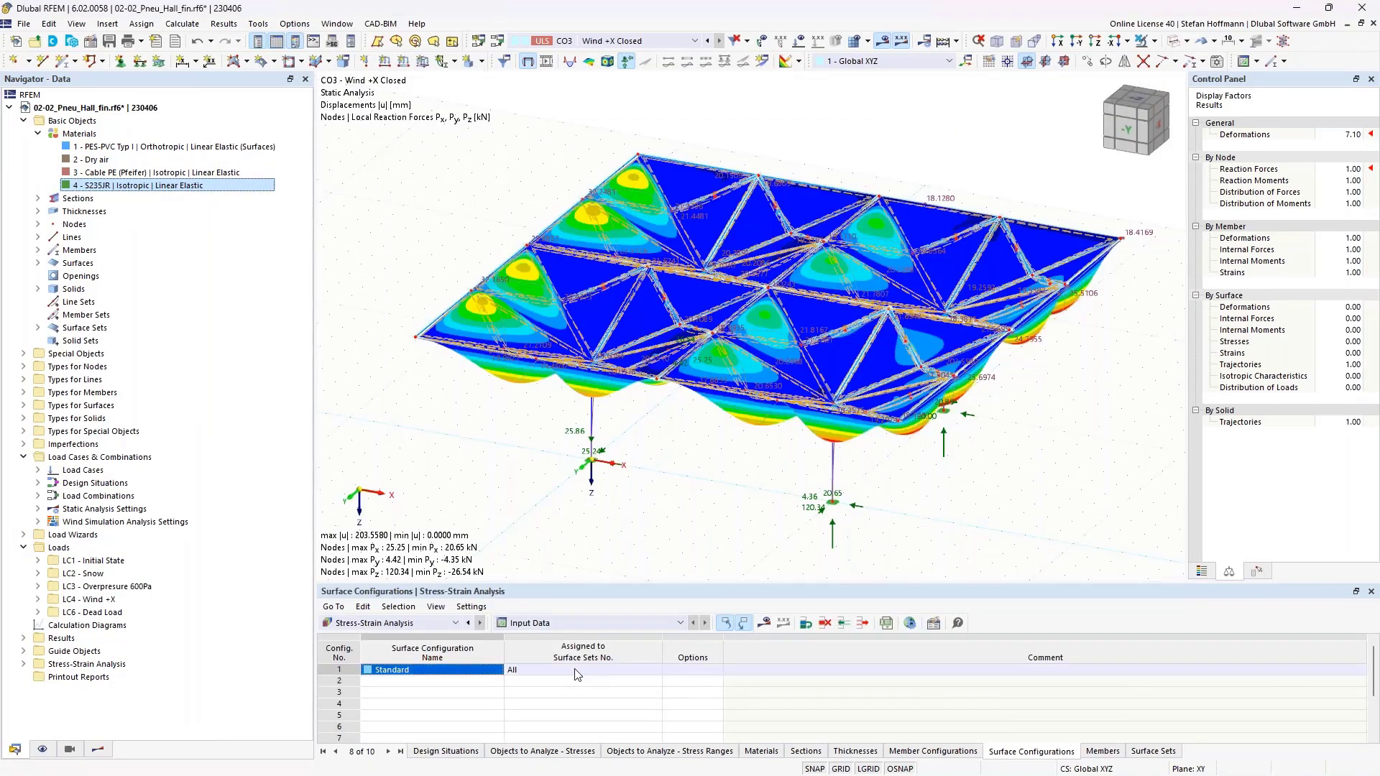
Review the user-defined limit stresses for σx,m and σy,m in the Standard surface configuration.
{"action": "double_click", "coordinate": [496, 670]}
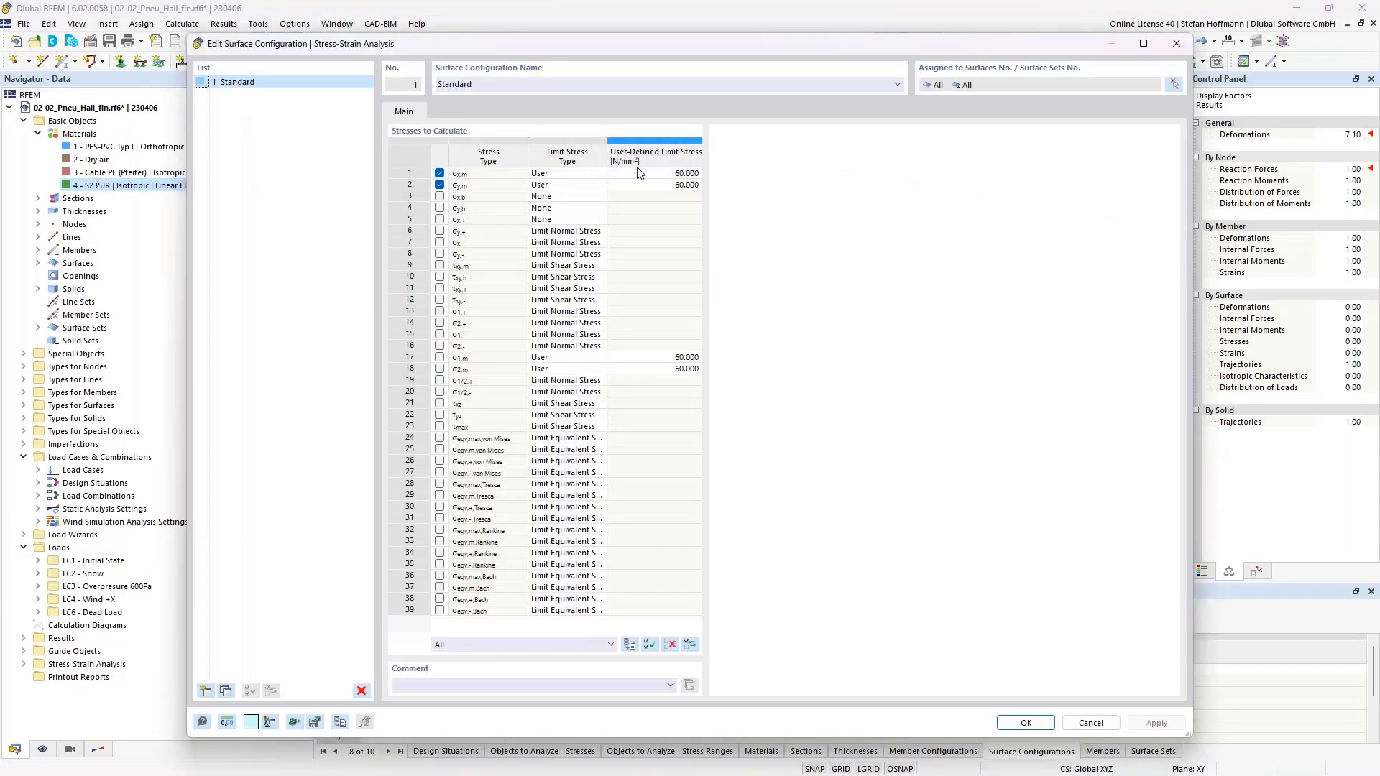
{"action": "left_click_drag", "start_coordinate": [682, 174], "coordinate": [687, 185]}
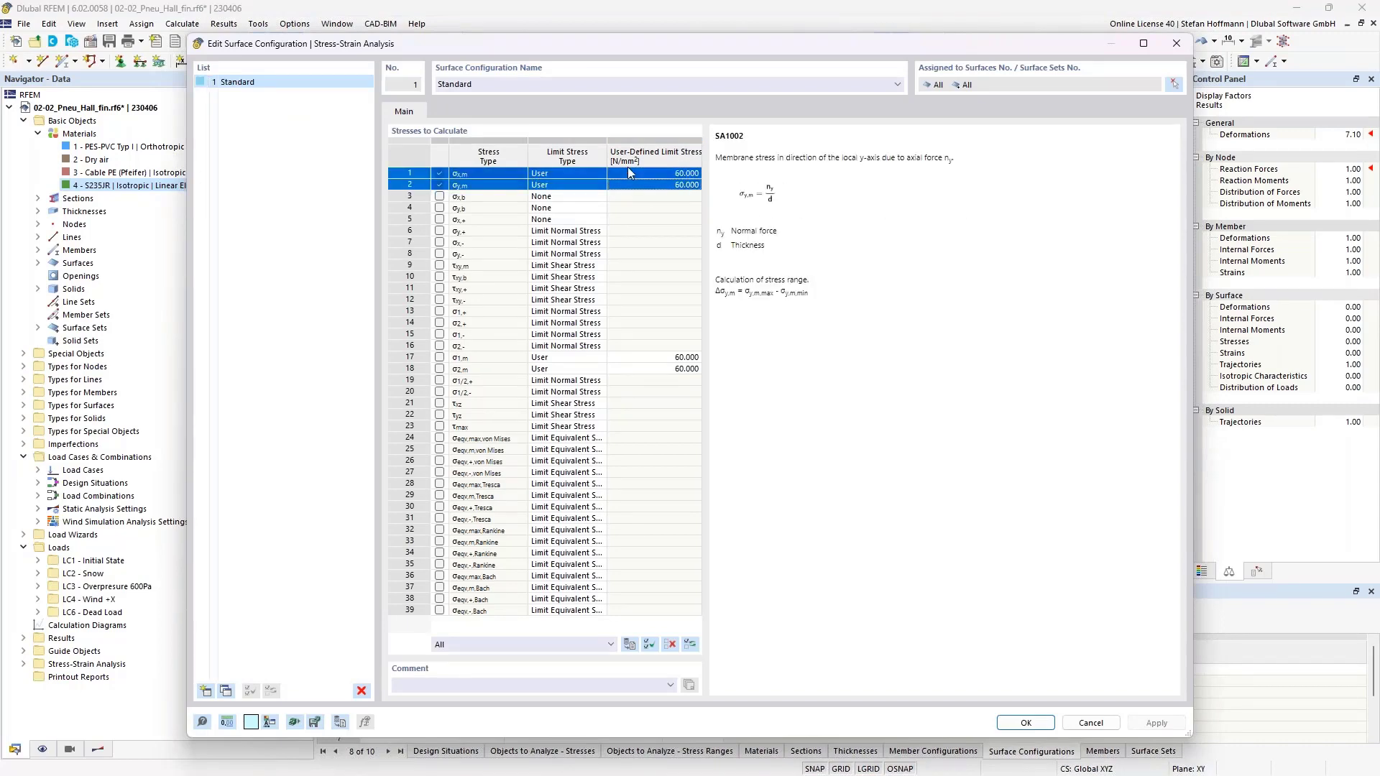
{"action": "key", "text": "Escape"}
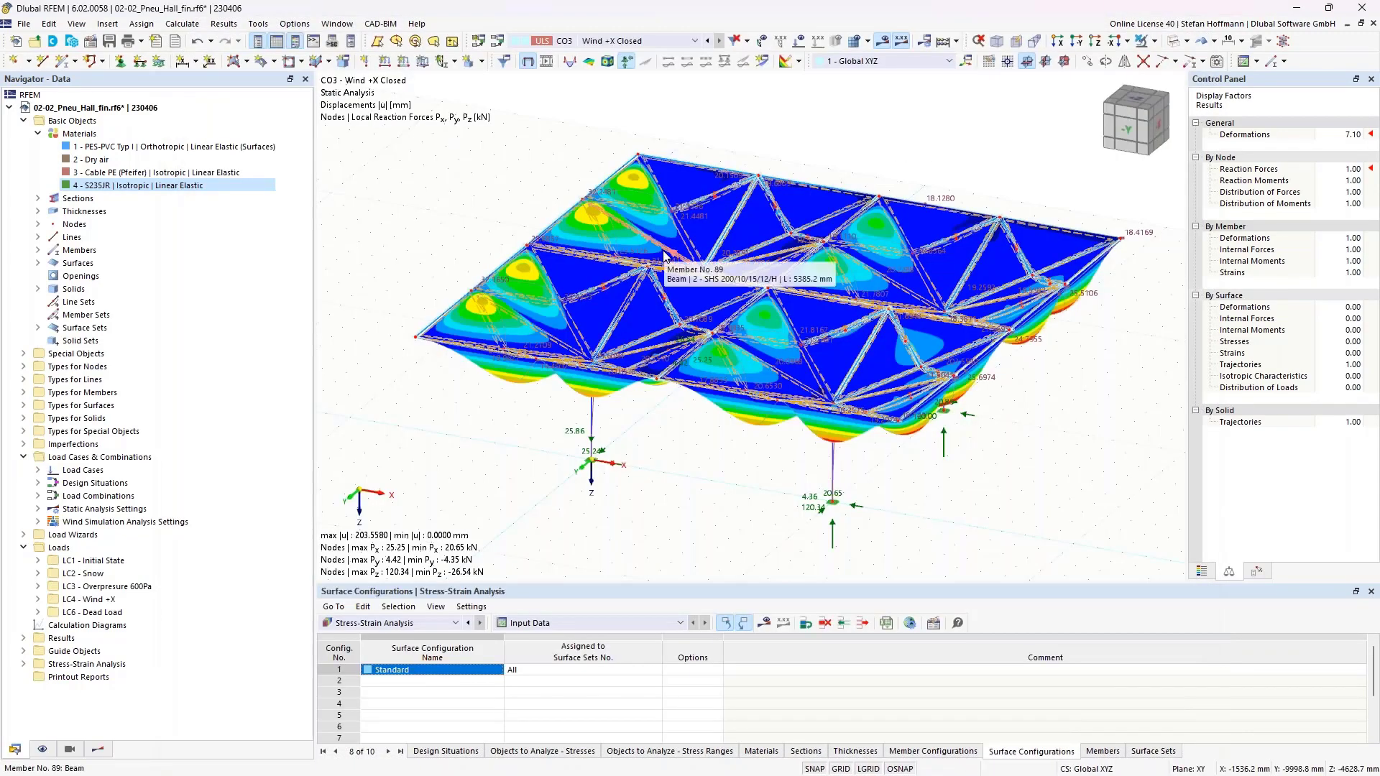
Calculate the stress-strain analysis and inspect the stress ratios of the members and the analyzed membrane on the canopy.
{"action": "left_click", "coordinate": [773, 622]}
{"action": "left_click", "coordinate": [734, 460]}
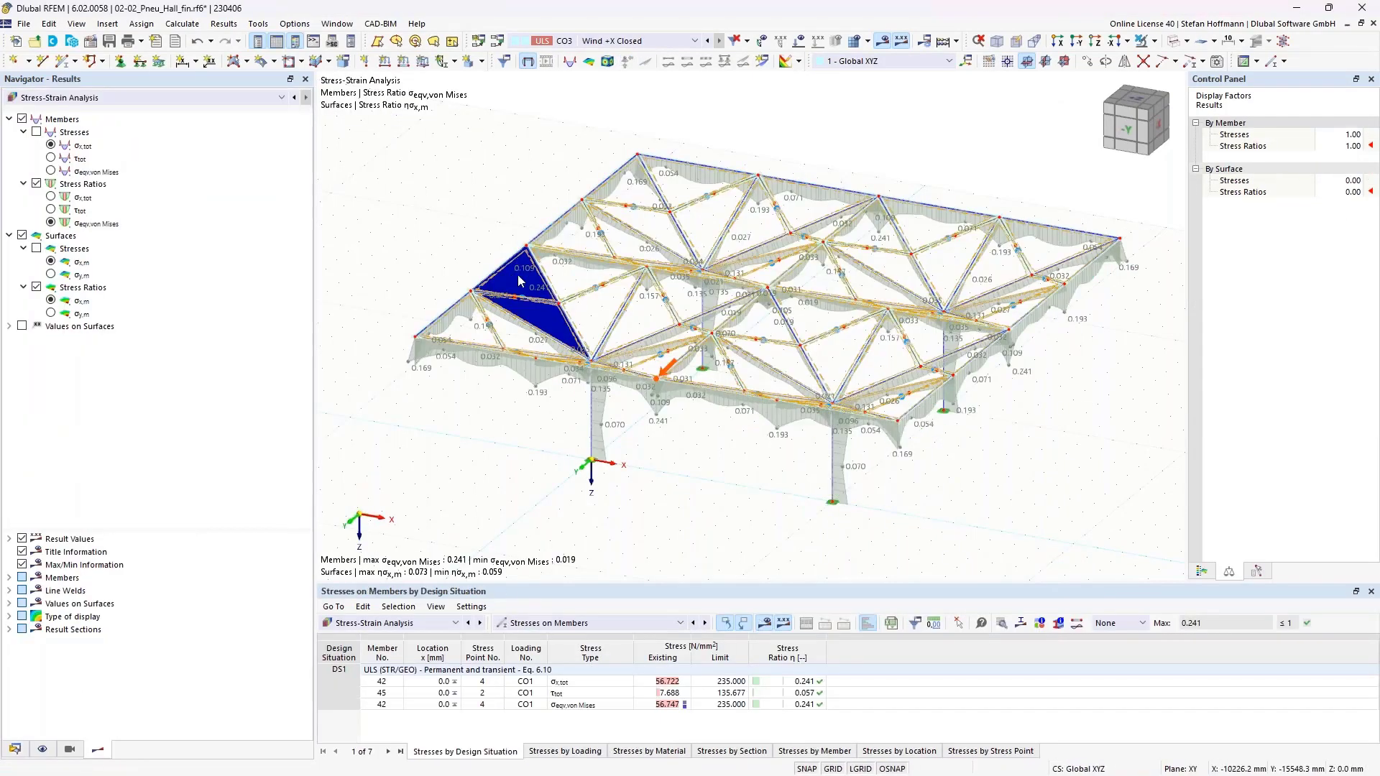
{"action": "middle_click_drag", "start_coordinate": [548, 255], "coordinate": [534, 272], "text": "ctrl"}
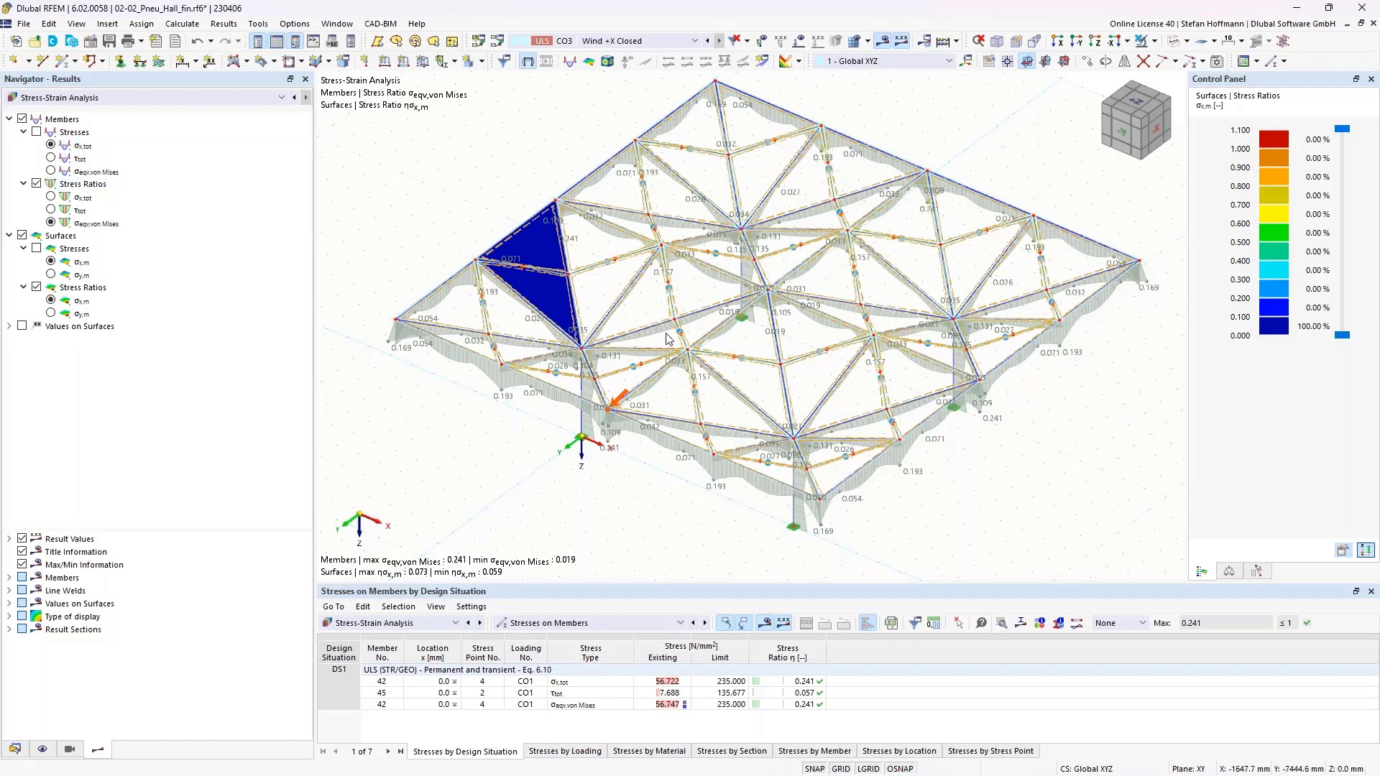
{"action": "middle_click_drag", "start_coordinate": [673, 368], "coordinate": [722, 376]}
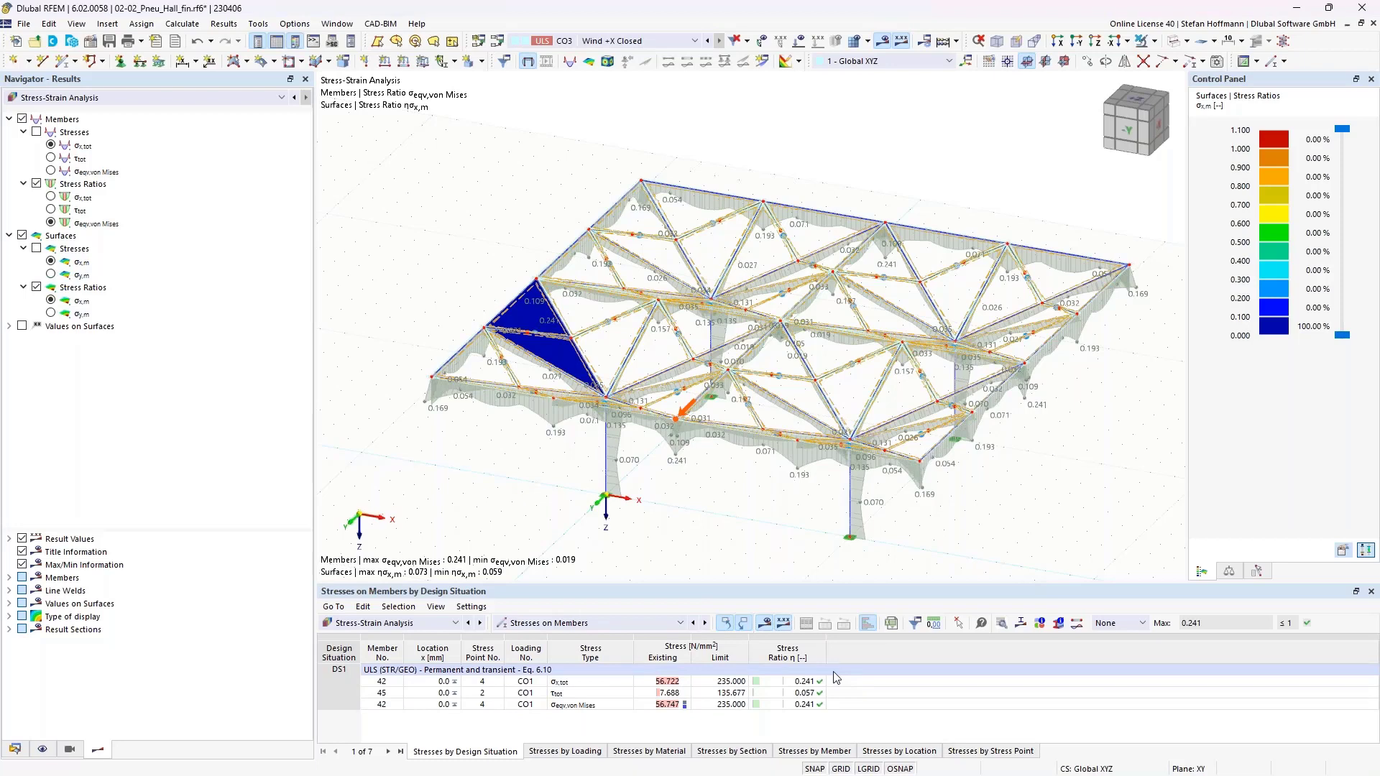
{"action": "middle_click_drag", "start_coordinate": [736, 470], "coordinate": [696, 430]}
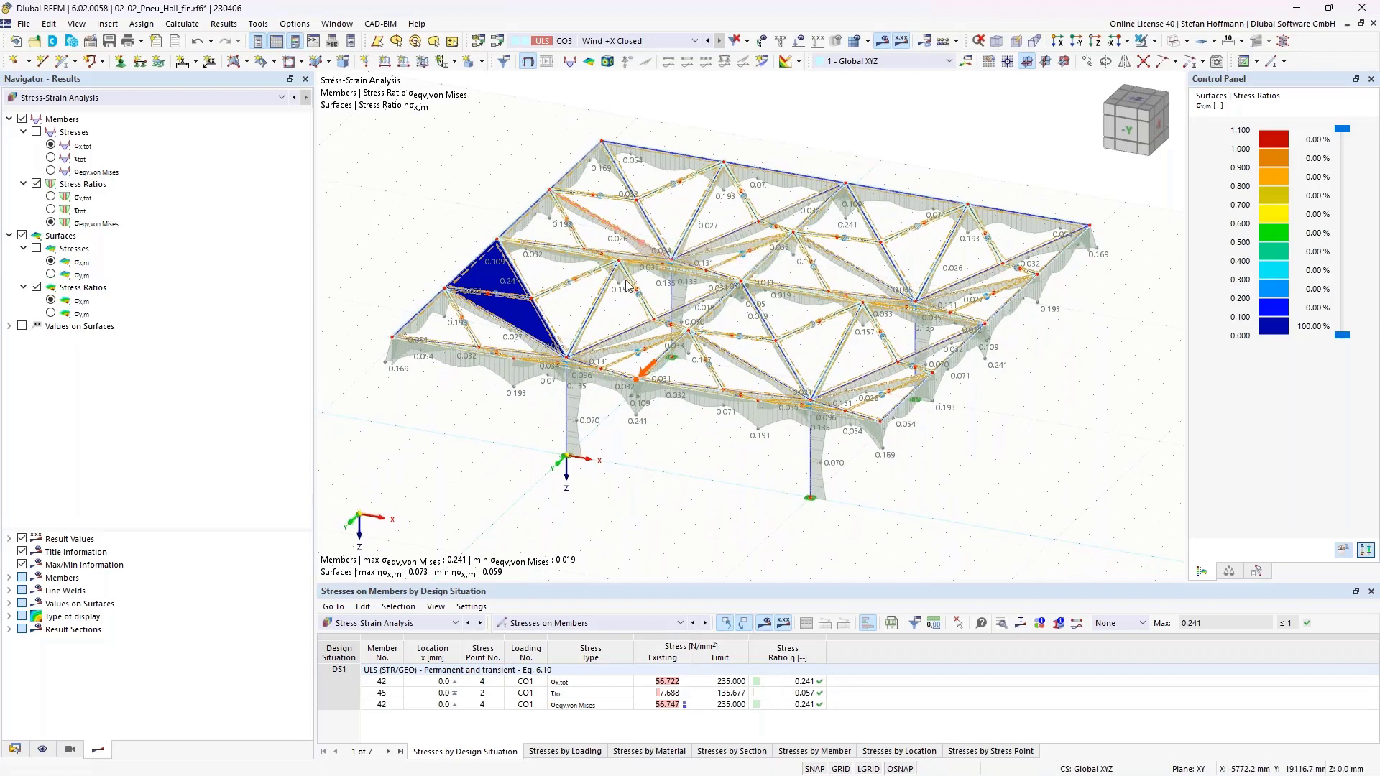
Switch to the PowerPoint presentation and start the slide show from slide 7, Prospect.
{"action": "key", "text": "alt+Tab"}
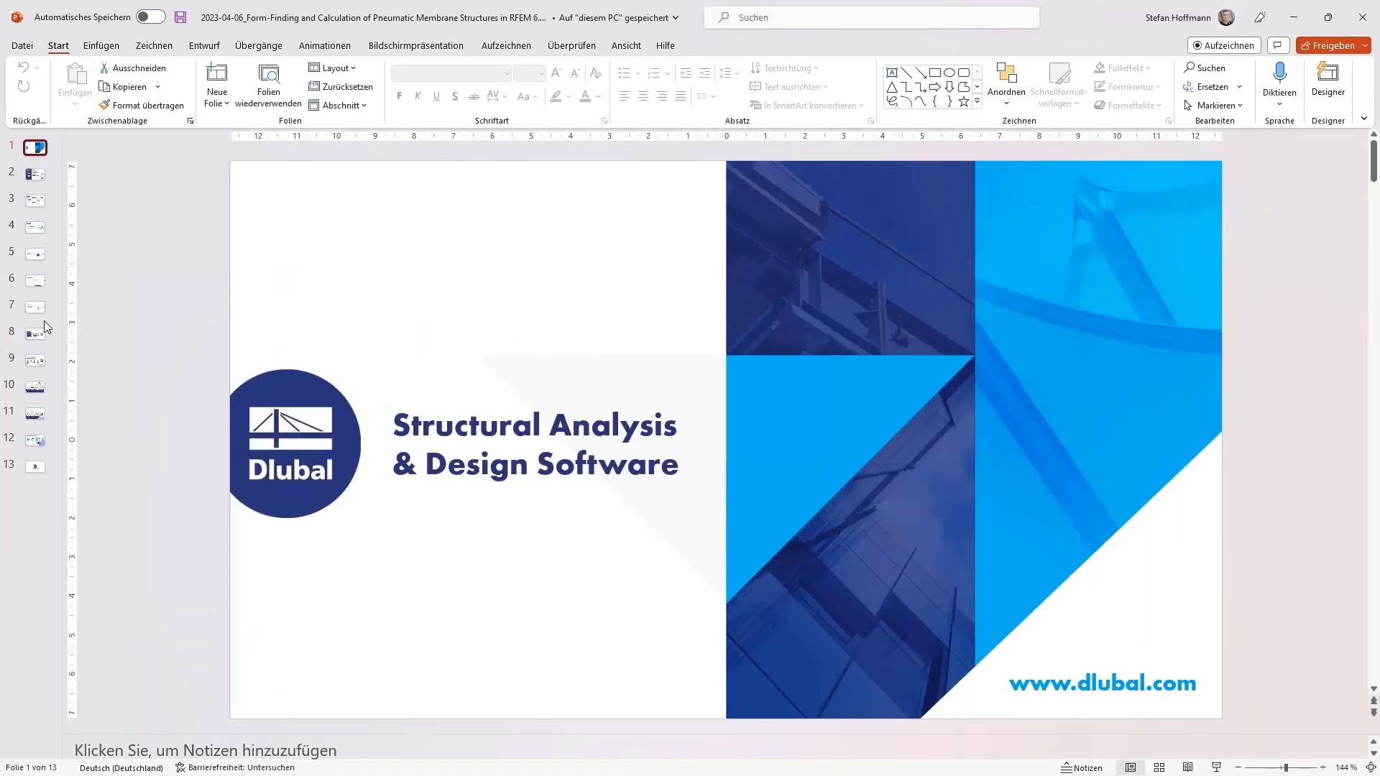
{"action": "left_click", "coordinate": [41, 313]}
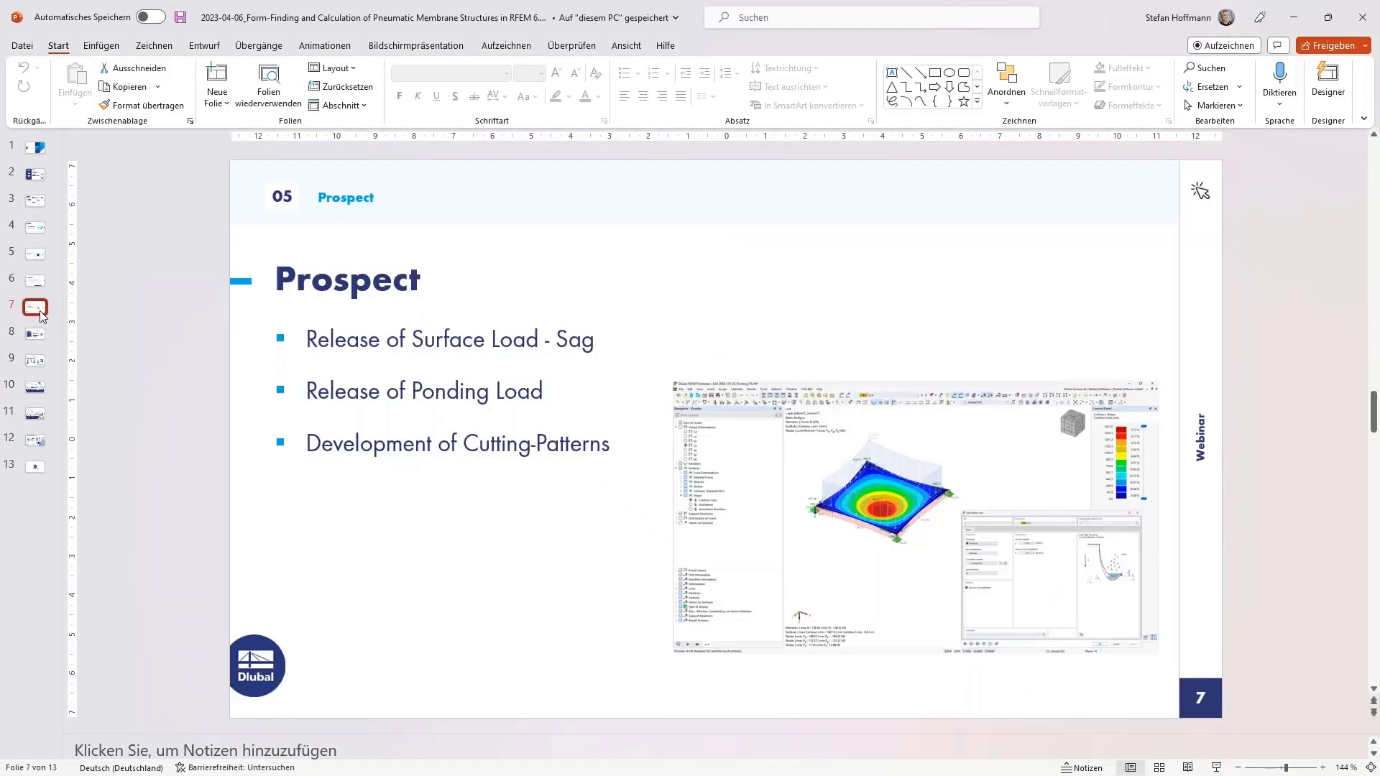
{"action": "key", "text": "shift+F5"}
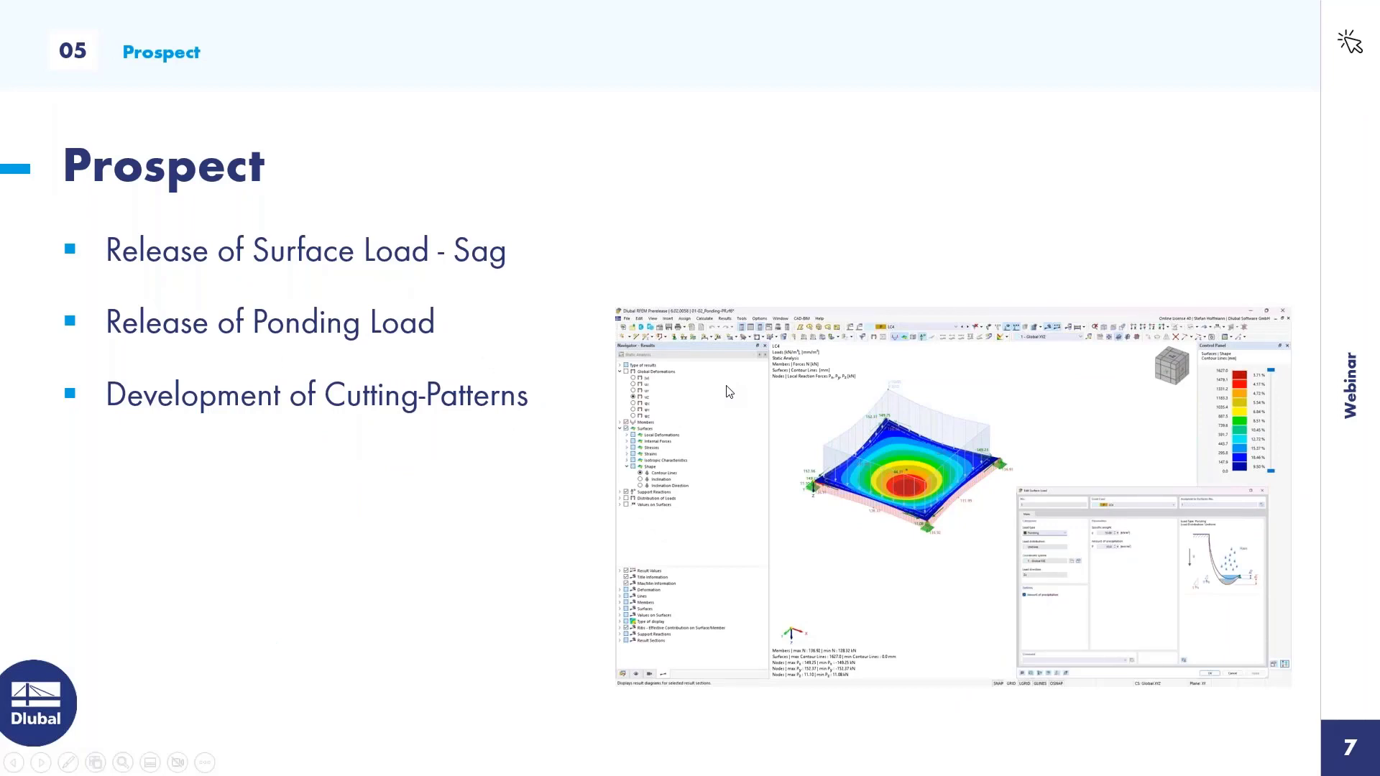